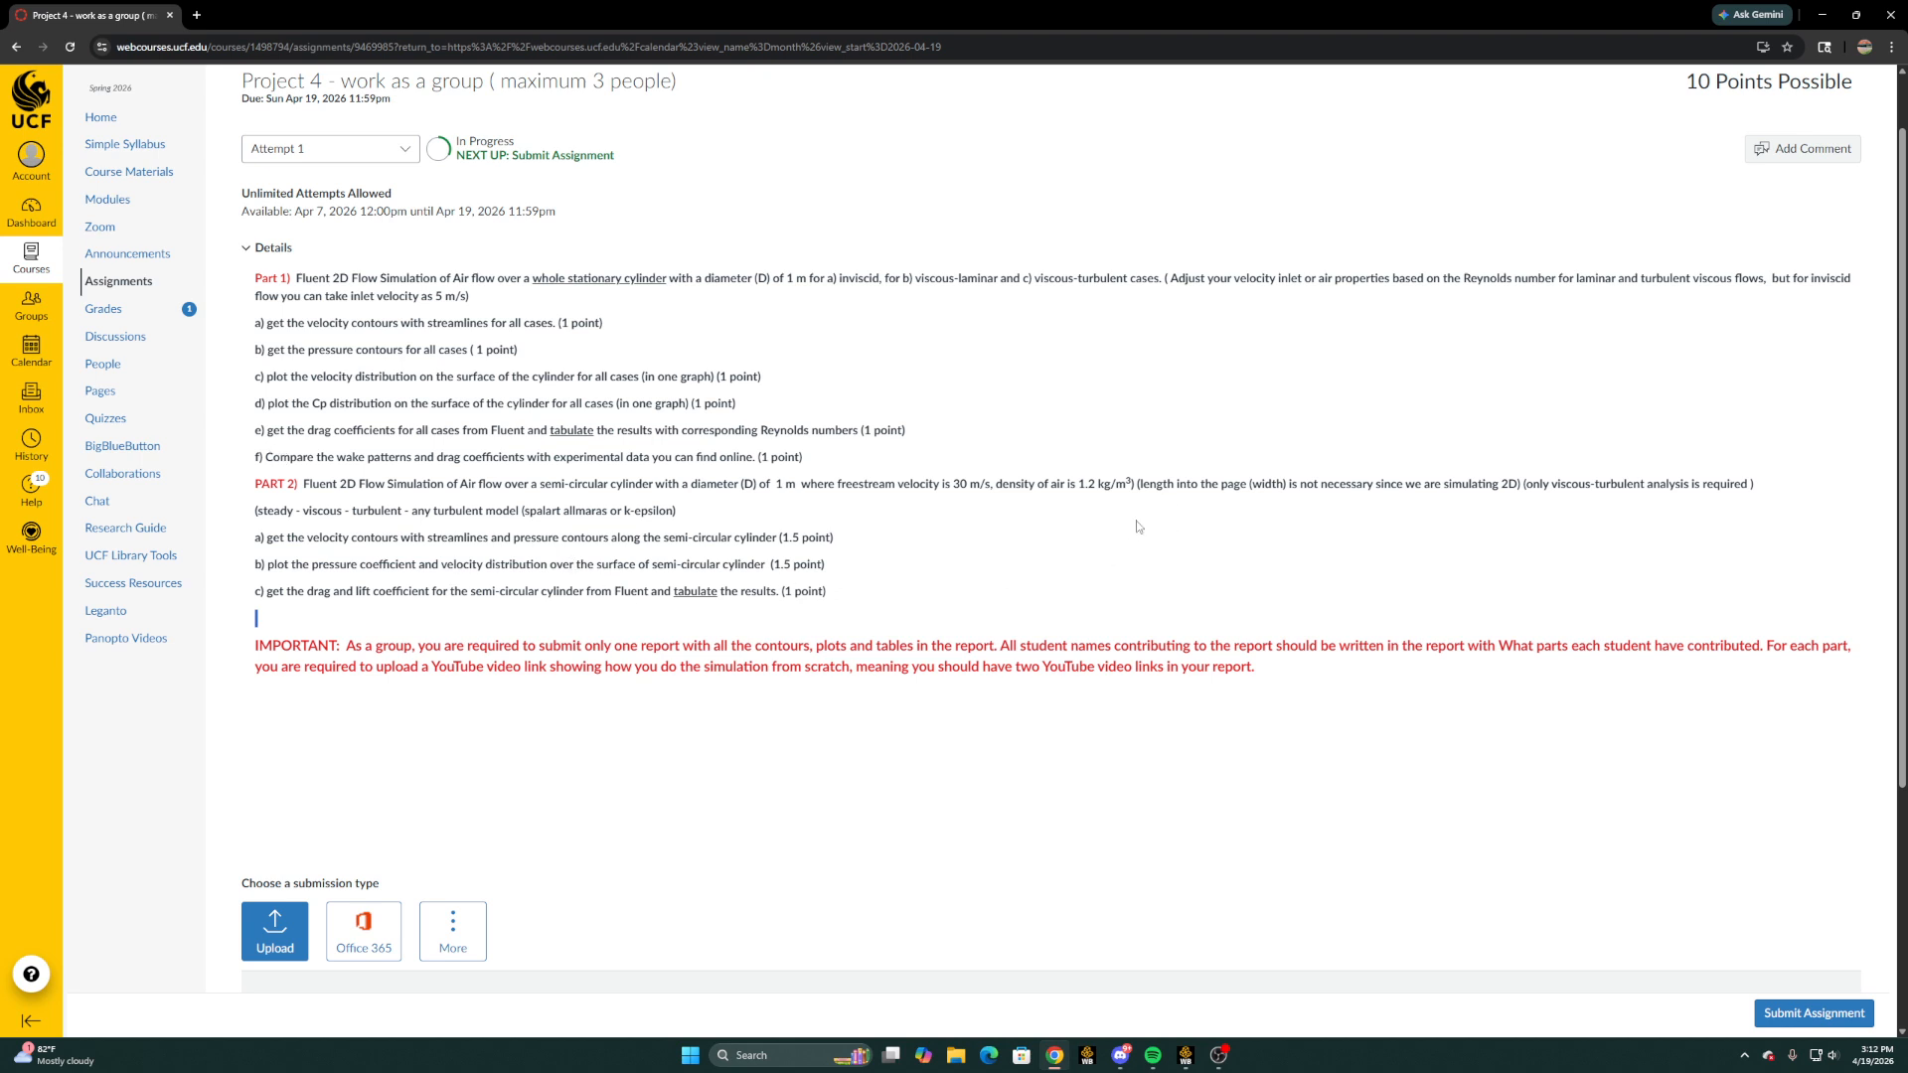
Switch to Workbench and add a Fluid Flow (Fluent) analysis system to the project schematic
{"action": "left_click_drag", "start_coordinate": [1142, 485], "coordinate": [1493, 487]}
{"action": "left_click", "coordinate": [1461, 504]}
{"action": "left_click", "coordinate": [1187, 1057]}
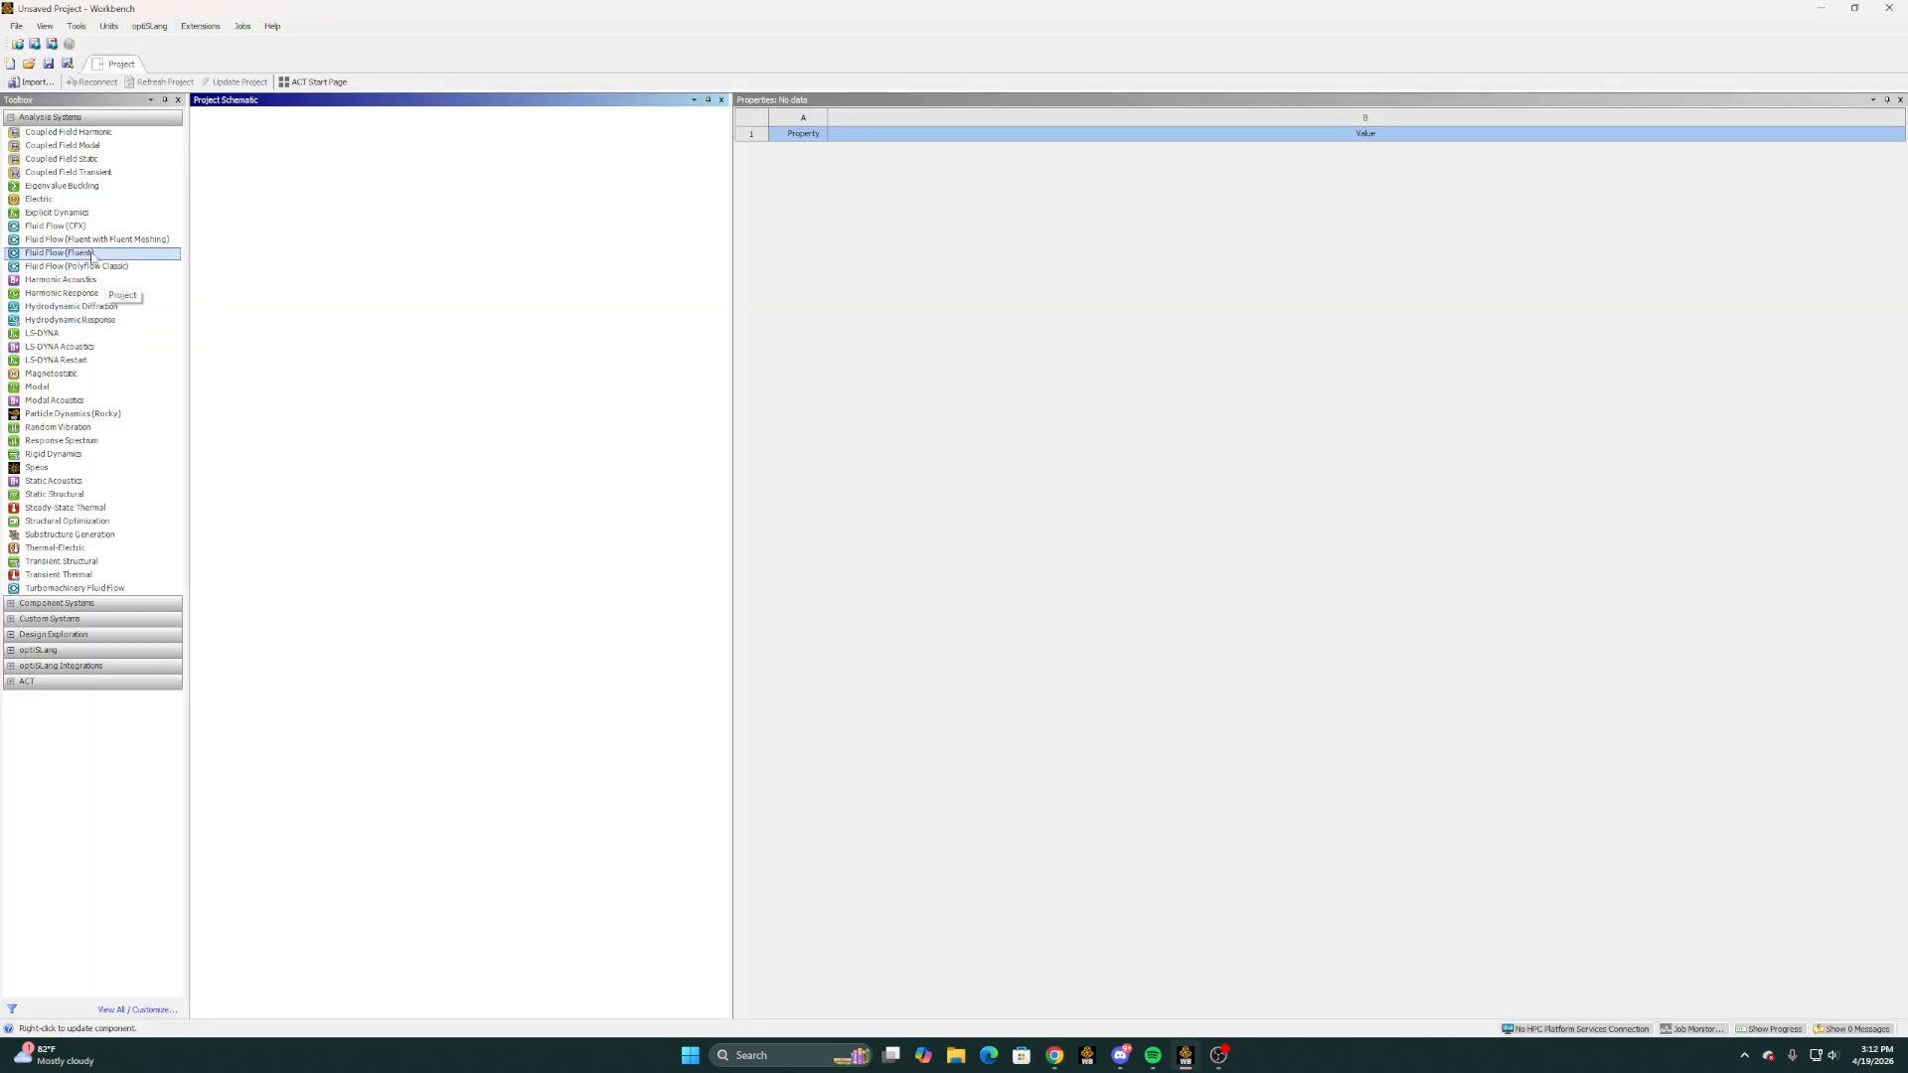
{"action": "left_click_drag", "start_coordinate": [90, 255], "coordinate": [310, 203]}
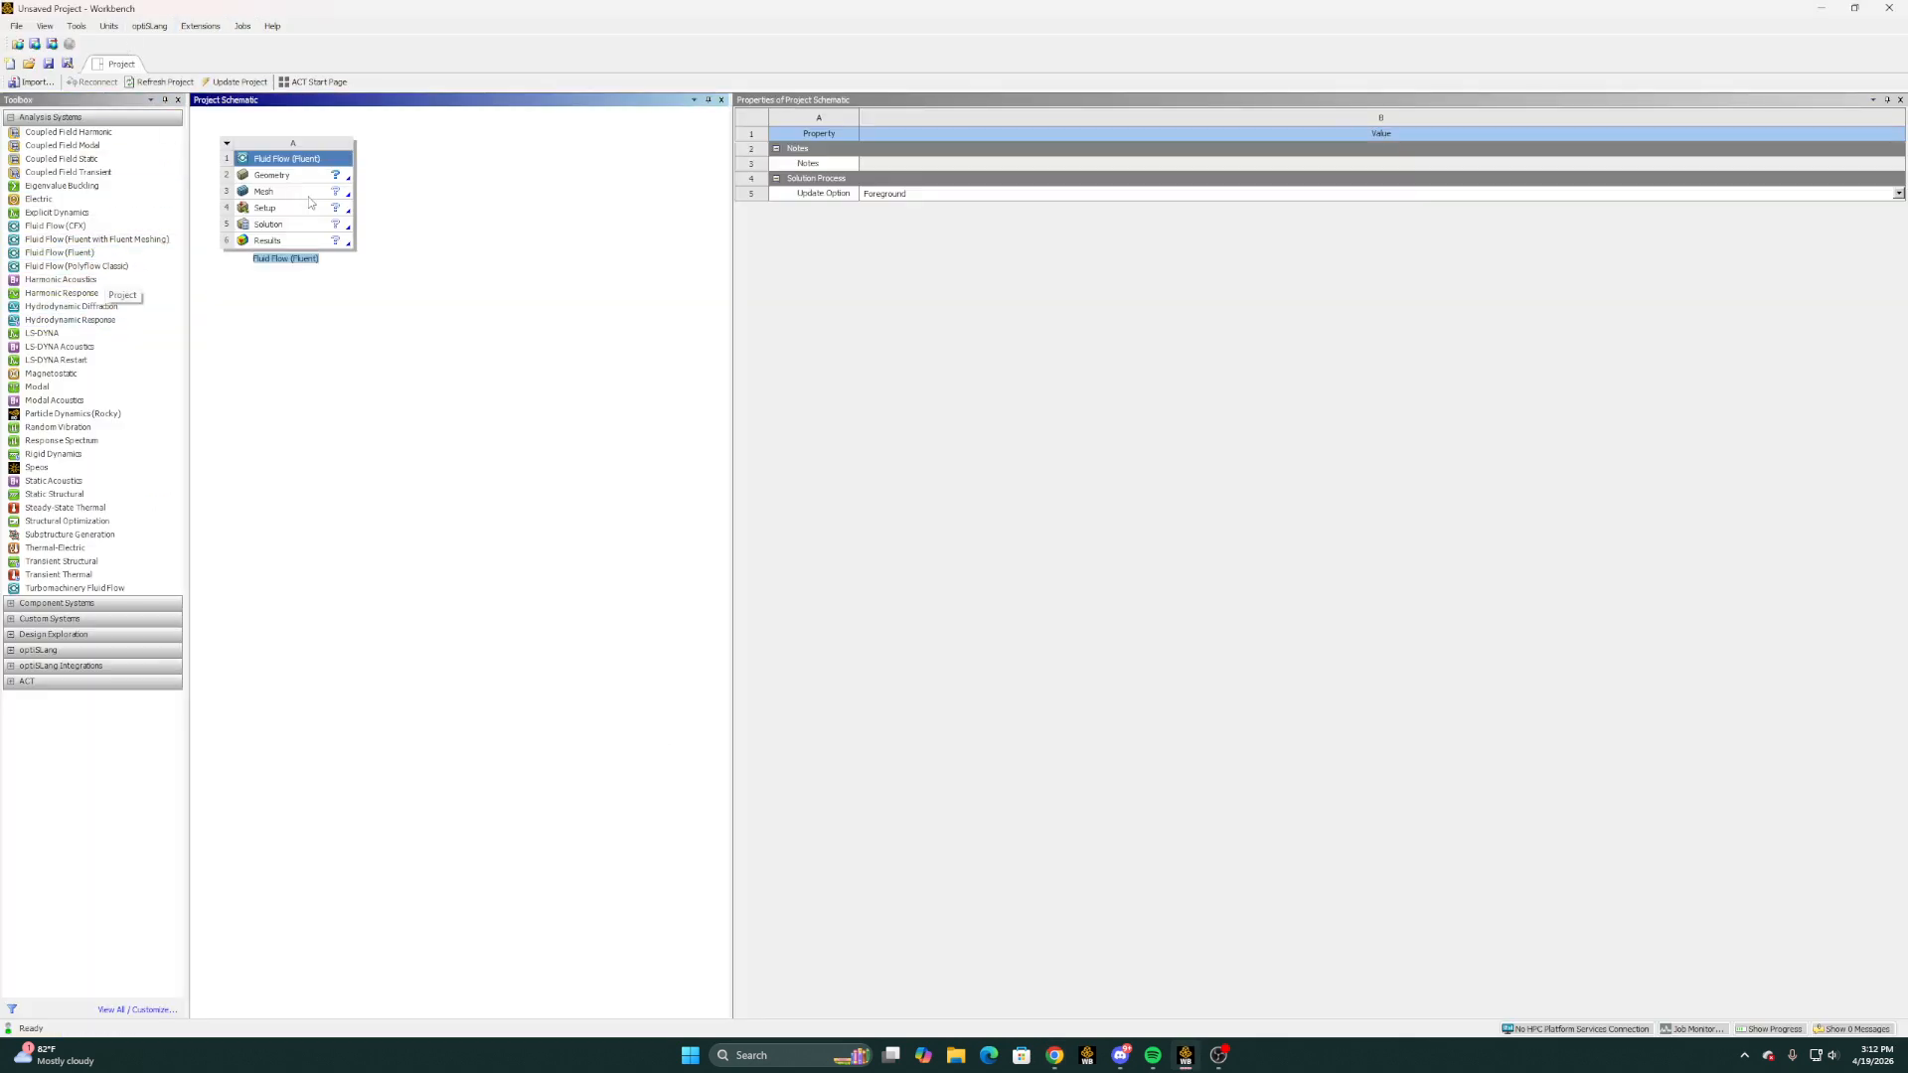
Set the geometry's analysis type to 2D and open a new DesignModeler geometry for the Fluent system
{"action": "left_click", "coordinate": [273, 175]}
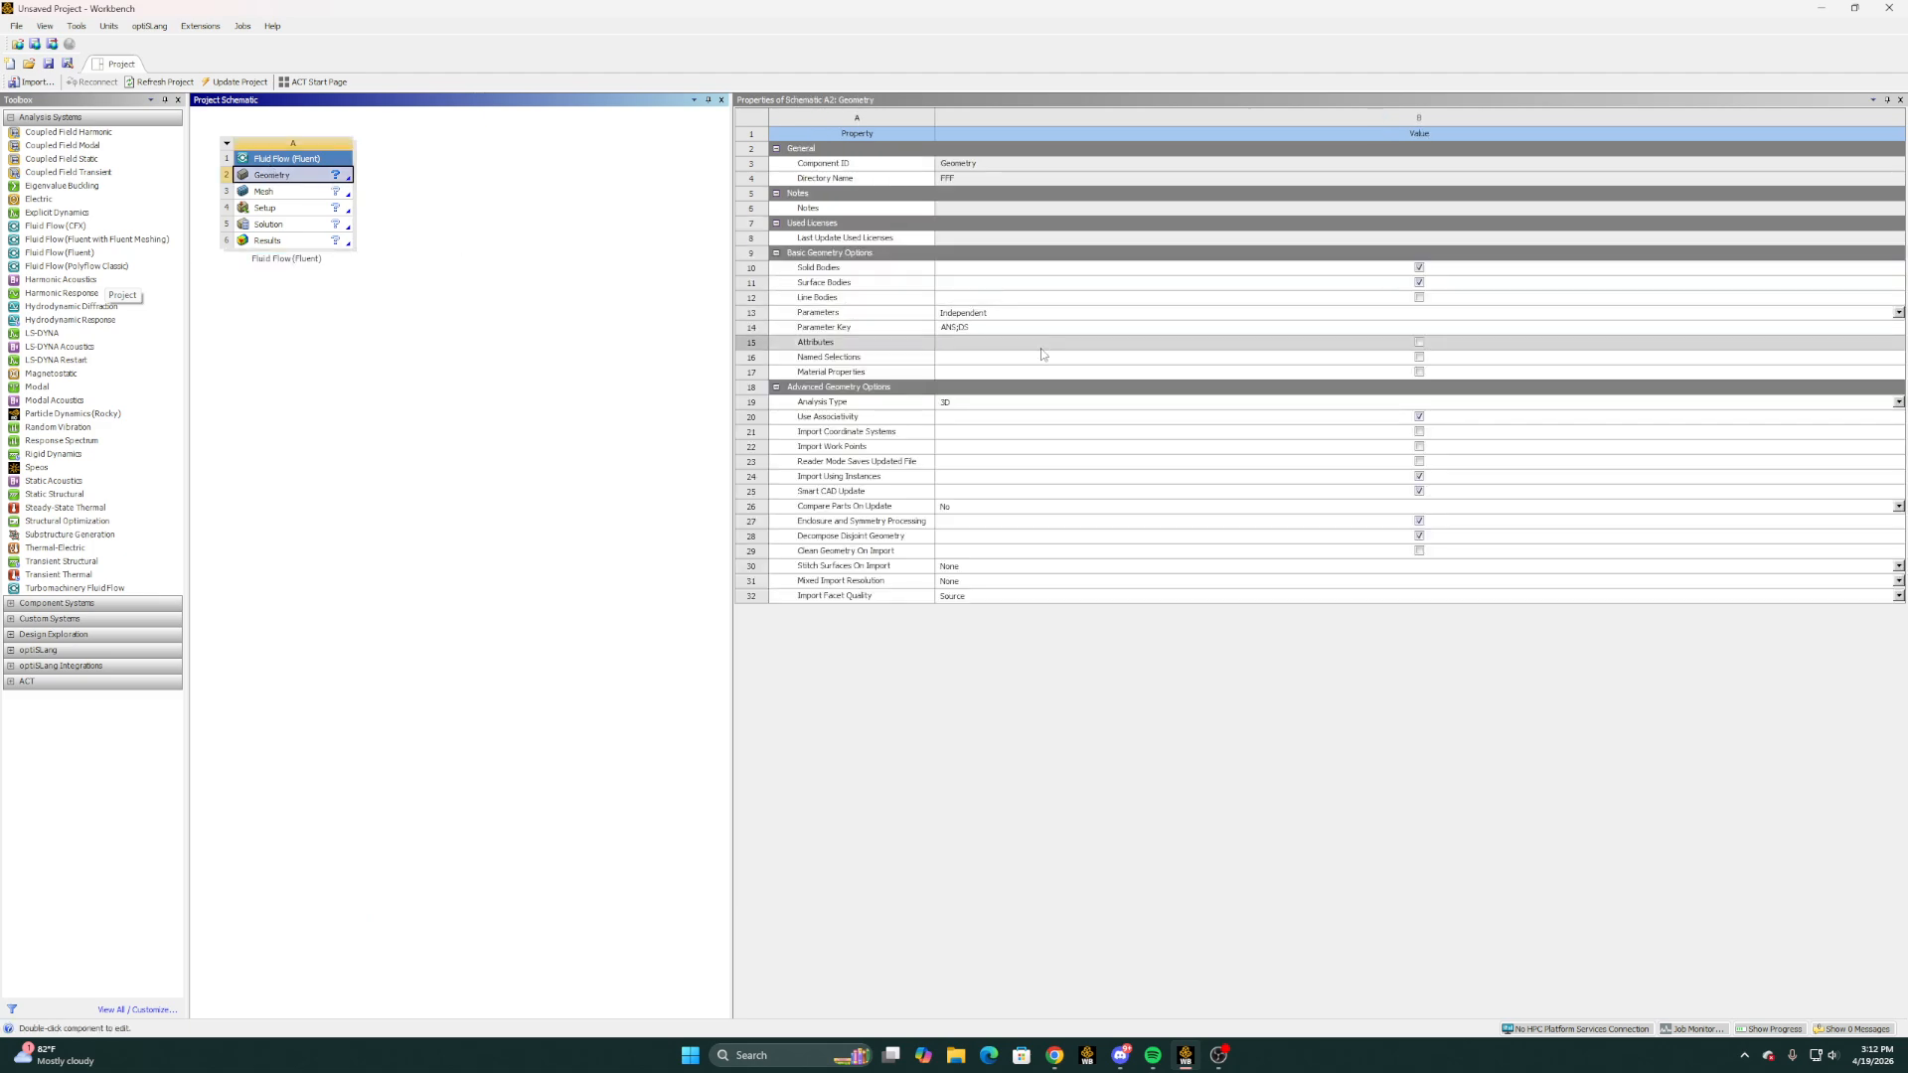
{"action": "left_click", "coordinate": [994, 400]}
{"action": "left_click", "coordinate": [966, 426]}
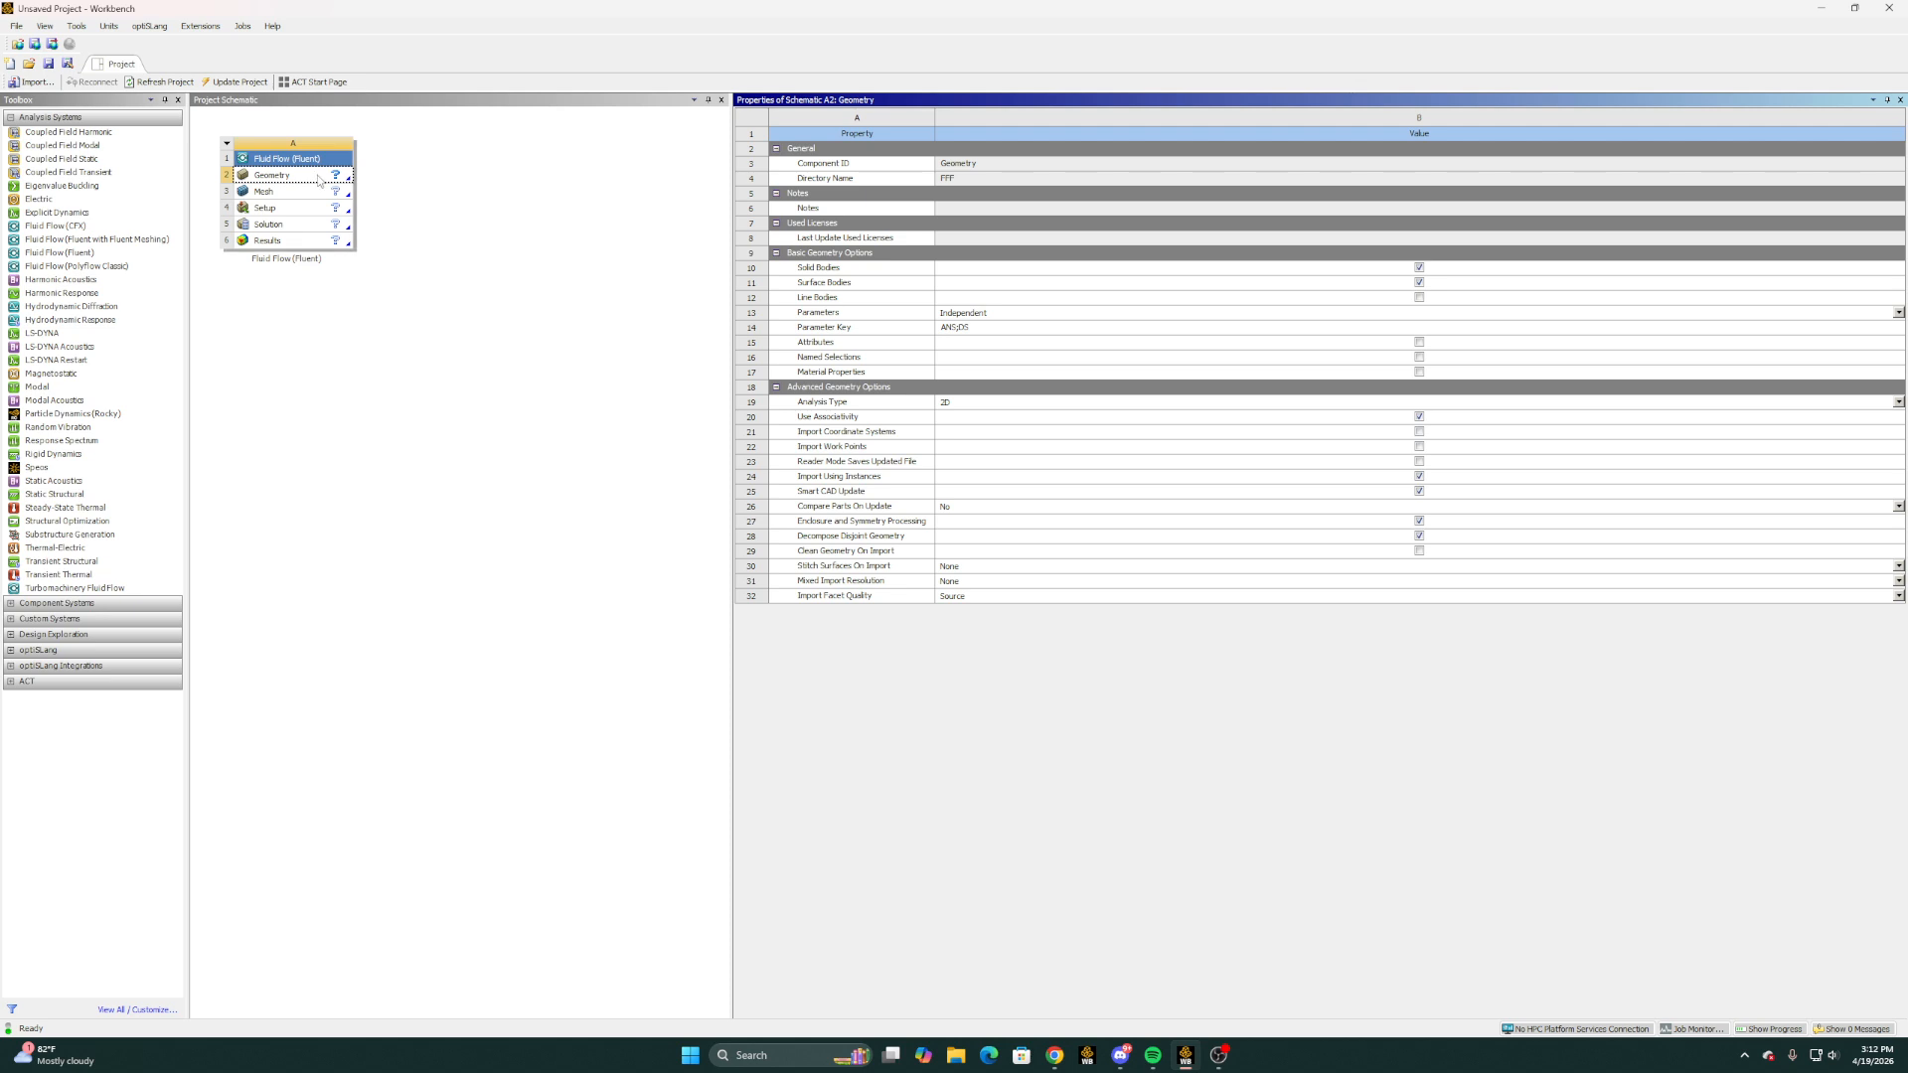
{"action": "left_click", "coordinate": [306, 180]}
{"action": "right_click", "coordinate": [306, 180]}
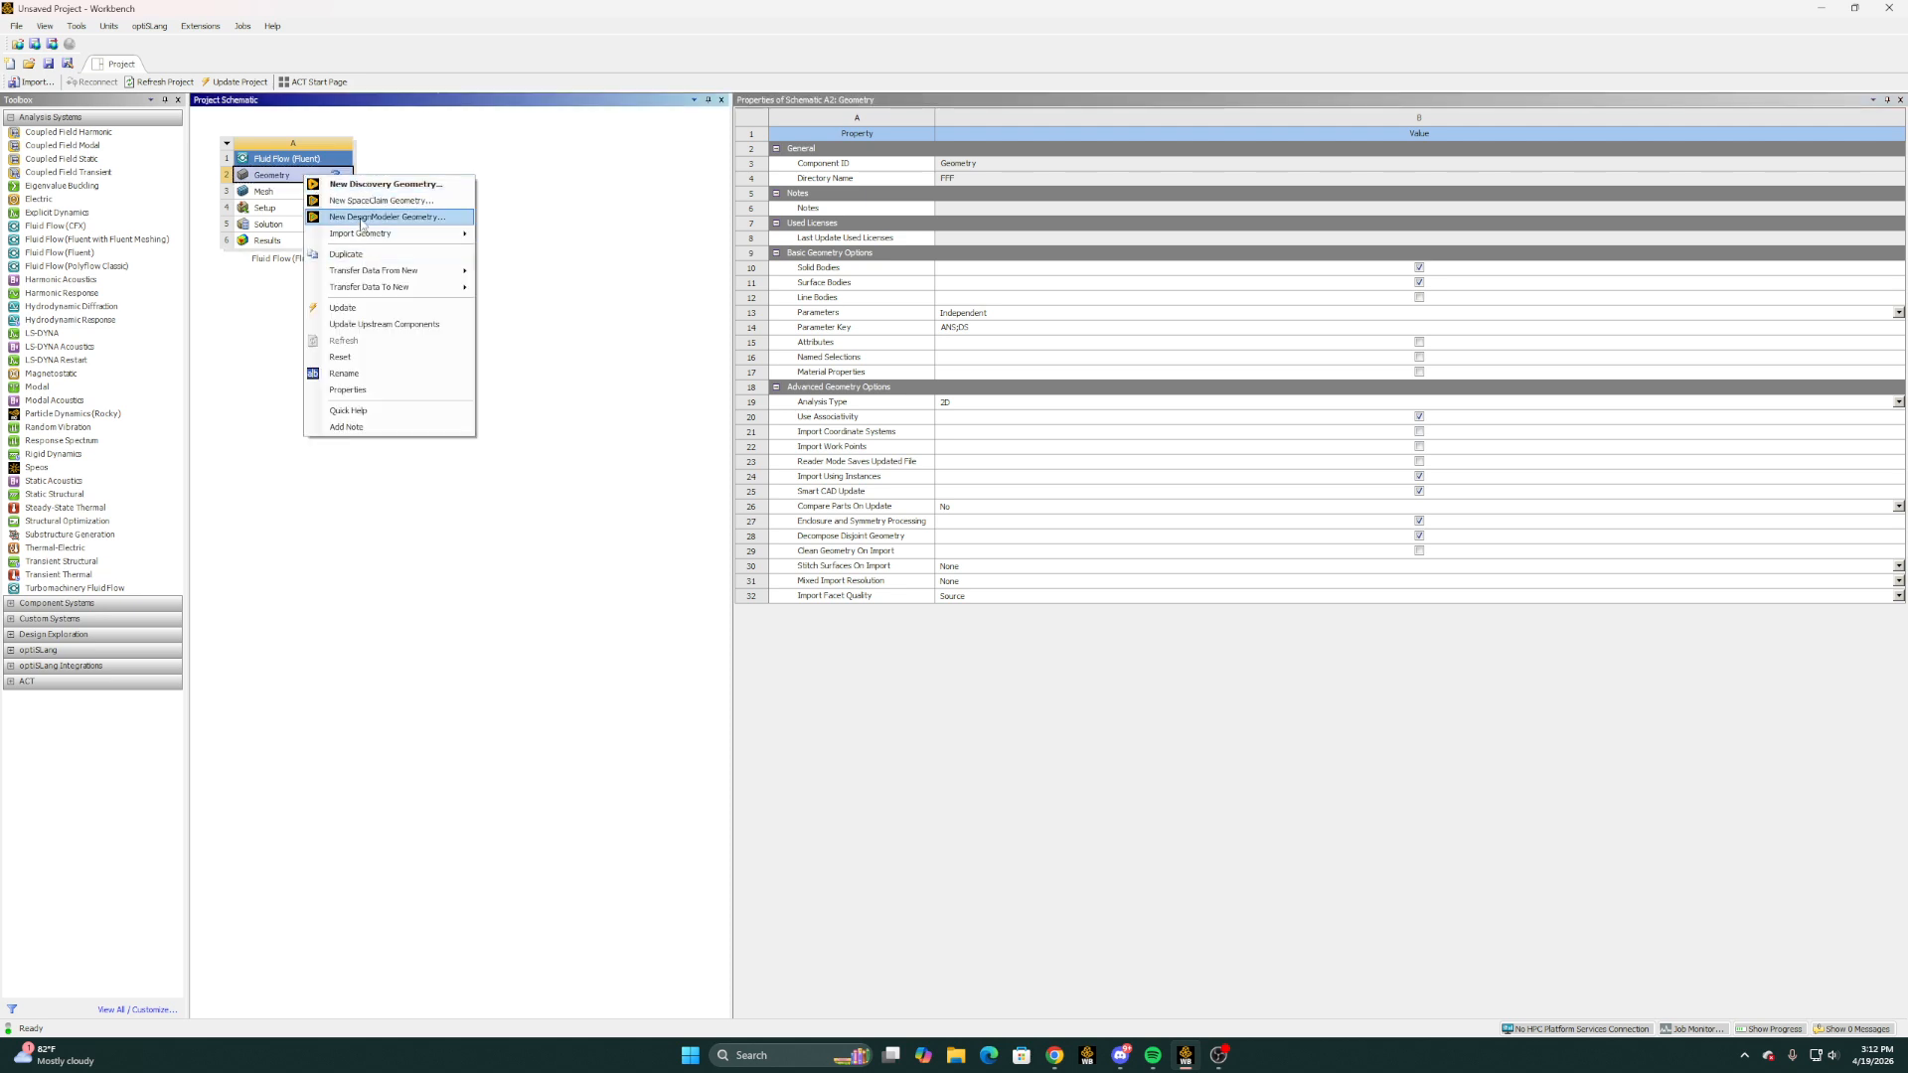
{"action": "left_click", "coordinate": [363, 219]}
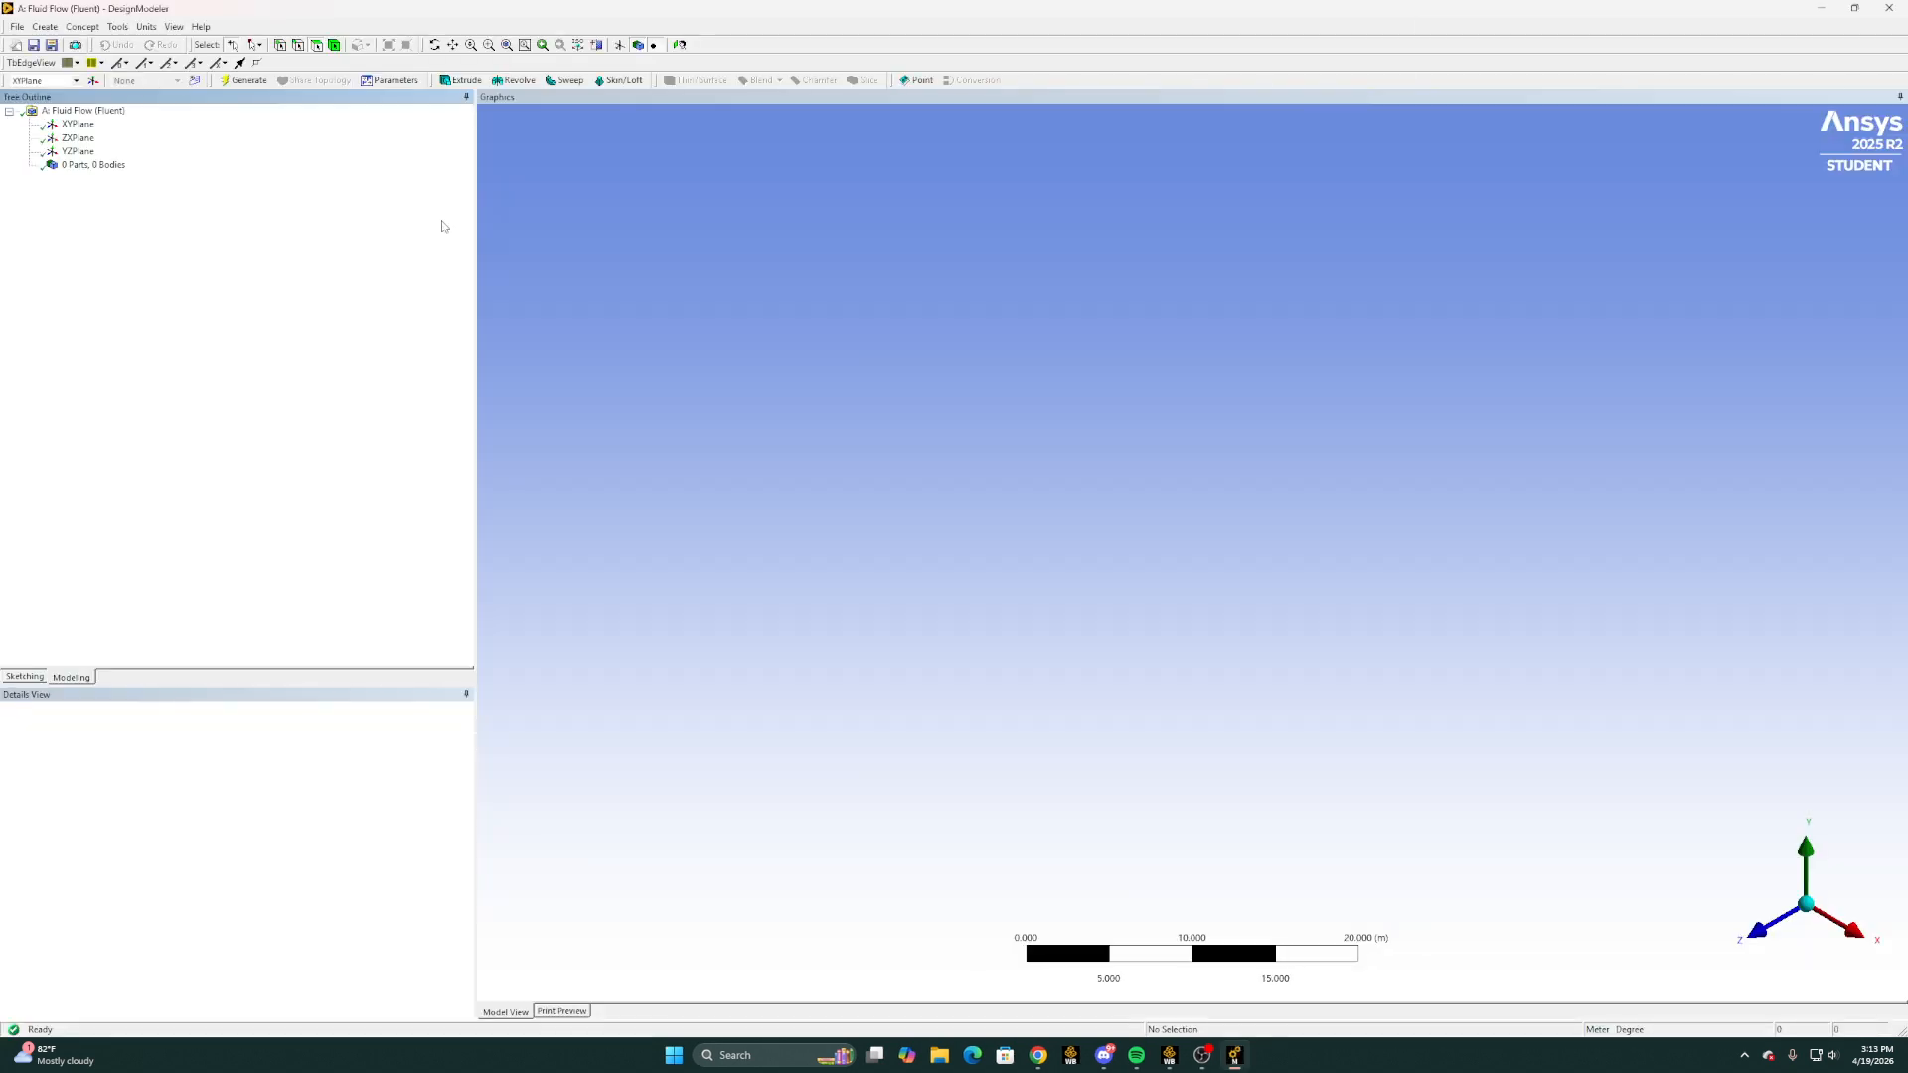
Sketch a circle about 9.6 m in diameter on the XY plane, centred on the origin
{"action": "left_click", "coordinate": [77, 124]}
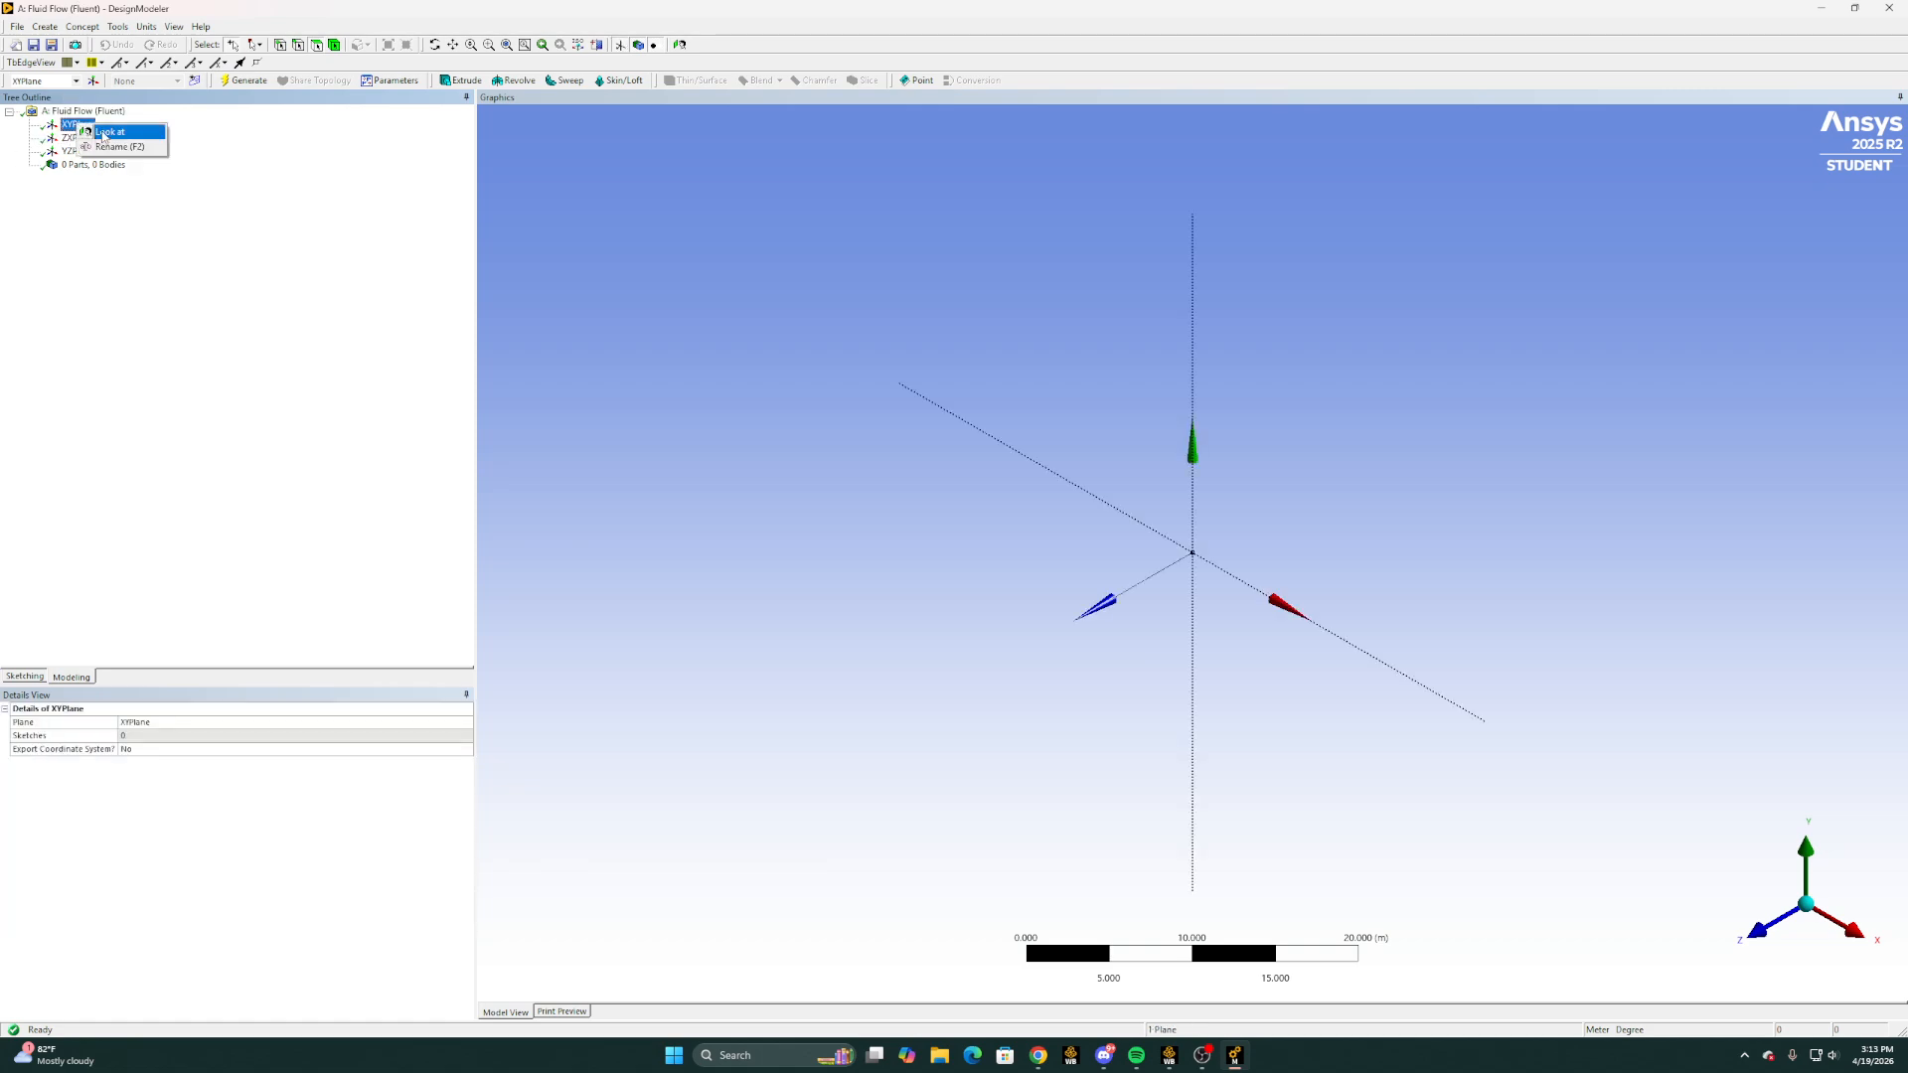
{"action": "left_click", "coordinate": [32, 679]}
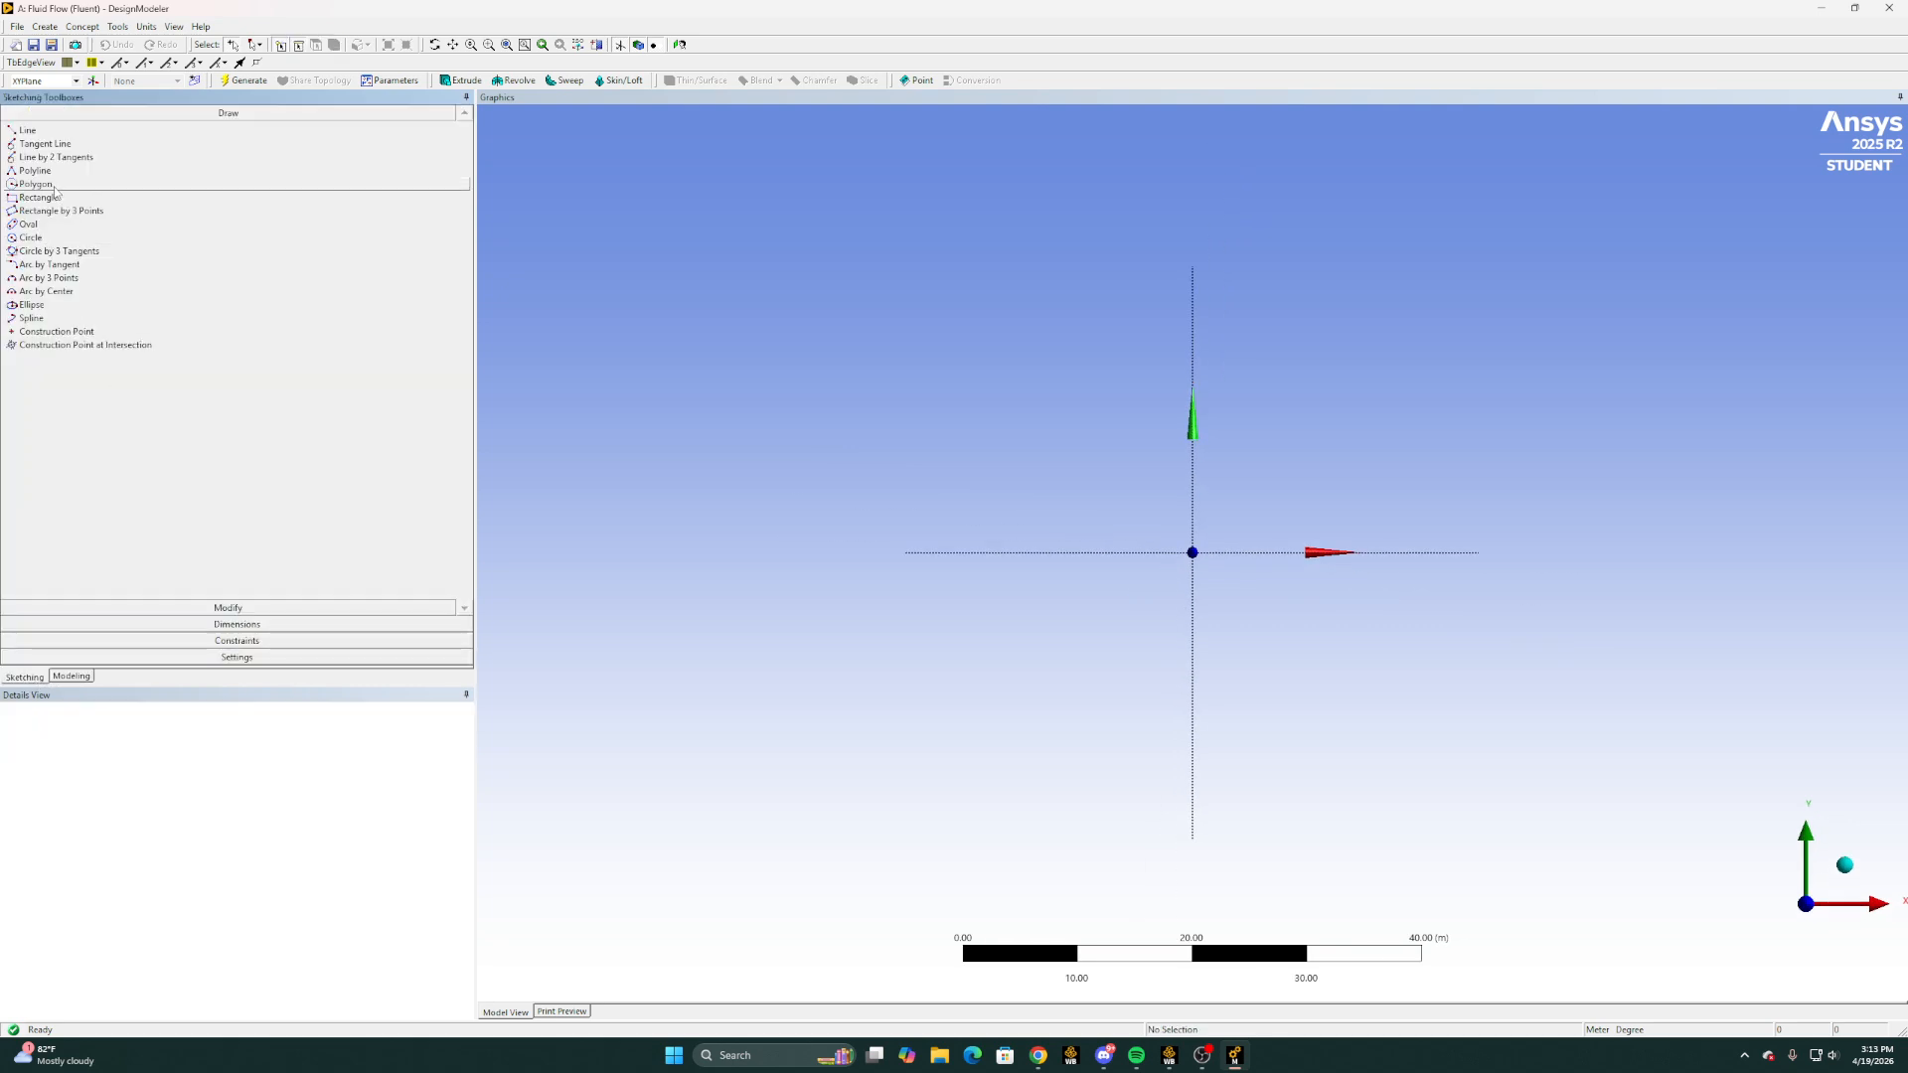
{"action": "left_click", "coordinate": [30, 238]}
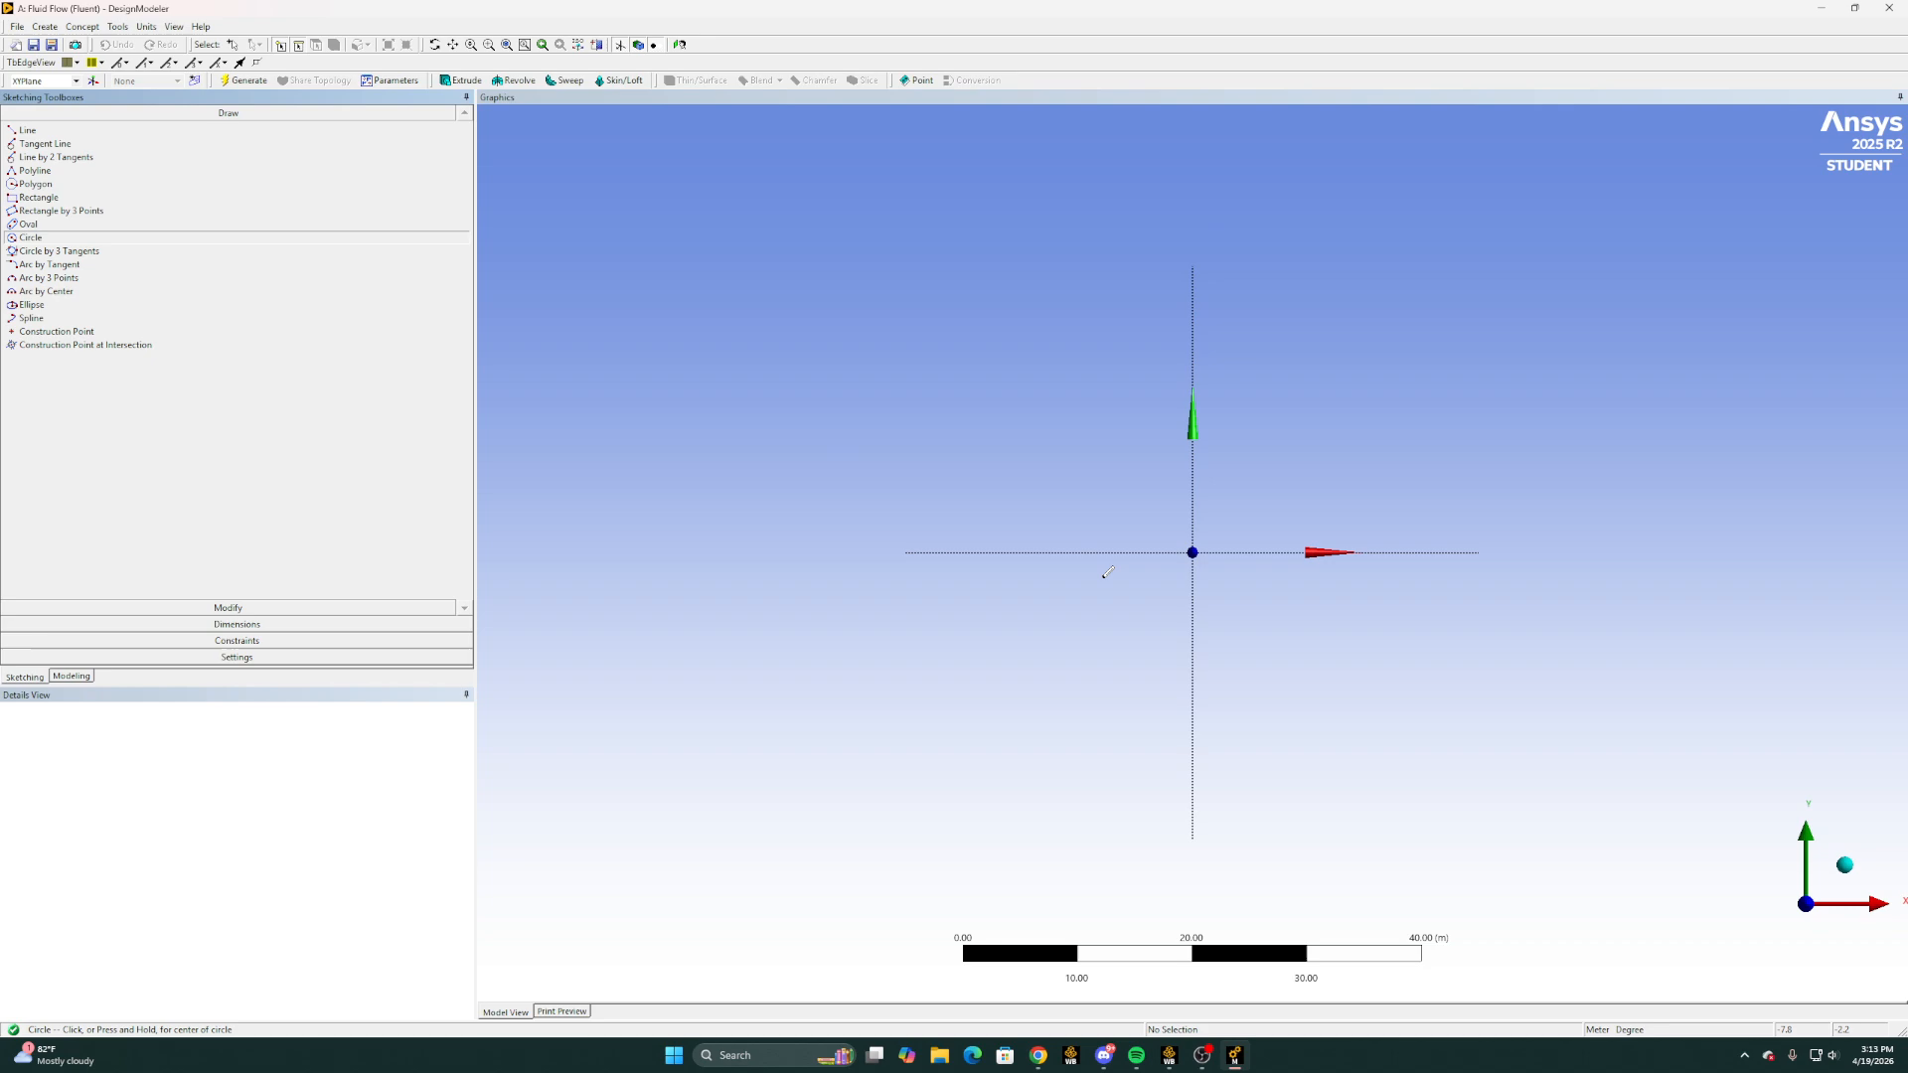
{"action": "left_click", "coordinate": [1192, 552]}
{"action": "left_click", "coordinate": [1153, 512]}
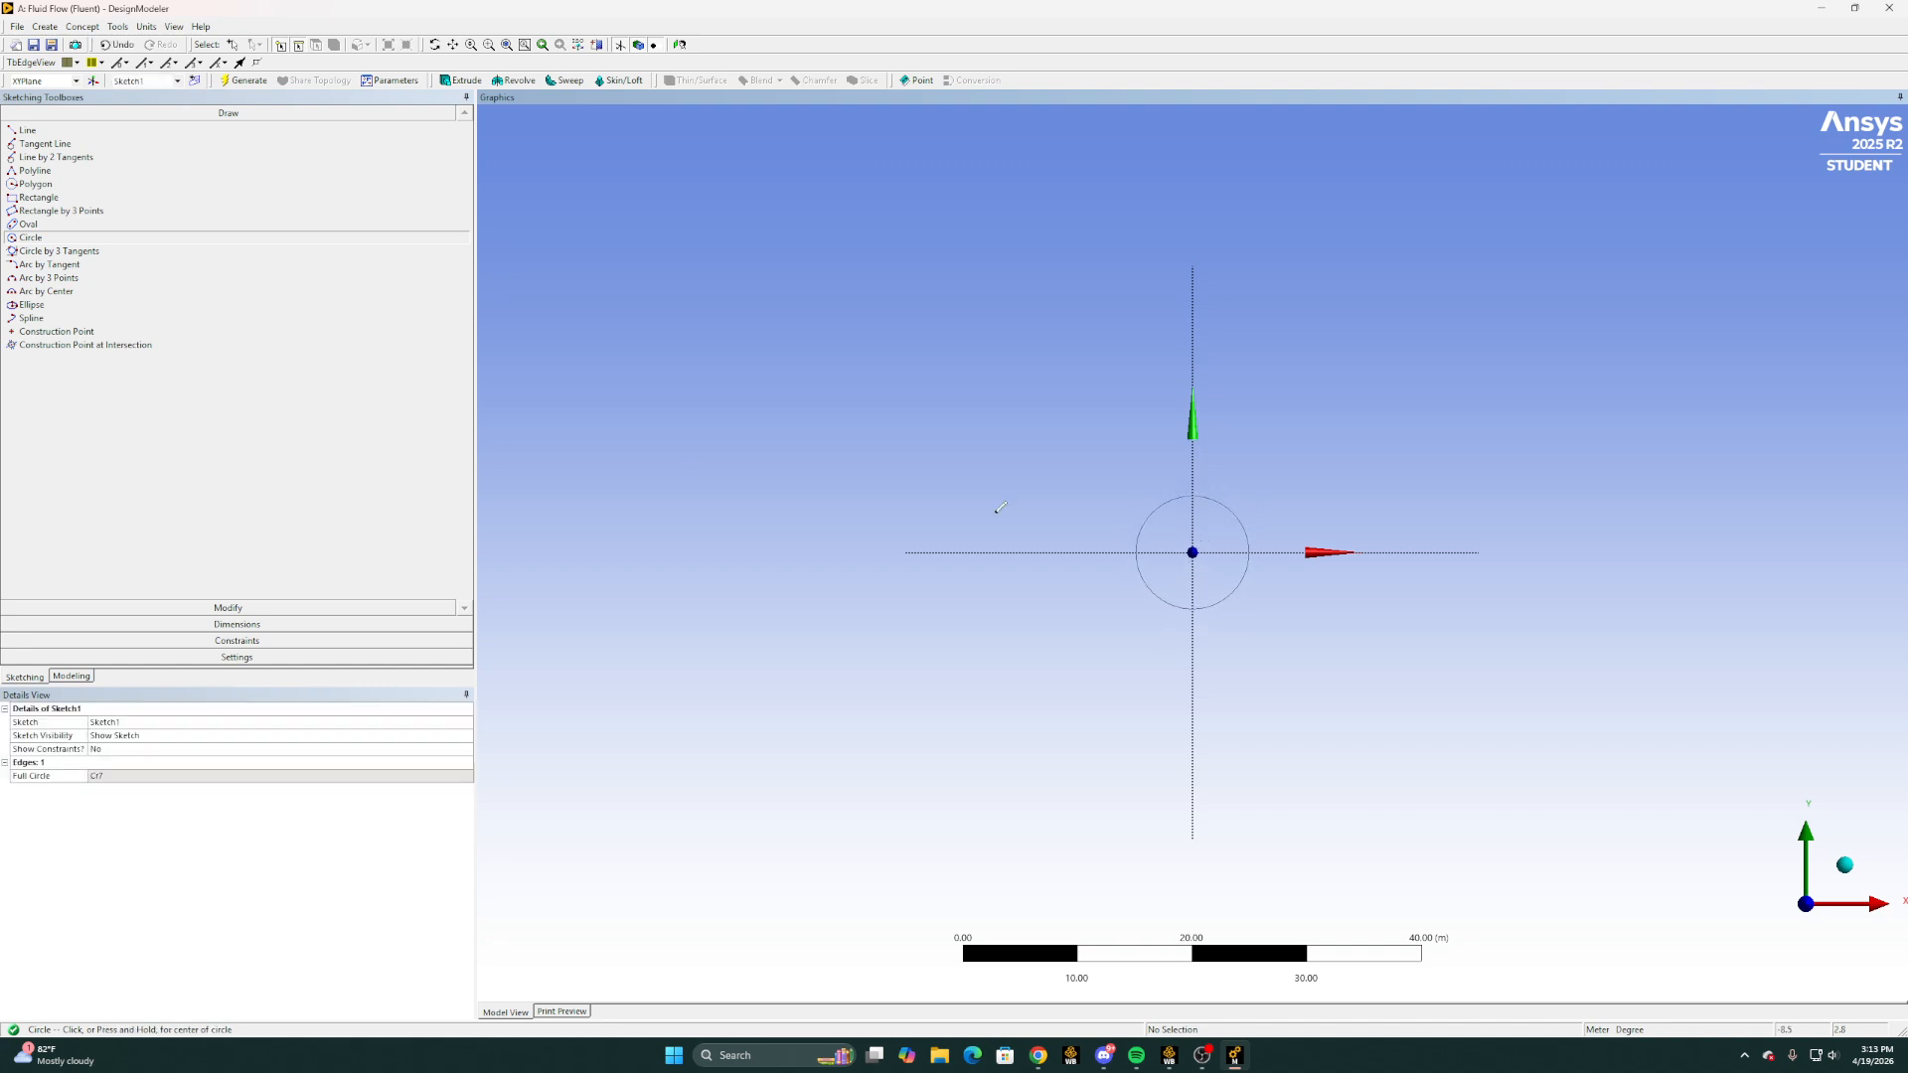
Sketch a rectangle about 29.8 m by 8.6 m with its lower edge on the X axis, extending to both sides of the circle
{"action": "left_click", "coordinate": [146, 26]}
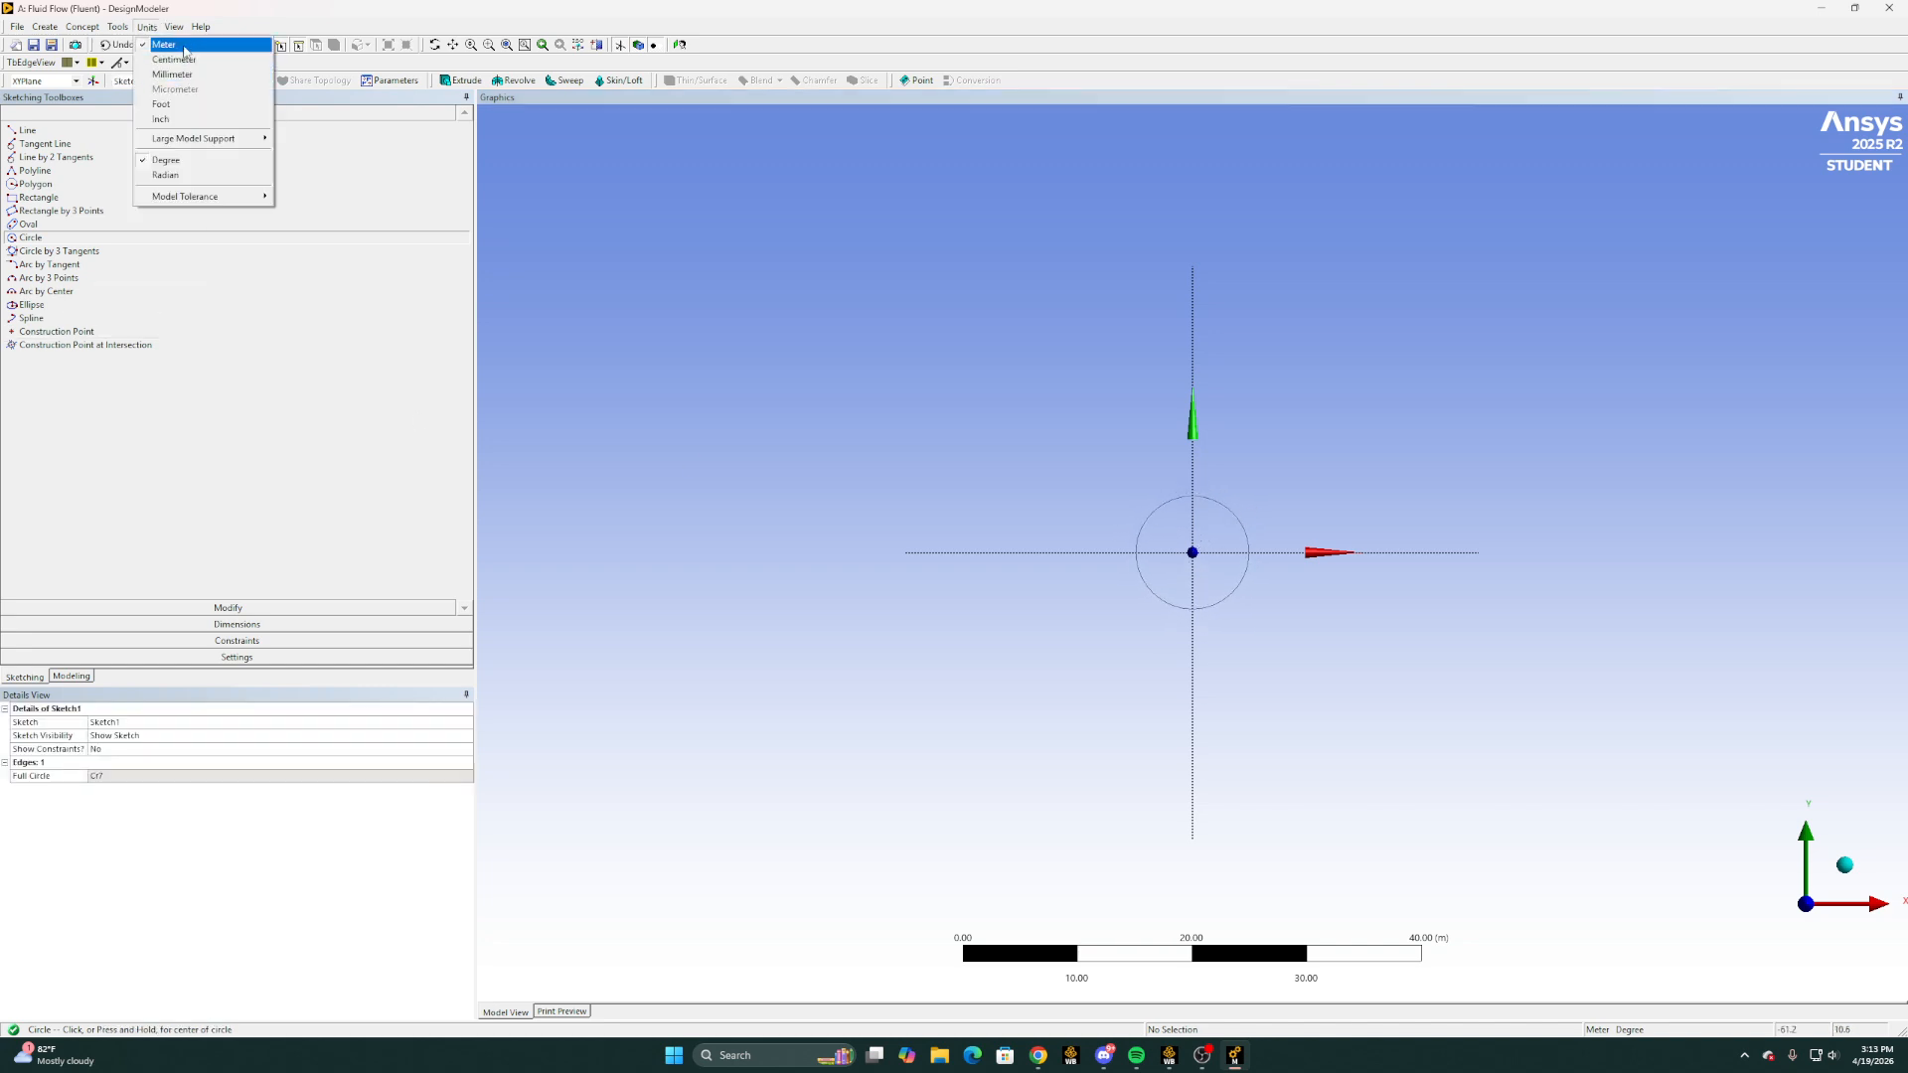
{"action": "left_click", "coordinate": [253, 427]}
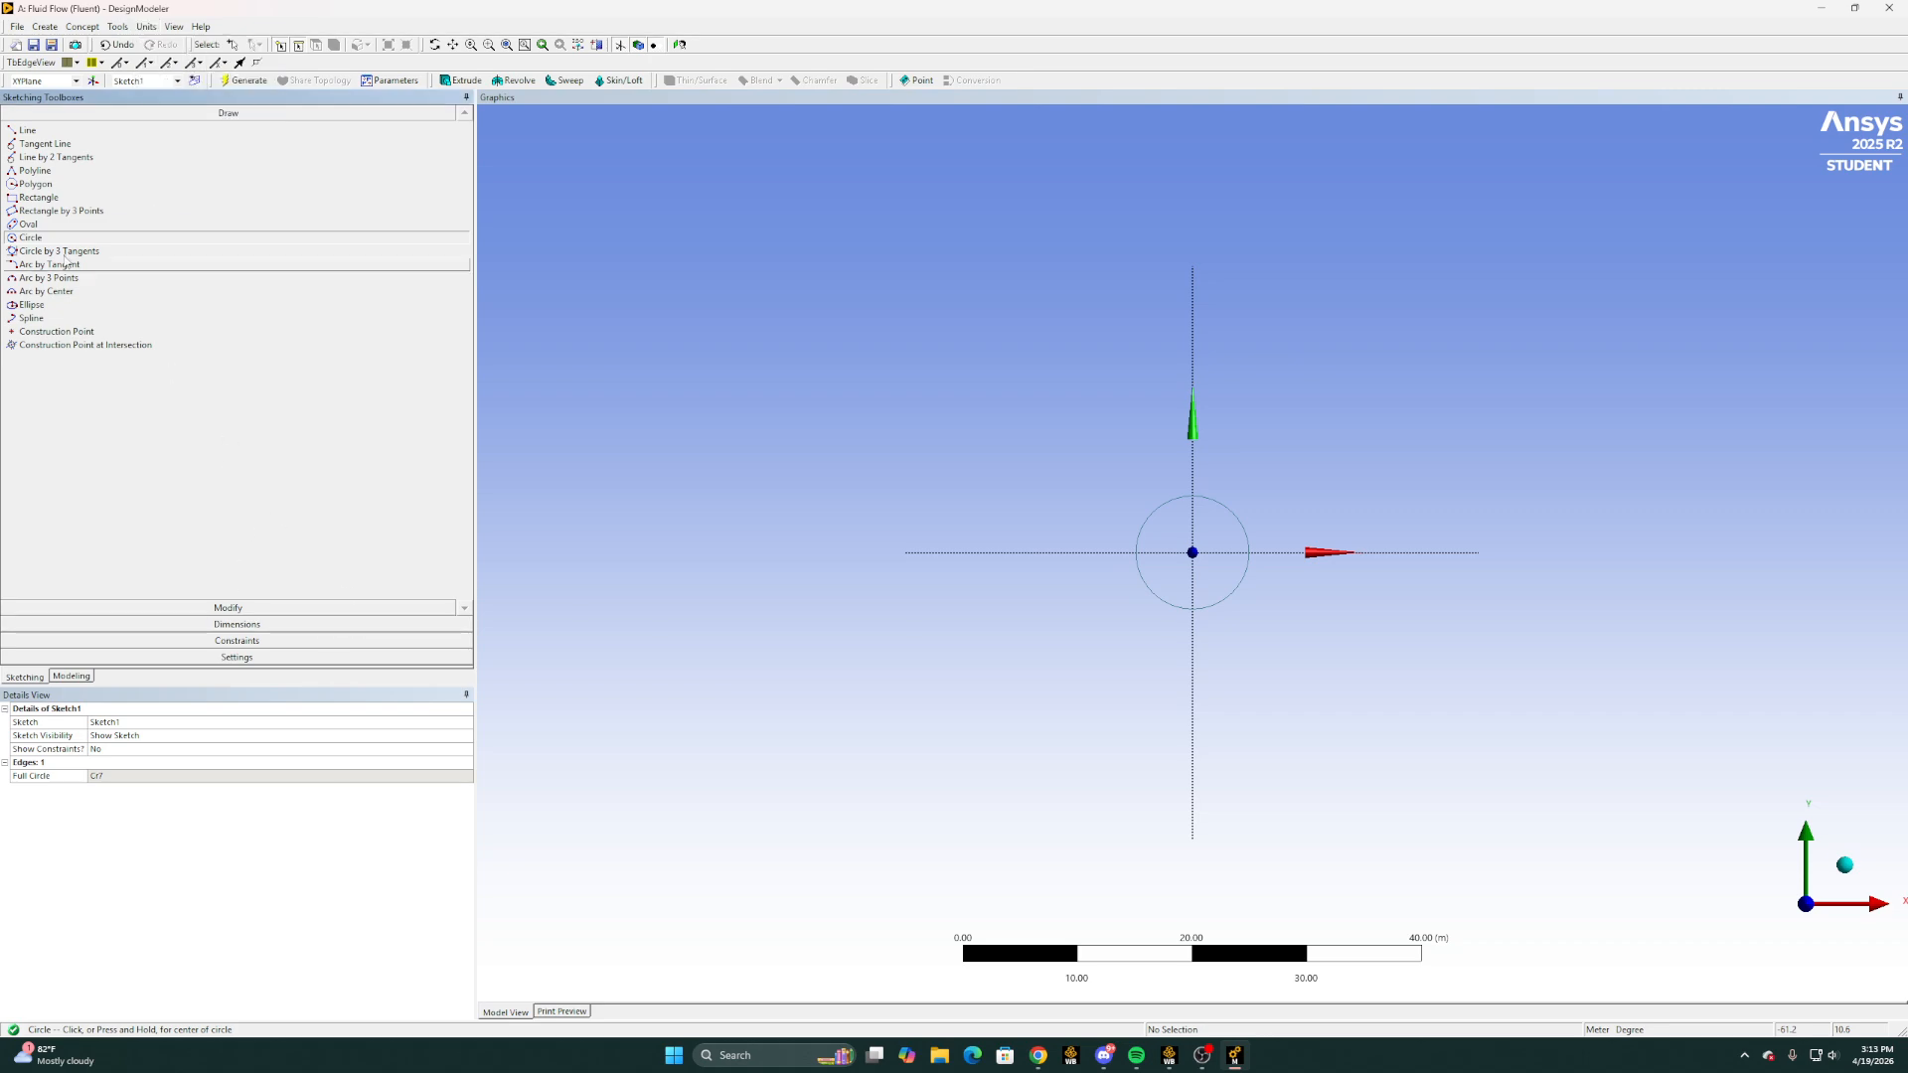
{"action": "left_click", "coordinate": [49, 197]}
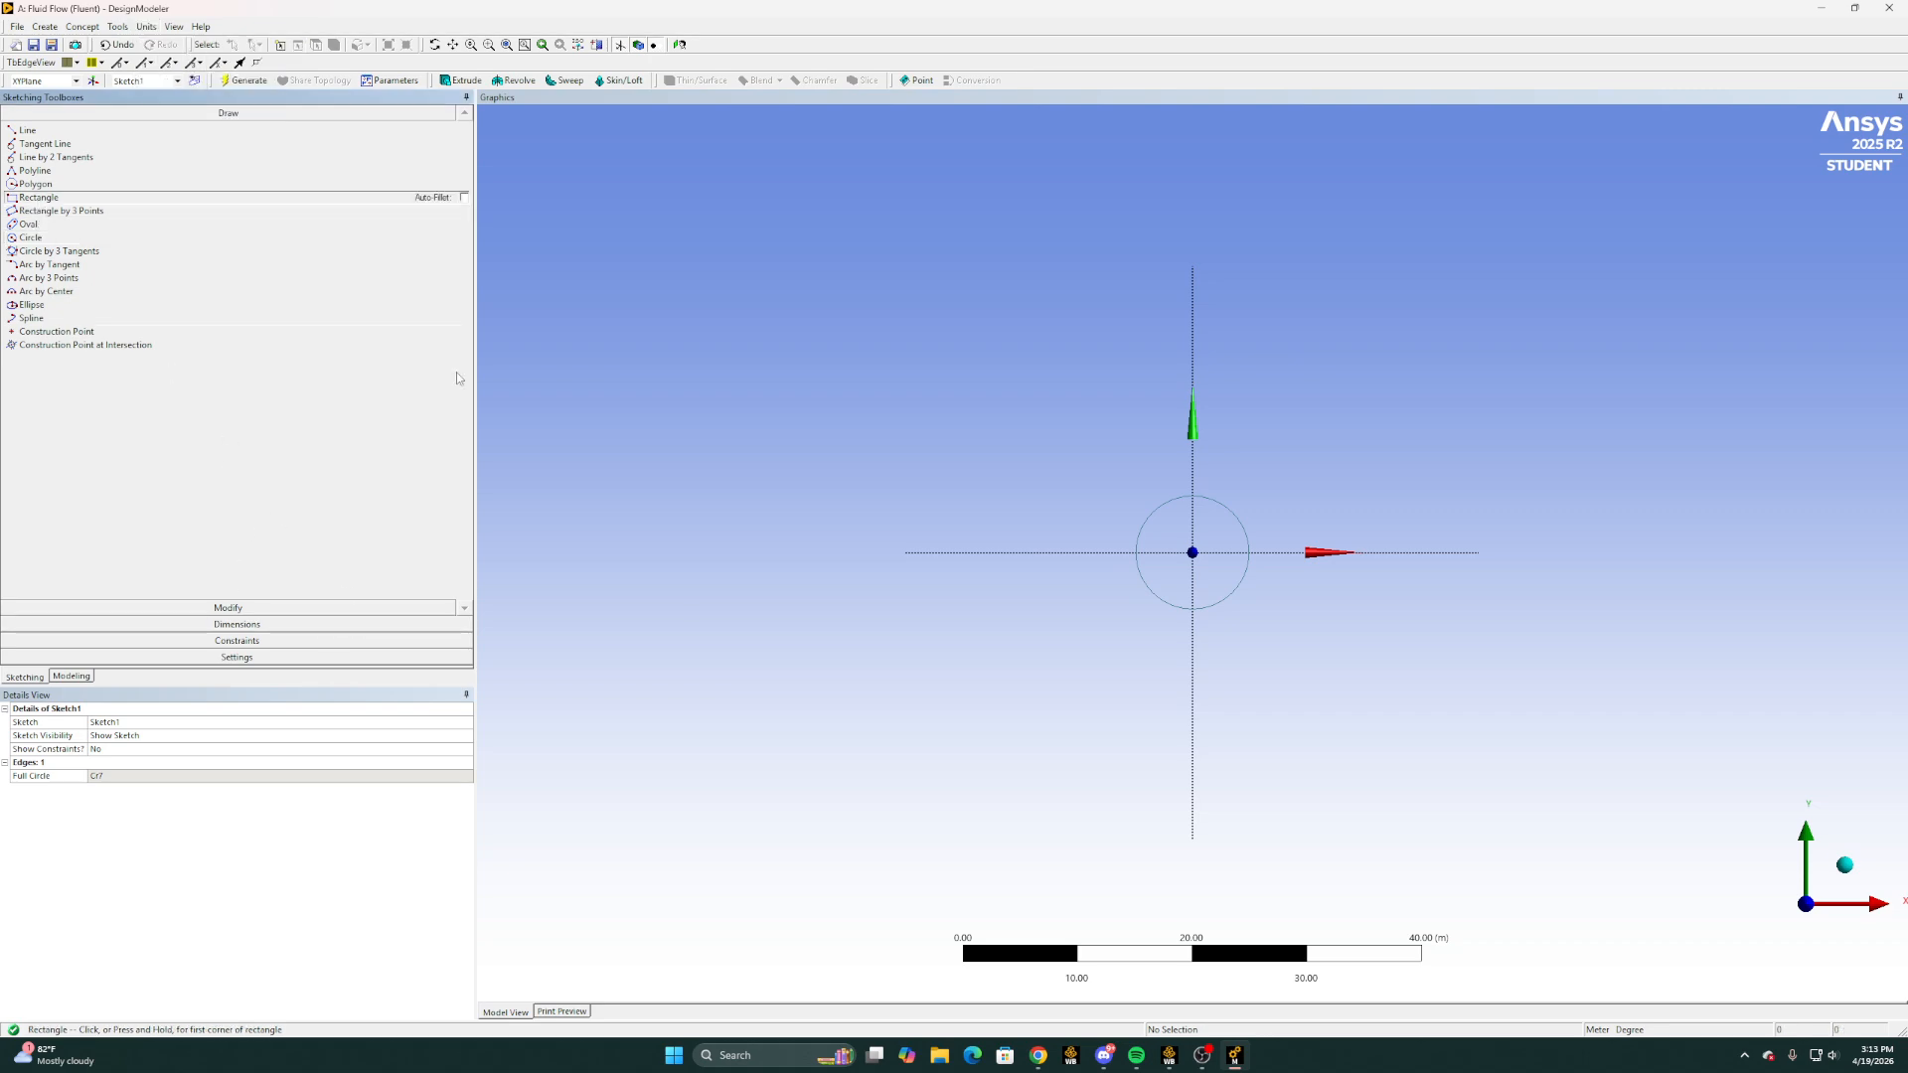
{"action": "left_click", "coordinate": [1106, 553]}
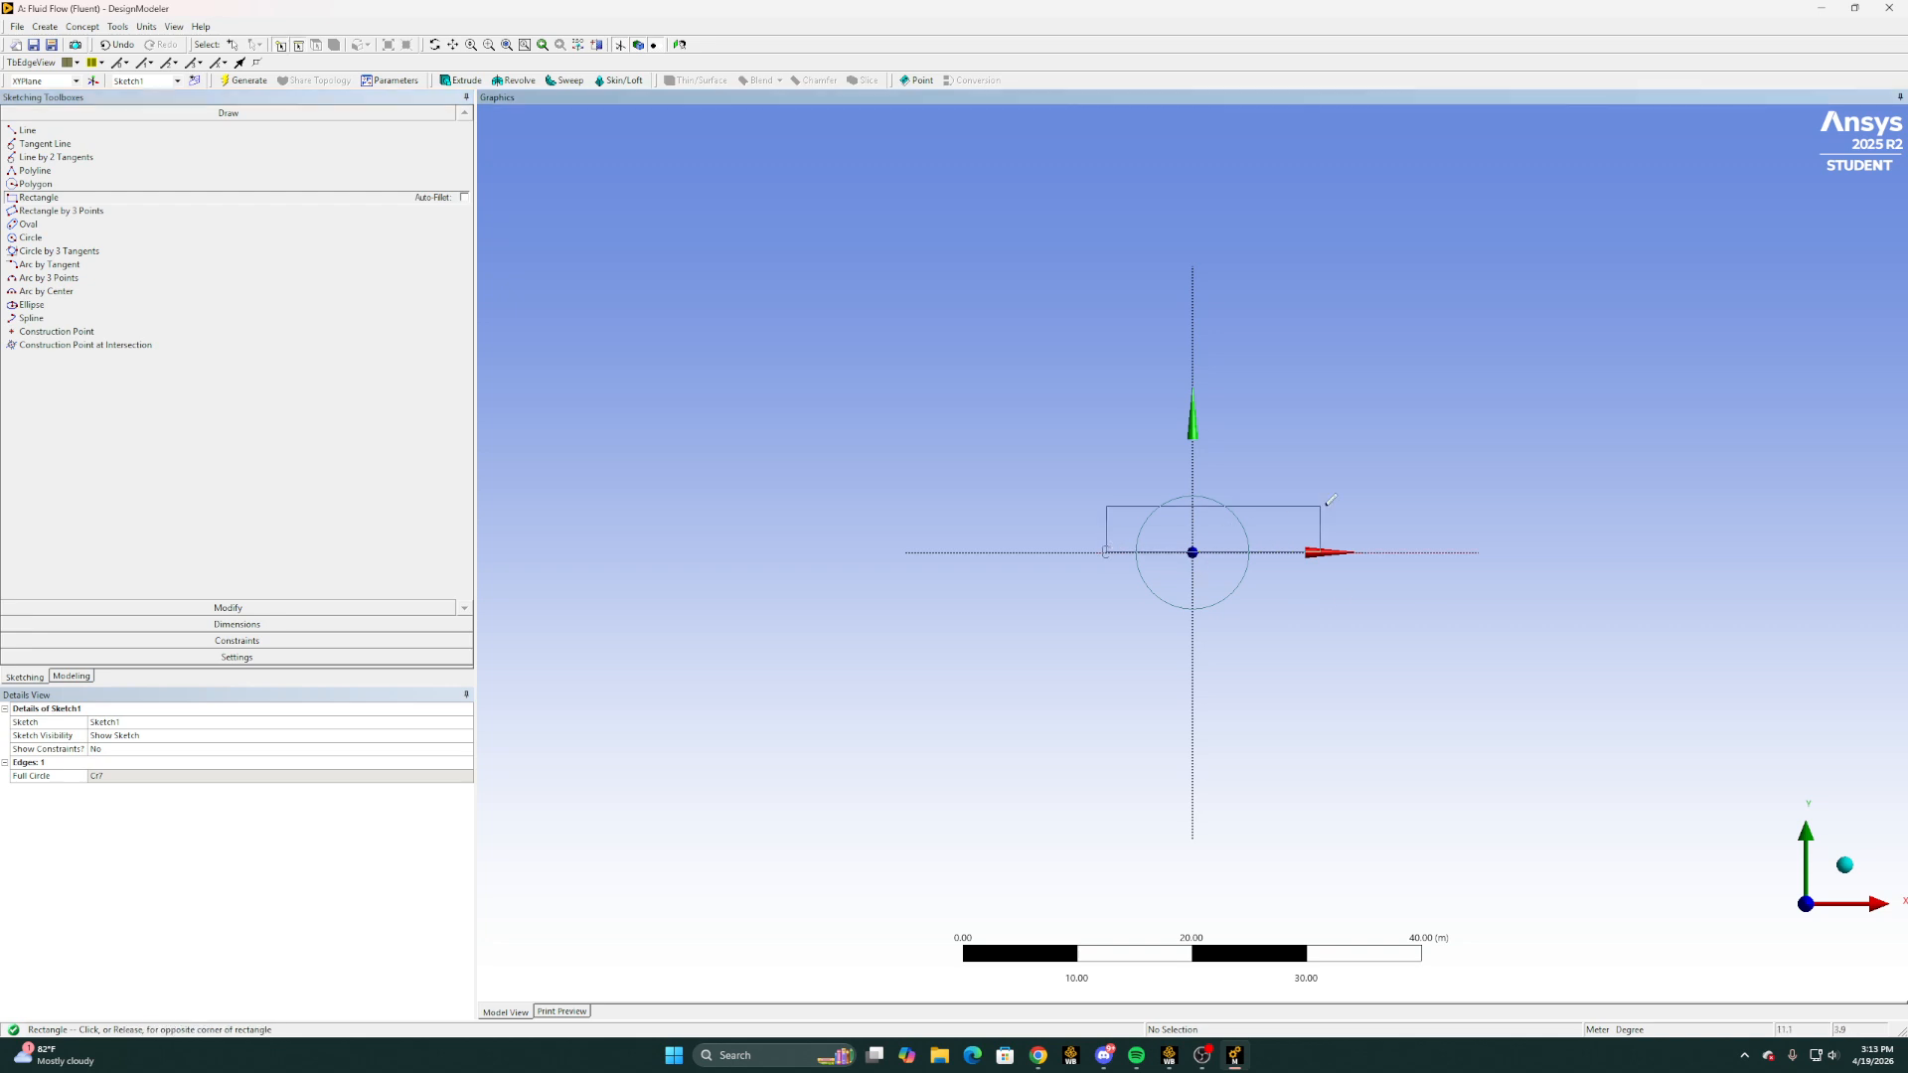
{"action": "left_click", "coordinate": [1456, 451]}
Dimension the circle's diameter and set it to 1 m, the cylinder diameter given in the assignment
{"action": "left_click", "coordinate": [236, 624]}
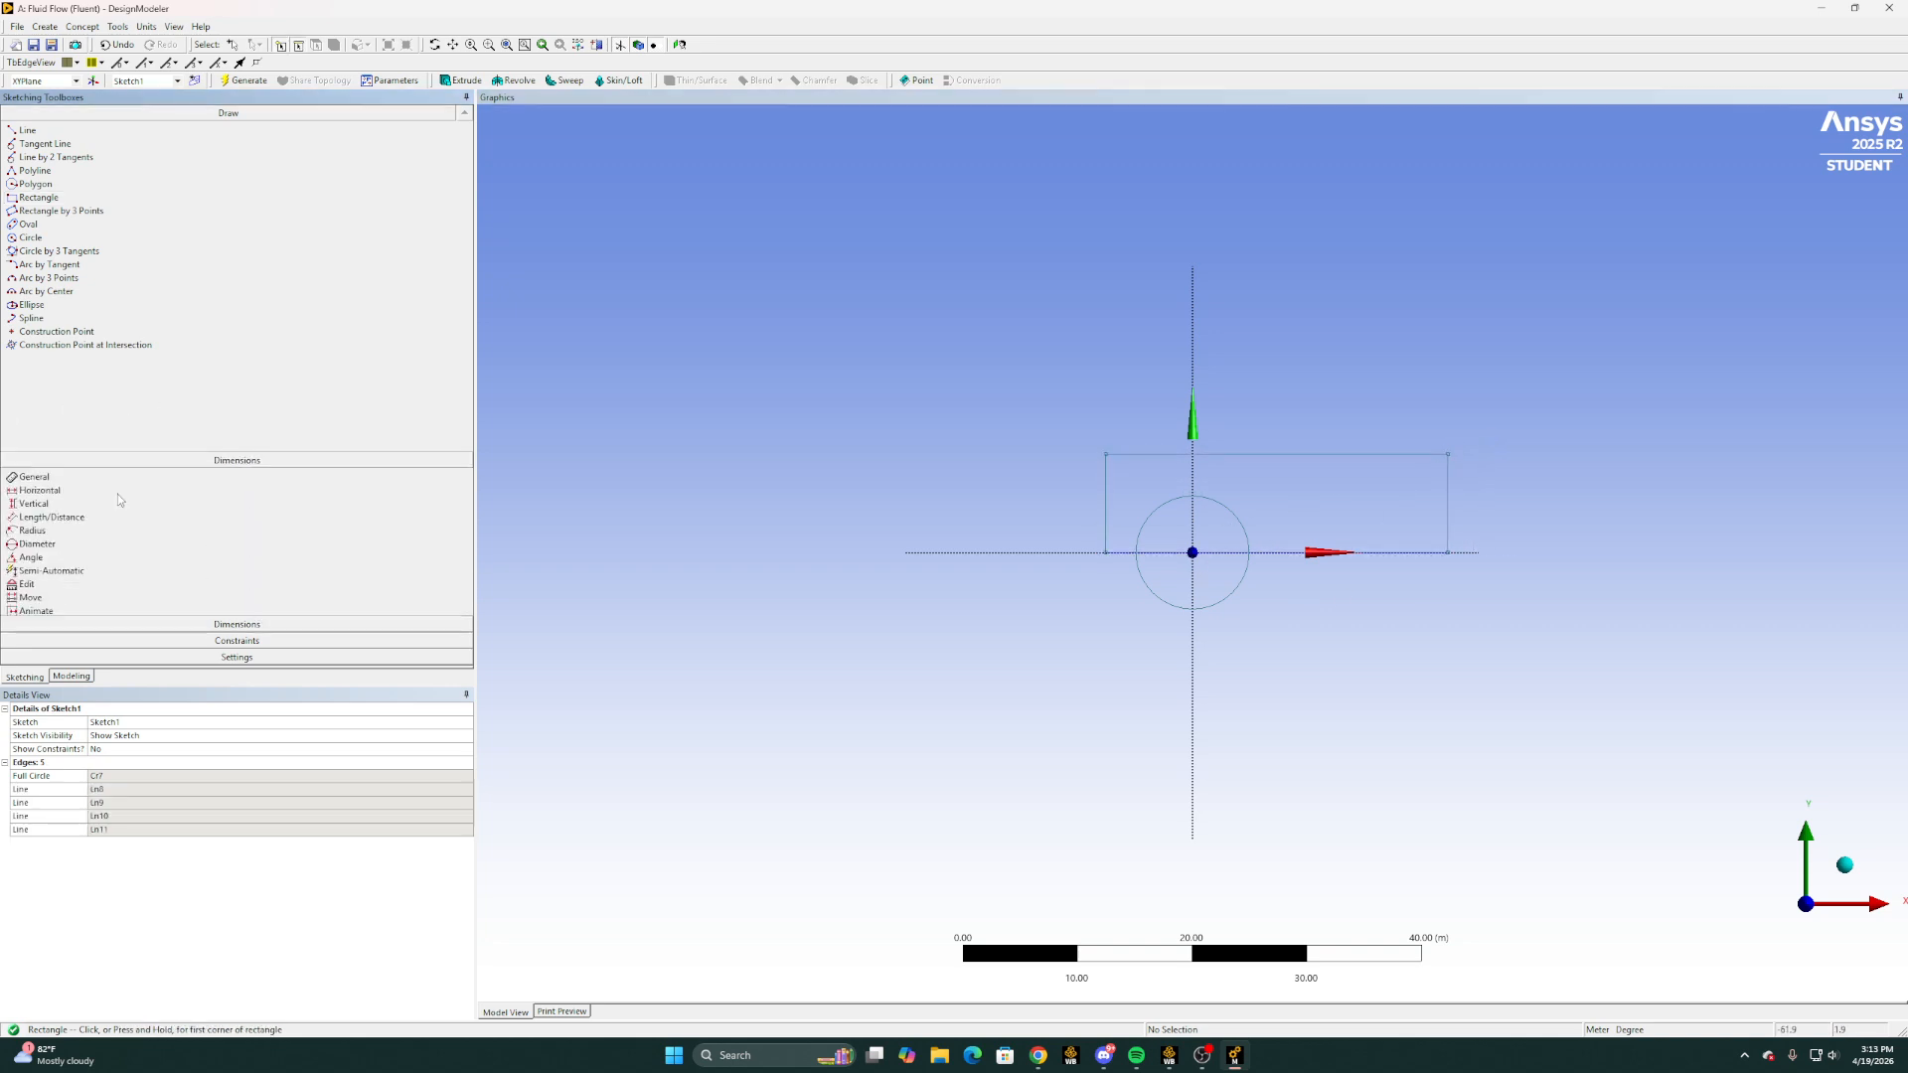
{"action": "left_click", "coordinate": [37, 230]}
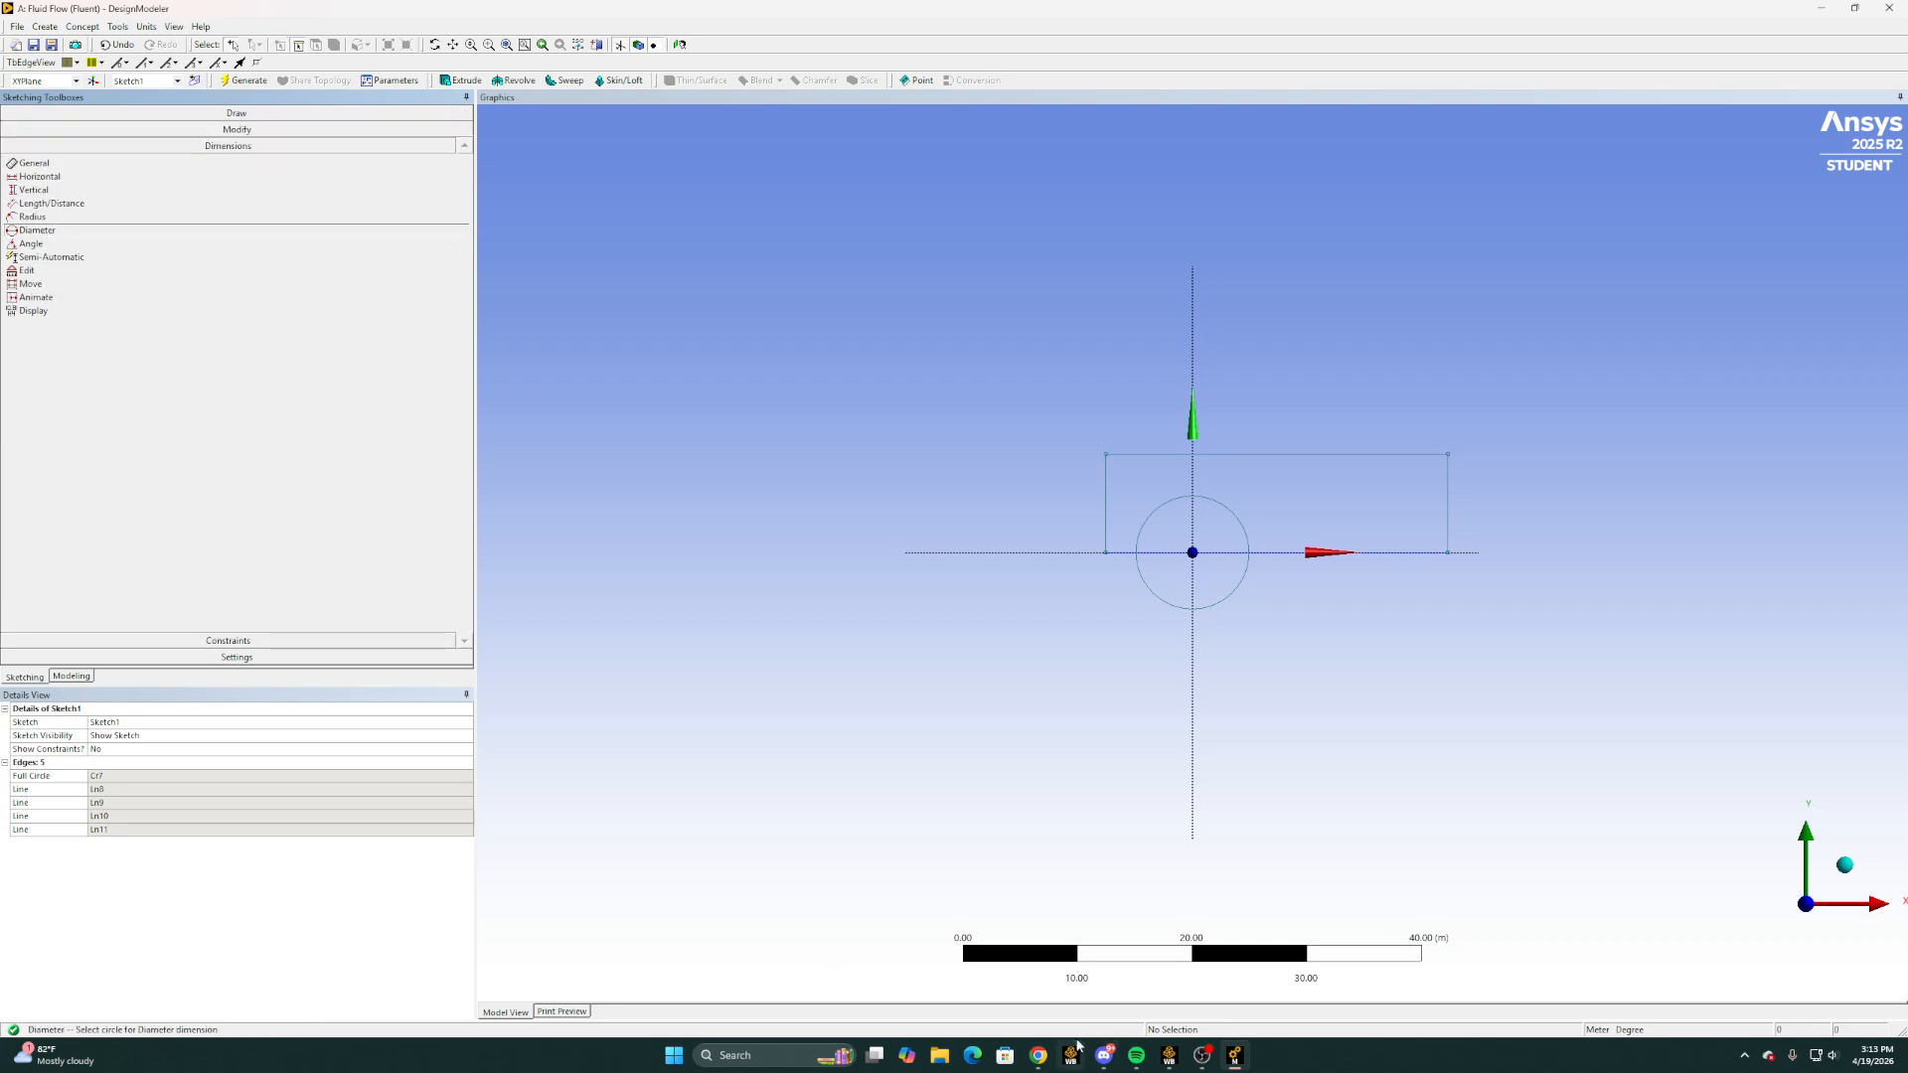
{"action": "left_click", "coordinate": [1038, 1055]}
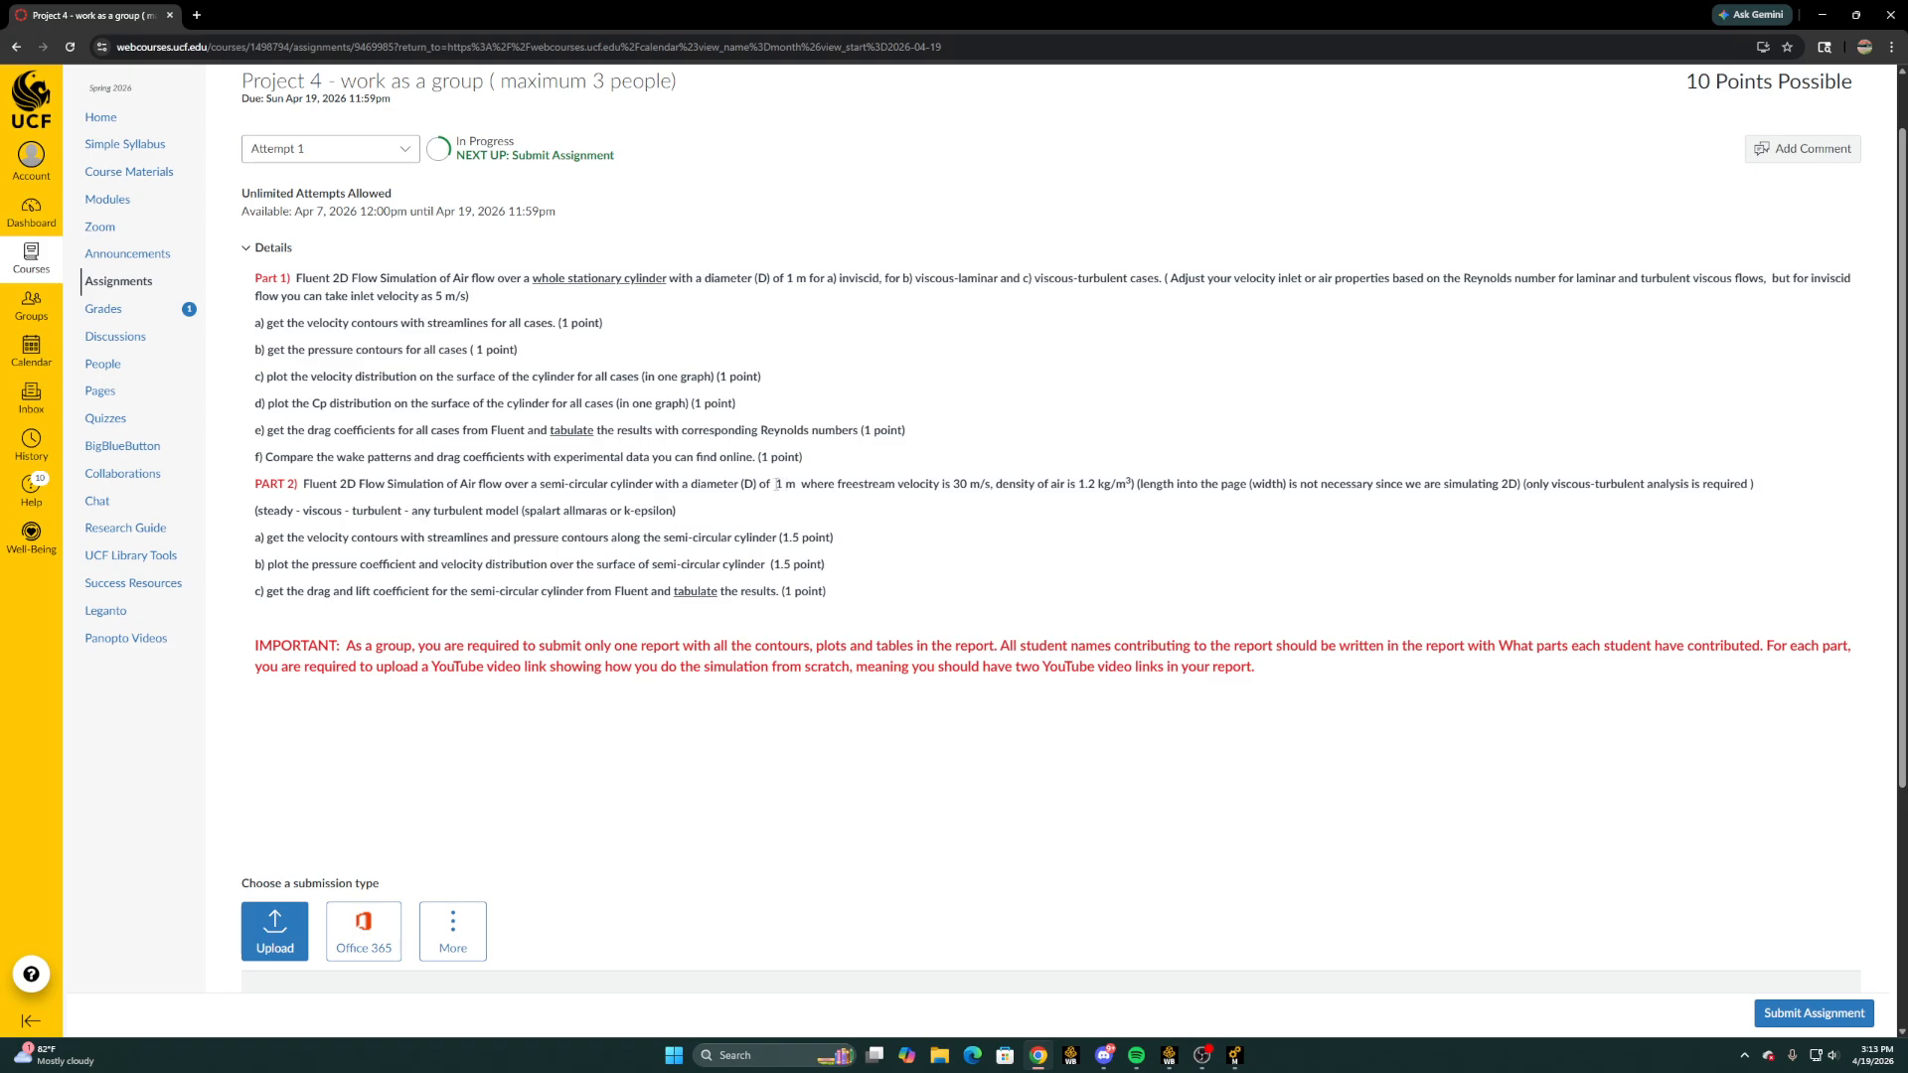
{"action": "left_click_drag", "start_coordinate": [776, 484], "coordinate": [815, 484]}
{"action": "left_click", "coordinate": [1822, 15]}
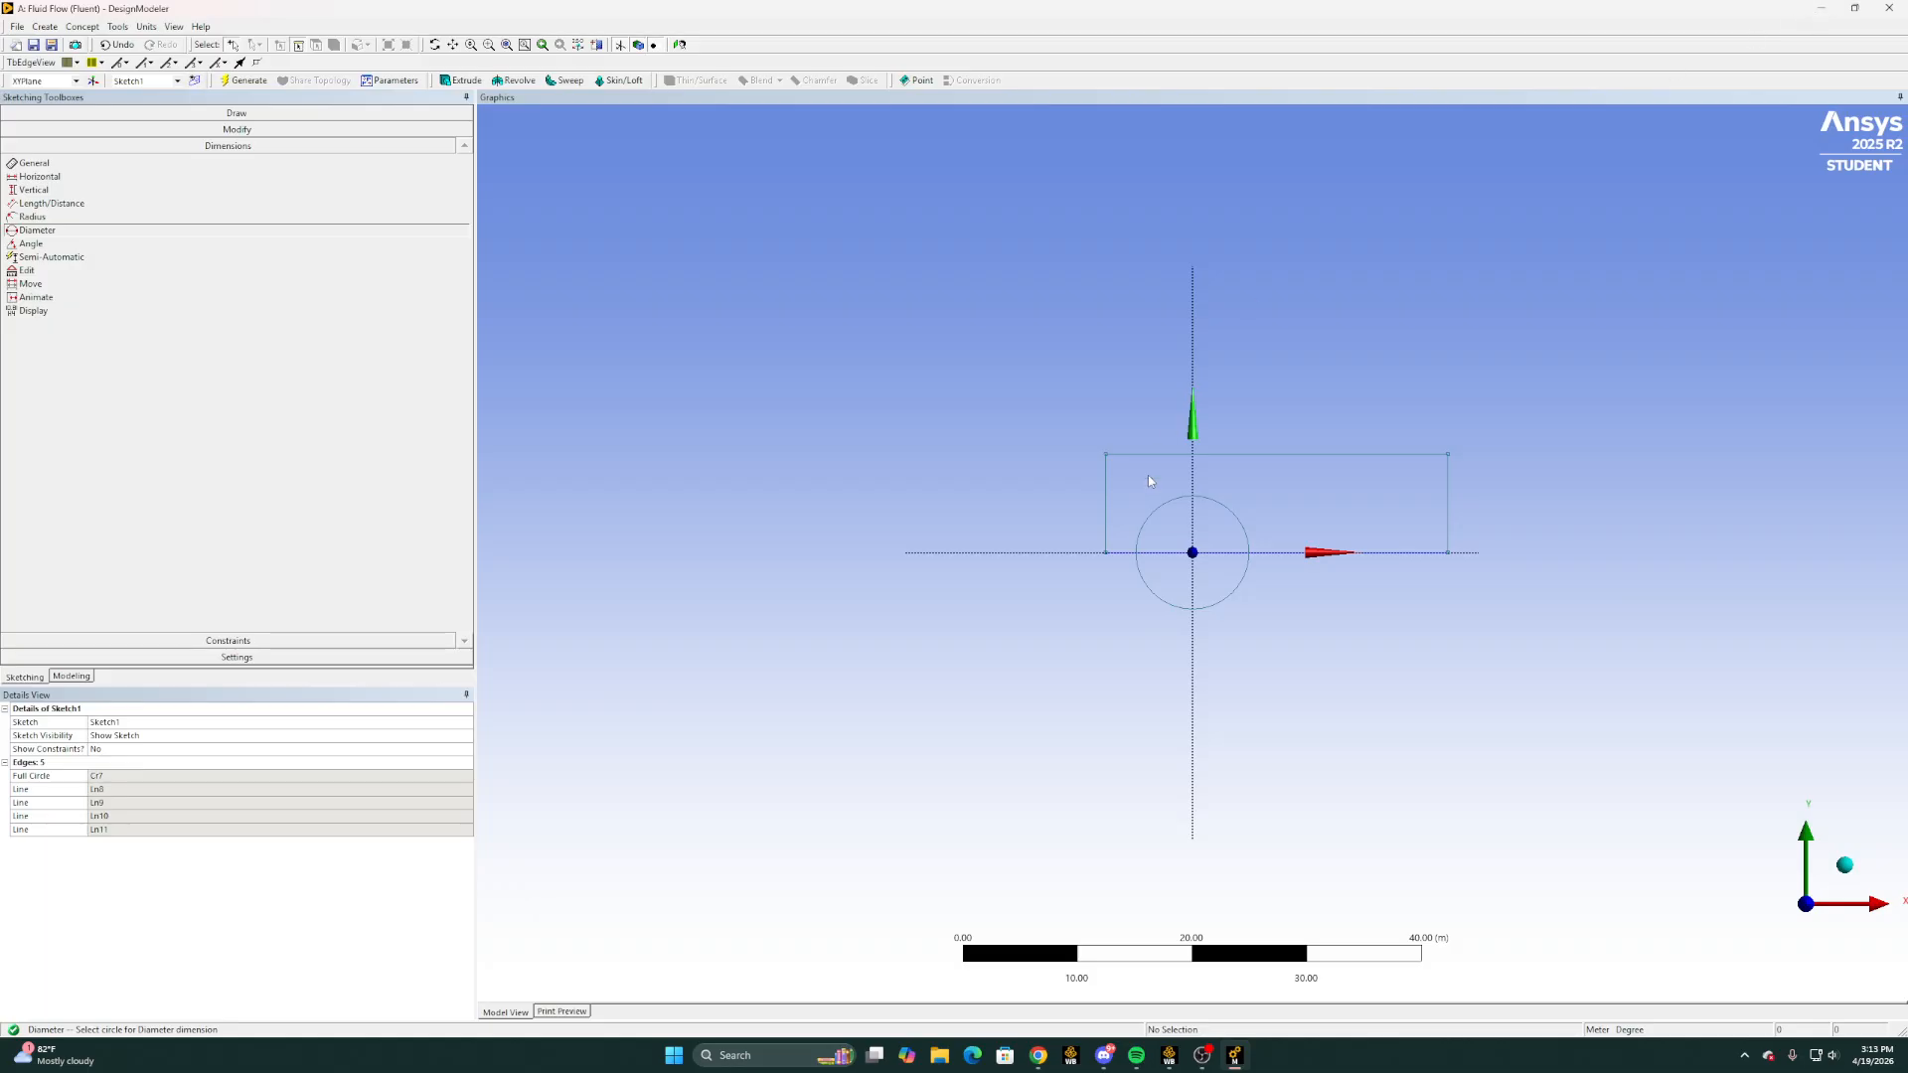
{"action": "left_click", "coordinate": [1235, 515]}
{"action": "left_click", "coordinate": [1279, 517]}
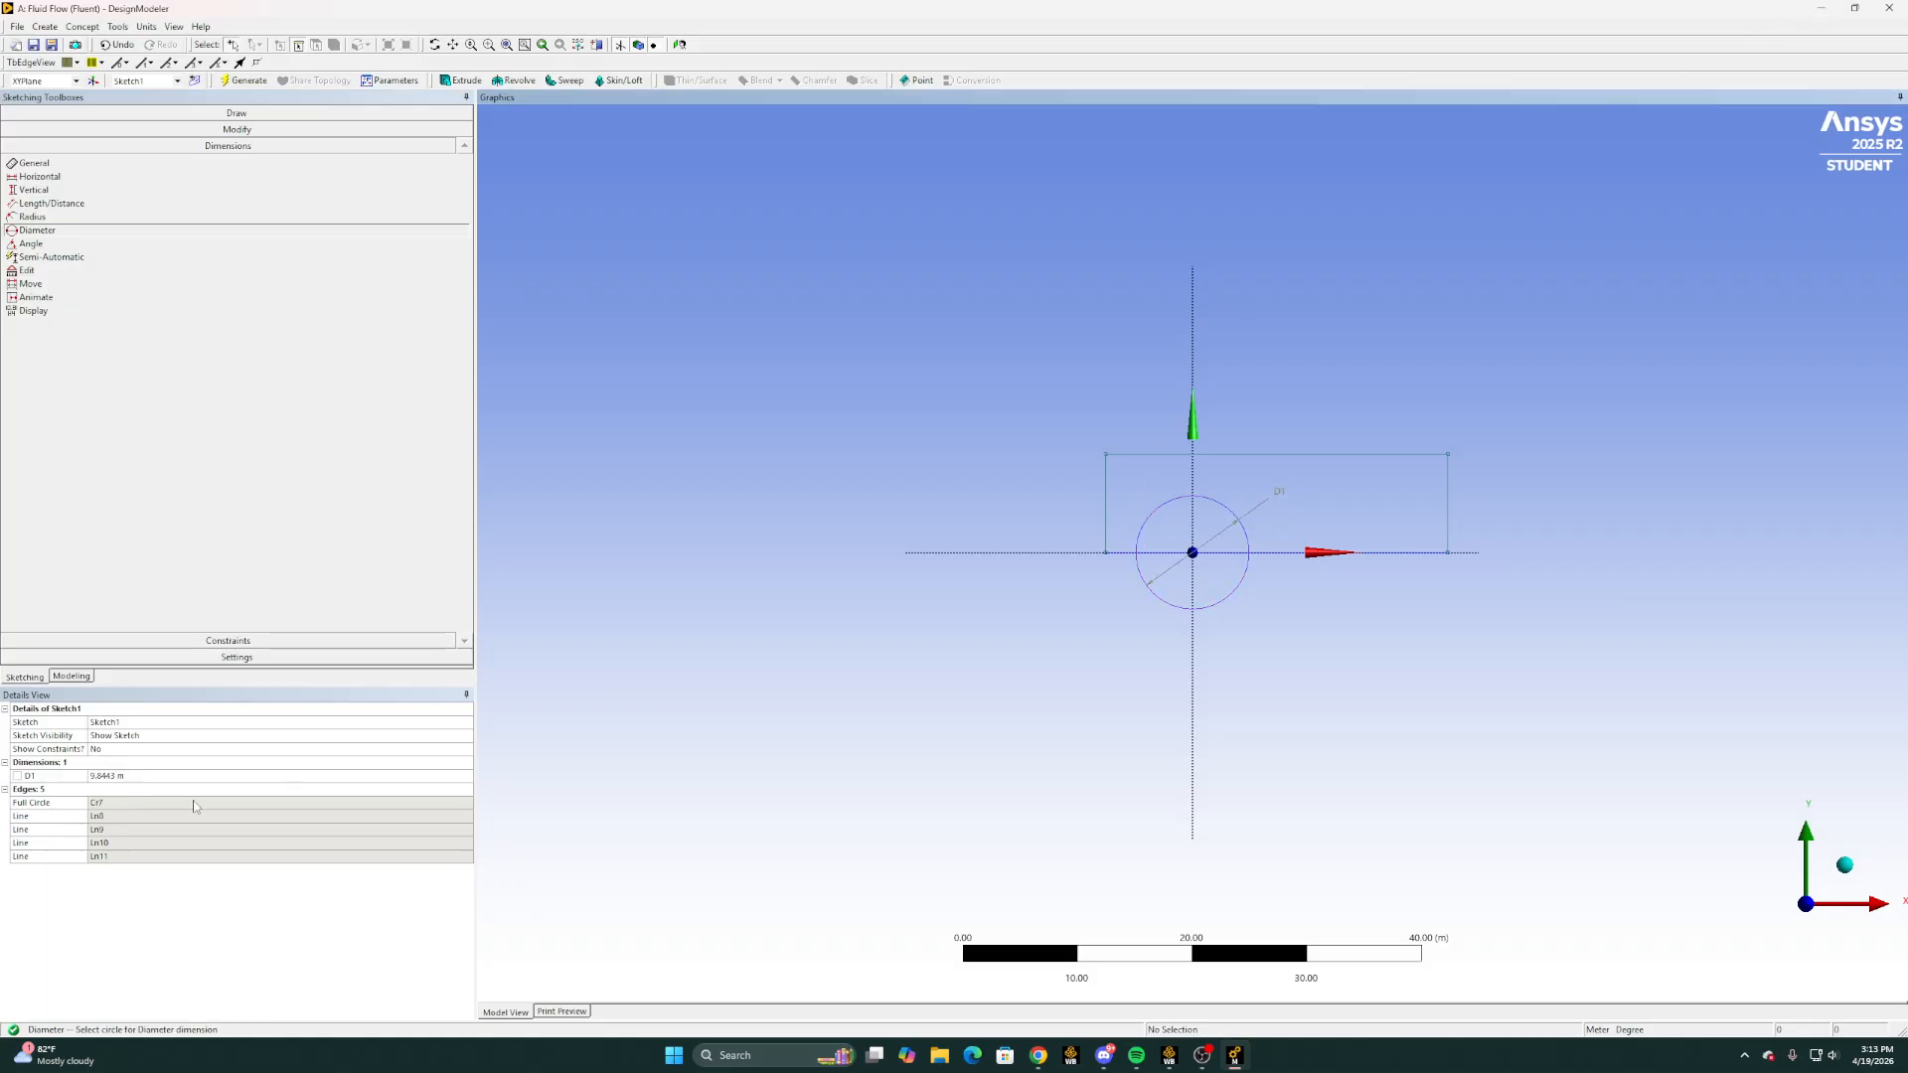
{"action": "left_click", "coordinate": [149, 775]}
{"action": "type", "text": "1"}
{"action": "key", "text": "Return"}
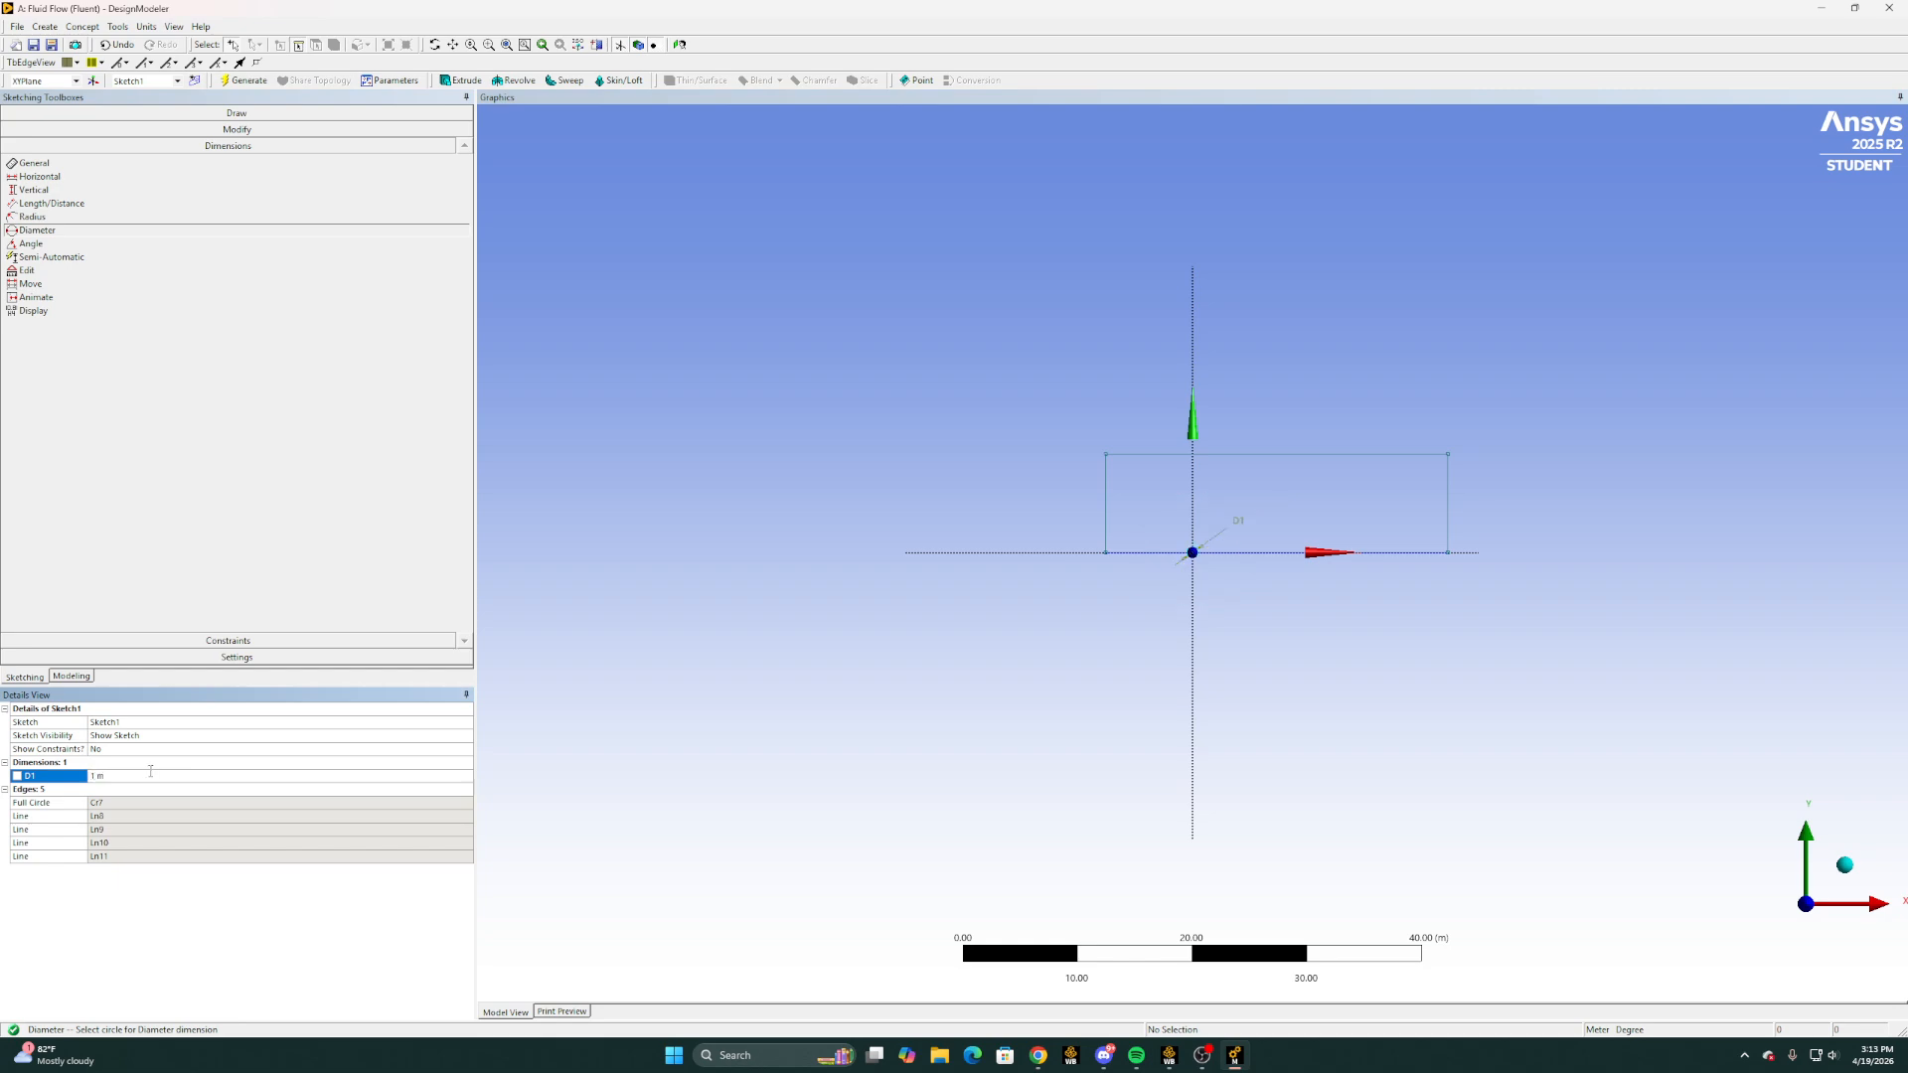
{"action": "left_click", "coordinate": [34, 189]}
{"action": "left_click", "coordinate": [1106, 512]}
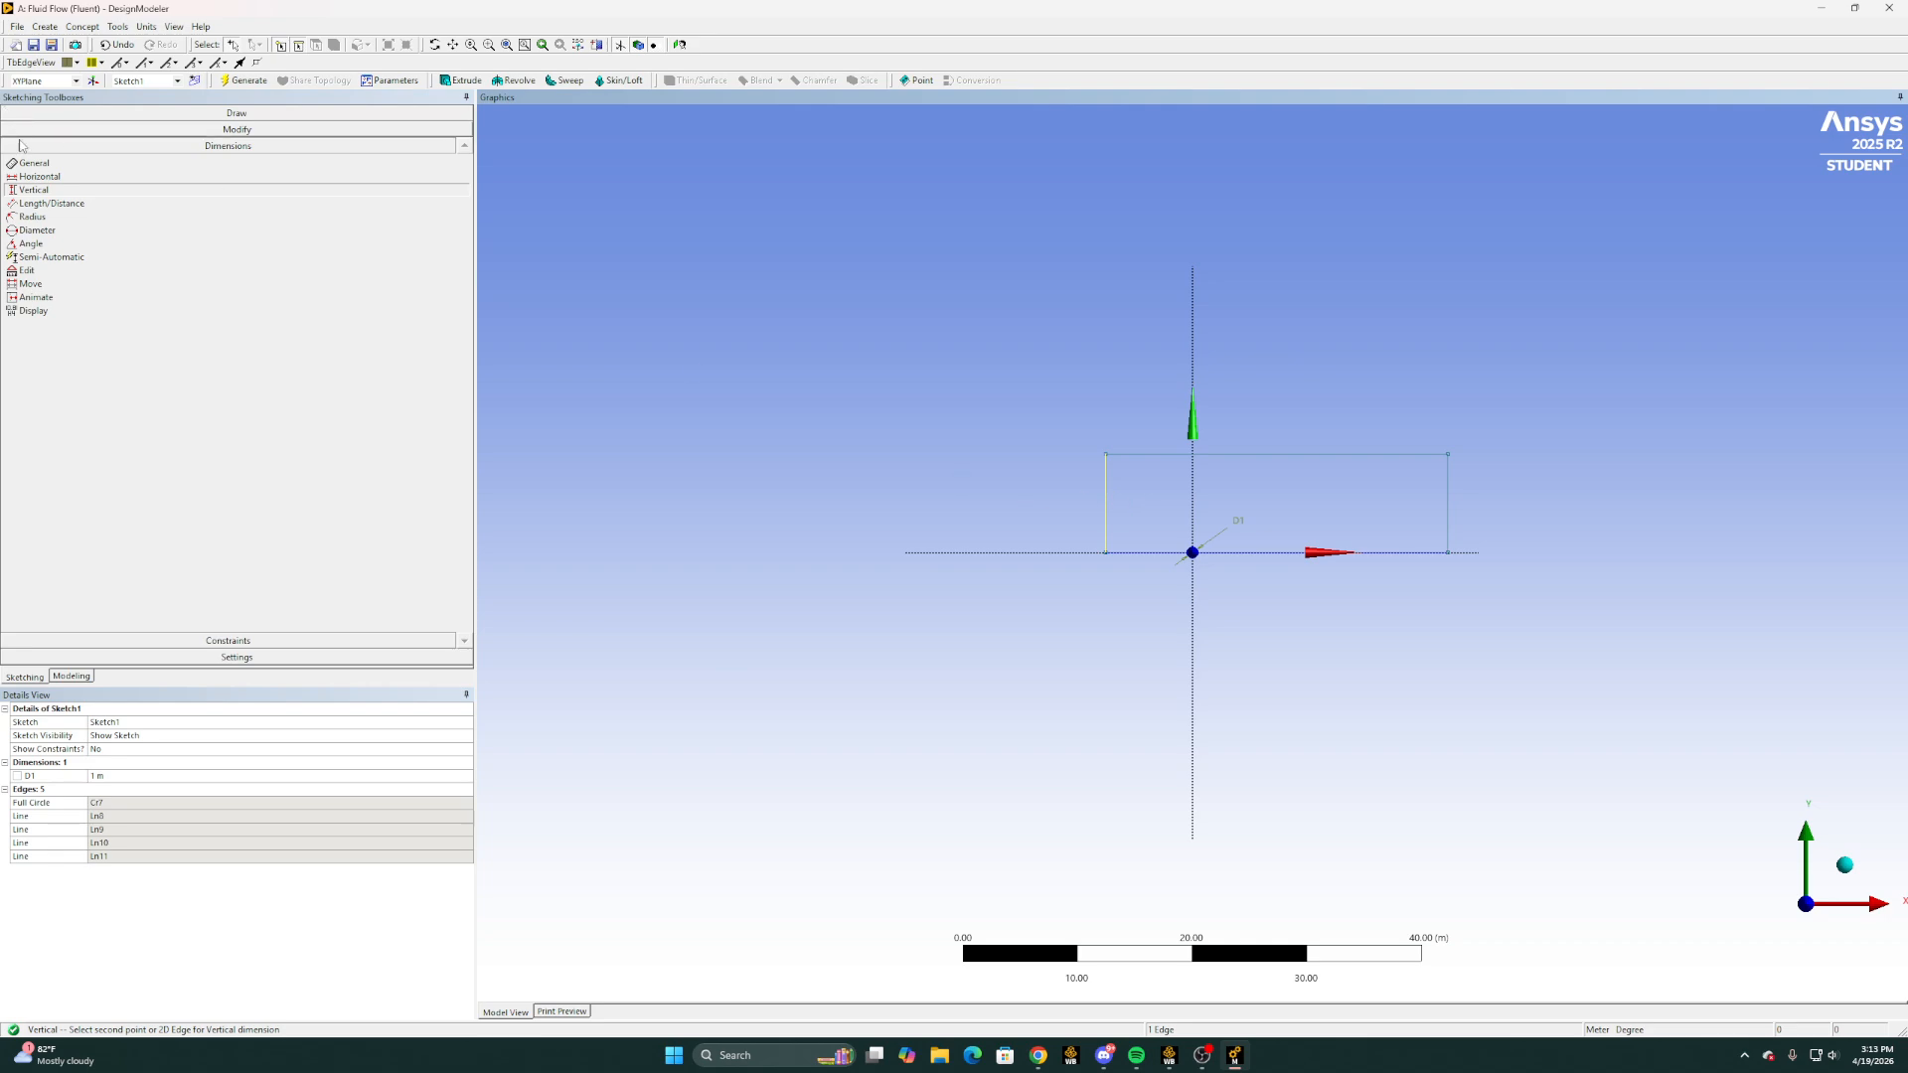
{"action": "left_click", "coordinate": [48, 178]}
Dimension the rectangle's left edge and set its height to 3 m
{"action": "left_click", "coordinate": [62, 166]}
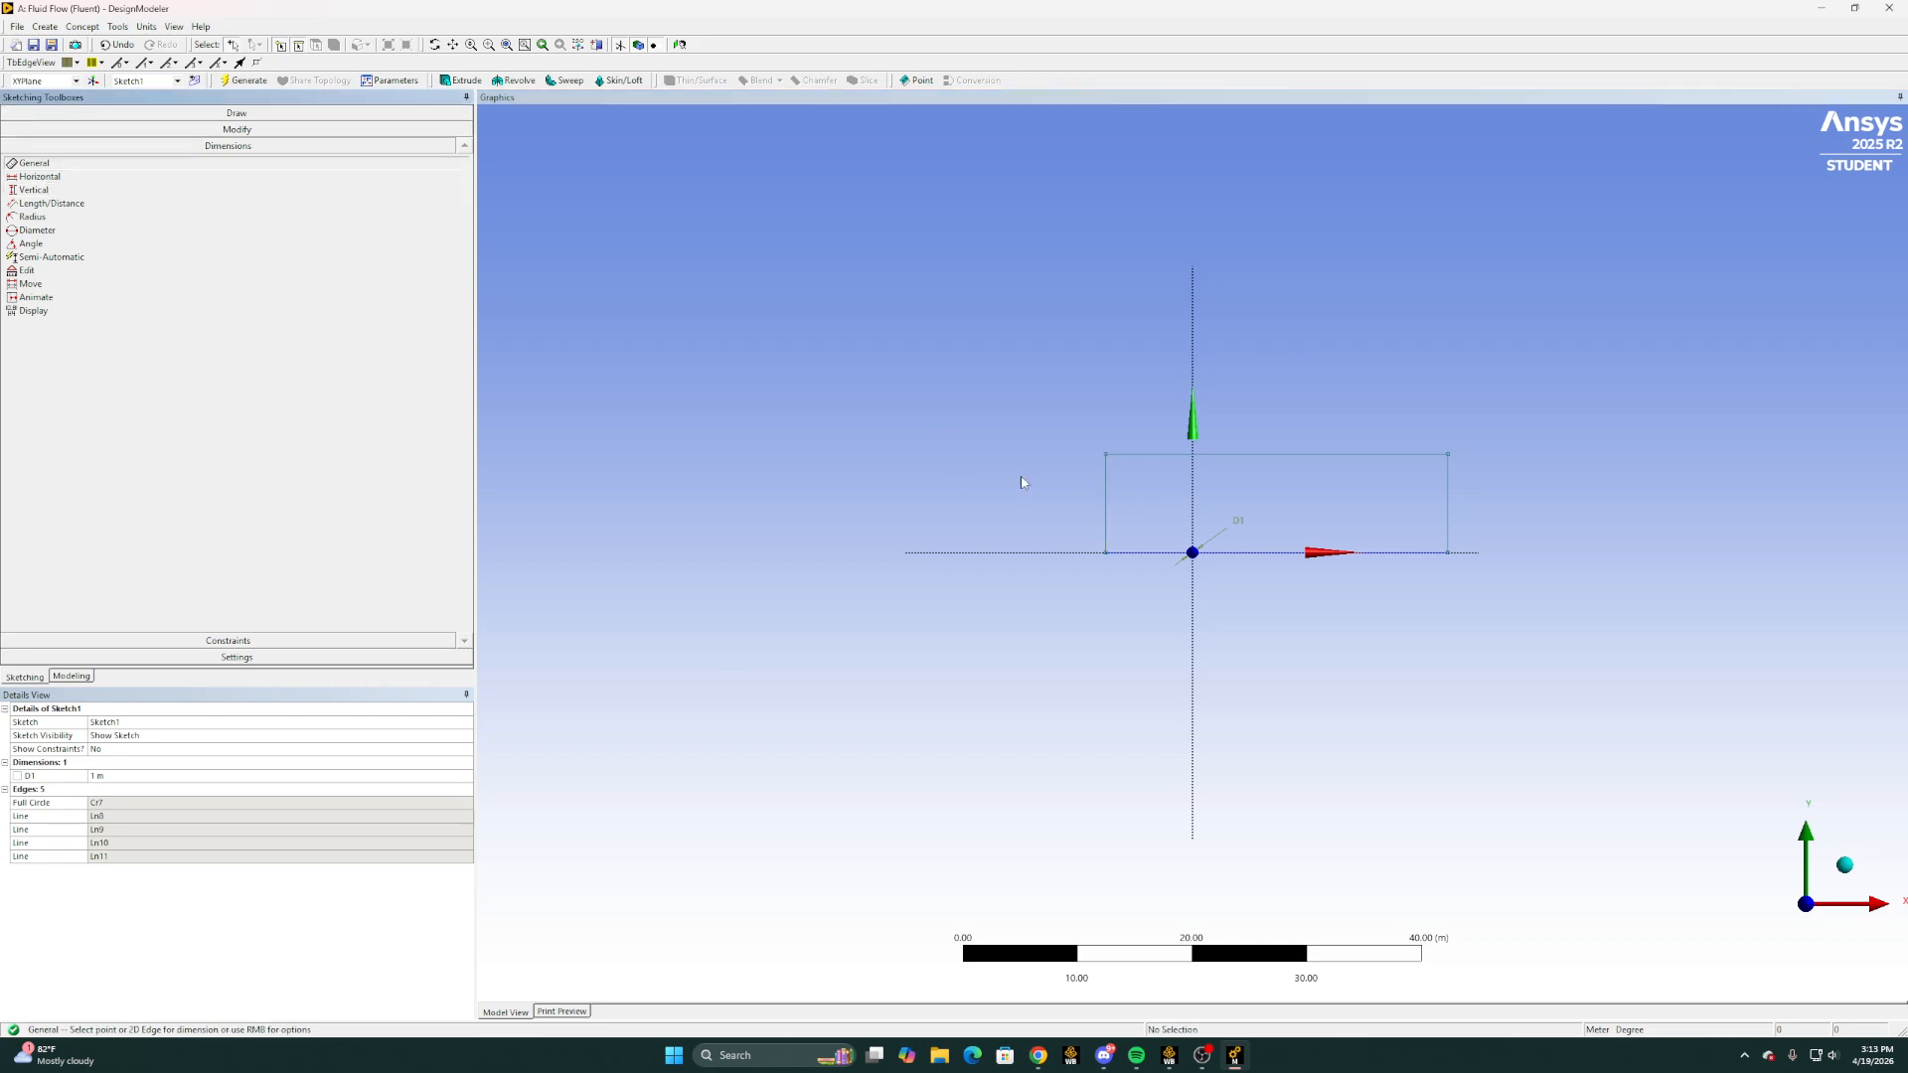
{"action": "left_click", "coordinate": [1106, 517]}
{"action": "left_click", "coordinate": [962, 493]}
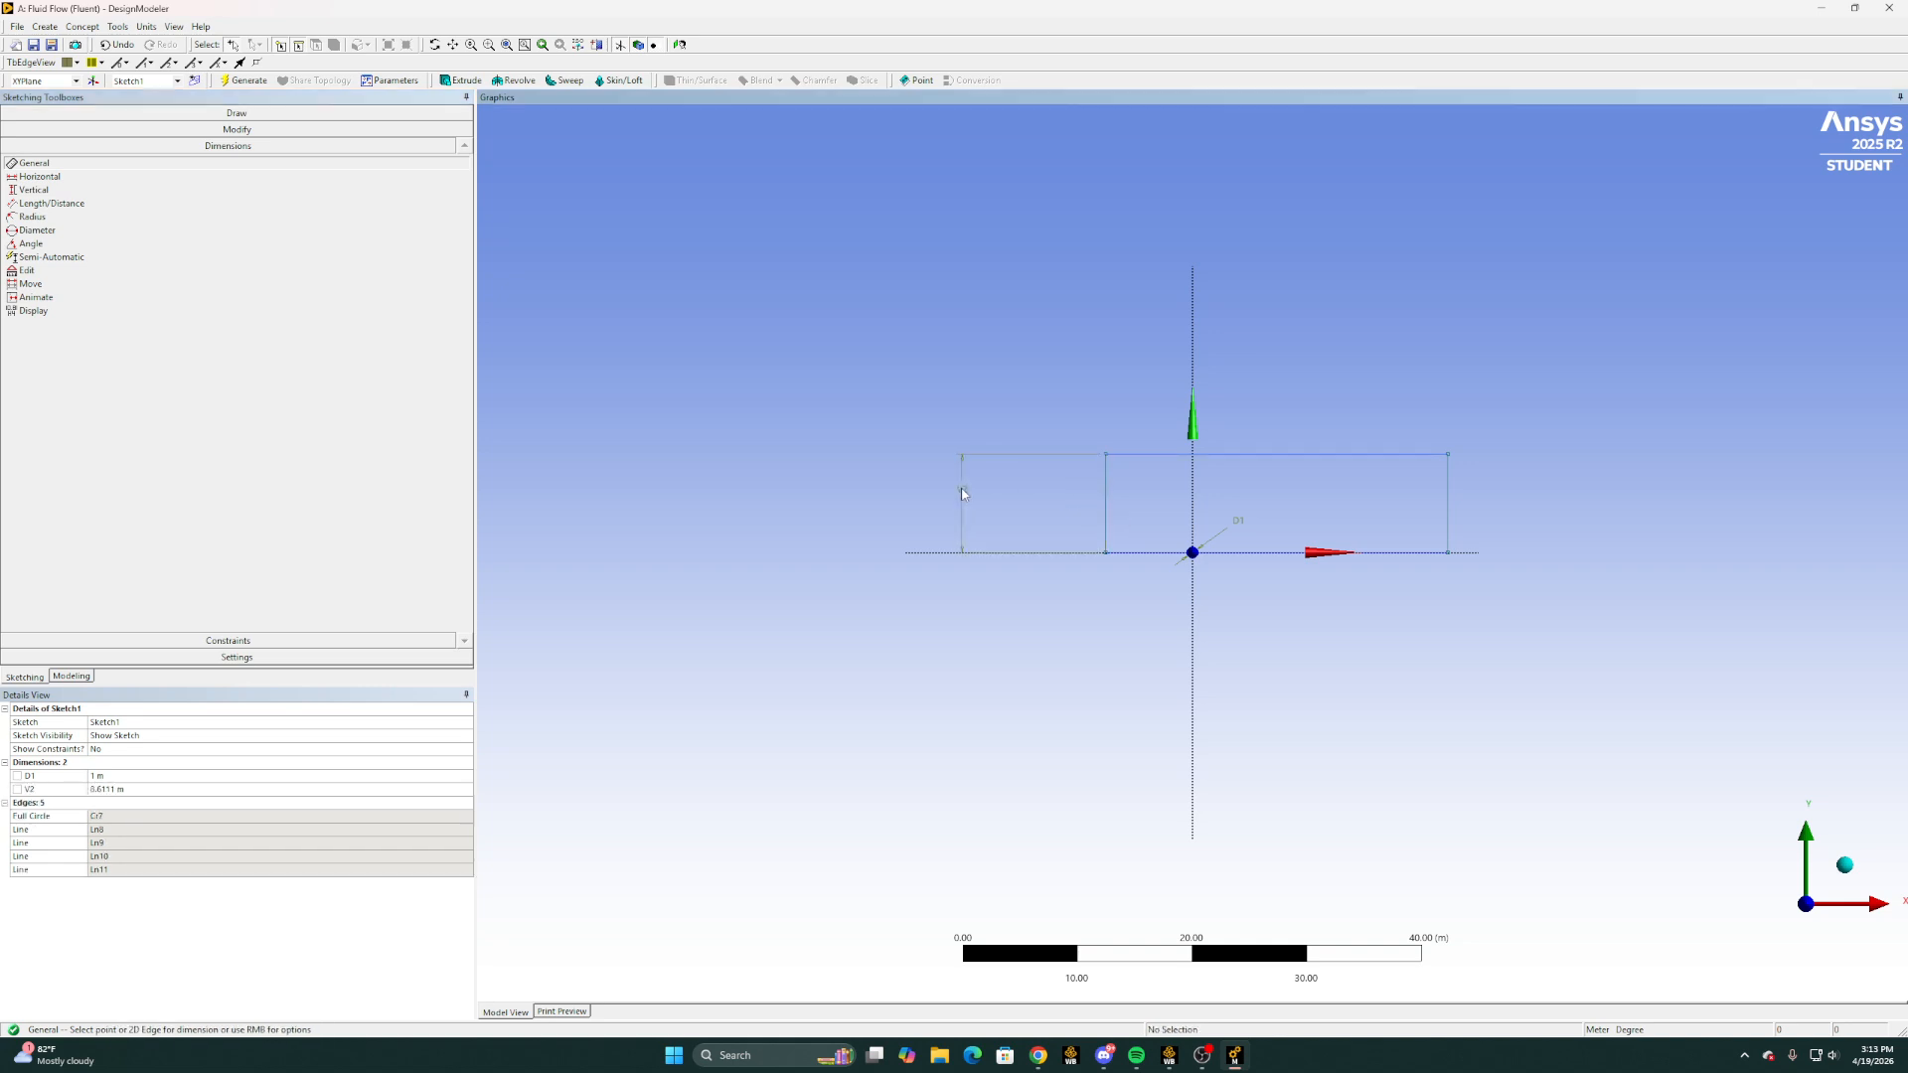
{"action": "left_click", "coordinate": [121, 789]}
{"action": "type", "text": "3"}
{"action": "key", "text": "Return"}
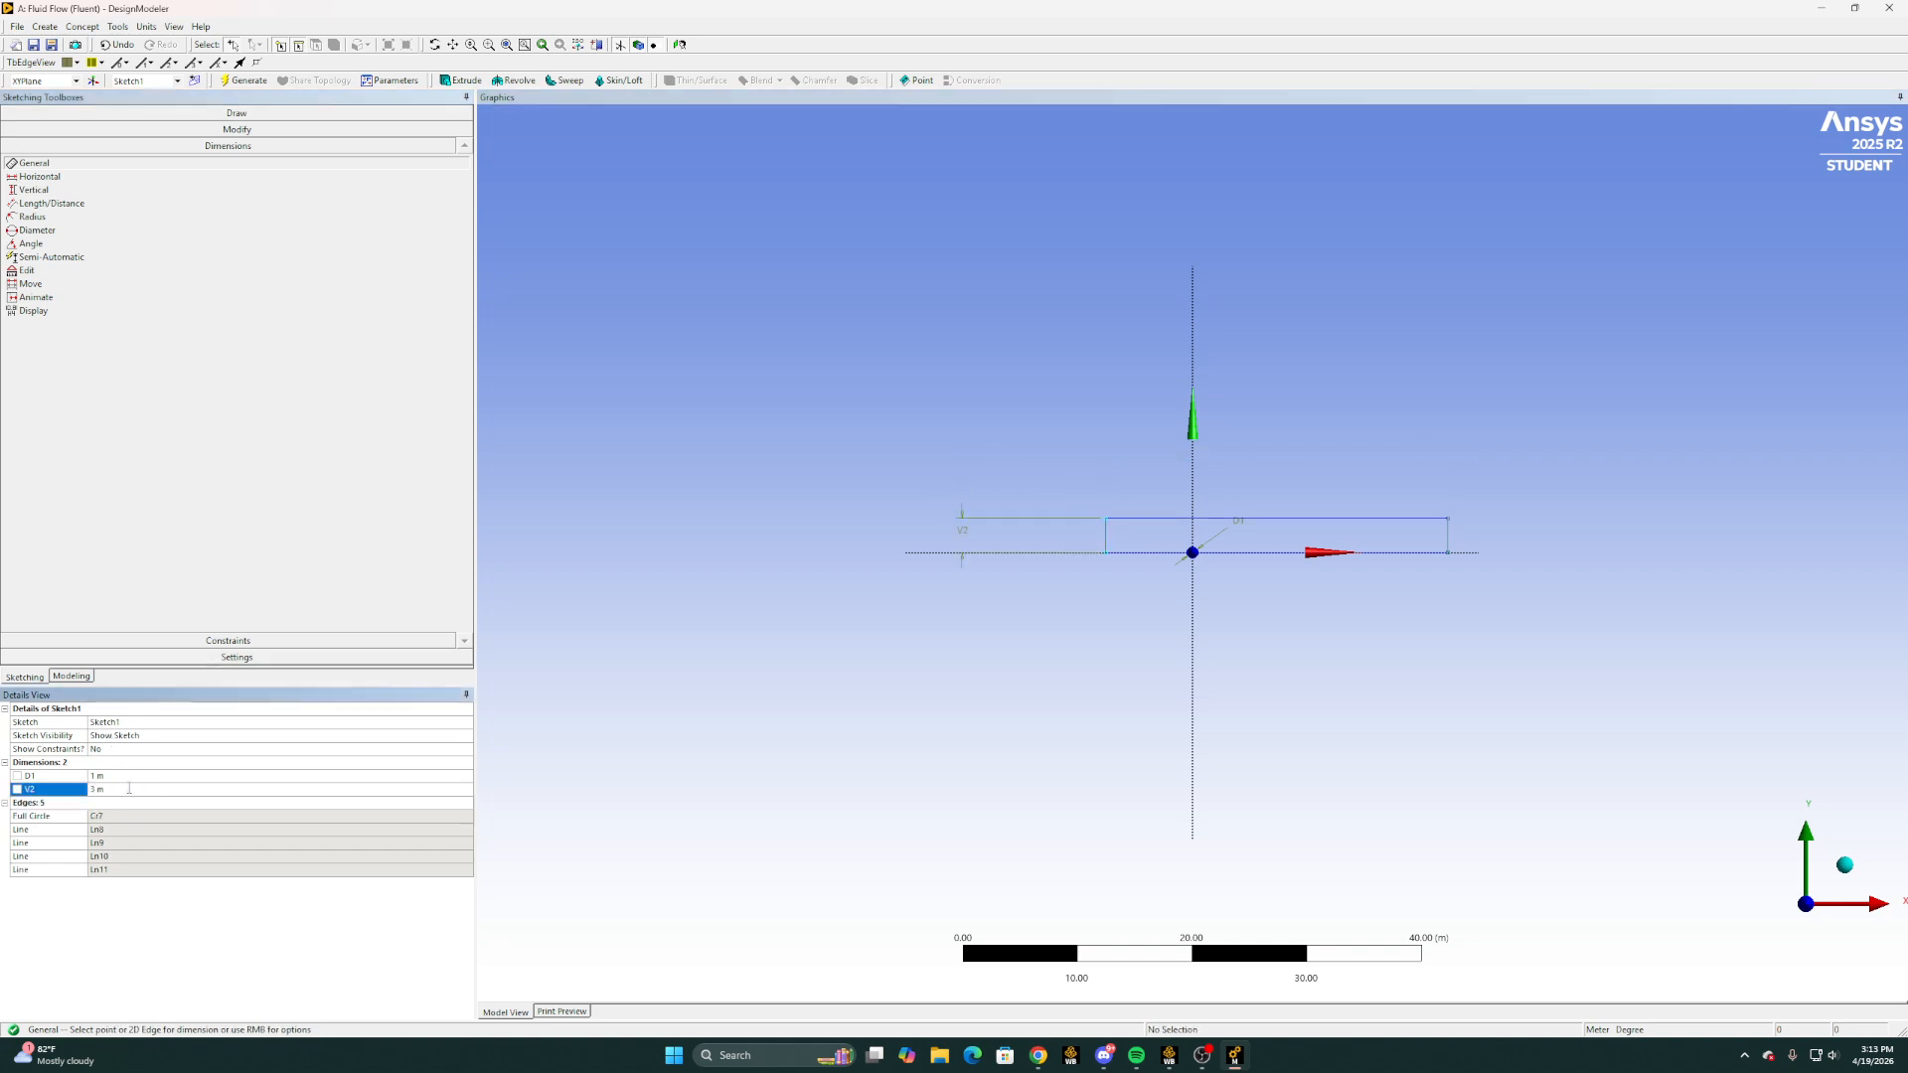
Dimension the rectangle's top edge and set its width to 9 m
{"action": "left_click", "coordinate": [1162, 517]}
{"action": "left_click", "coordinate": [1180, 442]}
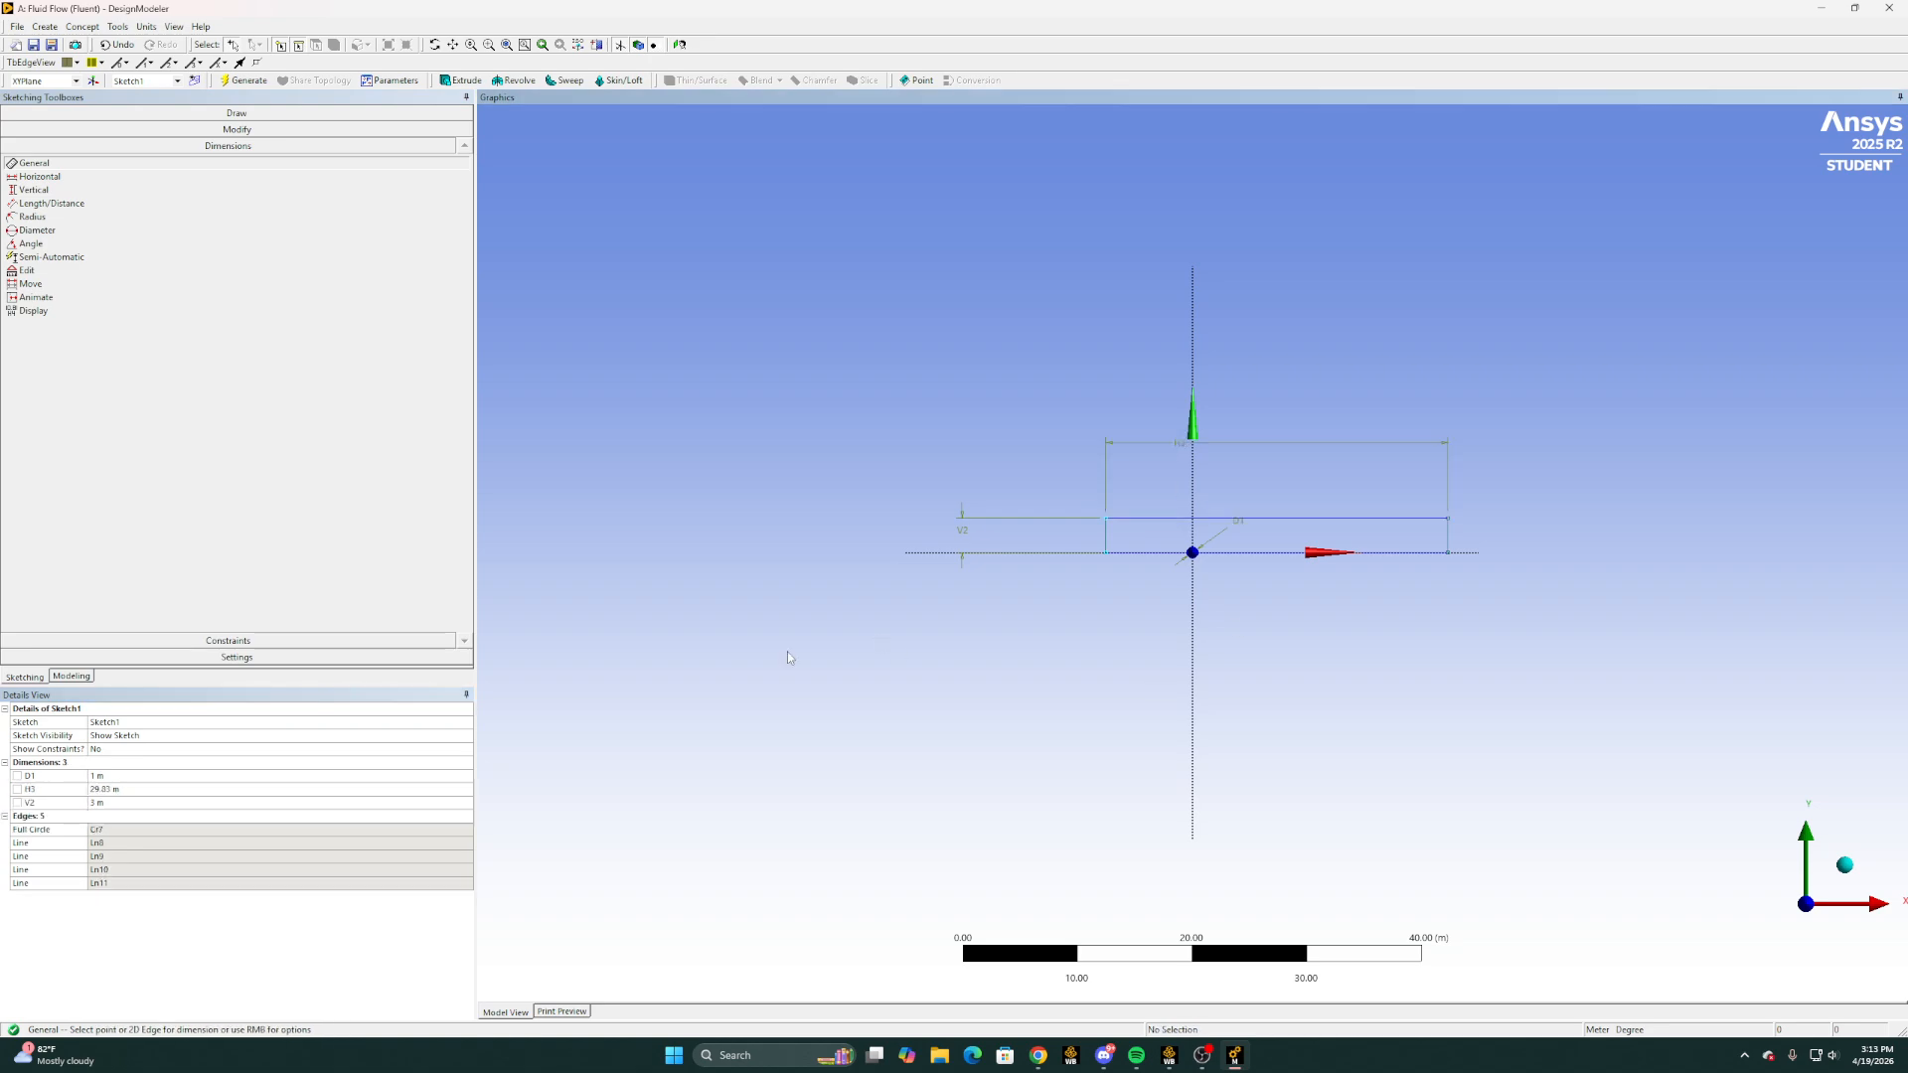
{"action": "left_click", "coordinate": [57, 776]}
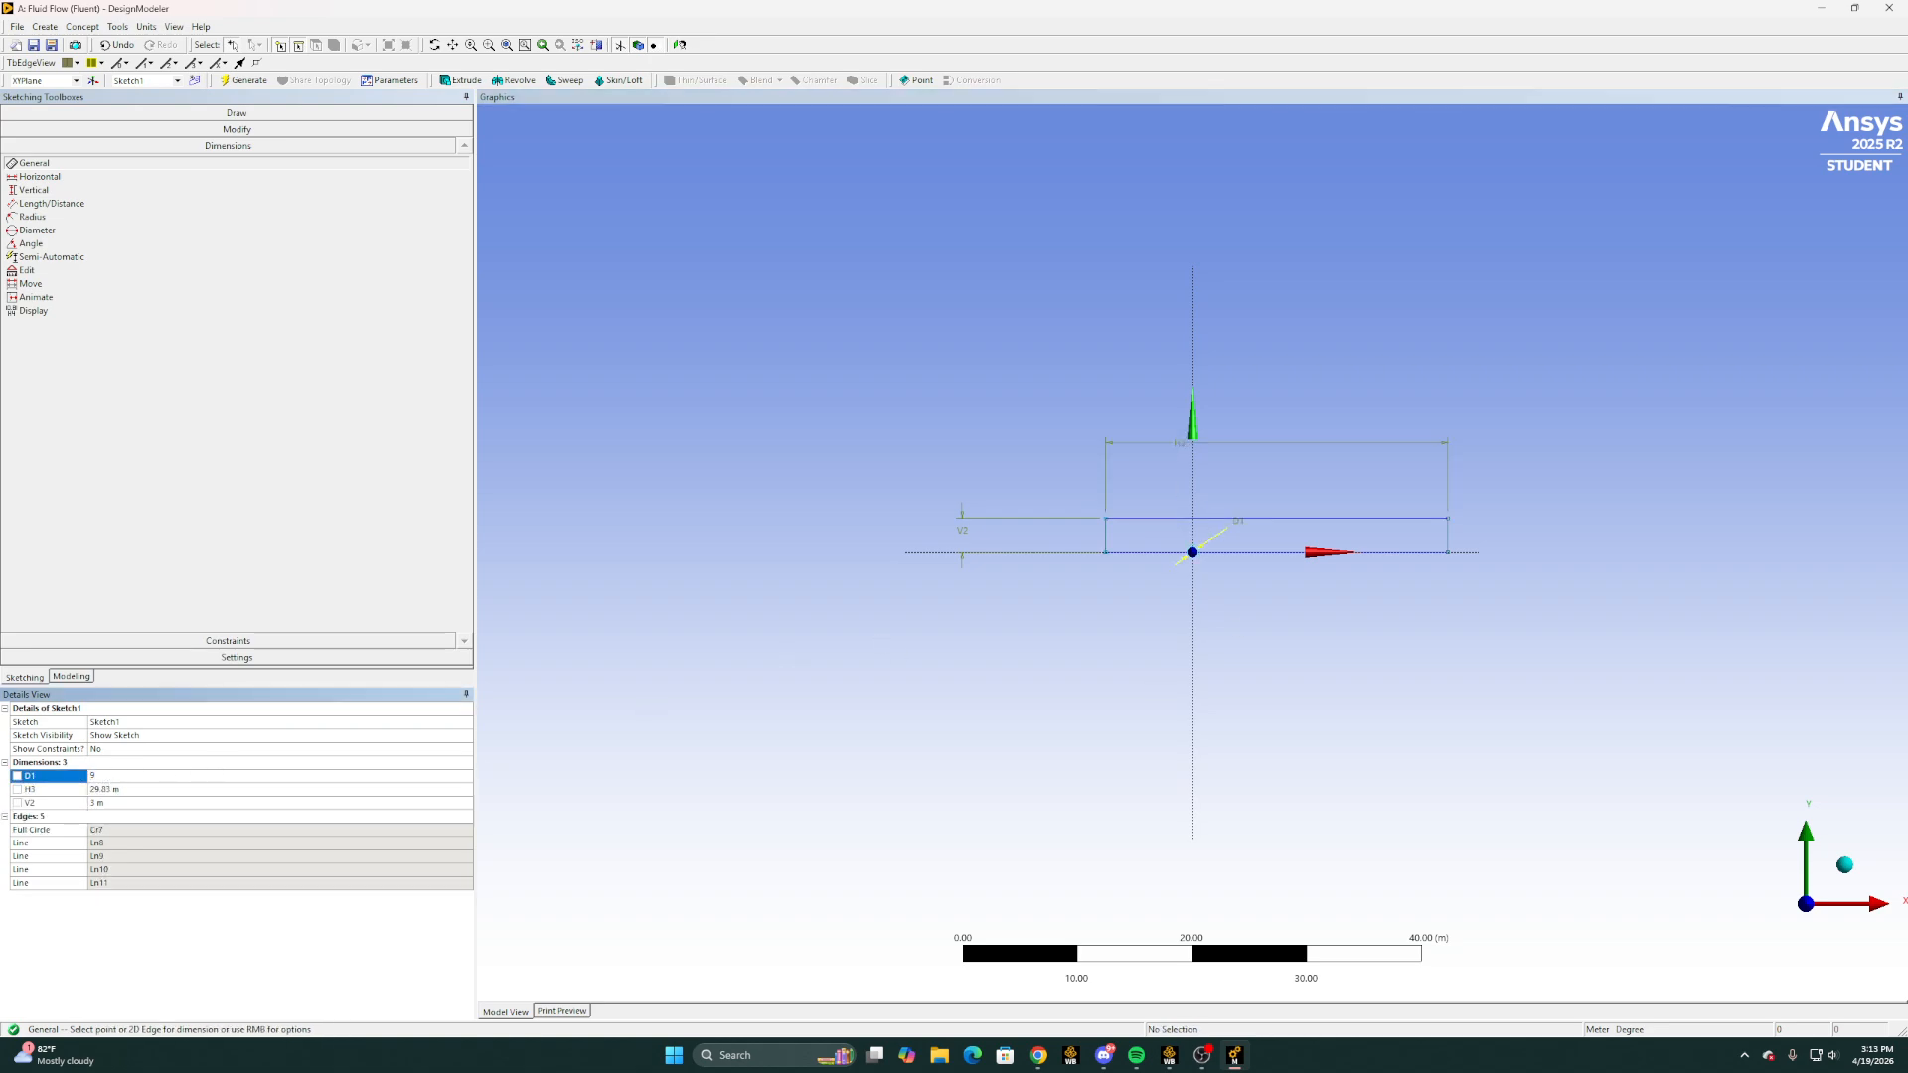
{"action": "key", "text": "Return"}
{"action": "left_click", "coordinate": [129, 777]}
{"action": "left_click", "coordinate": [113, 789]}
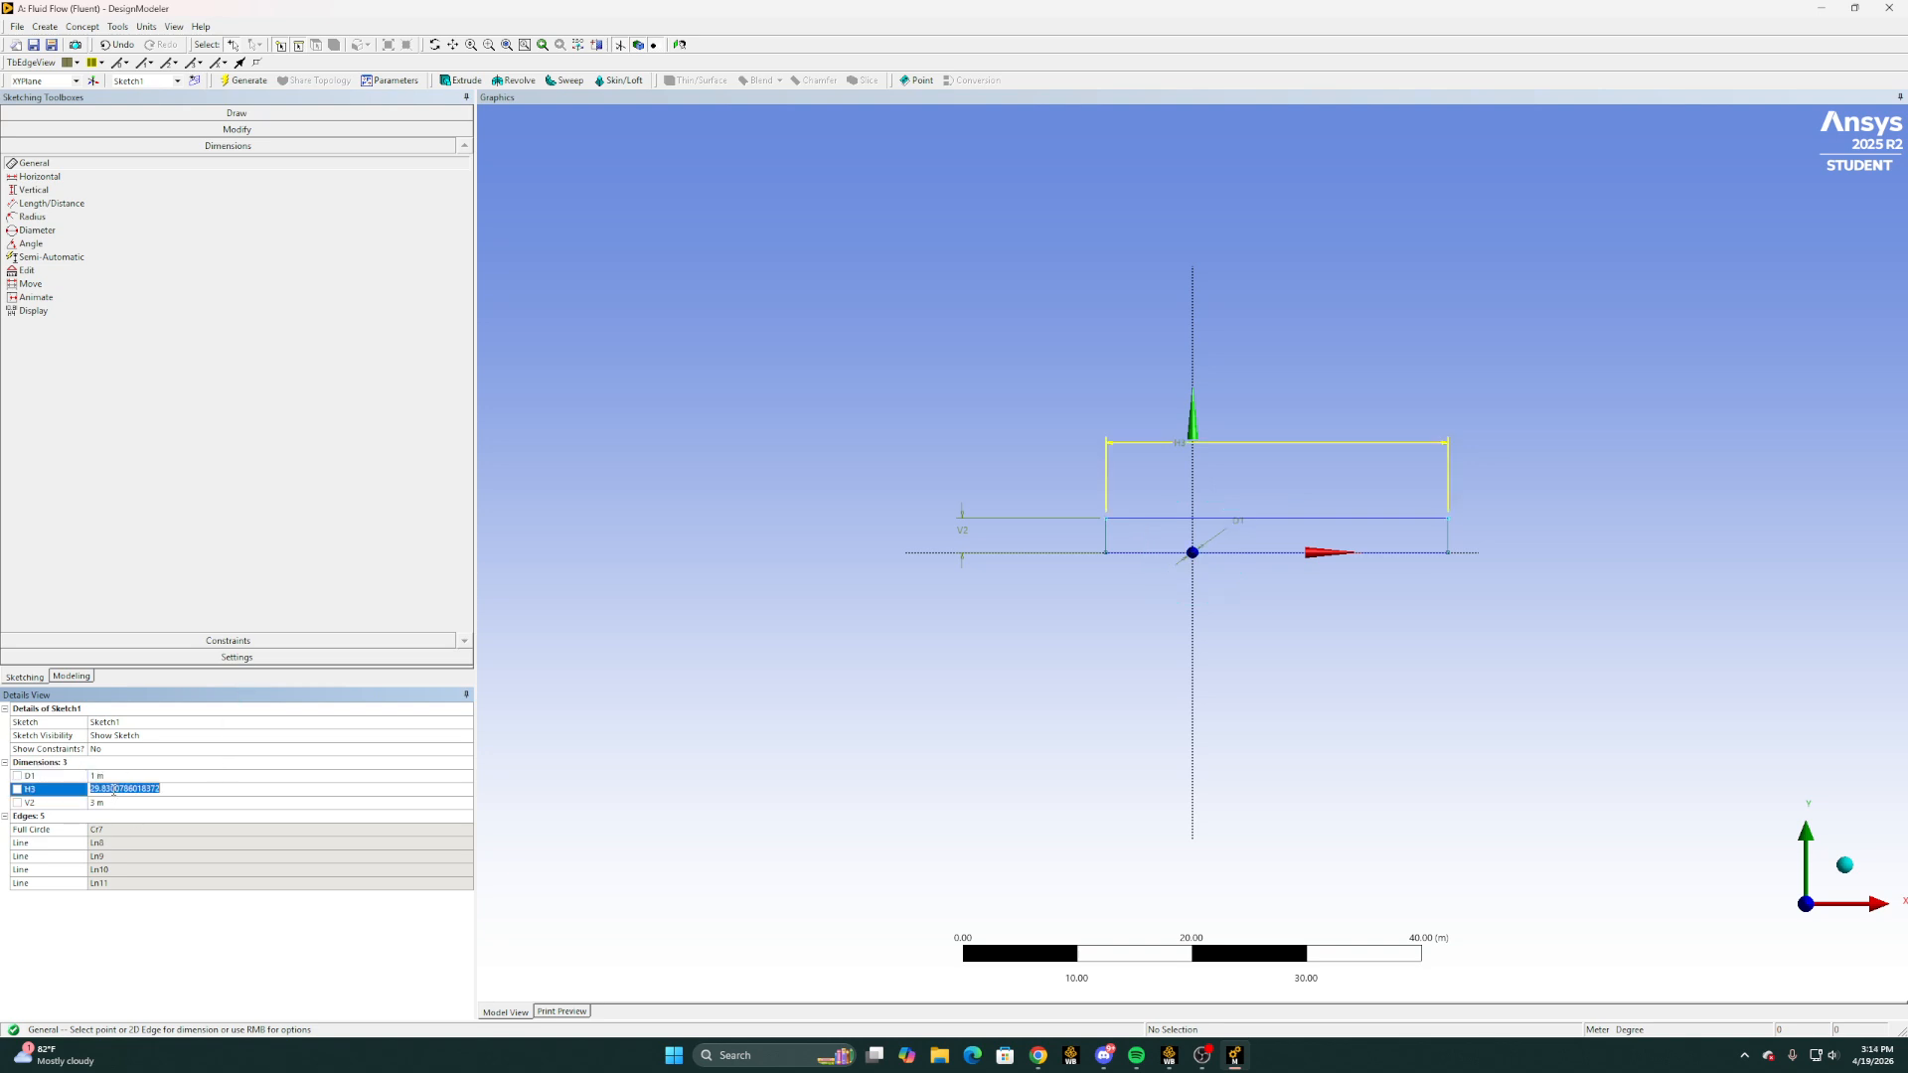
{"action": "type", "text": "9"}
{"action": "key", "text": "Return"}
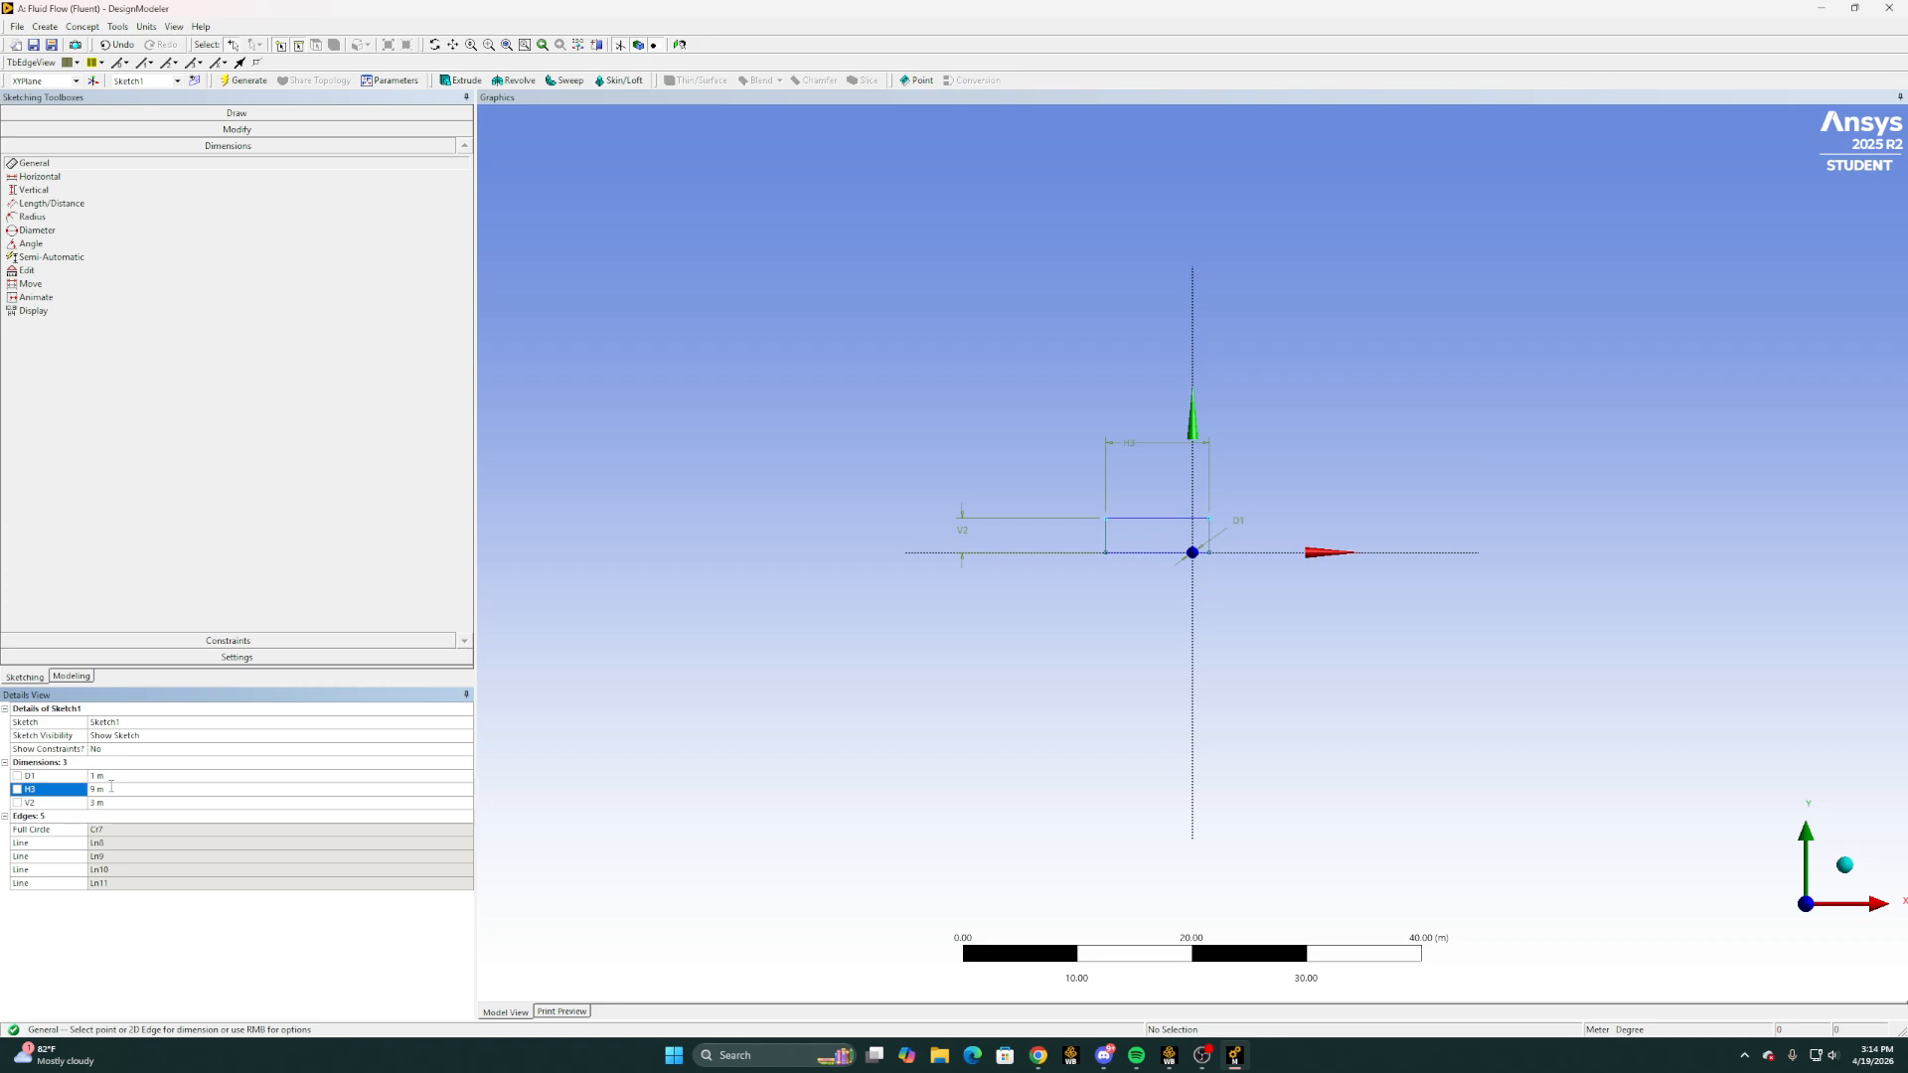
{"action": "left_click", "coordinate": [40, 190]}
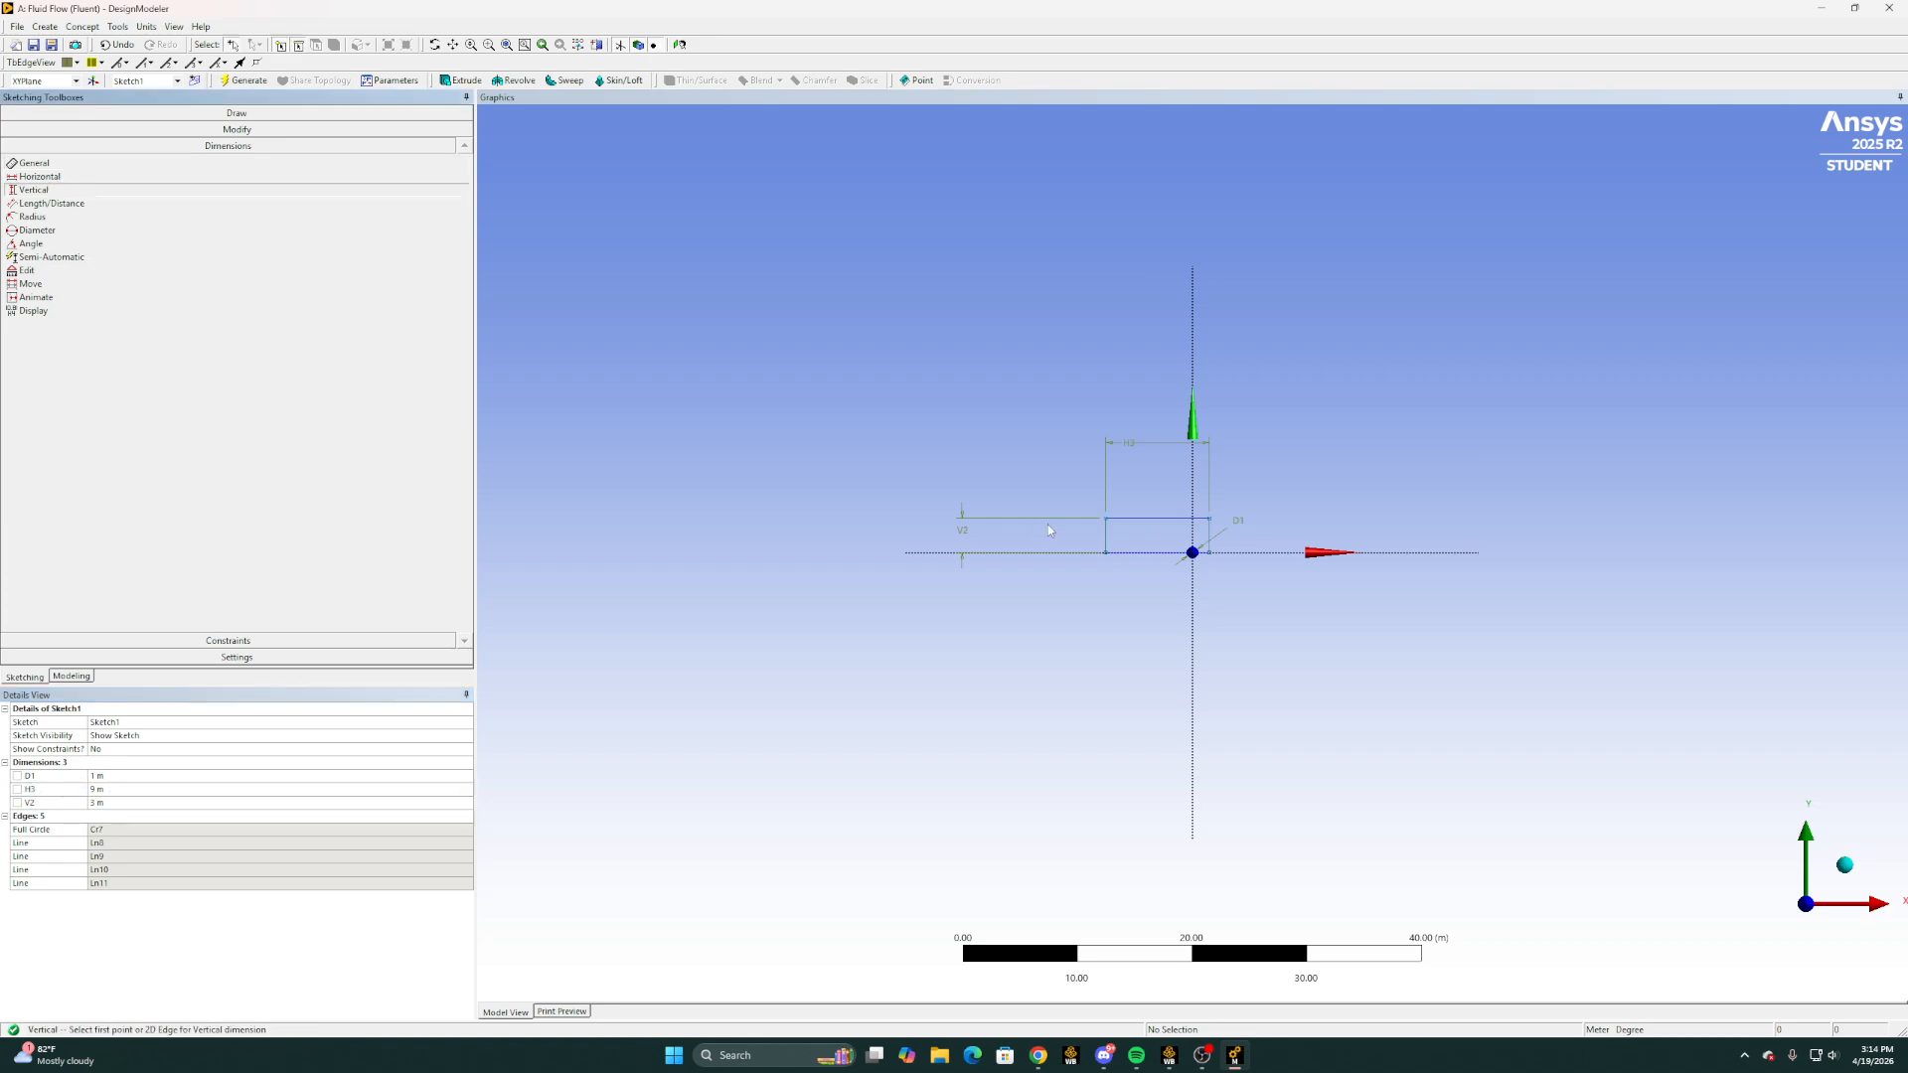
{"action": "left_click", "coordinate": [1106, 540]}
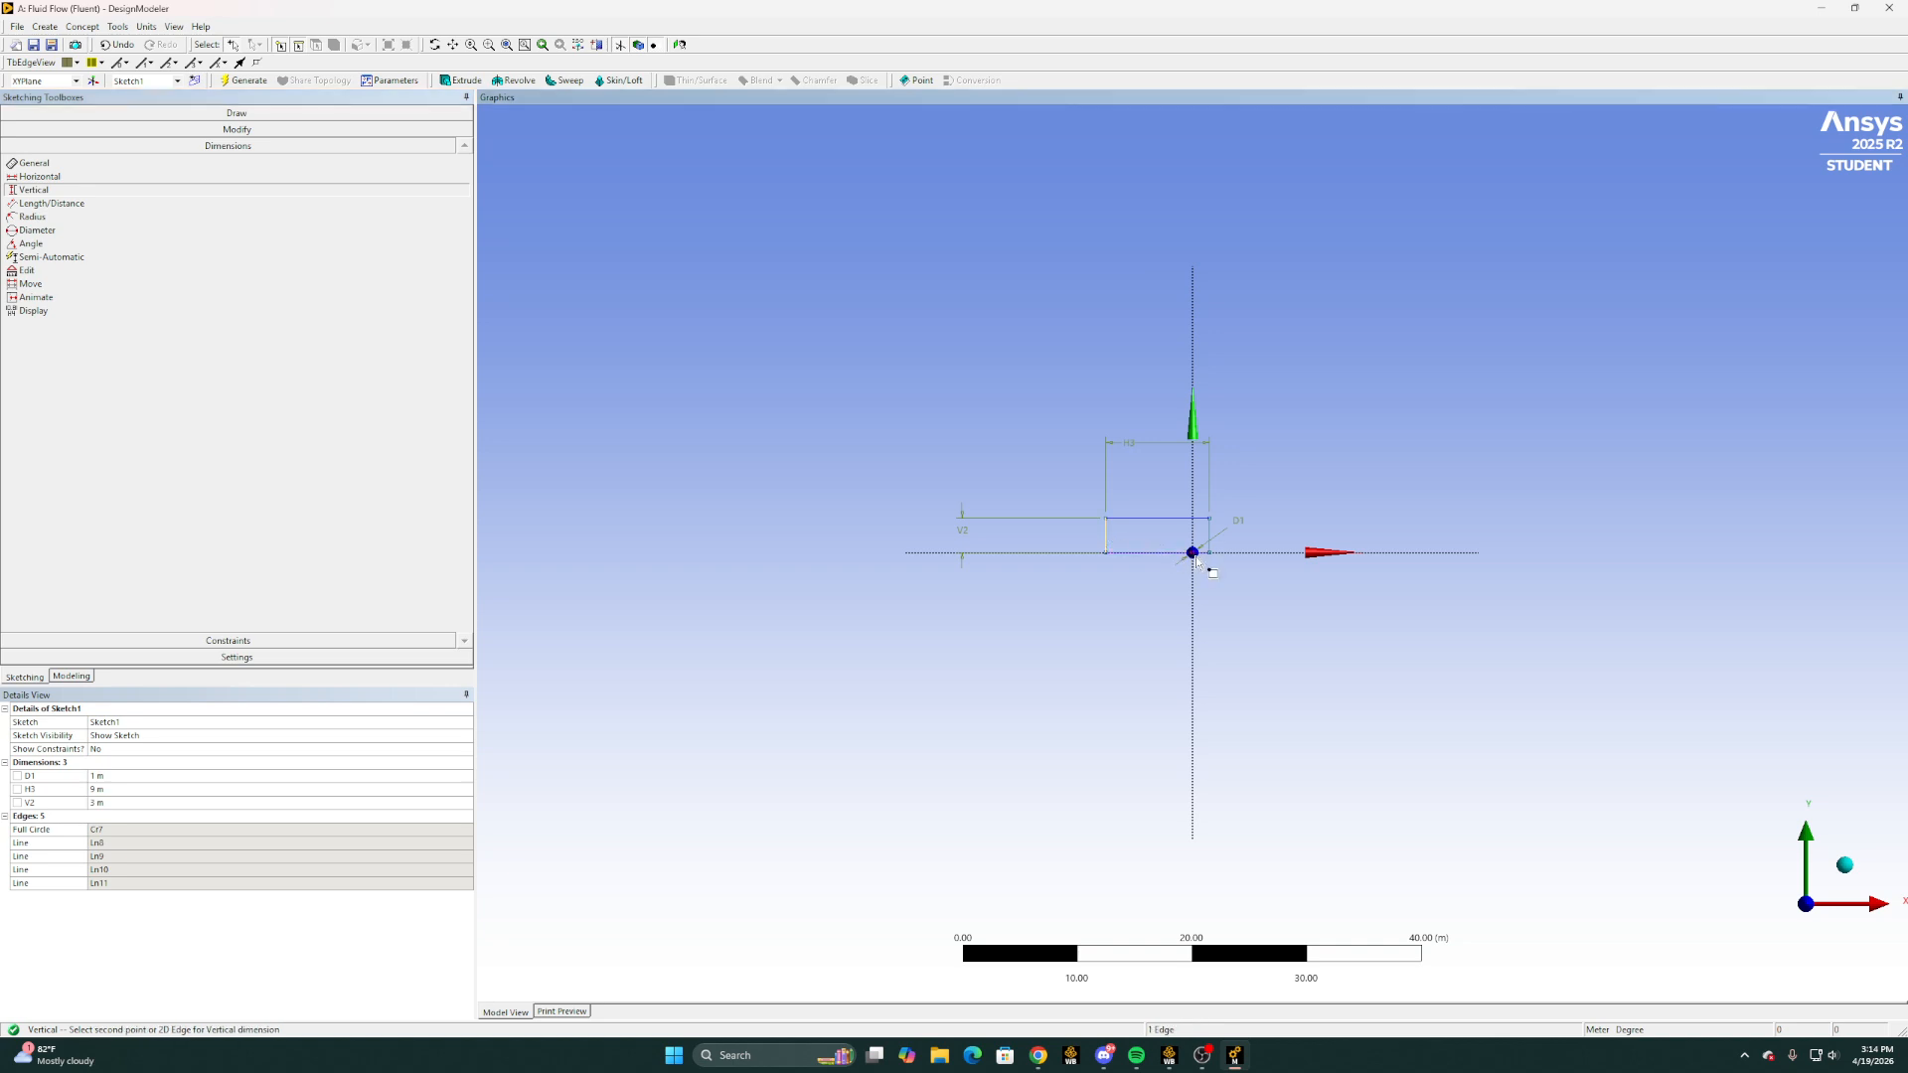
{"action": "left_click", "coordinate": [1202, 552]}
{"action": "left_click", "coordinate": [1075, 580]}
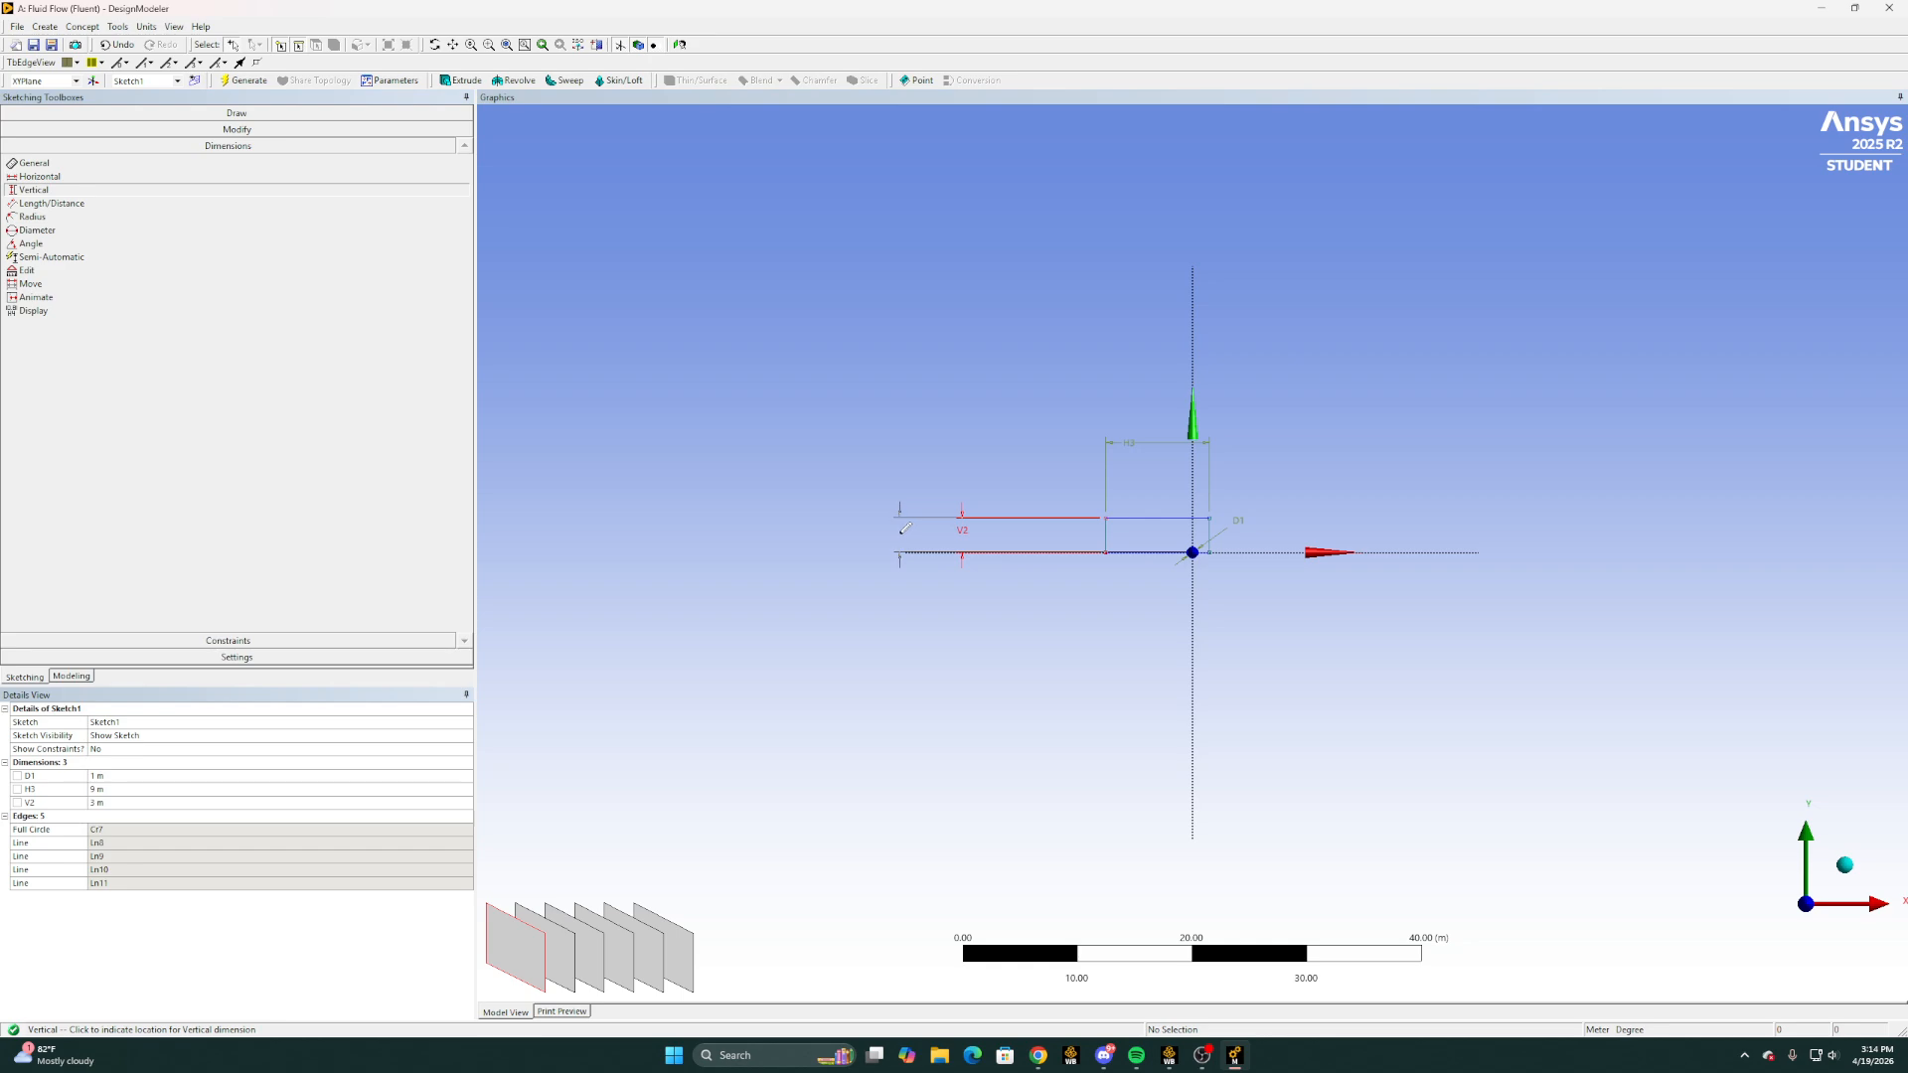
{"action": "right_click", "coordinate": [980, 437]}
{"action": "left_click", "coordinate": [1027, 444]}
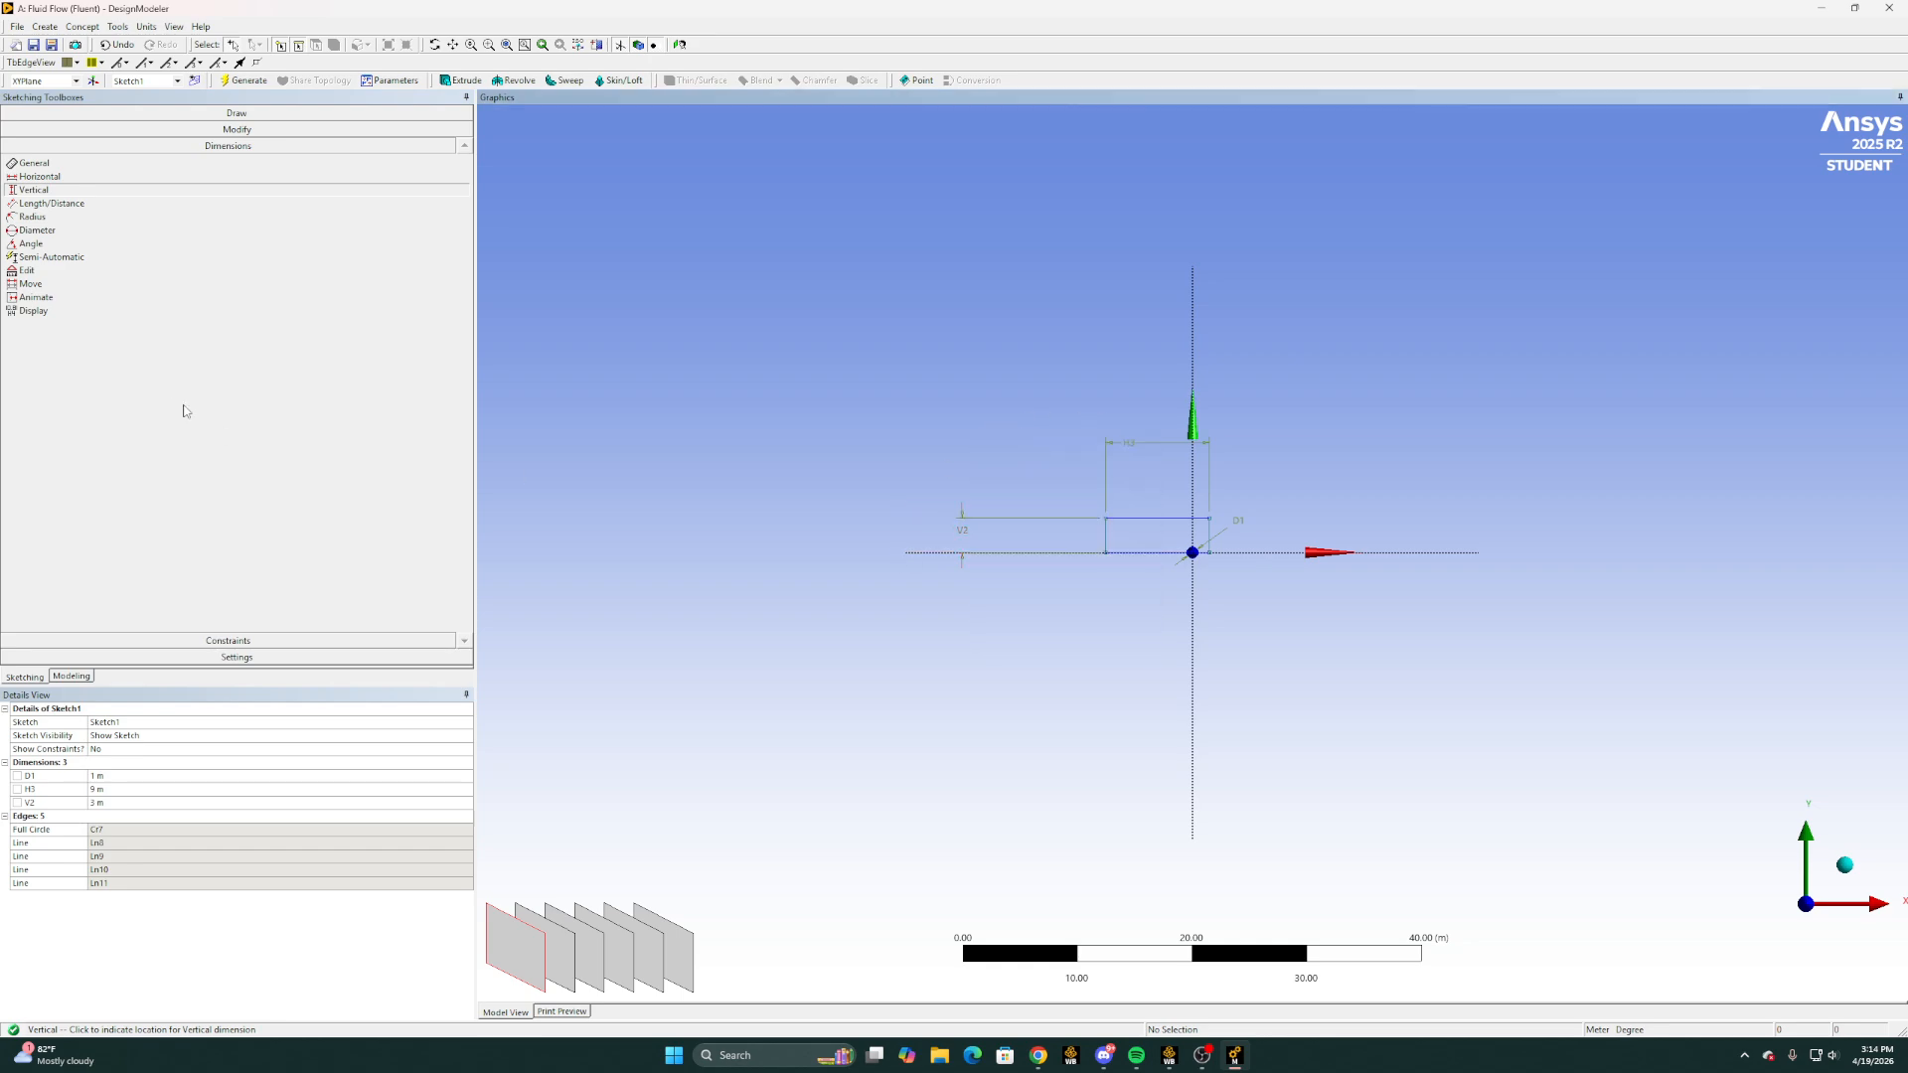
Dimension the horizontal distance from the rectangle's left edge to the Y axis and set it to 4 m
{"action": "left_click", "coordinate": [118, 178]}
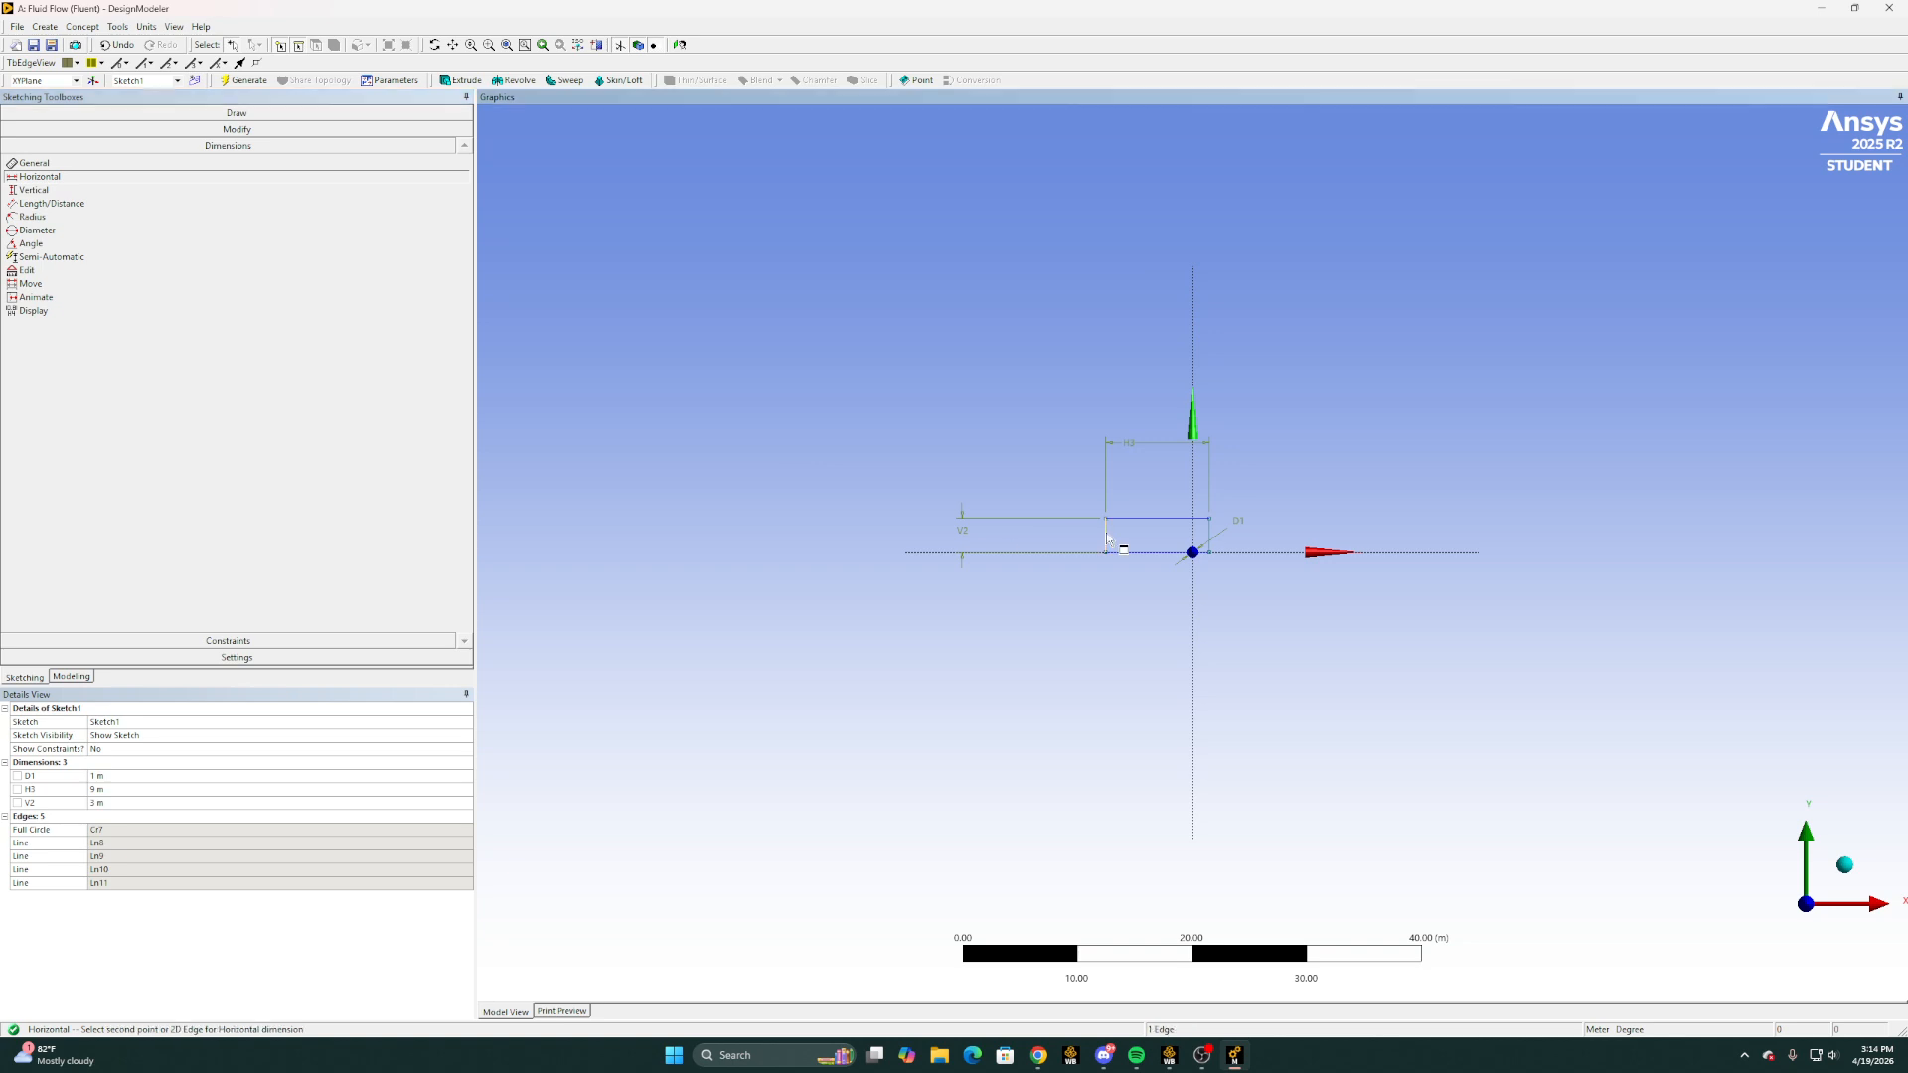
{"action": "left_click", "coordinate": [1202, 553]}
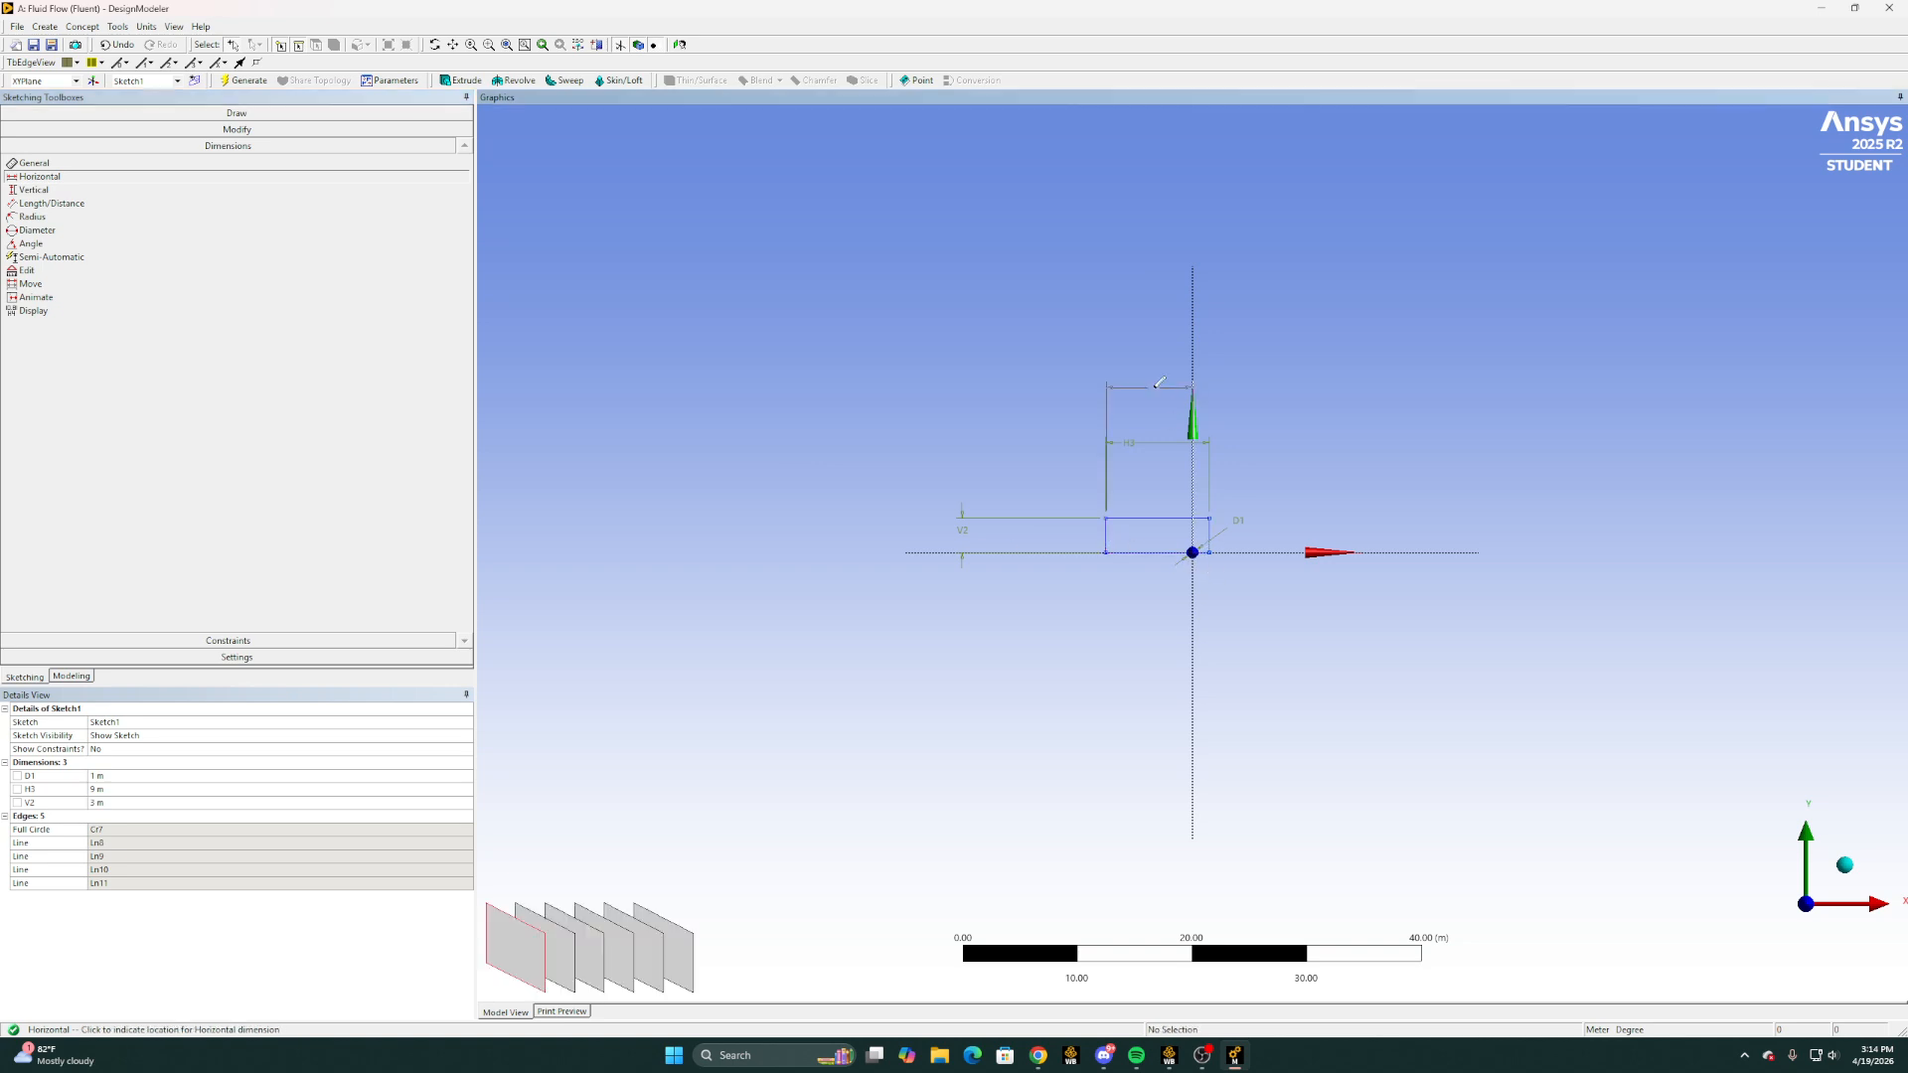
{"action": "left_click", "coordinate": [1152, 388]}
{"action": "left_click", "coordinate": [115, 801]}
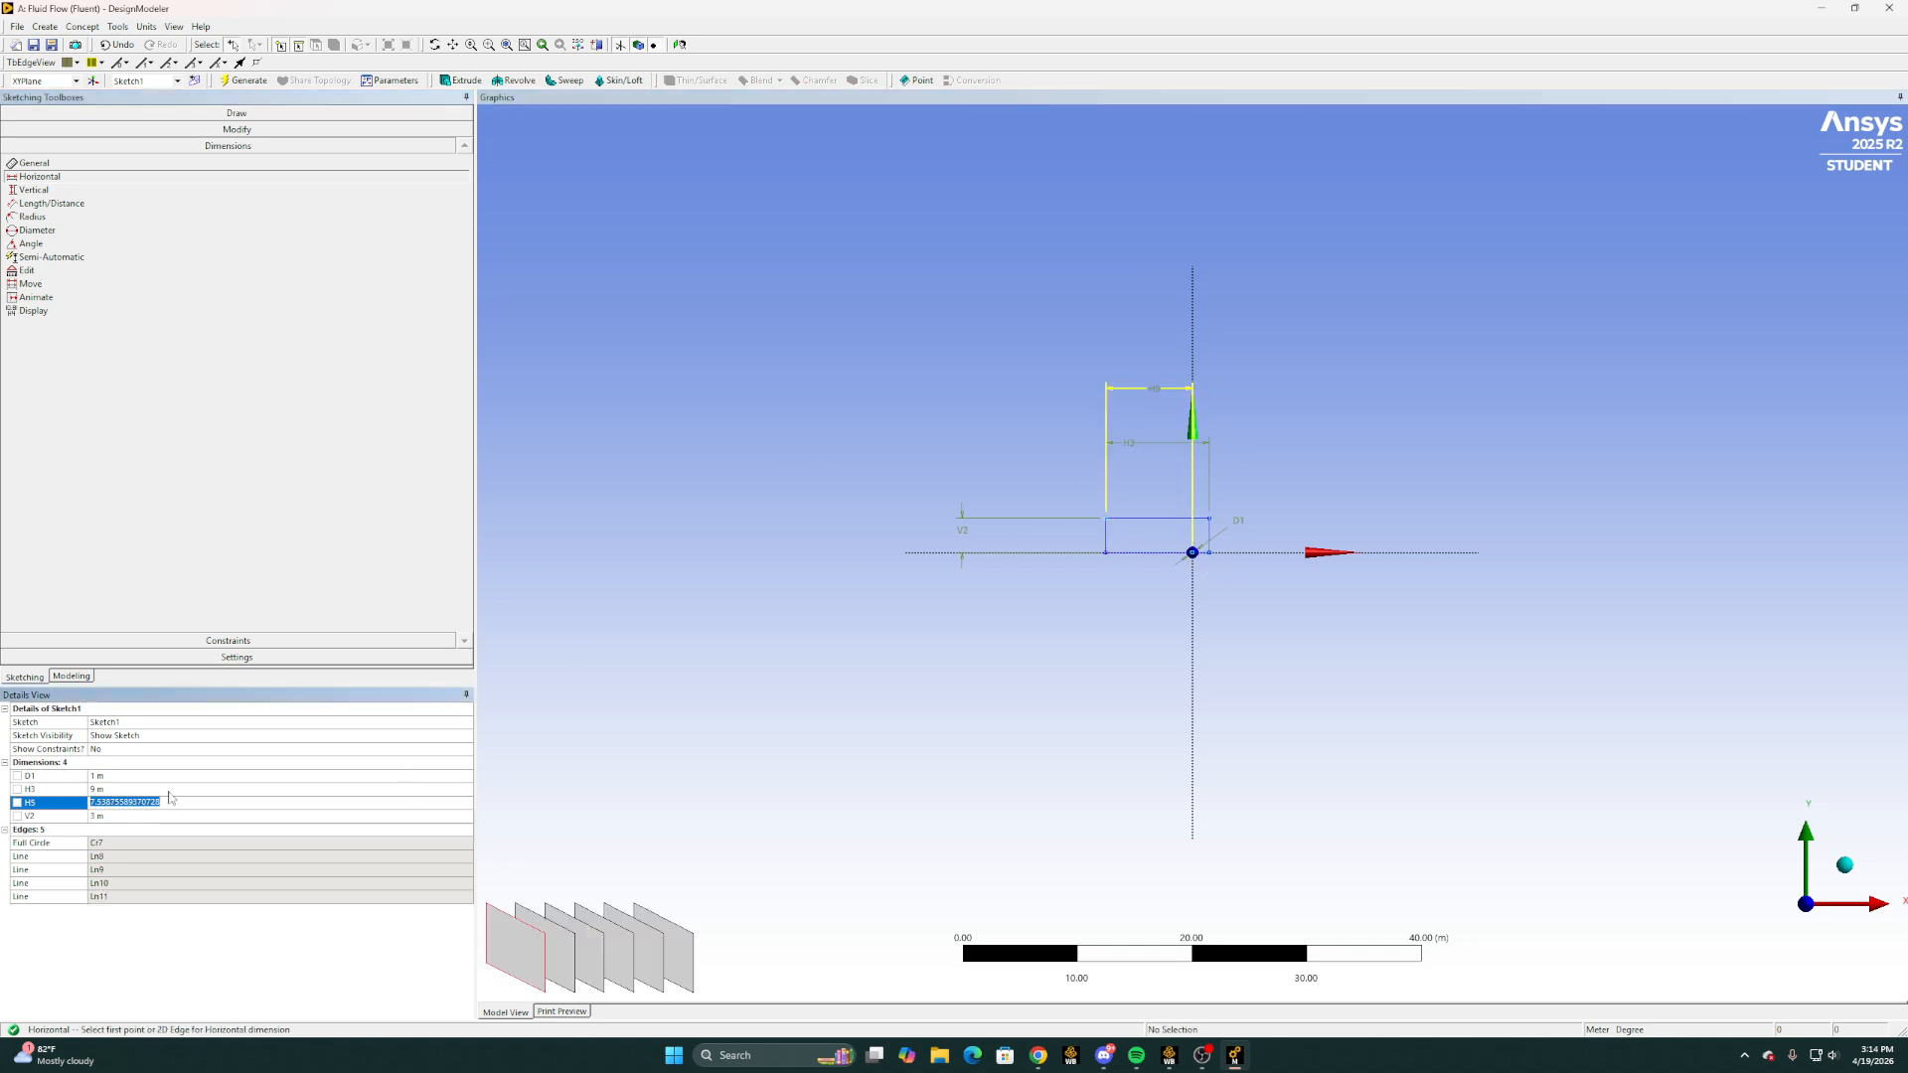
{"action": "type", "text": "4"}
{"action": "key", "text": "Return"}
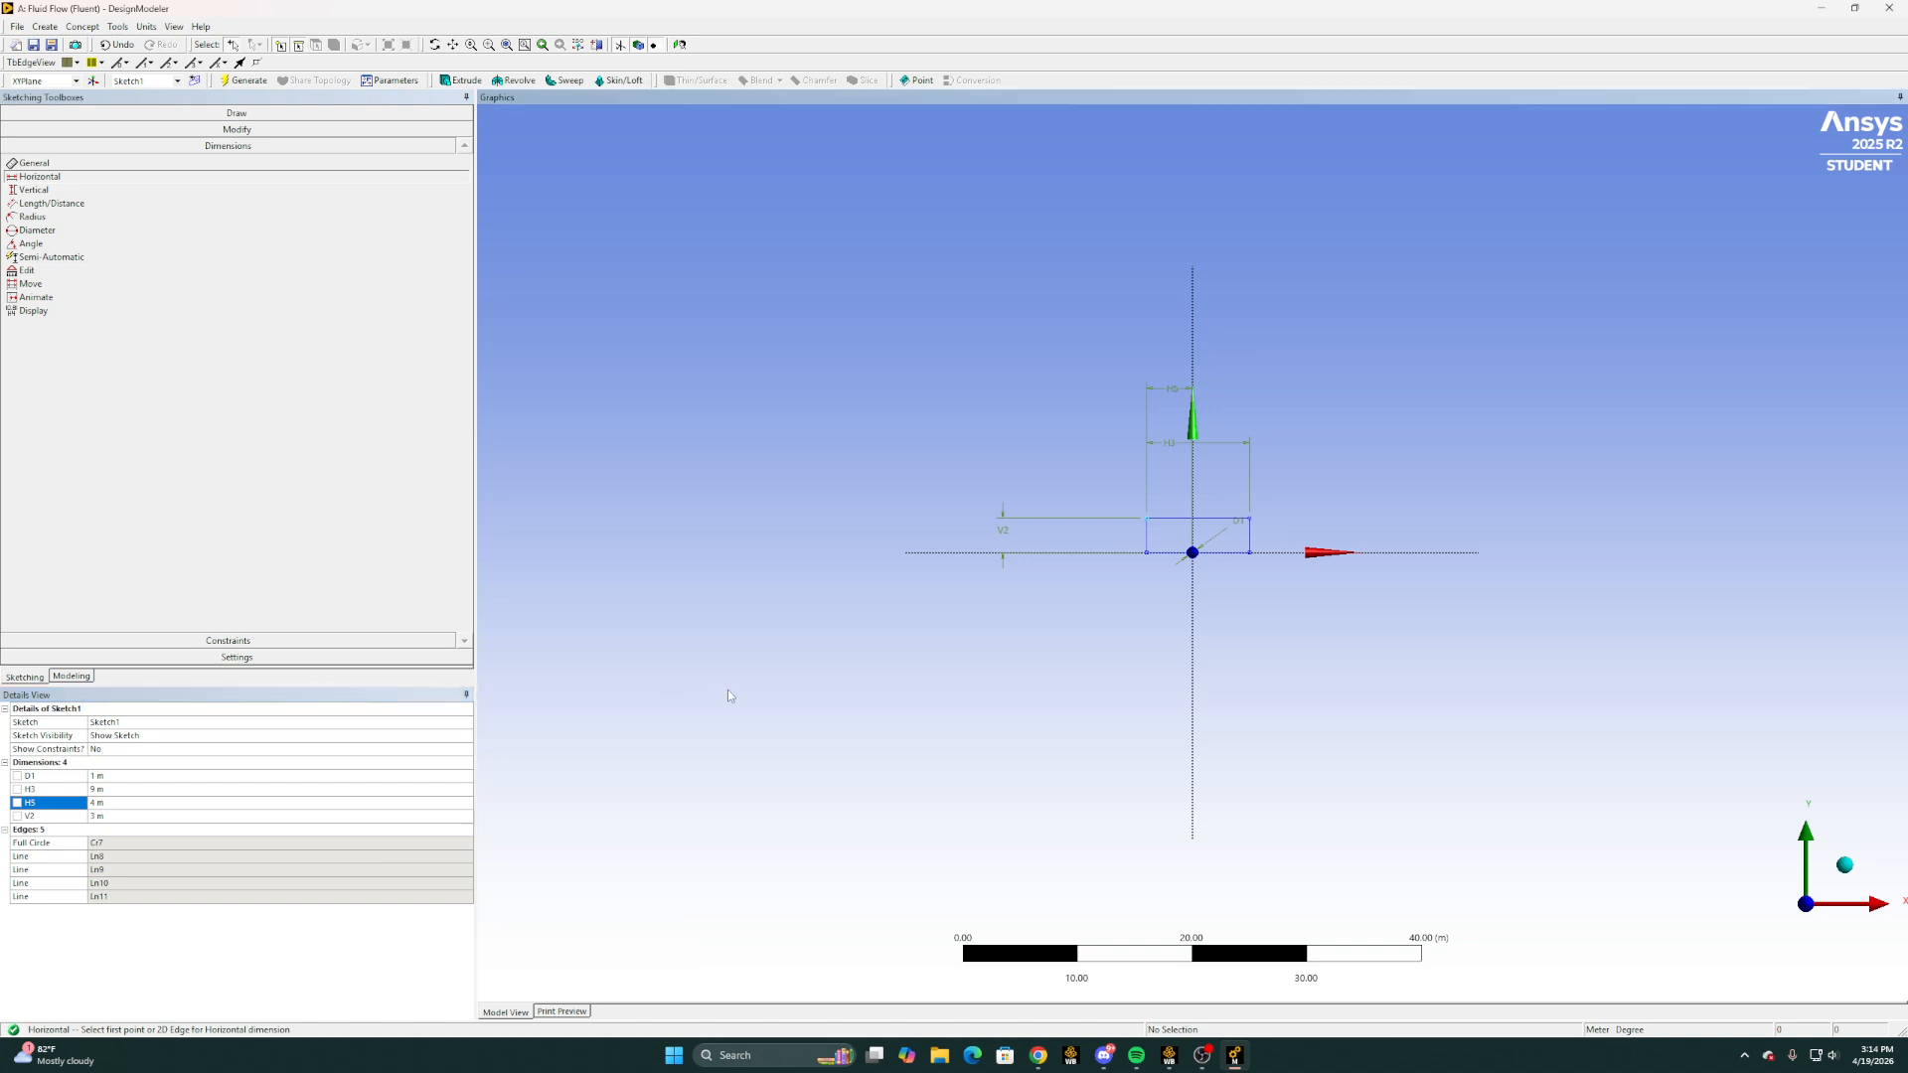
Trim away the circle's lower half and the part of the rectangle's lower edge inside the circle
{"action": "scroll", "coordinate": [1210, 594], "scroll_direction": "up", "scroll_amount": 3}
{"action": "scroll", "coordinate": [1211, 593], "scroll_direction": "up", "scroll_amount": 3}
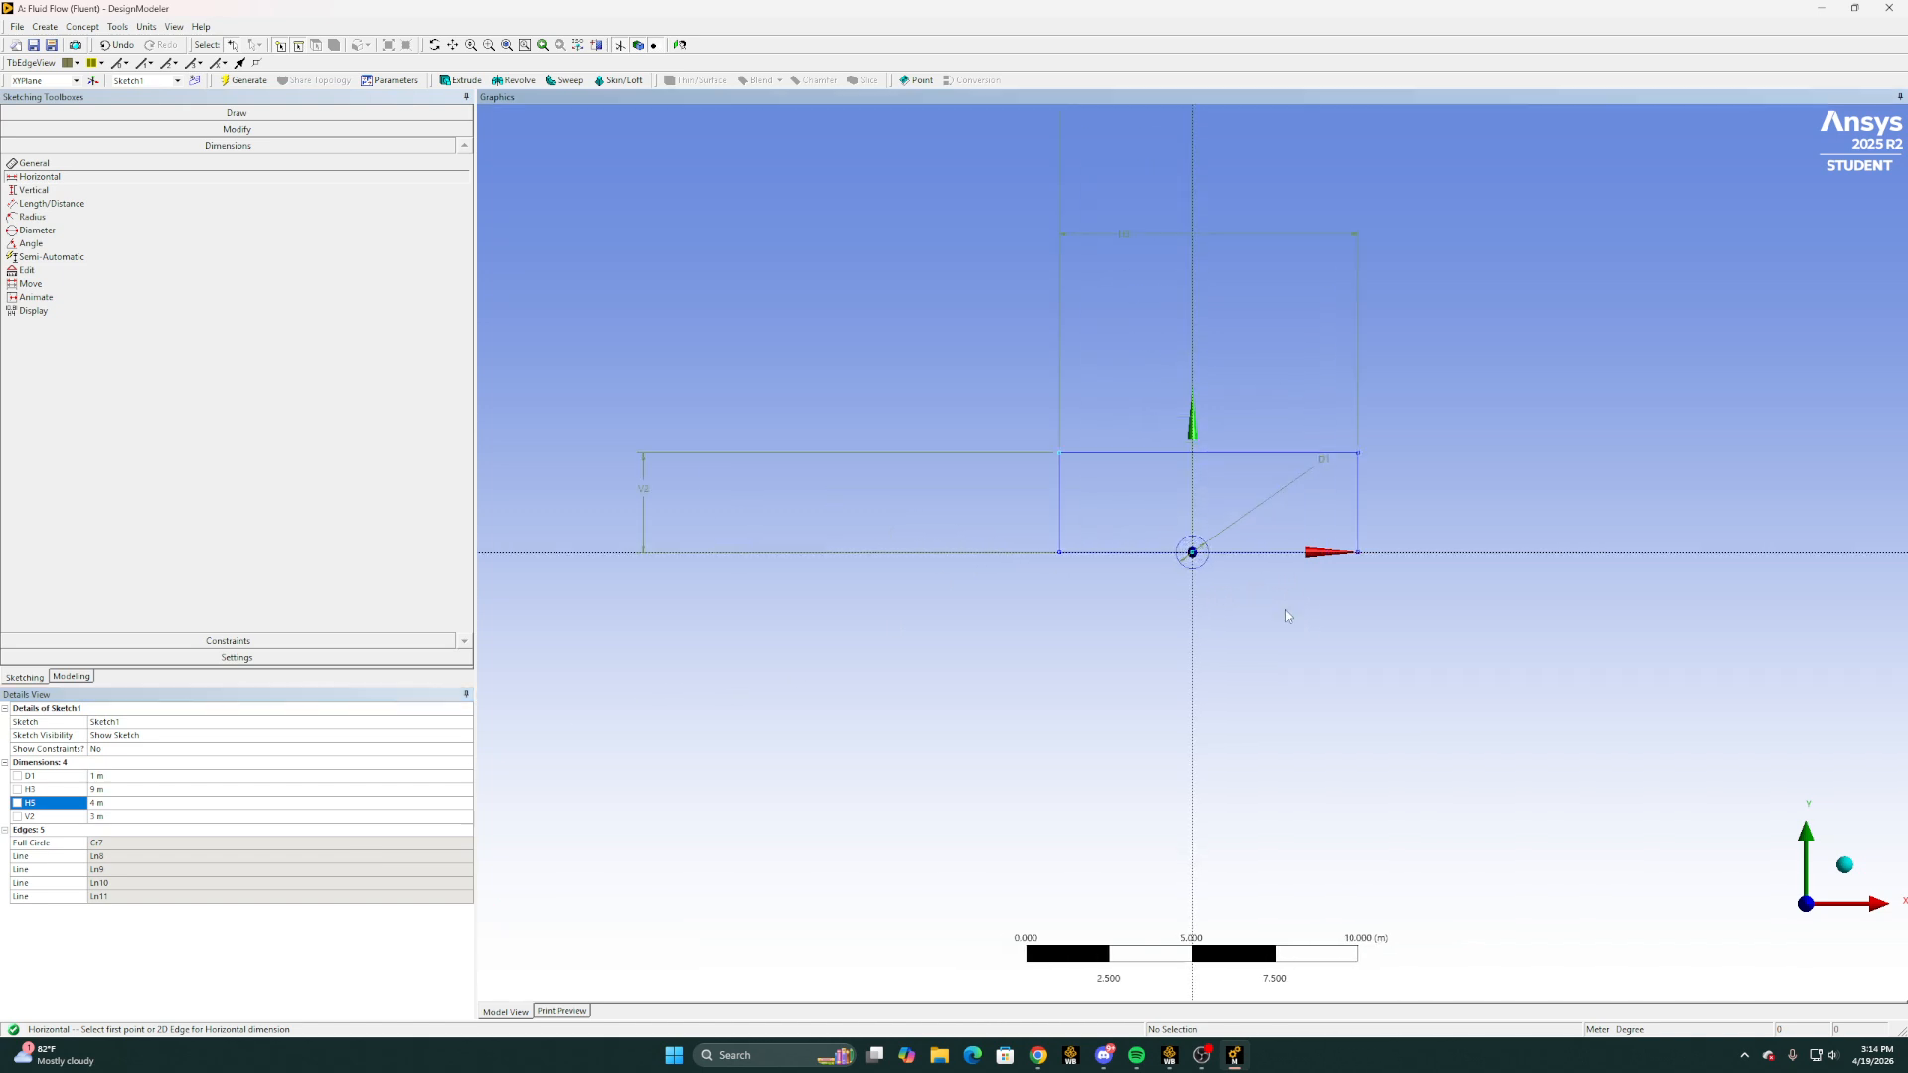
{"action": "left_click", "coordinate": [69, 130]}
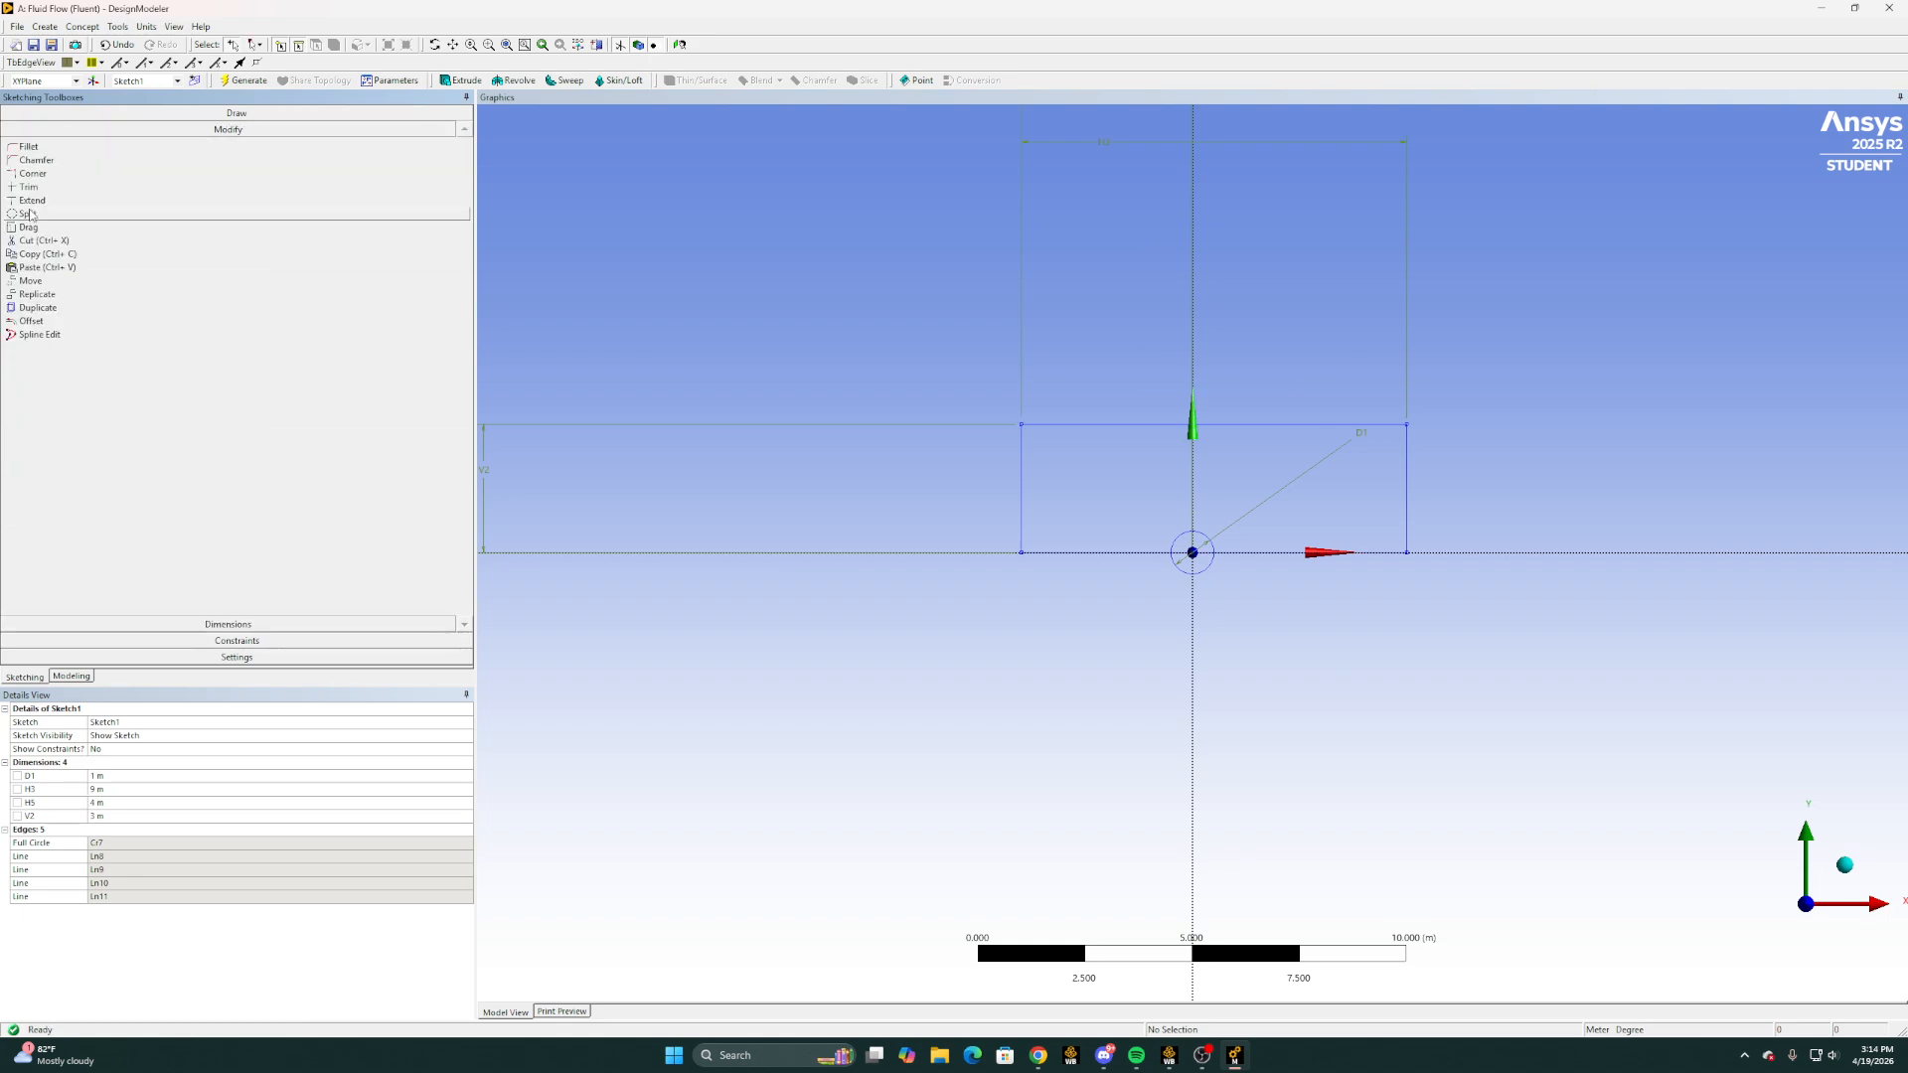
{"action": "left_click", "coordinate": [28, 187]}
{"action": "left_click", "coordinate": [1191, 571]}
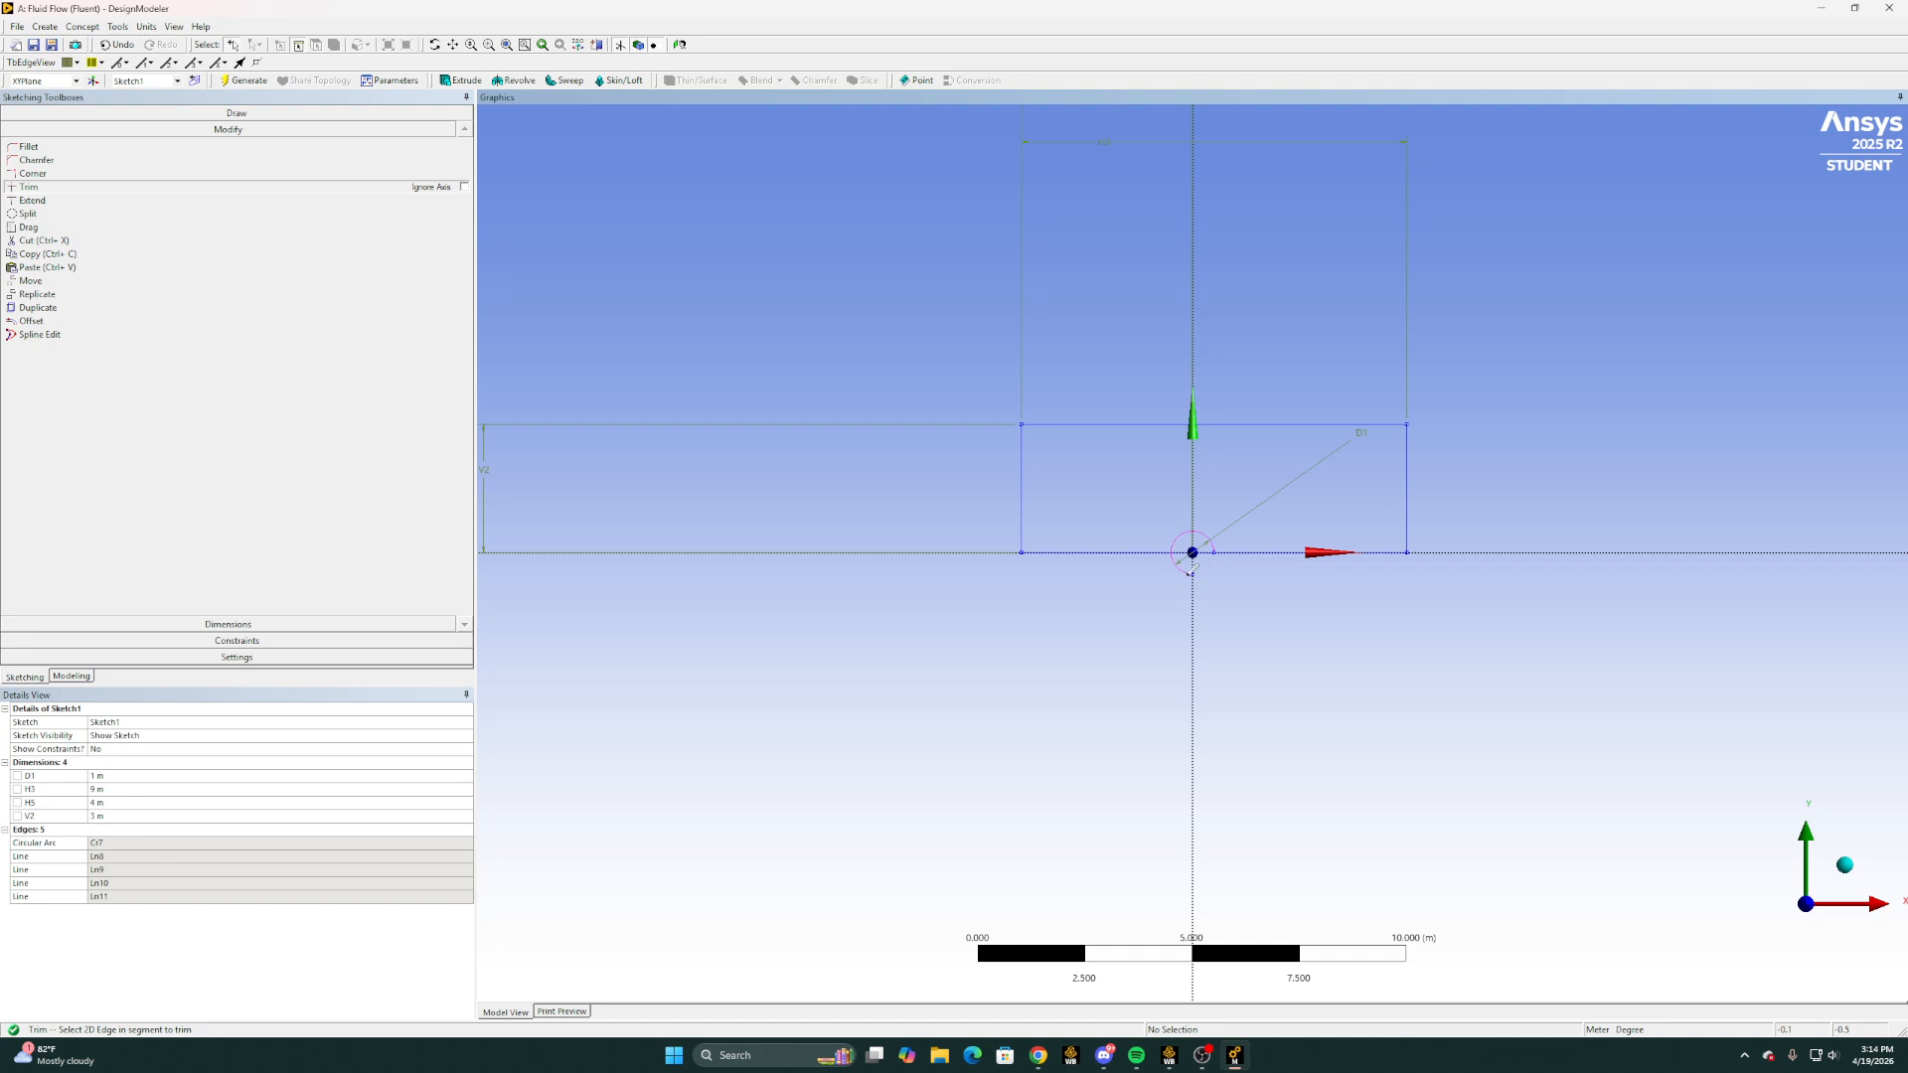
{"action": "left_click", "coordinate": [1184, 553]}
{"action": "scroll", "coordinate": [1193, 566], "scroll_direction": "up", "scroll_amount": 2}
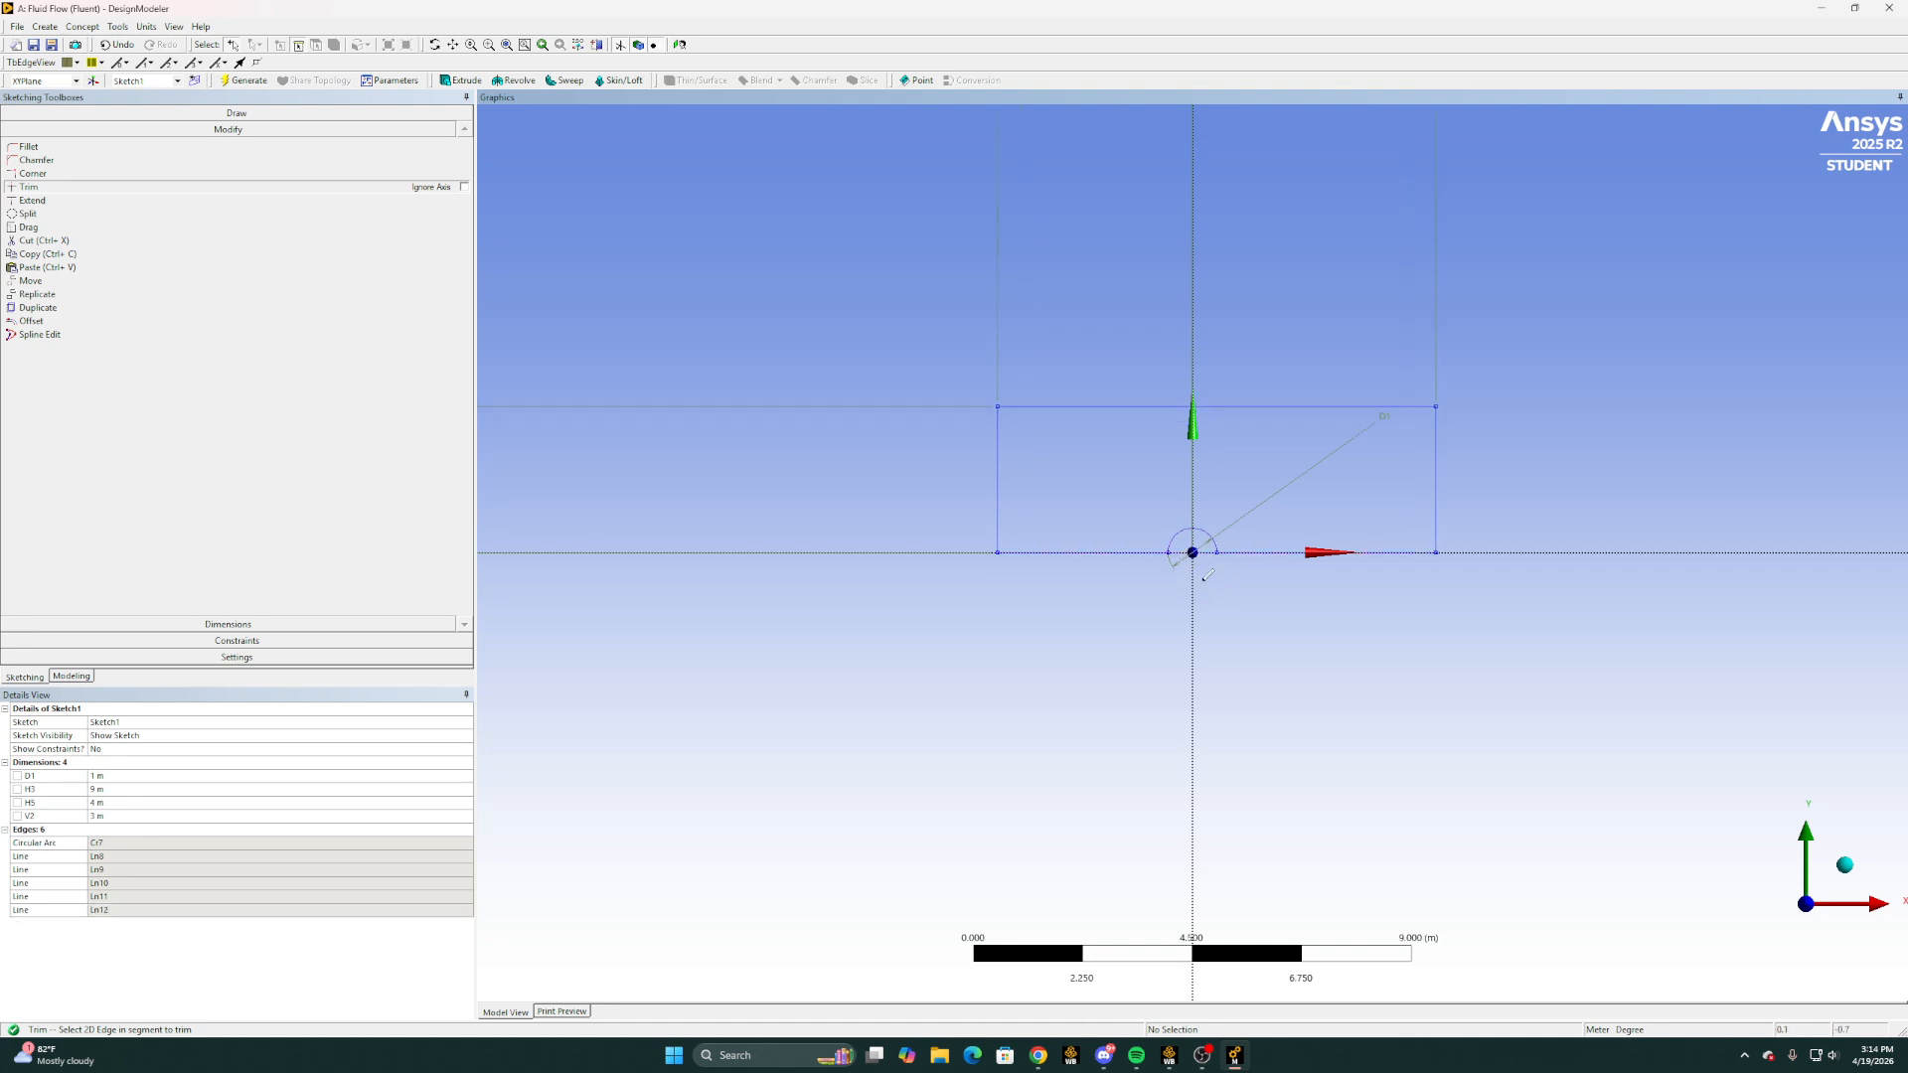
{"action": "scroll", "coordinate": [1209, 594], "scroll_direction": "up", "scroll_amount": 2}
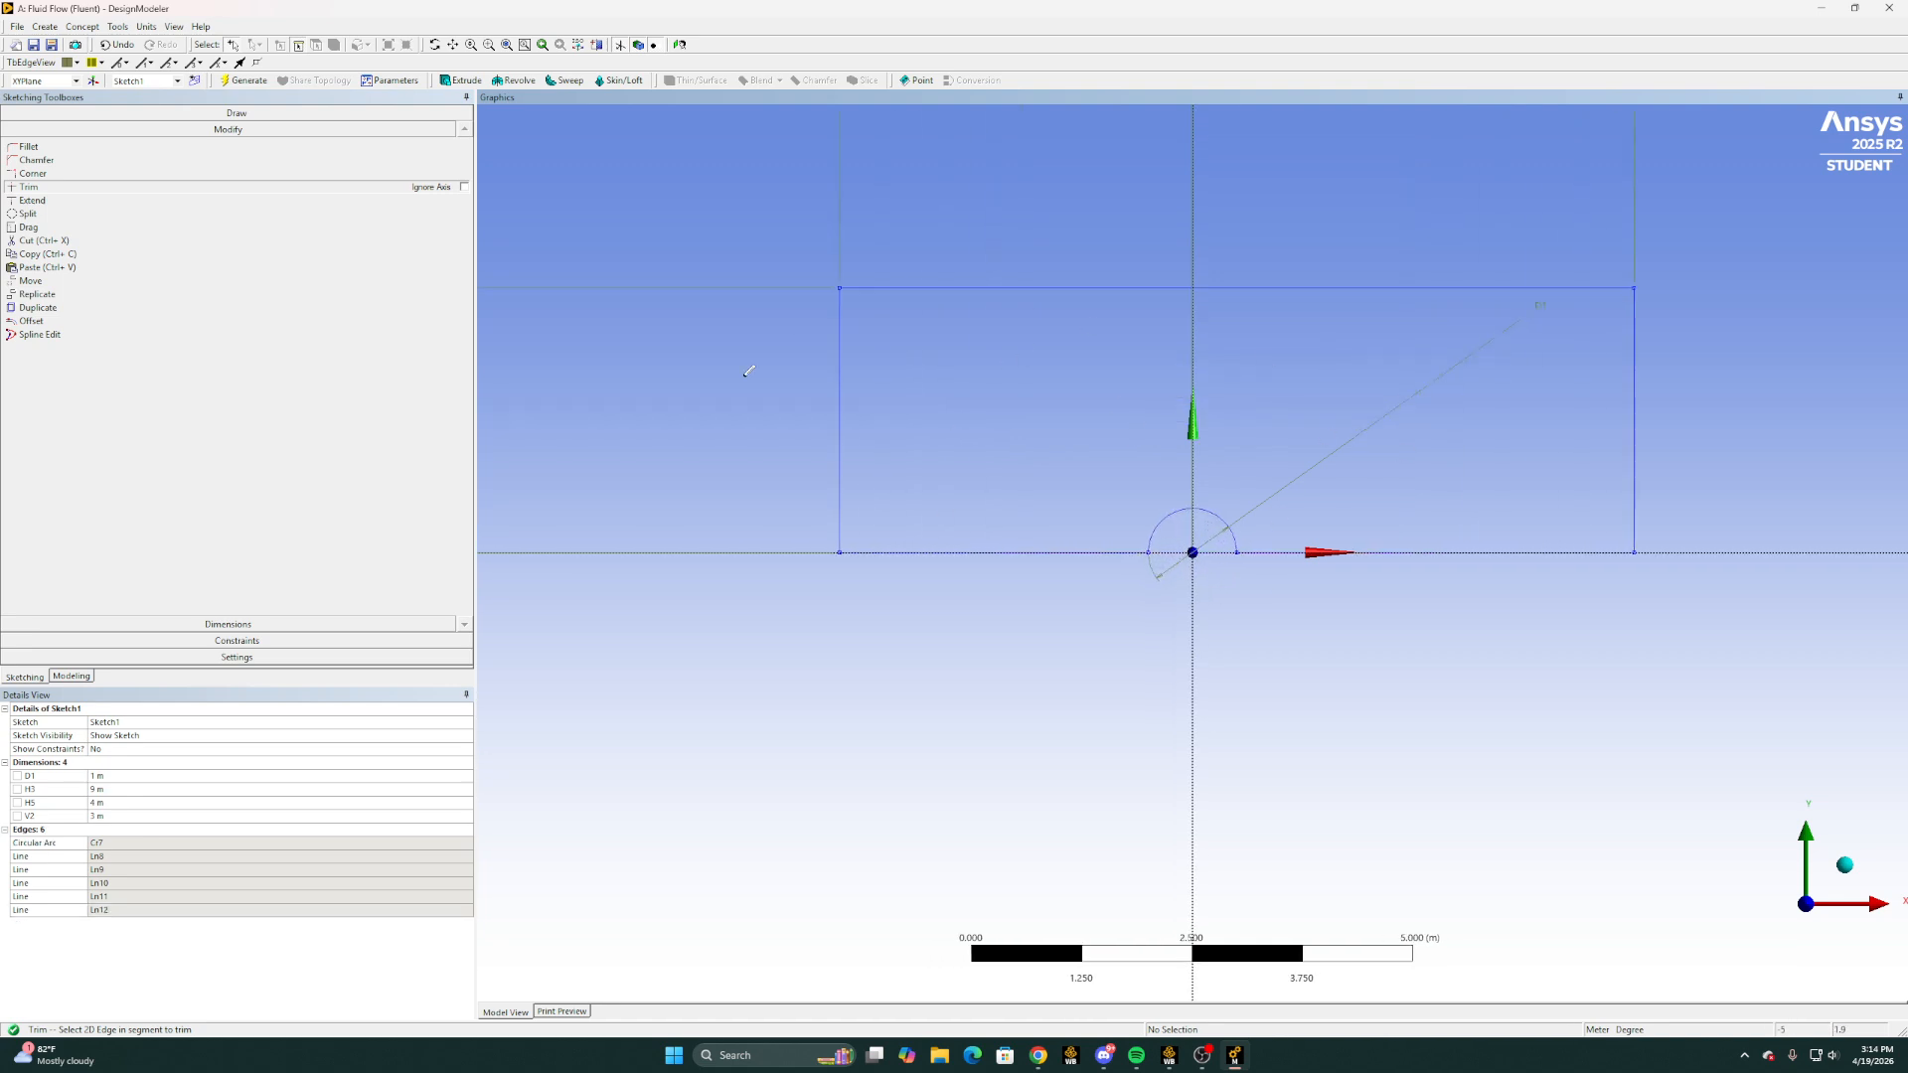
Create a surface from Sketch1 with the Add Material operation and generate it
{"action": "left_click", "coordinate": [77, 27]}
{"action": "left_click", "coordinate": [119, 145]}
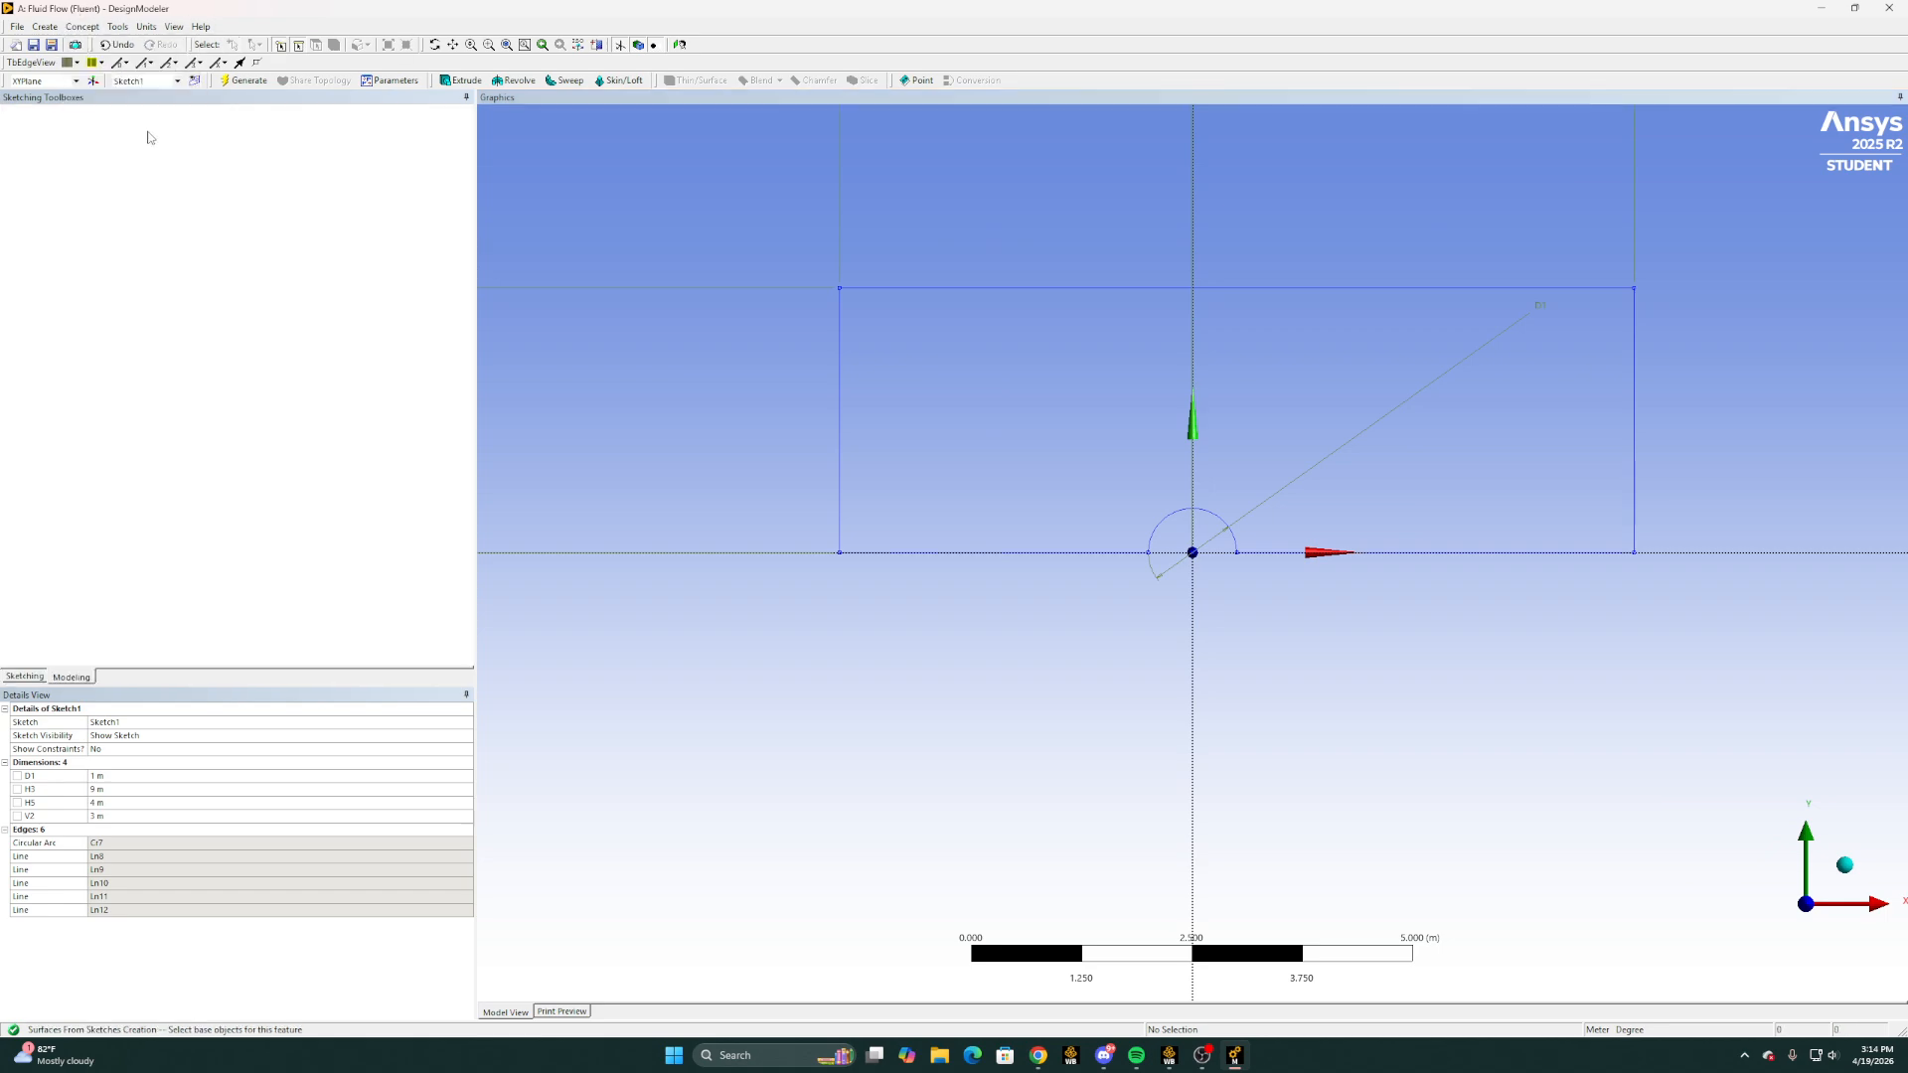
{"action": "left_click", "coordinate": [30, 125]}
{"action": "left_click", "coordinate": [97, 137]}
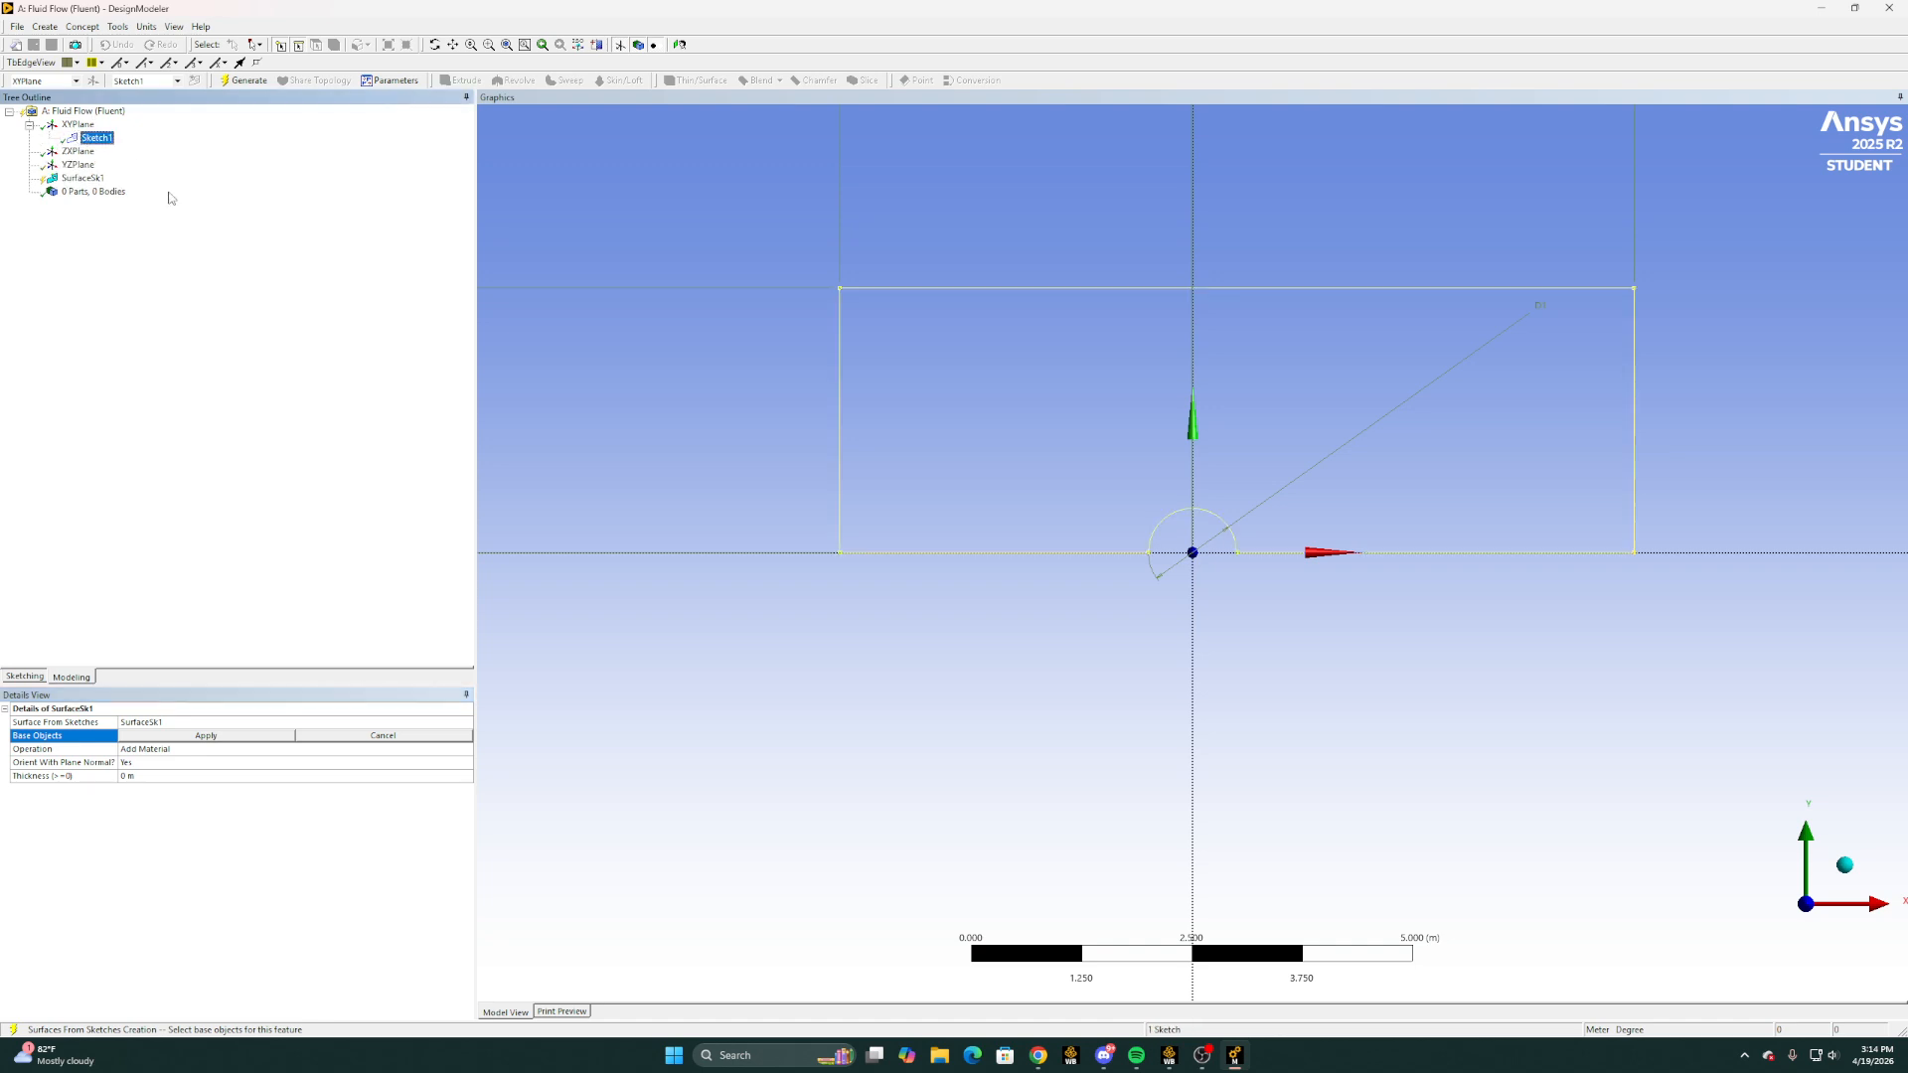
{"action": "left_click", "coordinate": [225, 736]}
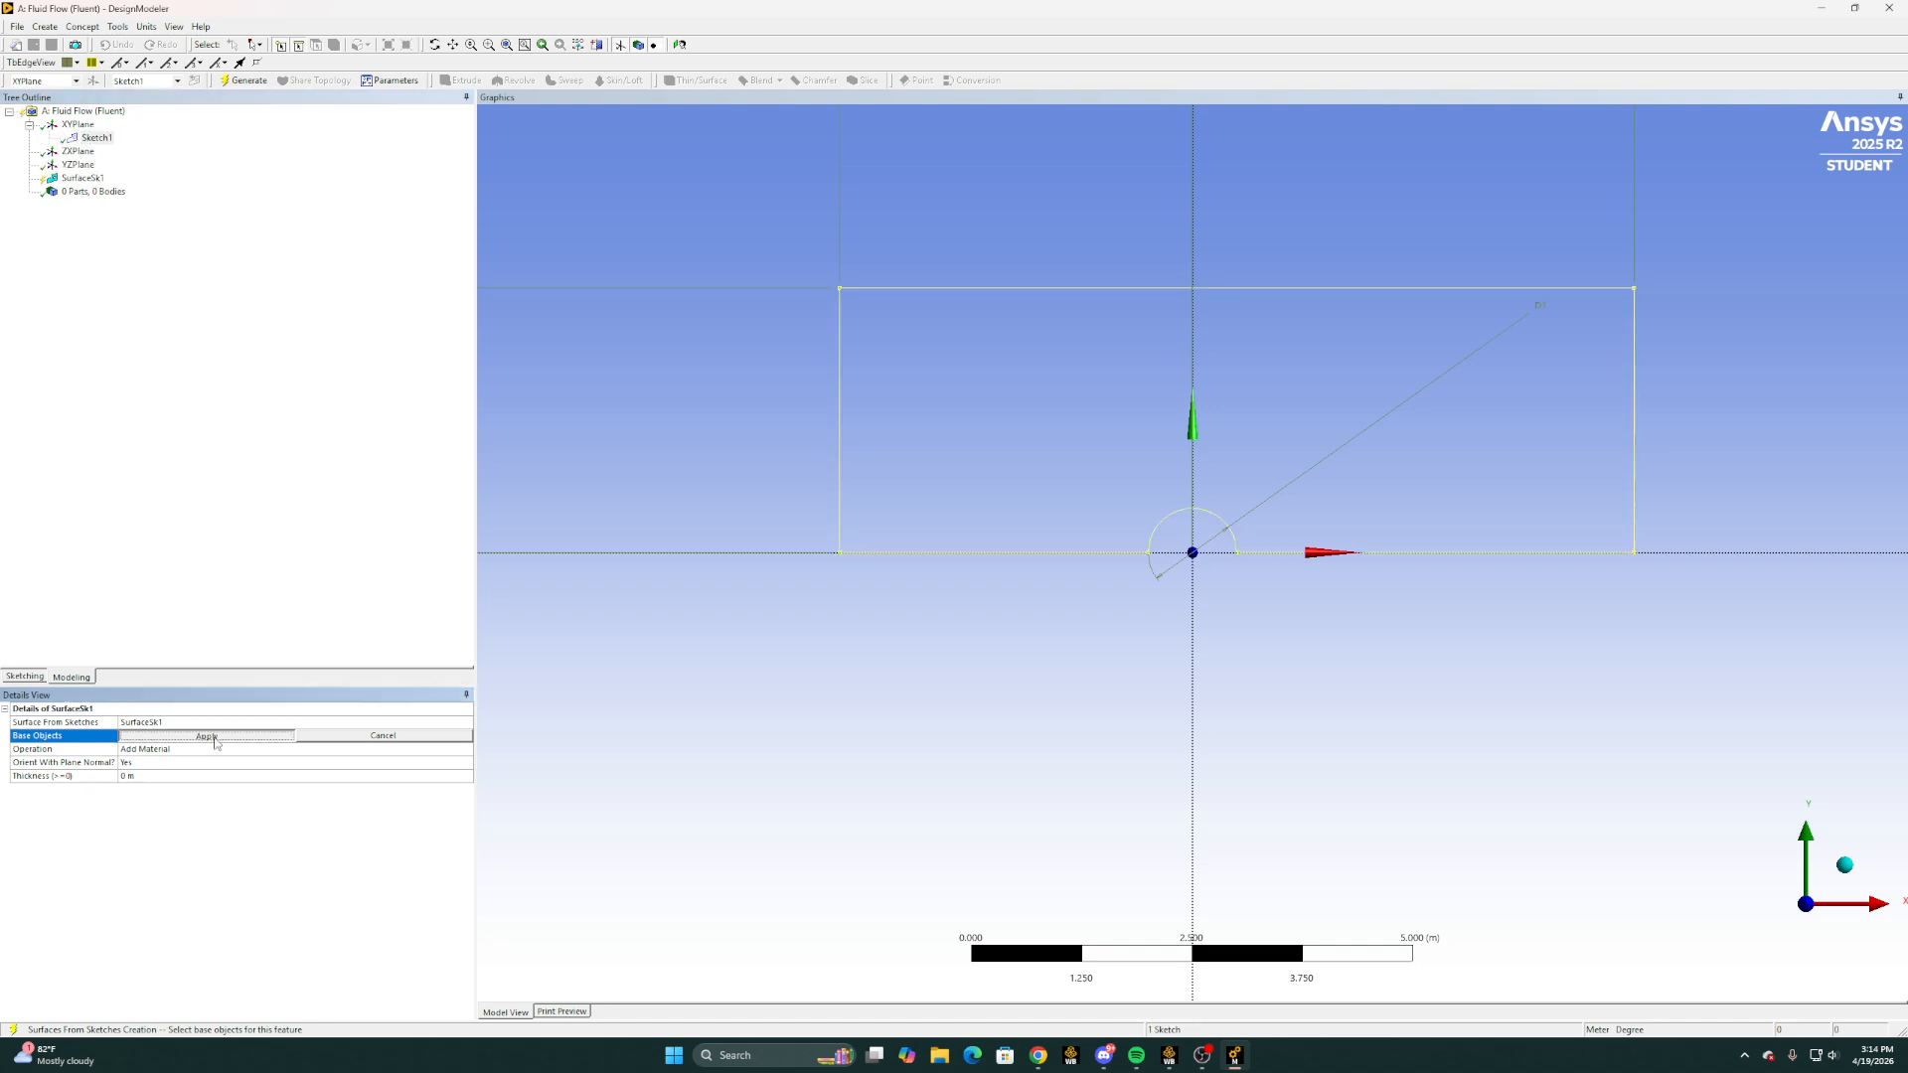
{"action": "left_click", "coordinate": [244, 80]}
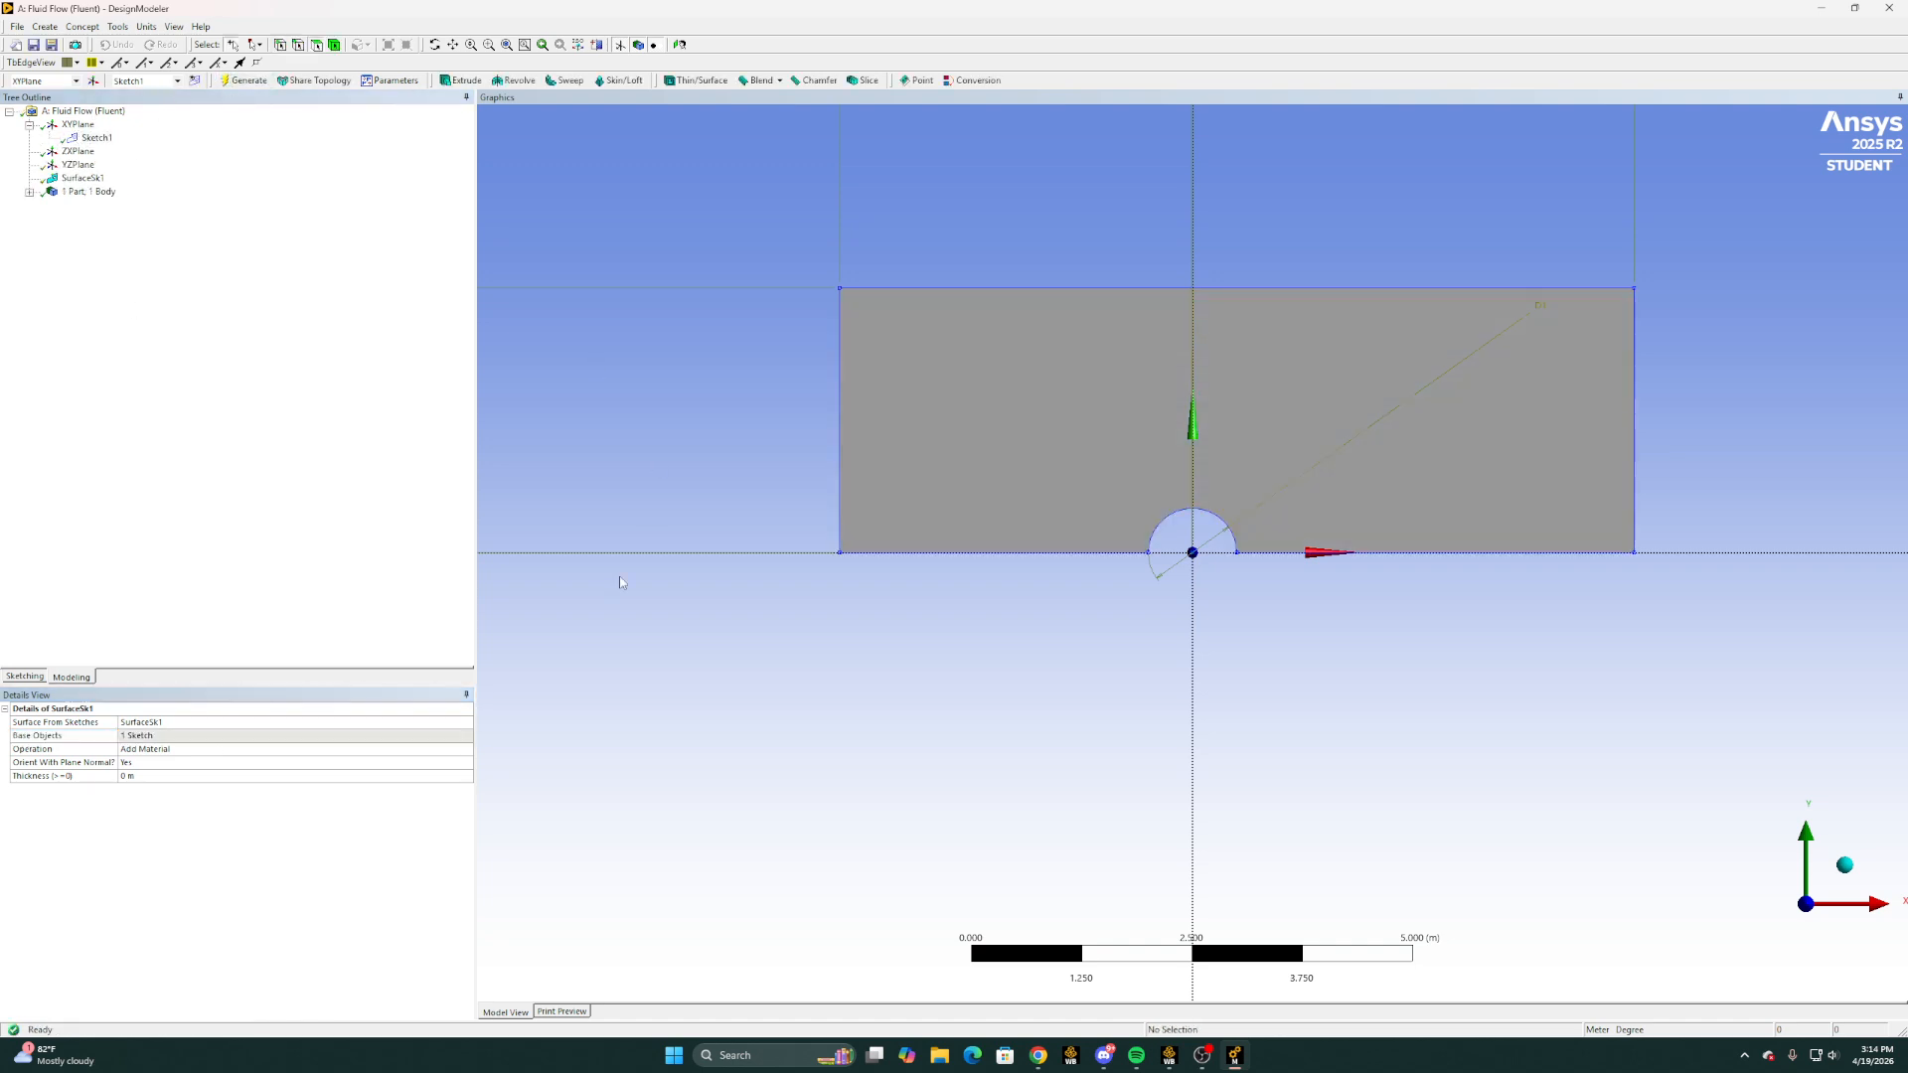
Return to the Workbench project and open the Mesh cell of the Fluid Flow (Fluent) system
{"action": "left_click", "coordinate": [1821, 10]}
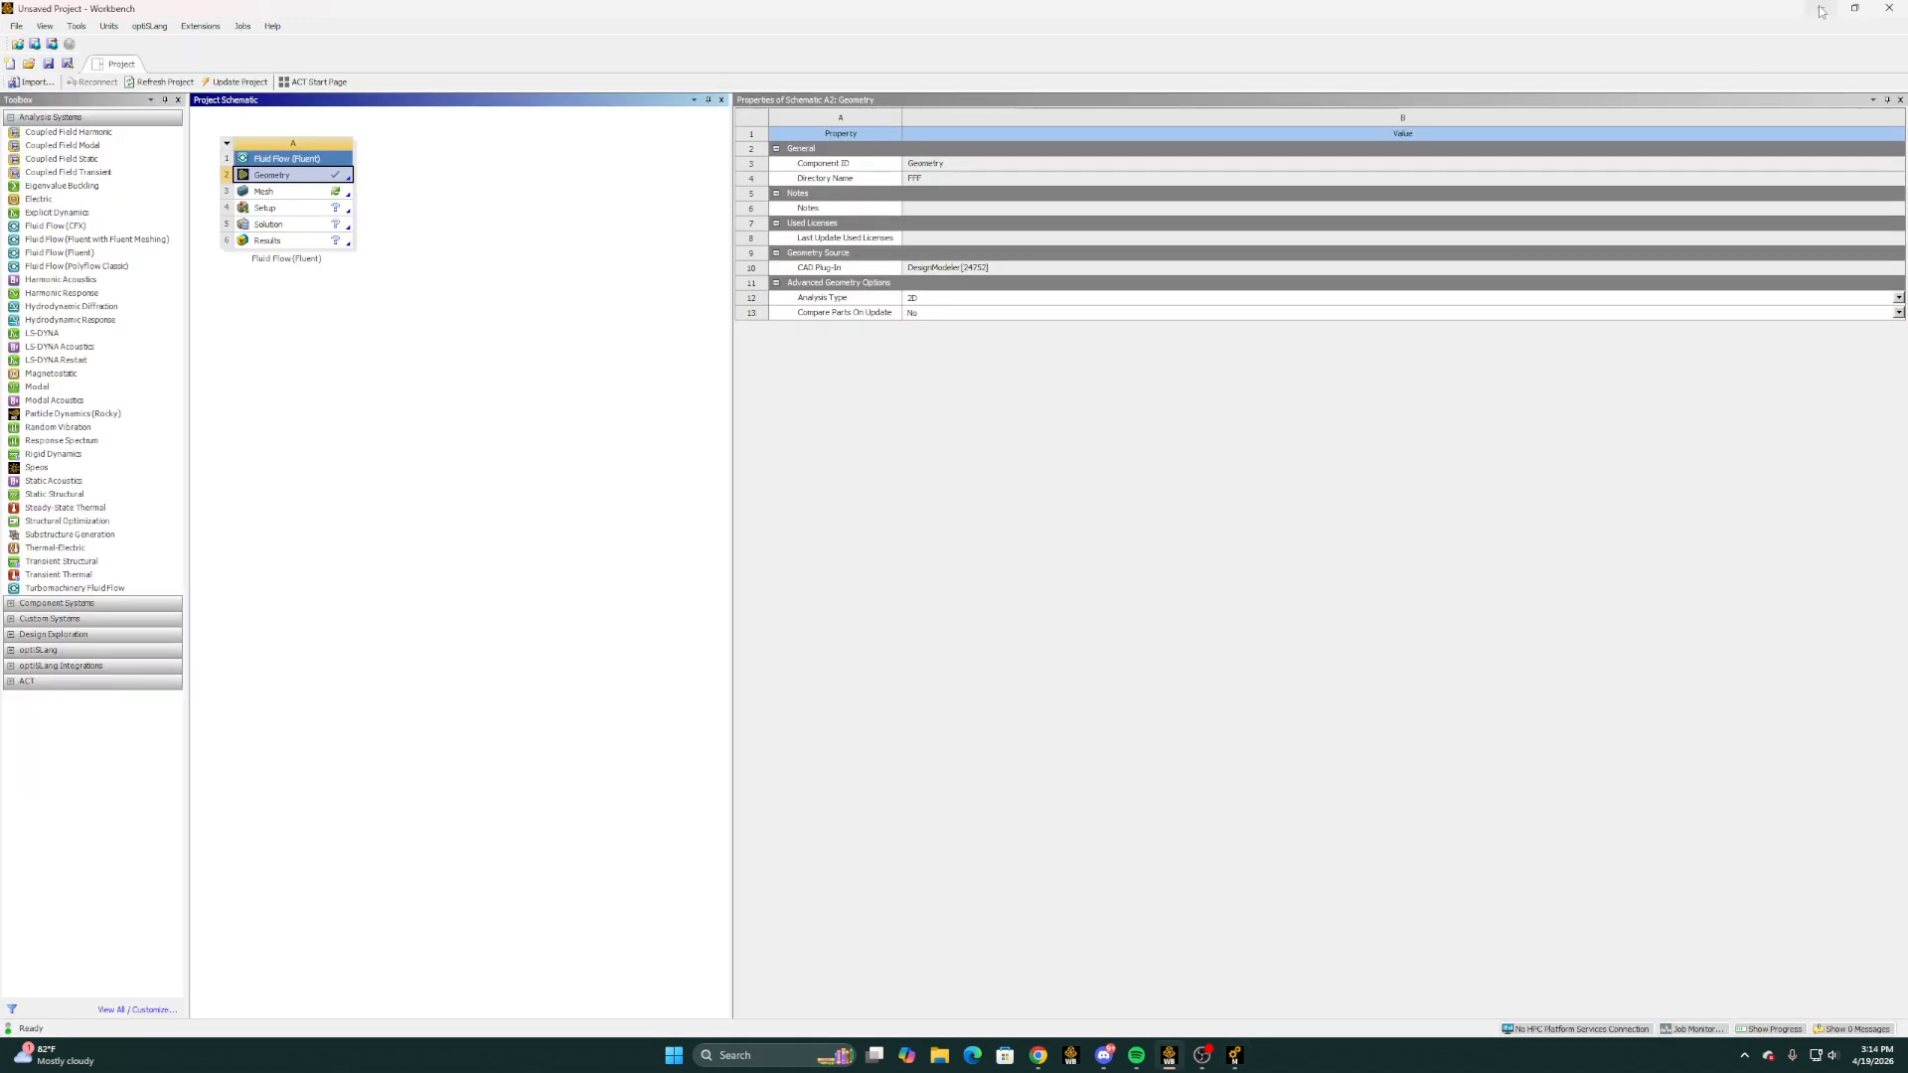
{"action": "left_click", "coordinate": [289, 193]}
{"action": "double_click", "coordinate": [288, 192]}
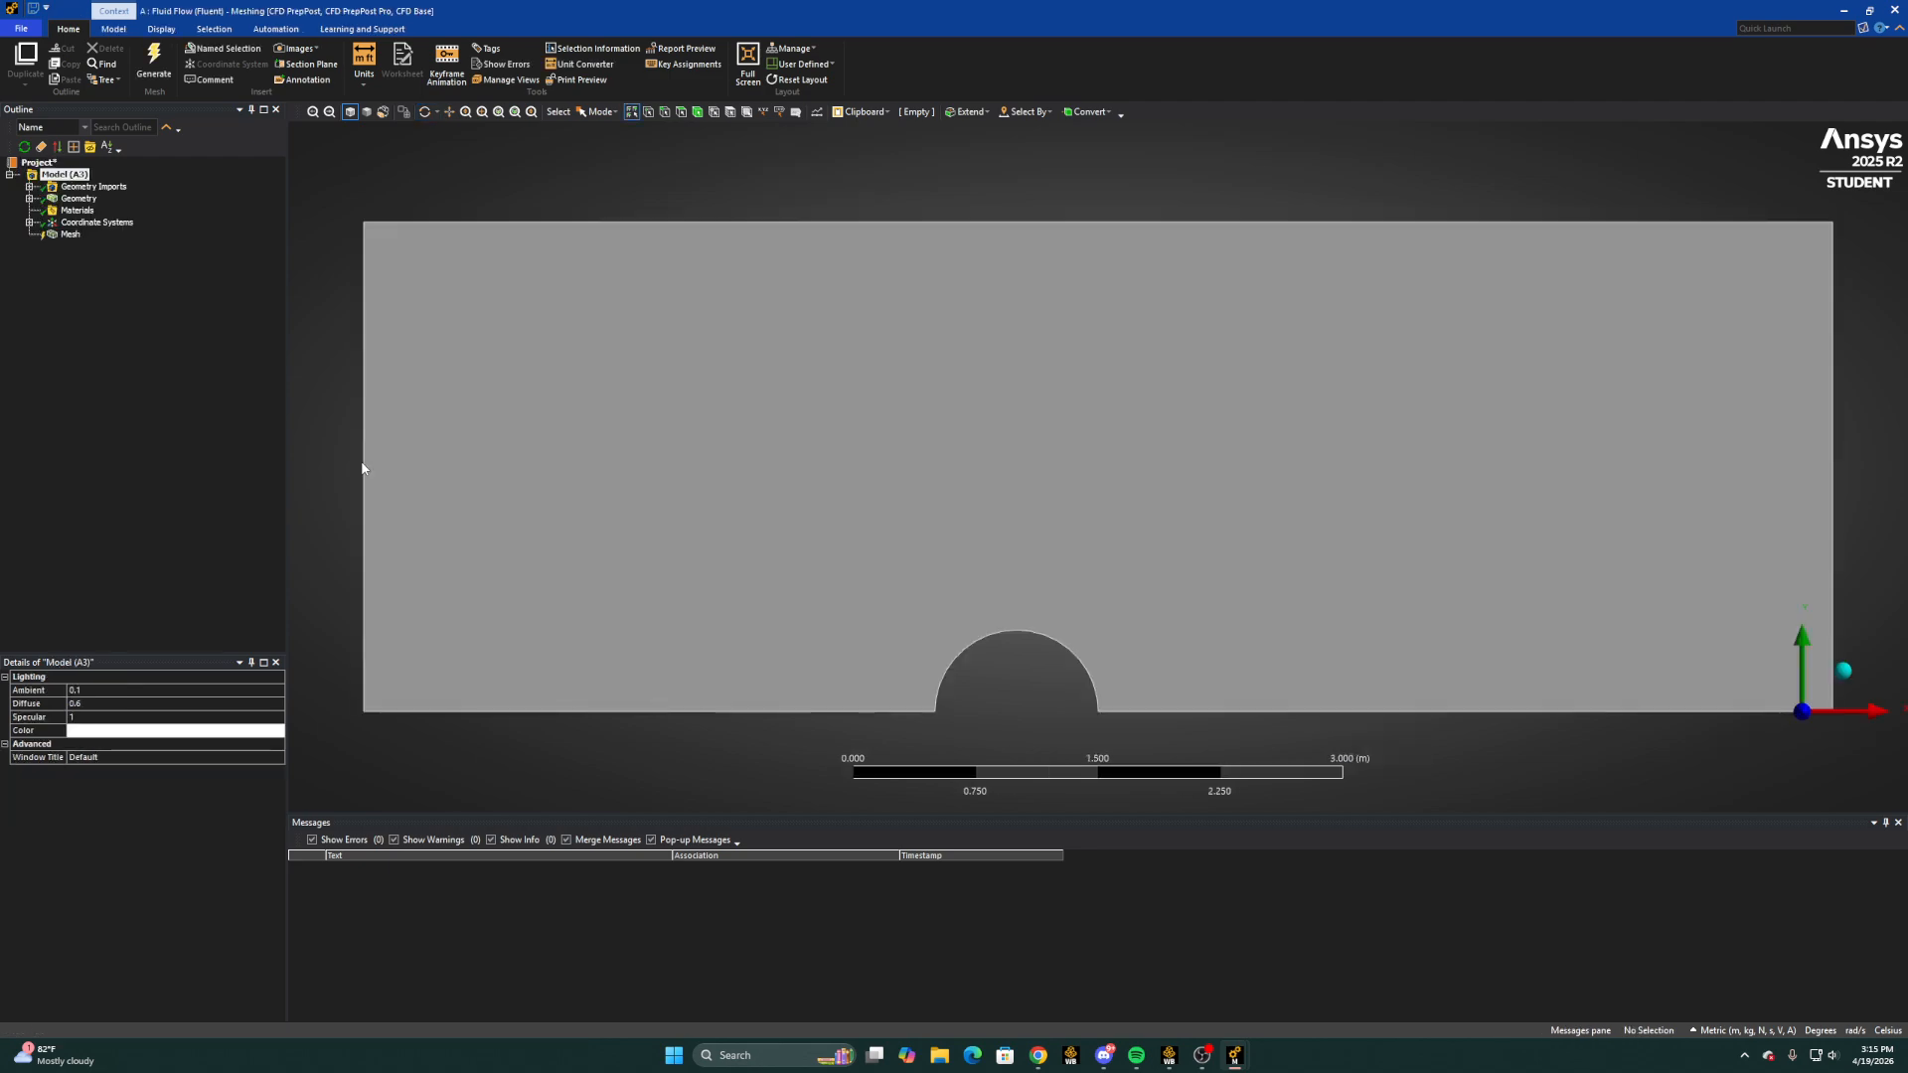
Insert a mesh method scoped to the flow domain body and set it to Triangles
{"action": "right_click", "coordinate": [68, 234]}
{"action": "mouse_move", "coordinate": [149, 239]}
{"action": "left_click", "coordinate": [273, 261]}
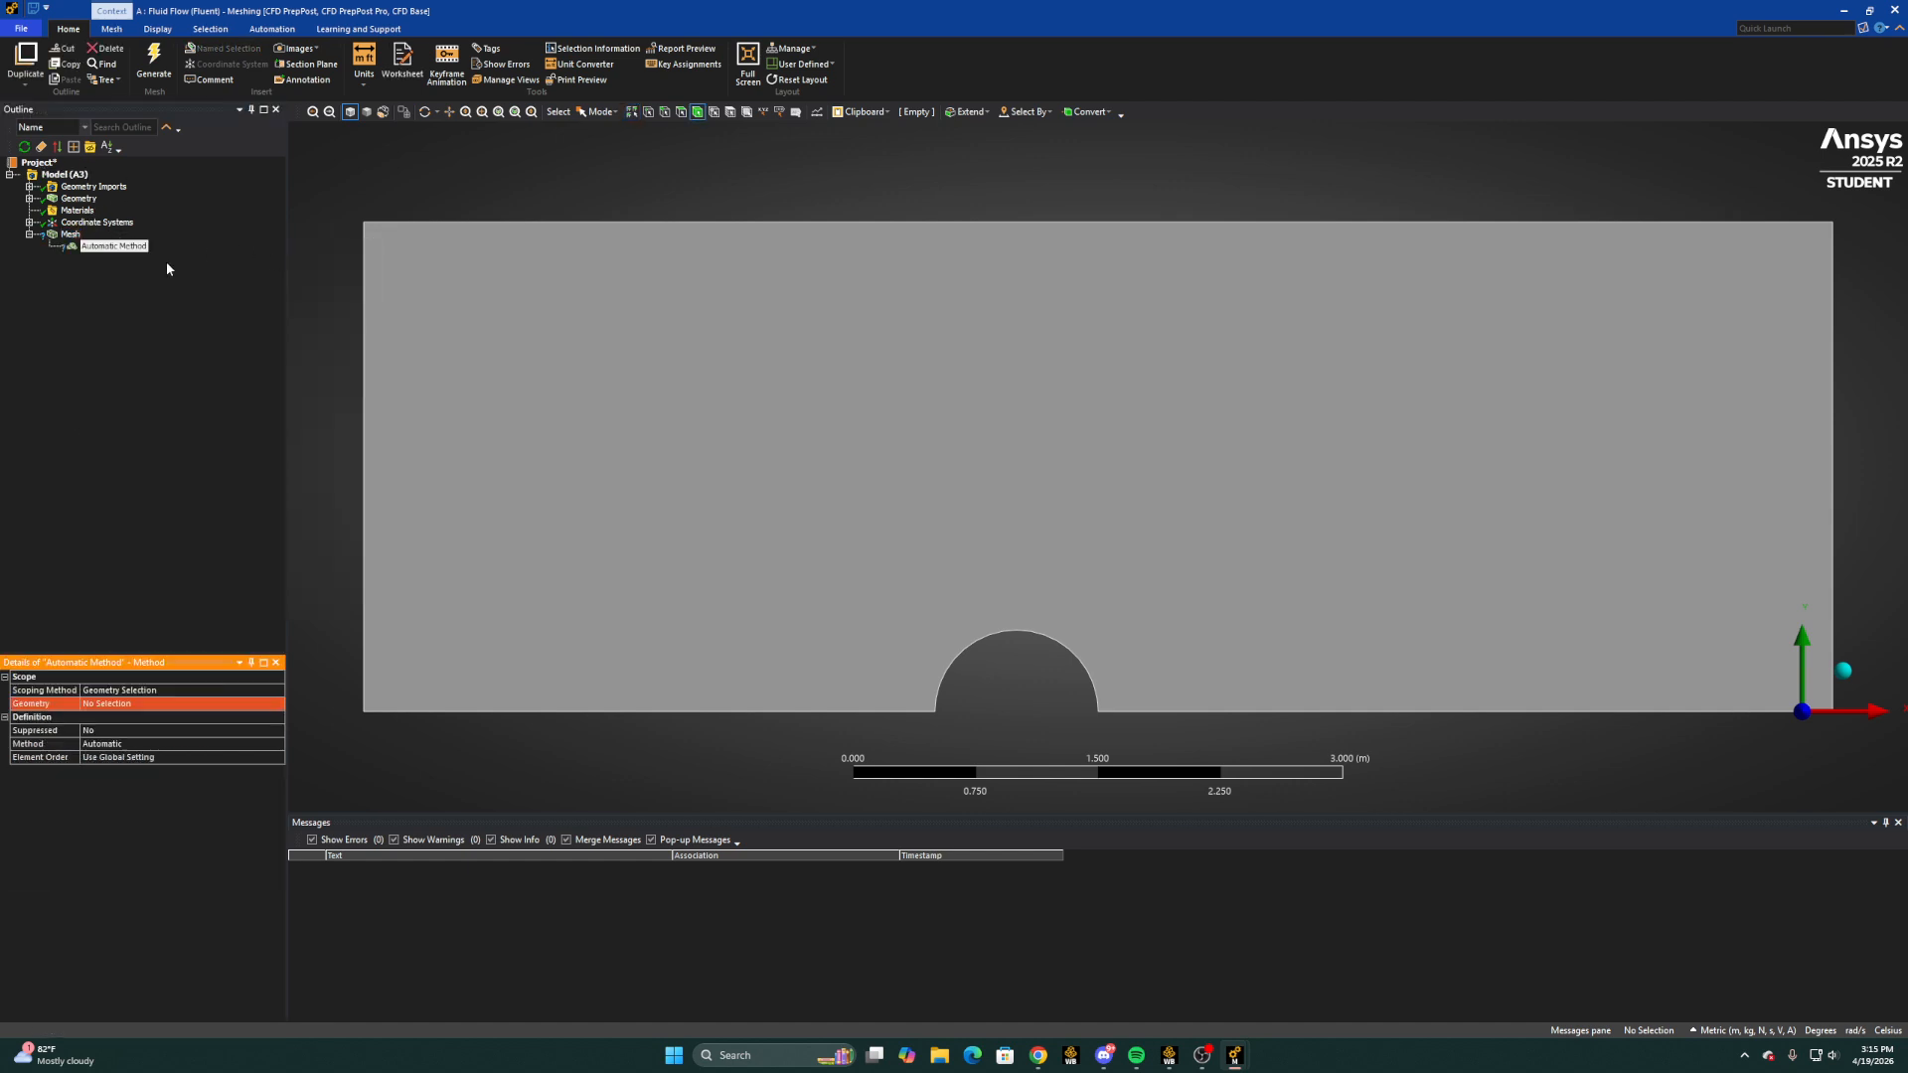
{"action": "left_click", "coordinate": [553, 460]}
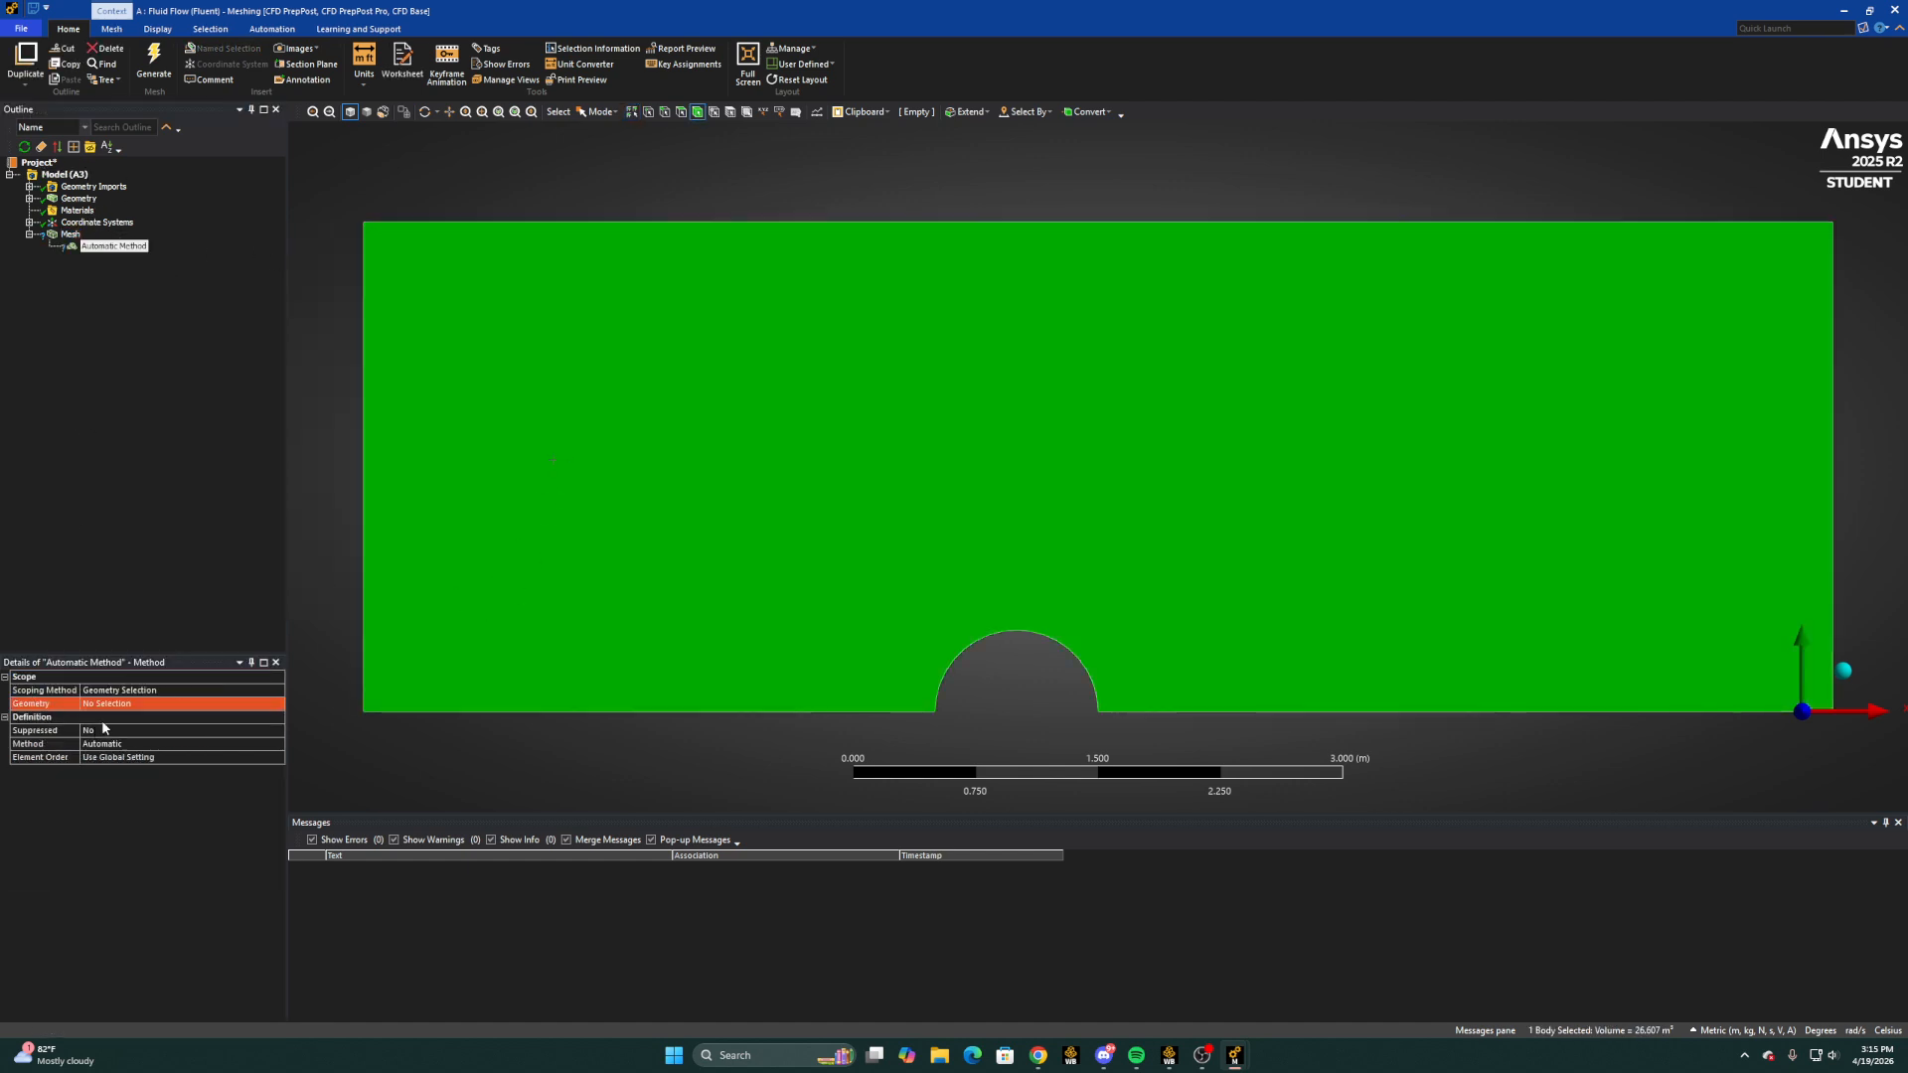
{"action": "left_click", "coordinate": [126, 705]}
{"action": "left_click", "coordinate": [130, 704]}
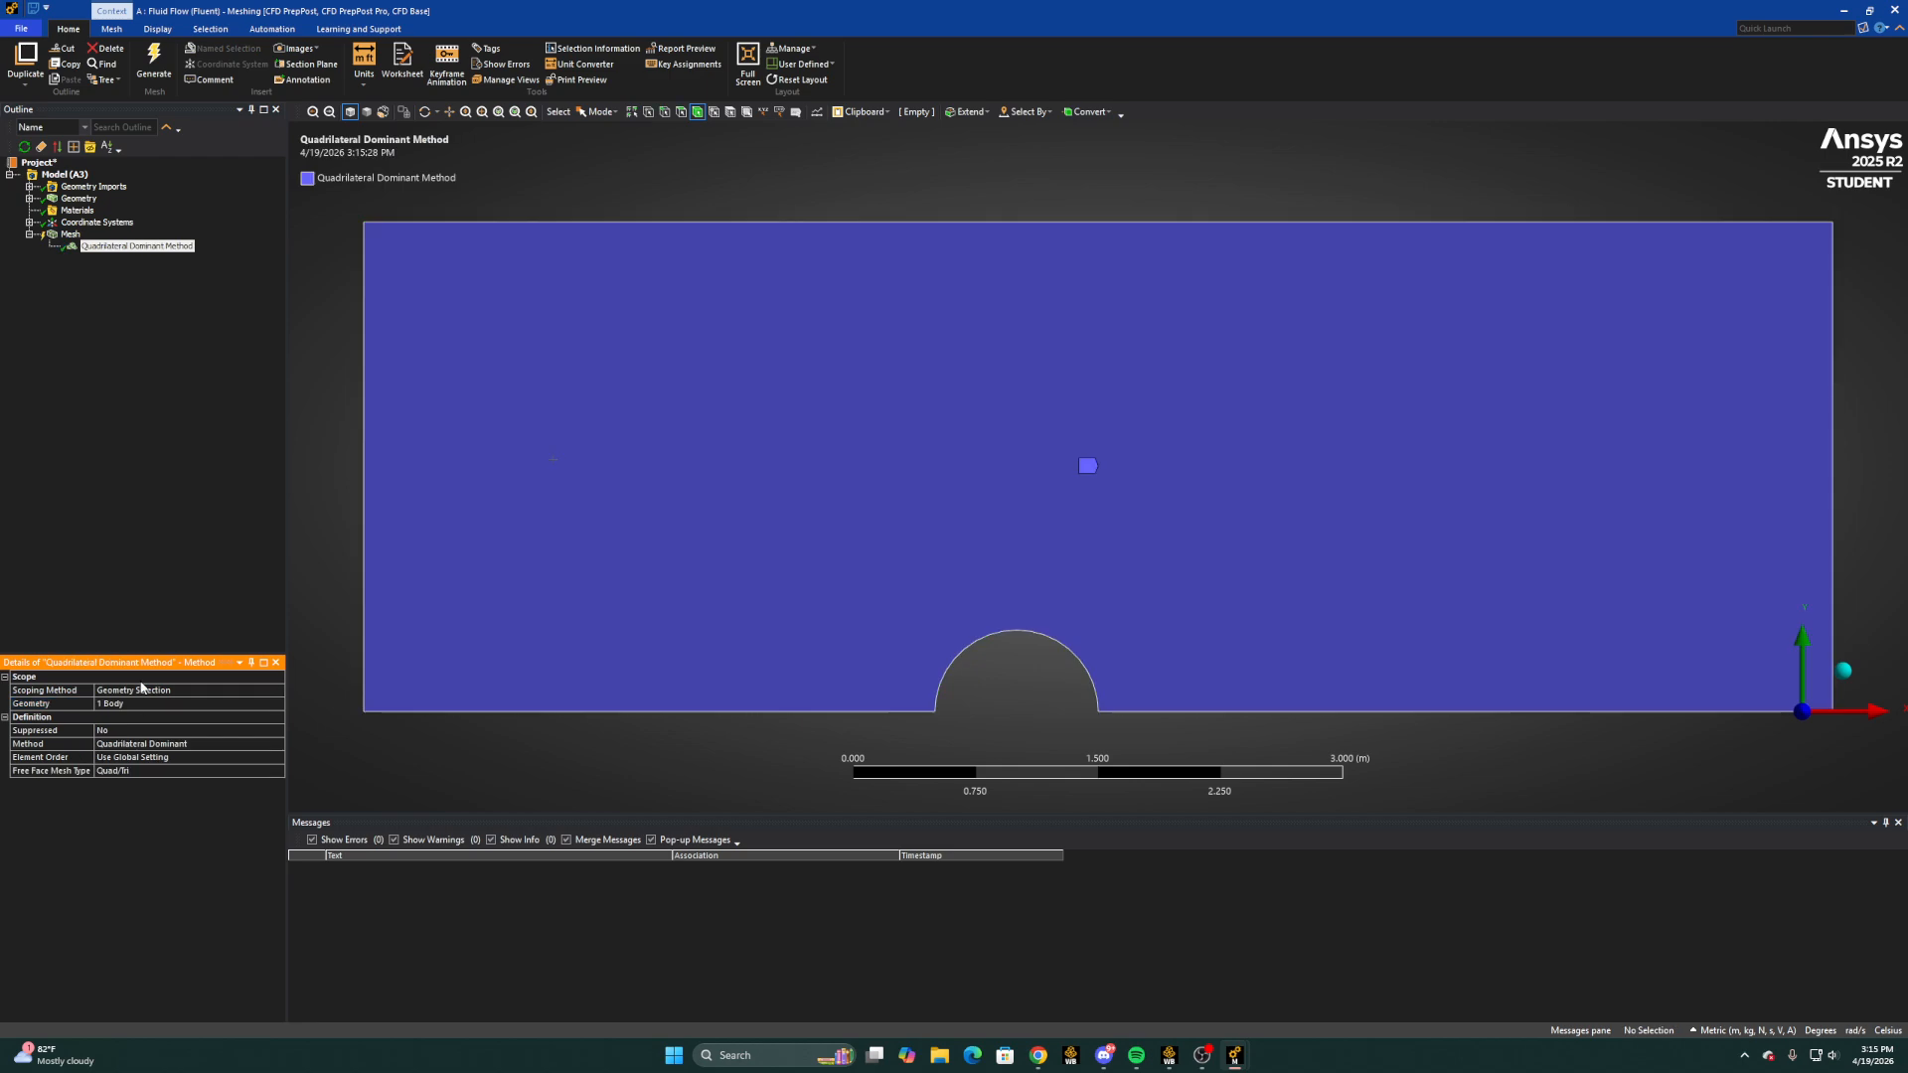
{"action": "left_click", "coordinate": [245, 745]}
{"action": "left_click", "coordinate": [278, 745]}
{"action": "left_click", "coordinate": [176, 770]}
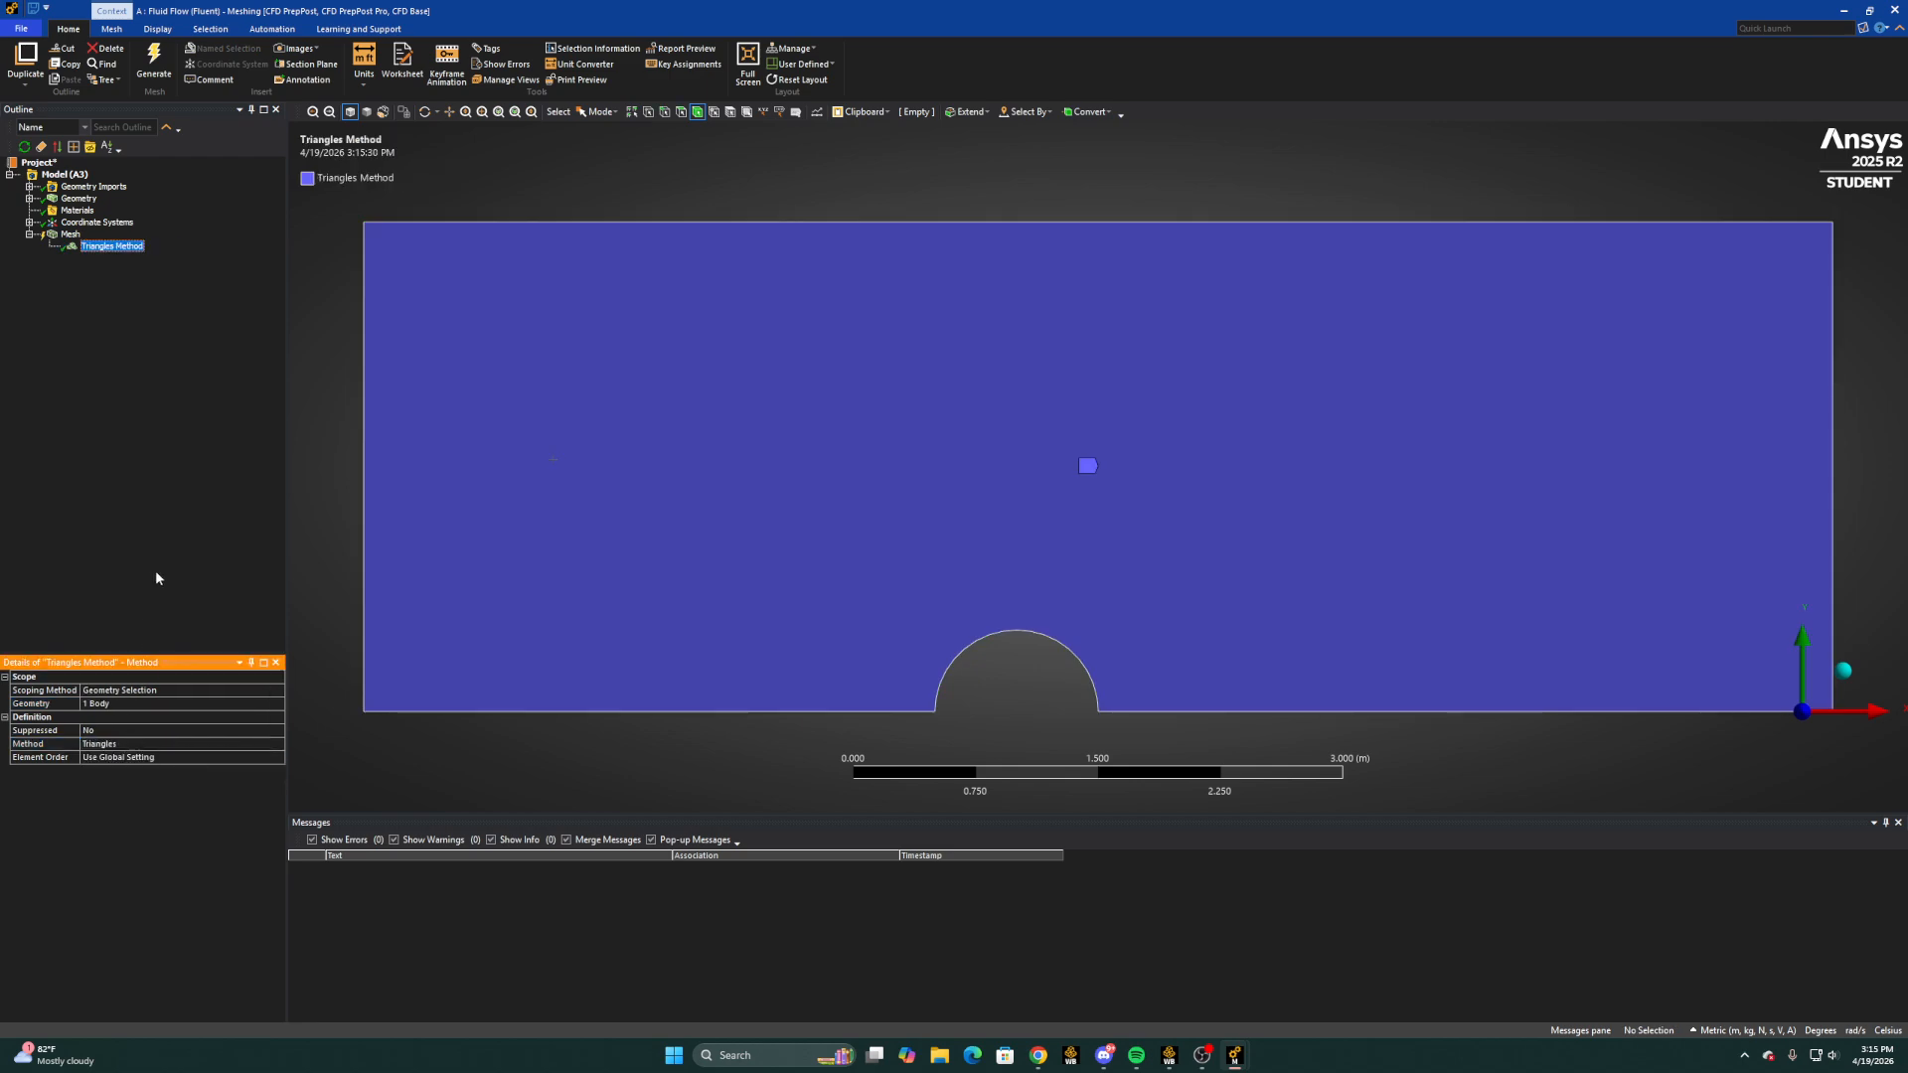
Insert a mesh sizing scoped to the semicircular cylinder edge
{"action": "right_click", "coordinate": [121, 247]}
{"action": "mouse_move", "coordinate": [184, 259]}
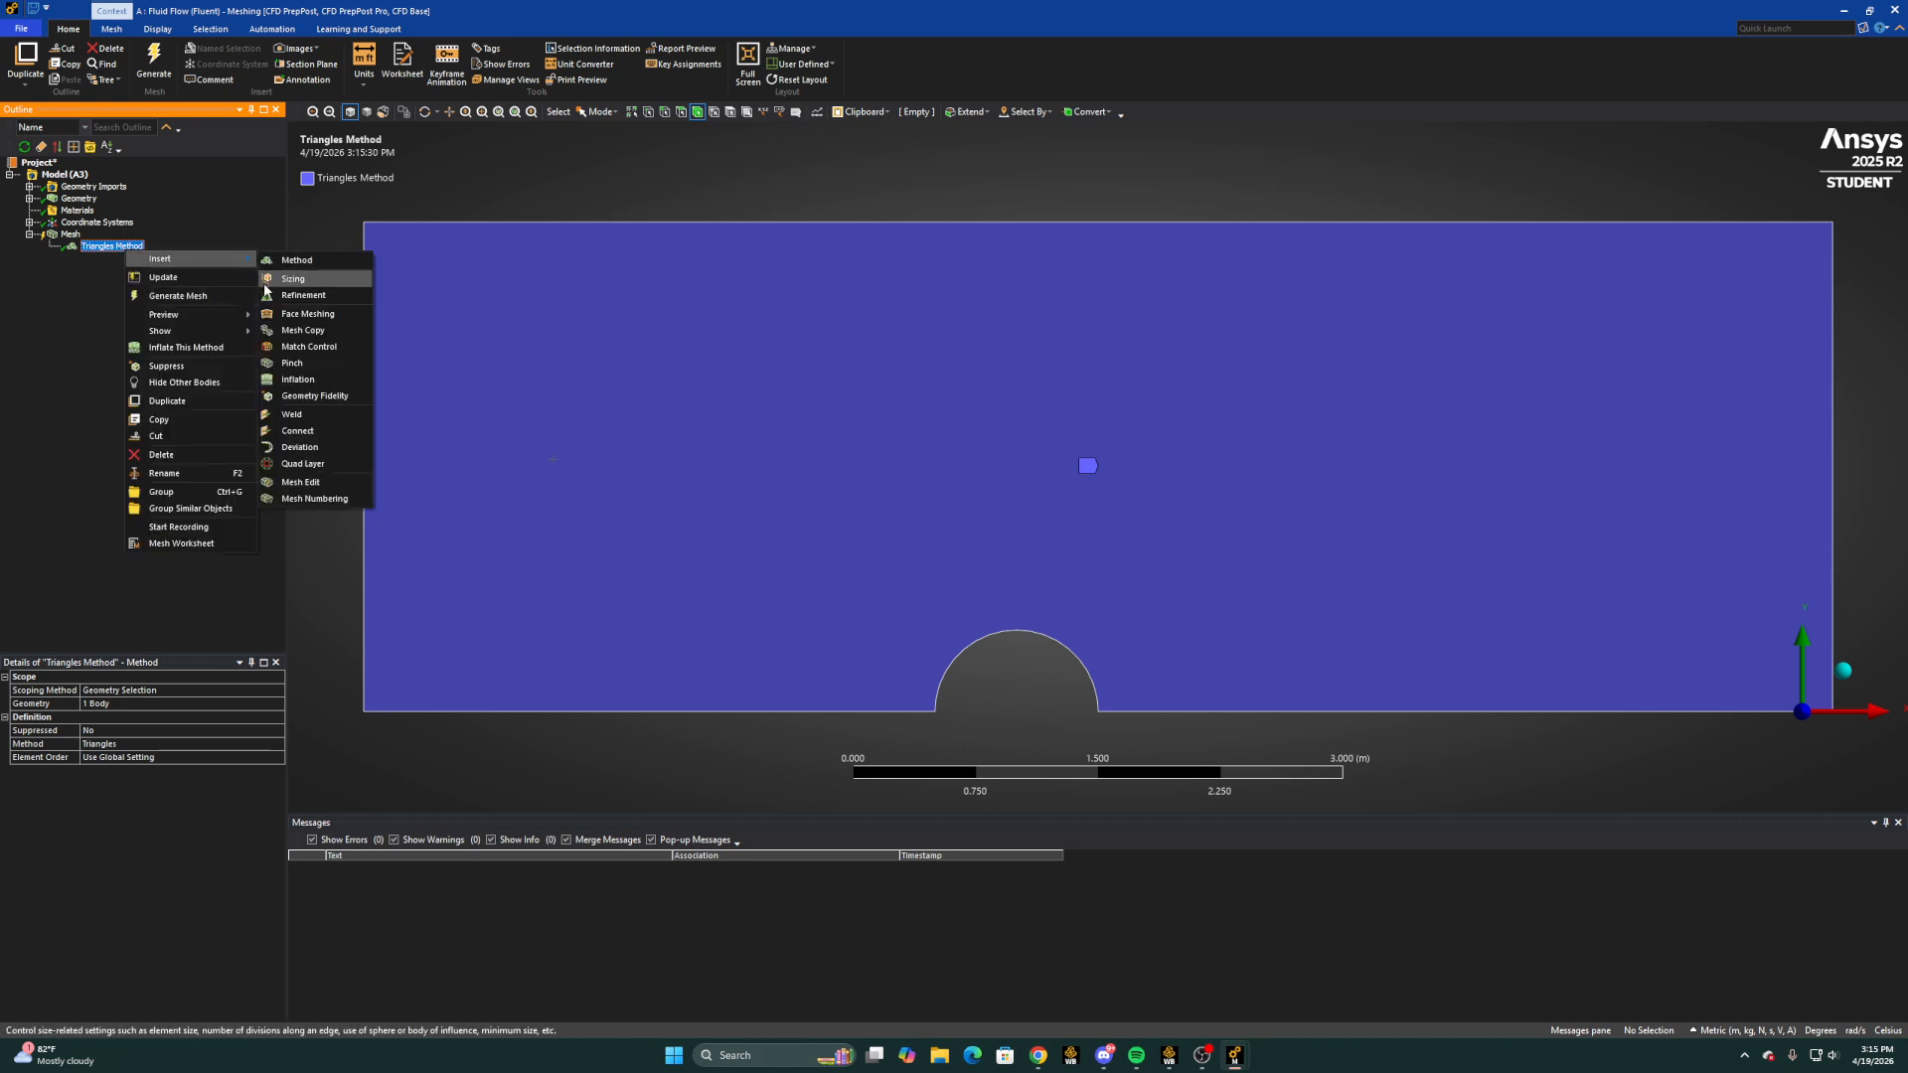
{"action": "left_click", "coordinate": [278, 280]}
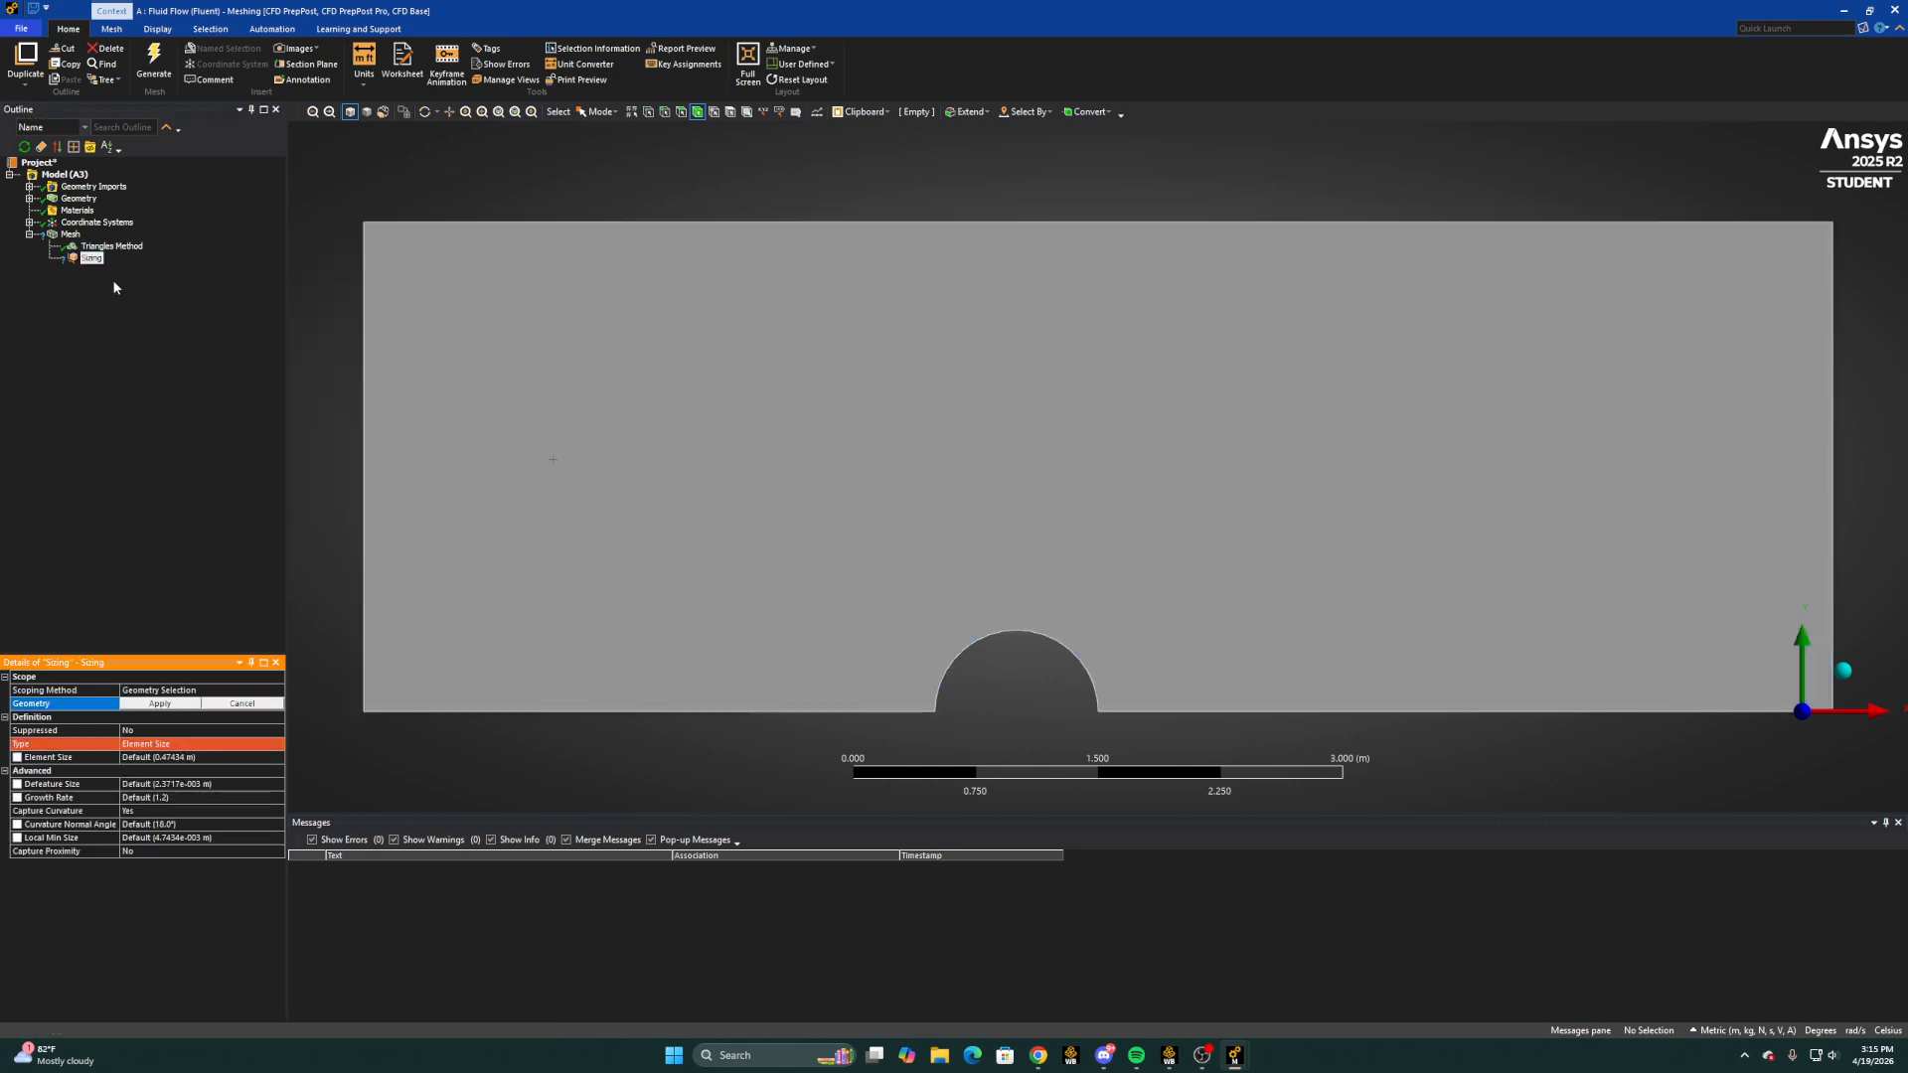
{"action": "left_click", "coordinate": [663, 113]}
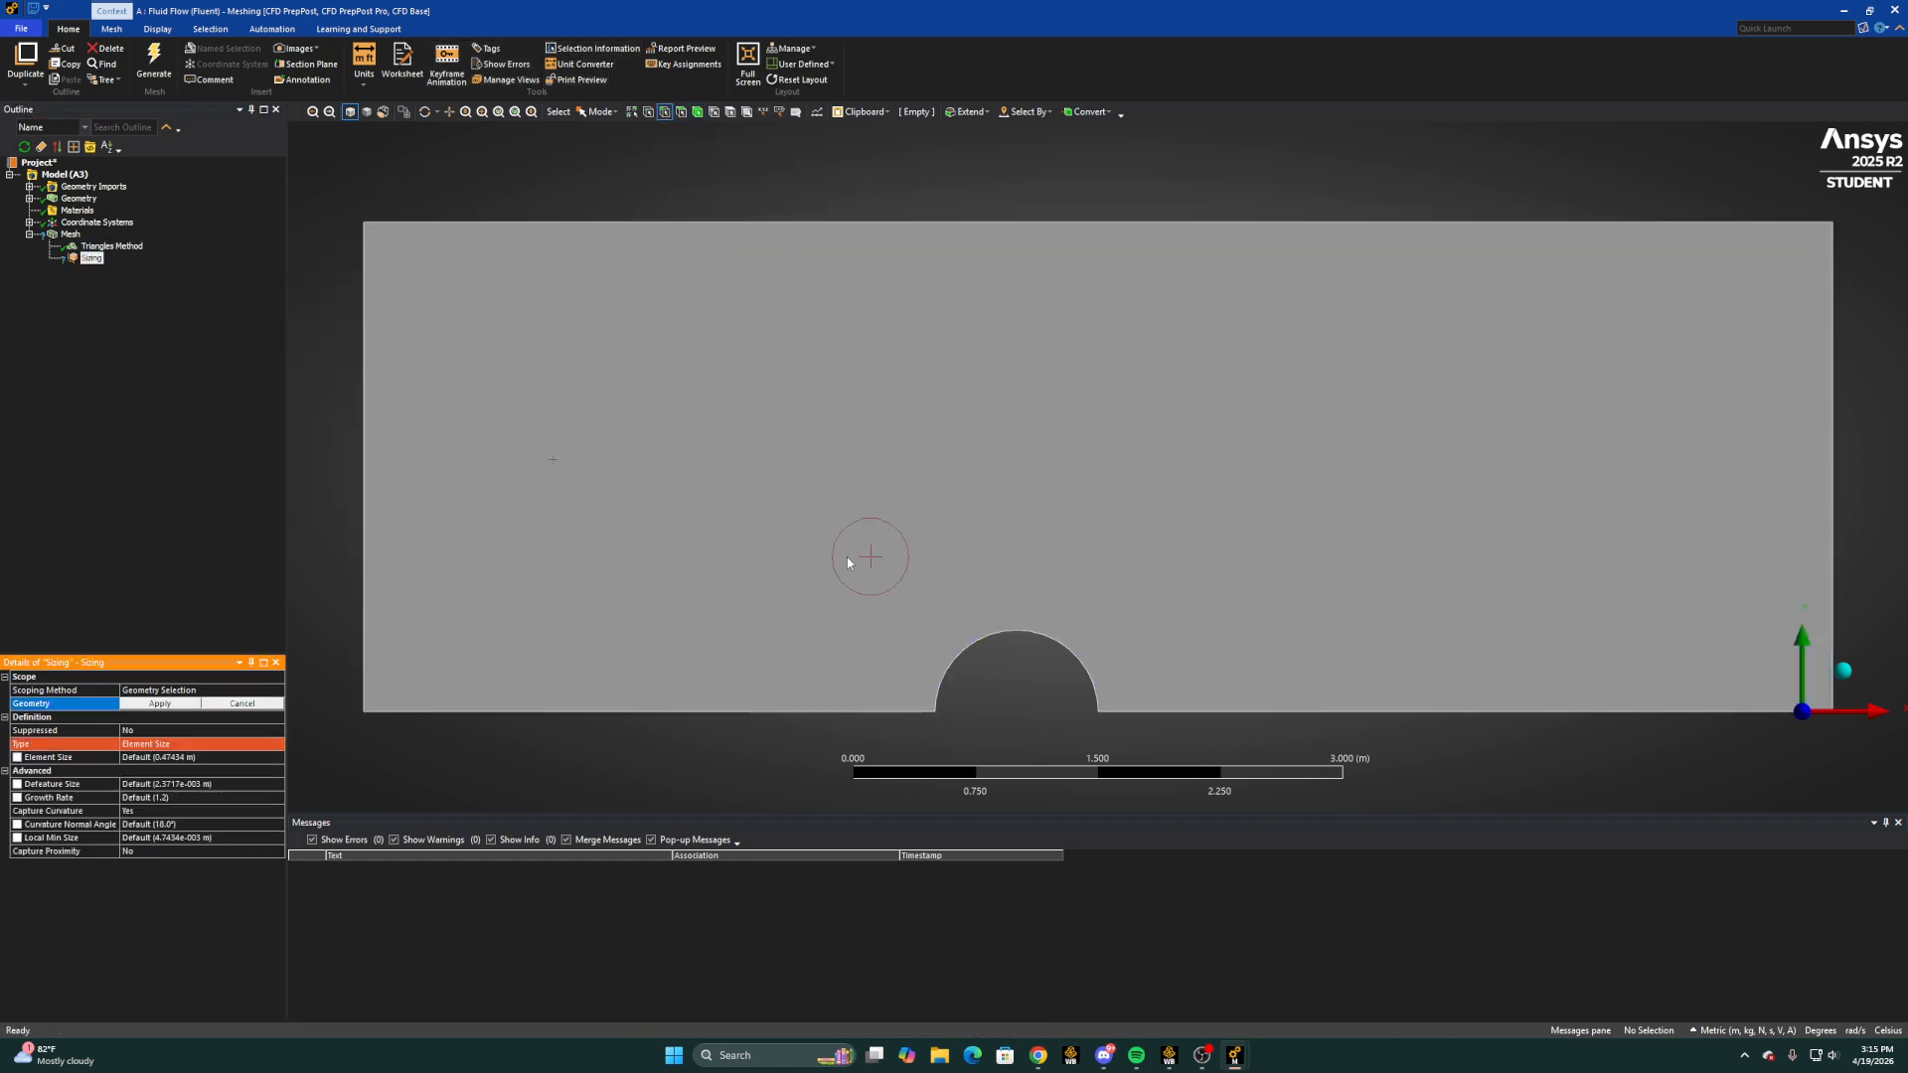
{"action": "left_click", "coordinate": [1051, 637]}
{"action": "left_click", "coordinate": [149, 704]}
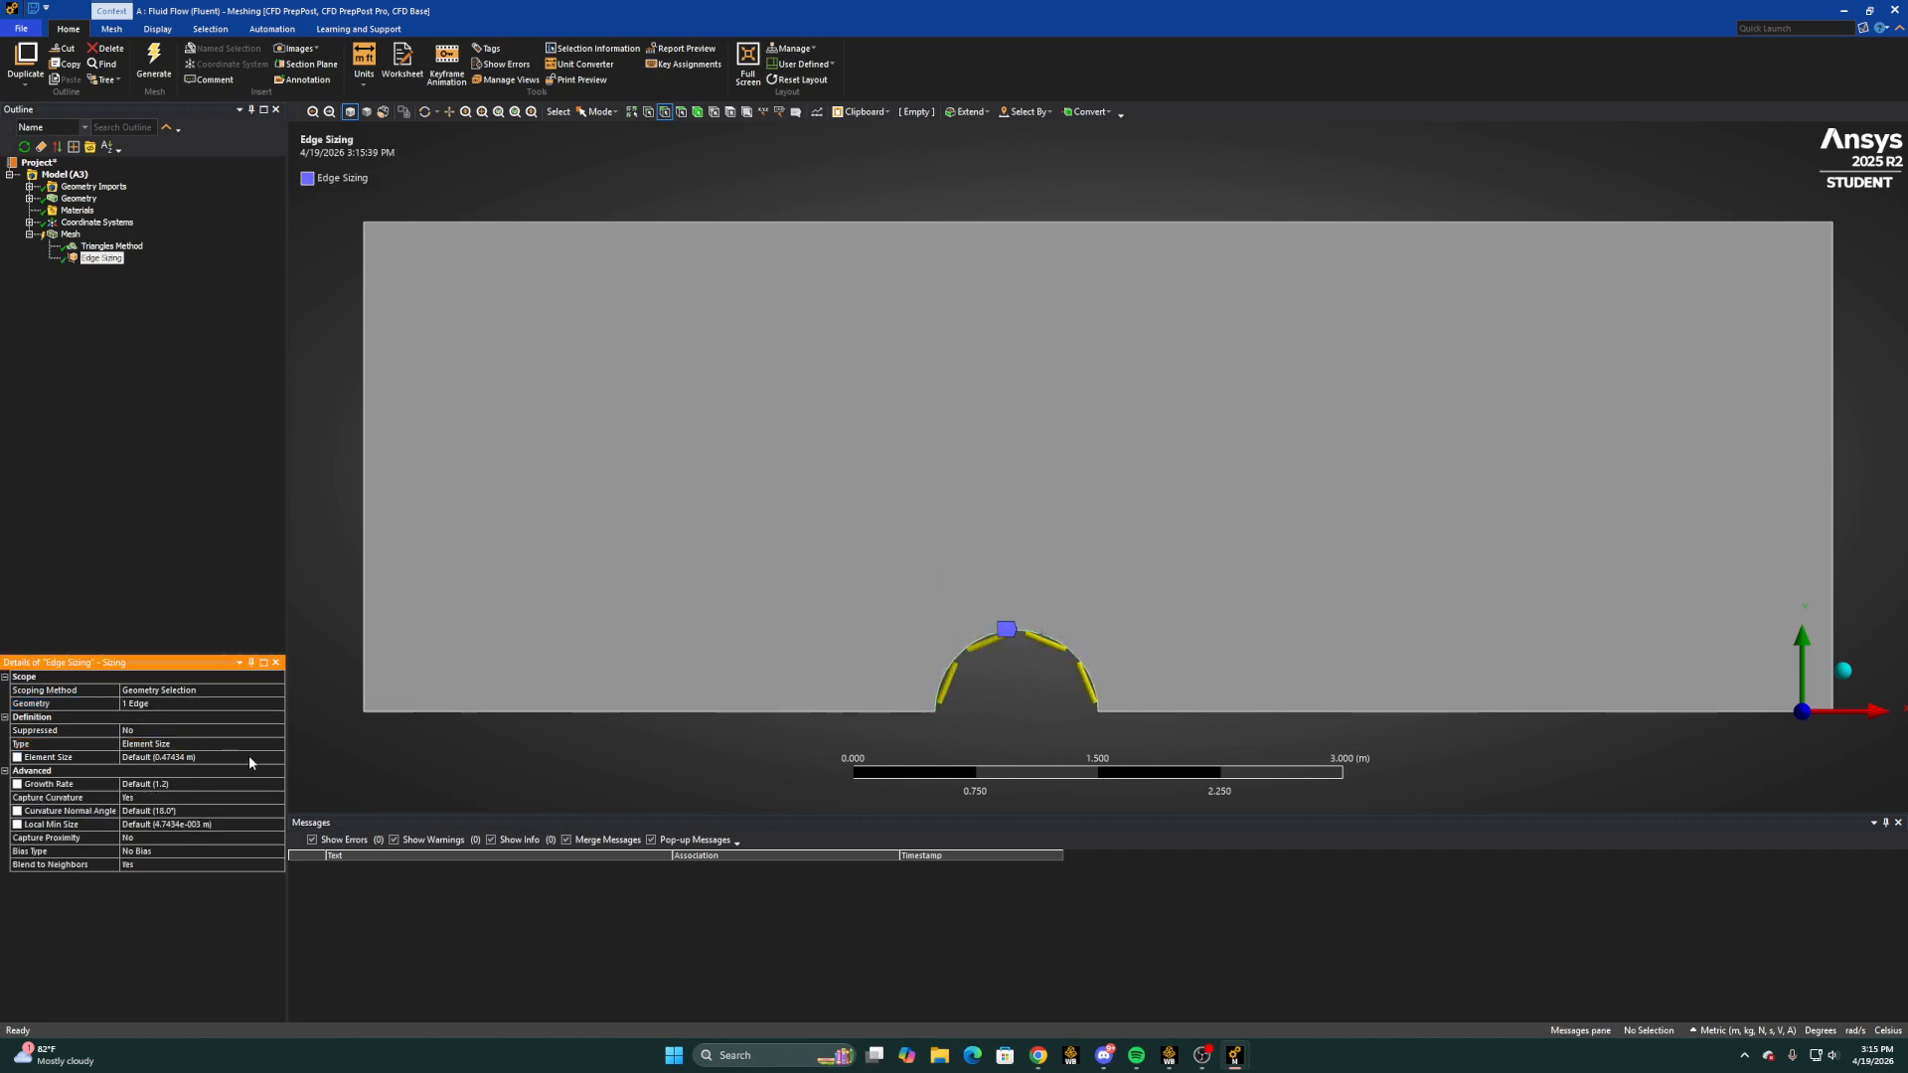
Define the cylinder's edge sizing by Number of Divisions and set it to 100
{"action": "left_click", "coordinate": [277, 744]}
{"action": "left_click", "coordinate": [278, 744]}
{"action": "left_click", "coordinate": [199, 770]}
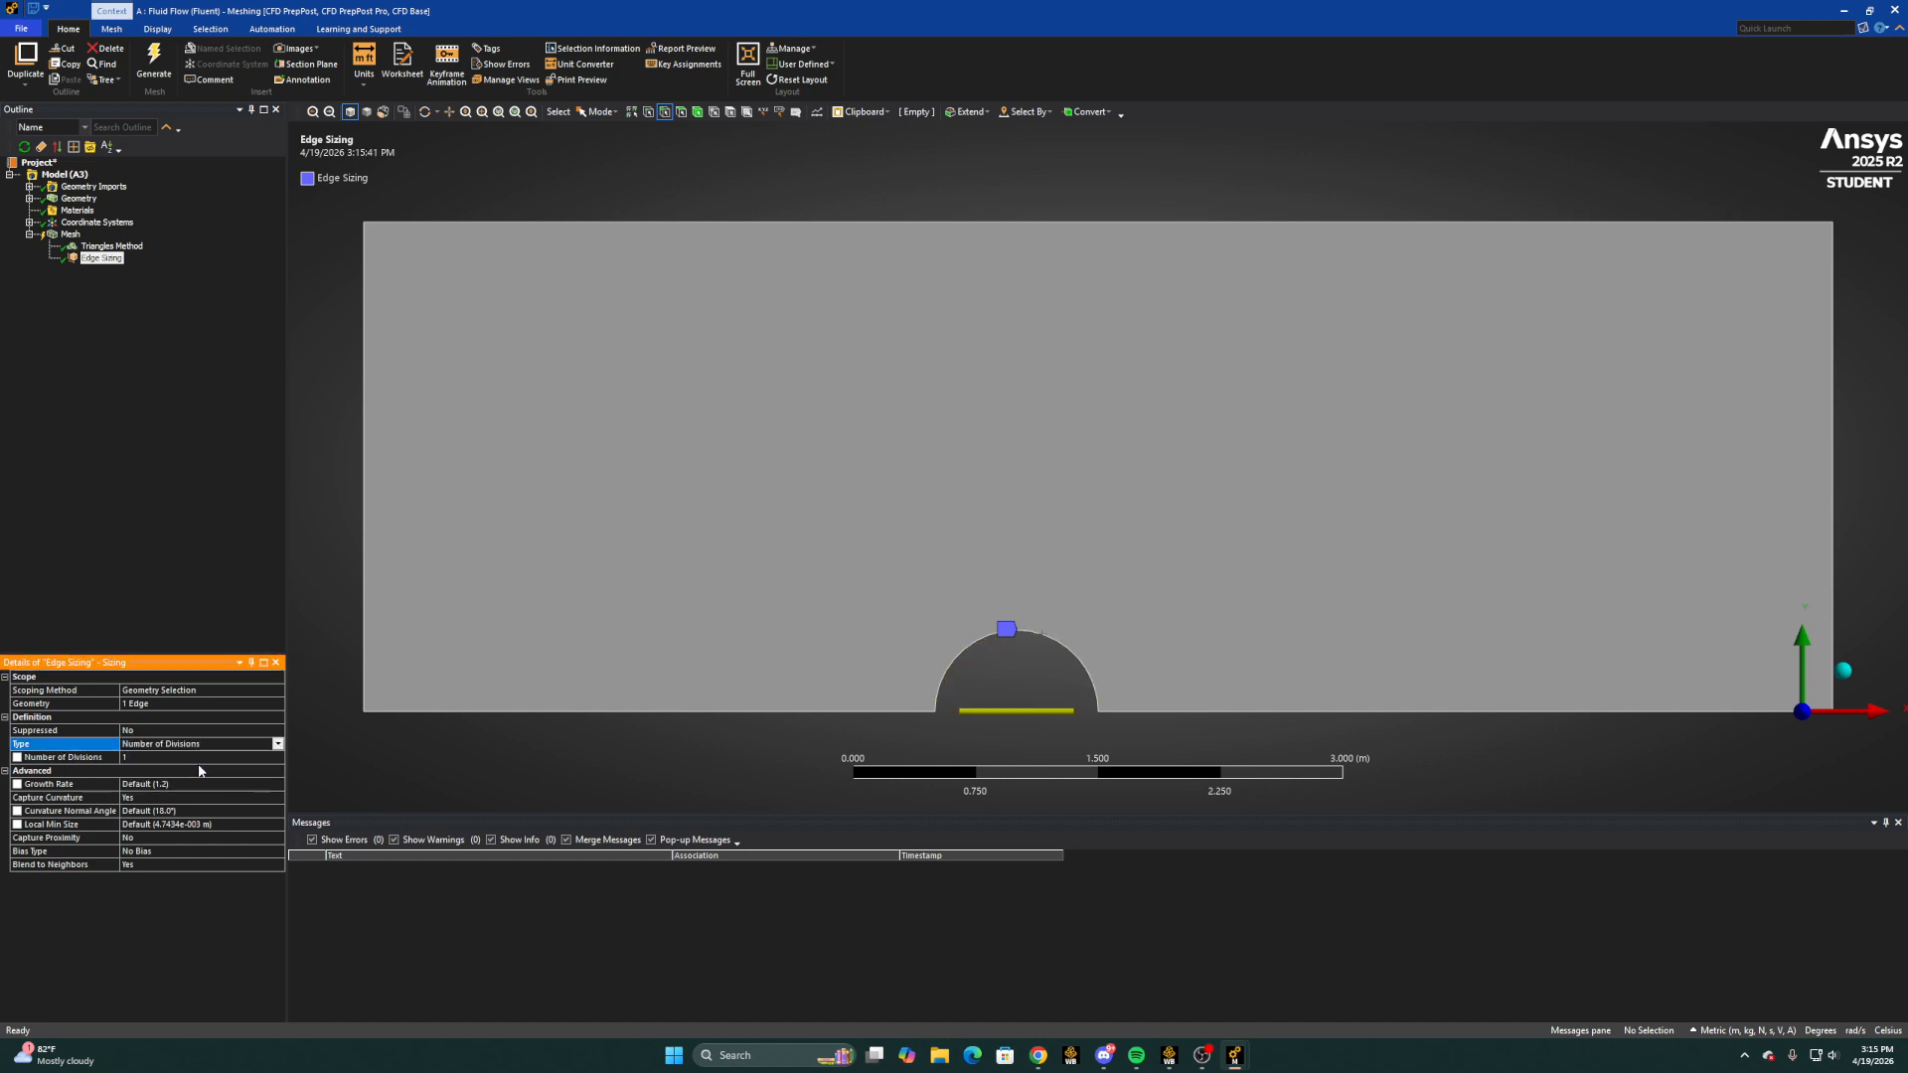
{"action": "left_click", "coordinate": [131, 758]}
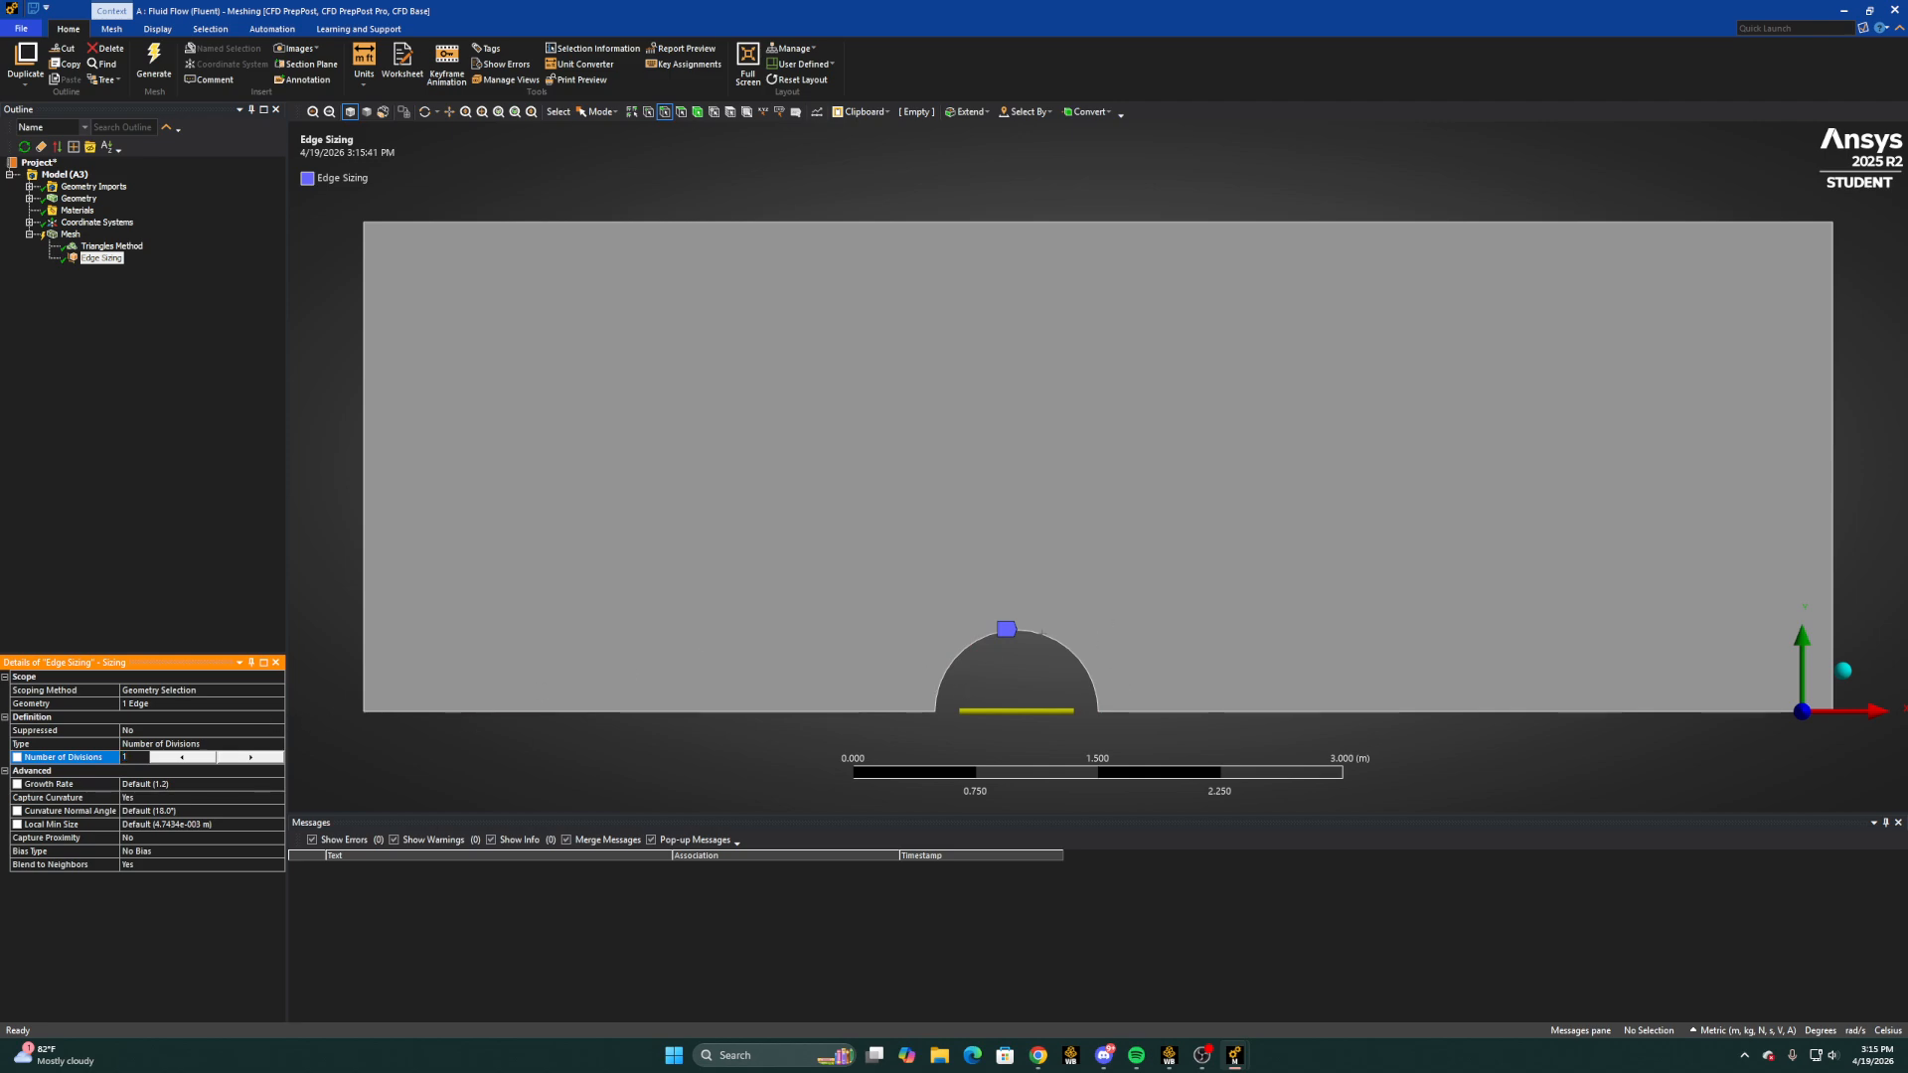
{"action": "key", "text": "Return"}
{"action": "scroll", "coordinate": [1060, 710], "scroll_direction": "up", "scroll_amount": 6}
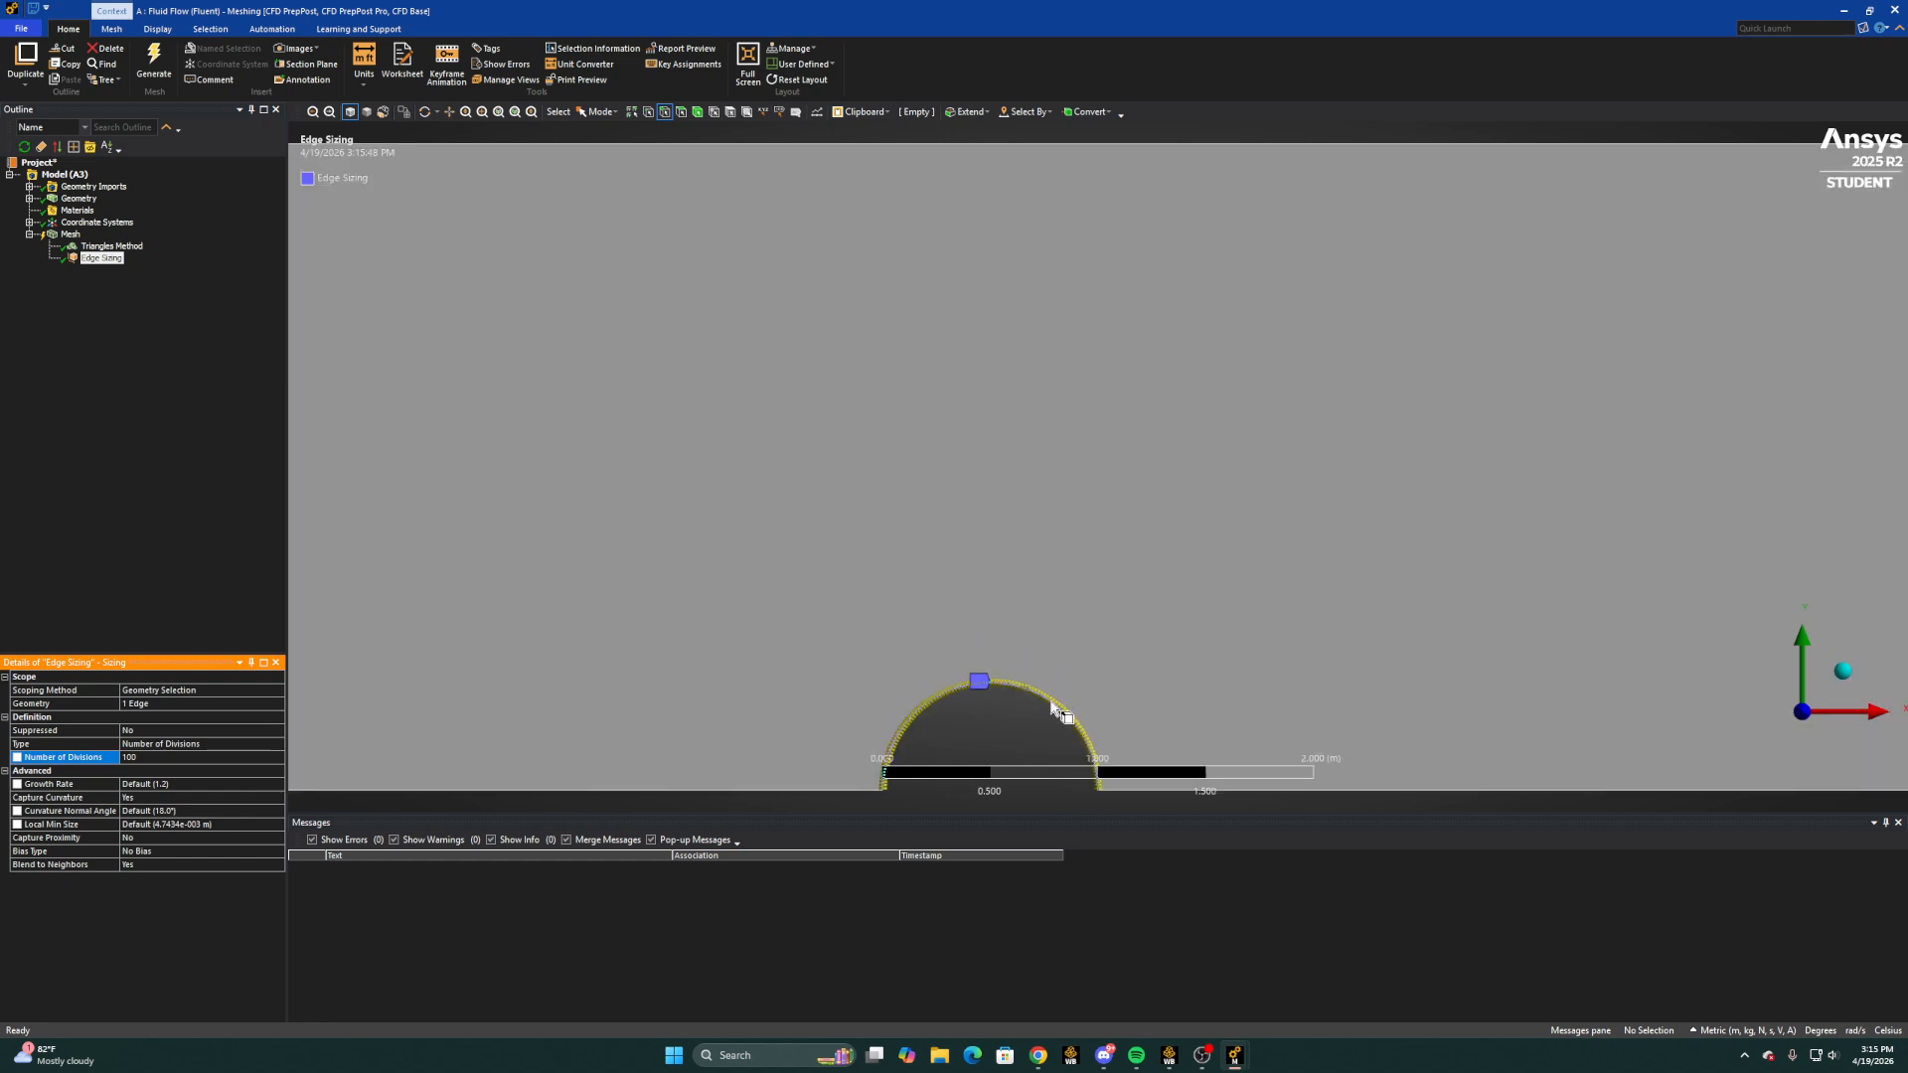
{"action": "scroll", "coordinate": [986, 685], "scroll_direction": "down", "scroll_amount": 5}
{"action": "scroll", "coordinate": [1051, 719], "scroll_direction": "up", "scroll_amount": 1}
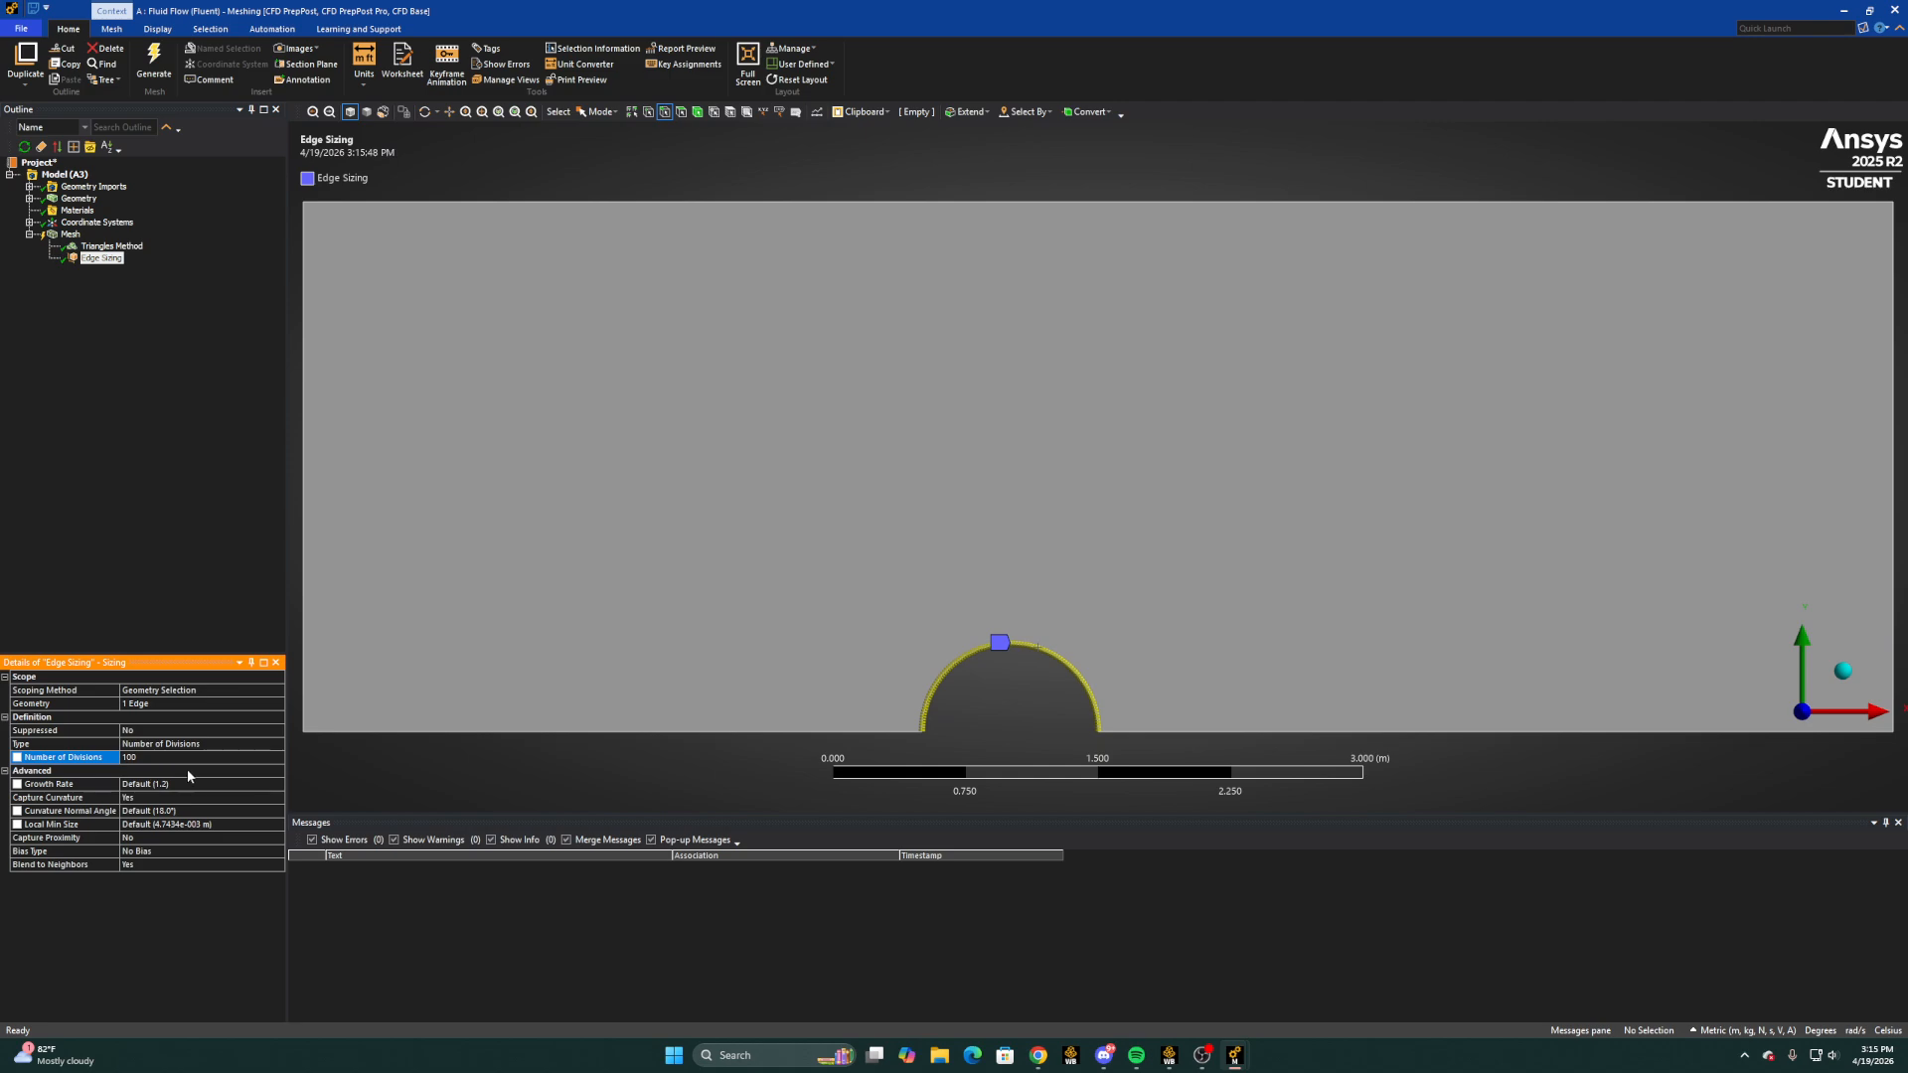
Set the edge sizing's Capture Curvature to No, Behavior to Hard and Blend to Neighbors to No
{"action": "left_click", "coordinate": [278, 800]}
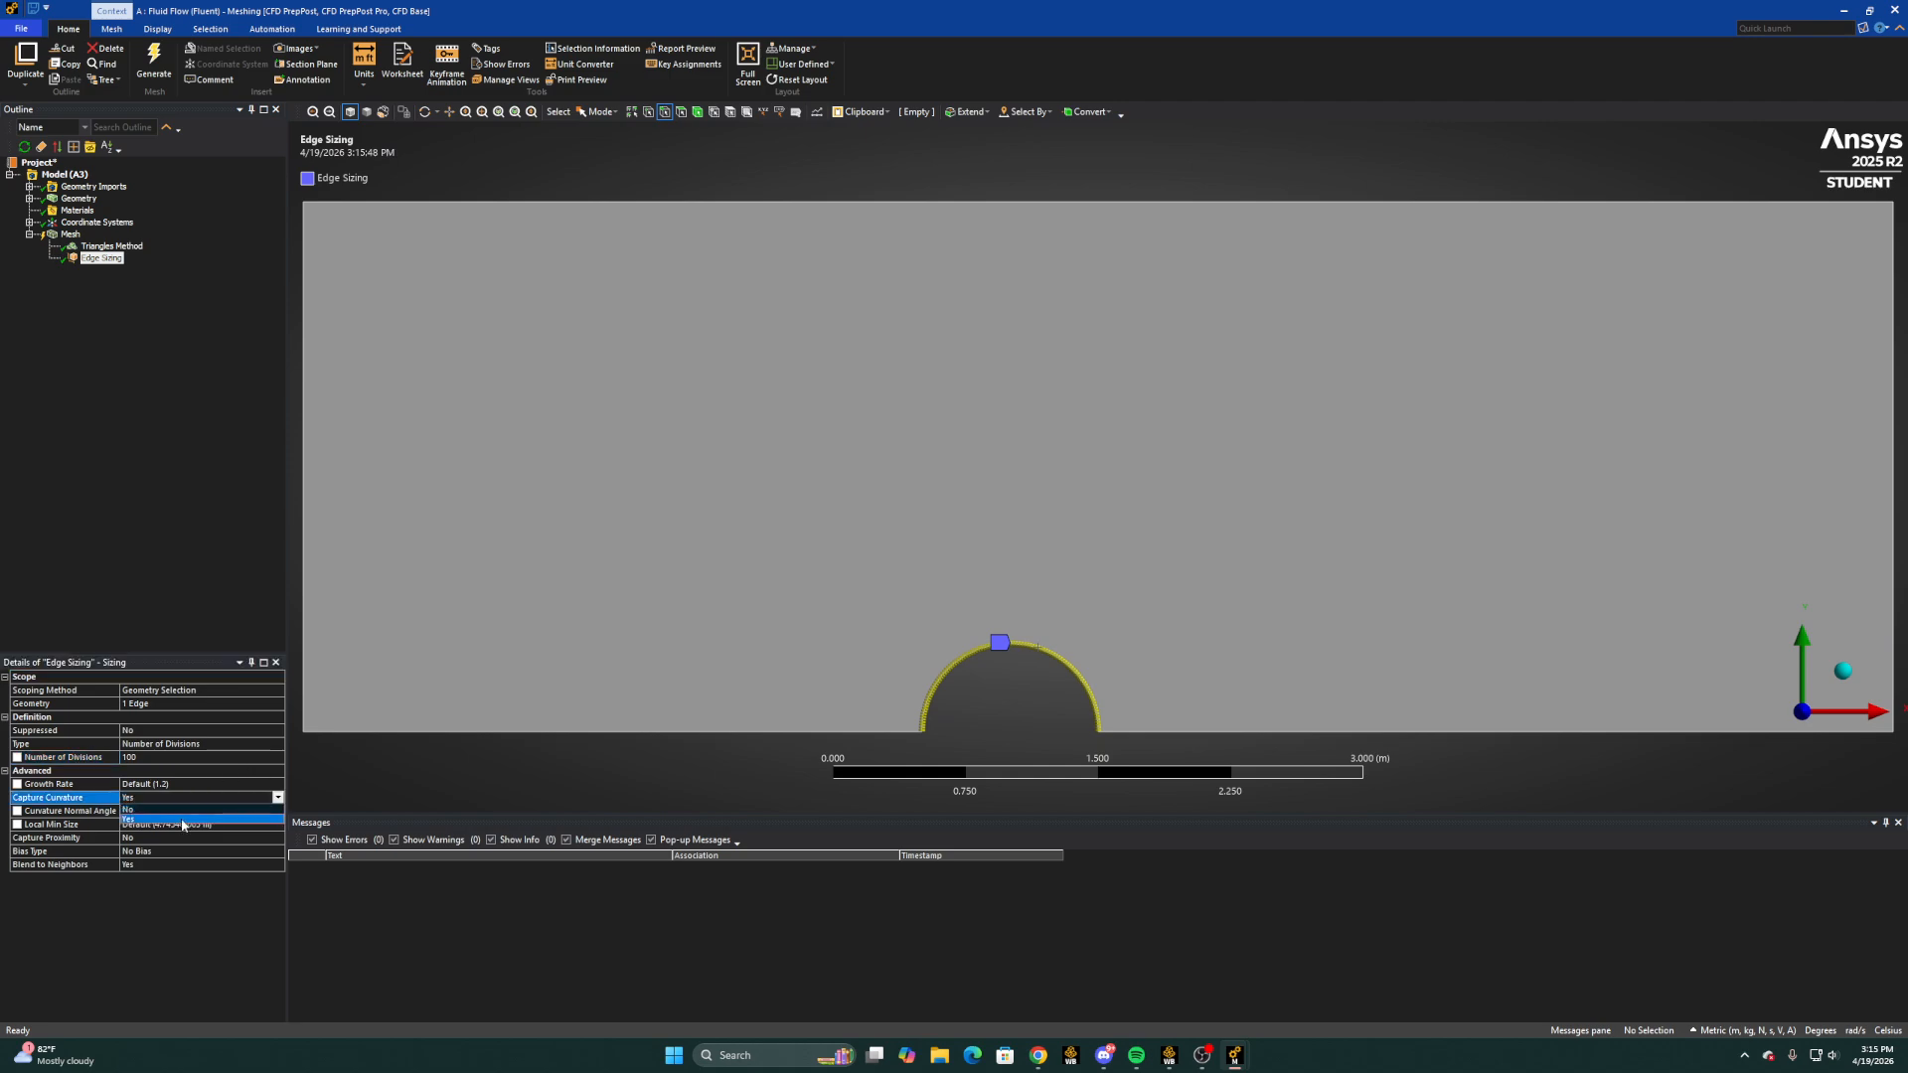
{"action": "left_click", "coordinate": [199, 821]}
{"action": "left_click", "coordinate": [278, 784]}
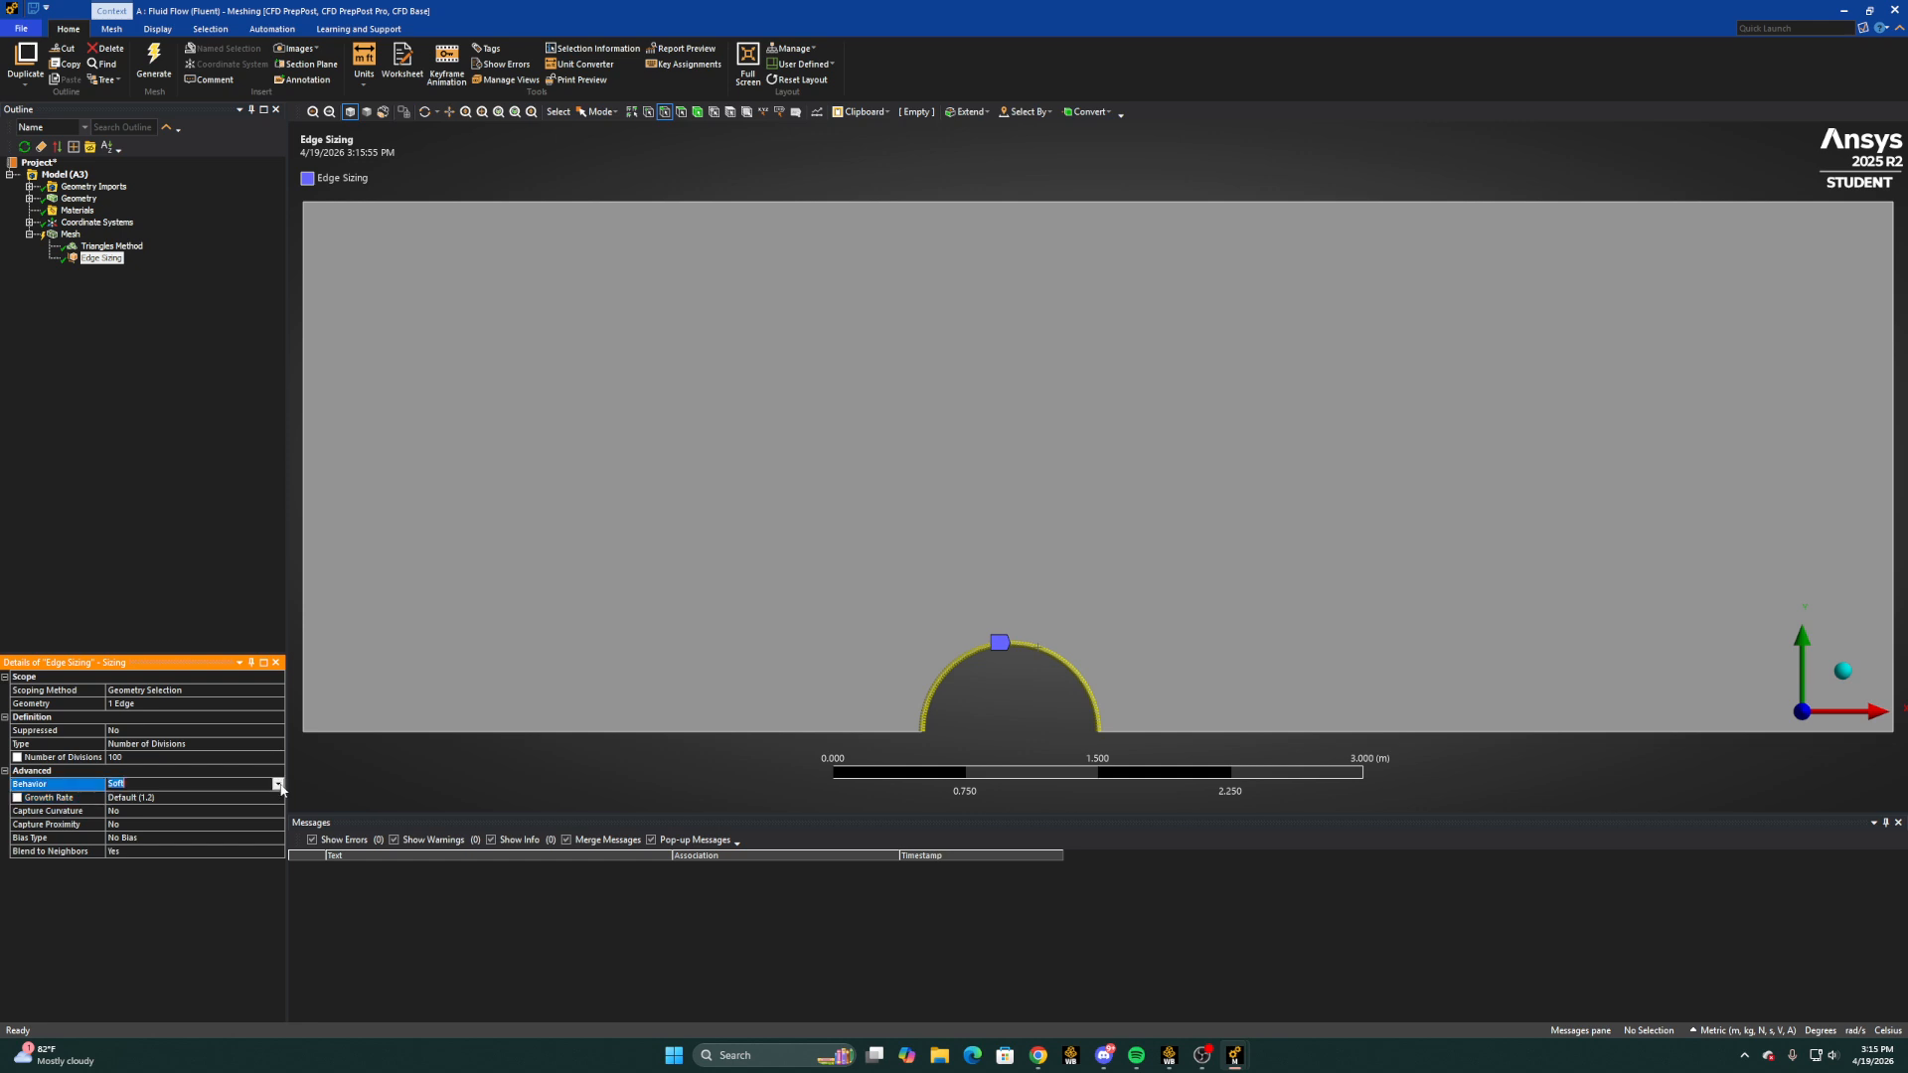
{"action": "left_click", "coordinate": [189, 812]}
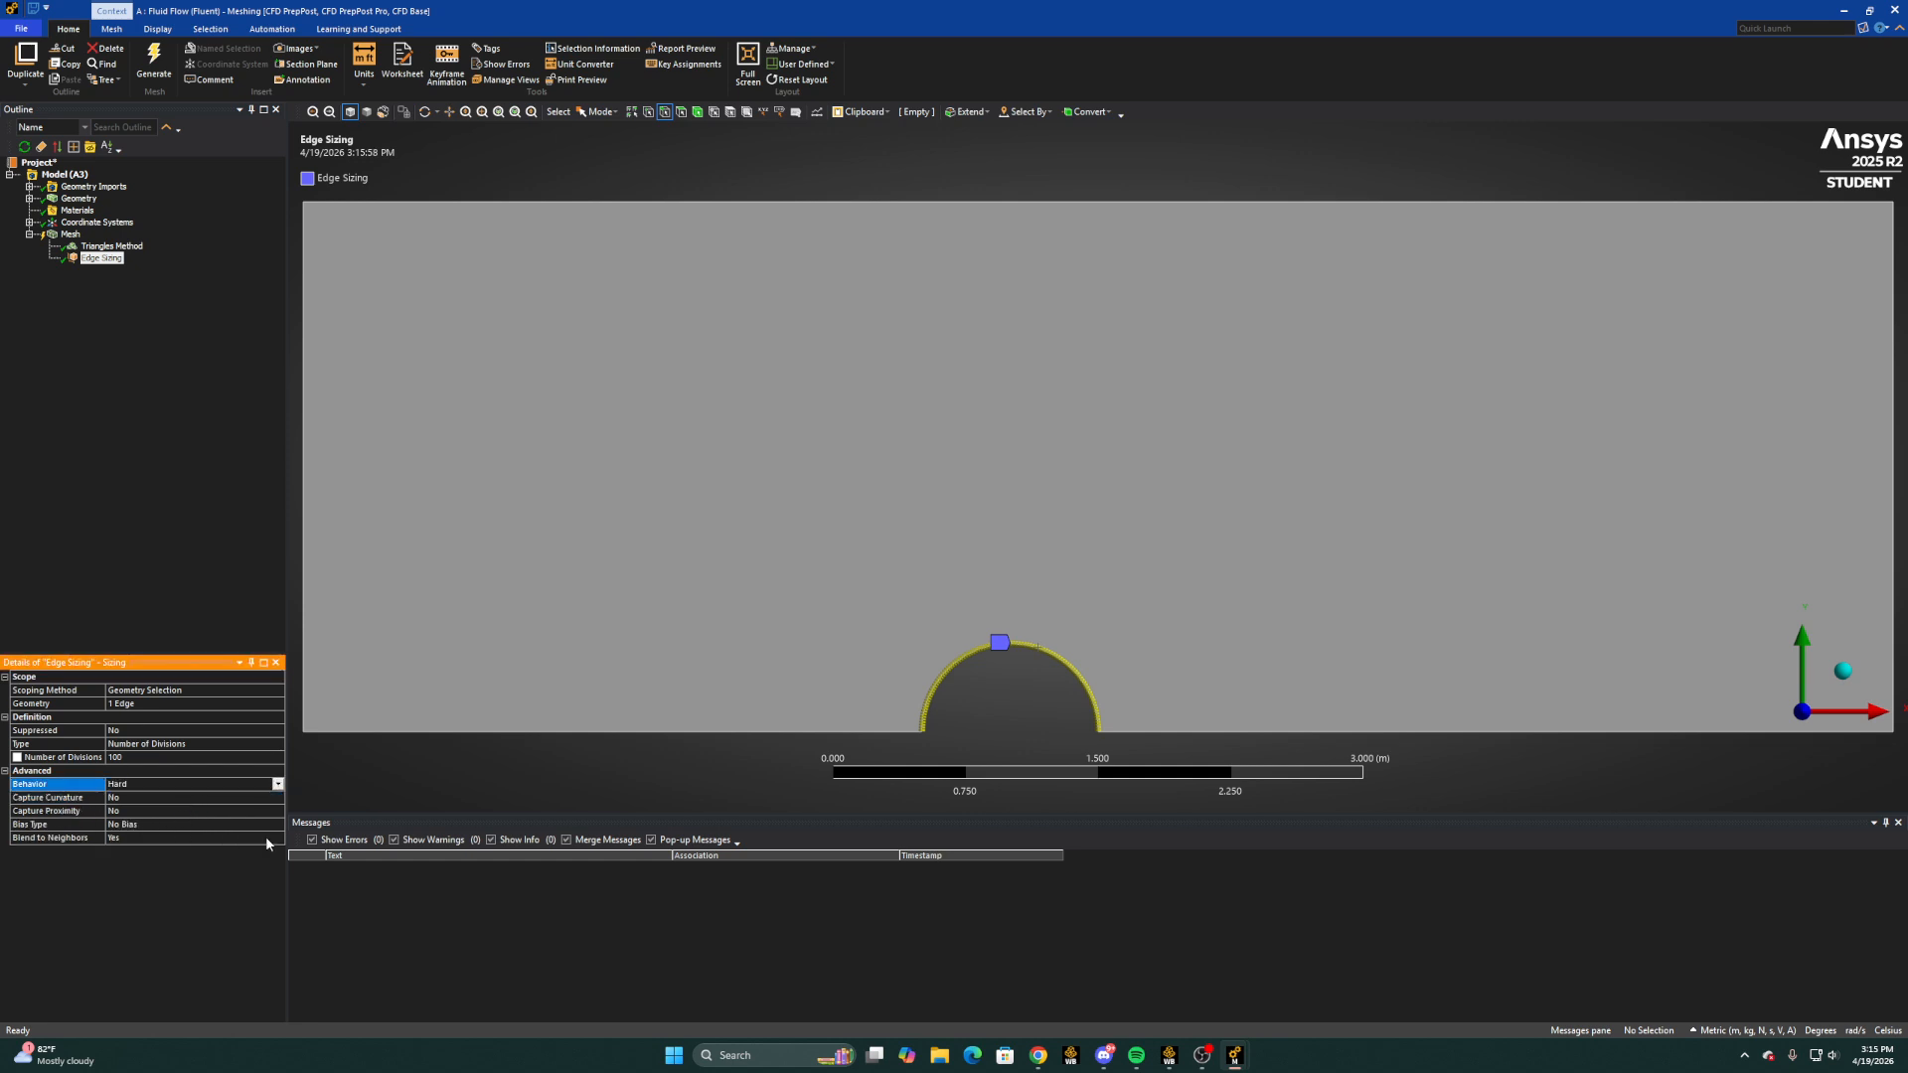
{"action": "left_click", "coordinate": [266, 843]}
{"action": "left_click", "coordinate": [278, 838]}
{"action": "left_click", "coordinate": [189, 850]}
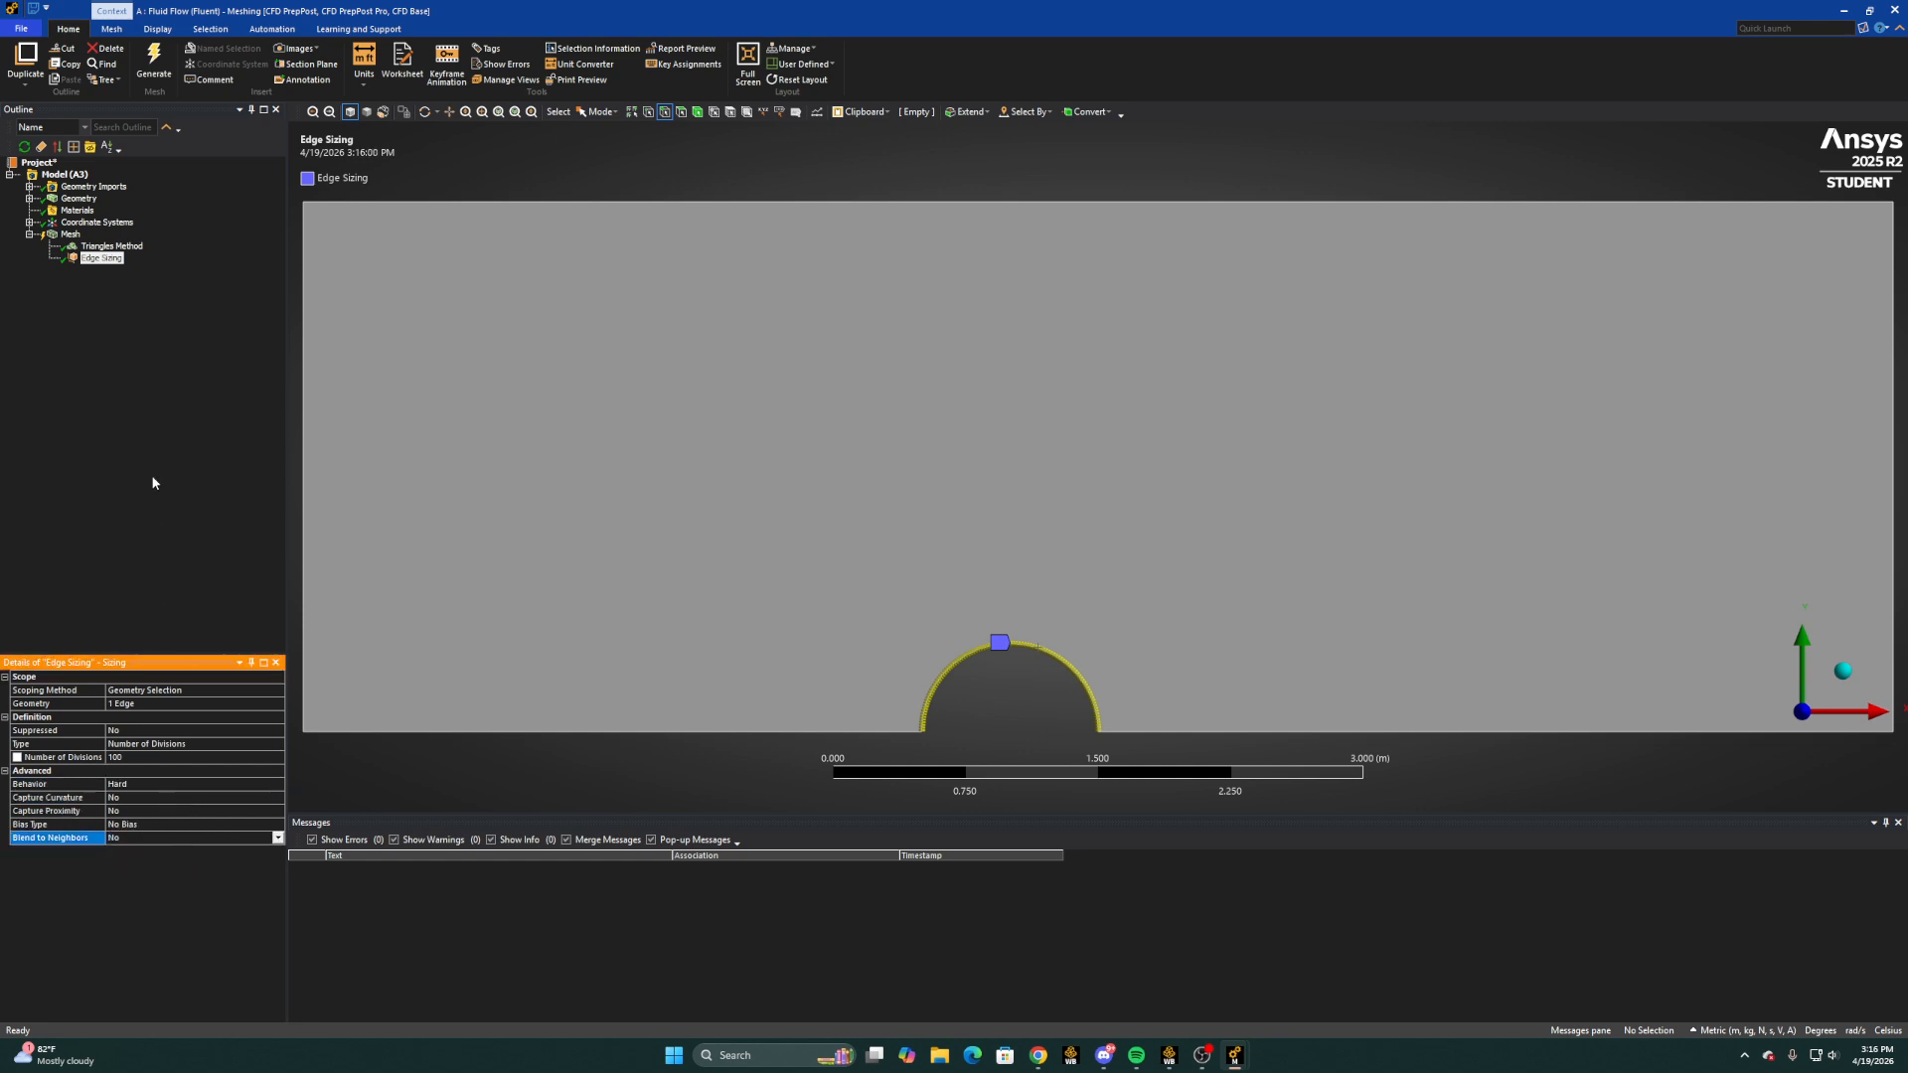
{"action": "left_click", "coordinate": [131, 474]}
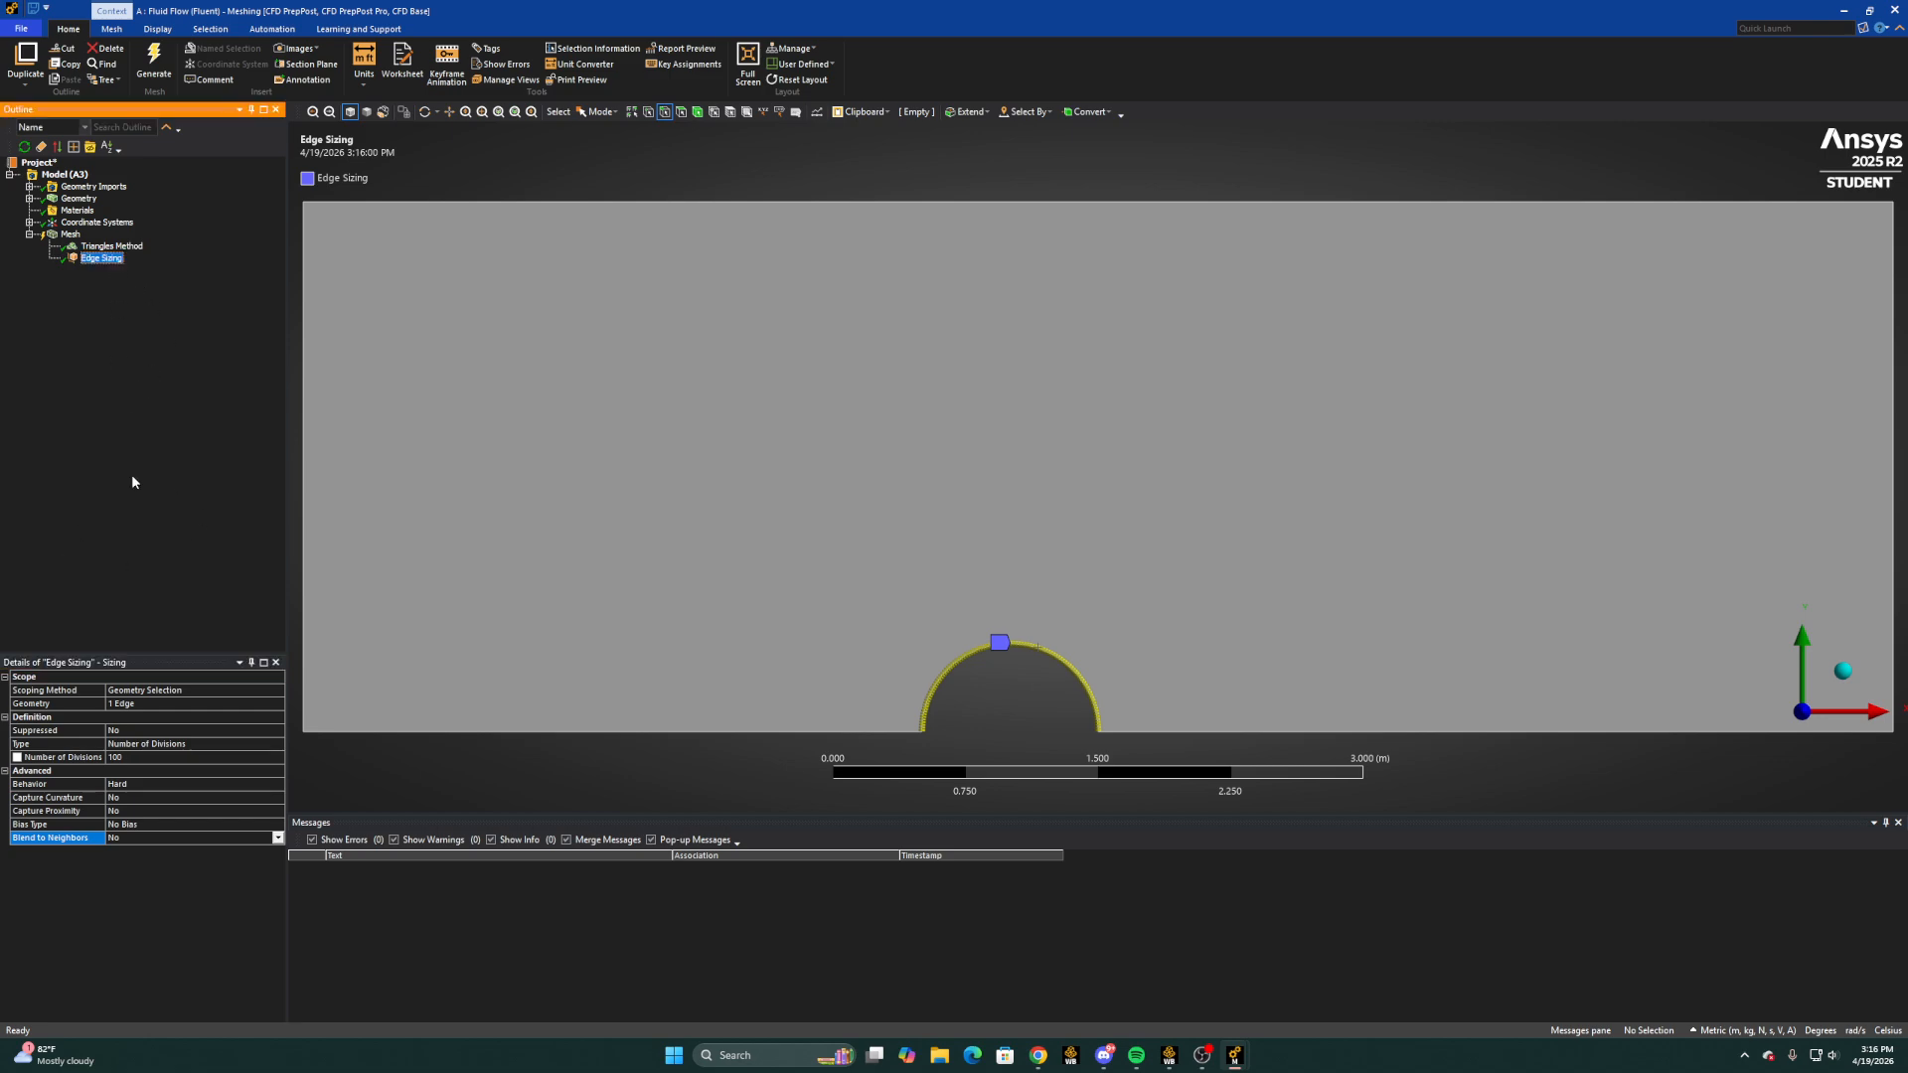
Insert a mesh inflation scoped to the flow domain face
{"action": "right_click", "coordinate": [99, 259]}
{"action": "mouse_move", "coordinate": [153, 273]}
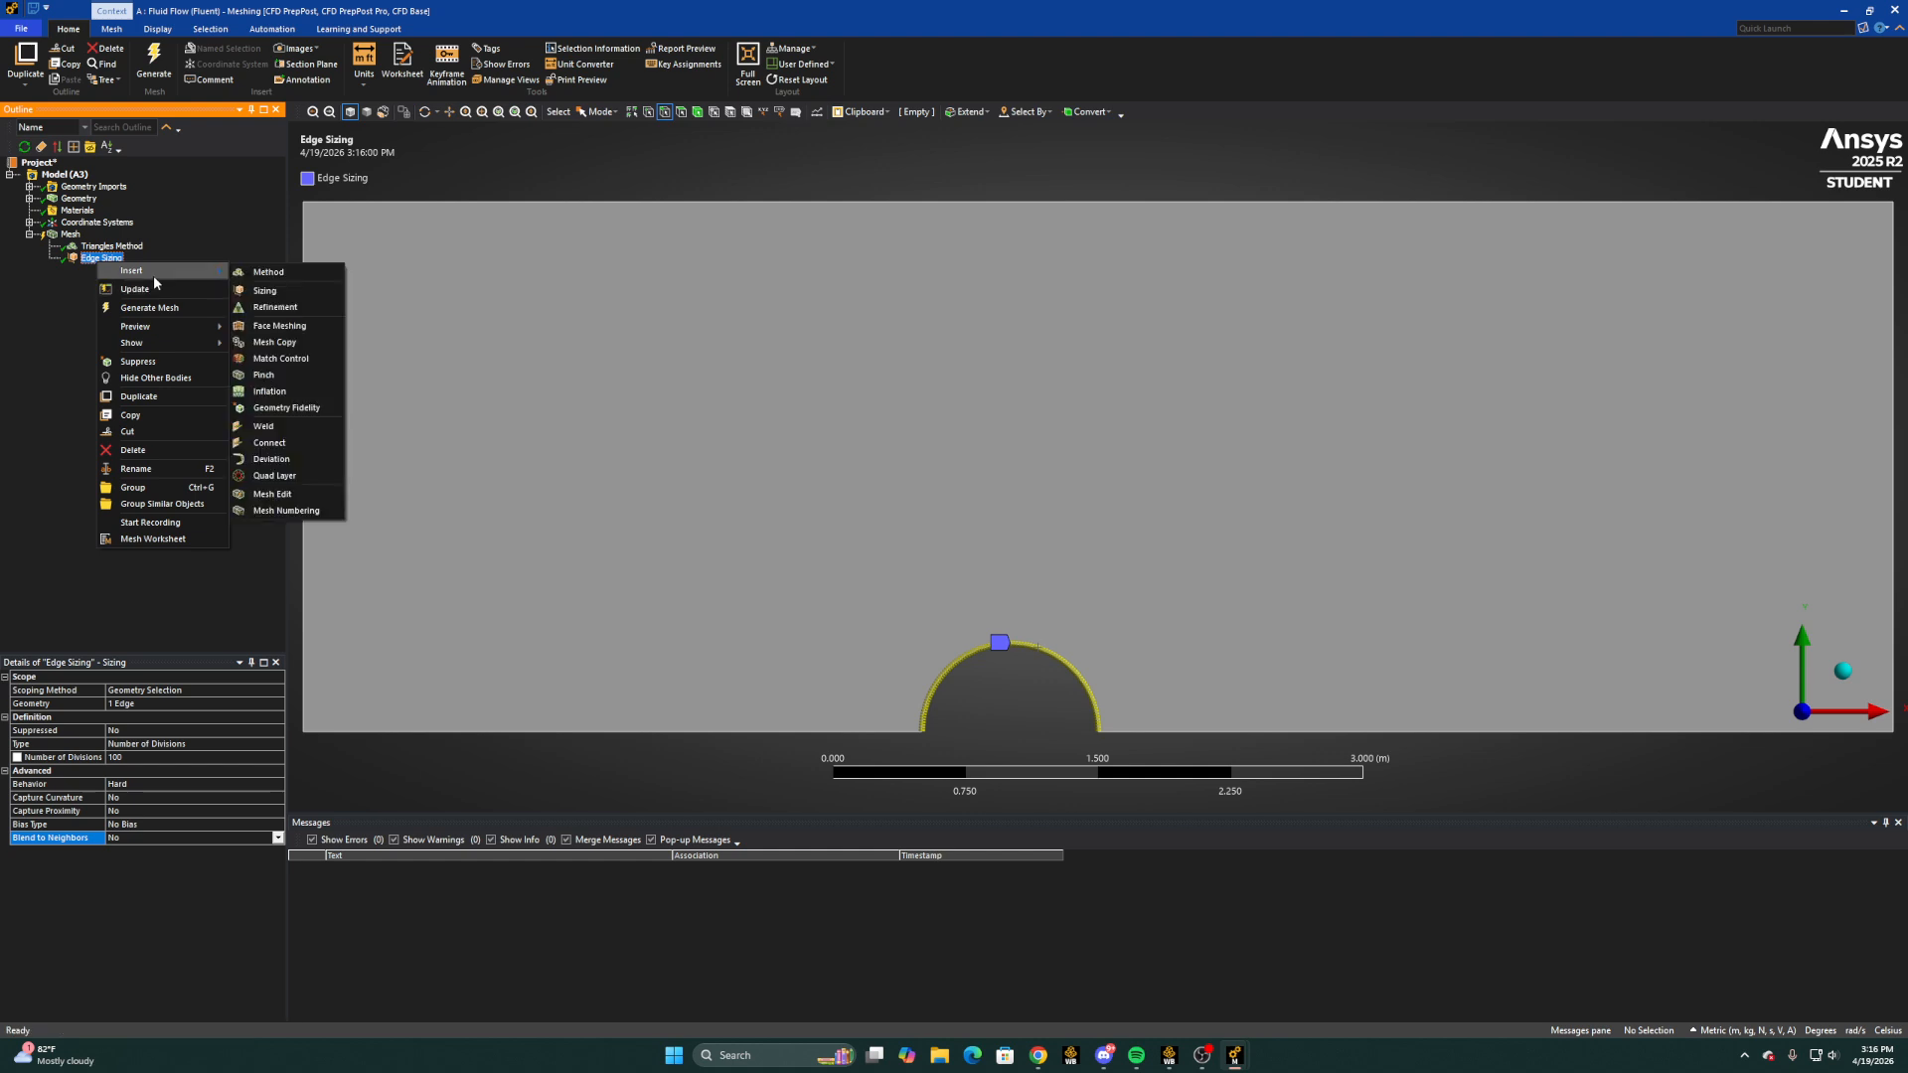
{"action": "left_click", "coordinate": [287, 393]}
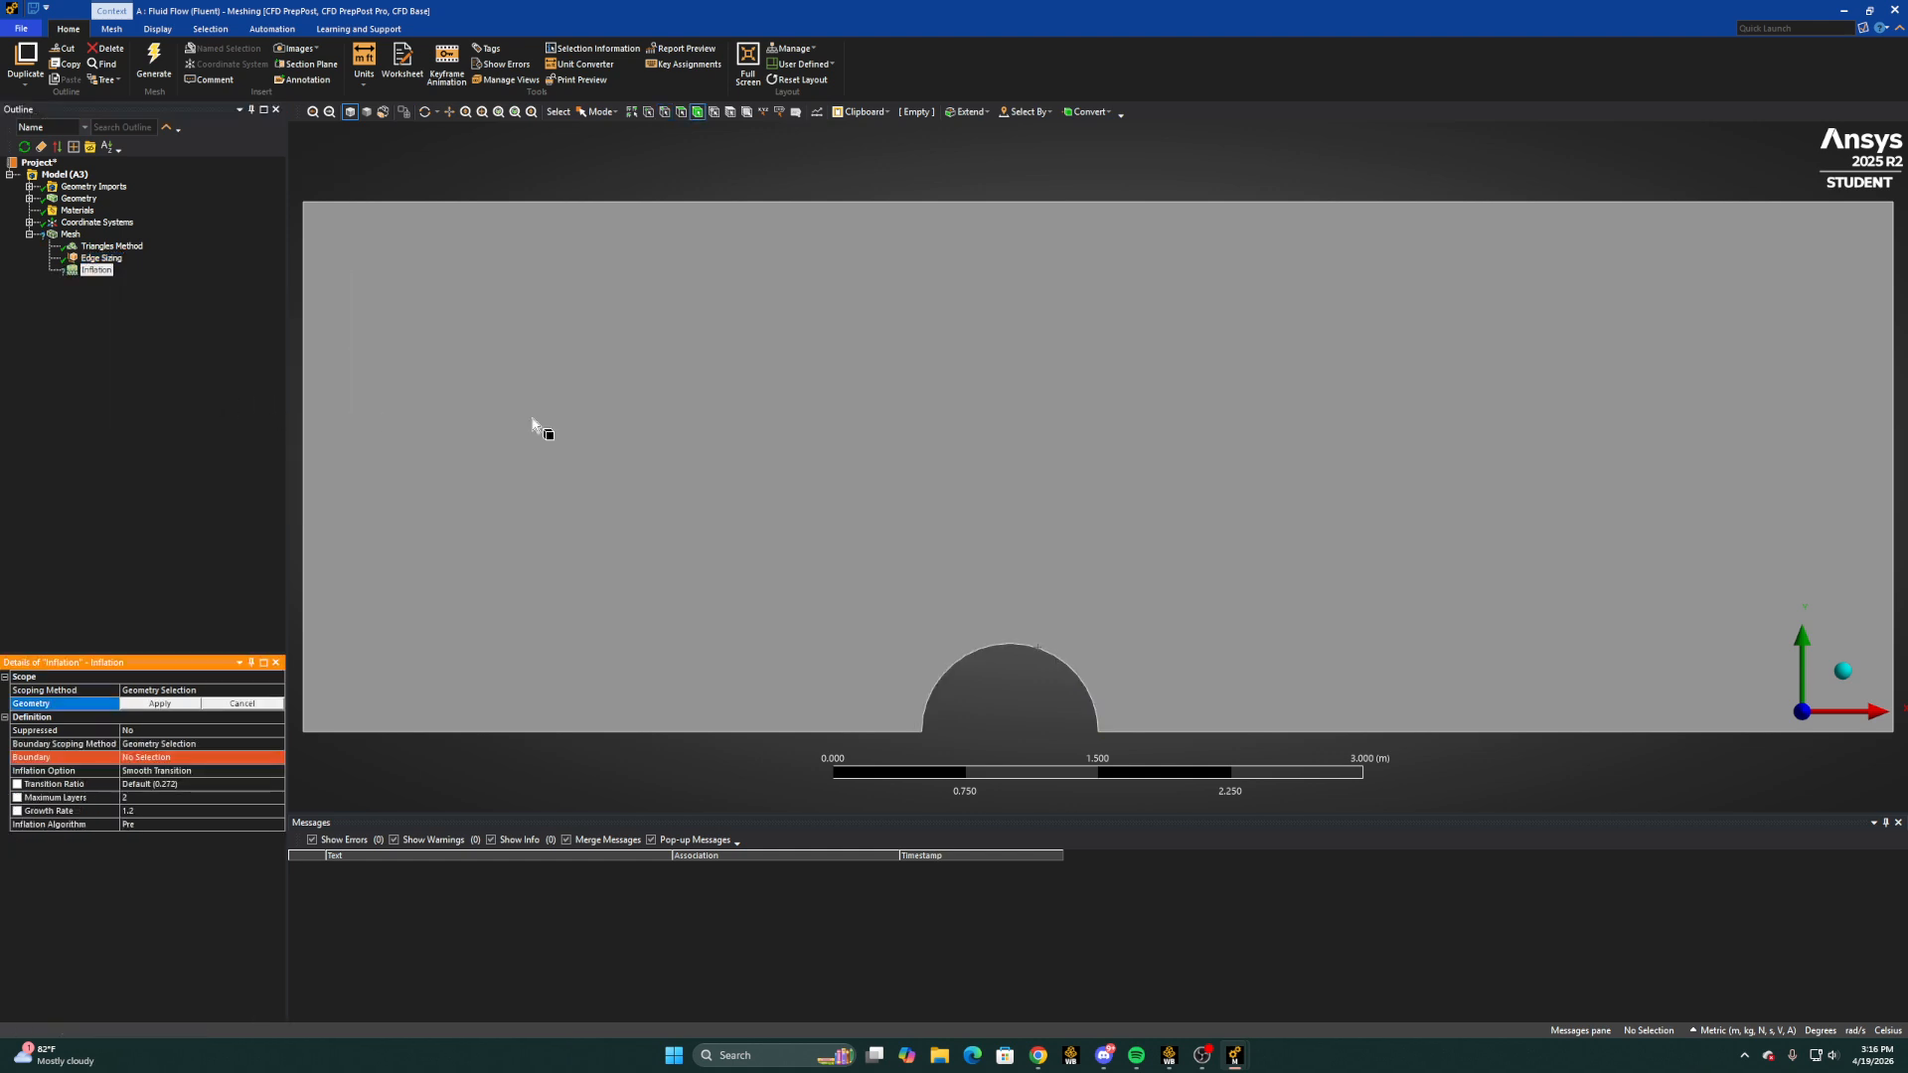
{"action": "left_click", "coordinate": [626, 424]}
{"action": "left_click", "coordinate": [162, 704]}
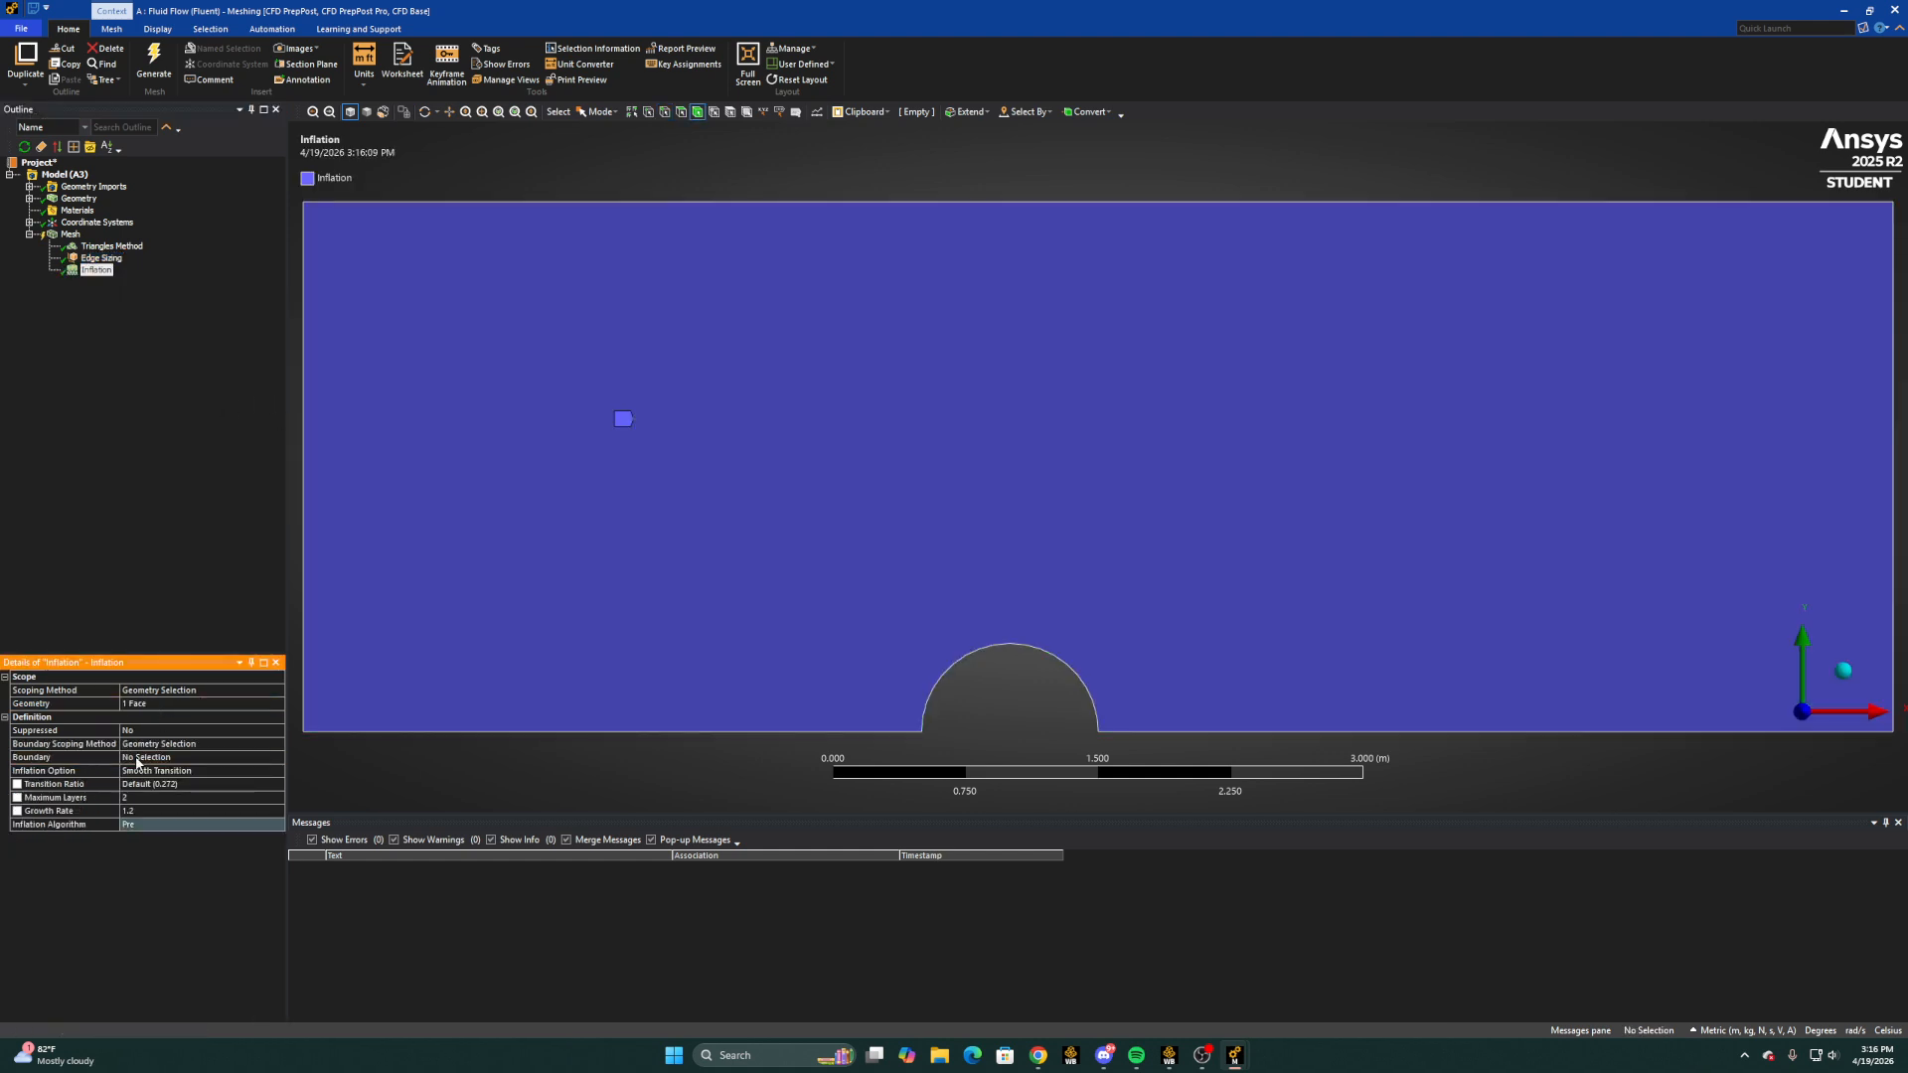
Set the inflation's option to First Layer Thickness with a first layer height of 0.03 m
{"action": "left_click", "coordinate": [183, 745]}
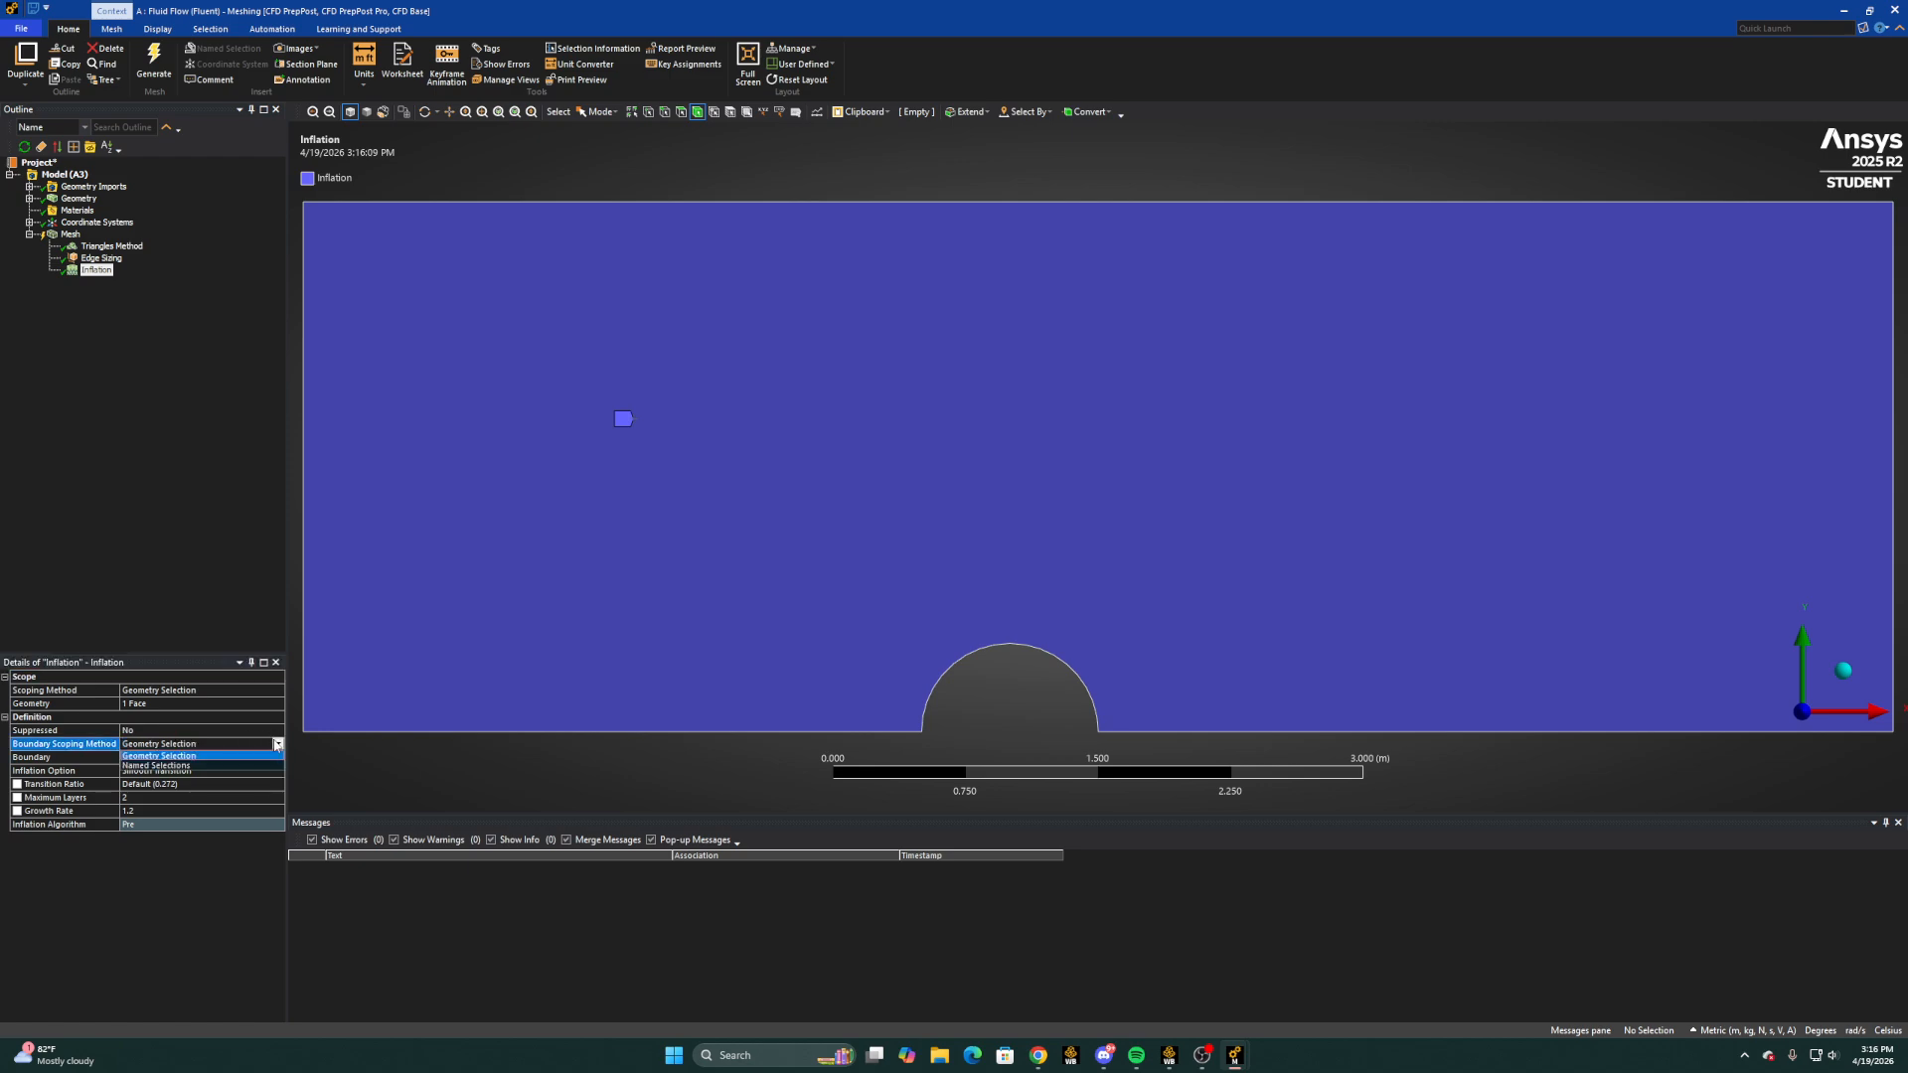
{"action": "left_click", "coordinate": [251, 758]}
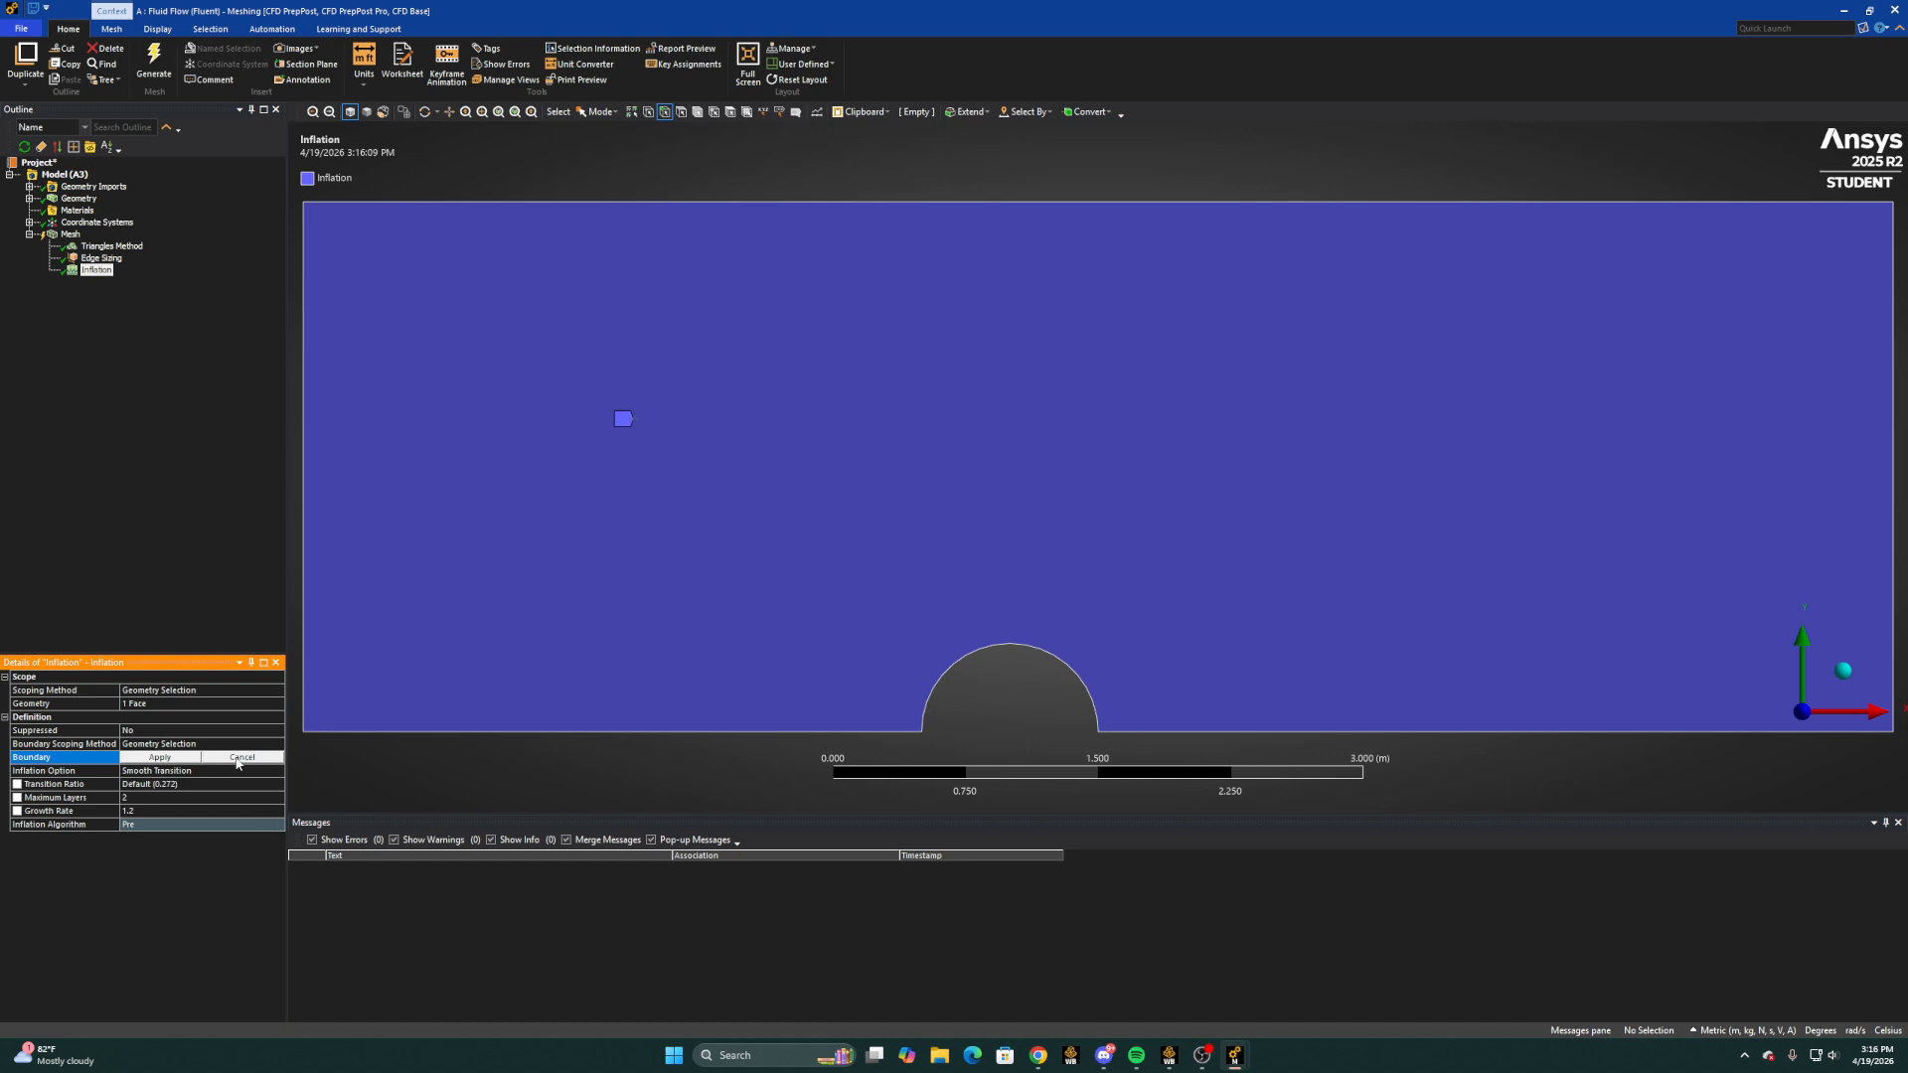
{"action": "left_click", "coordinate": [242, 758]}
{"action": "left_click", "coordinate": [276, 771]}
{"action": "left_click", "coordinate": [278, 771]}
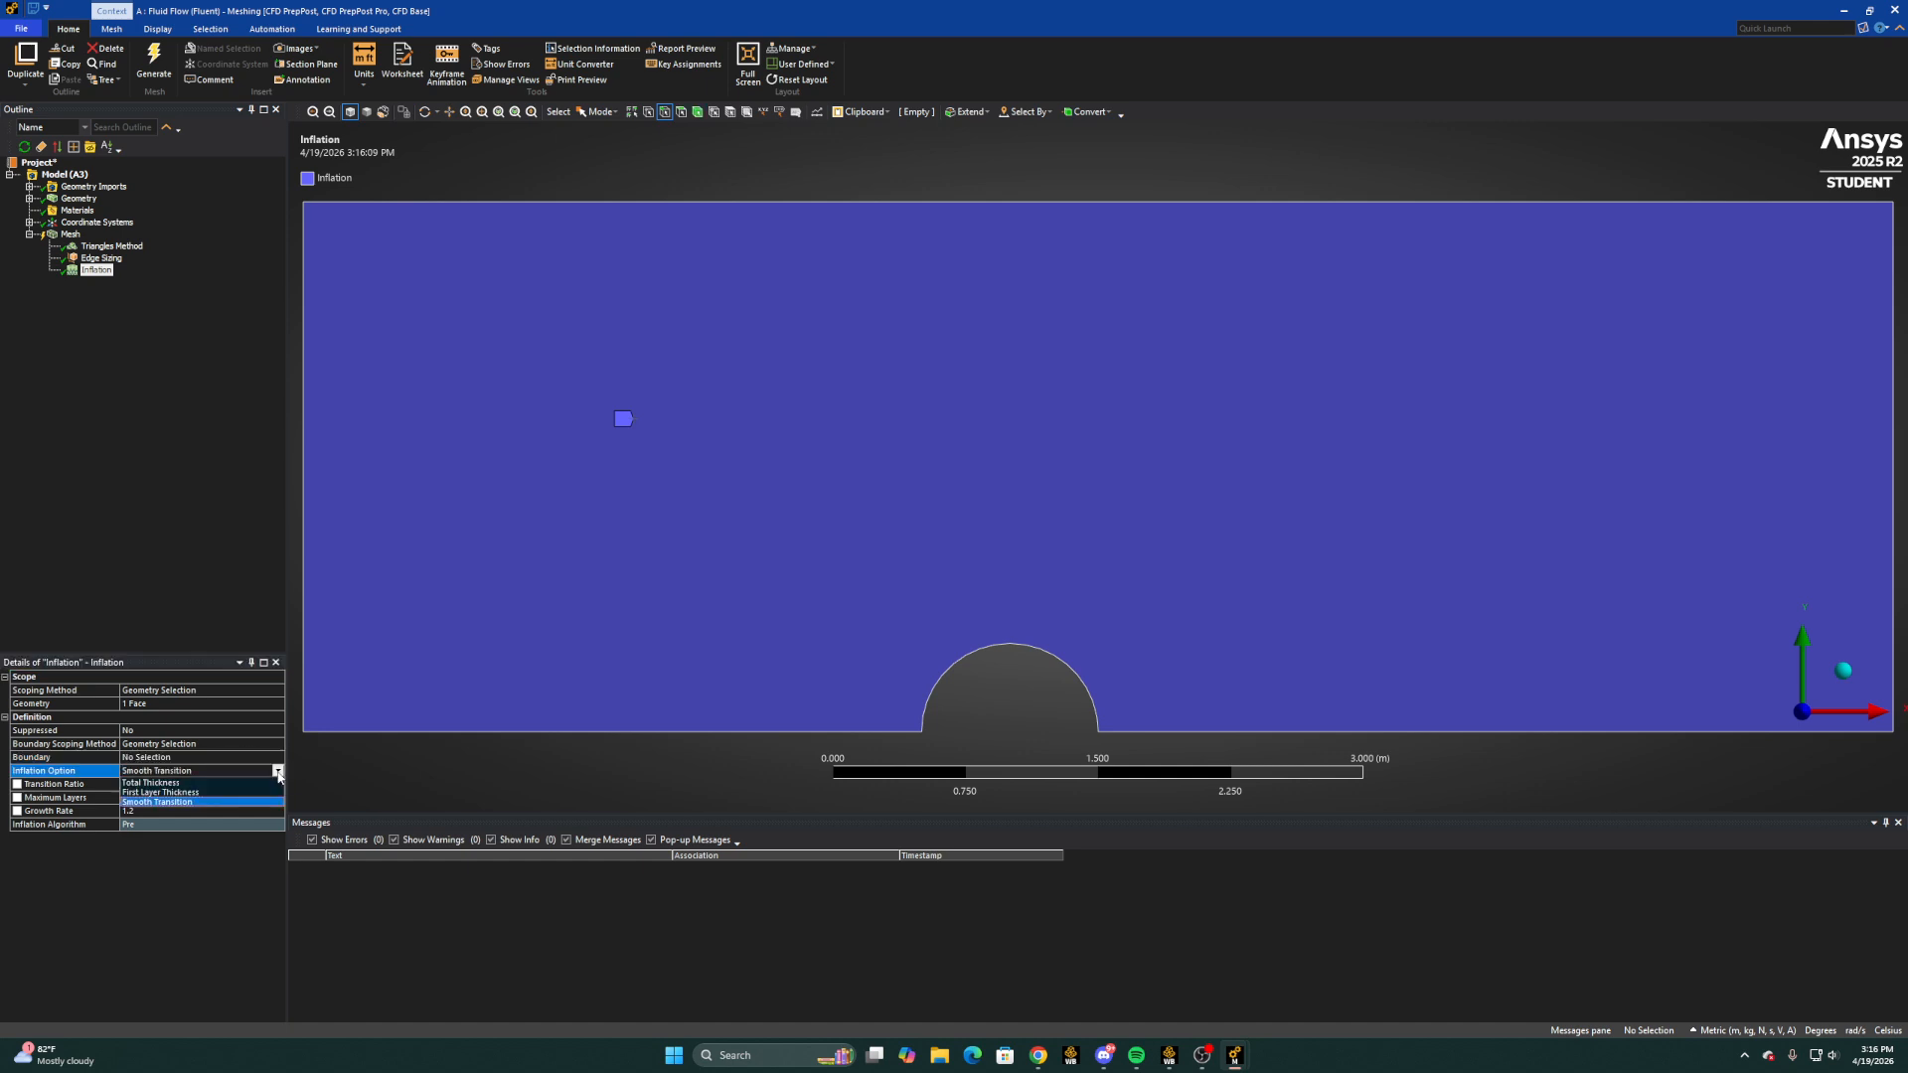
{"action": "left_click", "coordinate": [171, 792]}
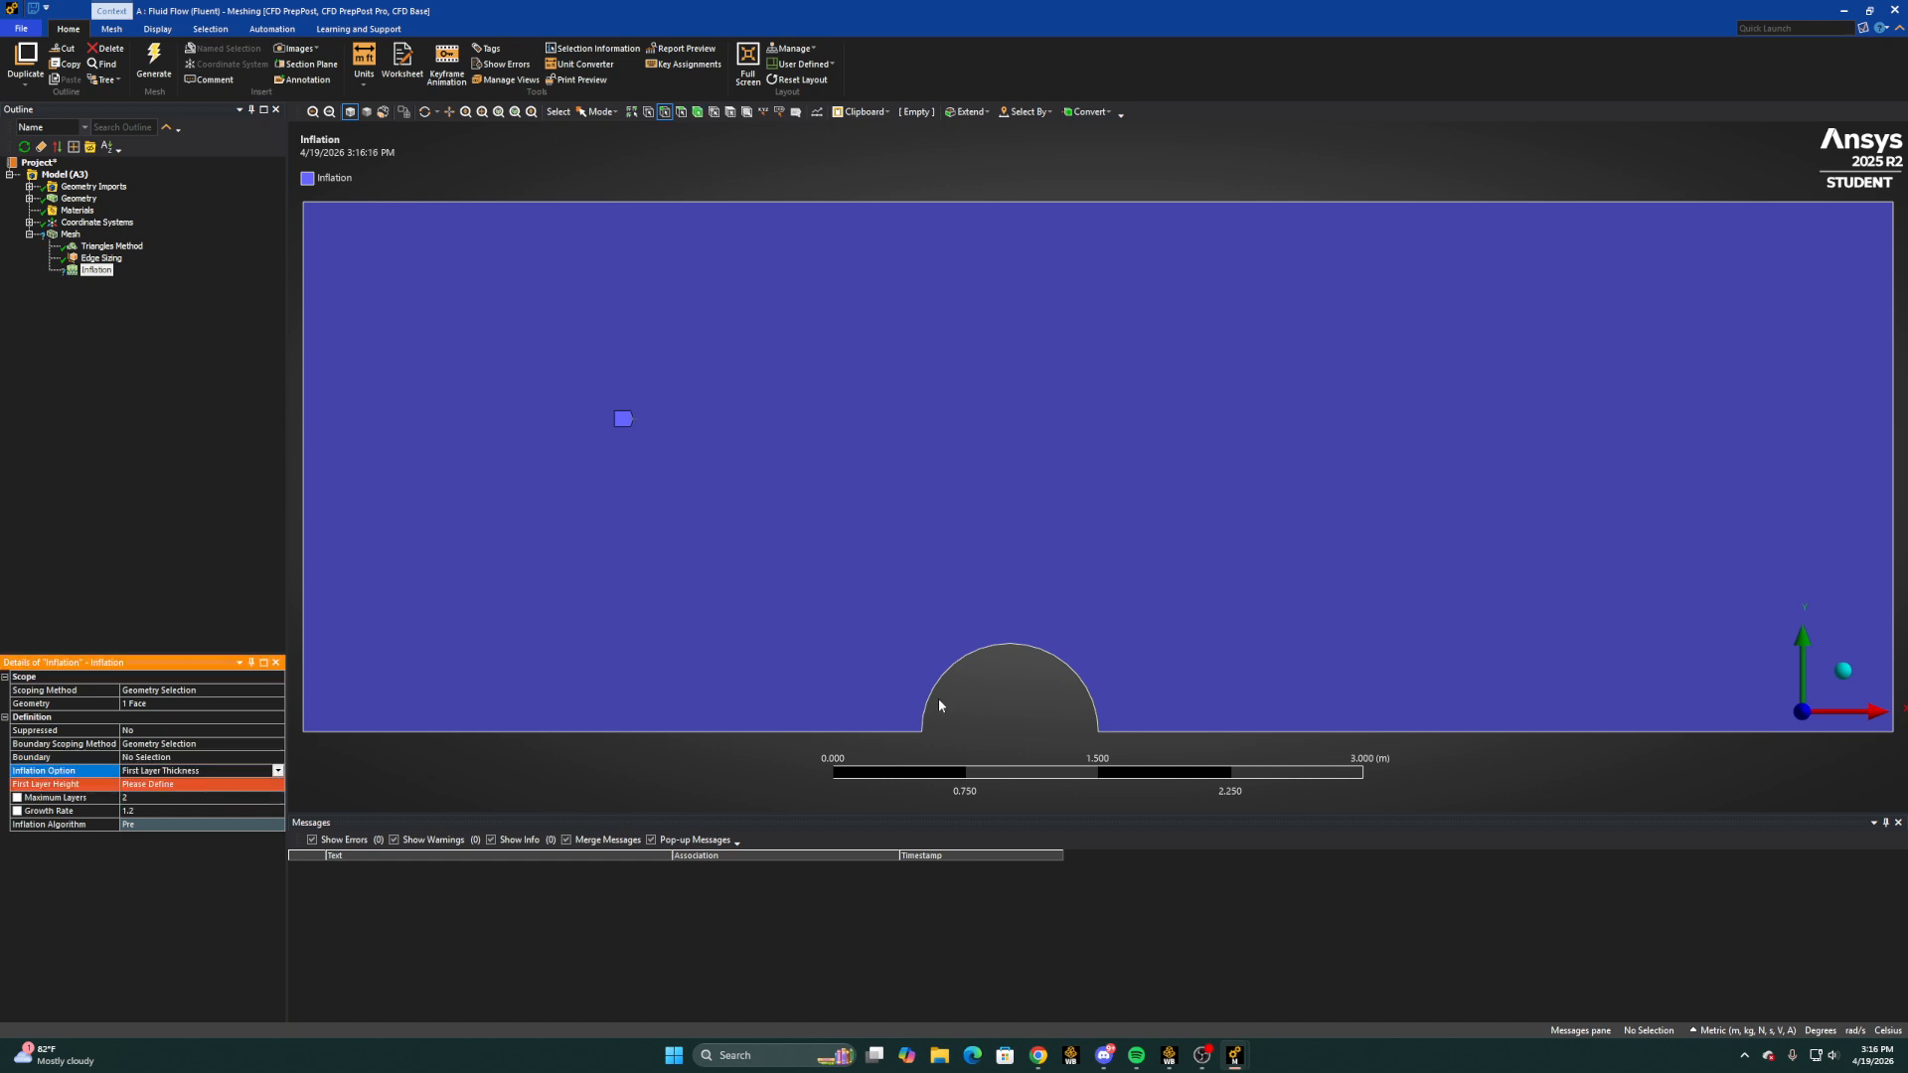
{"action": "left_click", "coordinate": [163, 786]}
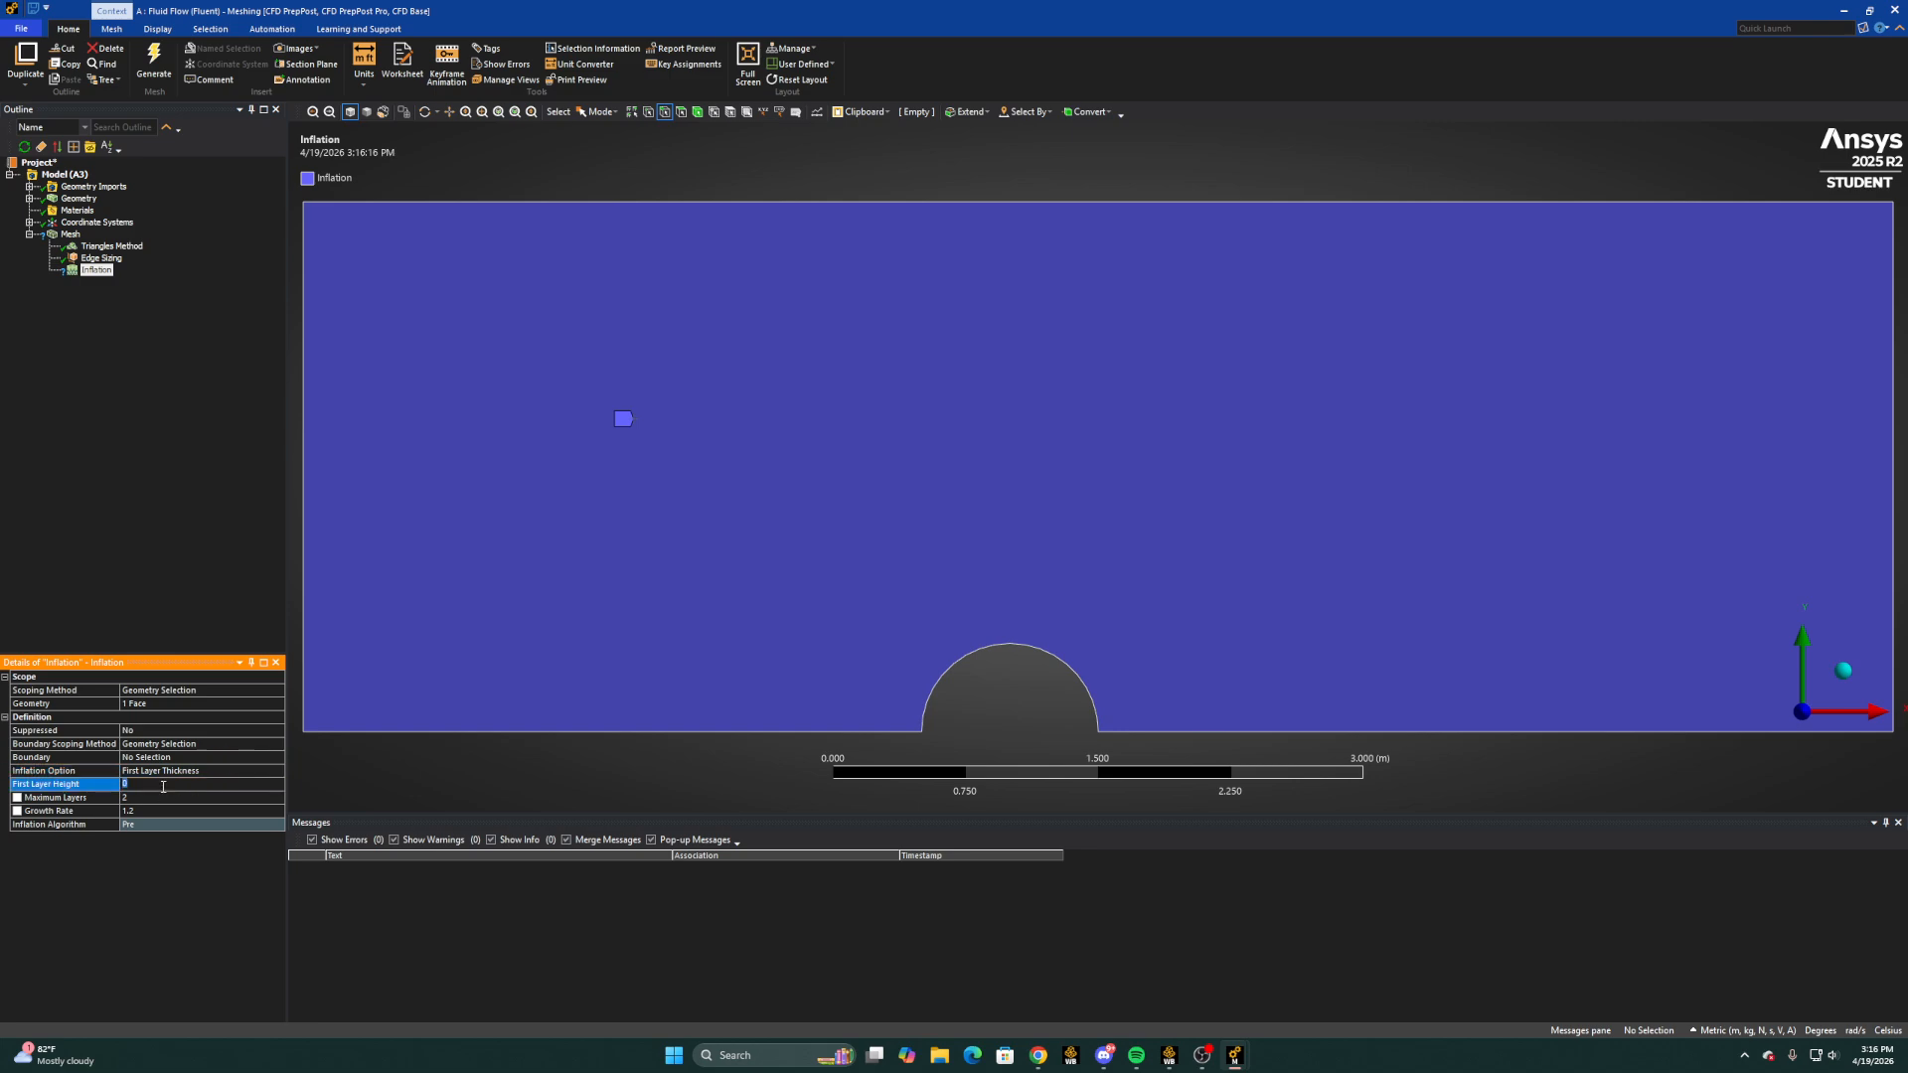
{"action": "type", "text": "0.03"}
{"action": "key", "text": "Return"}
Assign the semicircular cylinder edge as the inflation boundary
{"action": "left_click", "coordinate": [199, 758]}
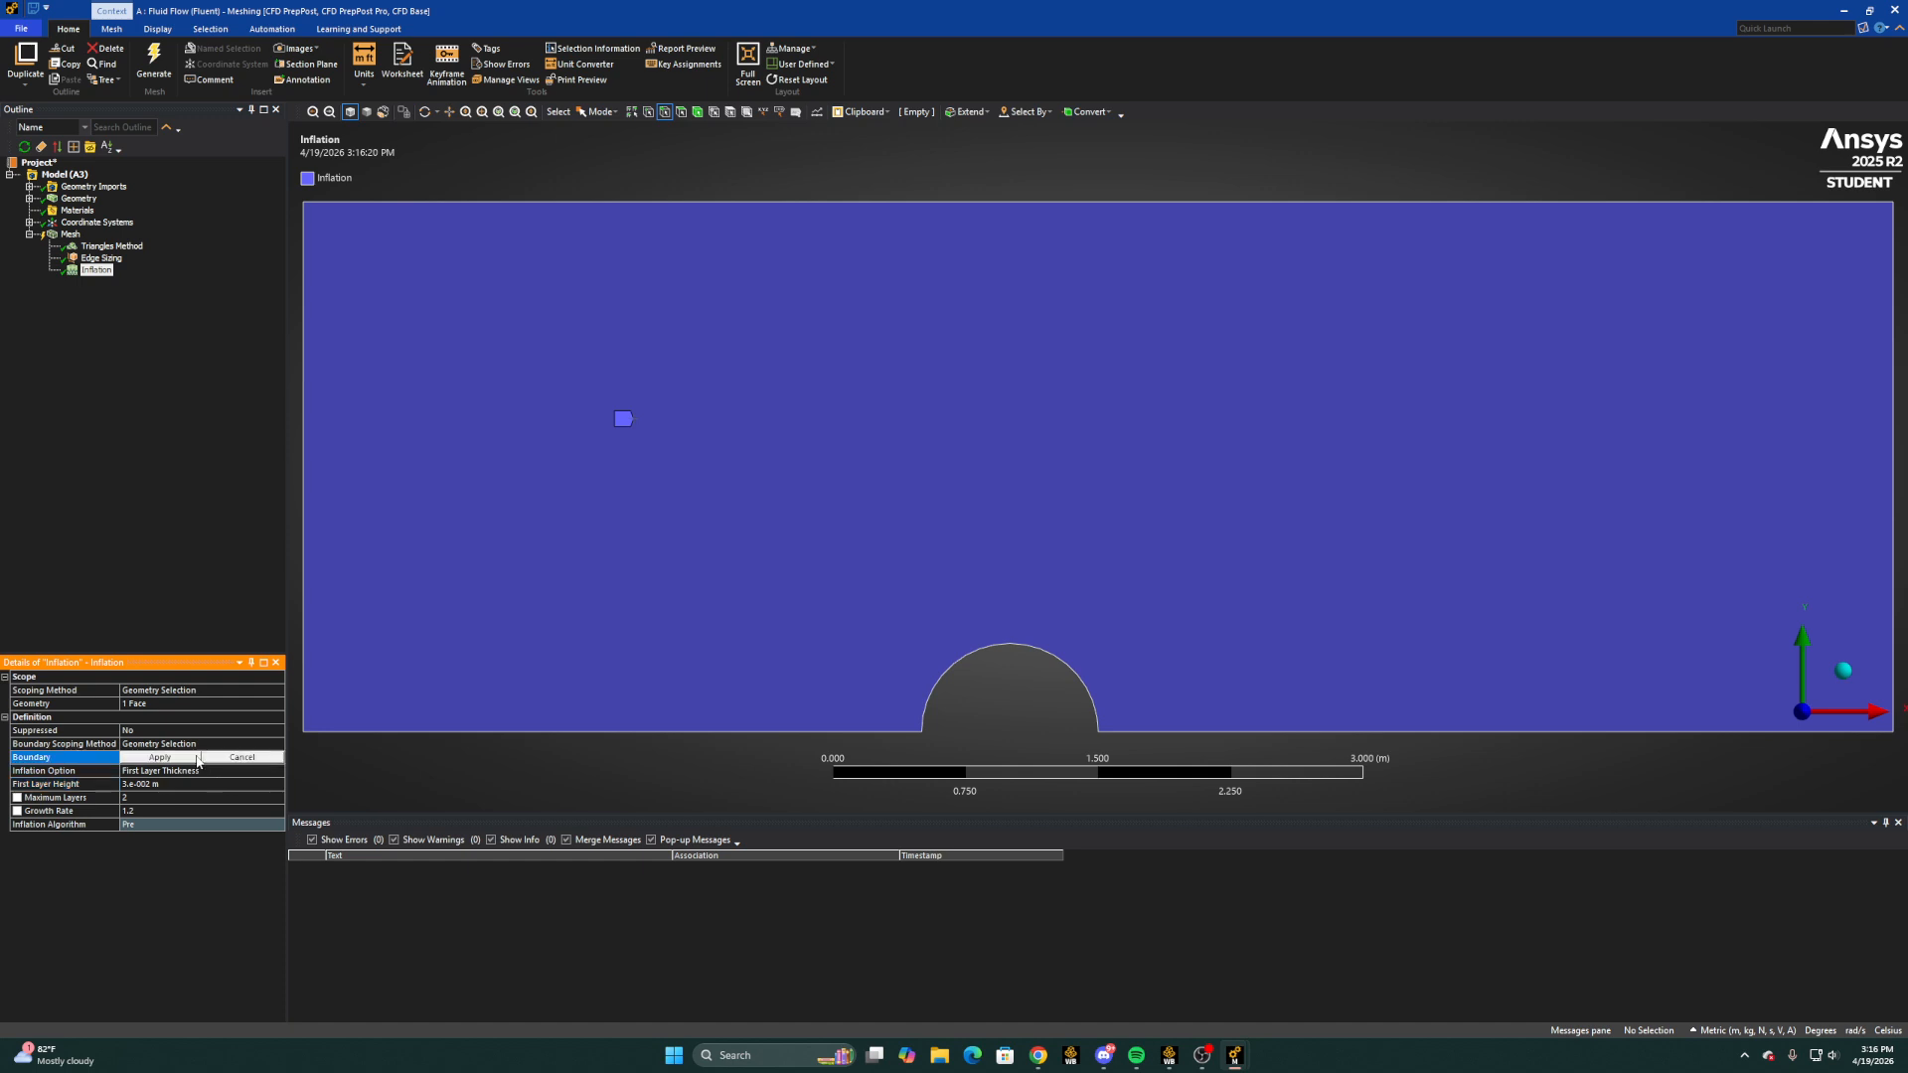
{"action": "left_click", "coordinate": [970, 661]}
{"action": "left_click", "coordinate": [185, 759]}
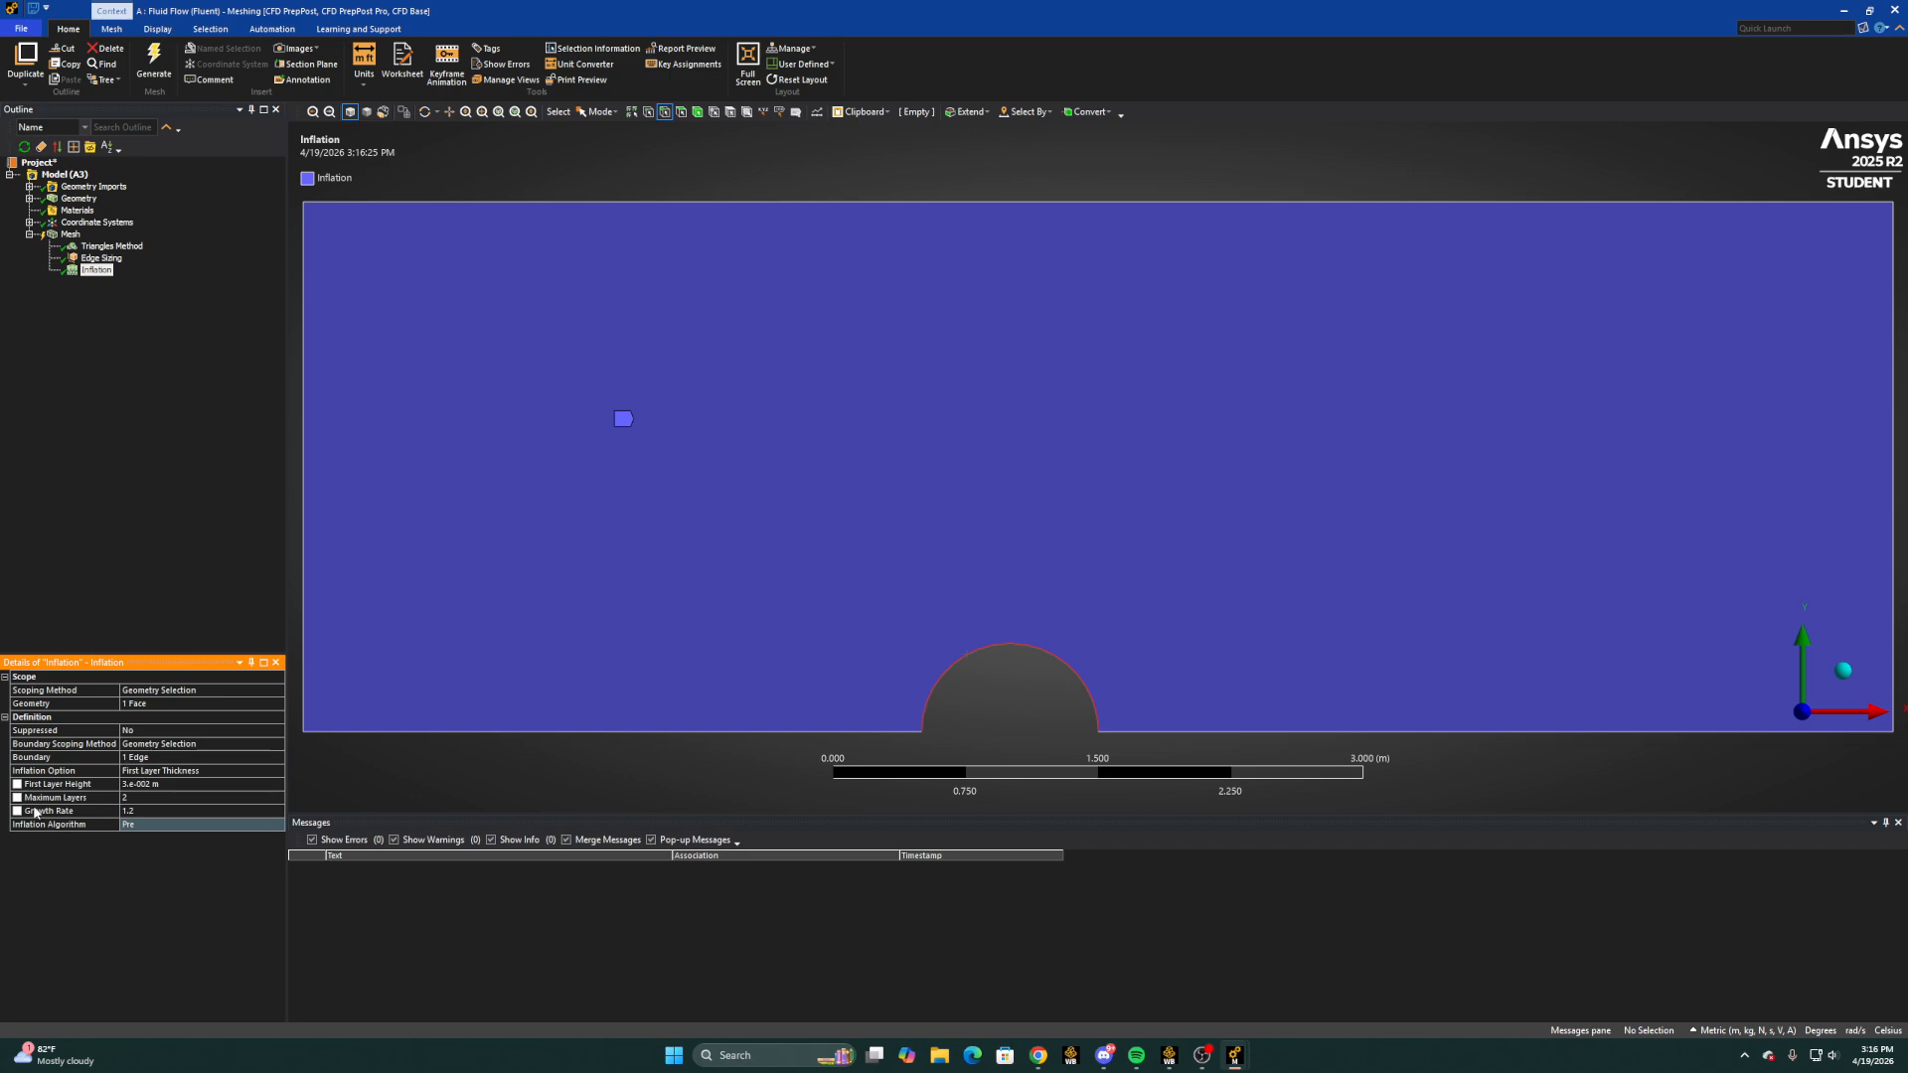
{"action": "left_click", "coordinate": [204, 557]}
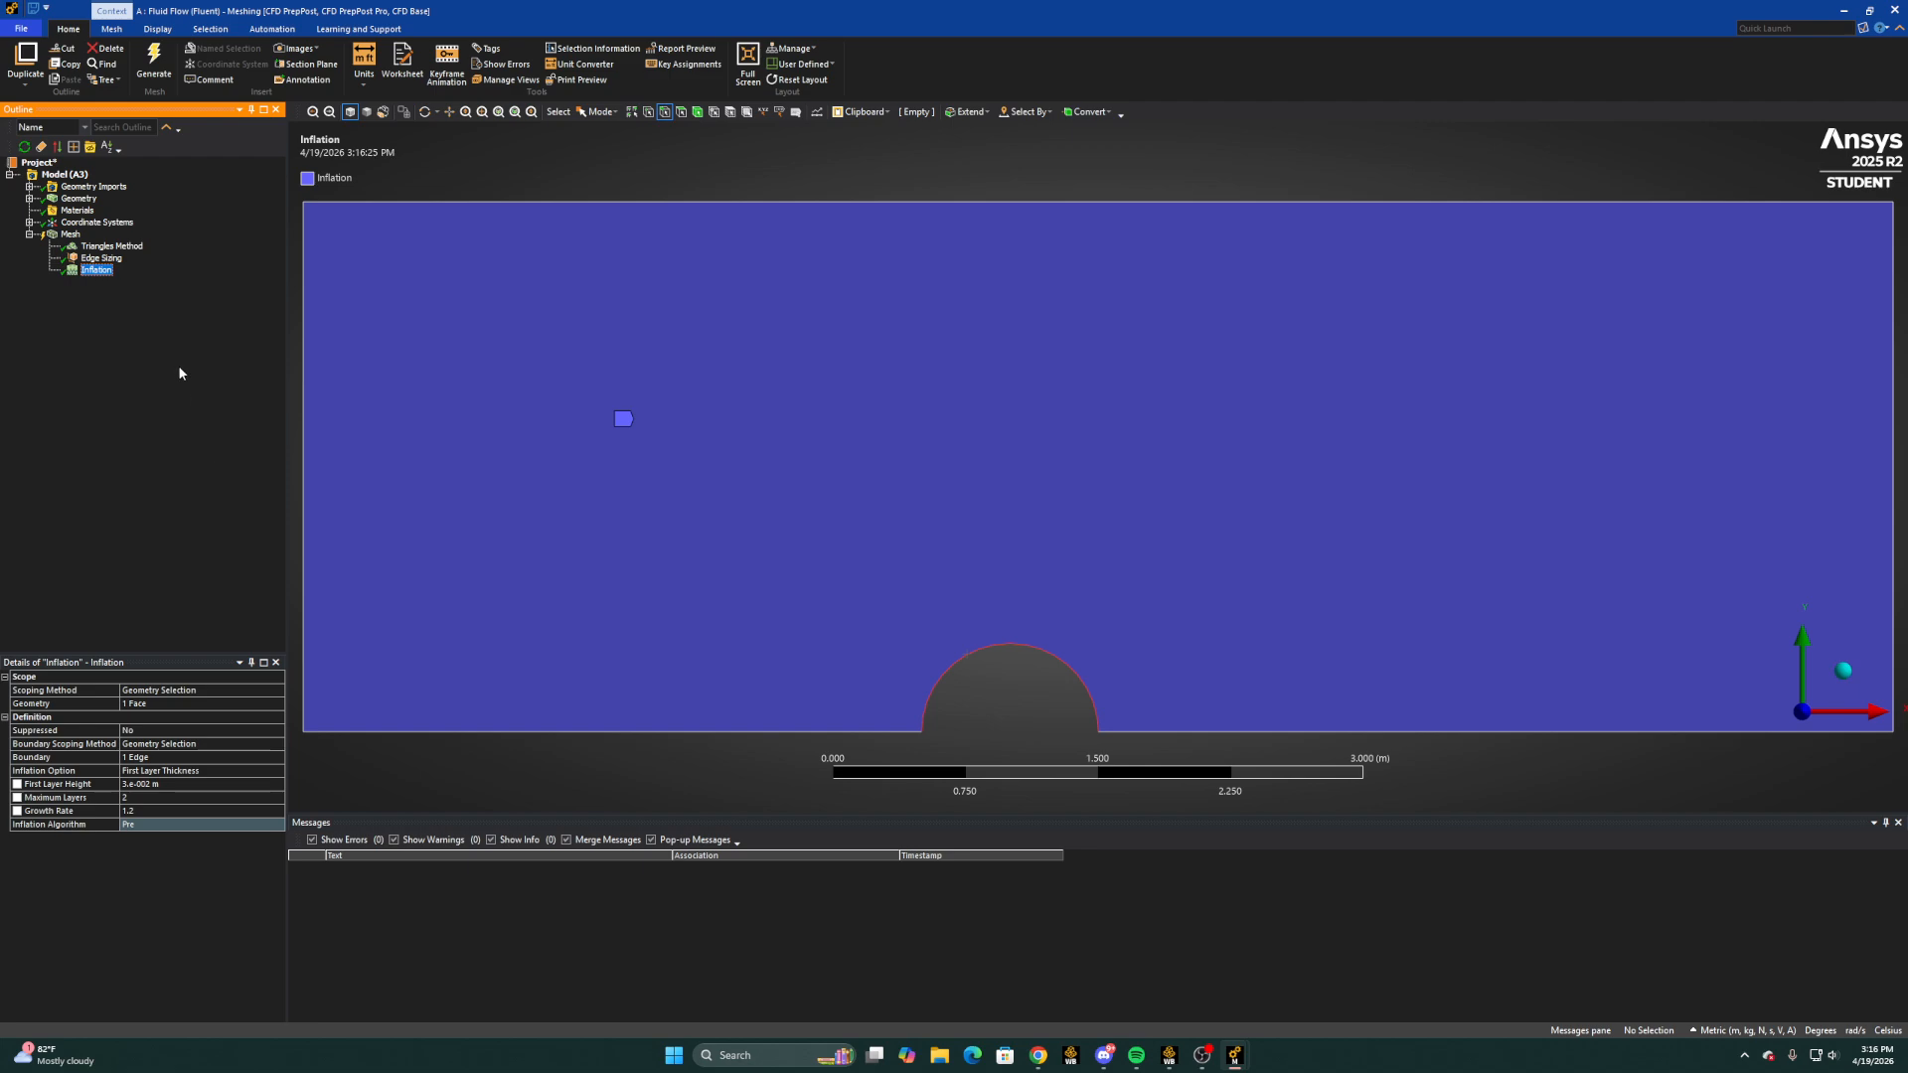
Generate the mesh and display it to examine the elements around the cylinder
{"action": "left_click", "coordinate": [155, 67]}
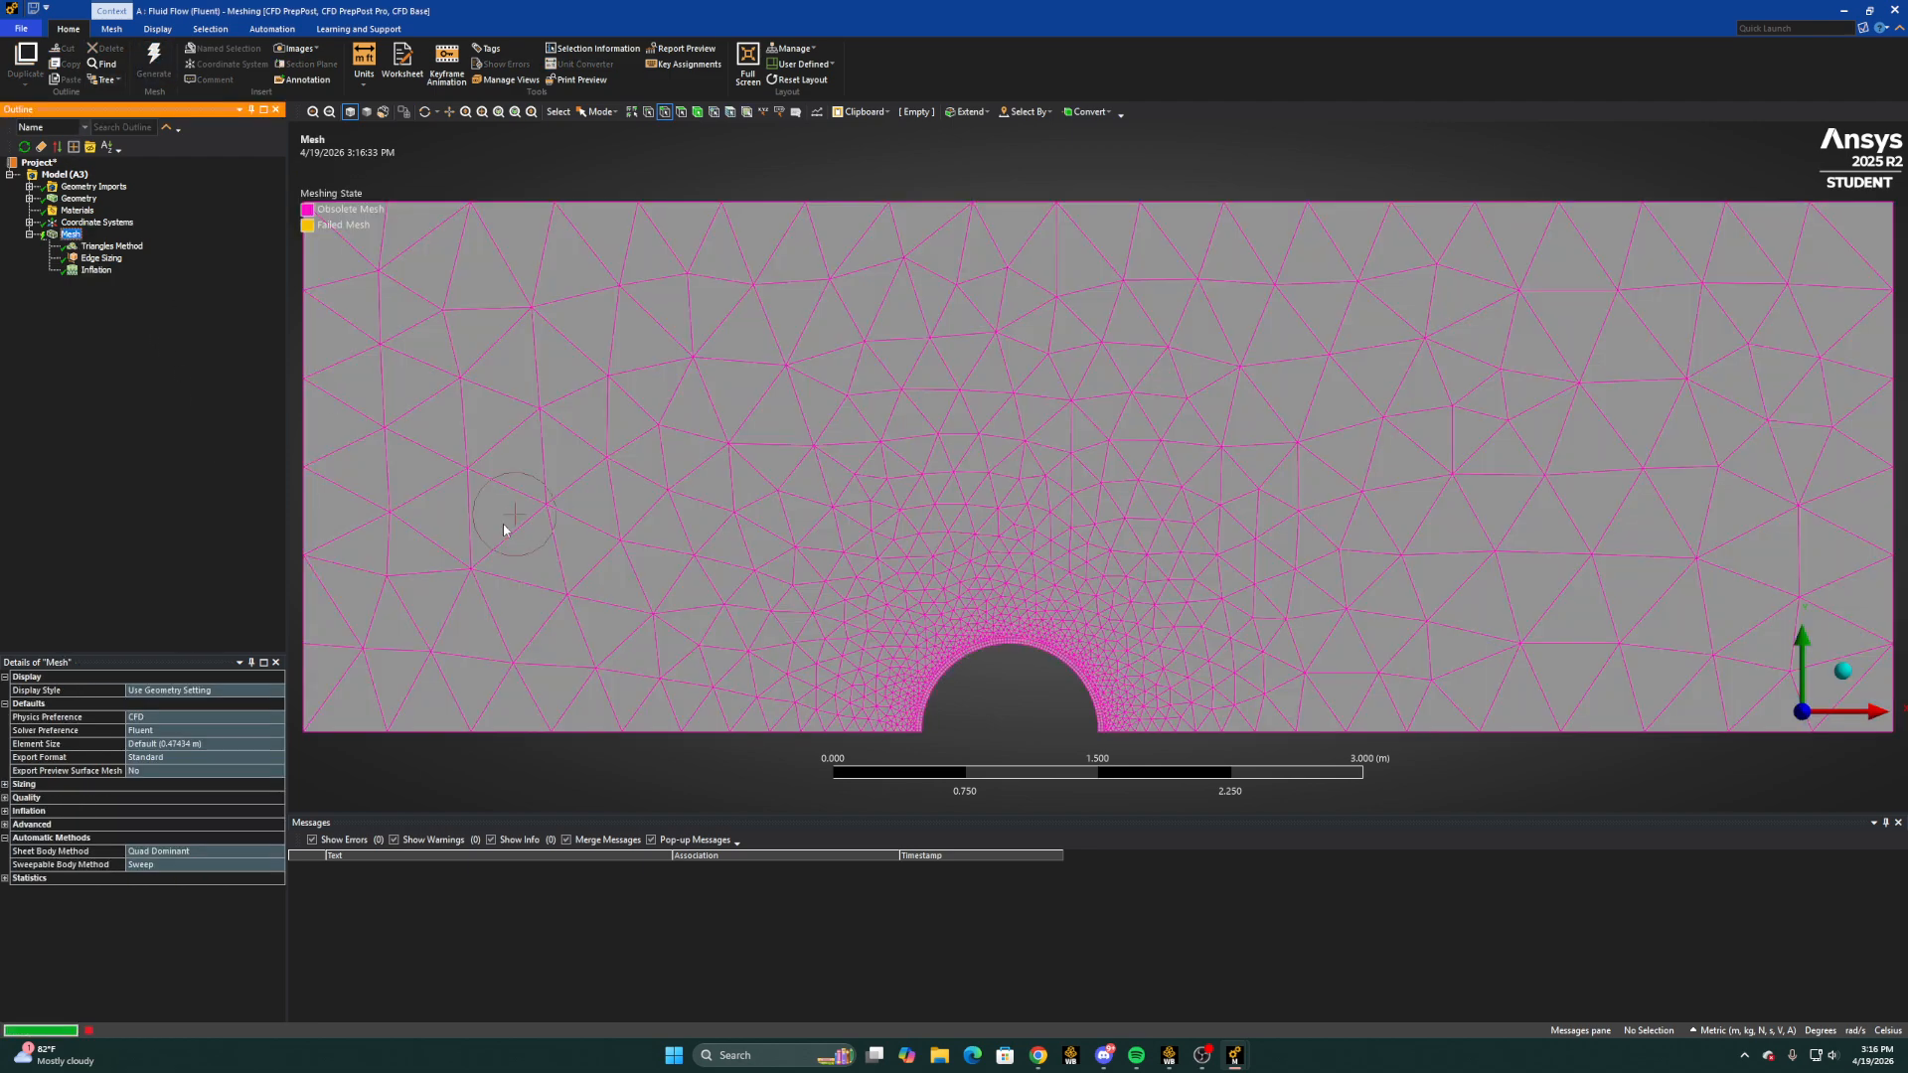
{"action": "scroll", "coordinate": [803, 712], "scroll_direction": "down", "scroll_amount": 2}
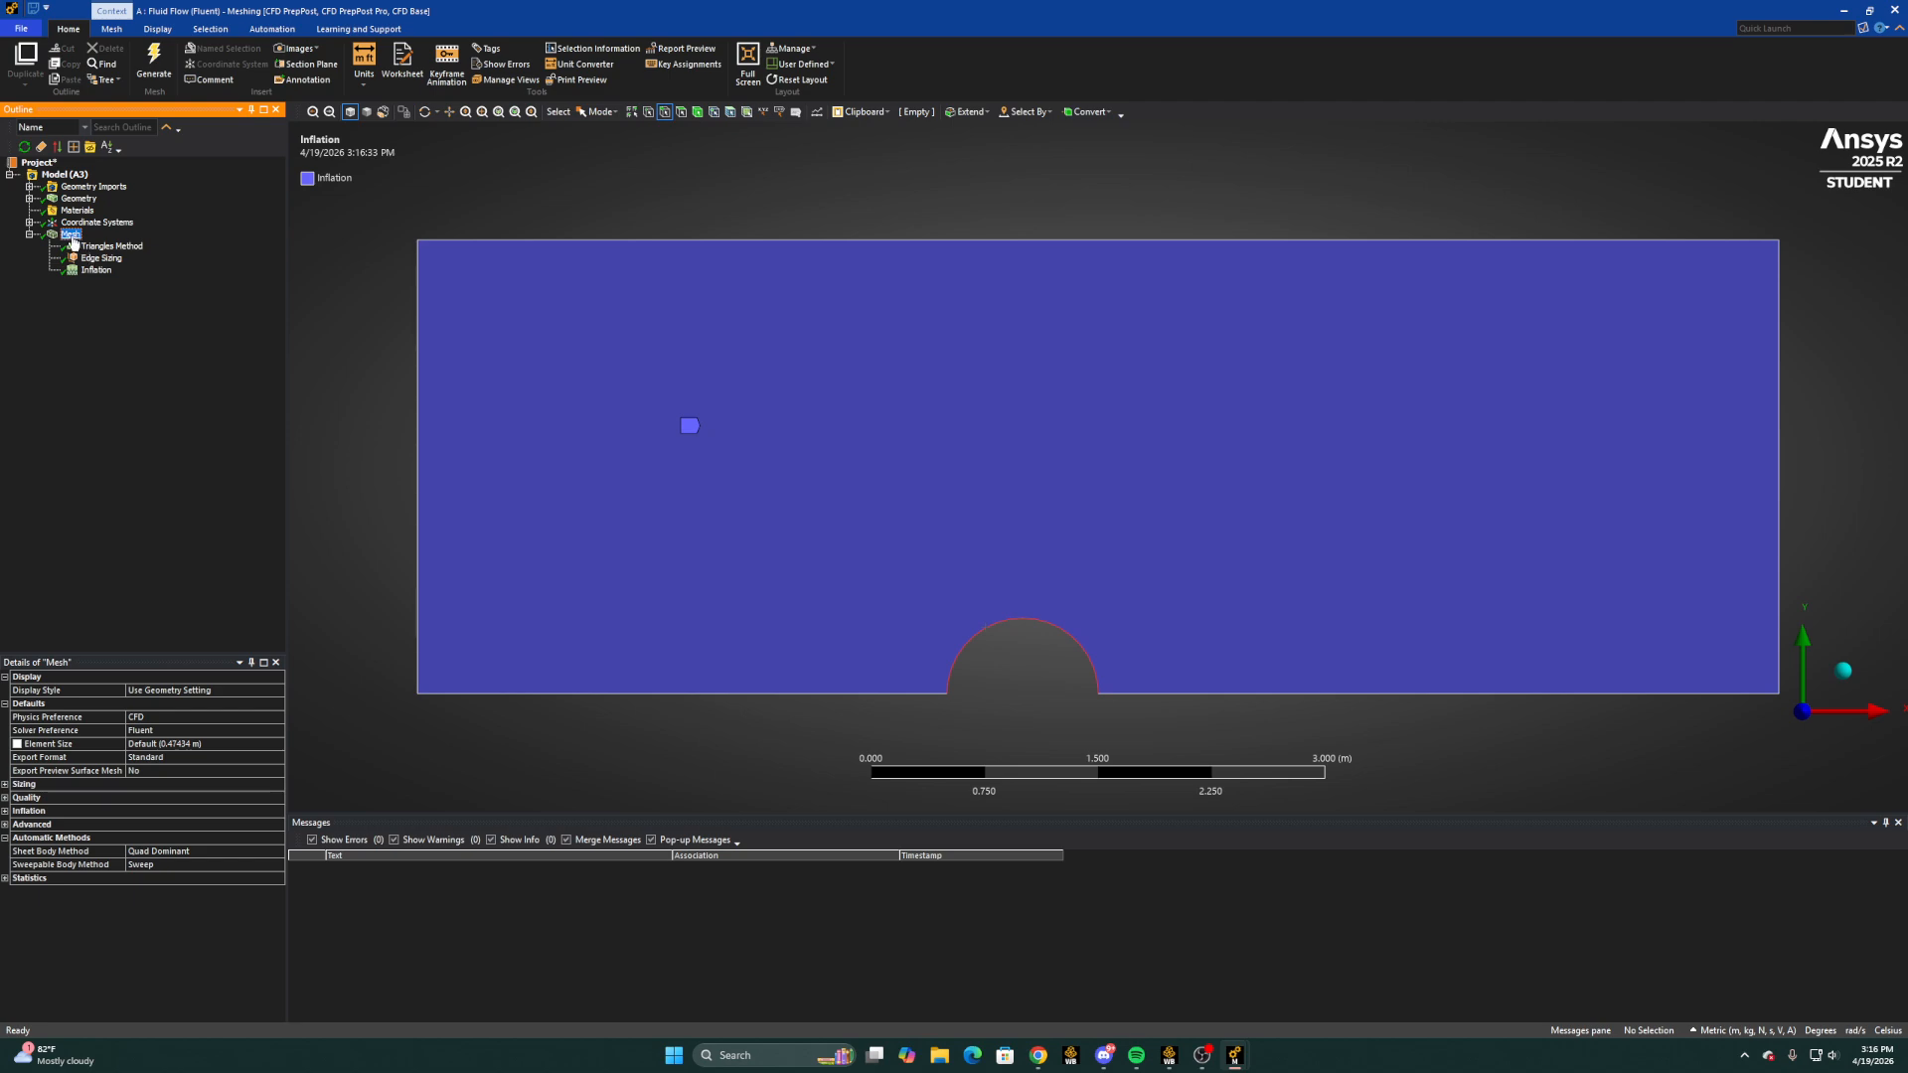
{"action": "left_click", "coordinate": [647, 221]}
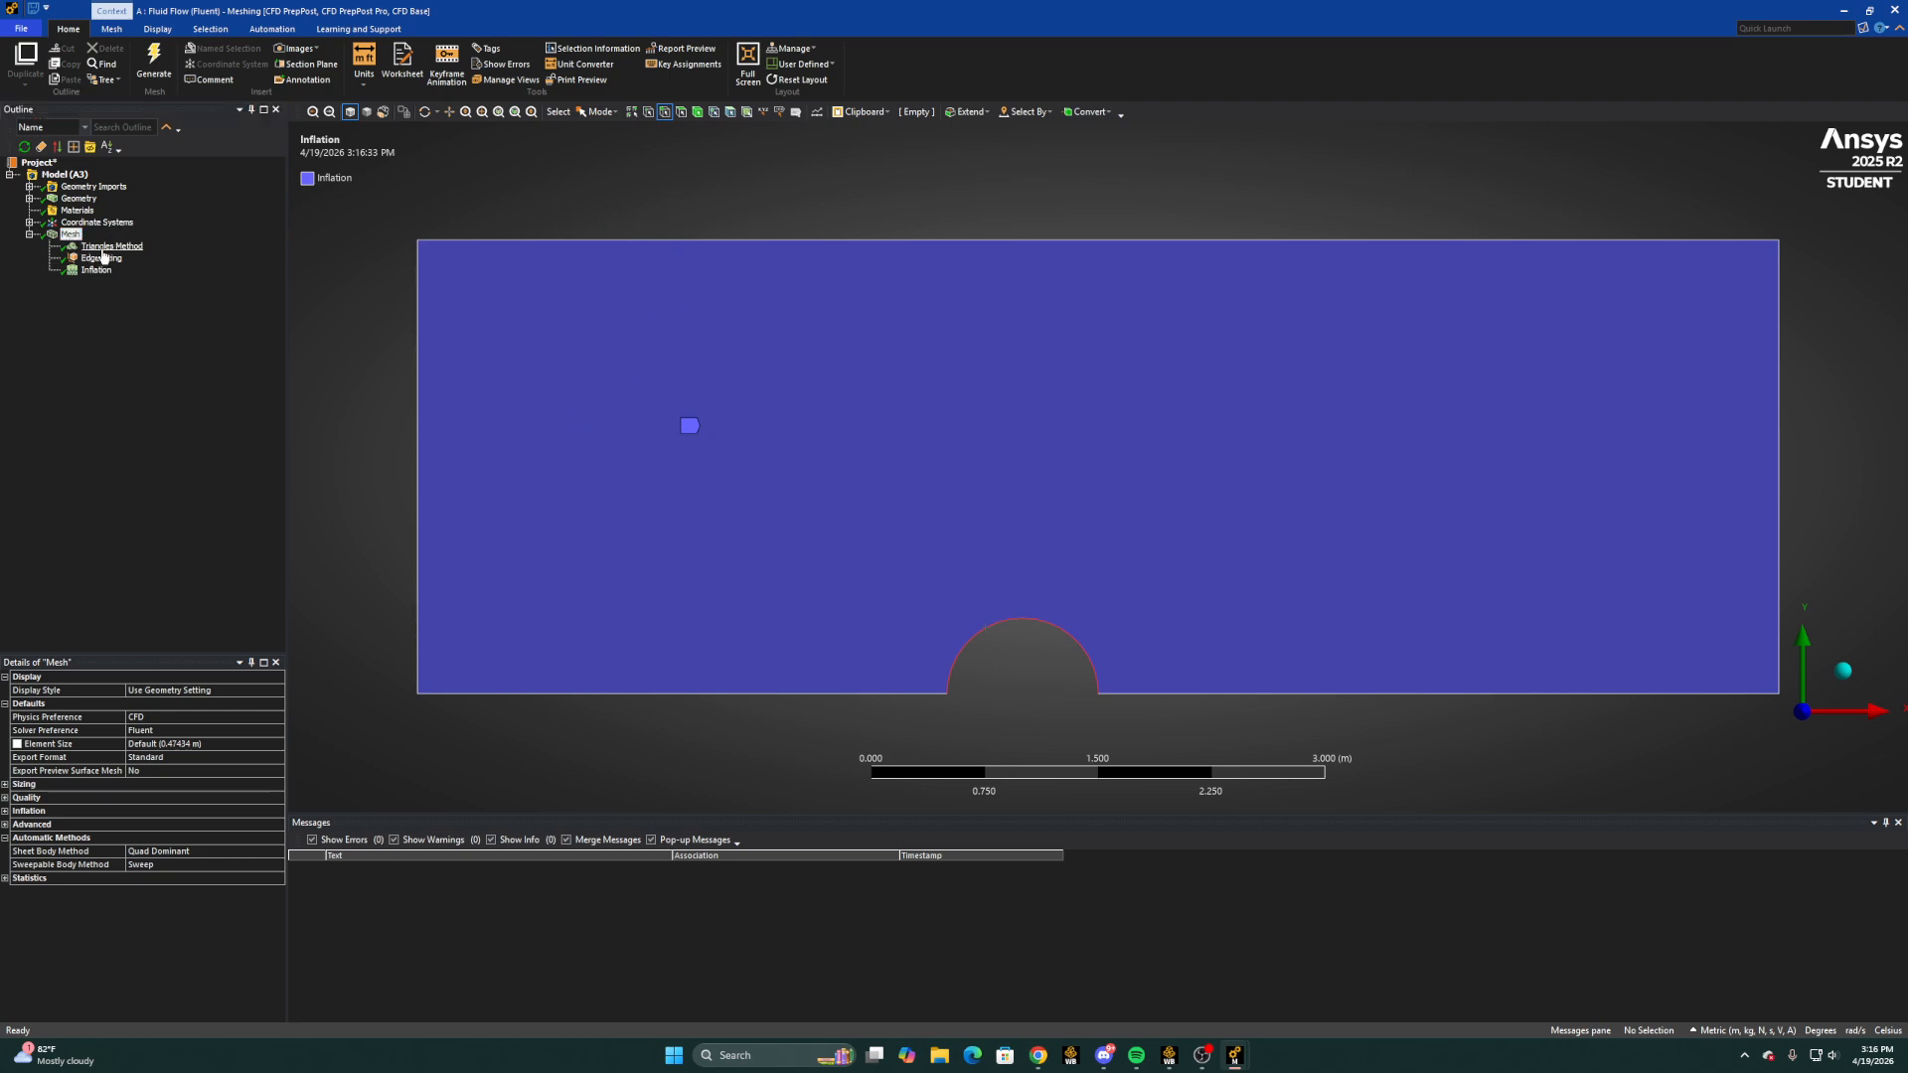
{"action": "left_click", "coordinate": [74, 237]}
{"action": "left_click", "coordinate": [86, 247]}
{"action": "left_click", "coordinate": [72, 236]}
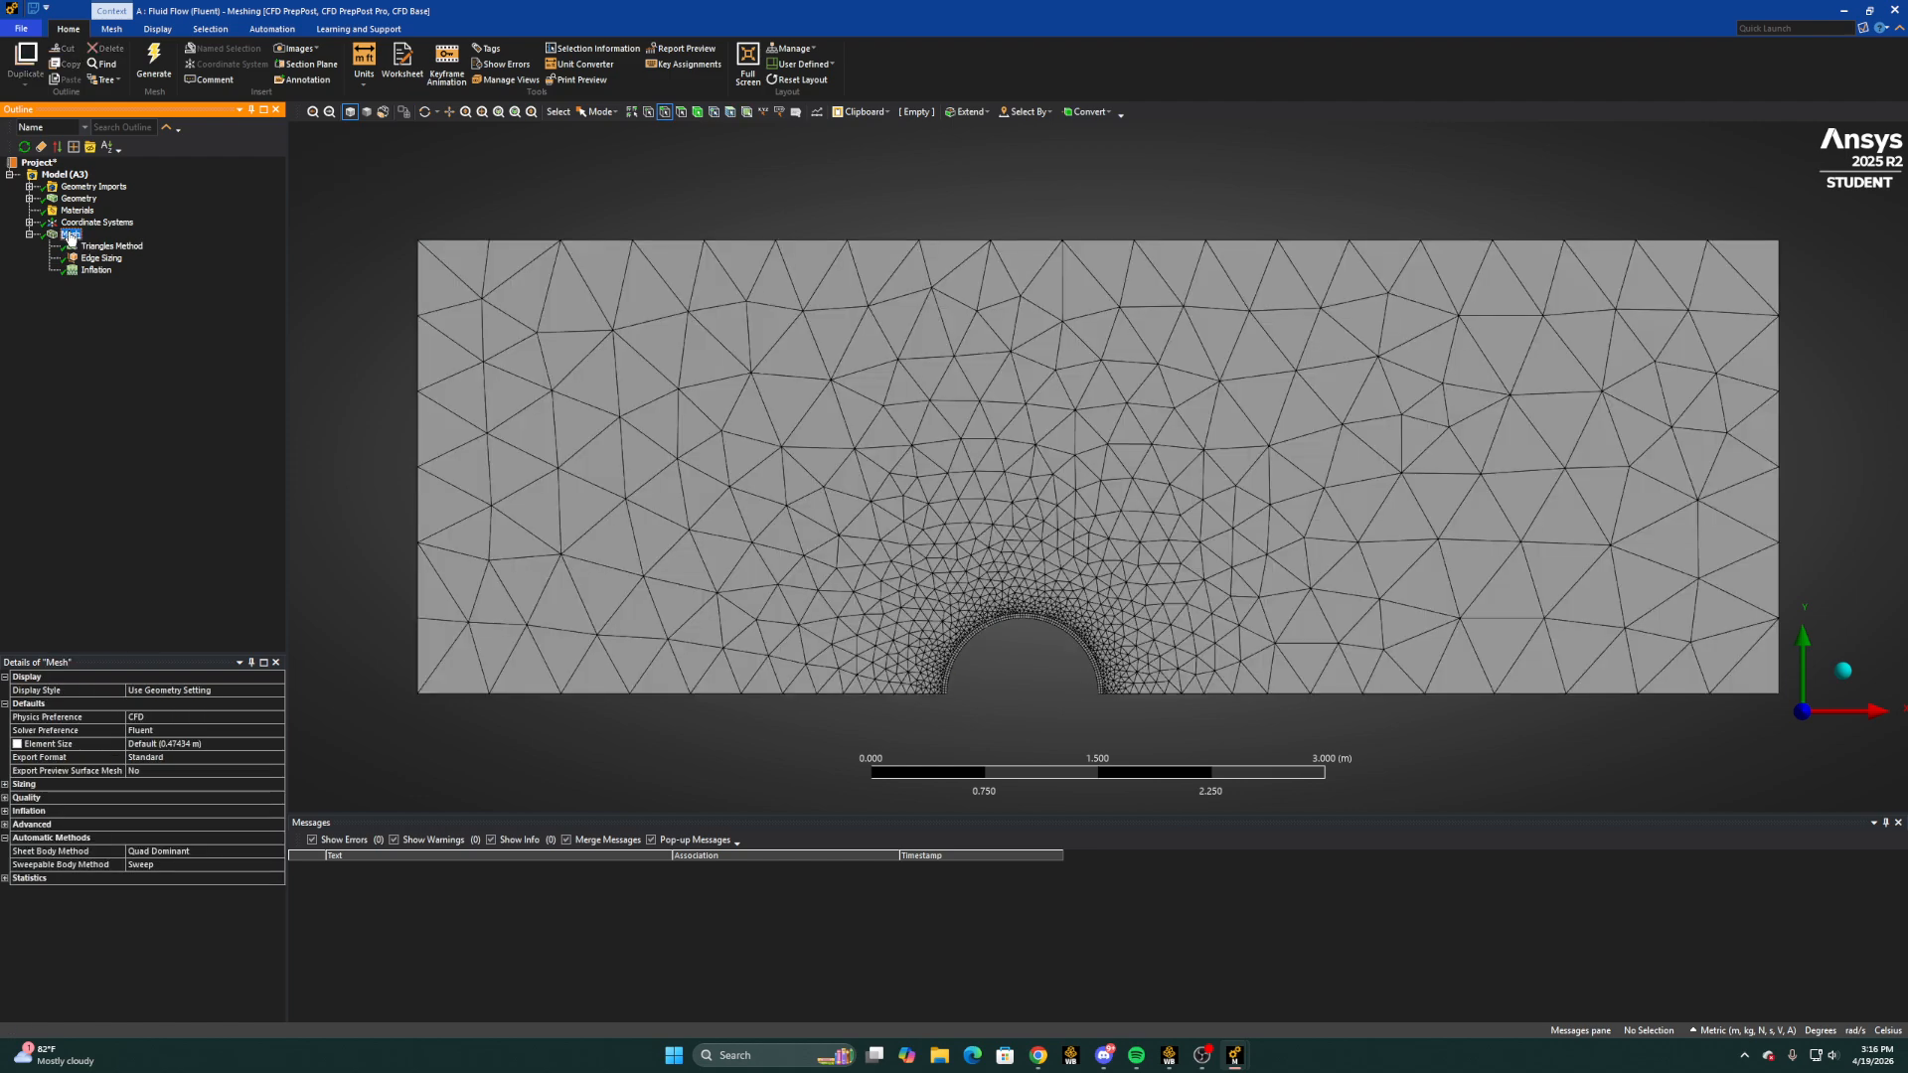
{"action": "scroll", "coordinate": [1024, 735], "scroll_direction": "up", "scroll_amount": 3}
{"action": "scroll", "coordinate": [1010, 682], "scroll_direction": "down", "scroll_amount": 3}
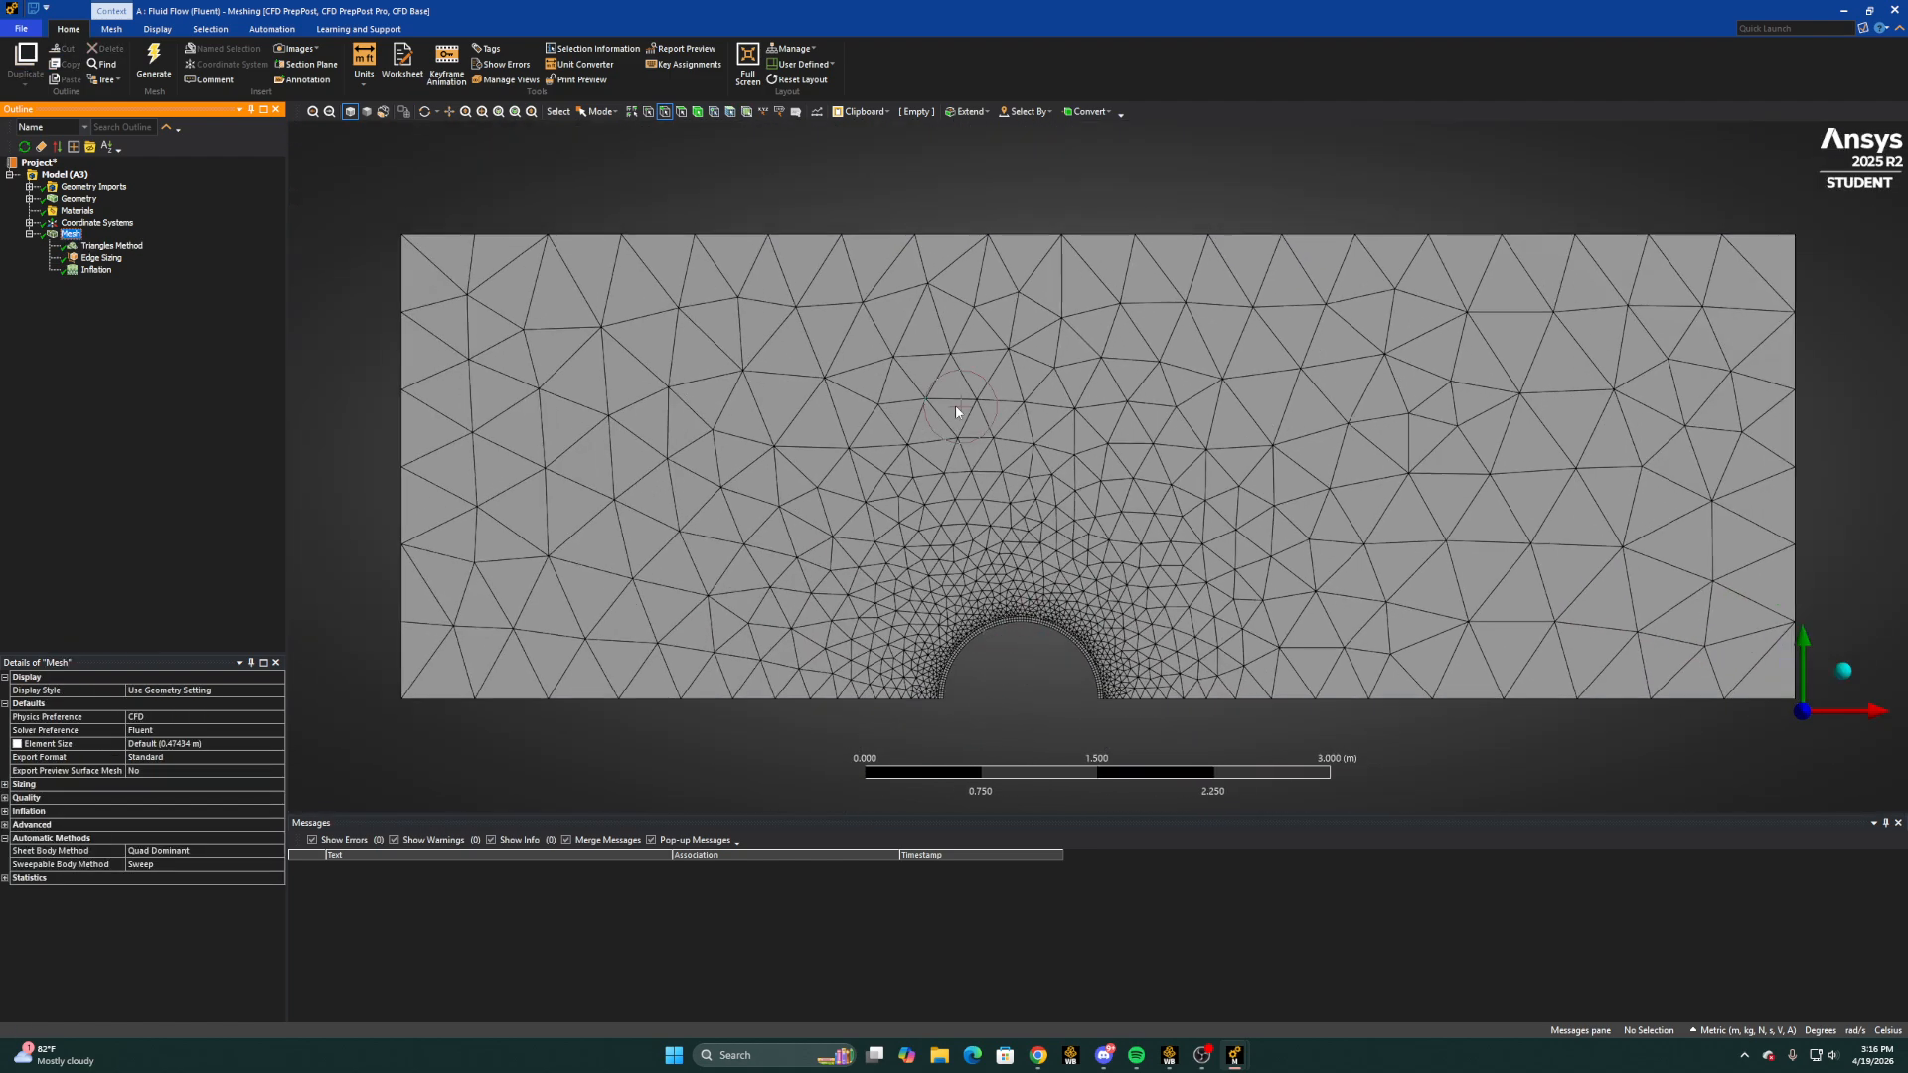
Set the global mesh element size to 0.2 m, regenerate the mesh and inspect it near the cylinder
{"action": "left_click", "coordinate": [144, 744]}
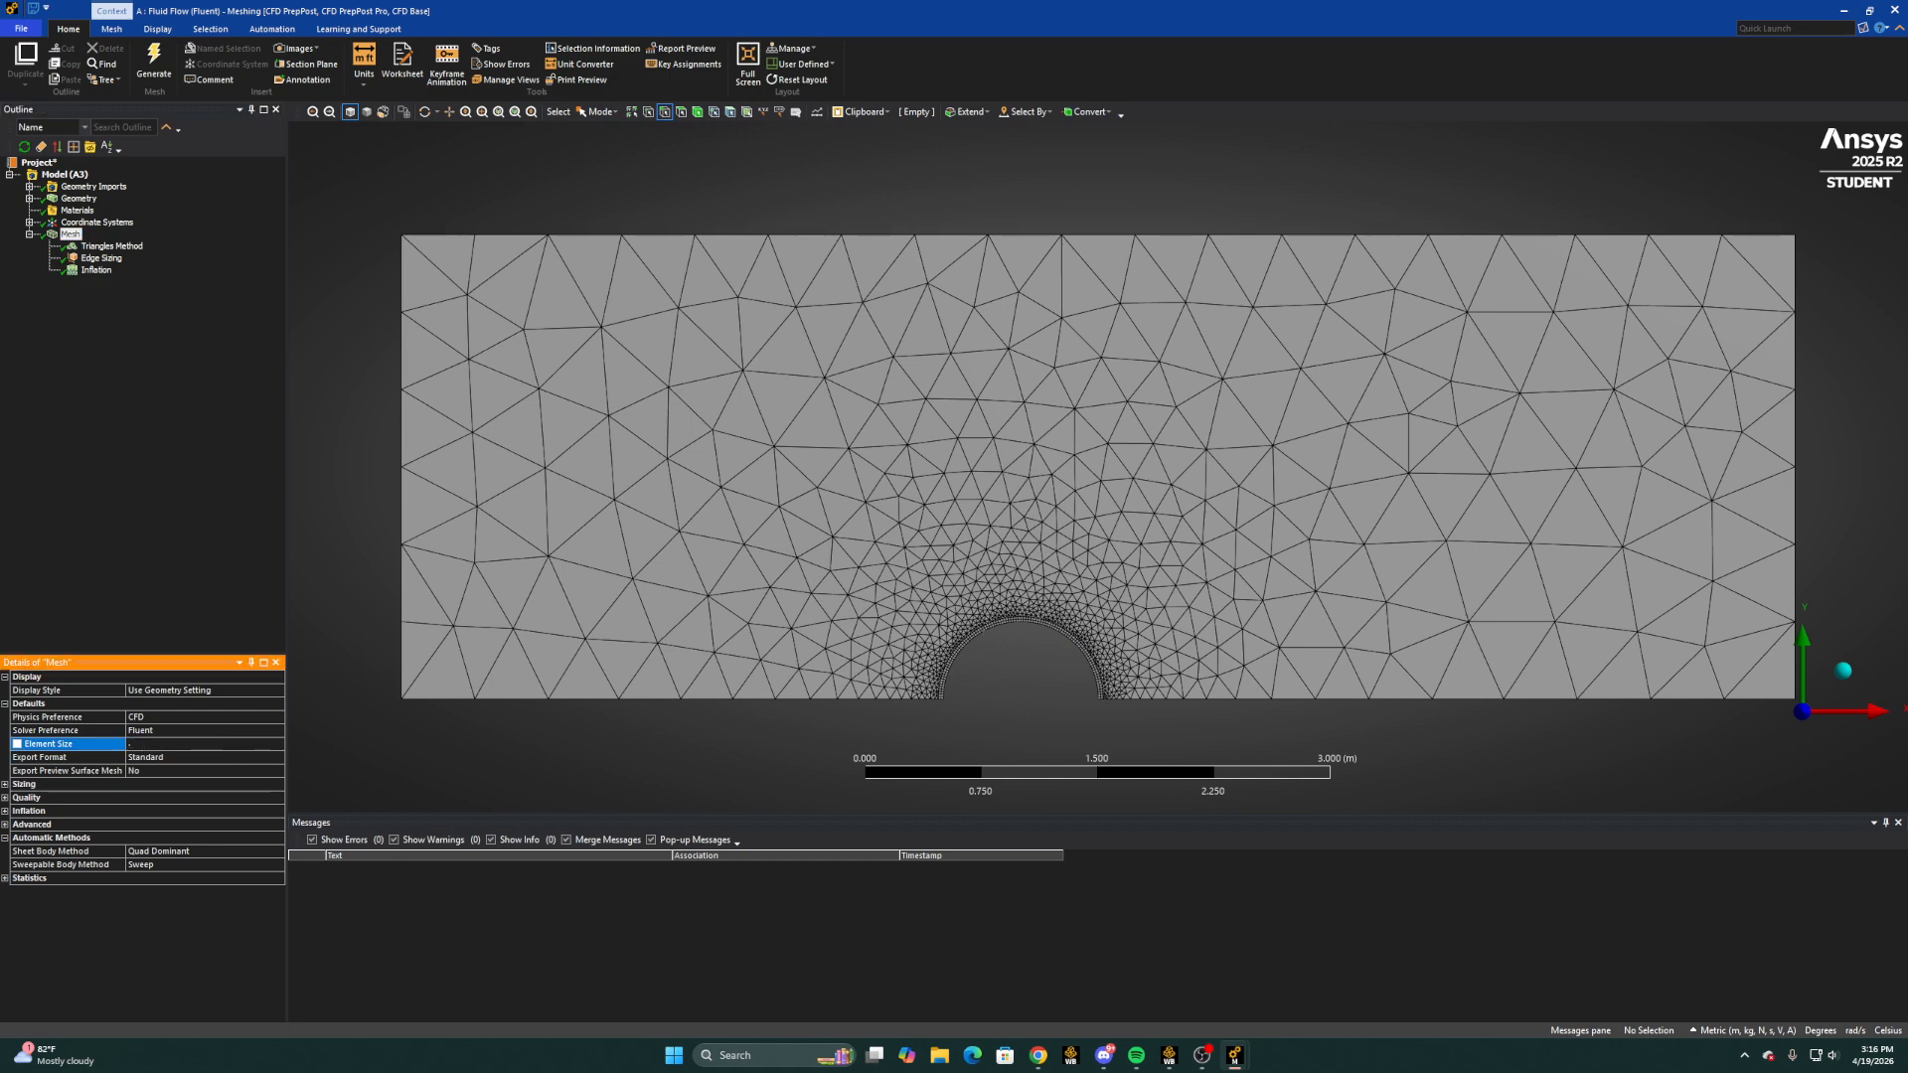
{"action": "type", "text": ".2"}
{"action": "key", "text": "Return"}
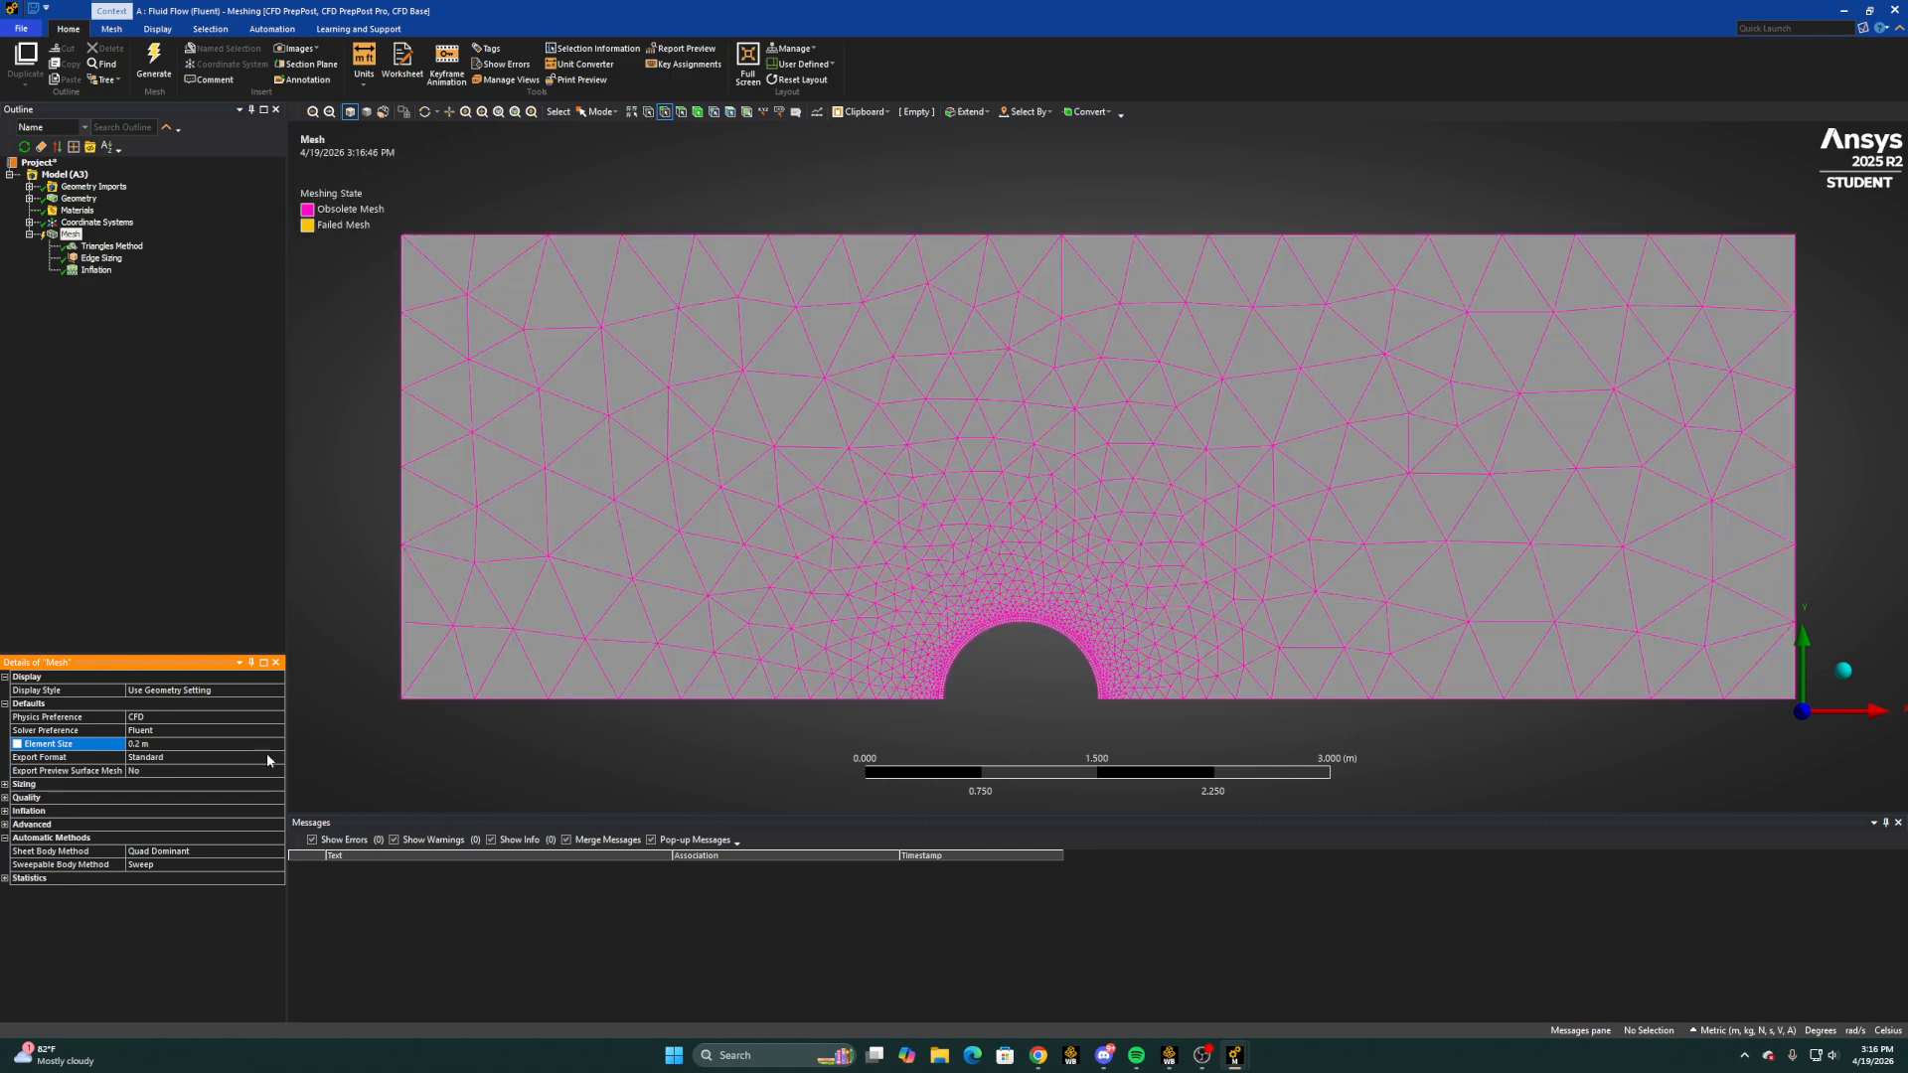
{"action": "left_click", "coordinate": [154, 59]}
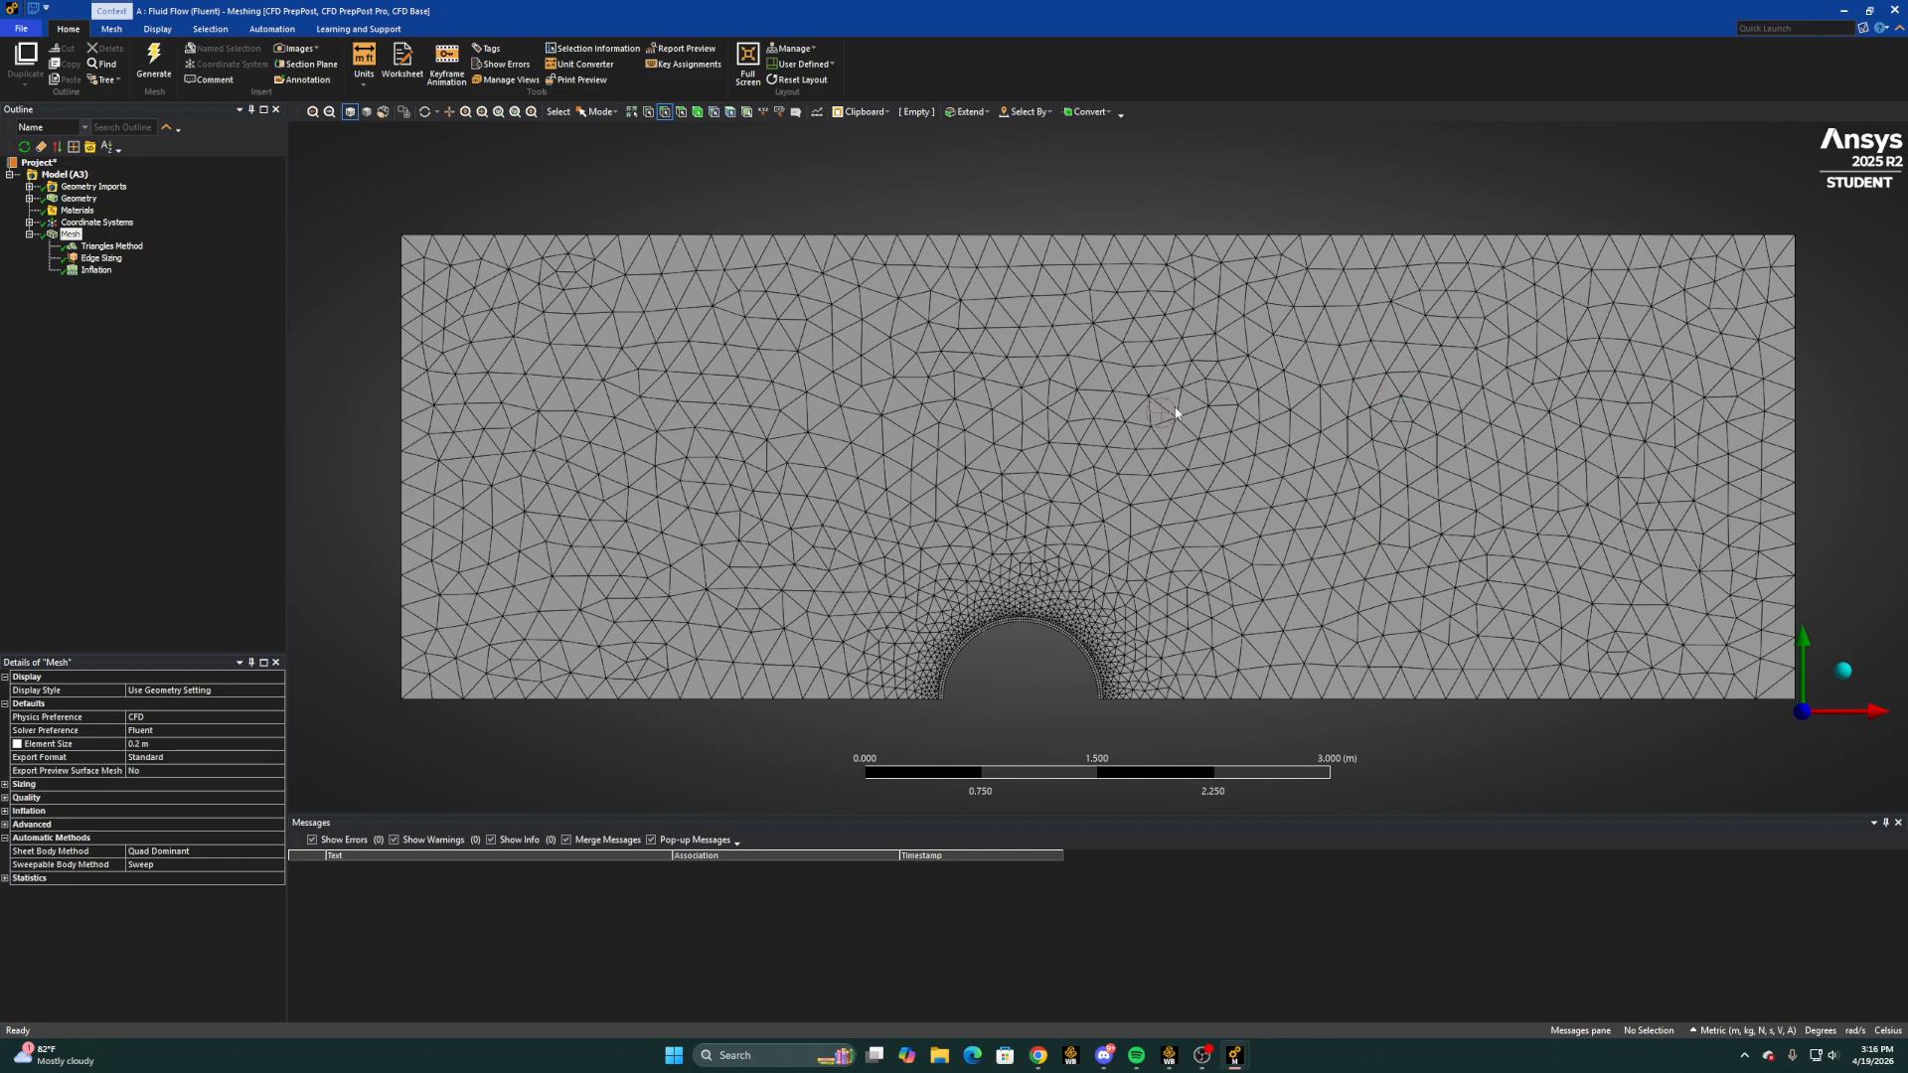
{"action": "scroll", "coordinate": [1021, 693], "scroll_direction": "up", "scroll_amount": 1}
{"action": "scroll", "coordinate": [1020, 695], "scroll_direction": "up", "scroll_amount": 4}
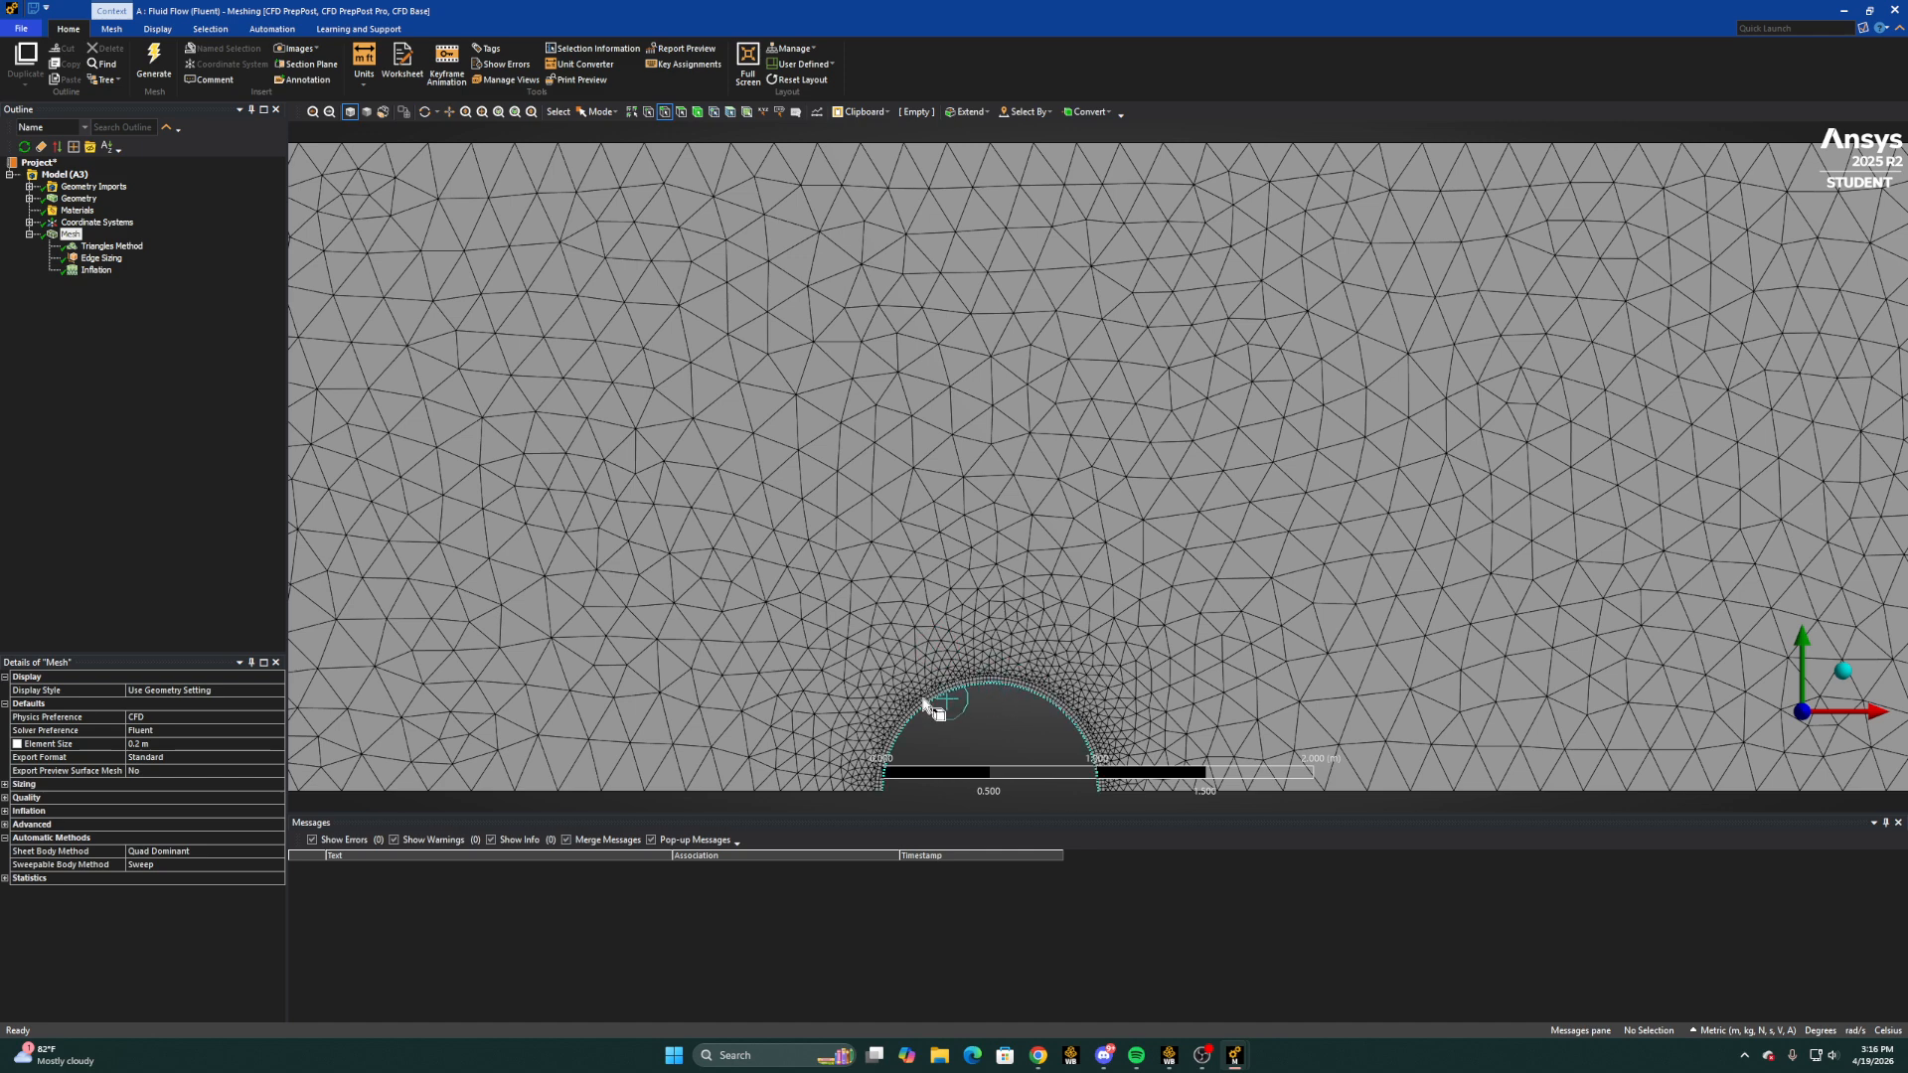
{"action": "scroll", "coordinate": [1014, 647], "scroll_direction": "down", "scroll_amount": 2}
{"action": "scroll", "coordinate": [1014, 646], "scroll_direction": "down", "scroll_amount": 1}
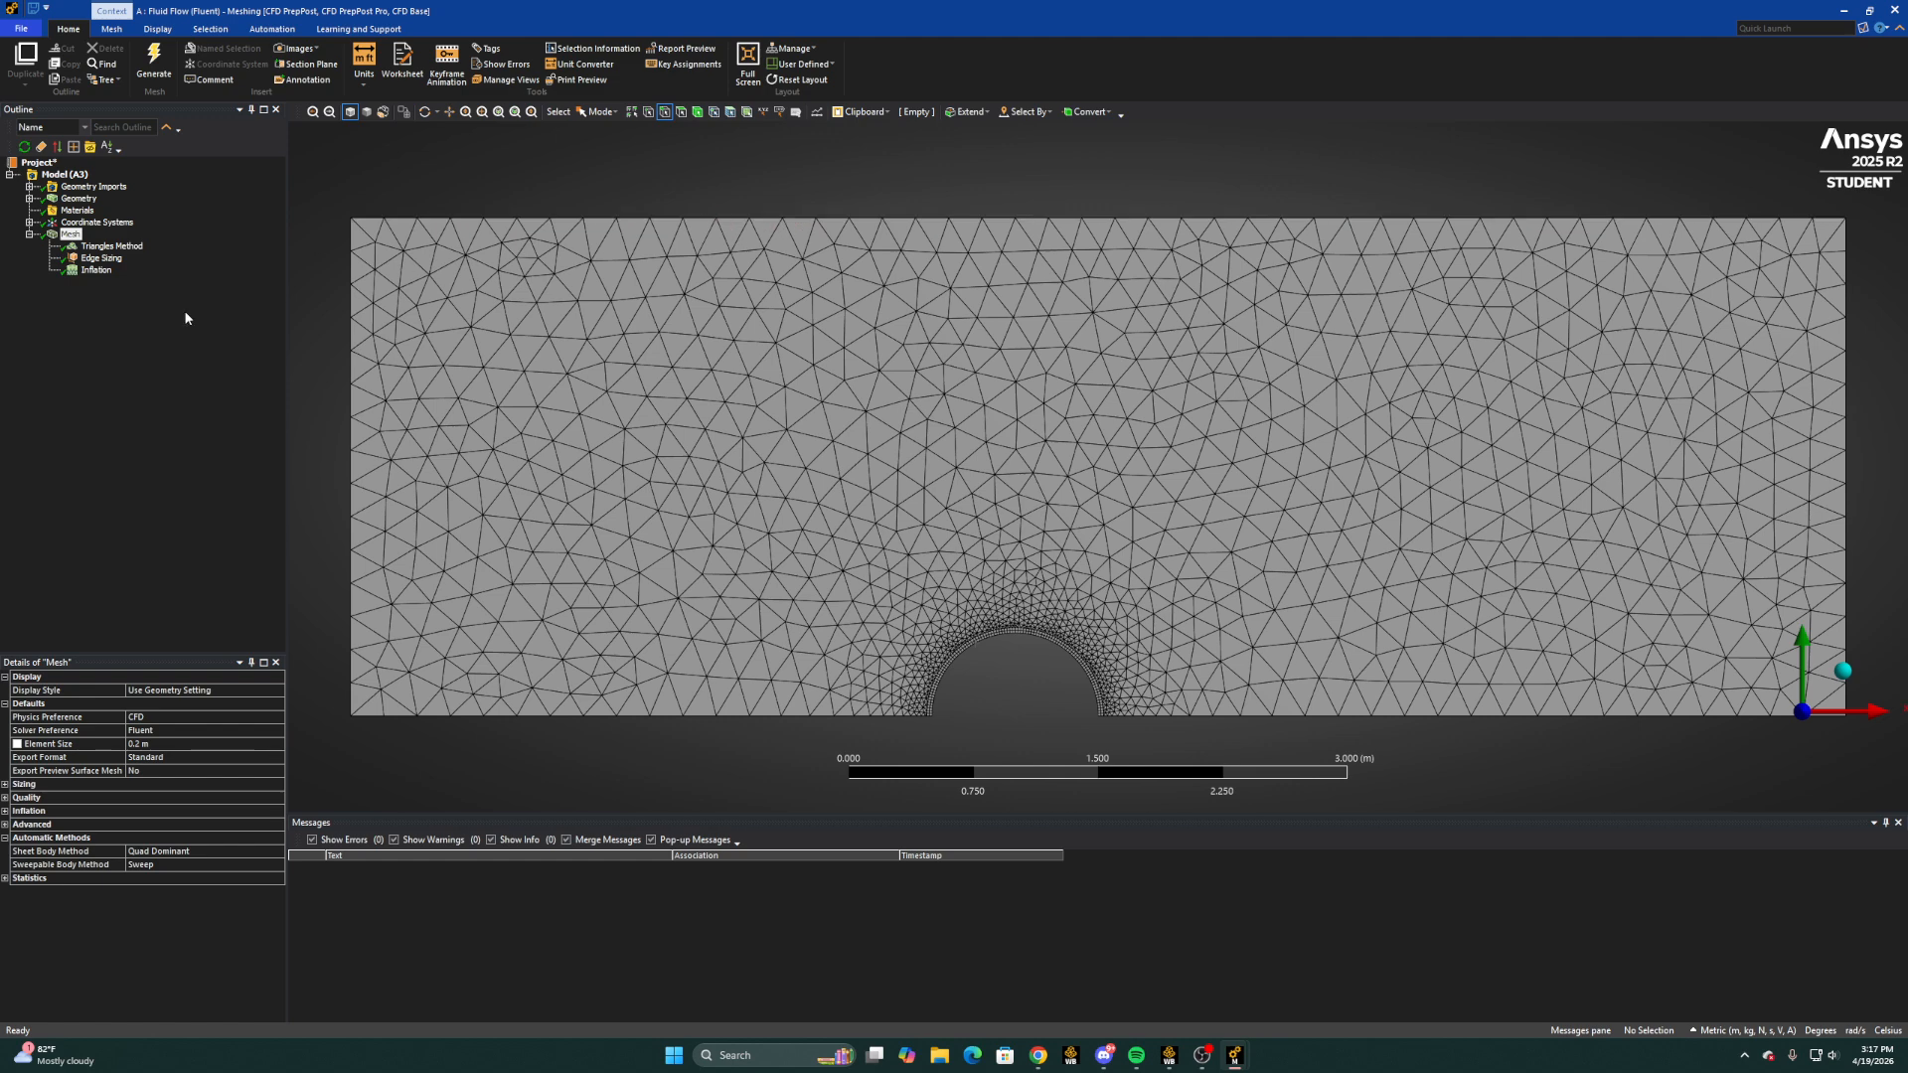
Create a named selection "Symmetry" from the domain's upper edge and the two lower edges on either side of the cylinder
{"action": "left_click", "coordinate": [128, 383]}
{"action": "left_click", "coordinate": [647, 217]}
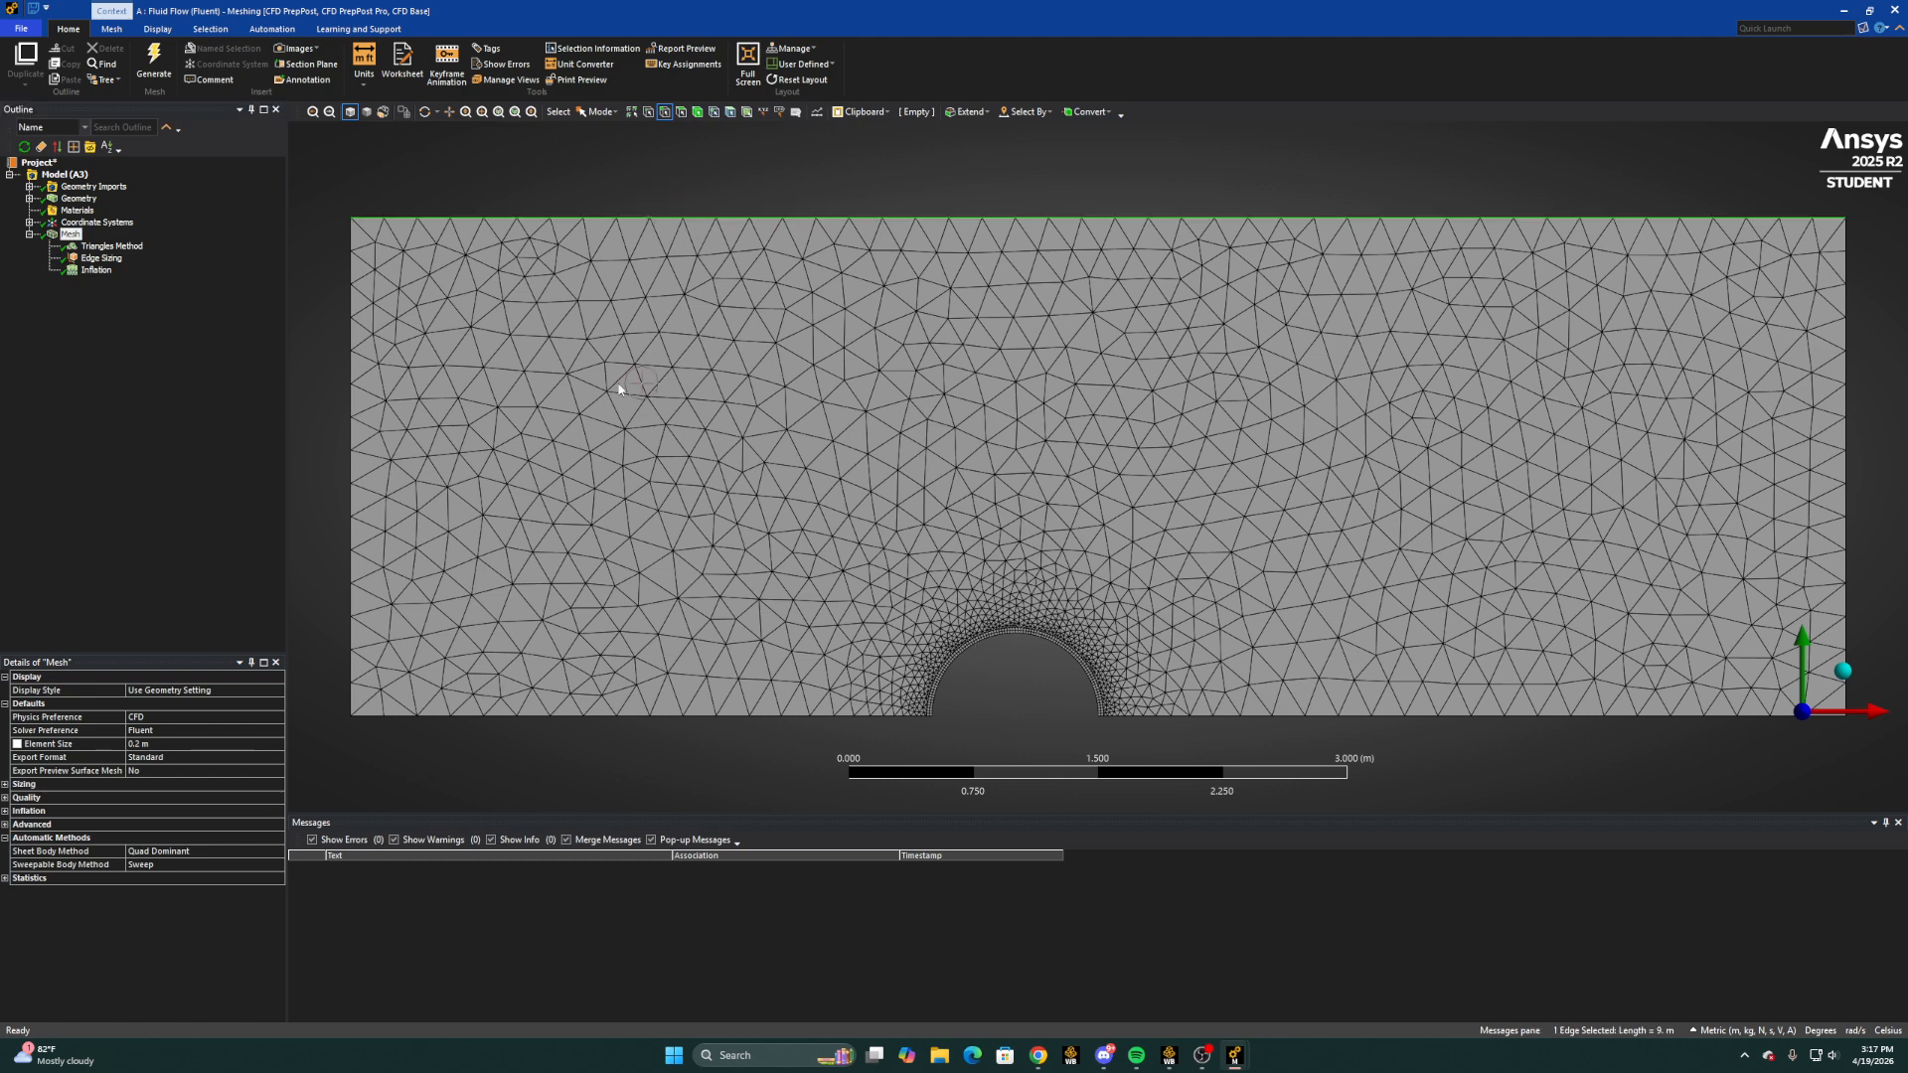
{"action": "left_click", "coordinate": [728, 716], "text": "ctrl"}
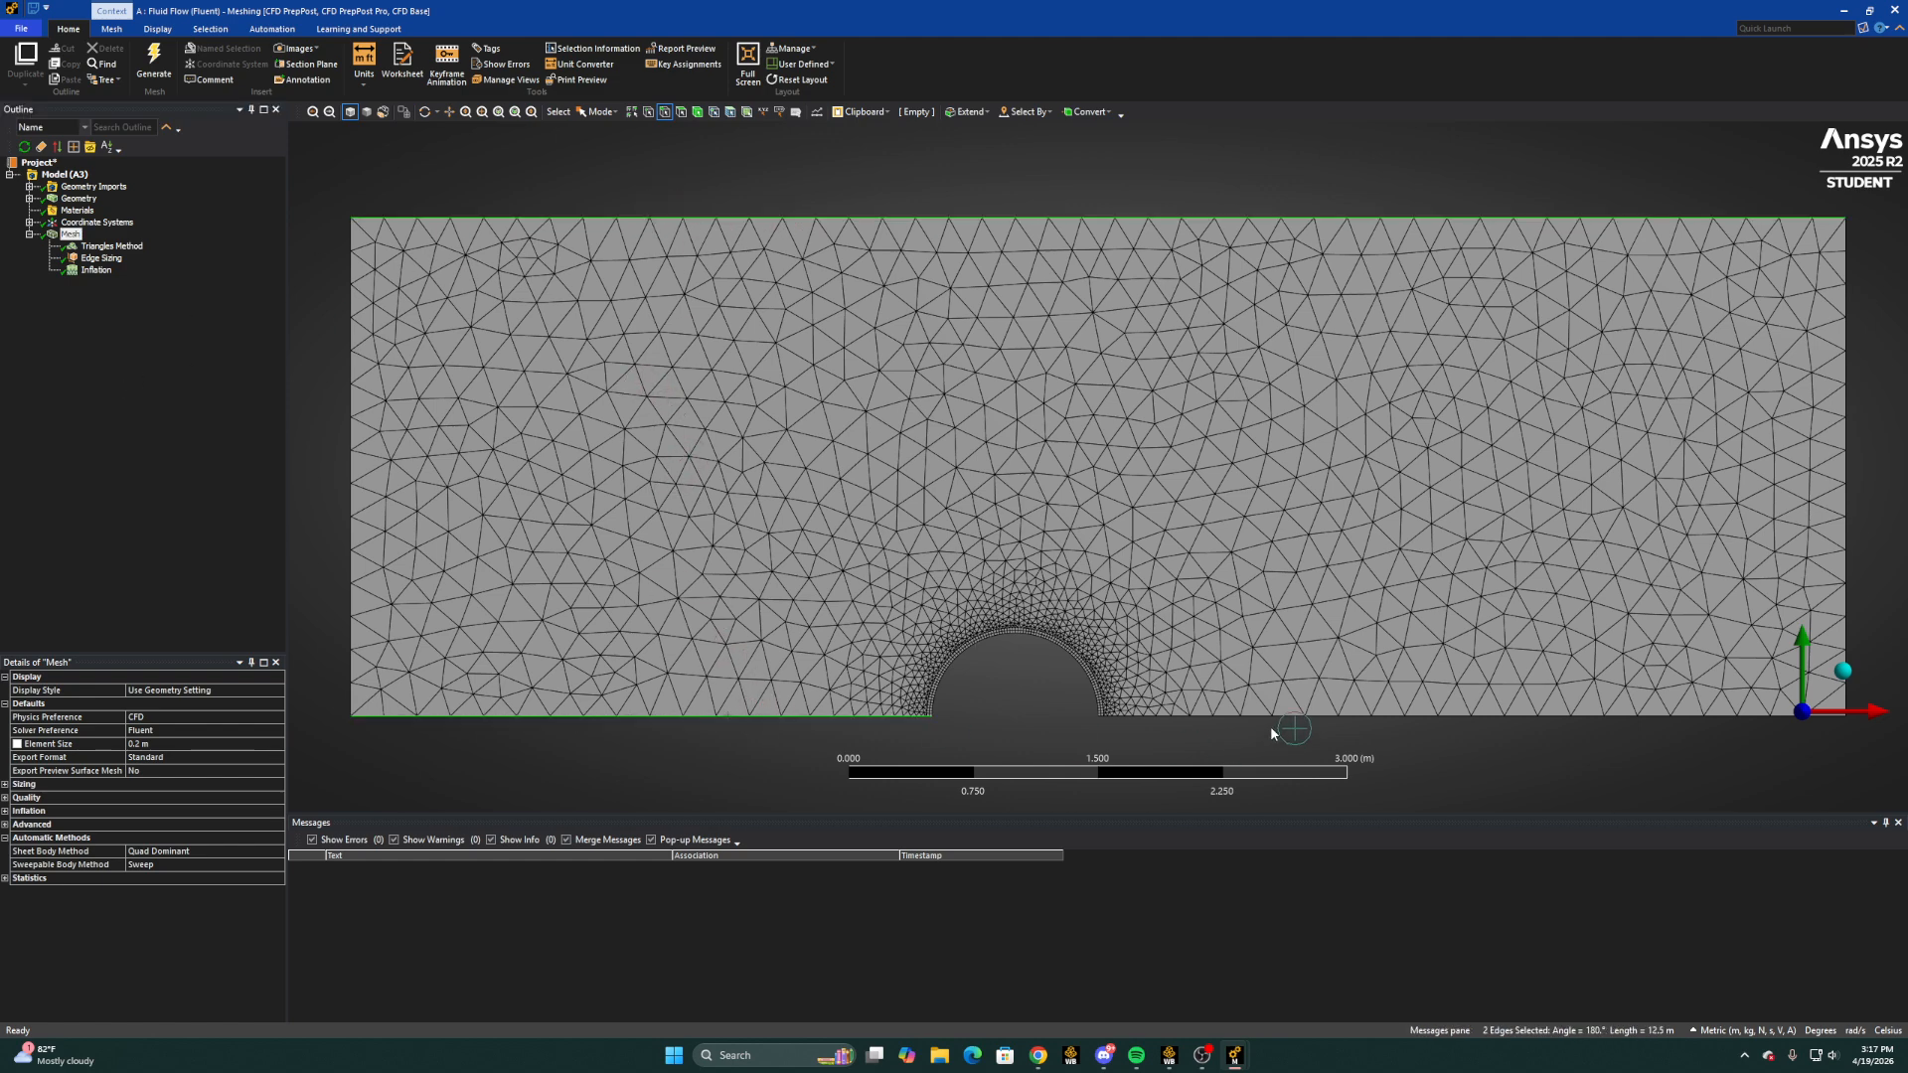
{"action": "left_click", "coordinate": [1271, 716], "text": "ctrl"}
{"action": "type", "text": "n"}
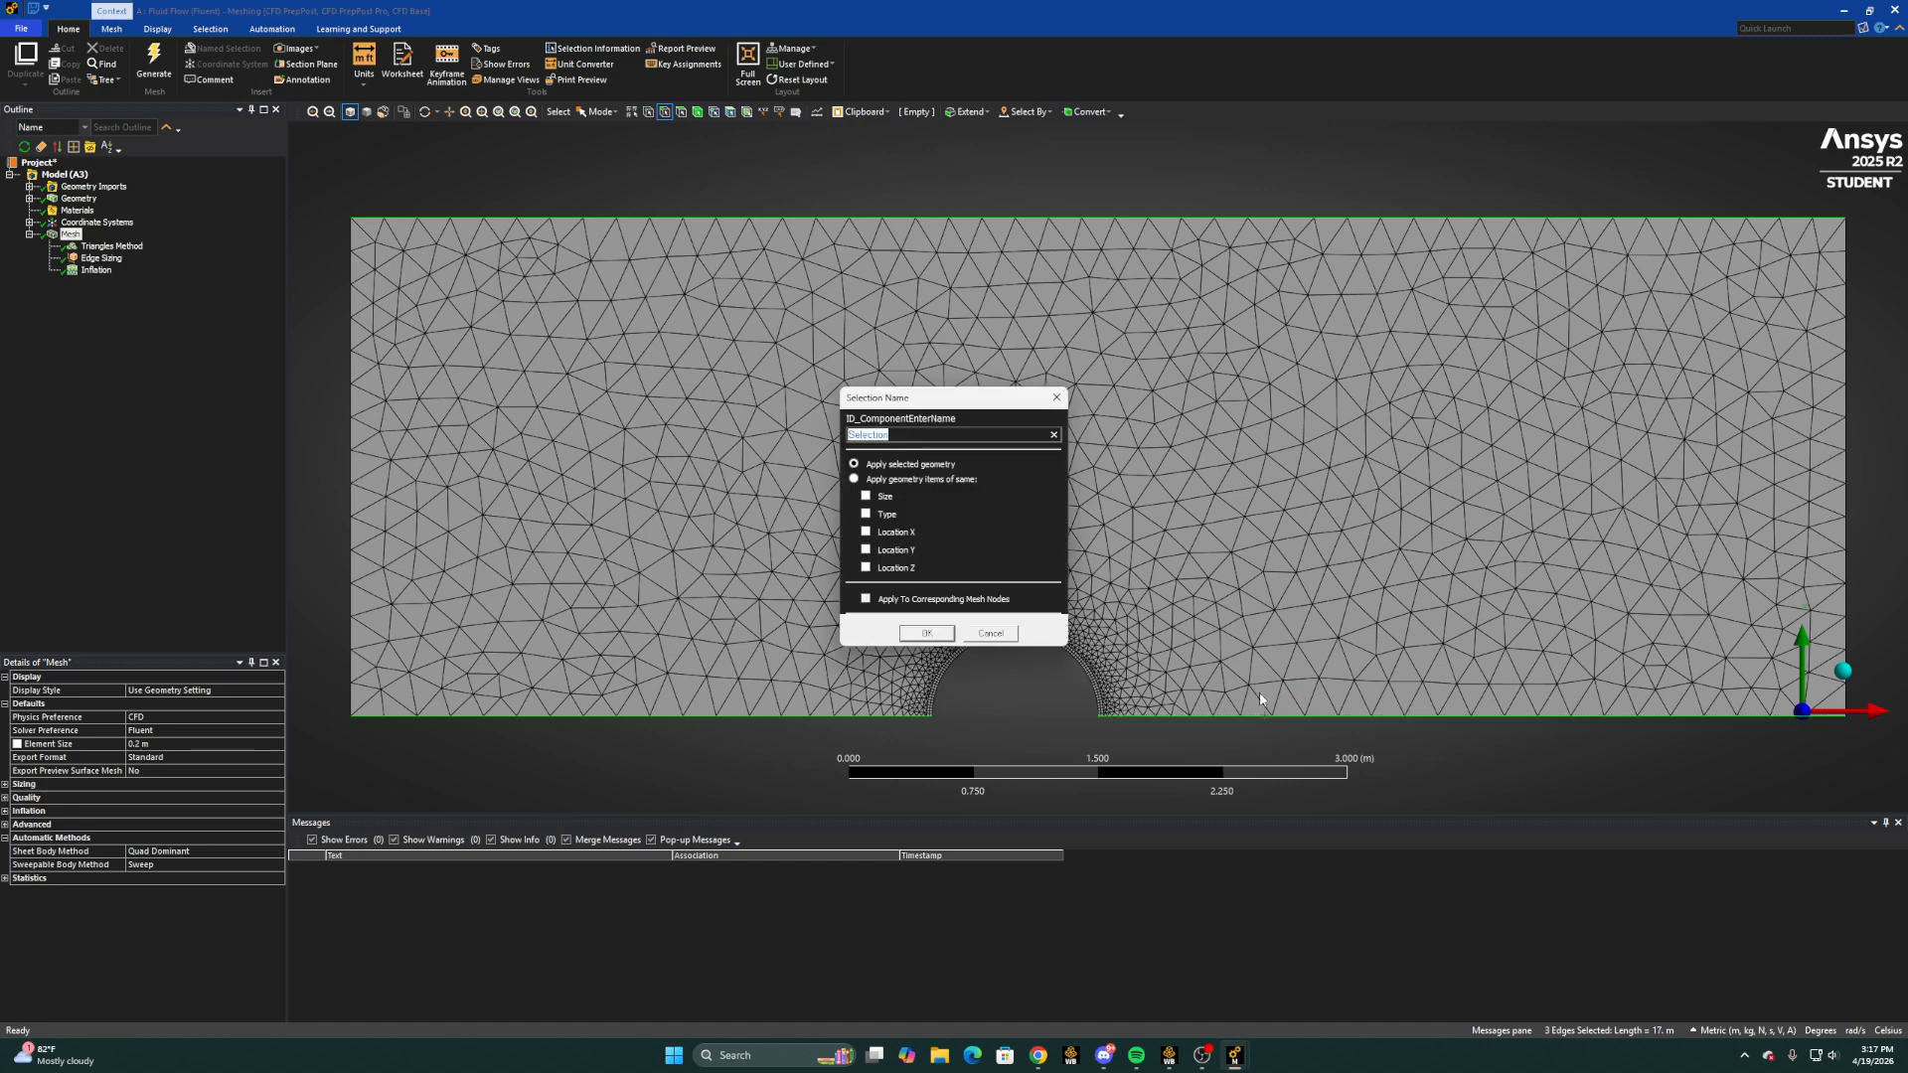
{"action": "type", "text": "Symmetry"}
{"action": "key", "text": "Return"}
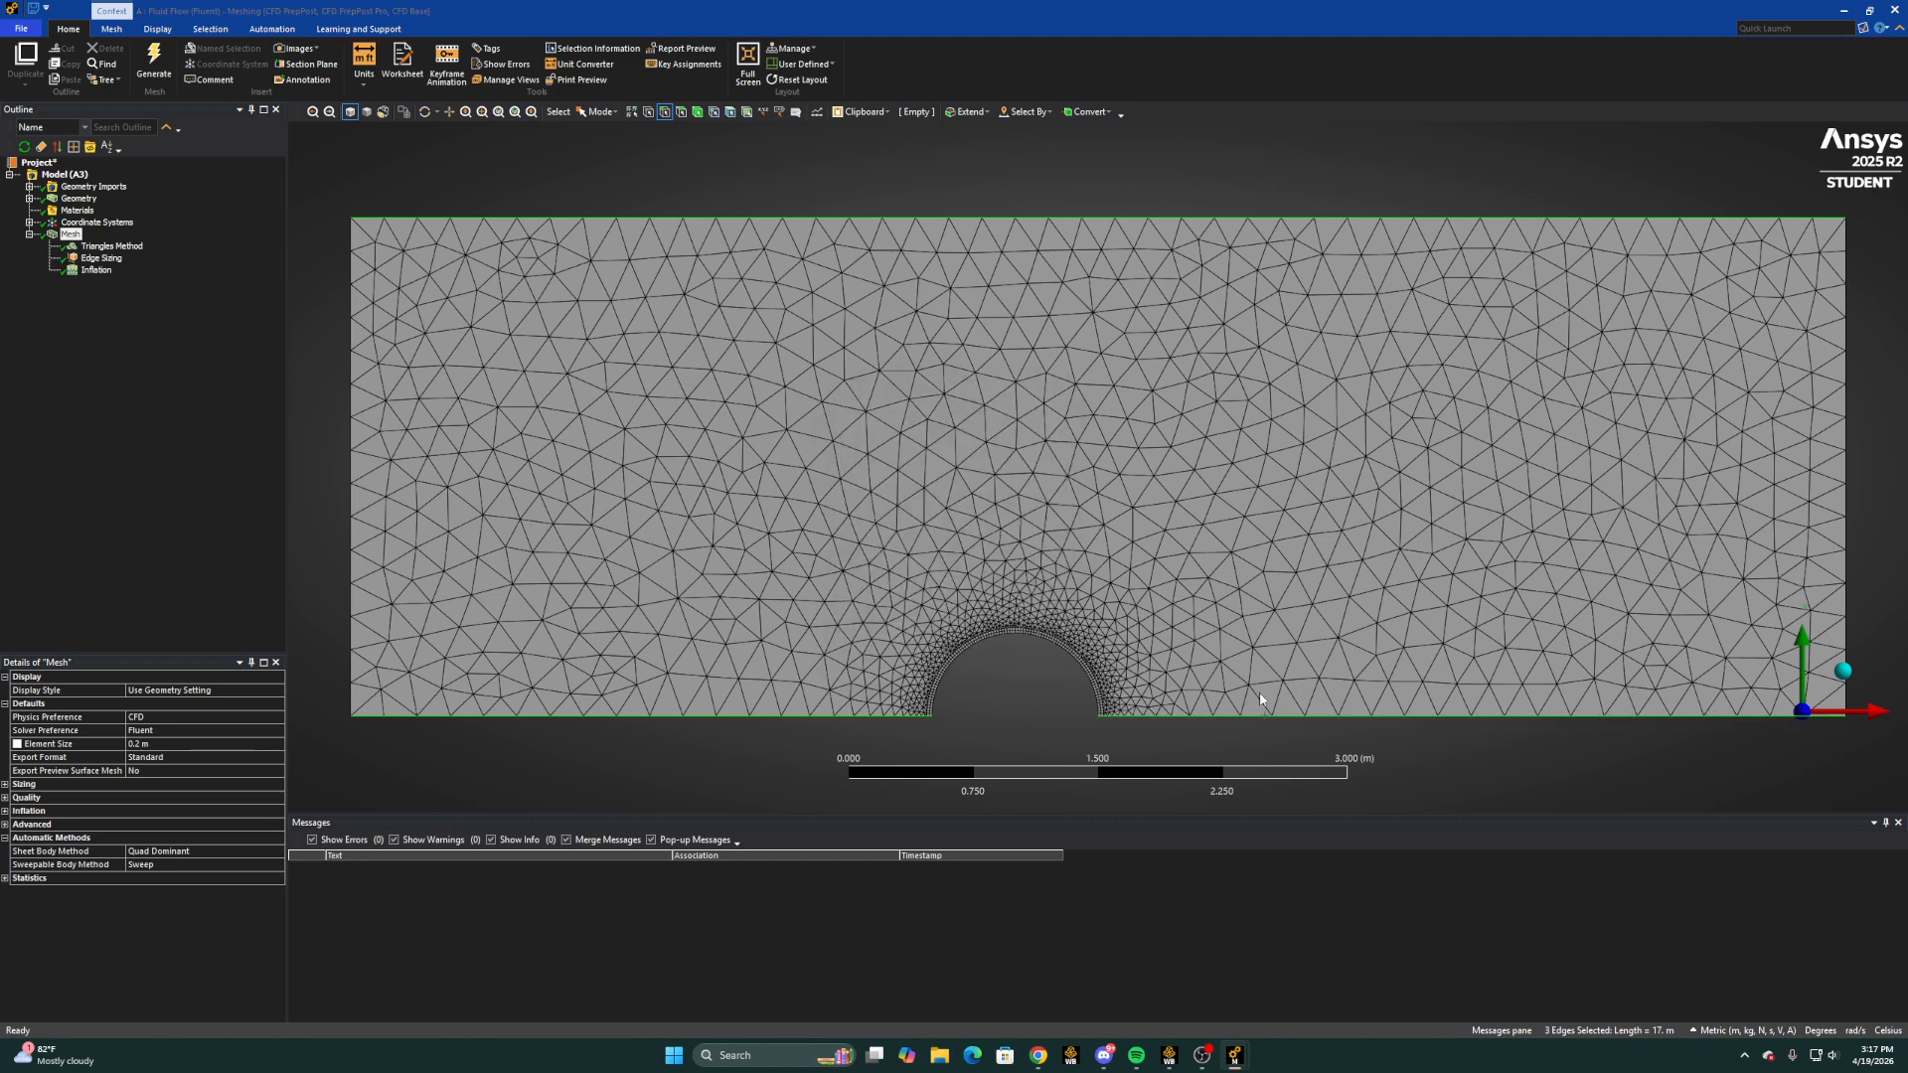
Create a named selection "Inlet" from the domain's left vertical edge
{"action": "left_click", "coordinate": [351, 420]}
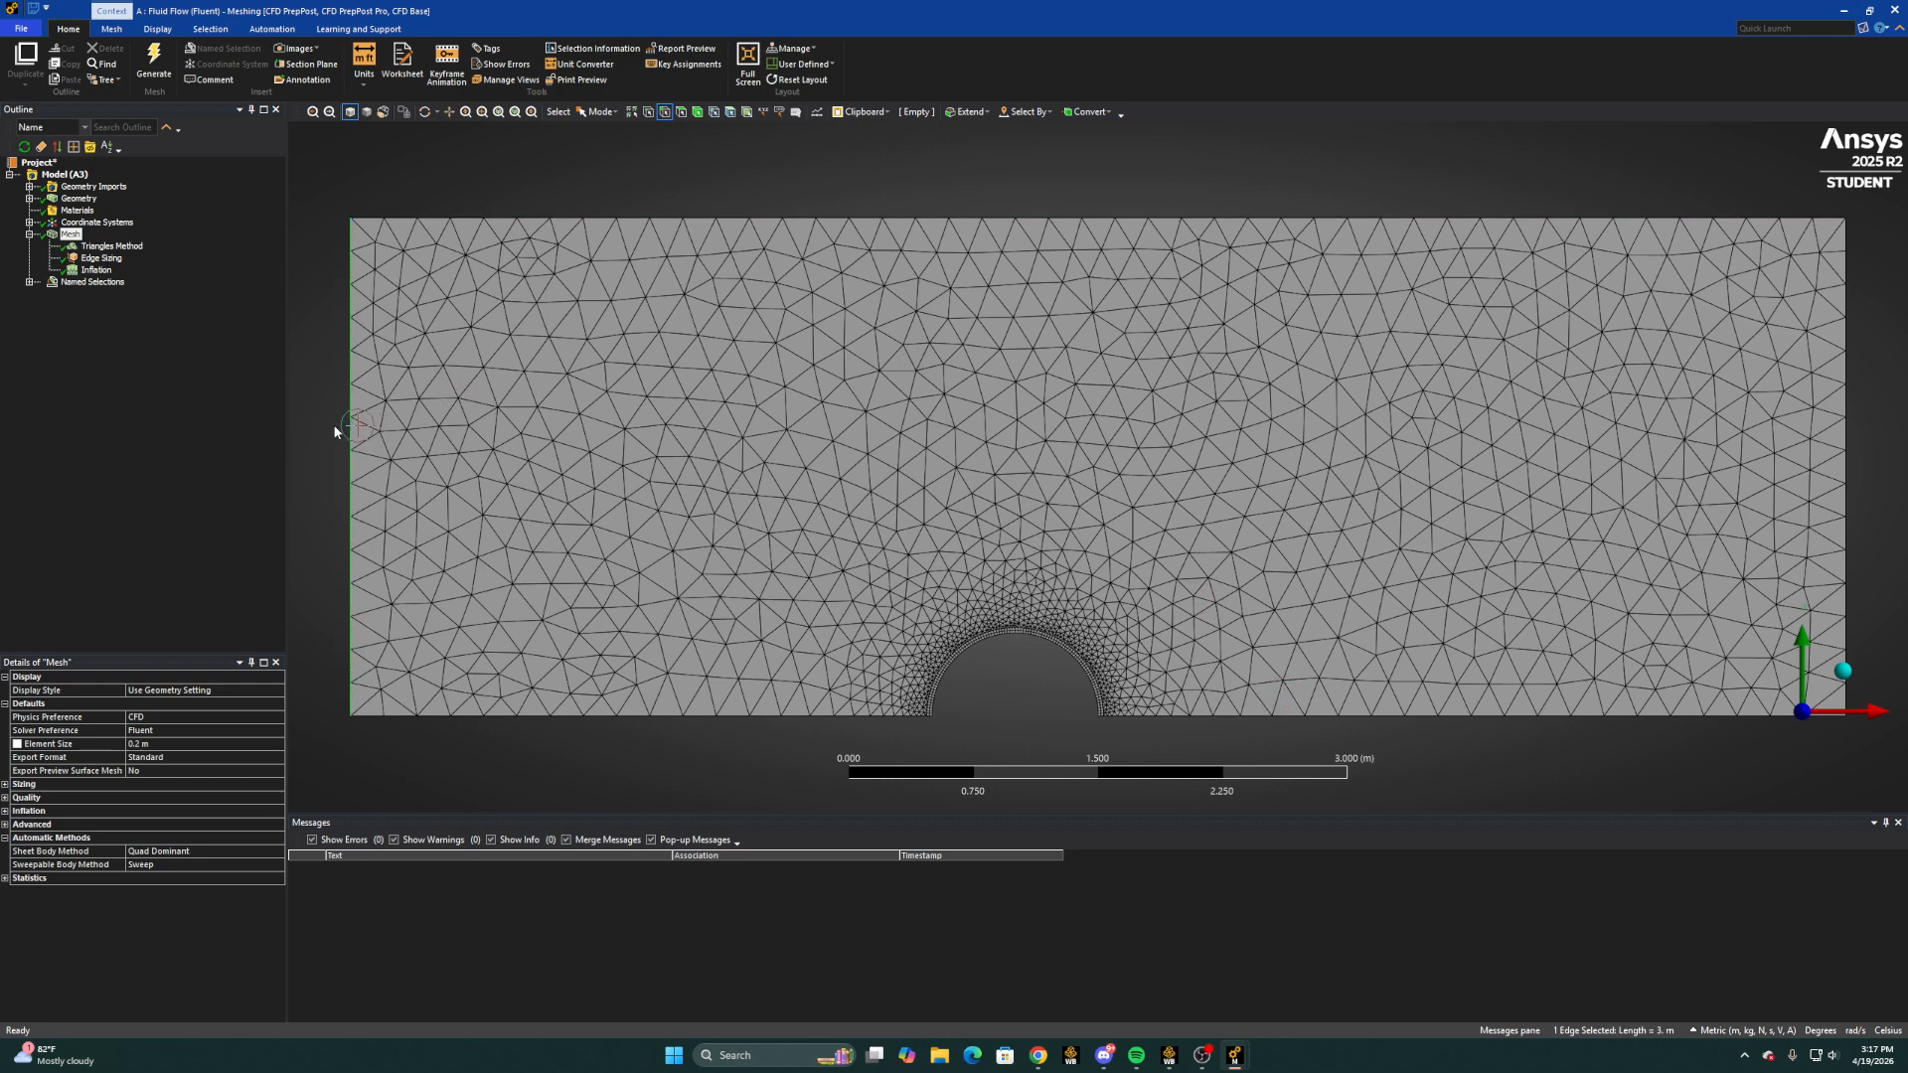
{"action": "key", "text": "n"}
{"action": "key", "text": "BackSpace"}
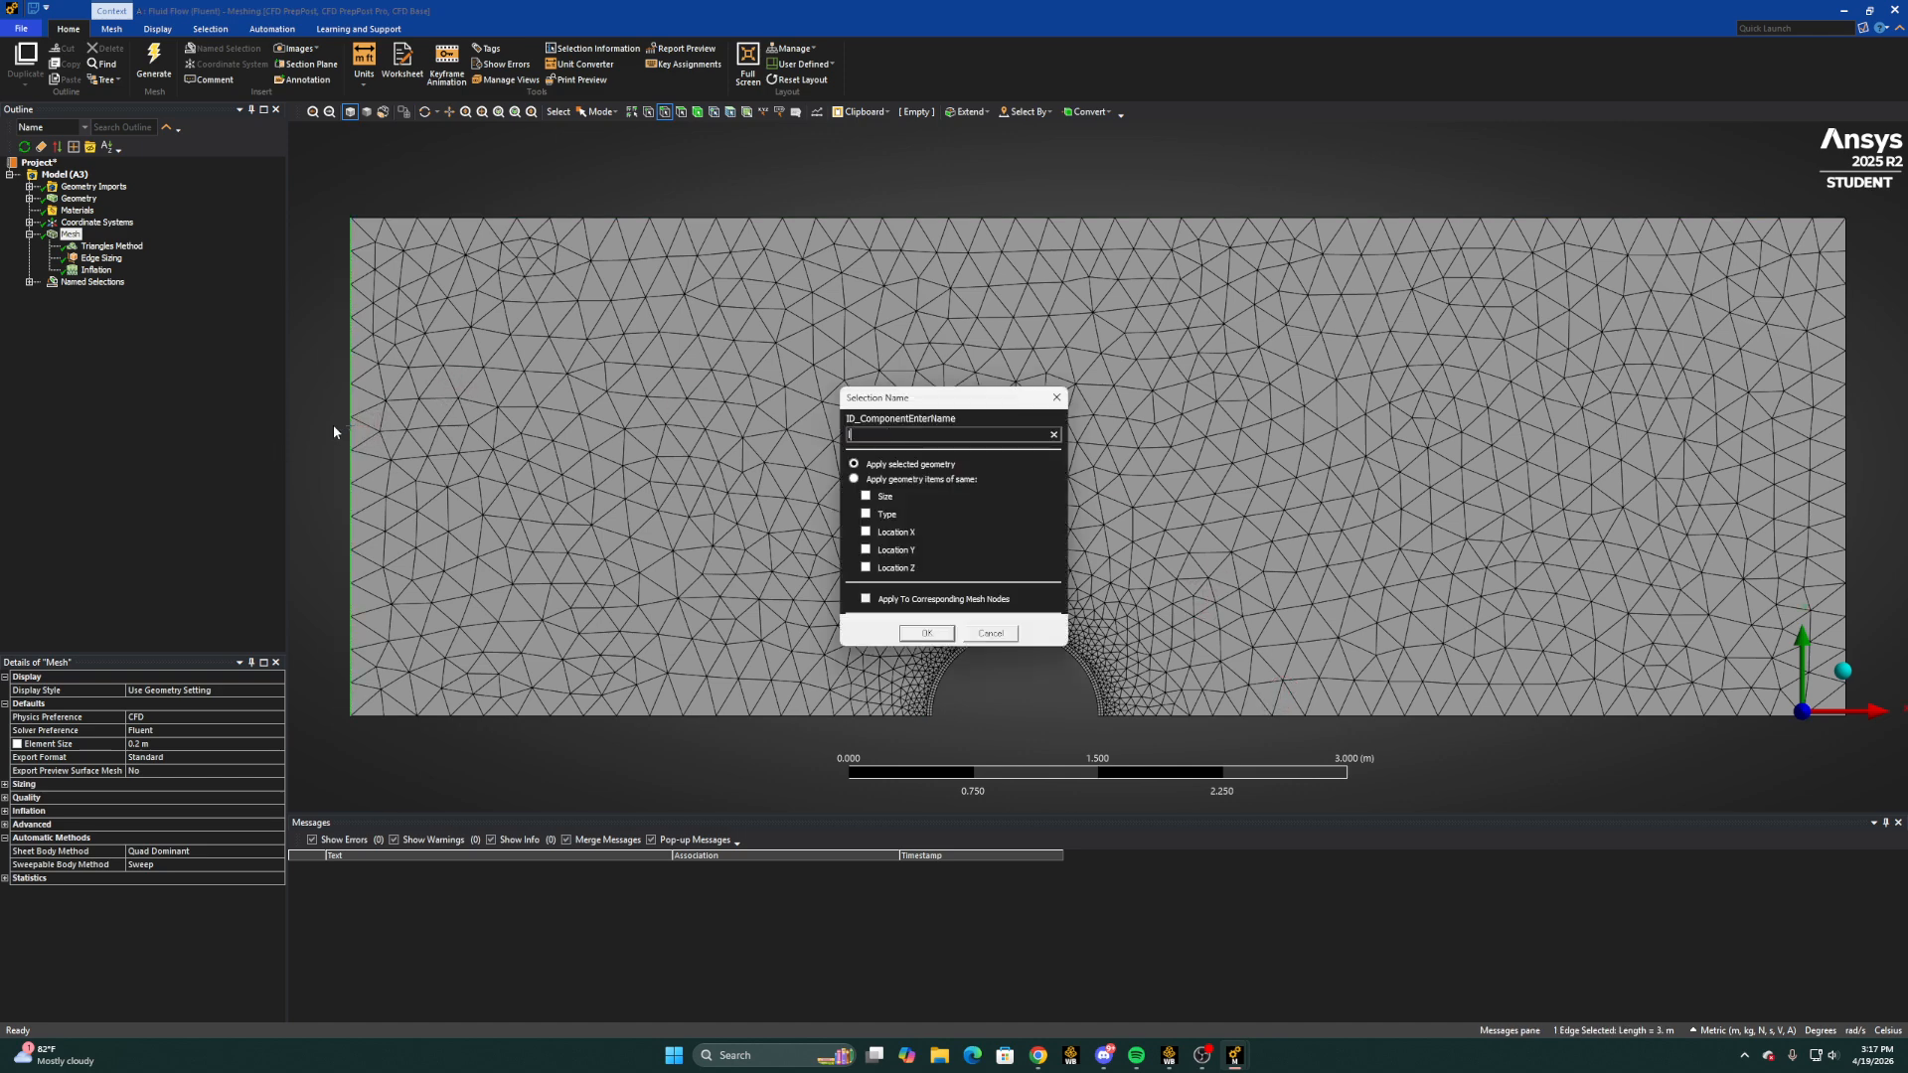
{"action": "type", "text": "Inlet"}
{"action": "key", "text": "Return"}
{"action": "left_click", "coordinate": [334, 431]}
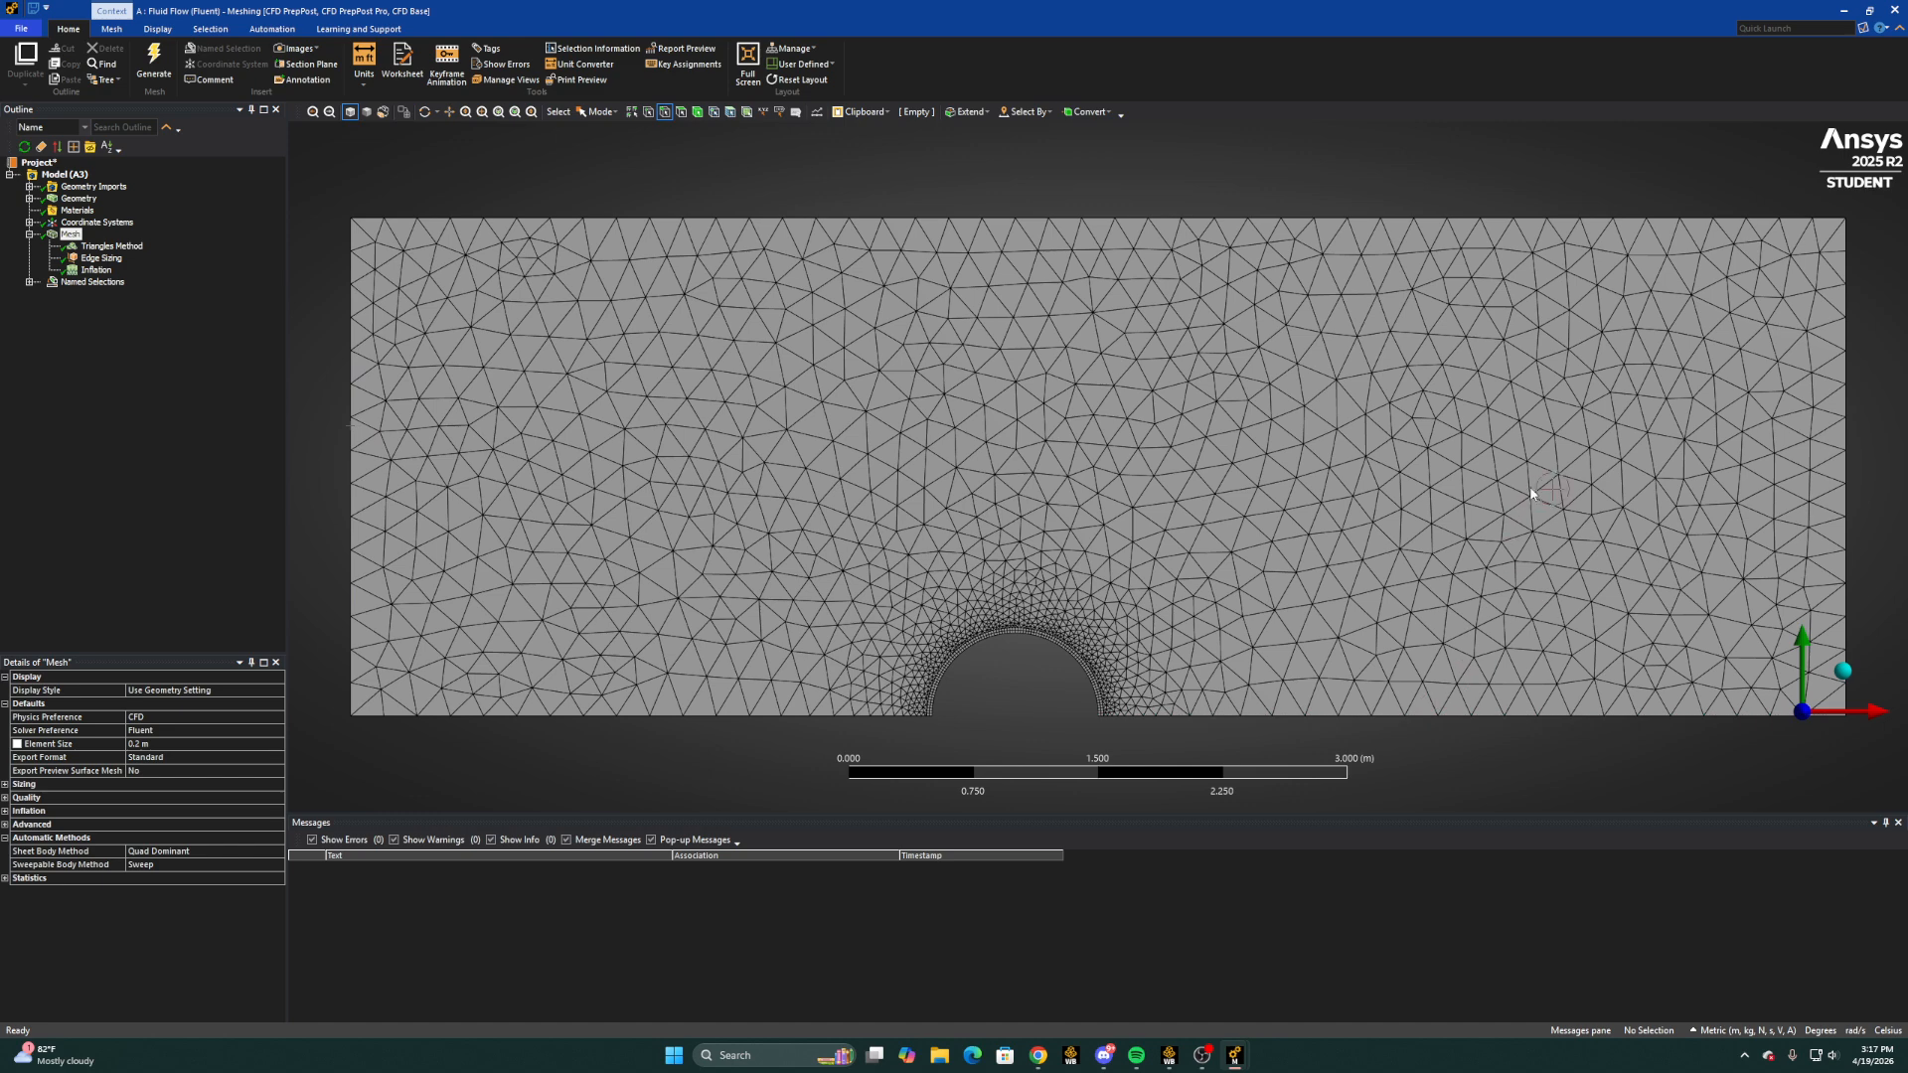
Create a named selection "Outlet" from the domain's right vertical edge
{"action": "left_click", "coordinate": [1846, 402]}
{"action": "type", "text": "n"}
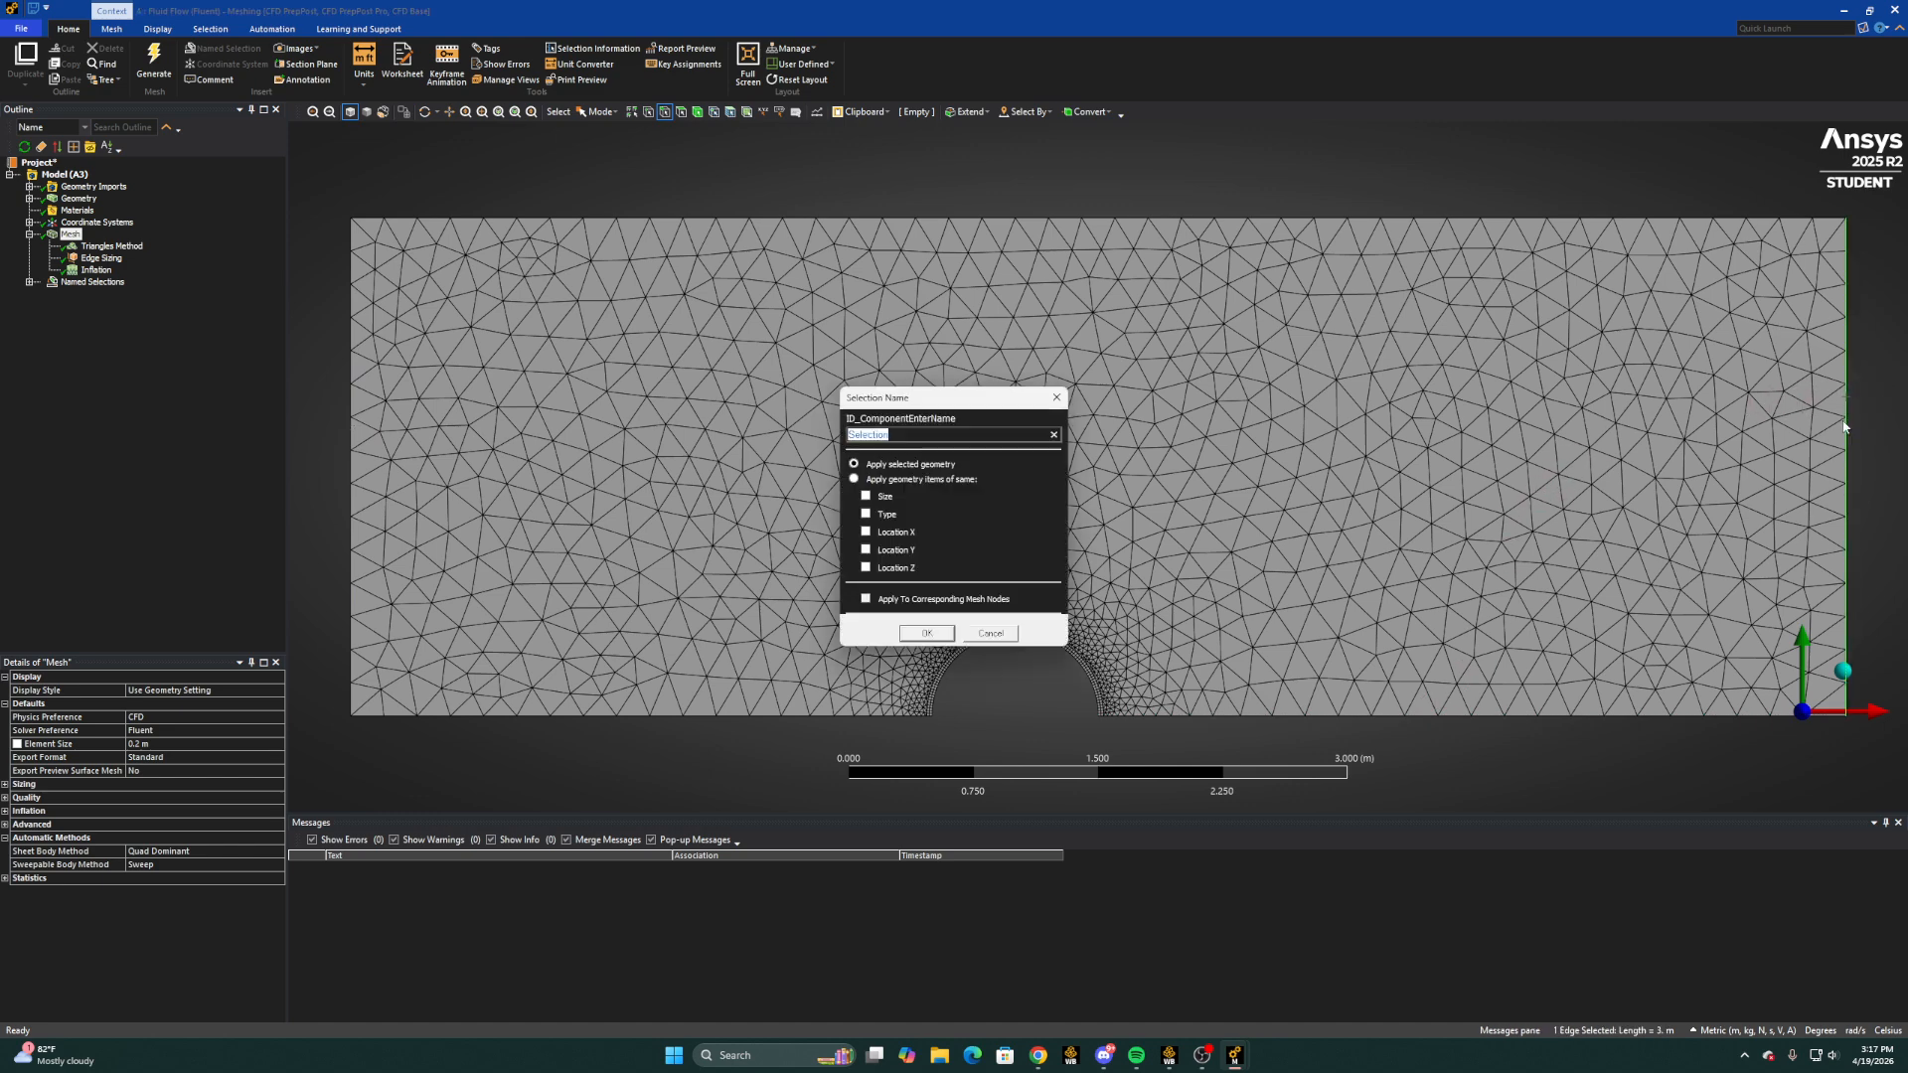
{"action": "type", "text": "Outlet"}
{"action": "key", "text": "Return"}
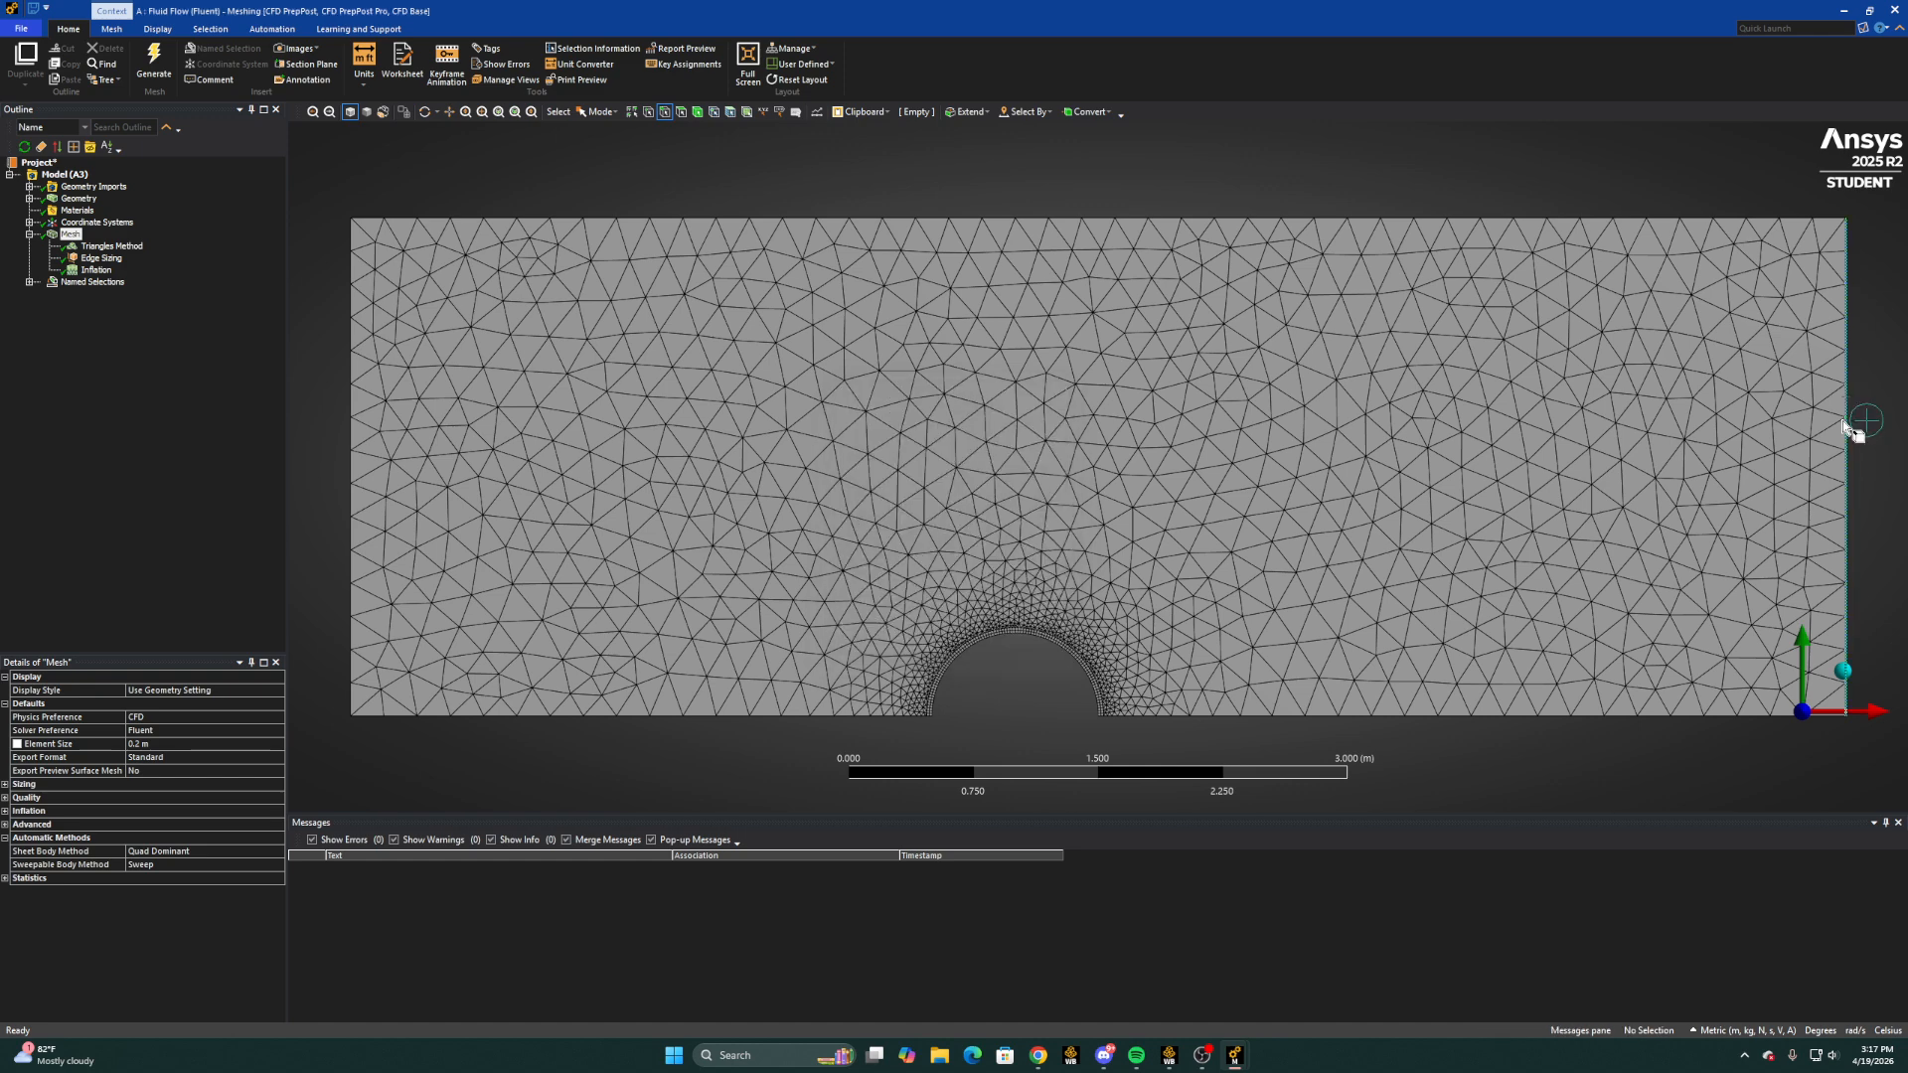
Create a named selection "Cylinder Wall" from the semicircular edge and review the list of named selections
{"action": "left_click", "coordinate": [1046, 638]}
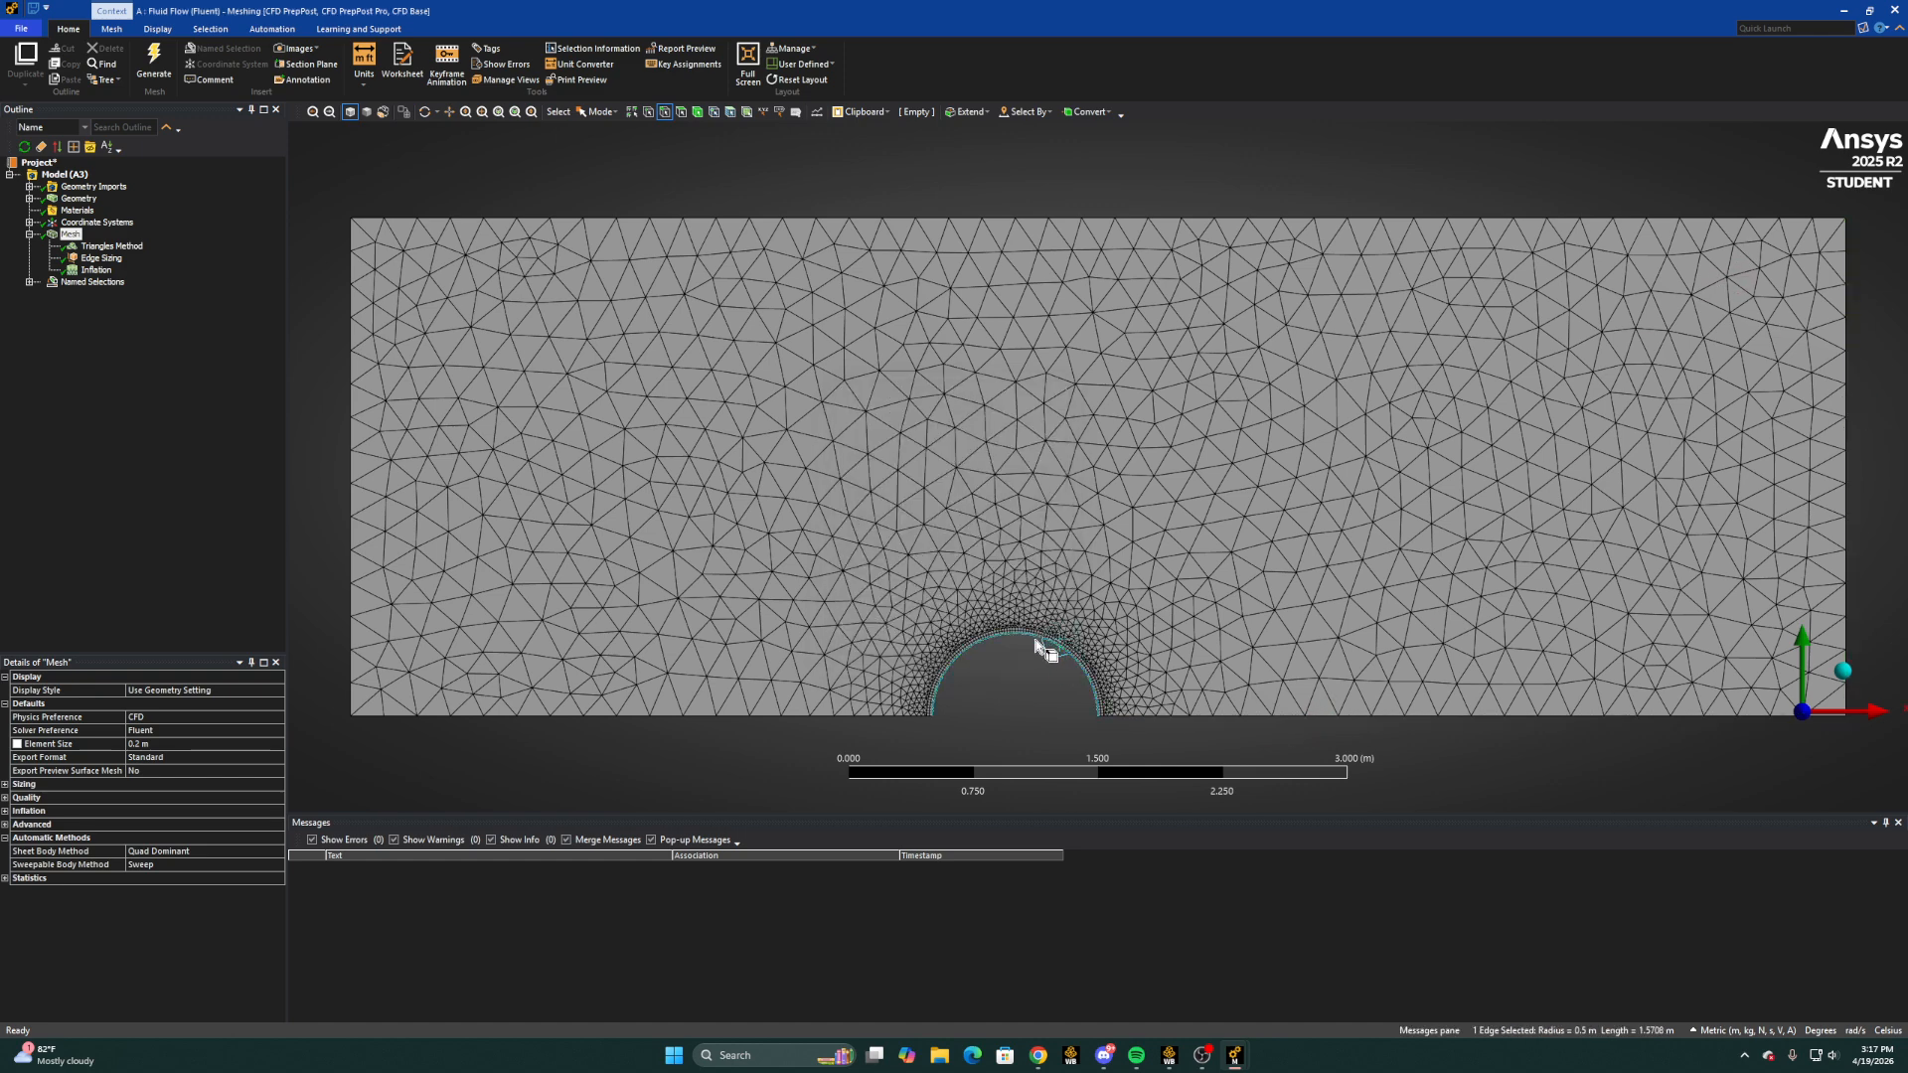
{"action": "type", "text": "nCl"}
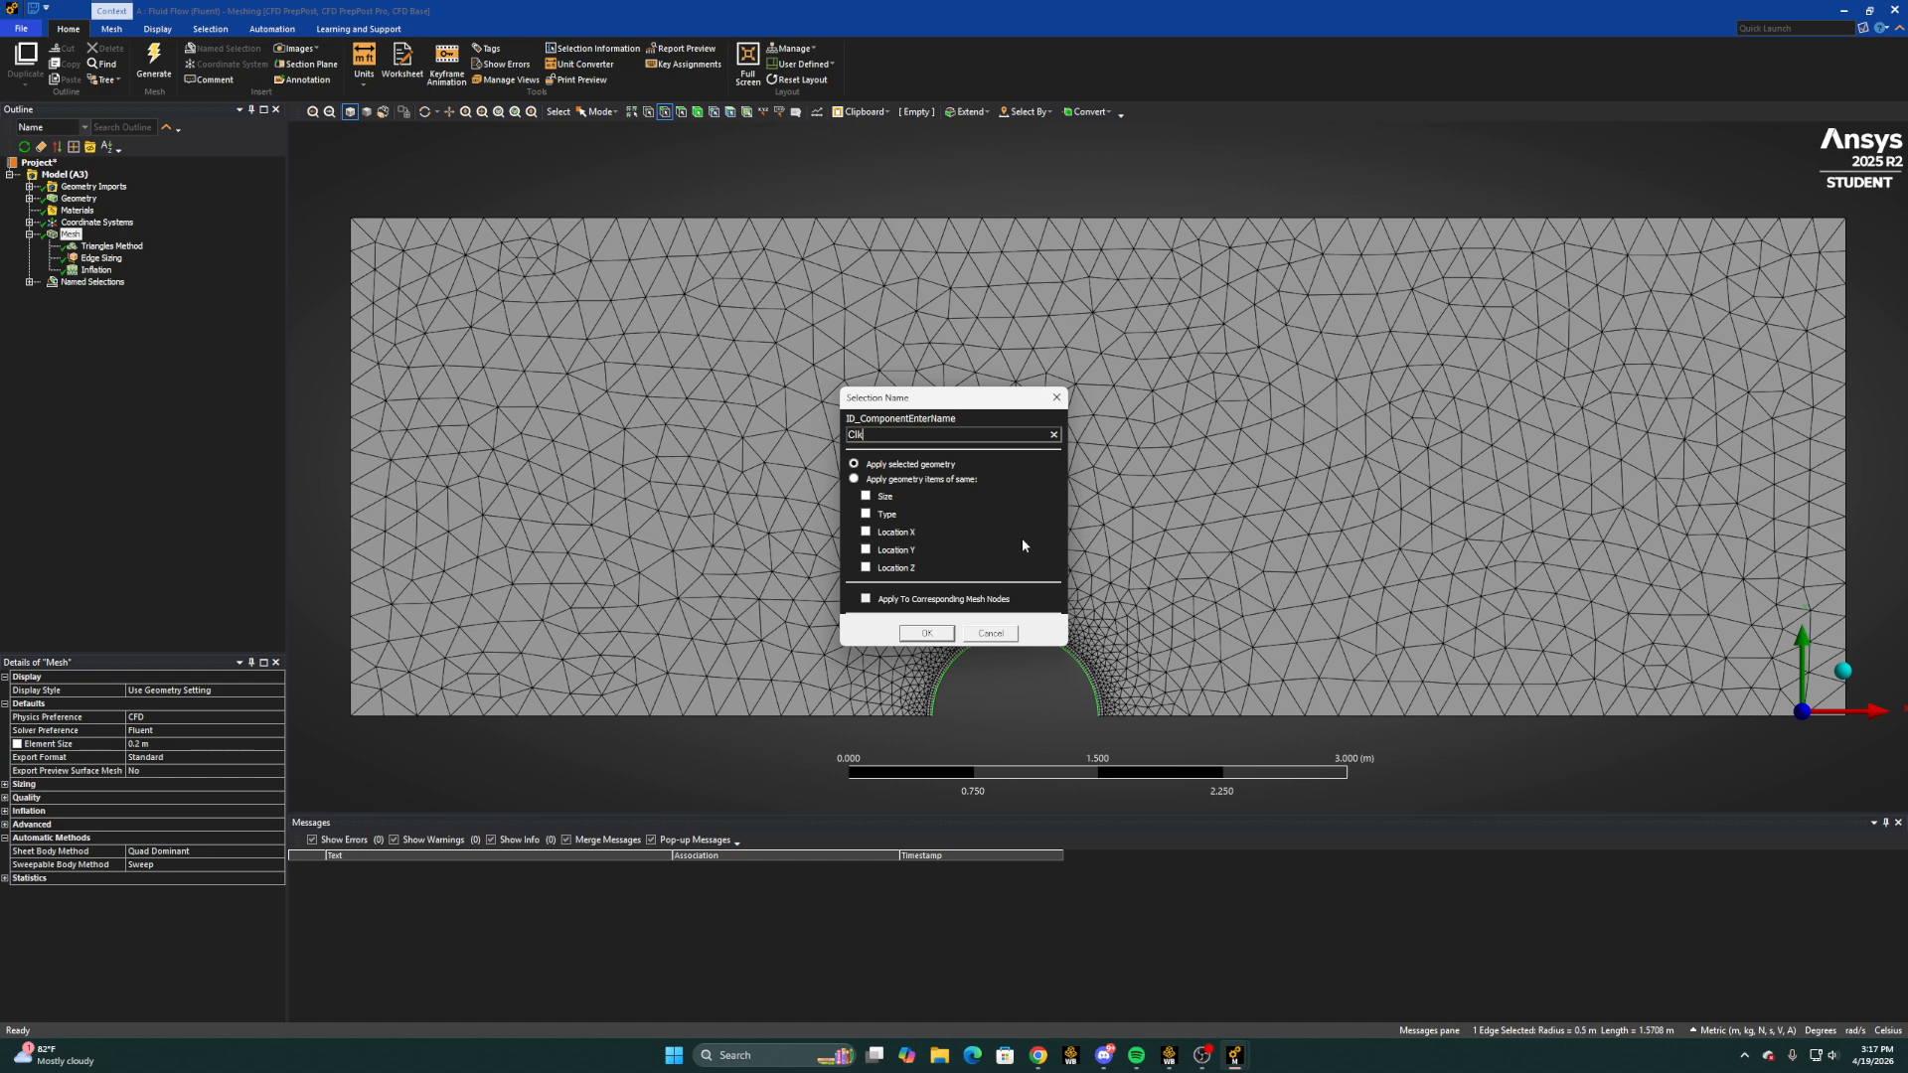
{"action": "type", "text": "ylinder Wall"}
{"action": "key", "text": "Return"}
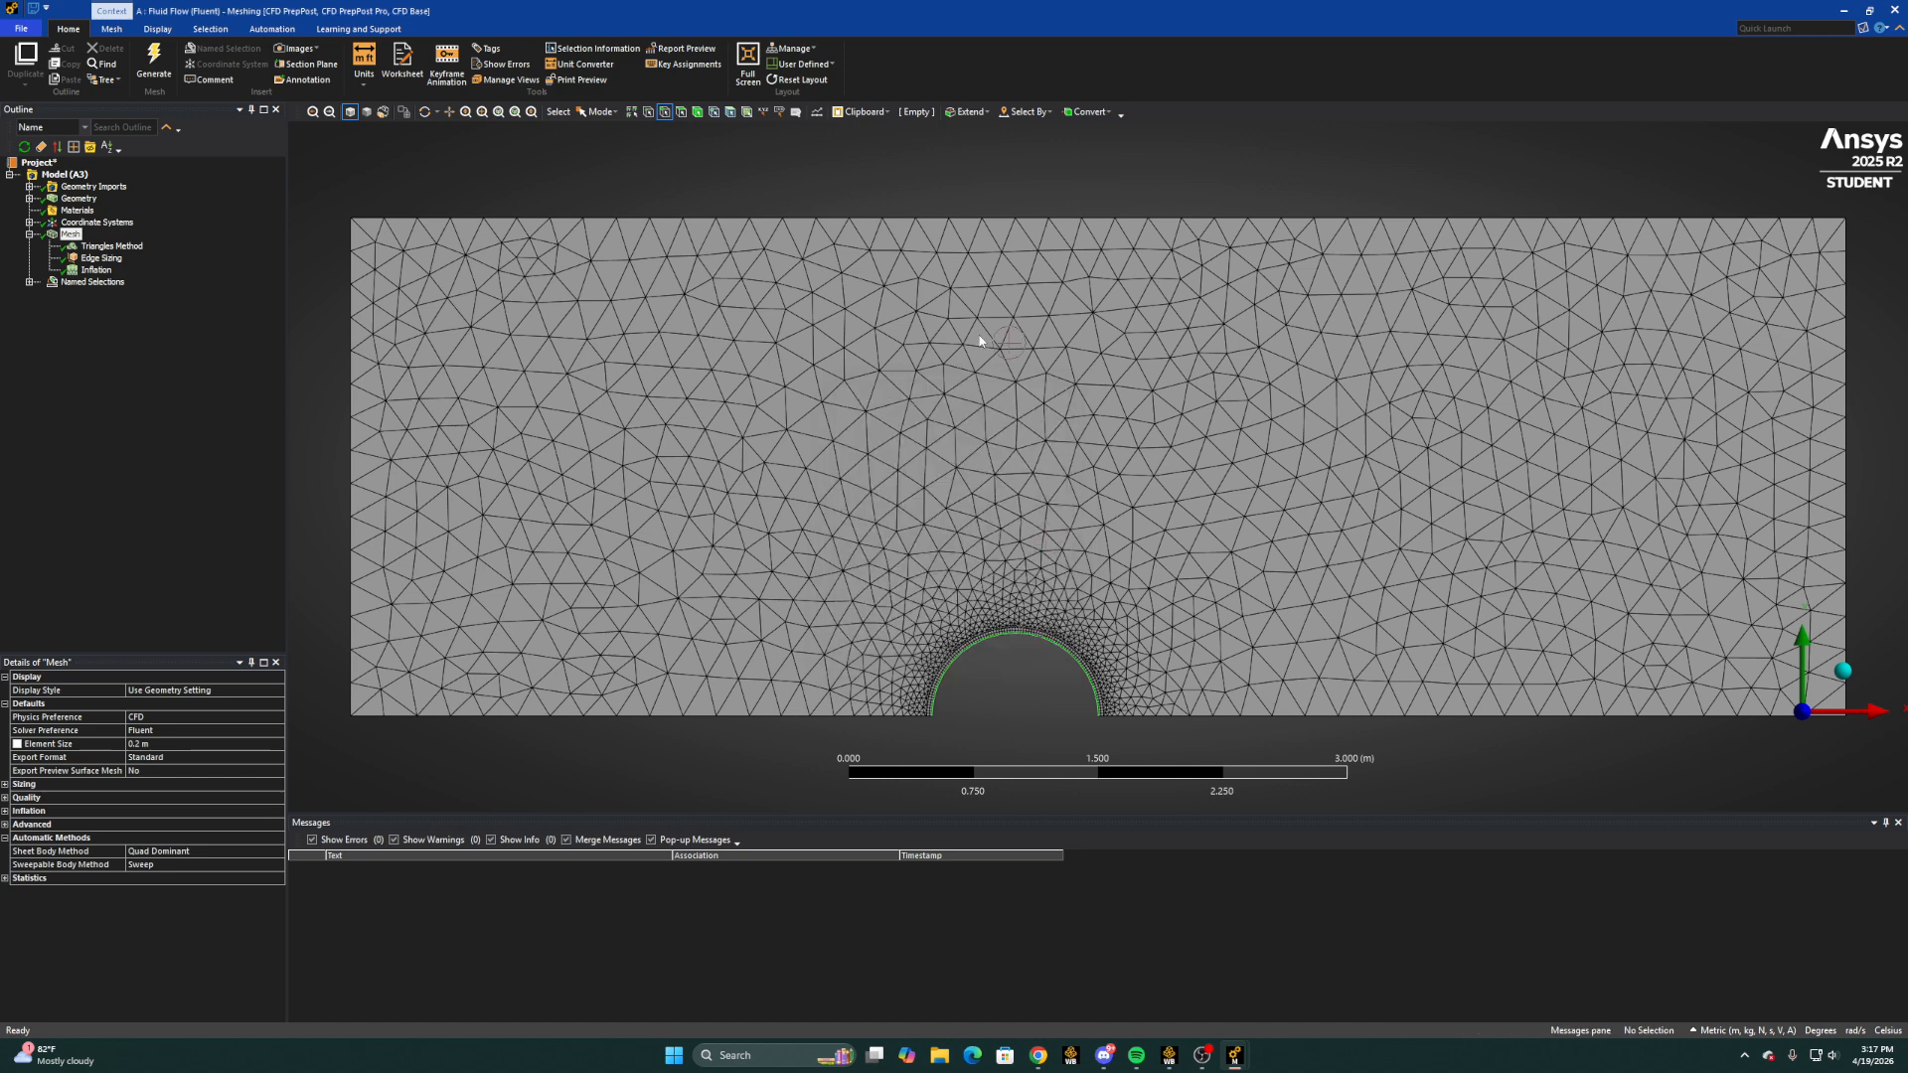
{"action": "left_click", "coordinate": [891, 179]}
{"action": "left_click", "coordinate": [29, 282]}
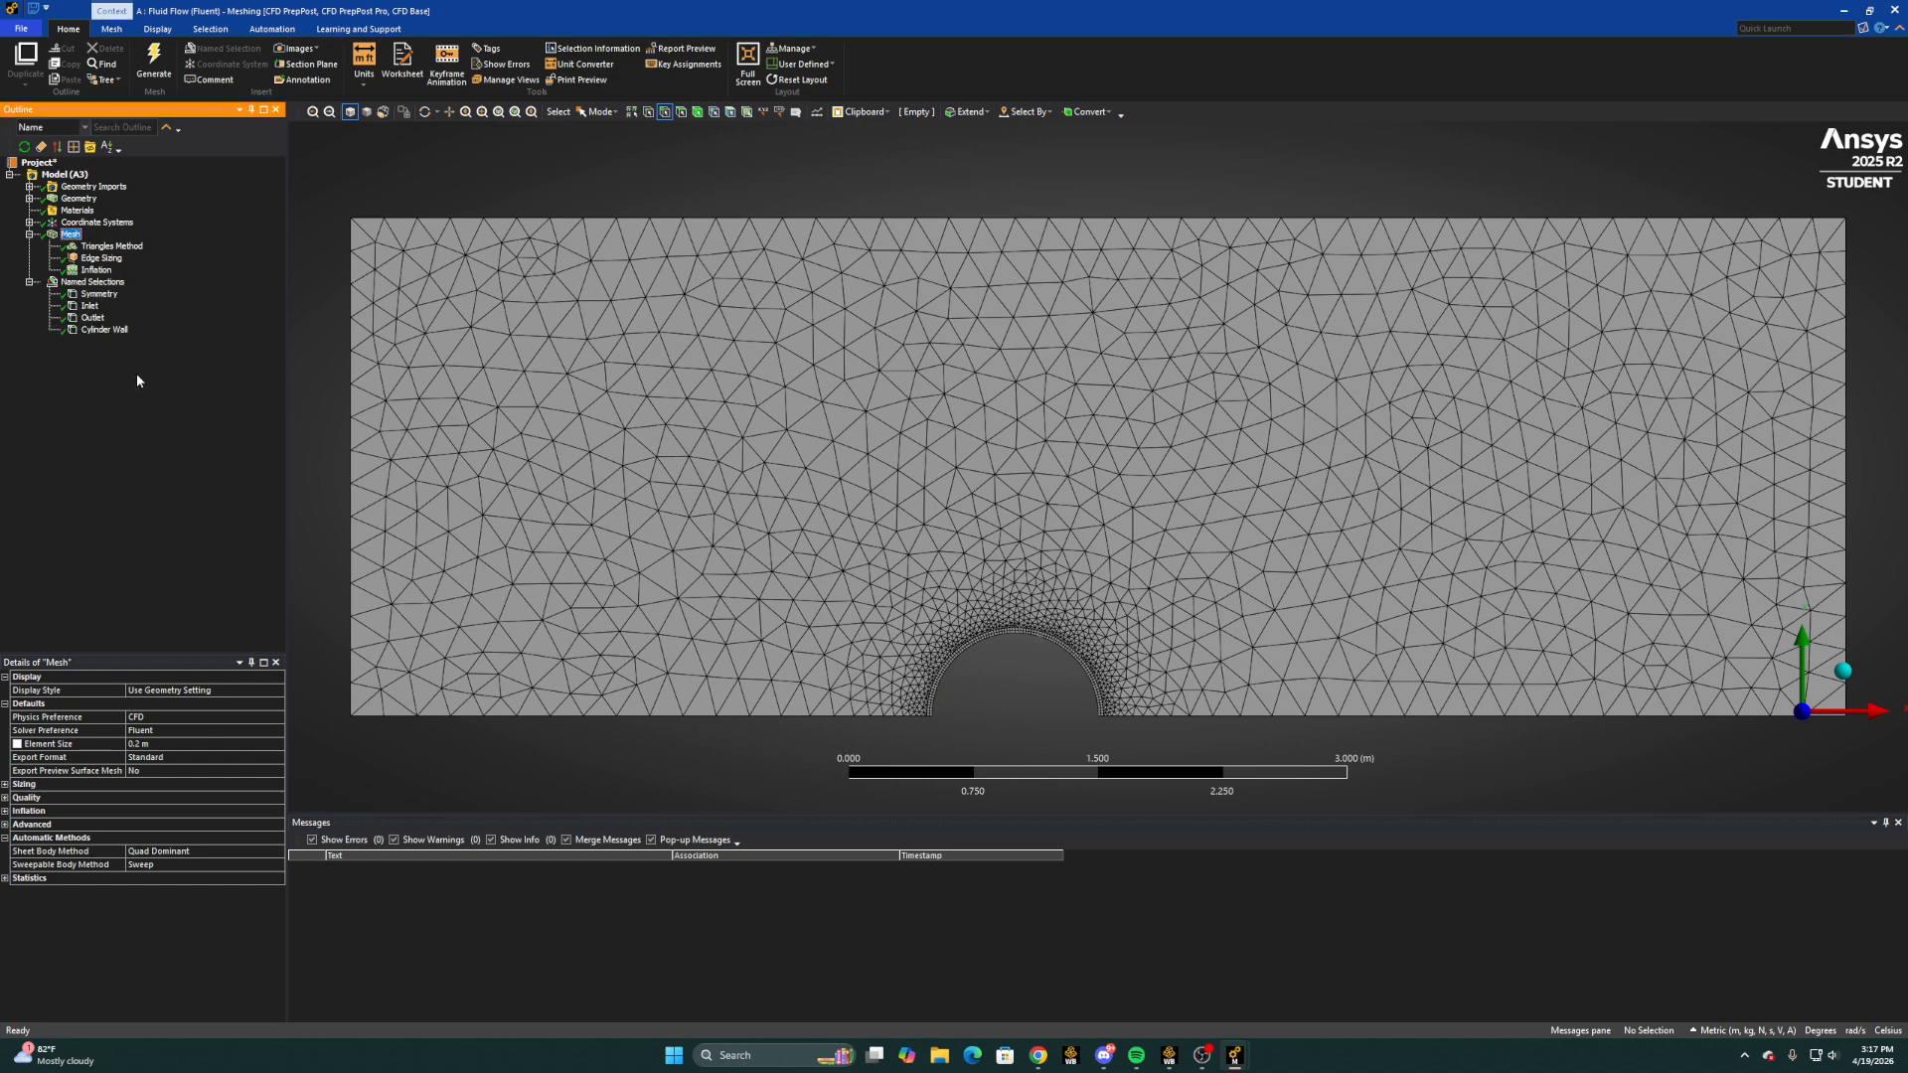
{"action": "left_click", "coordinate": [29, 282]}
Return to the Workbench project schematic and update the Mesh cell of the Fluid Flow (Fluent) system
{"action": "left_click", "coordinate": [1843, 10]}
{"action": "left_click", "coordinate": [419, 274]}
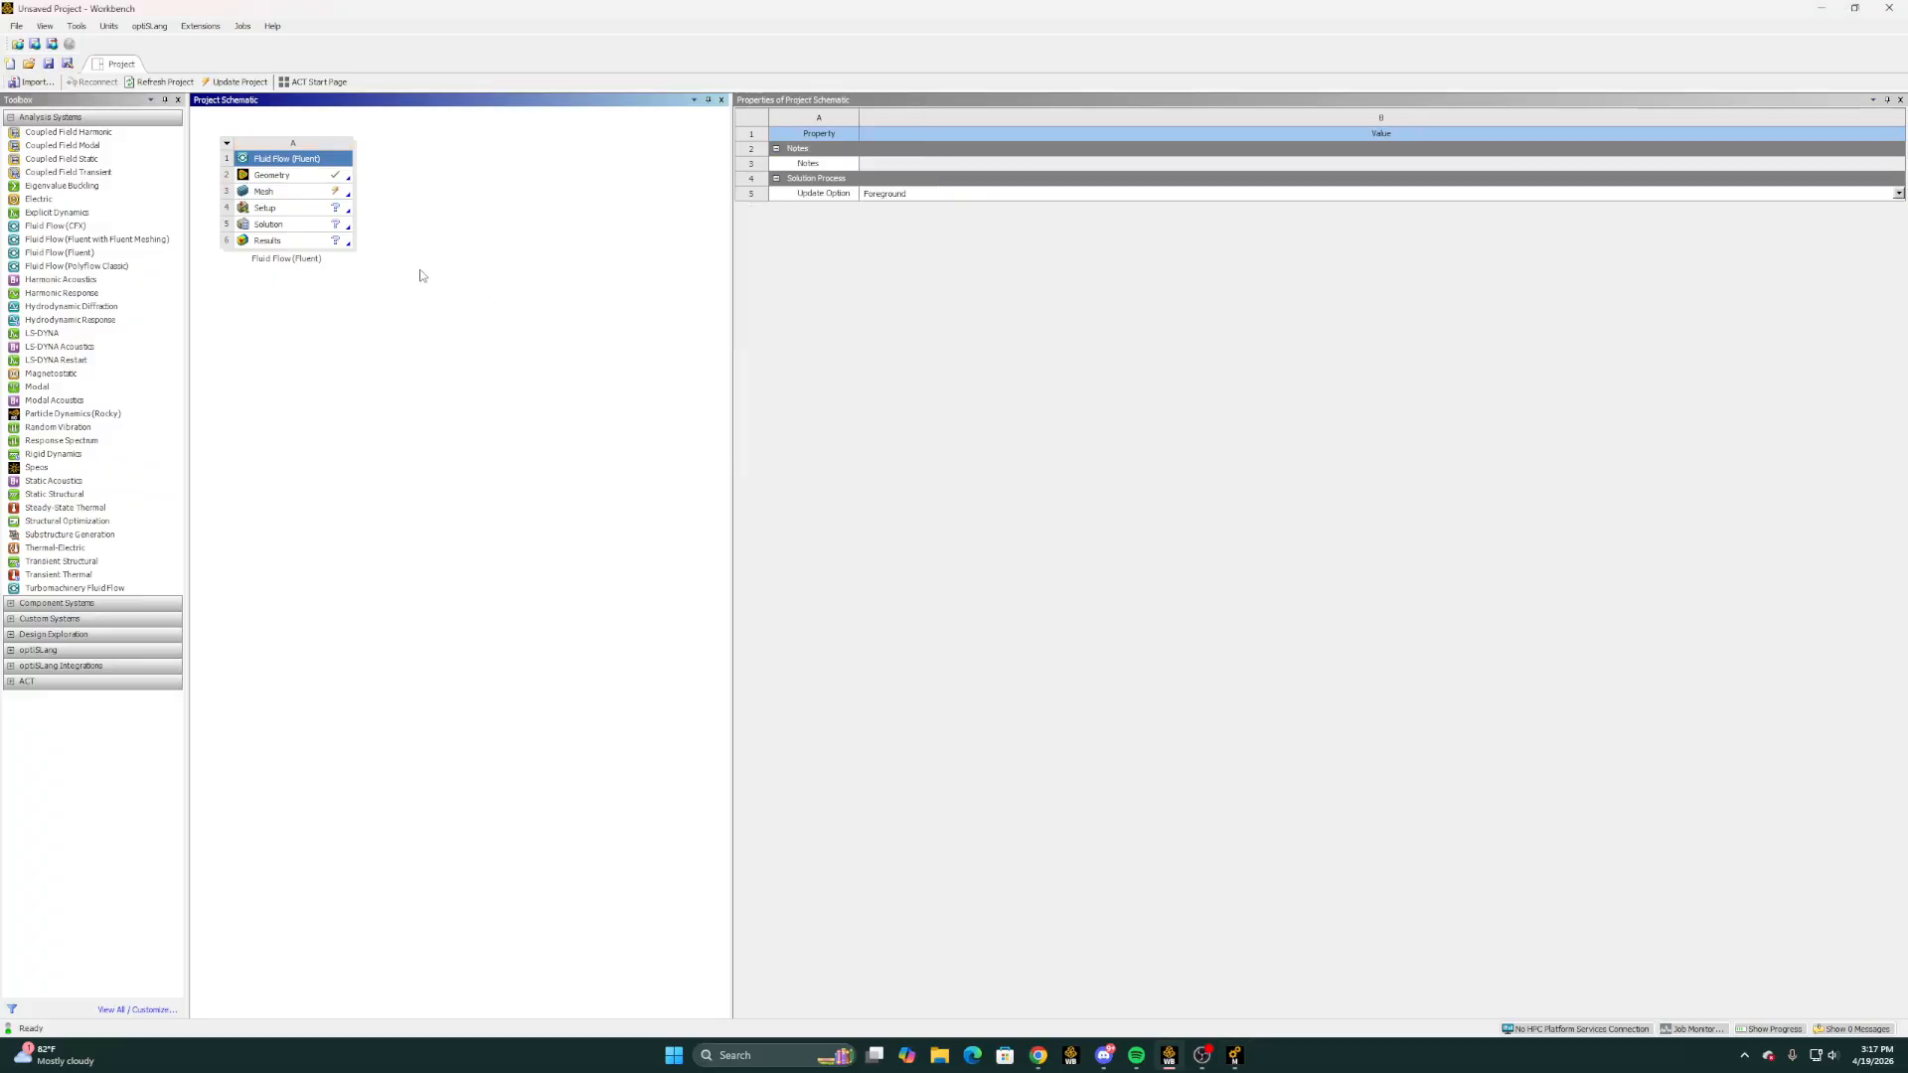
{"action": "right_click", "coordinate": [324, 192]}
{"action": "left_click", "coordinate": [377, 282]}
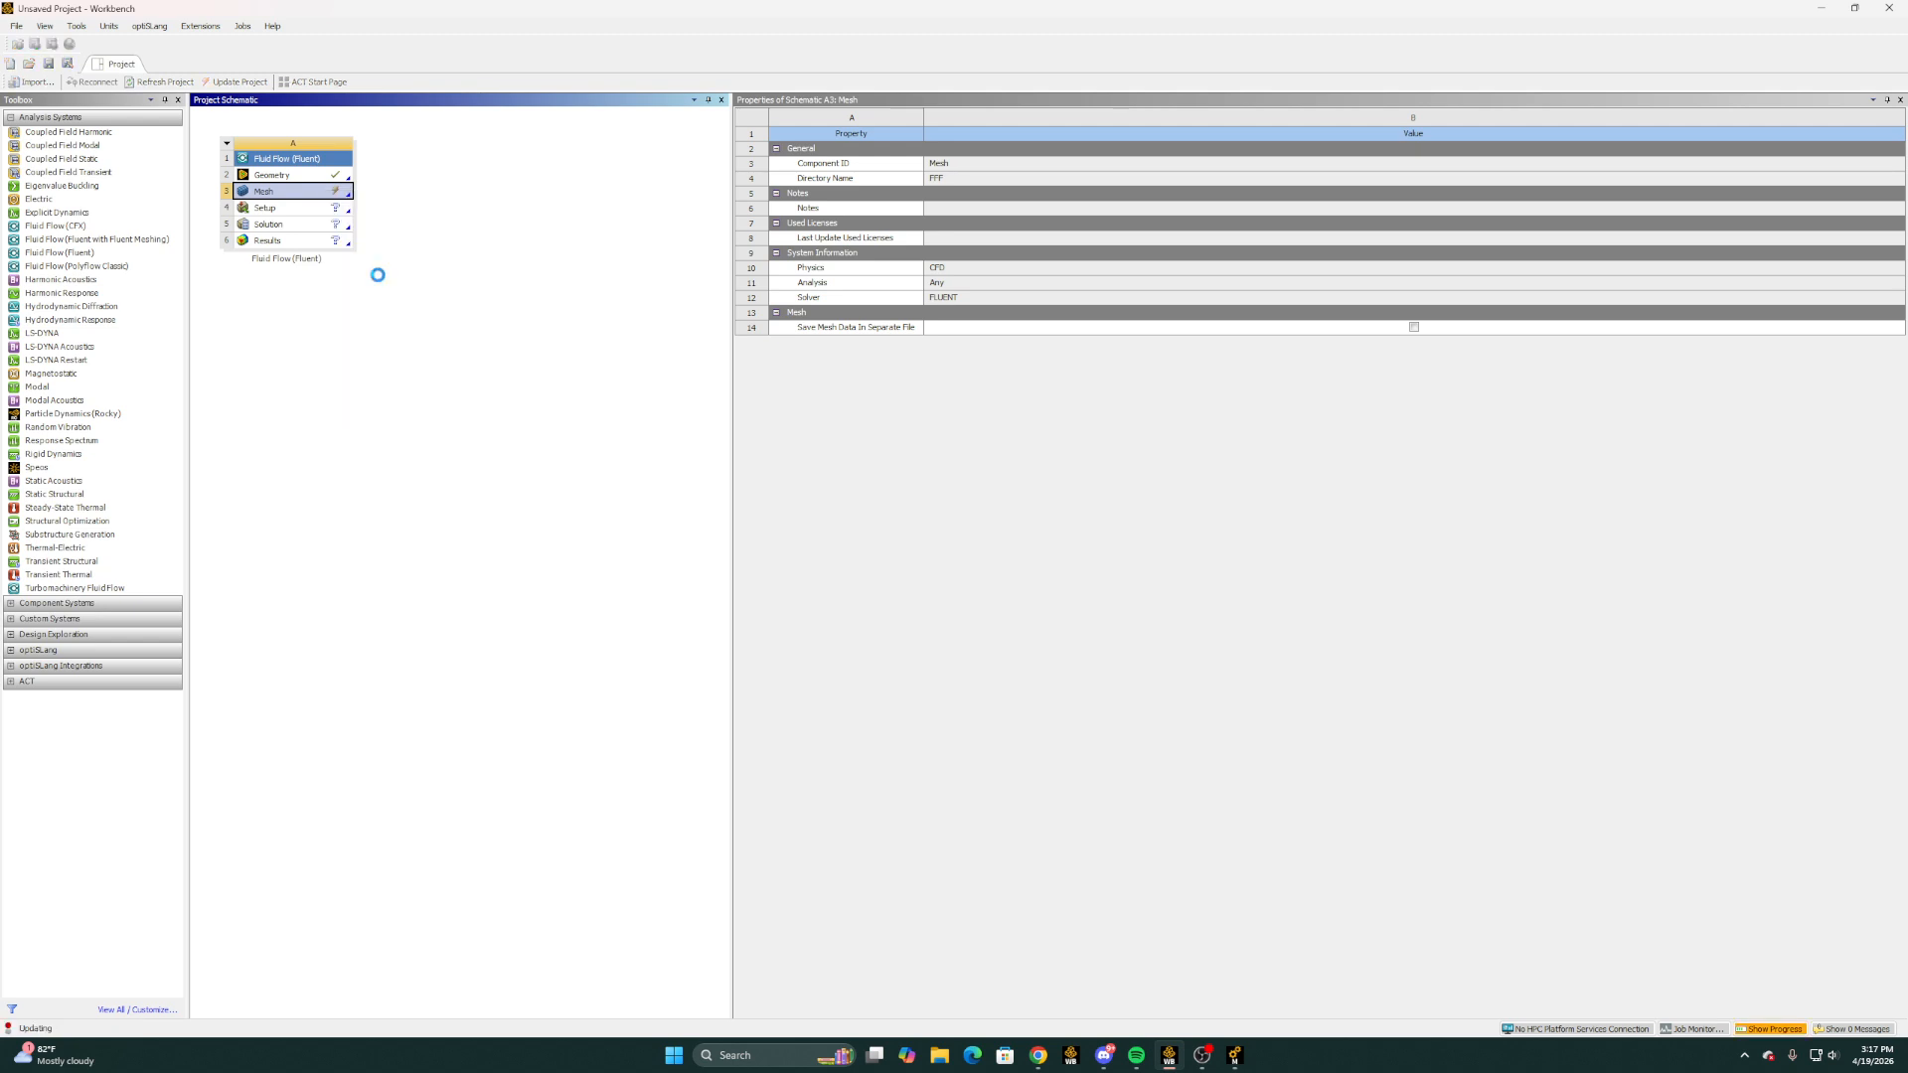
Open the system's Setup cell and start Fluent with Double Precision enabled
{"action": "double_click", "coordinate": [283, 209]}
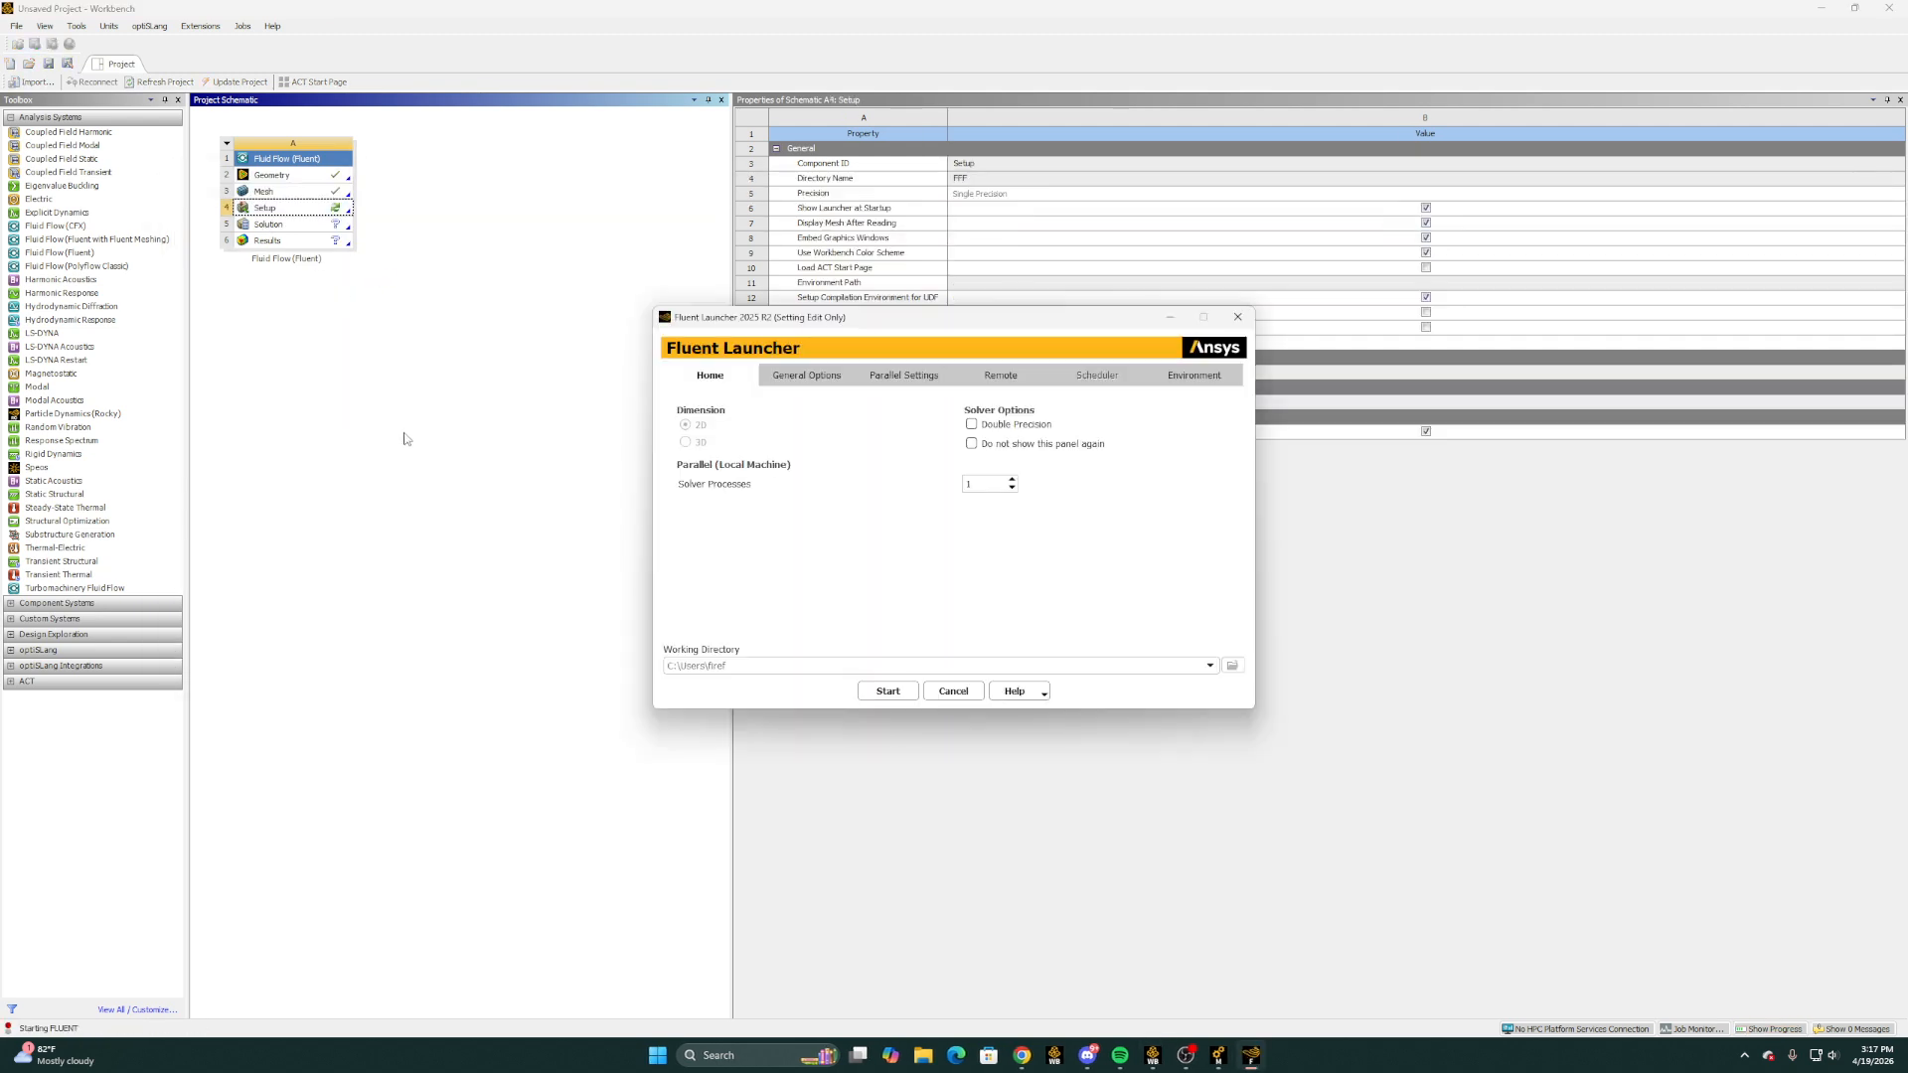
{"action": "left_click", "coordinate": [971, 425]}
{"action": "left_click", "coordinate": [870, 688]}
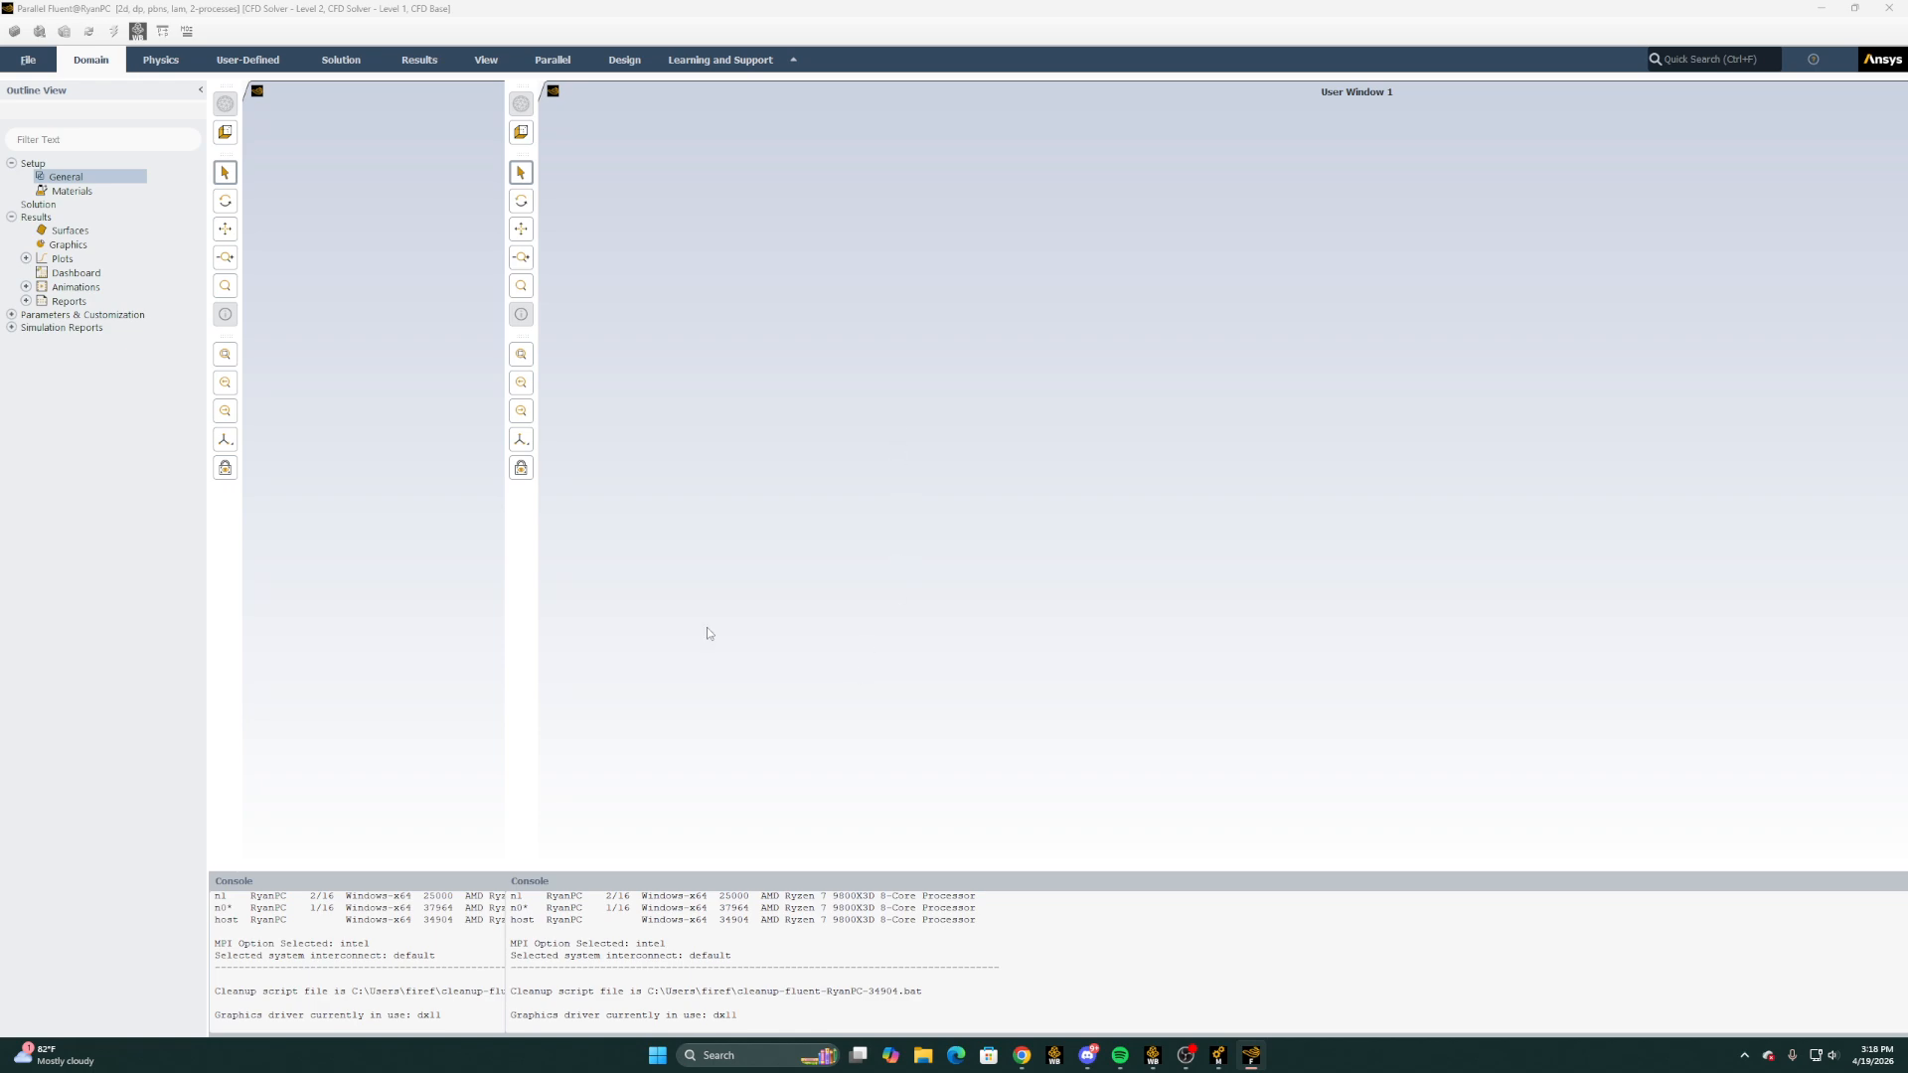
Switch to the assignment page in Chrome and review the Part 2 requirements for contours, surface plots, and drag and lift coefficients
{"action": "left_click", "coordinate": [1021, 1055]}
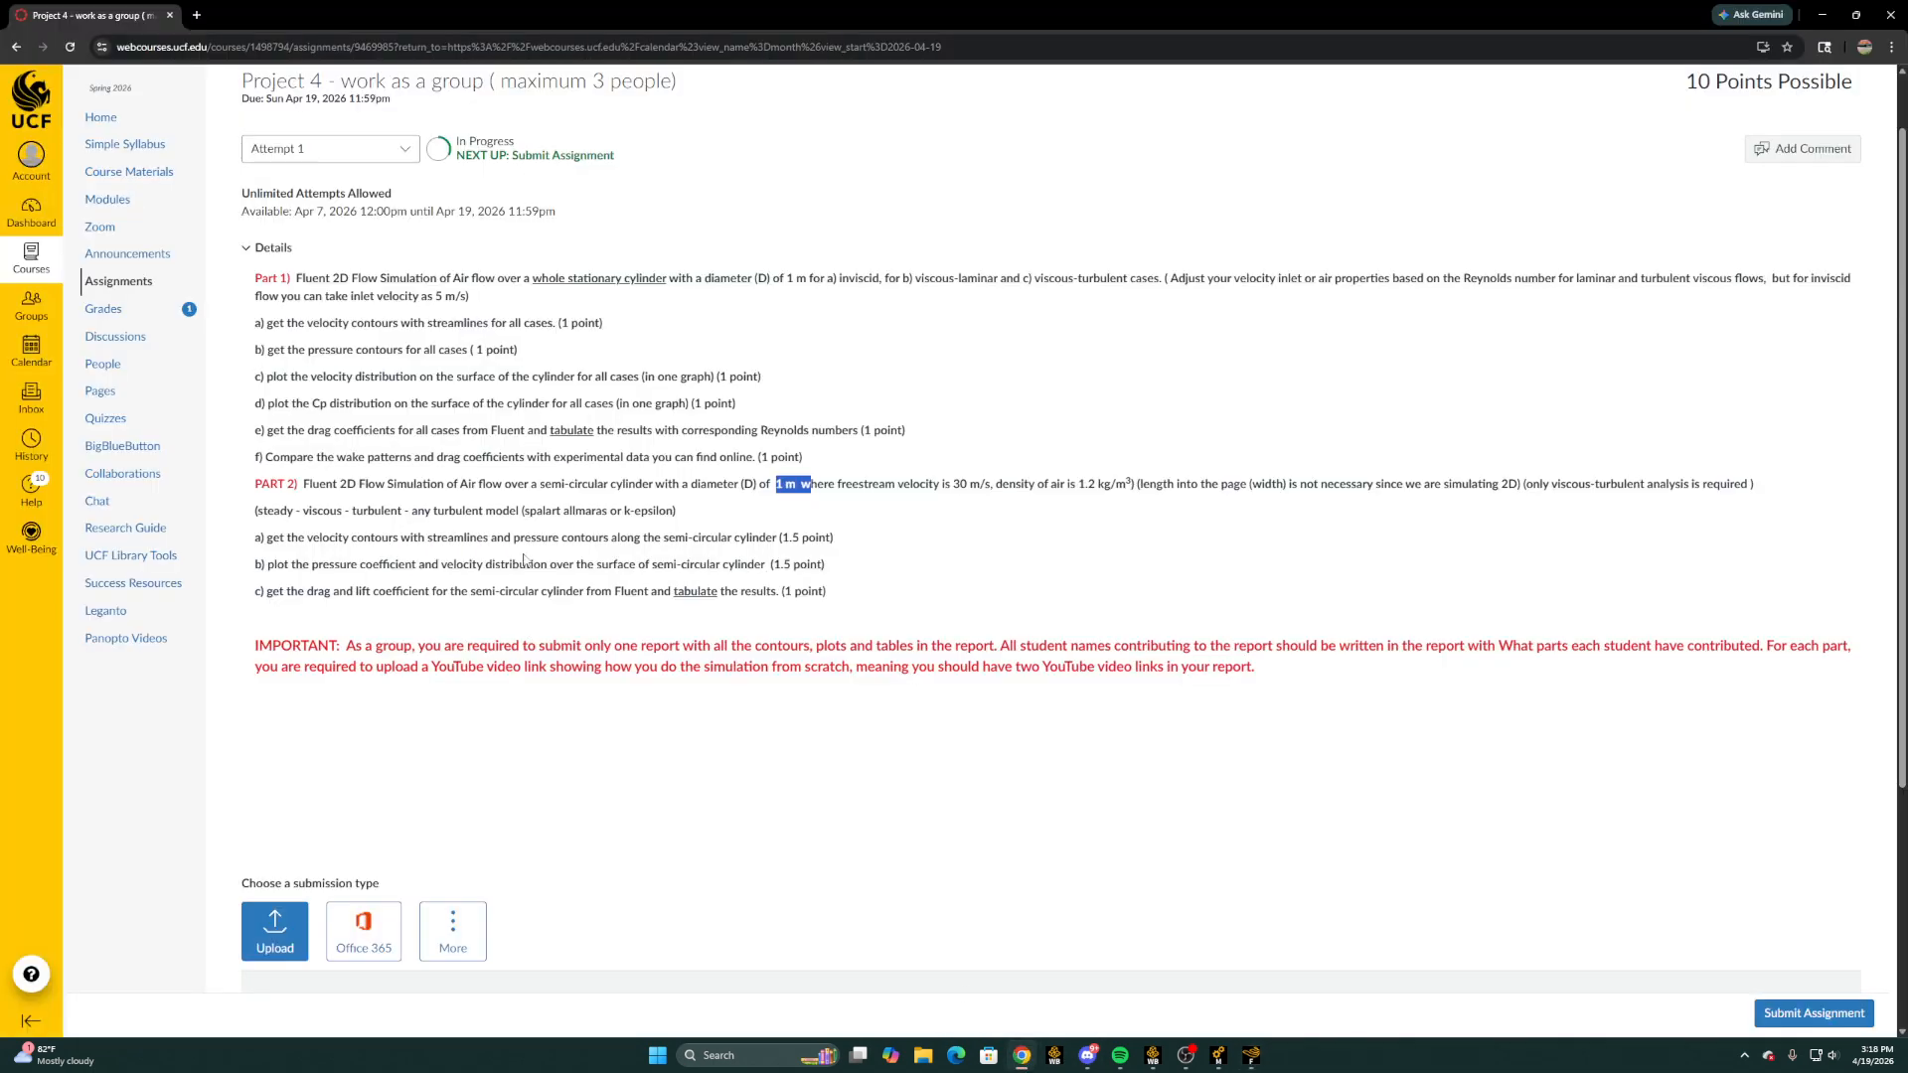
{"action": "left_click_drag", "start_coordinate": [491, 527], "coordinate": [485, 512]}
{"action": "left_click", "coordinate": [294, 552]}
{"action": "left_click_drag", "start_coordinate": [272, 532], "coordinate": [774, 538]}
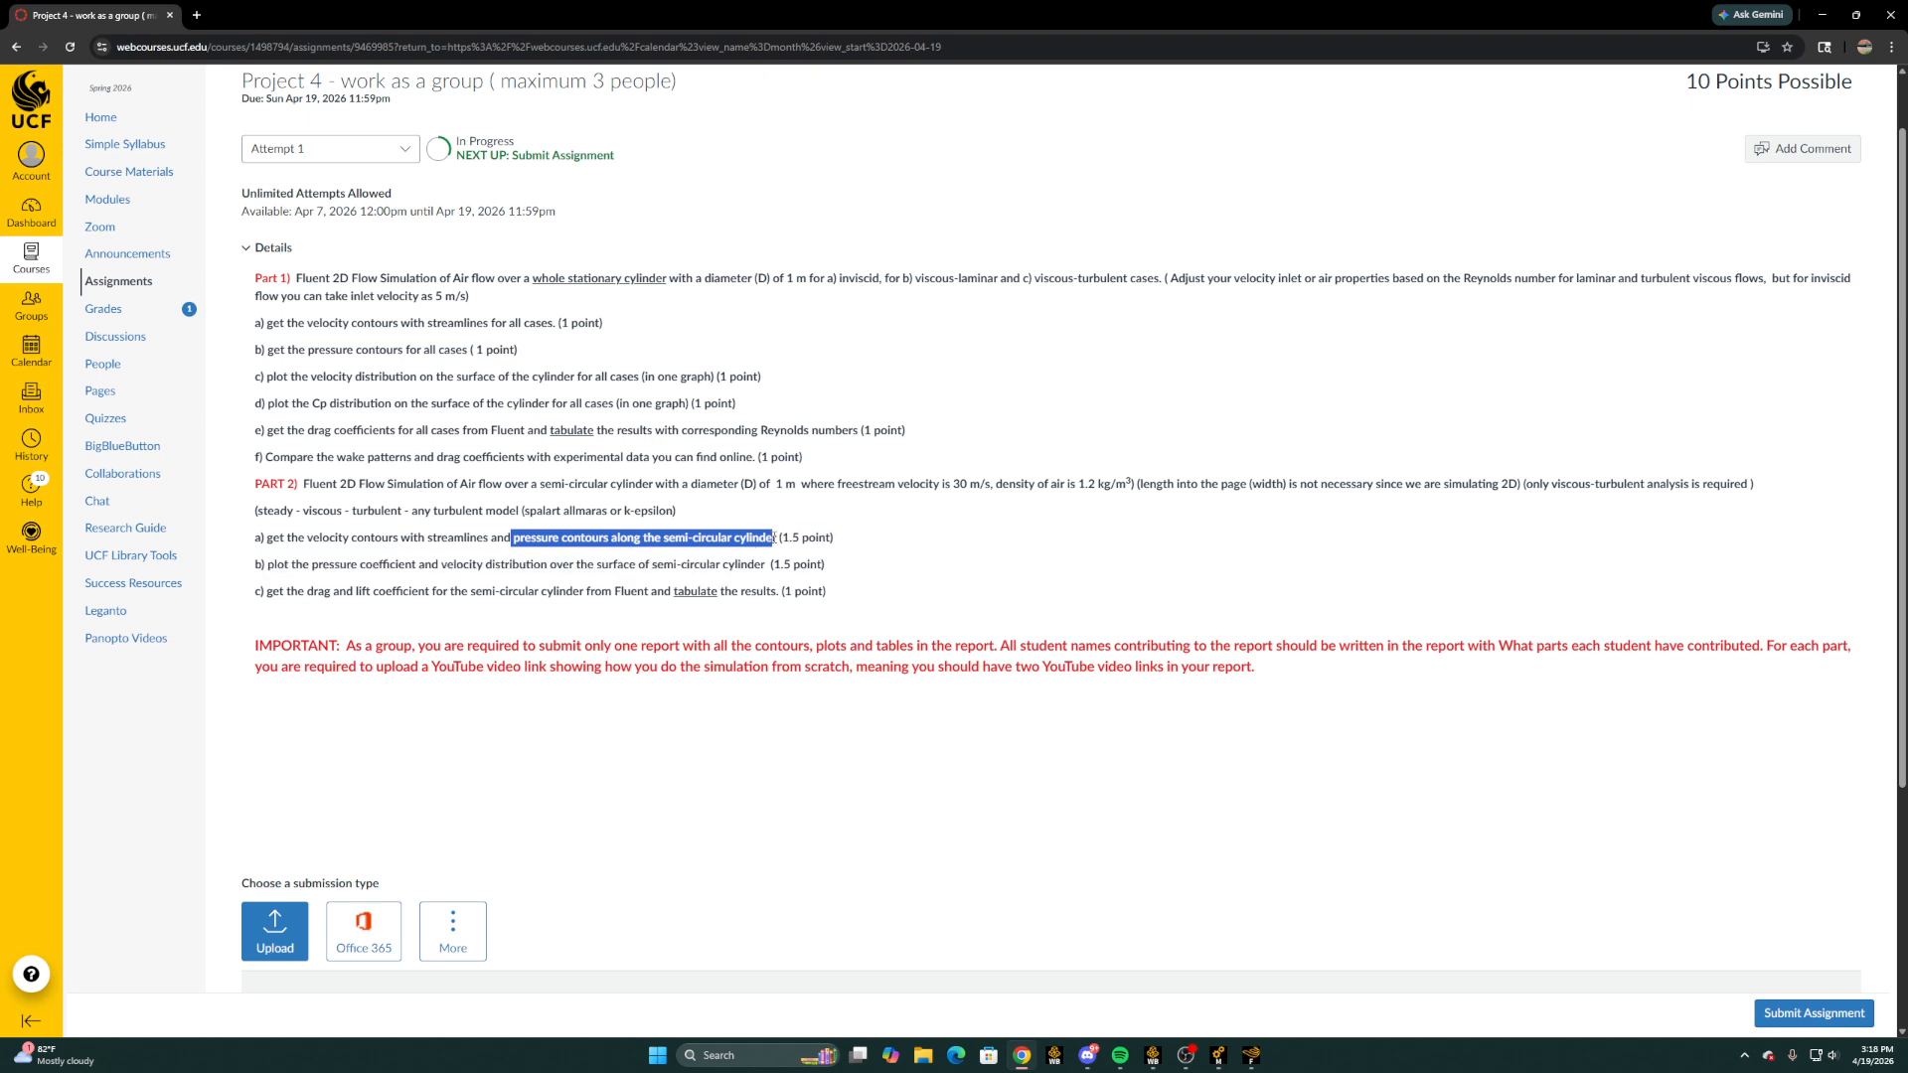
{"action": "left_click", "coordinate": [885, 567]}
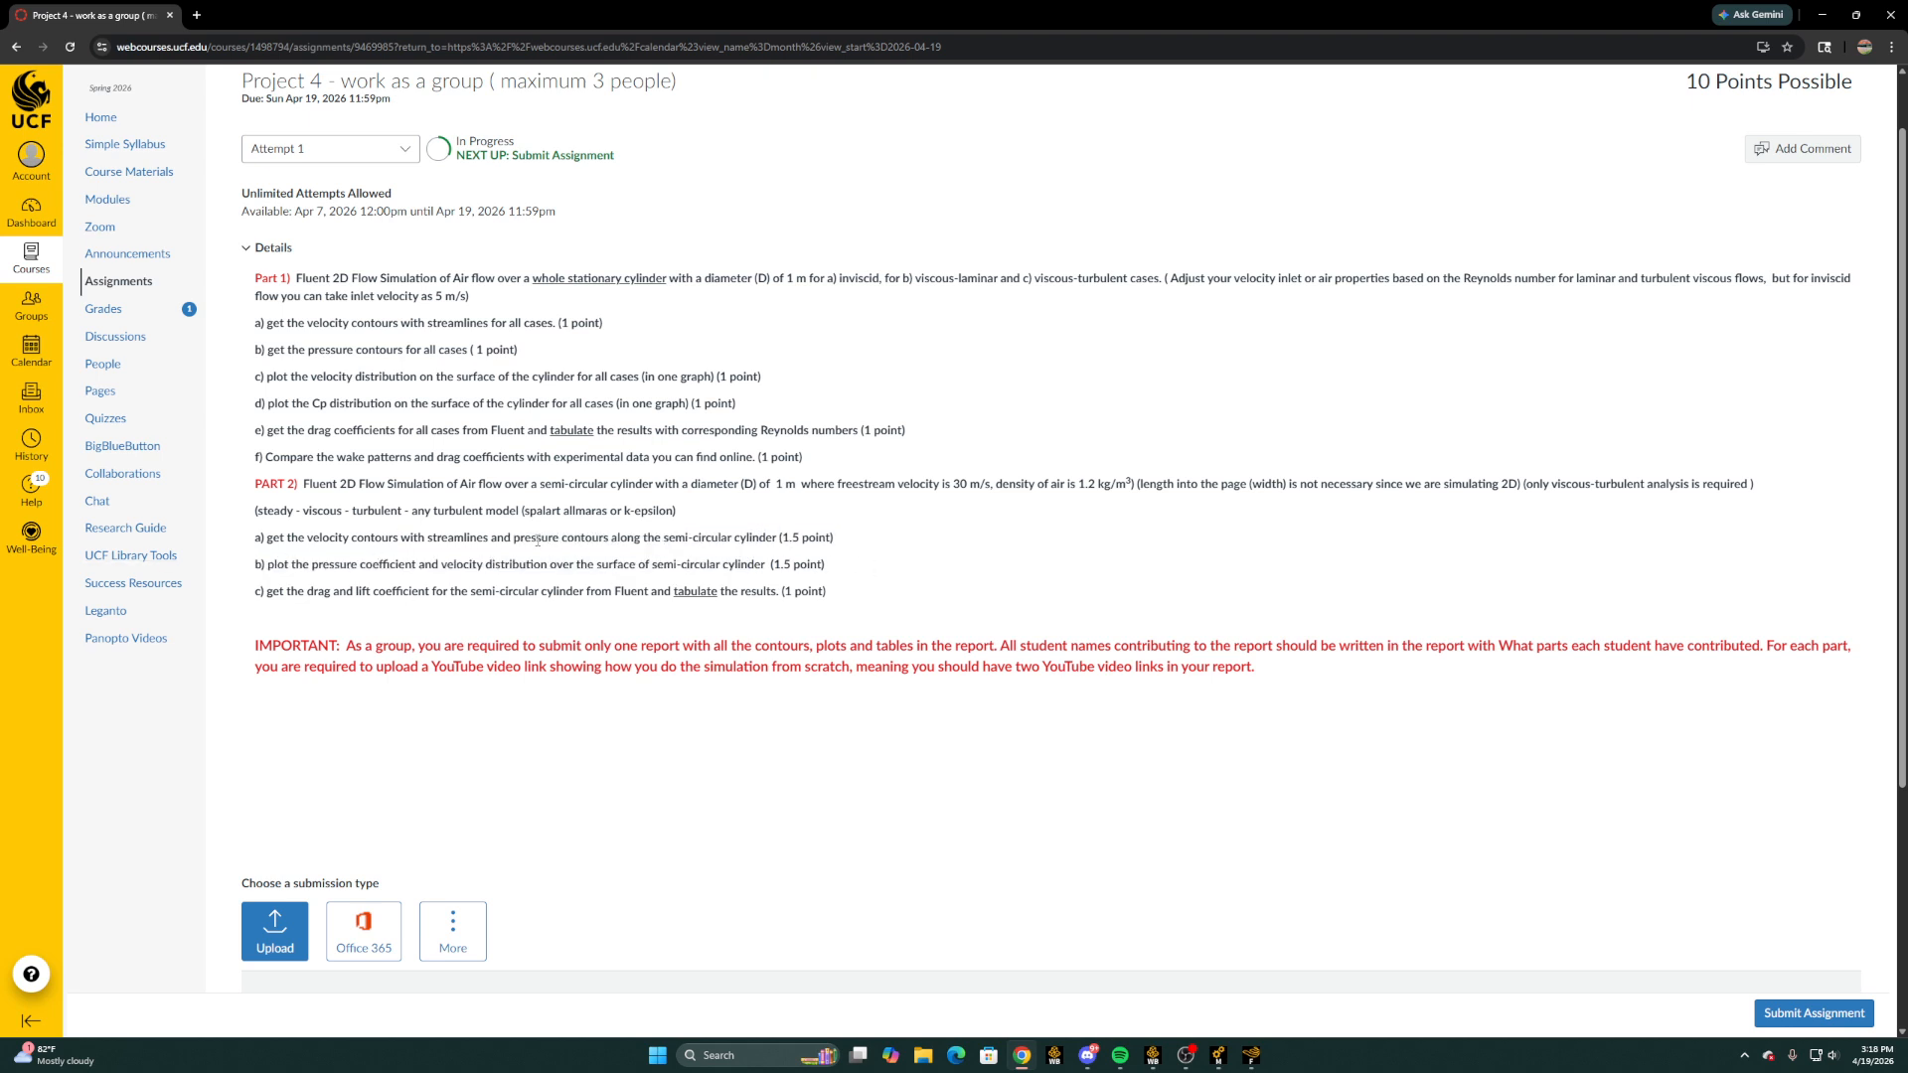
{"action": "left_click_drag", "start_coordinate": [268, 563], "coordinate": [768, 569]}
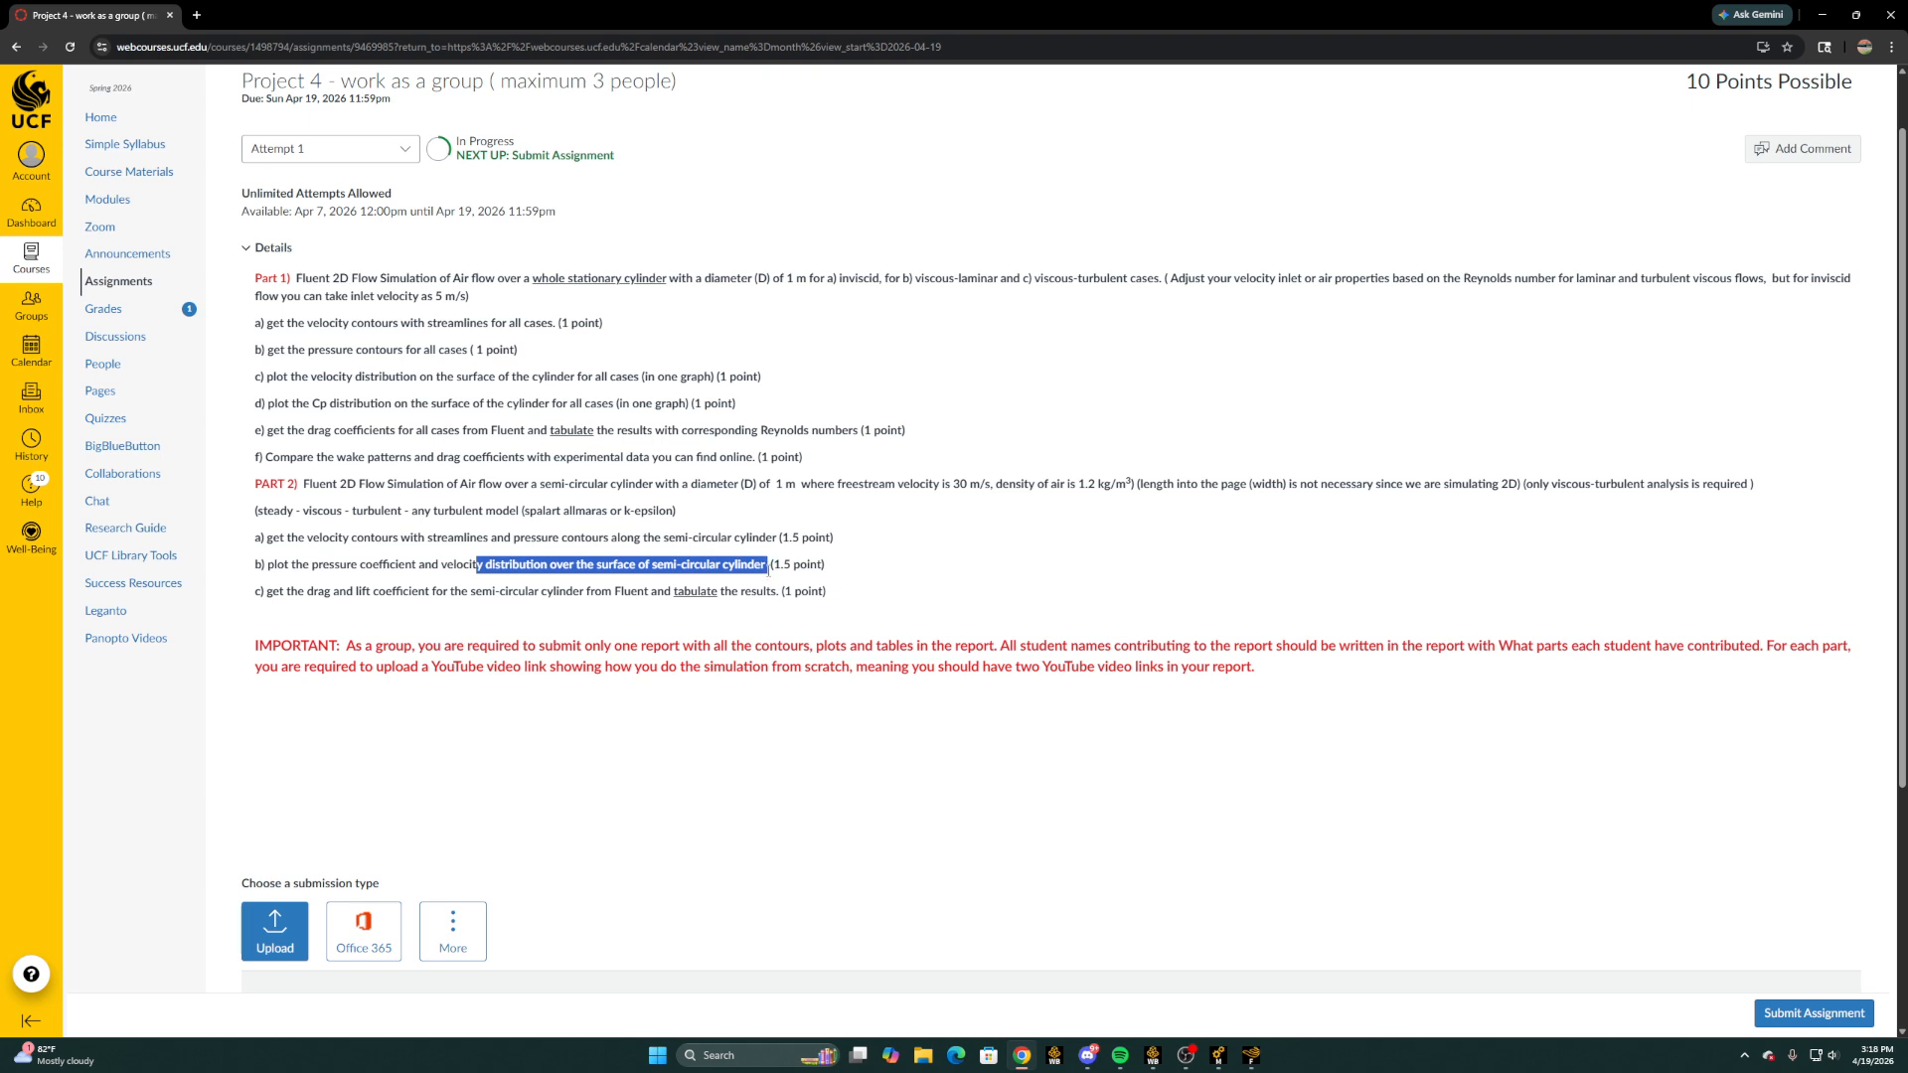
{"action": "left_click", "coordinate": [350, 560]}
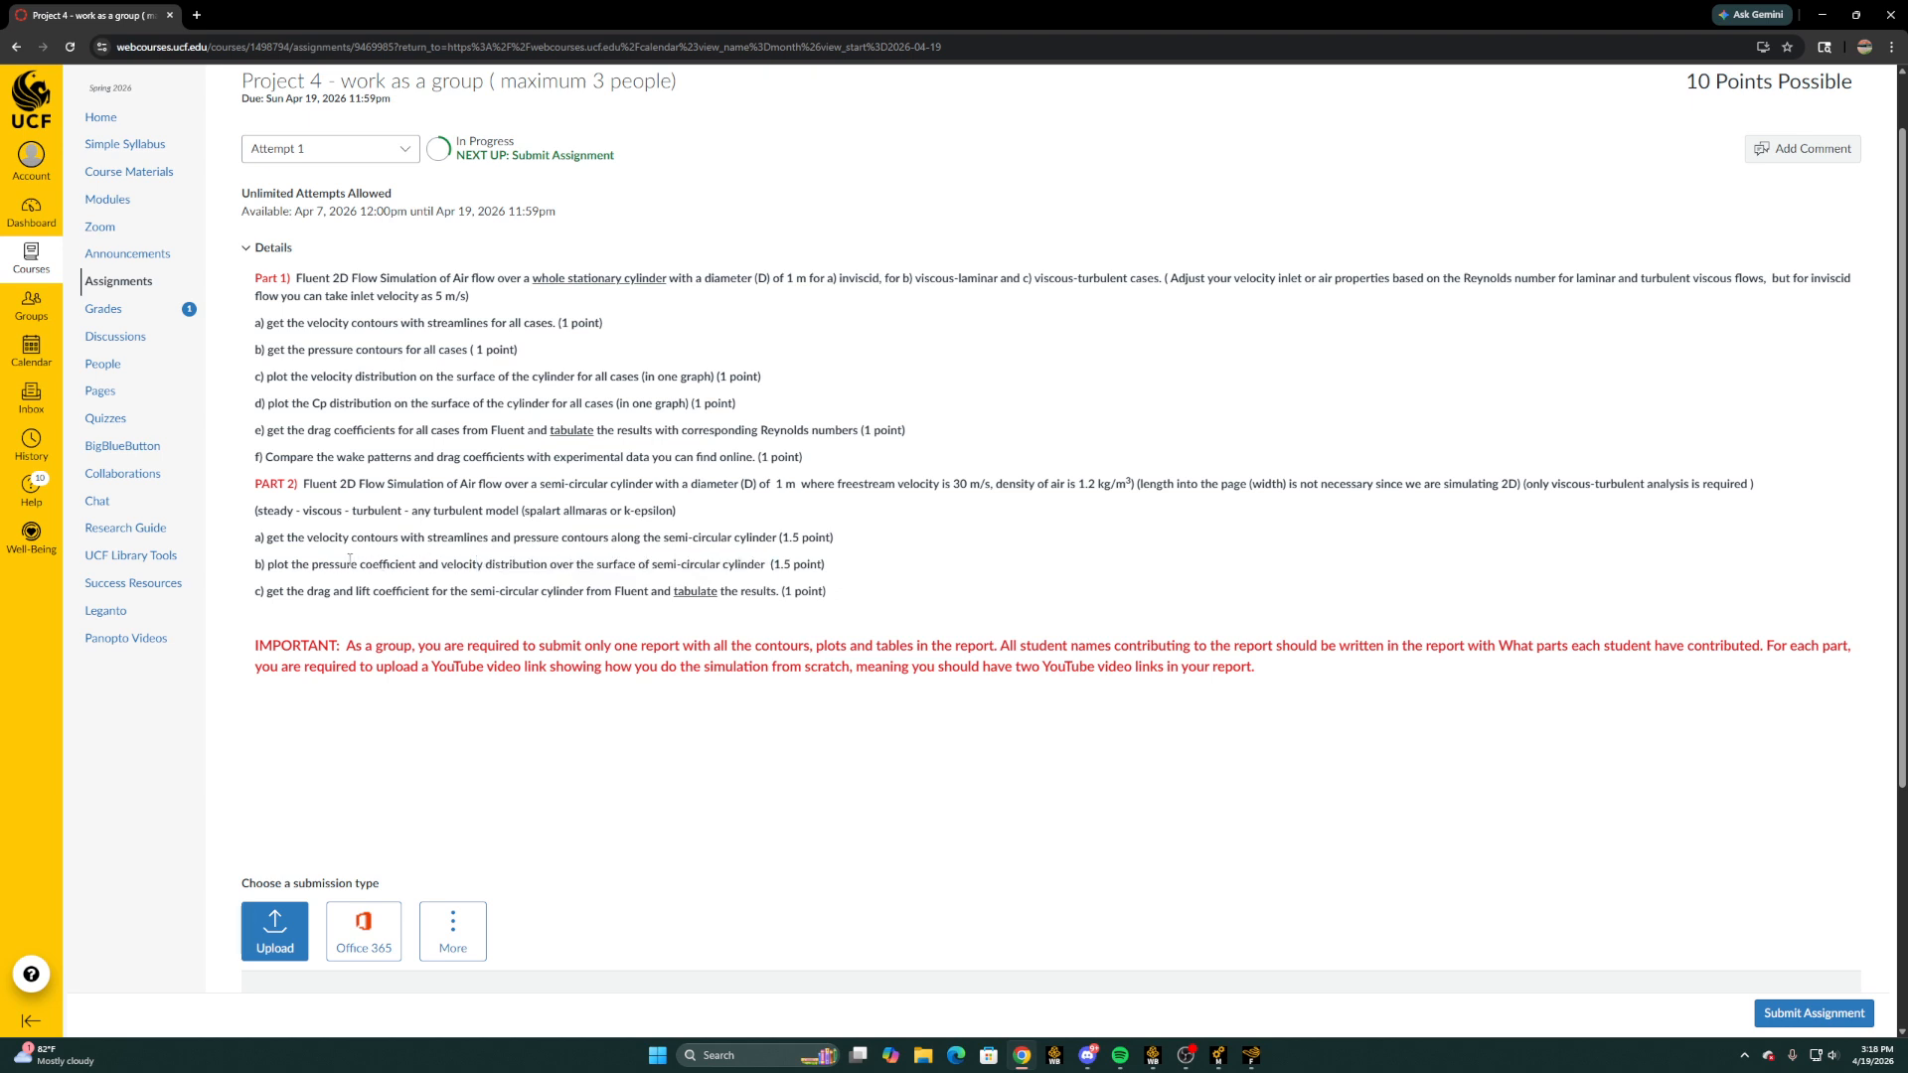
{"action": "left_click_drag", "start_coordinate": [268, 564], "coordinate": [279, 564]}
{"action": "left_click", "coordinate": [316, 568]}
{"action": "left_click_drag", "start_coordinate": [266, 591], "coordinate": [479, 587]}
{"action": "left_click", "coordinate": [506, 609]}
Return to Fluent and set the density of the fluid material air to a constant 1.2 kg/m³
{"action": "mouse_move", "coordinate": [1250, 1055]}
{"action": "left_click", "coordinate": [1187, 954]}
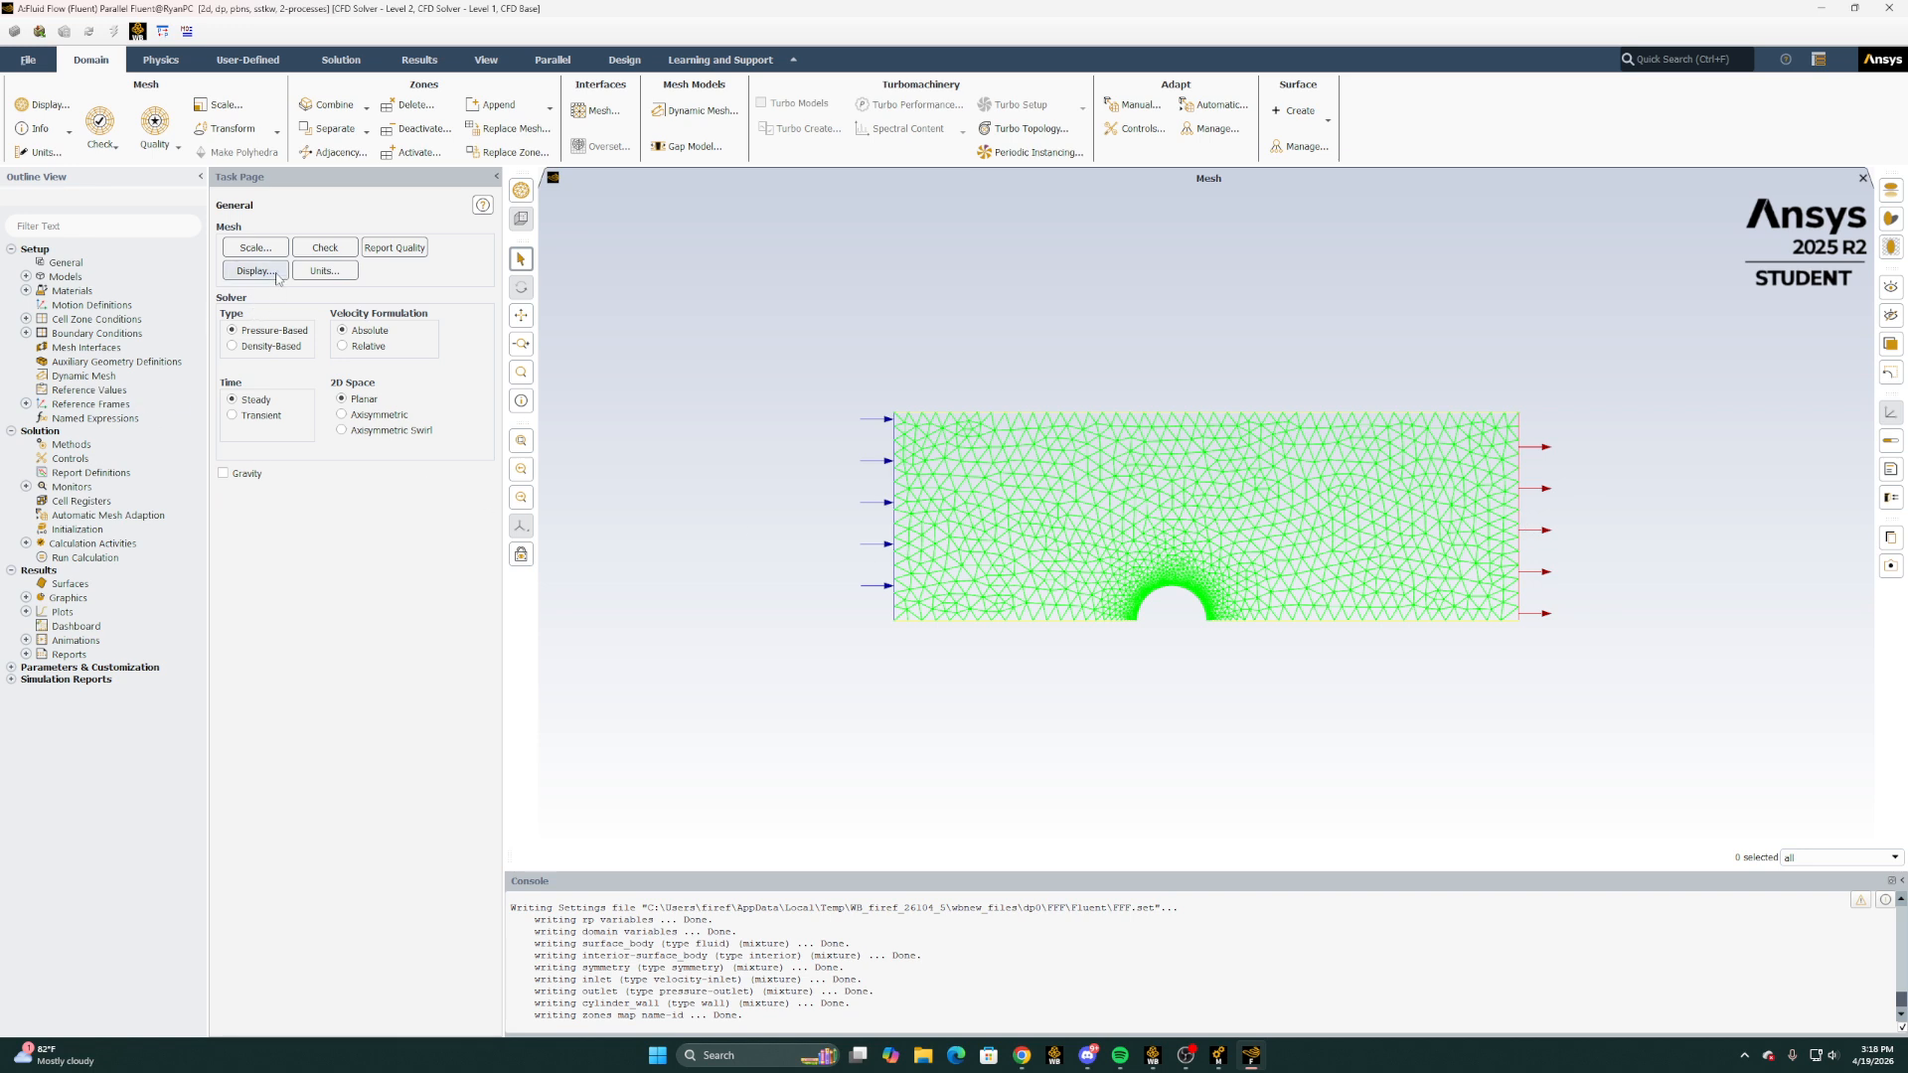
{"action": "left_click", "coordinate": [27, 291]}
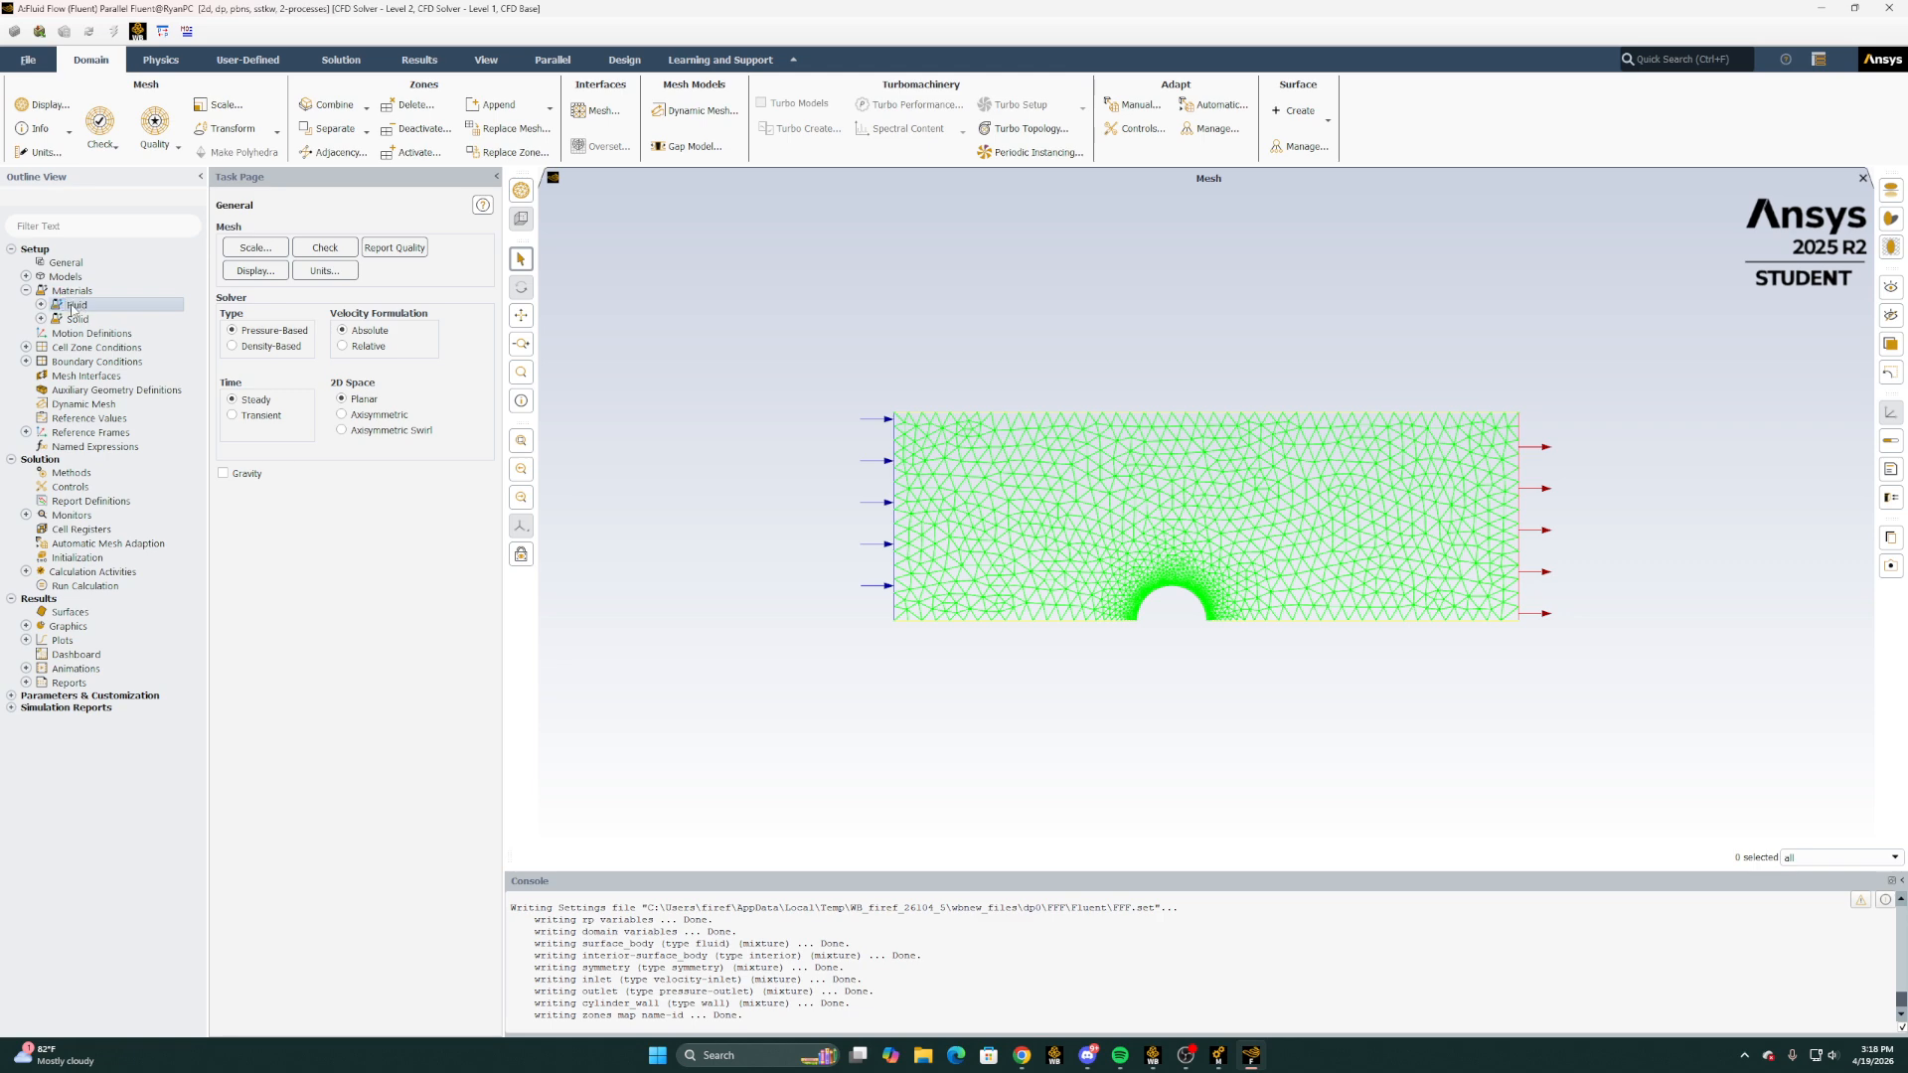
{"action": "double_click", "coordinate": [82, 305]}
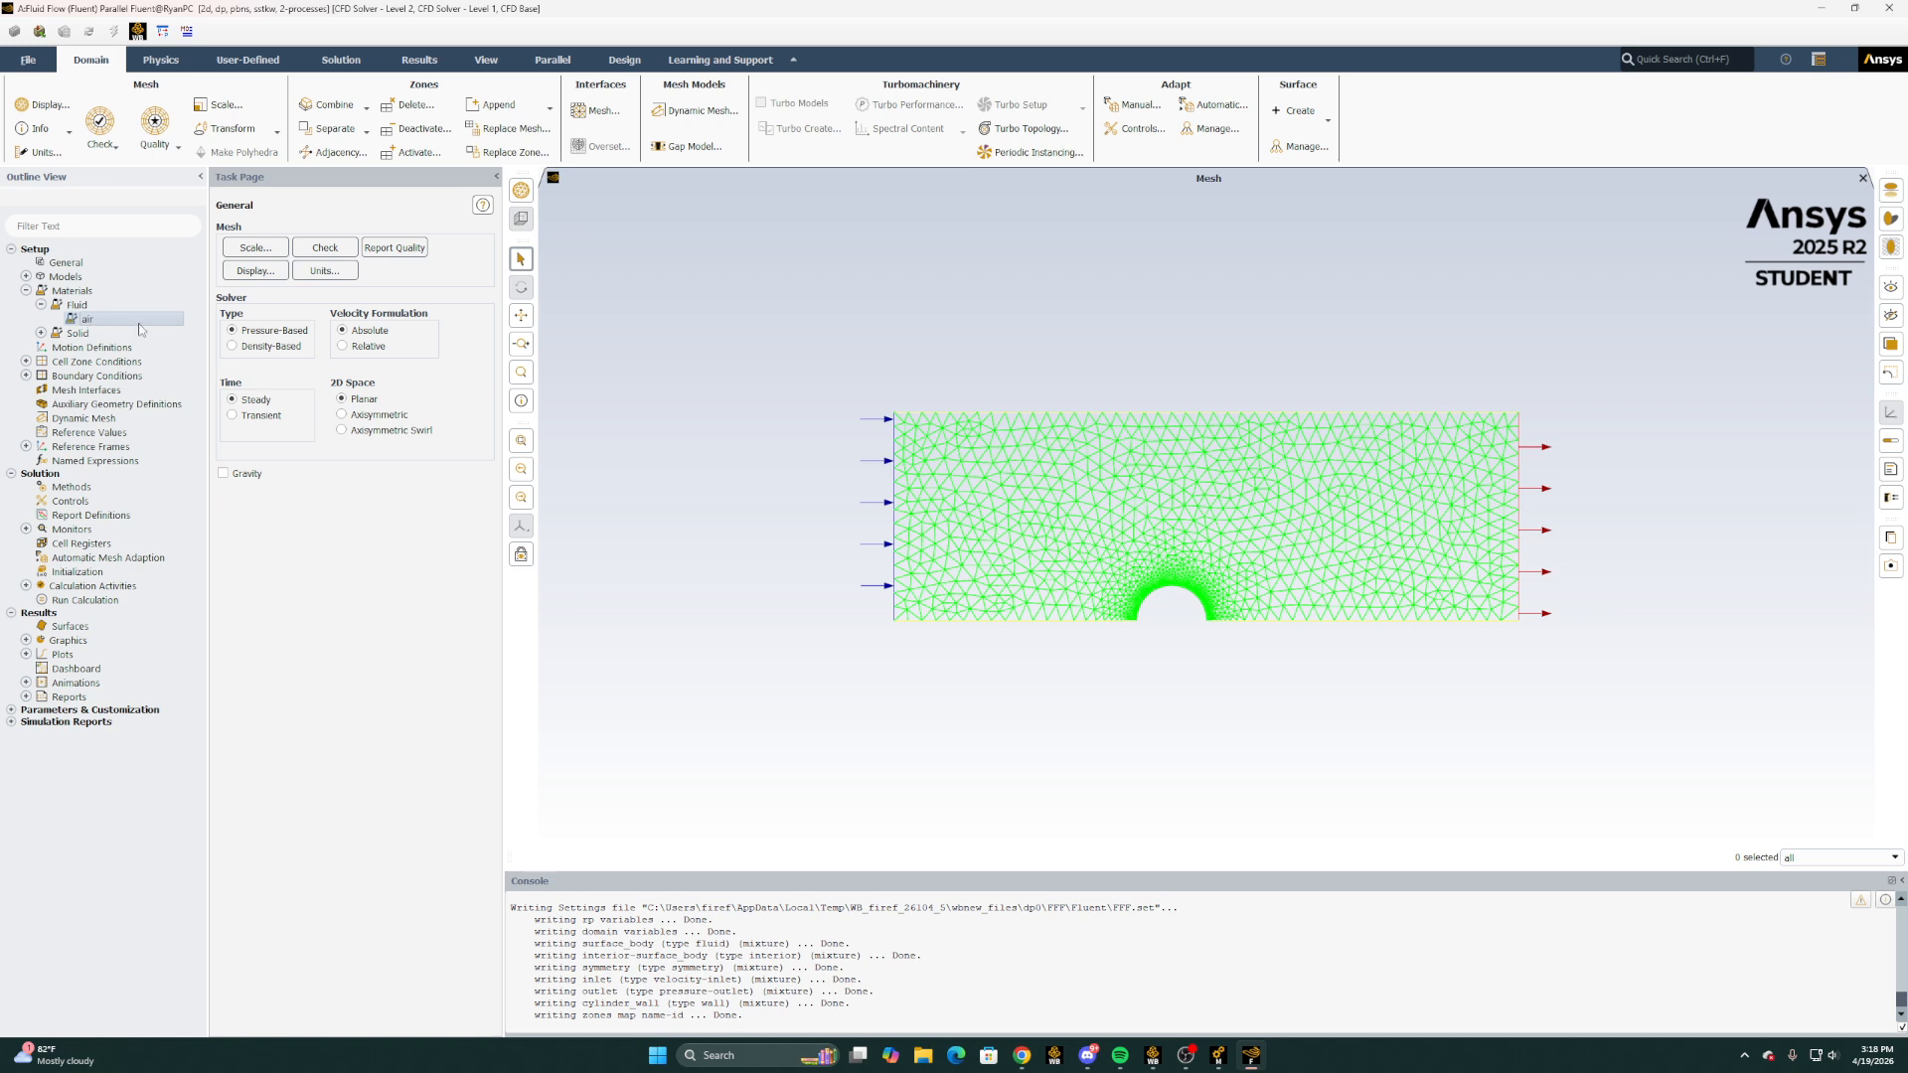
{"action": "double_click", "coordinate": [88, 319]}
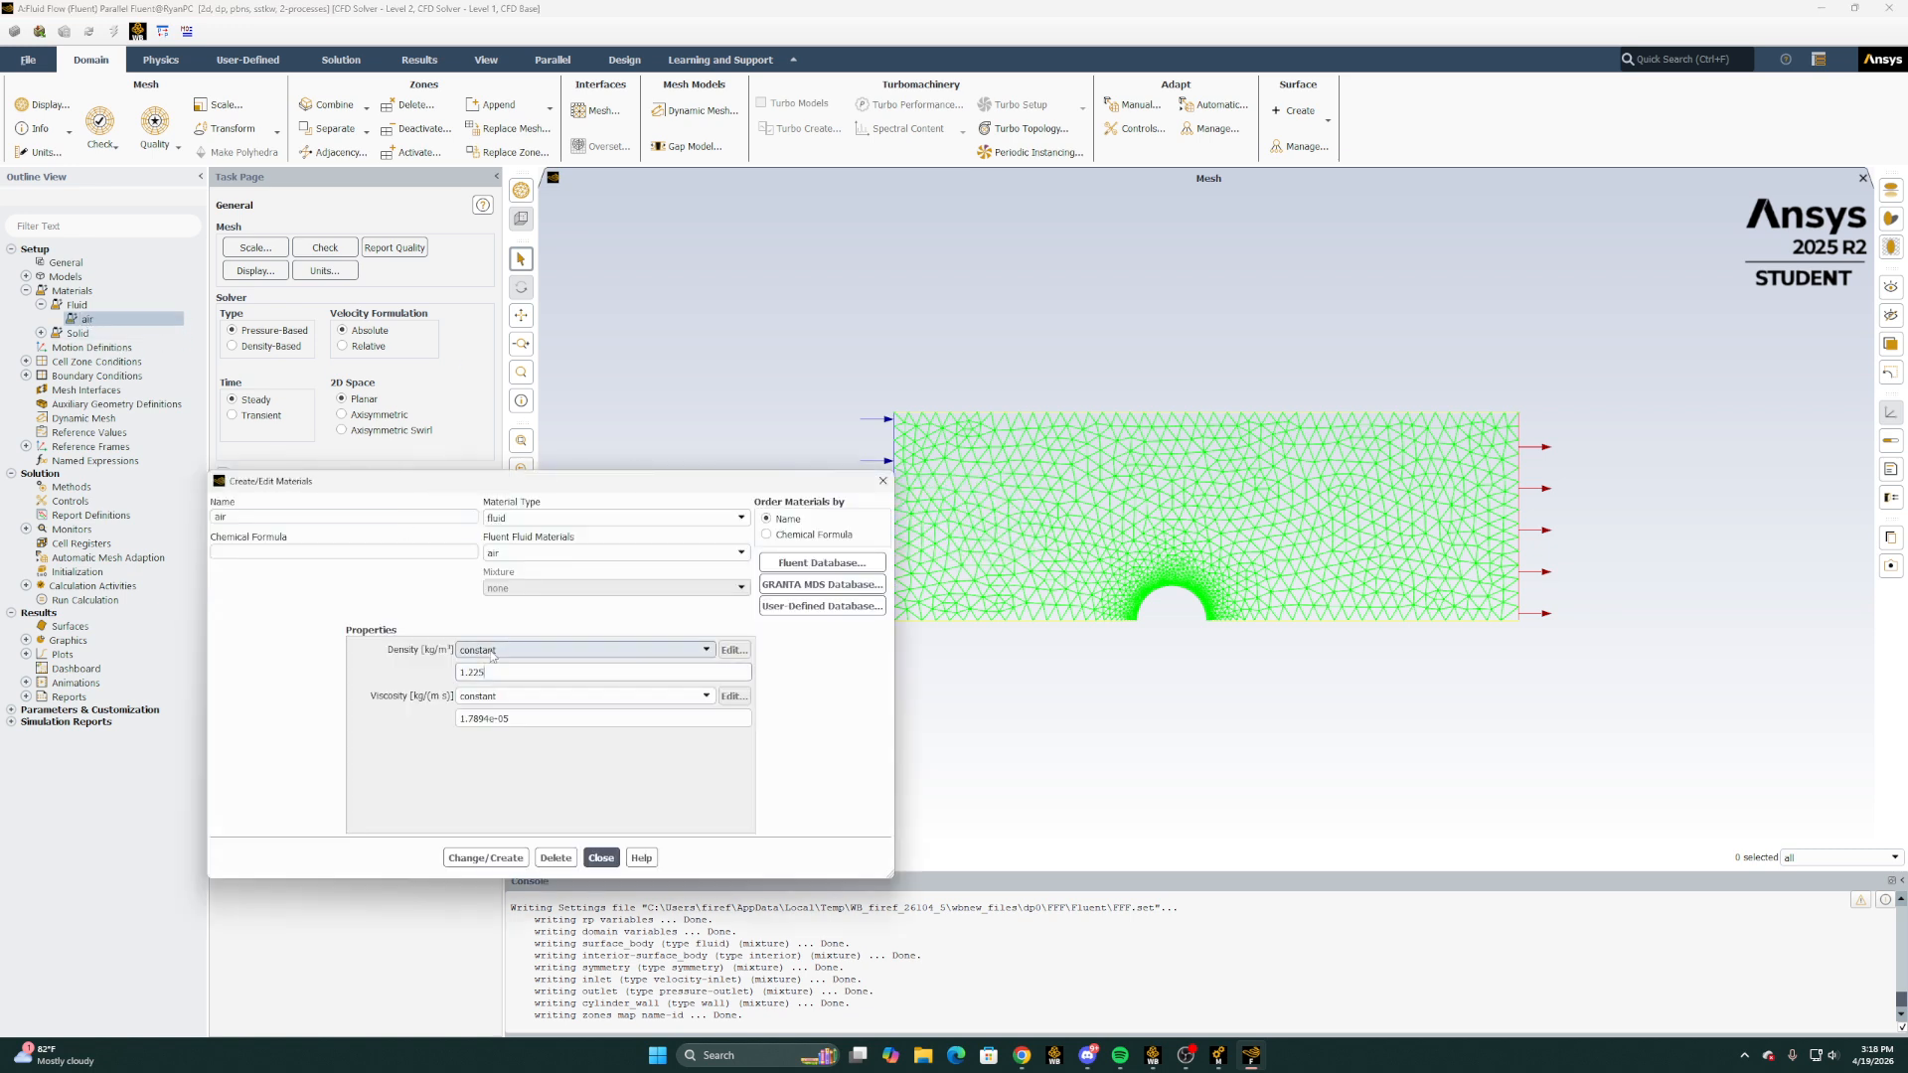
{"action": "left_click", "coordinate": [485, 857]}
{"action": "left_click", "coordinate": [601, 857]}
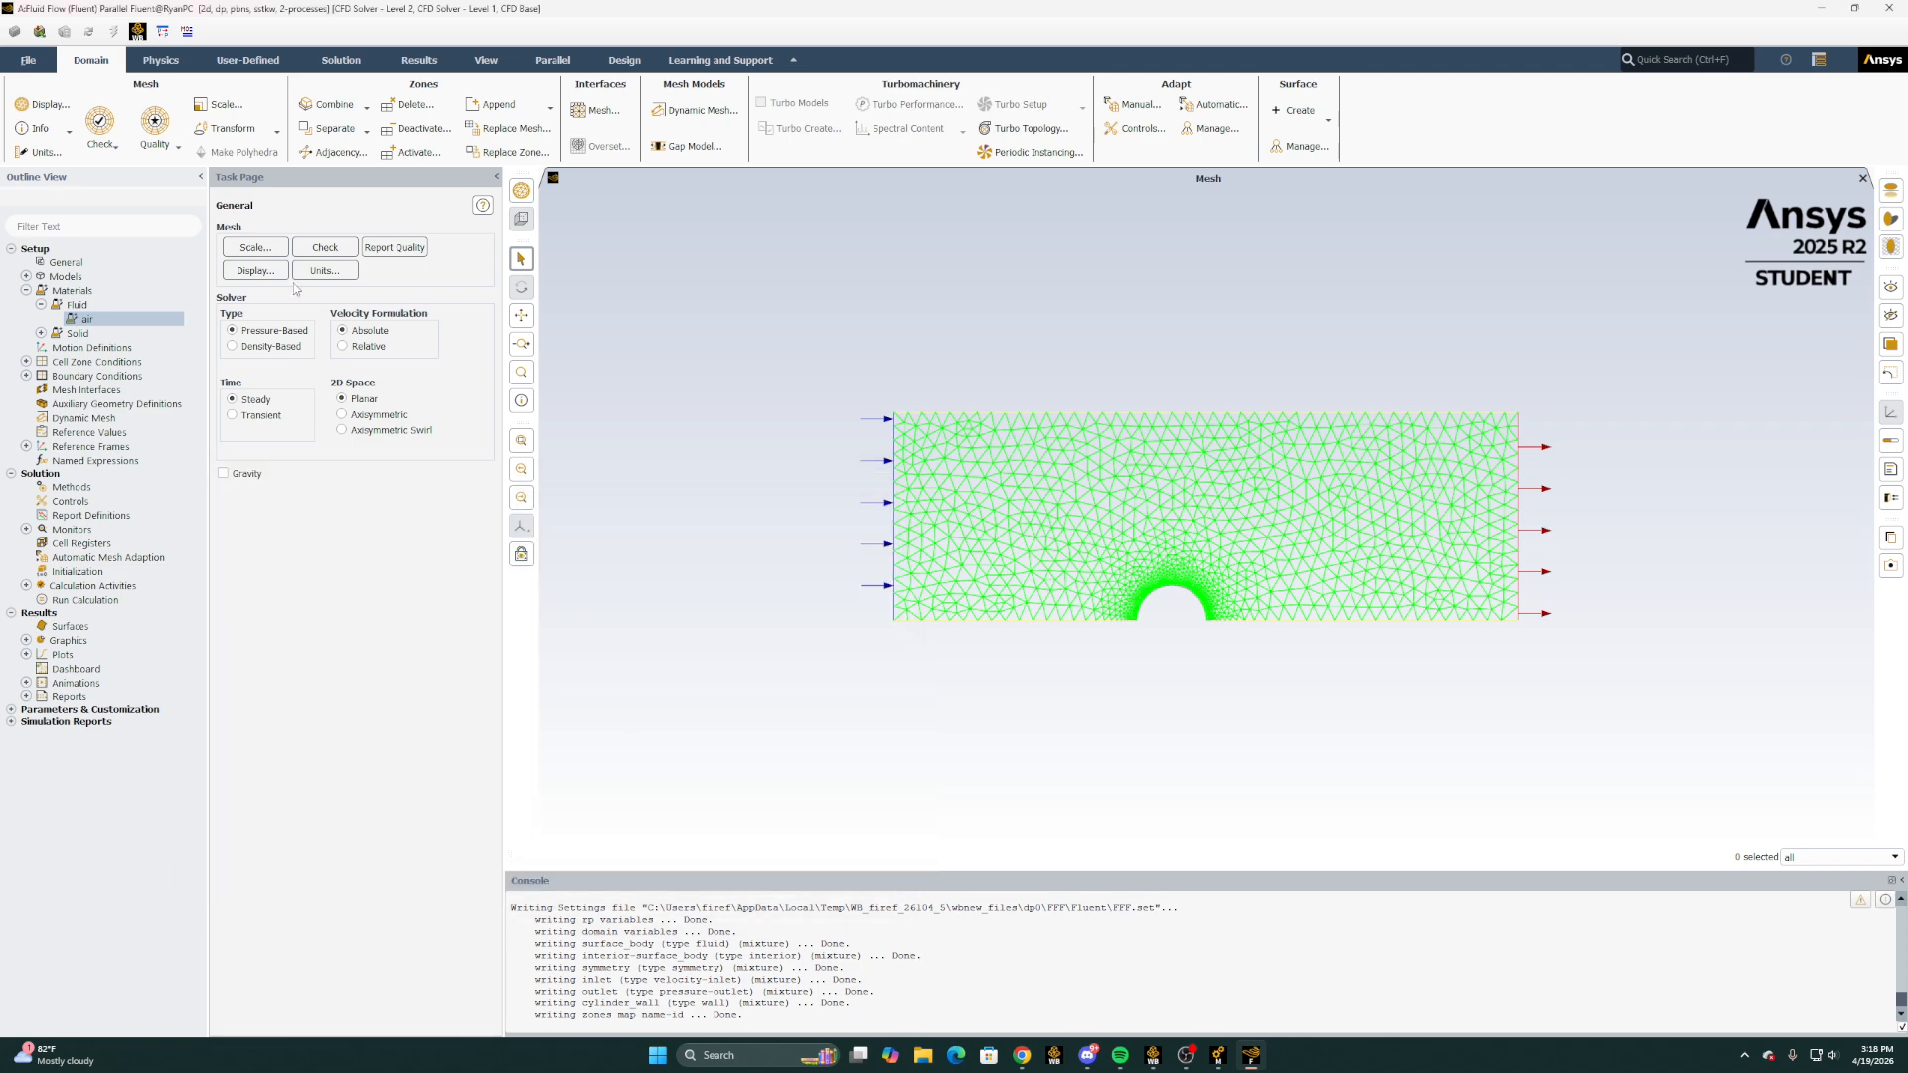
{"action": "left_click", "coordinate": [41, 305]}
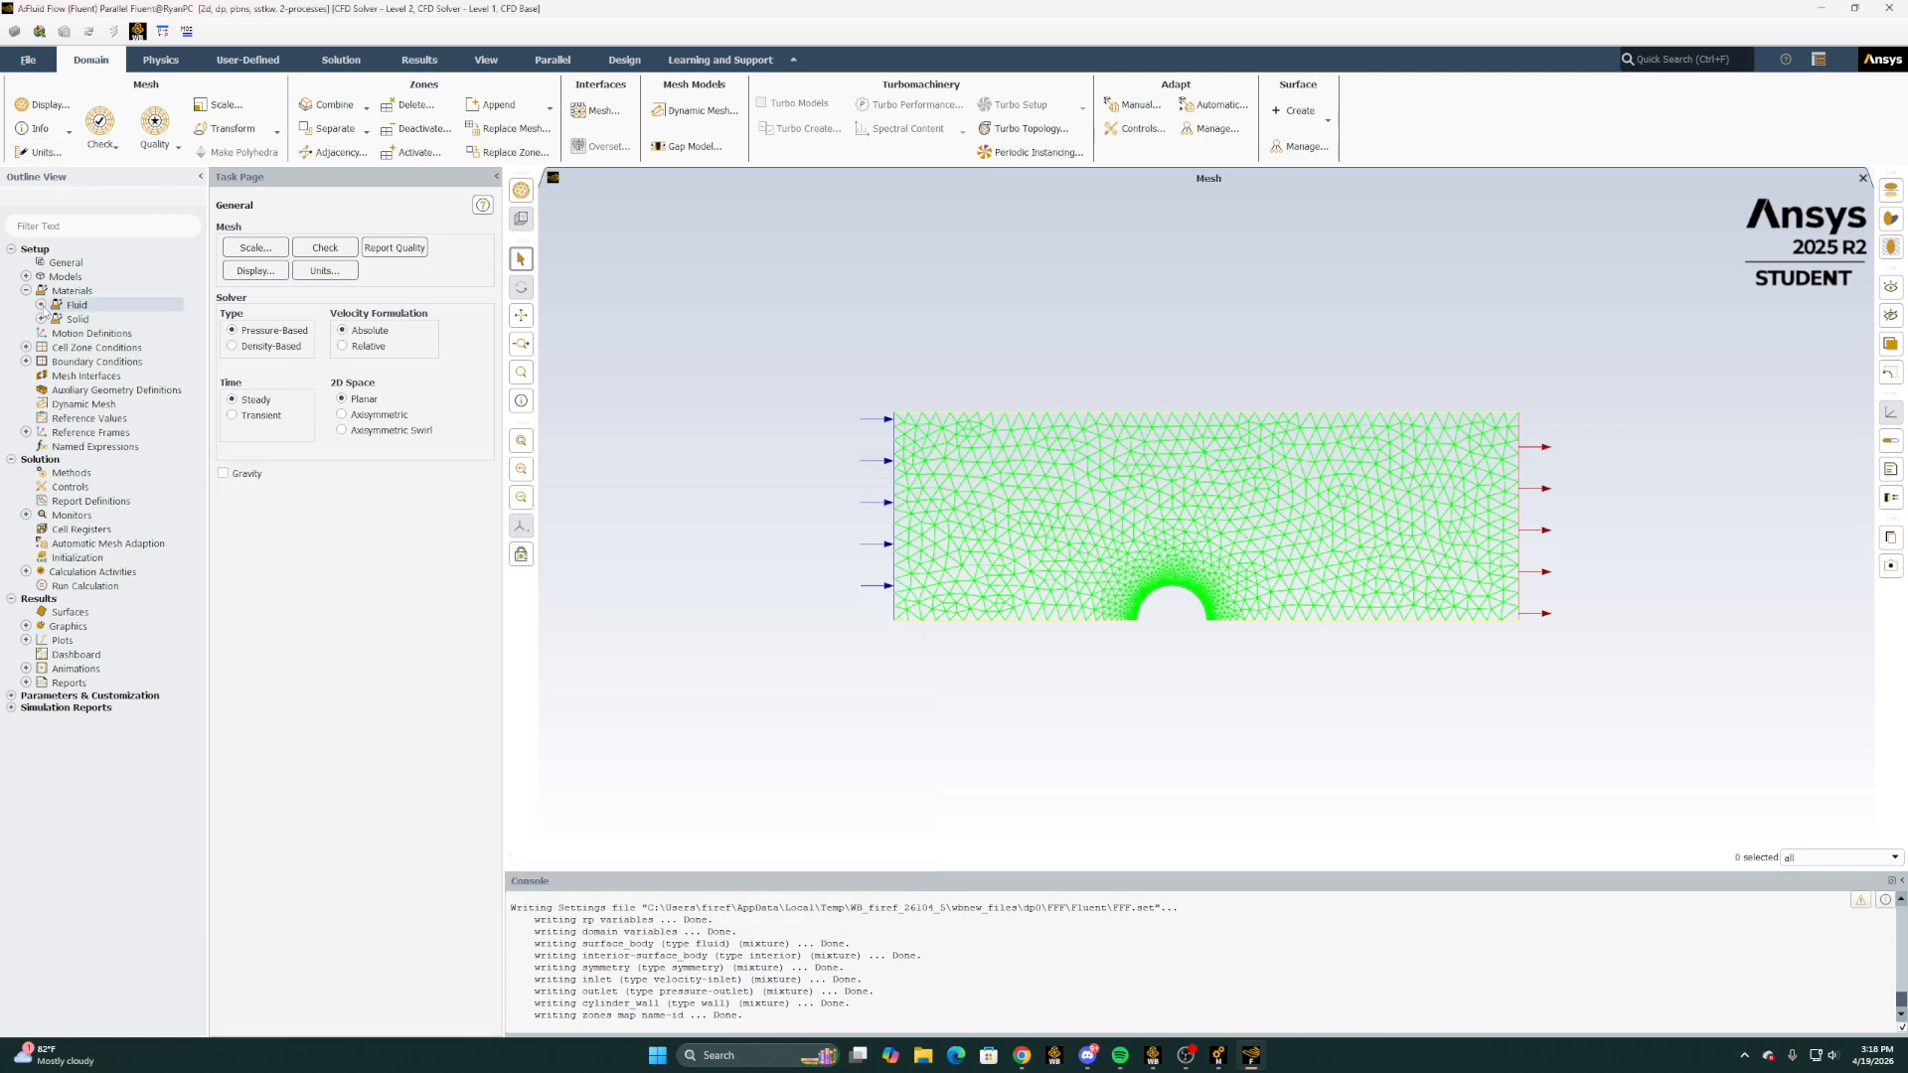
Set the velocity magnitude of the inlet boundary condition to 30 m/s
{"action": "left_click", "coordinate": [26, 362]}
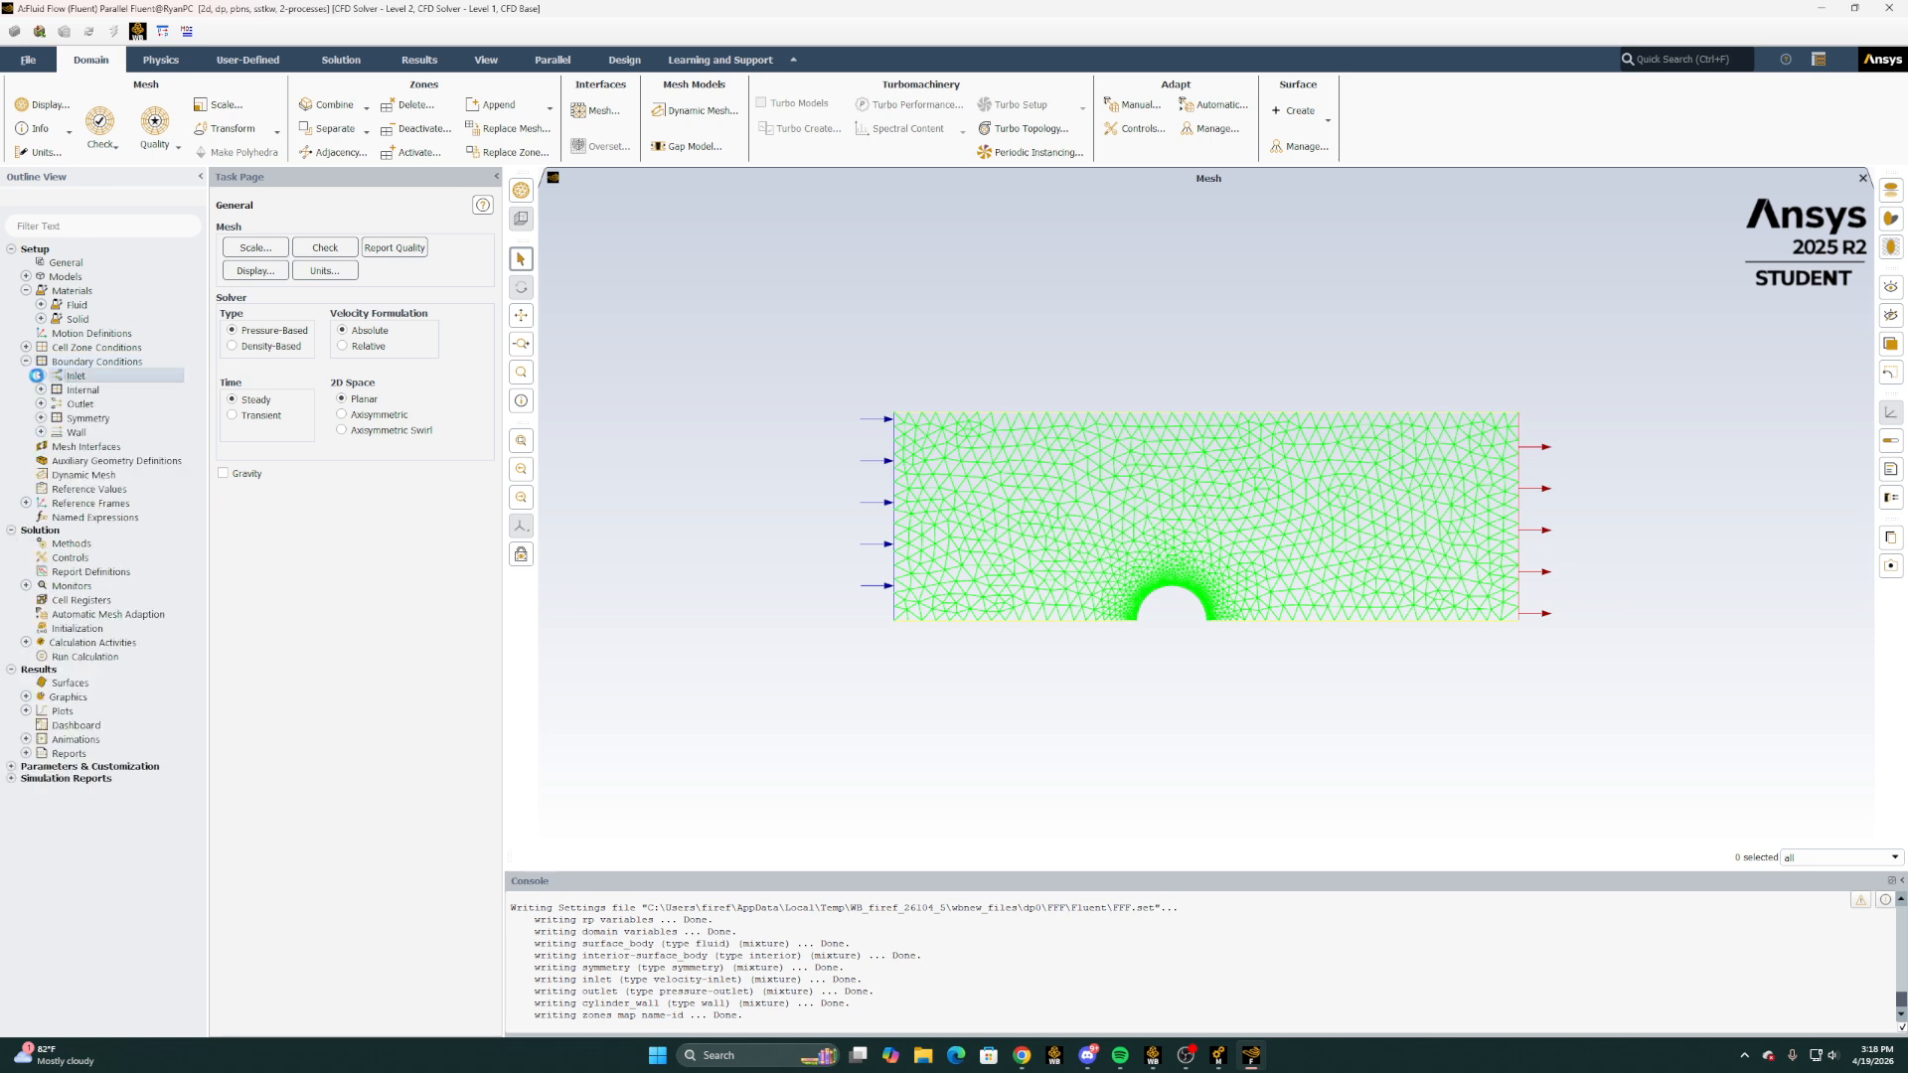
{"action": "left_click", "coordinate": [40, 375]}
{"action": "left_click", "coordinate": [135, 390]}
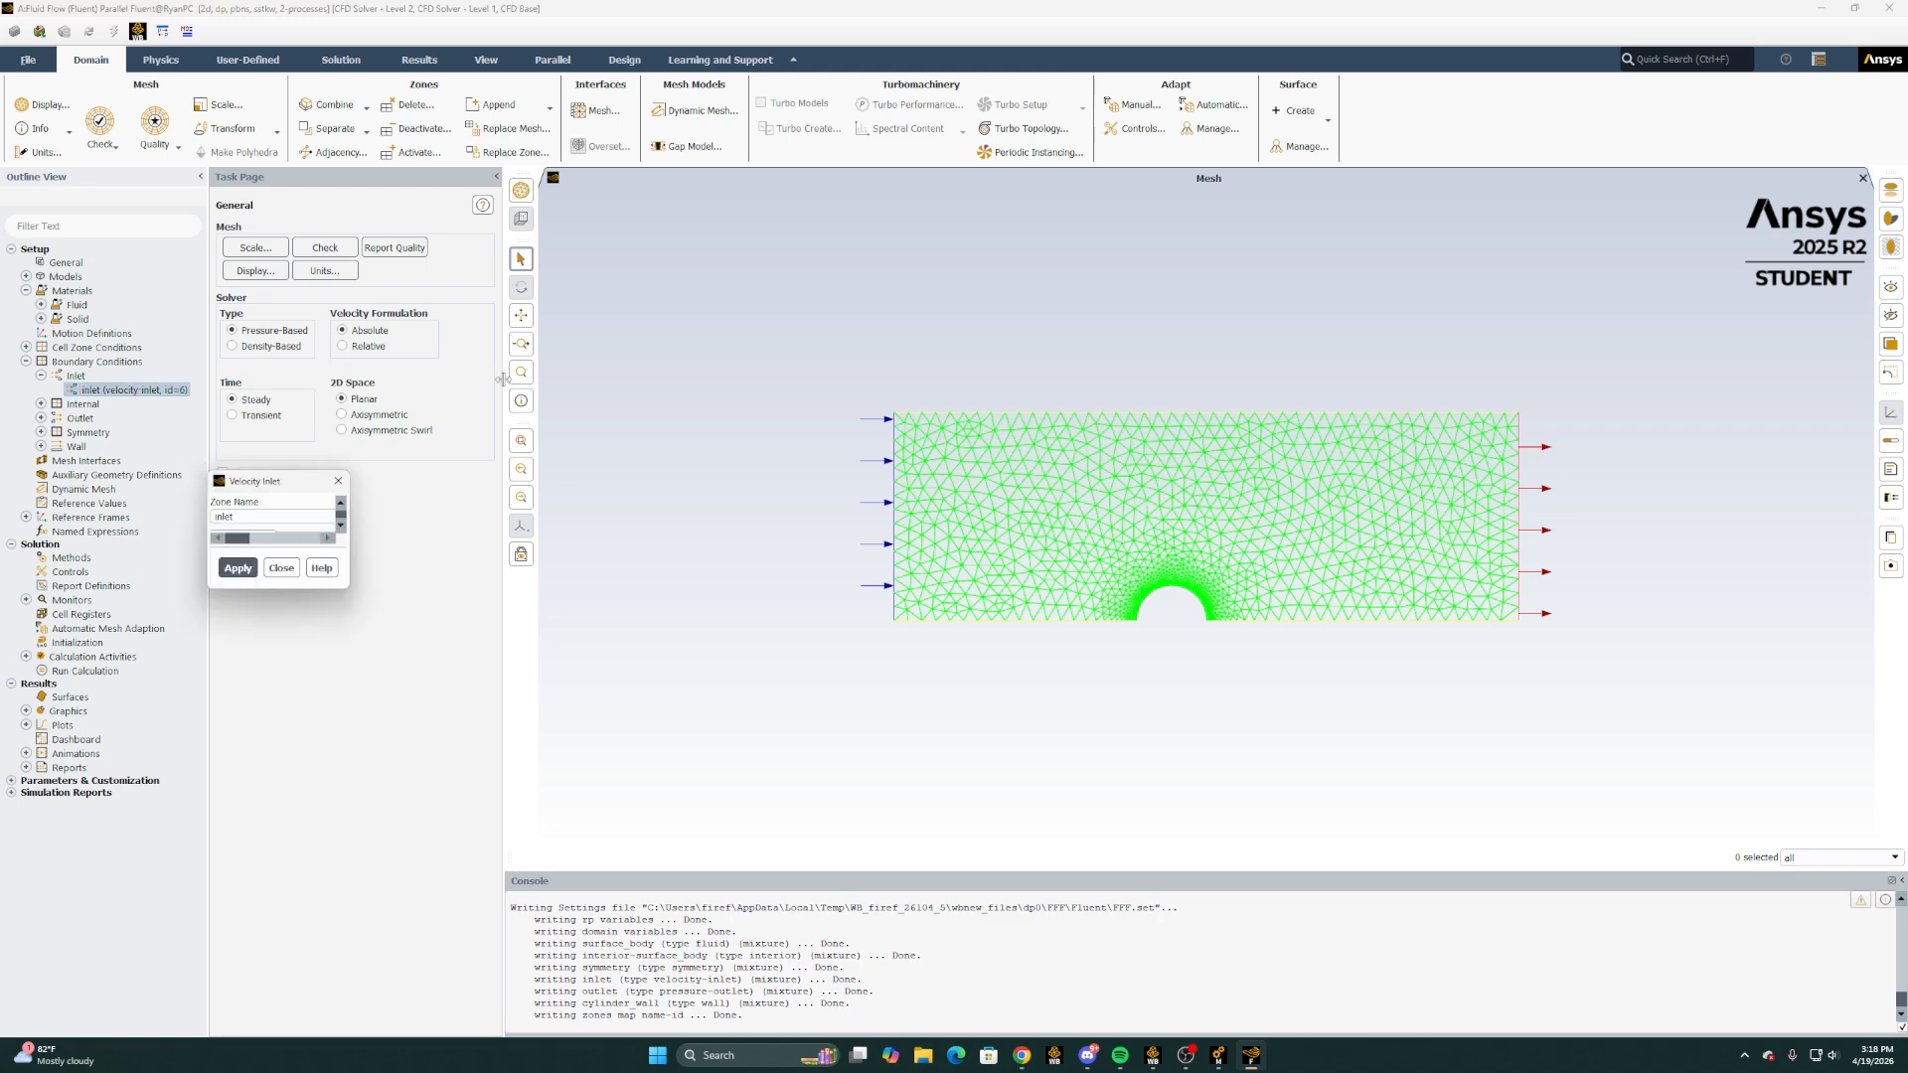
{"action": "left_click", "coordinate": [498, 611]}
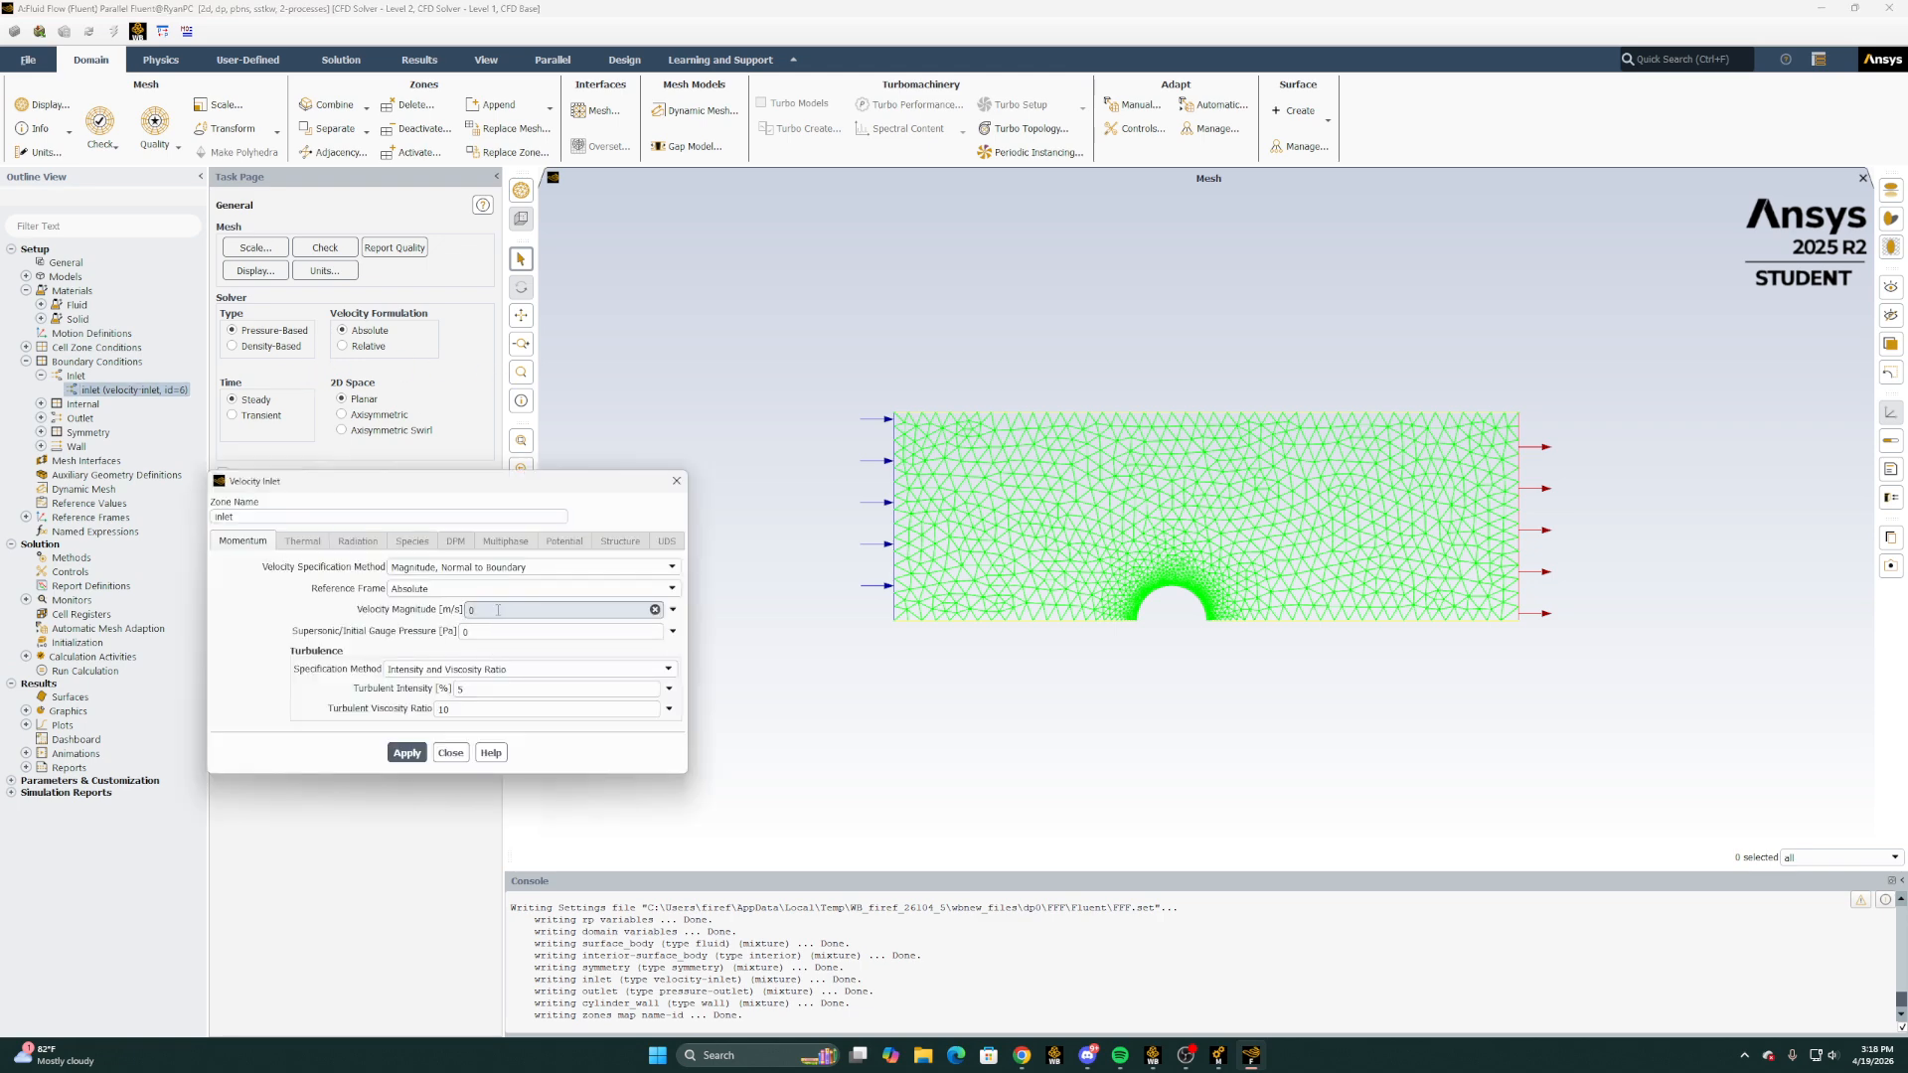
{"action": "key", "text": "BackSpace"}
{"action": "type", "text": "30"}
{"action": "left_click", "coordinate": [406, 752]}
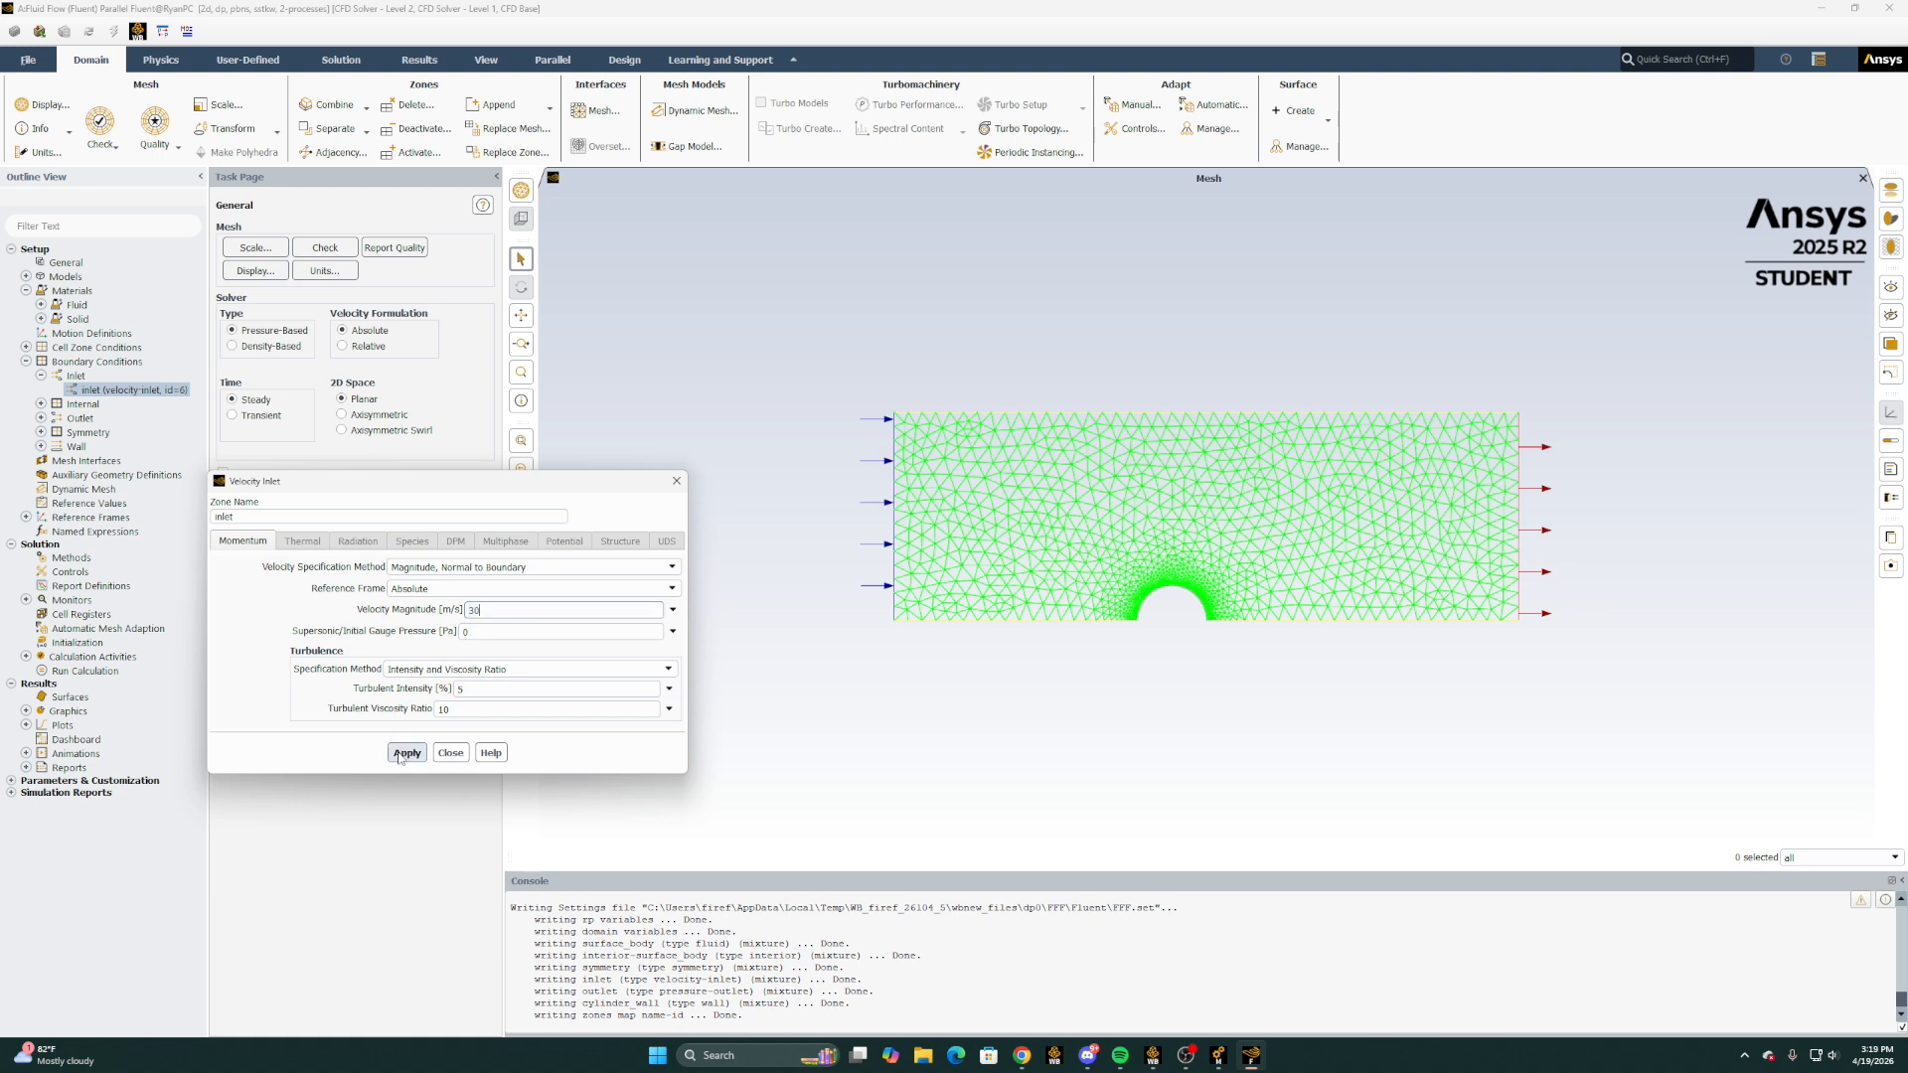
{"action": "left_click", "coordinate": [450, 753]}
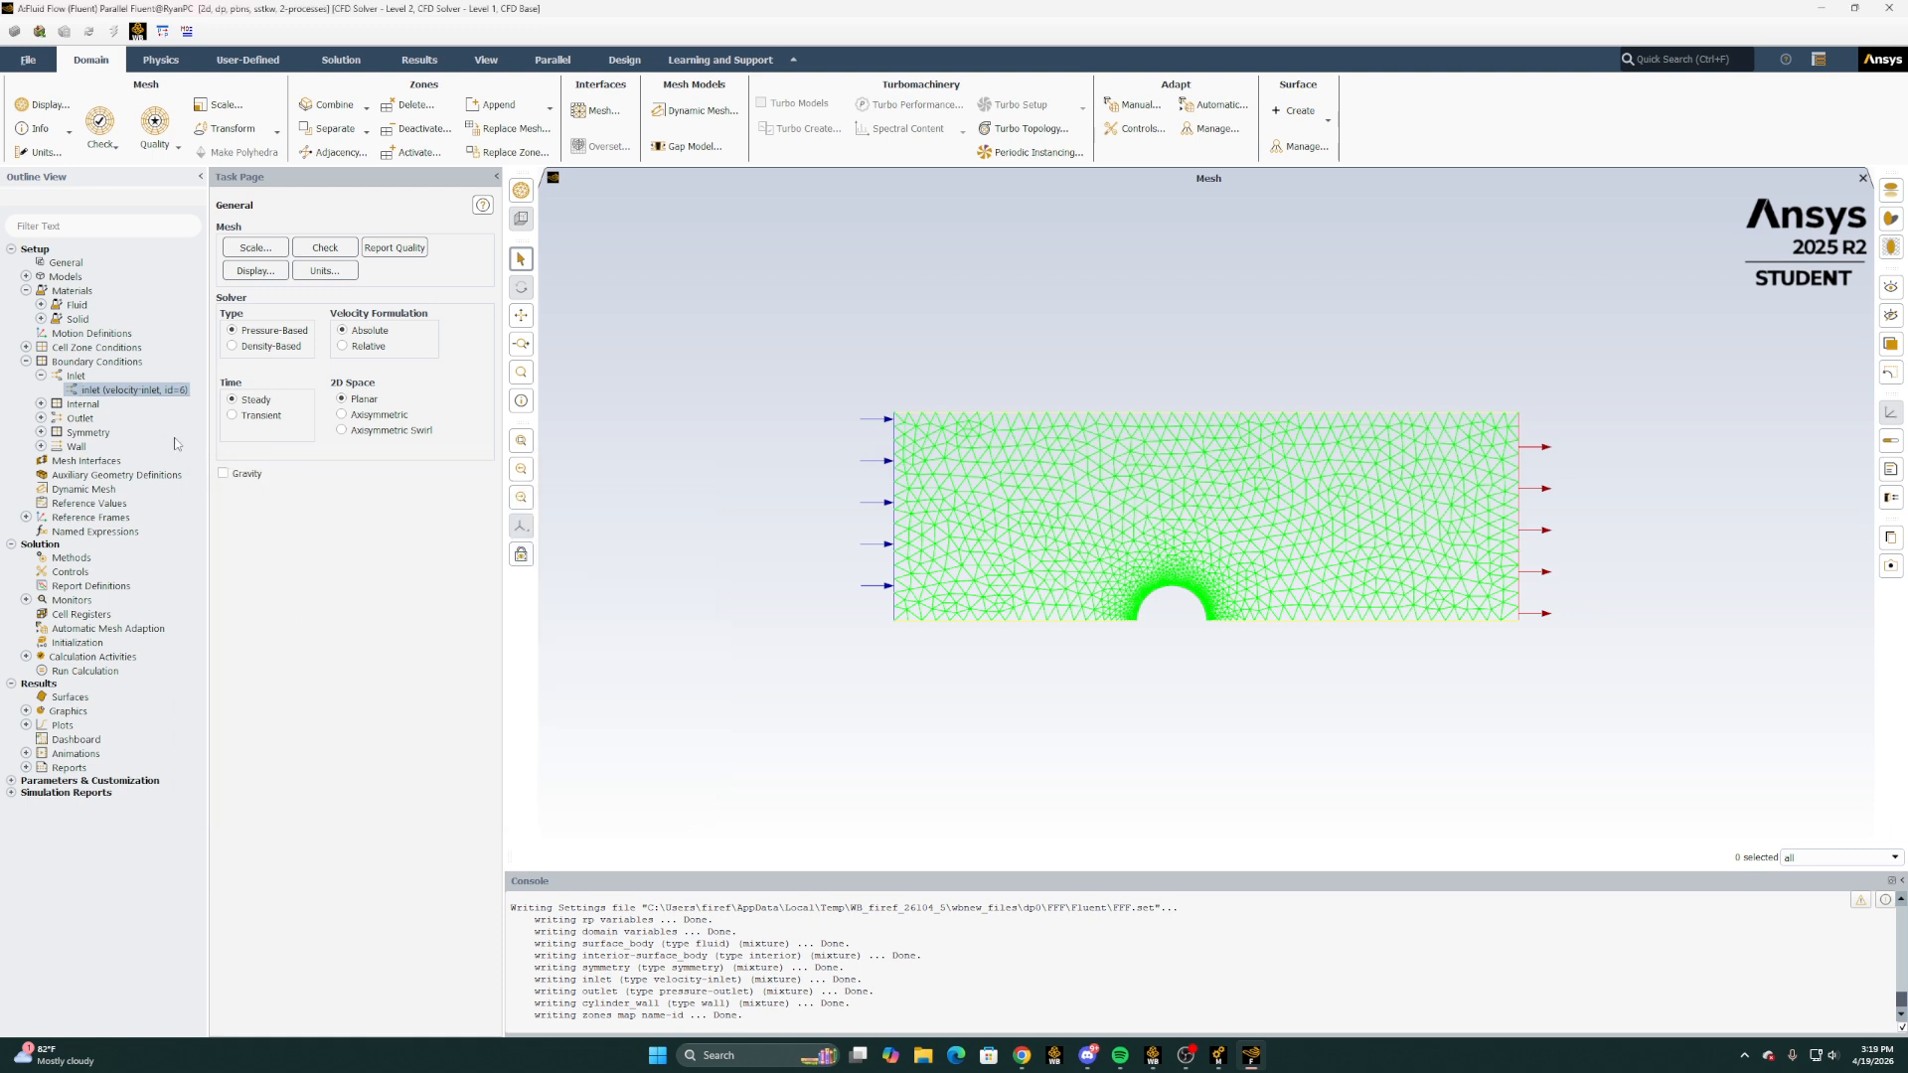
{"action": "left_click", "coordinate": [41, 376]}
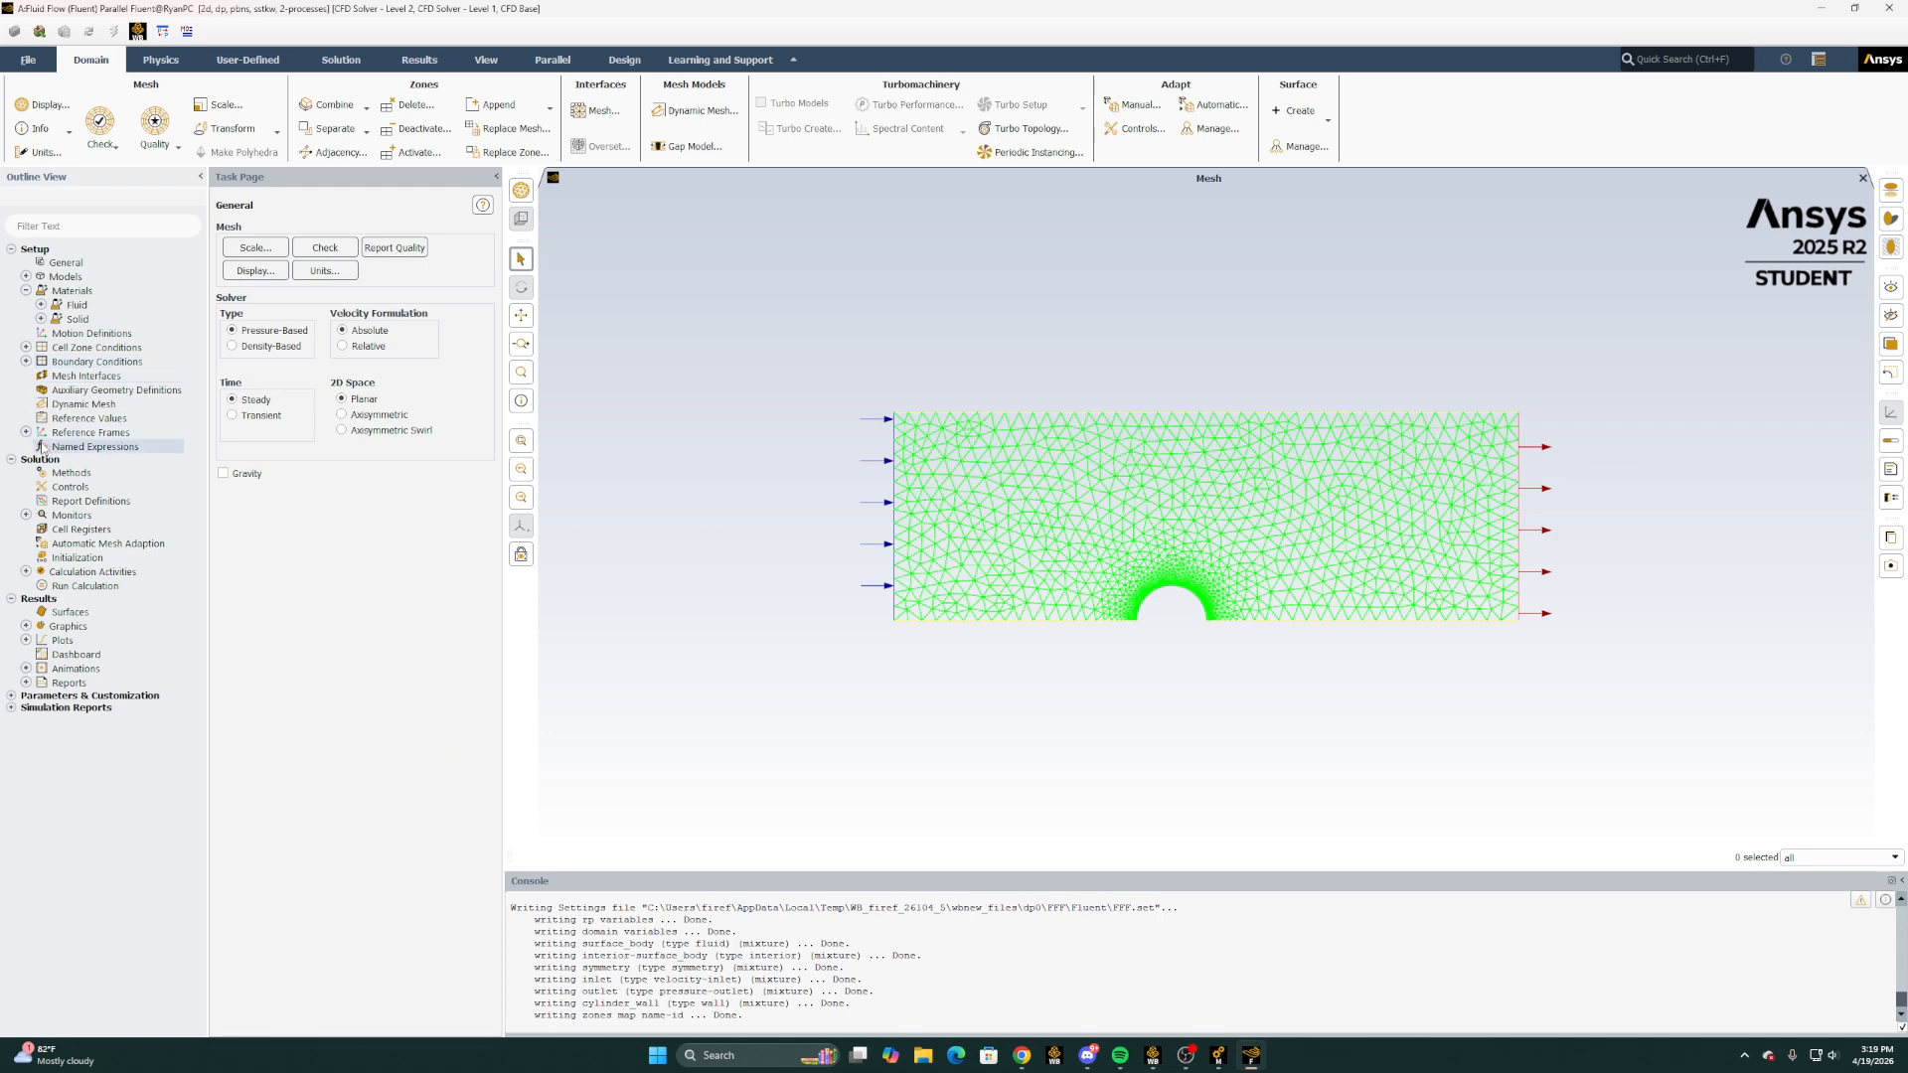
Compute the reference values from the inlet and choose surface_body as the reference zone
{"action": "left_click", "coordinate": [59, 423]}
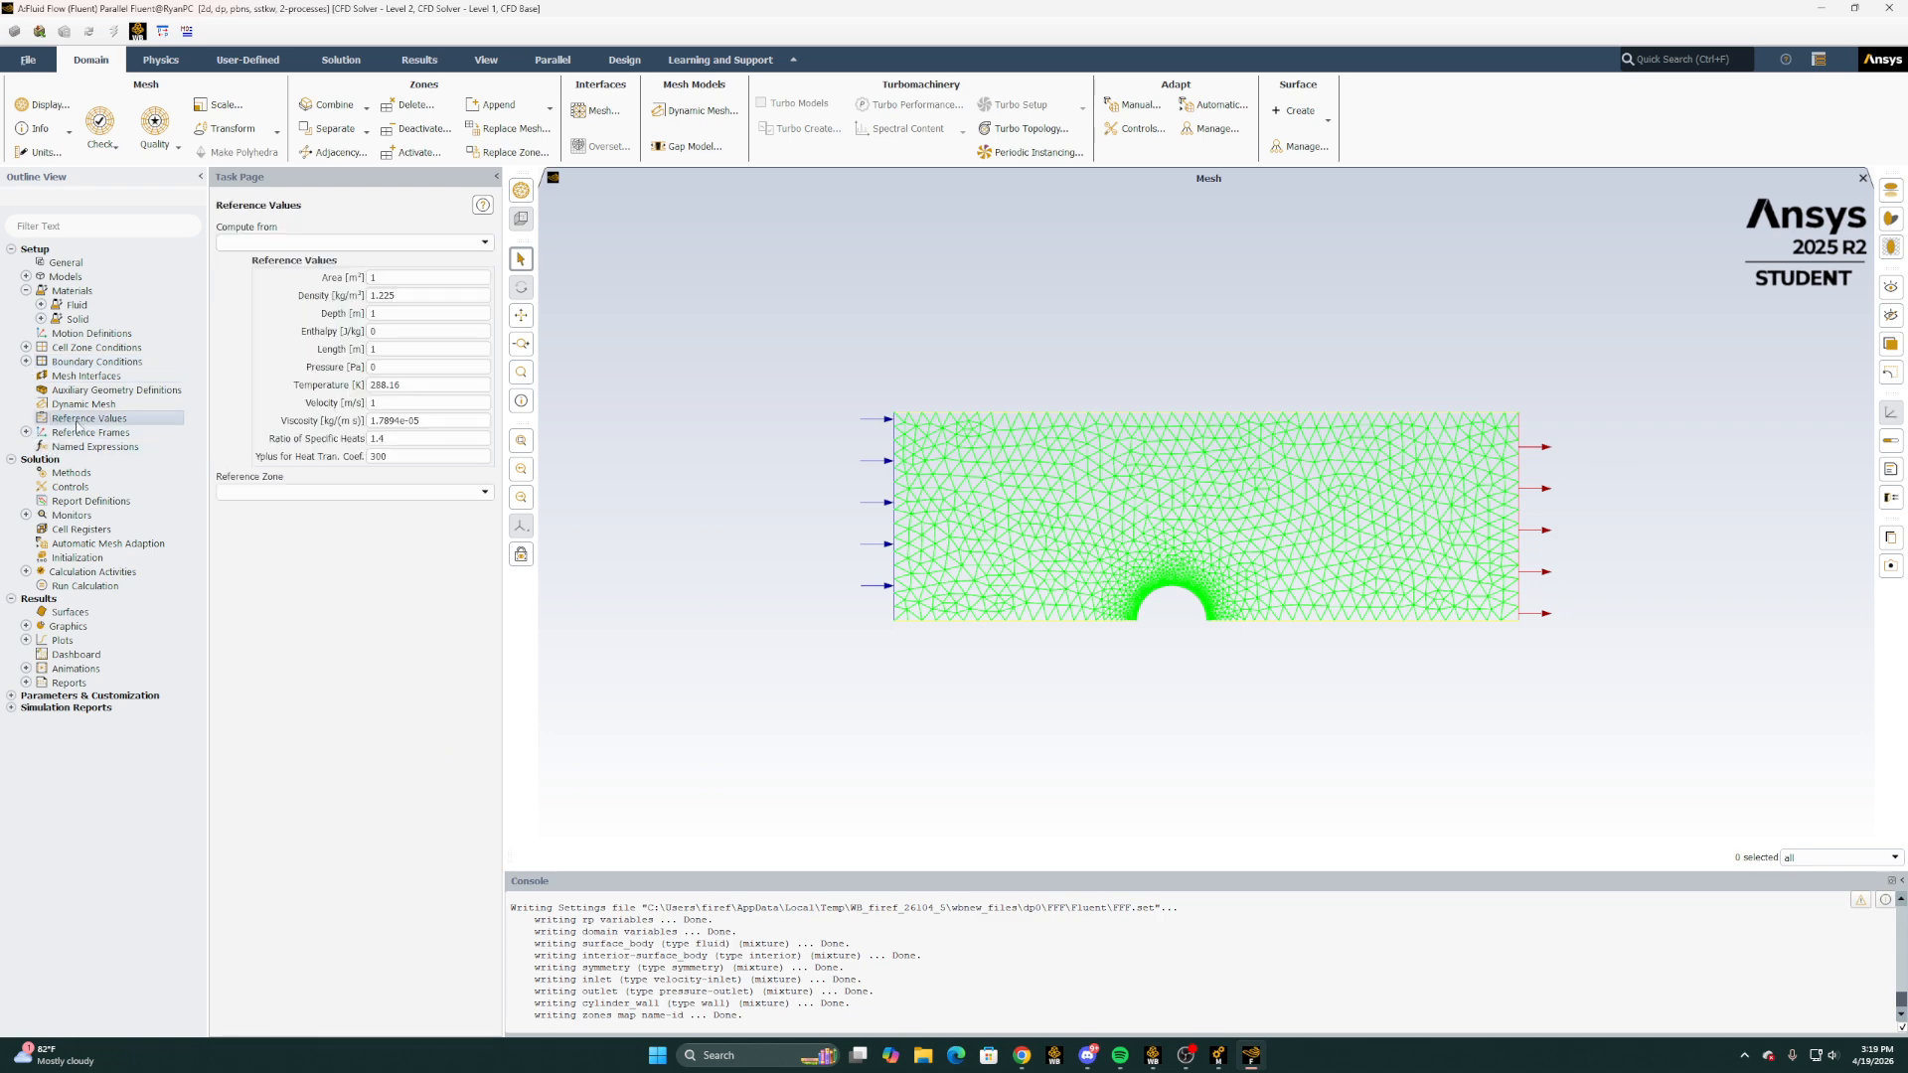
{"action": "left_click", "coordinate": [353, 241]}
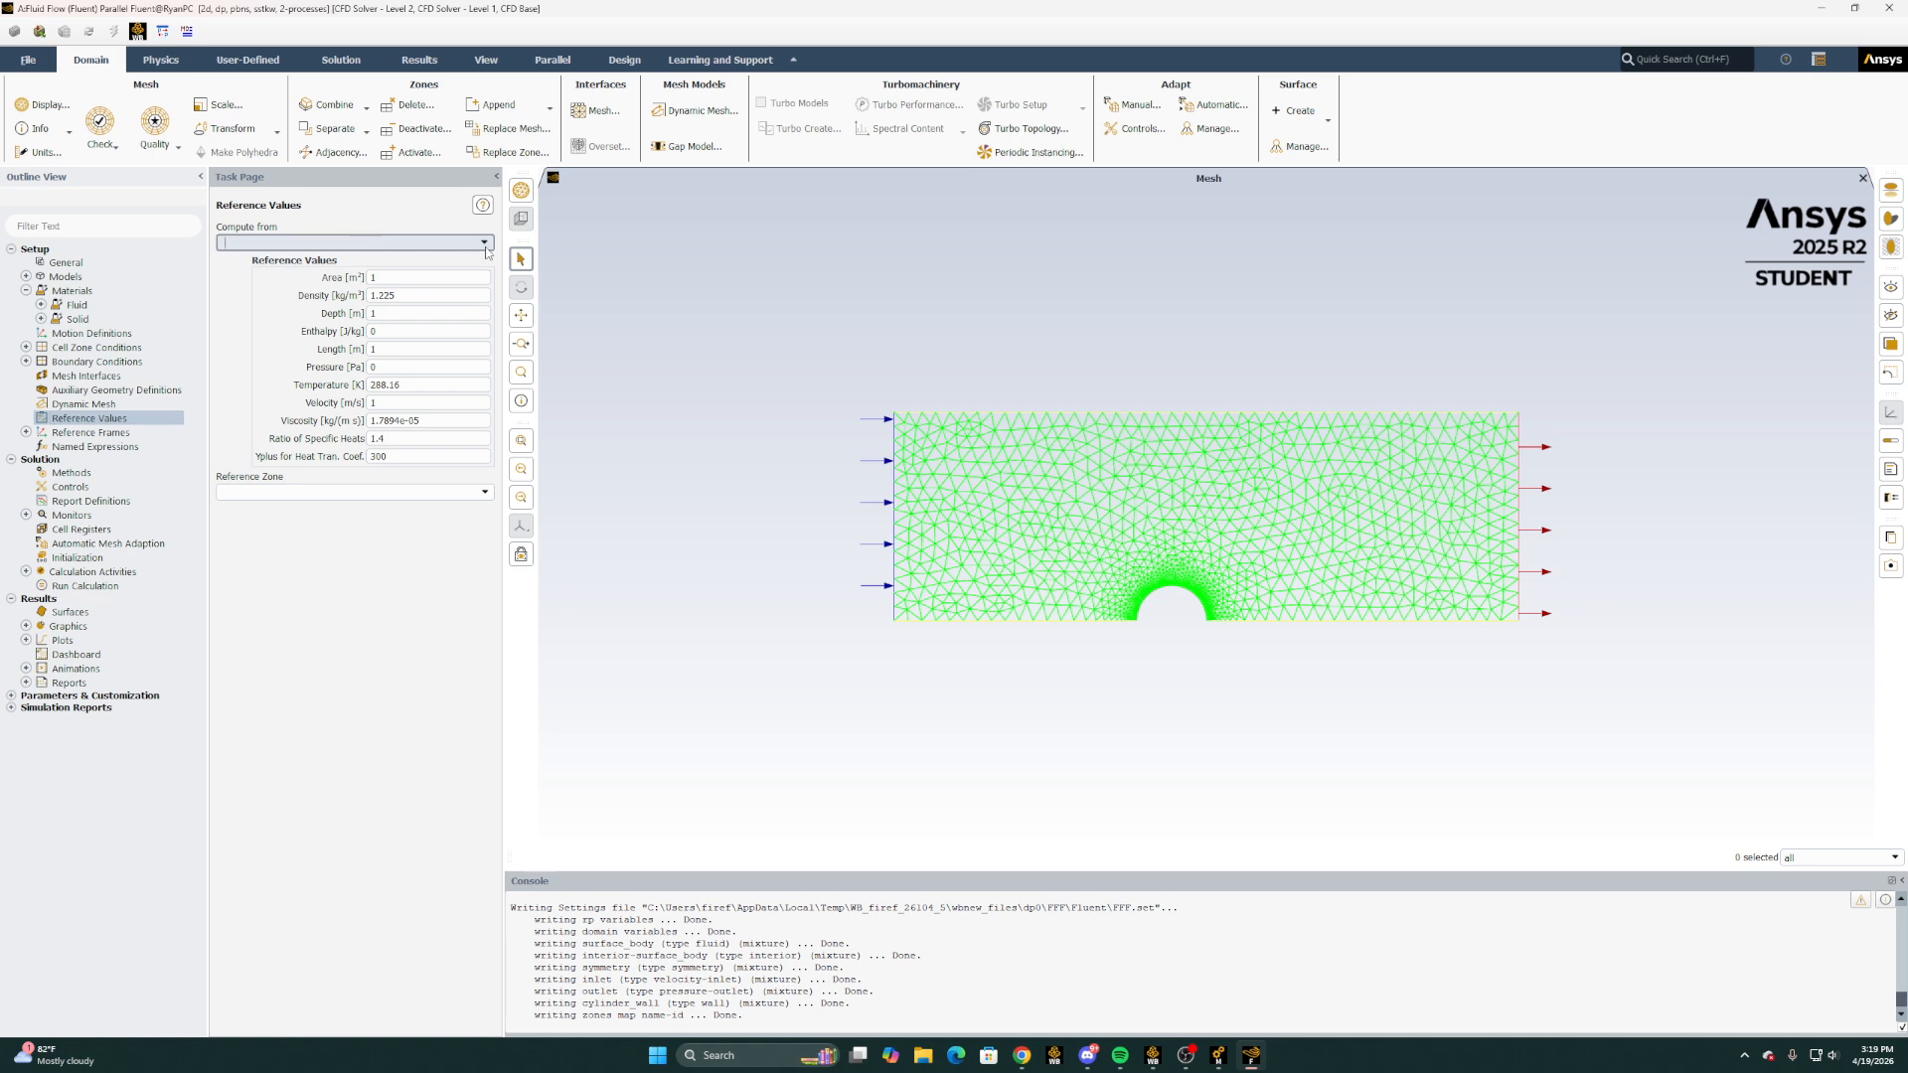
{"action": "left_click", "coordinate": [485, 243]}
{"action": "left_click", "coordinate": [338, 284]}
{"action": "left_click", "coordinate": [370, 493]}
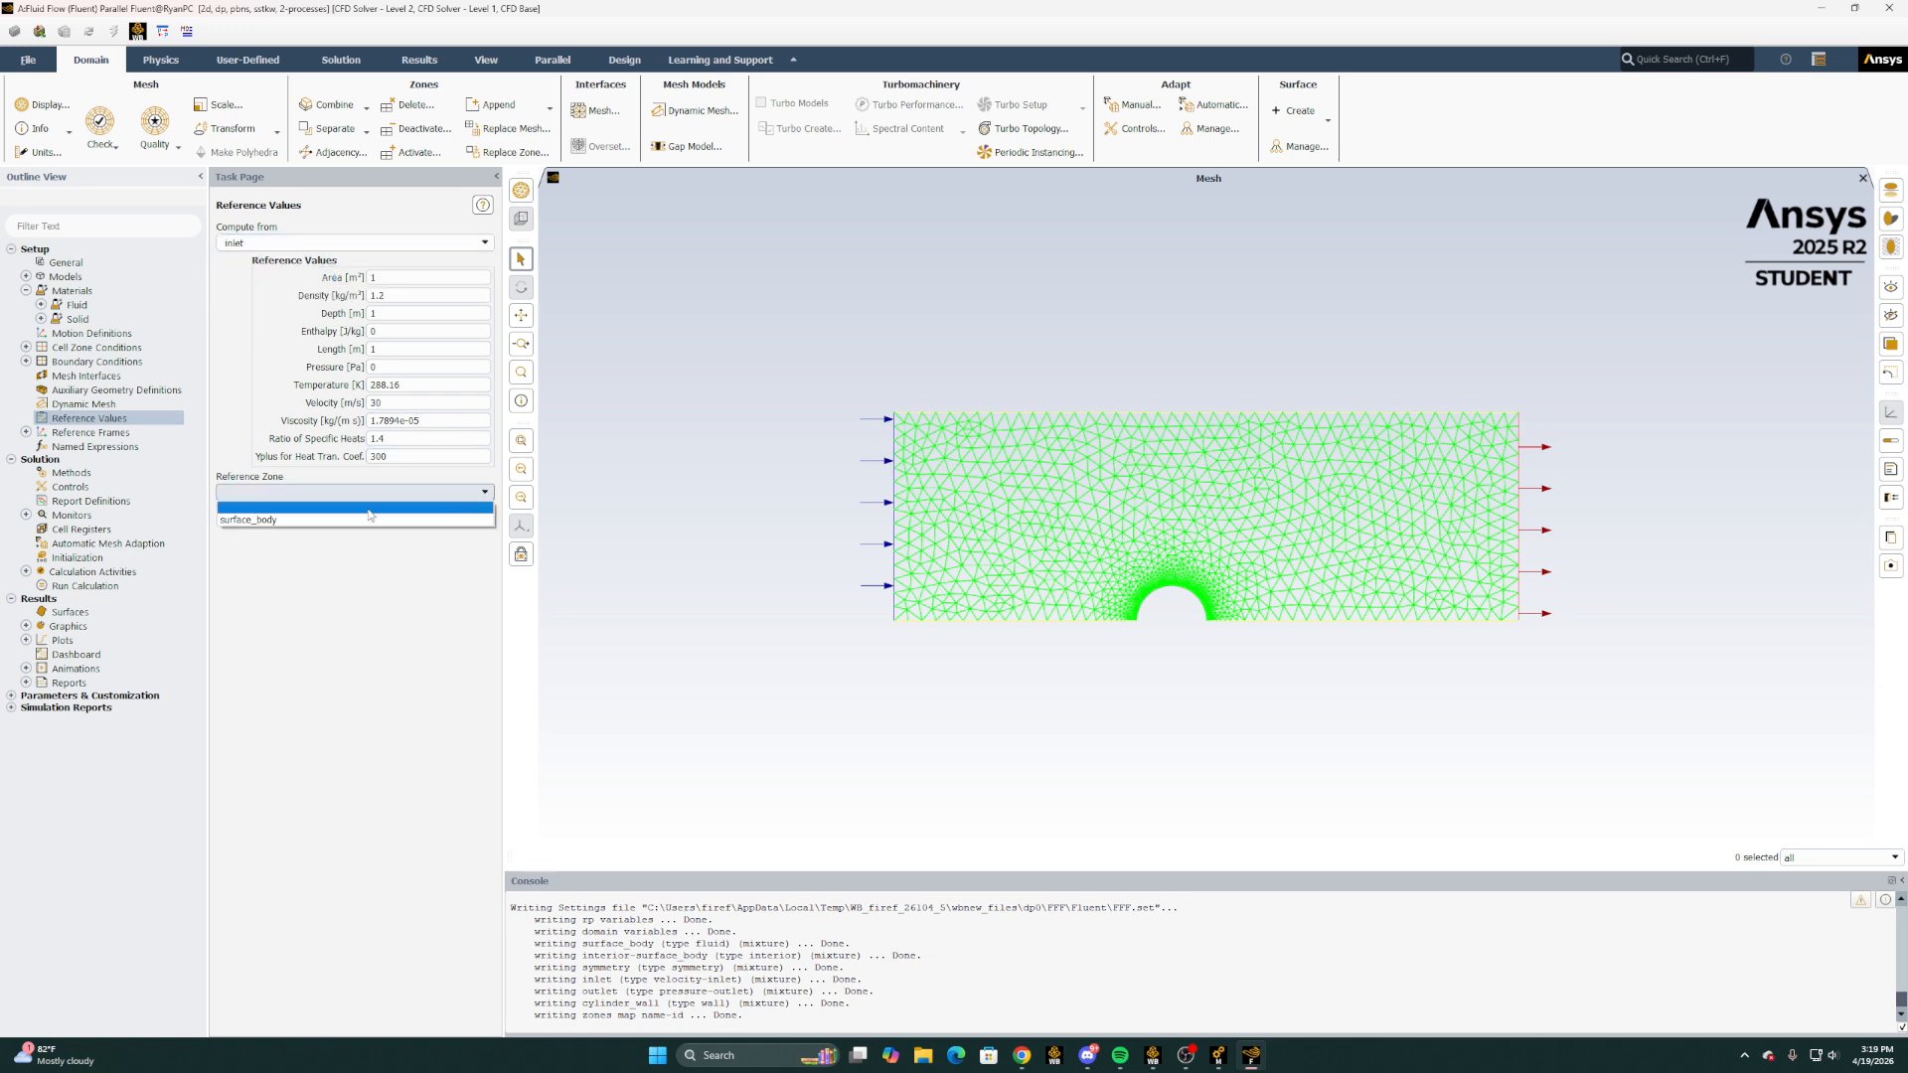
{"action": "left_click", "coordinate": [339, 520]}
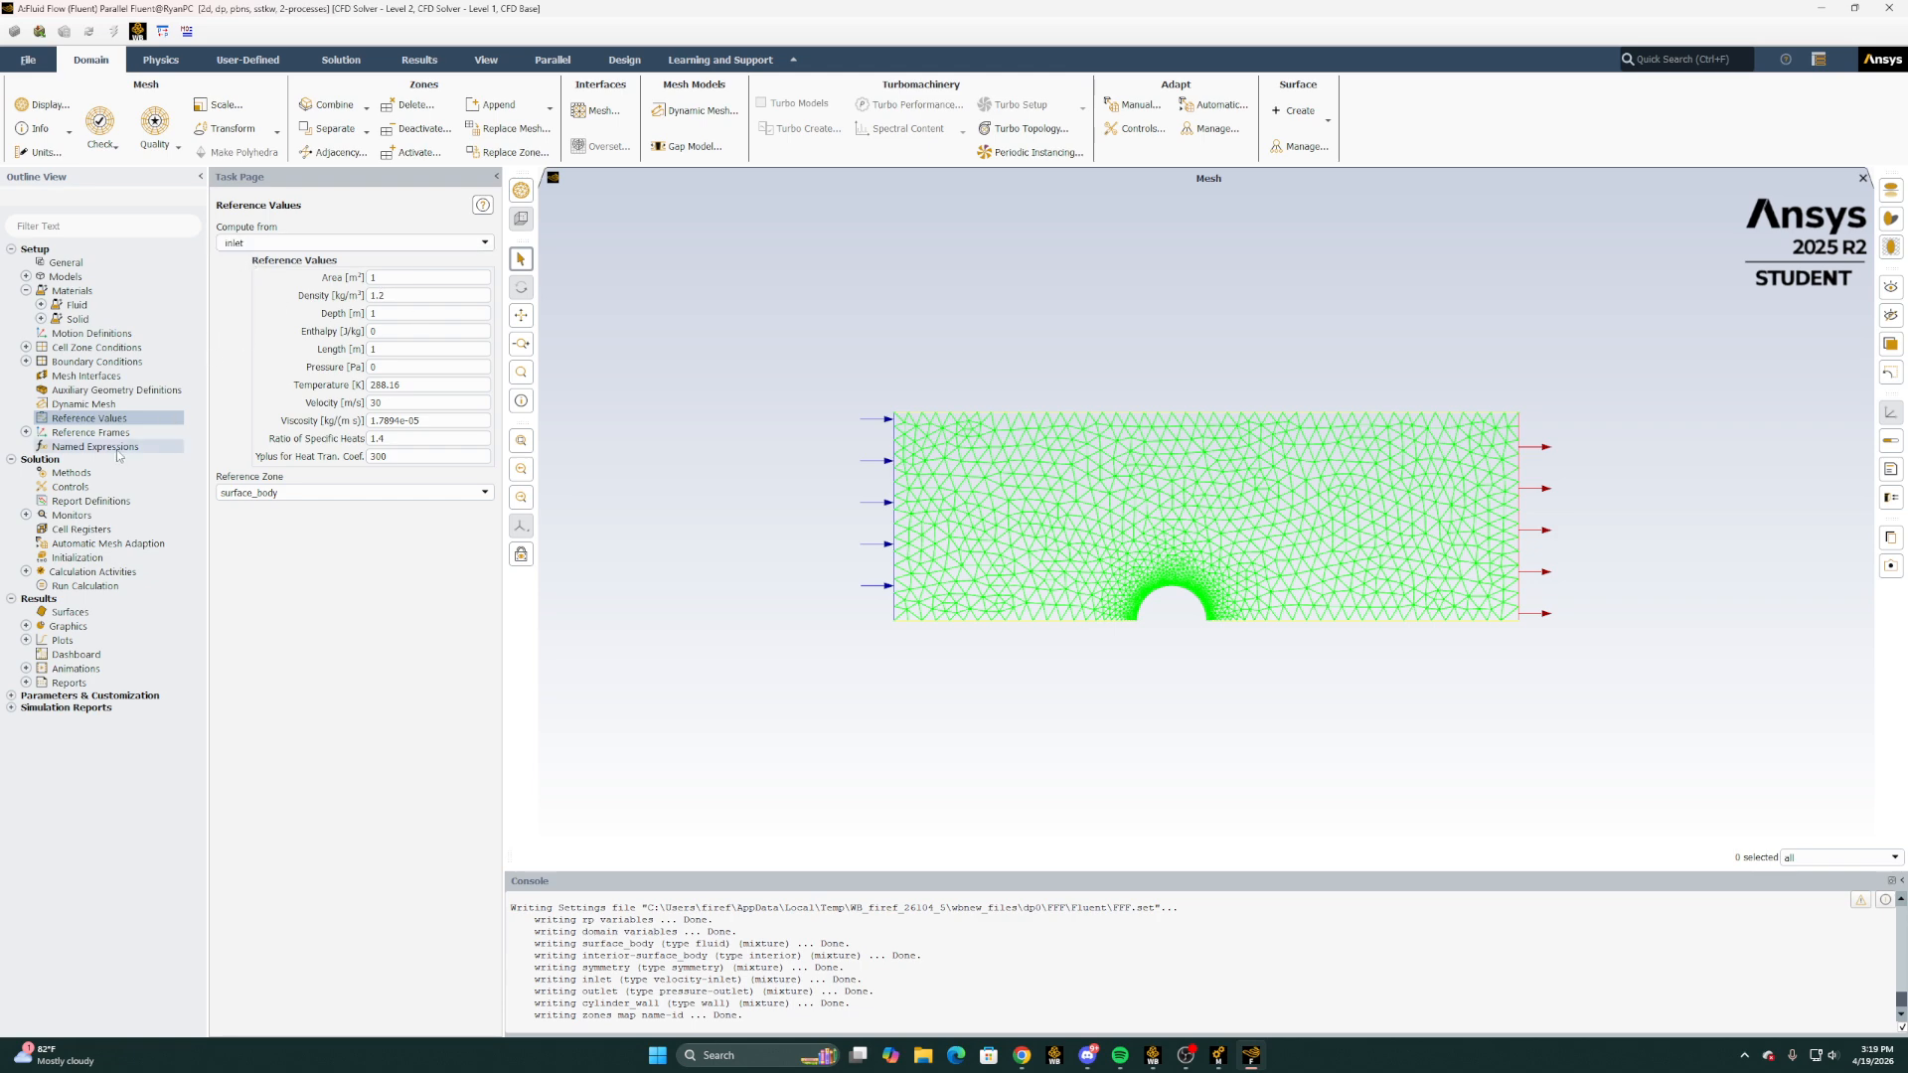
Change the viscous model to the standard k-epsilon (2 eqn) model with Standard Wall Functions
{"action": "left_click", "coordinate": [26, 290]}
{"action": "left_click", "coordinate": [26, 276]}
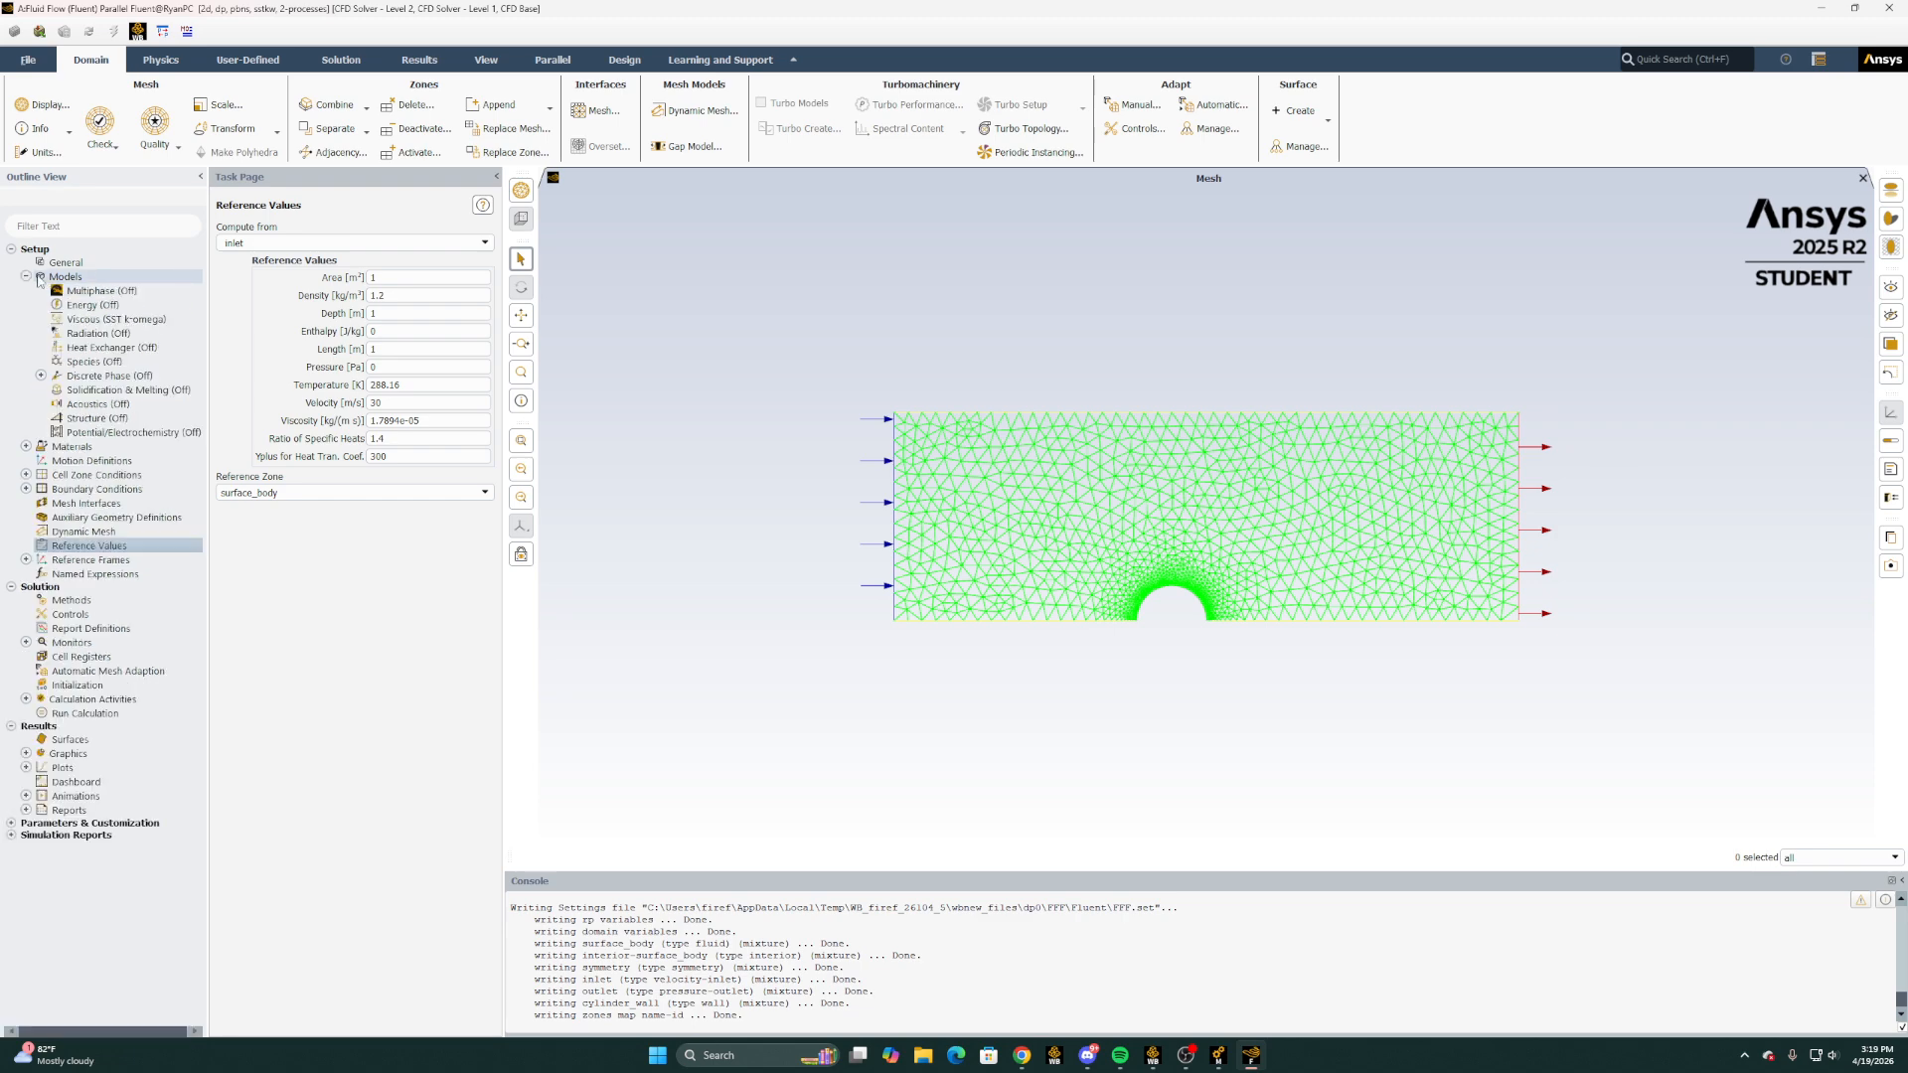
{"action": "double_click", "coordinate": [85, 319]}
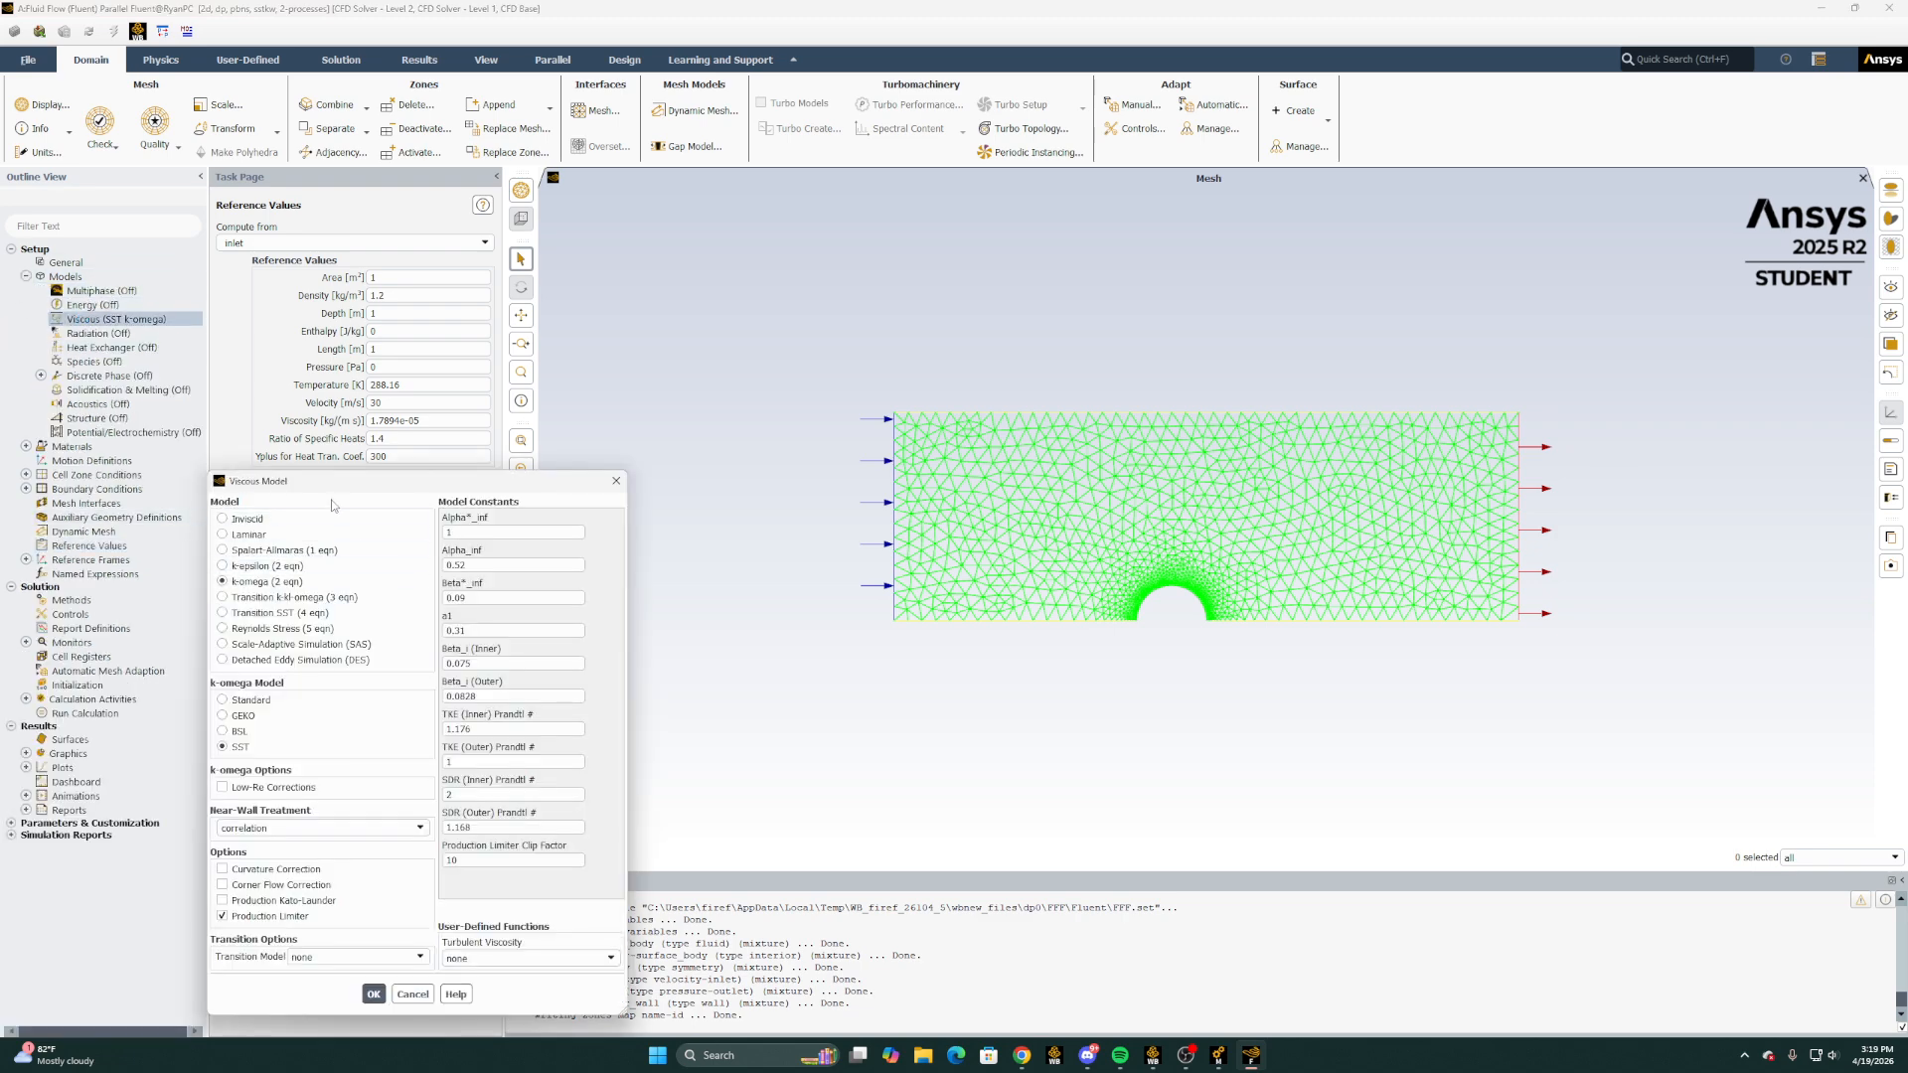
{"action": "left_click_drag", "start_coordinate": [337, 486], "coordinate": [571, 335]}
{"action": "left_click", "coordinate": [458, 414]}
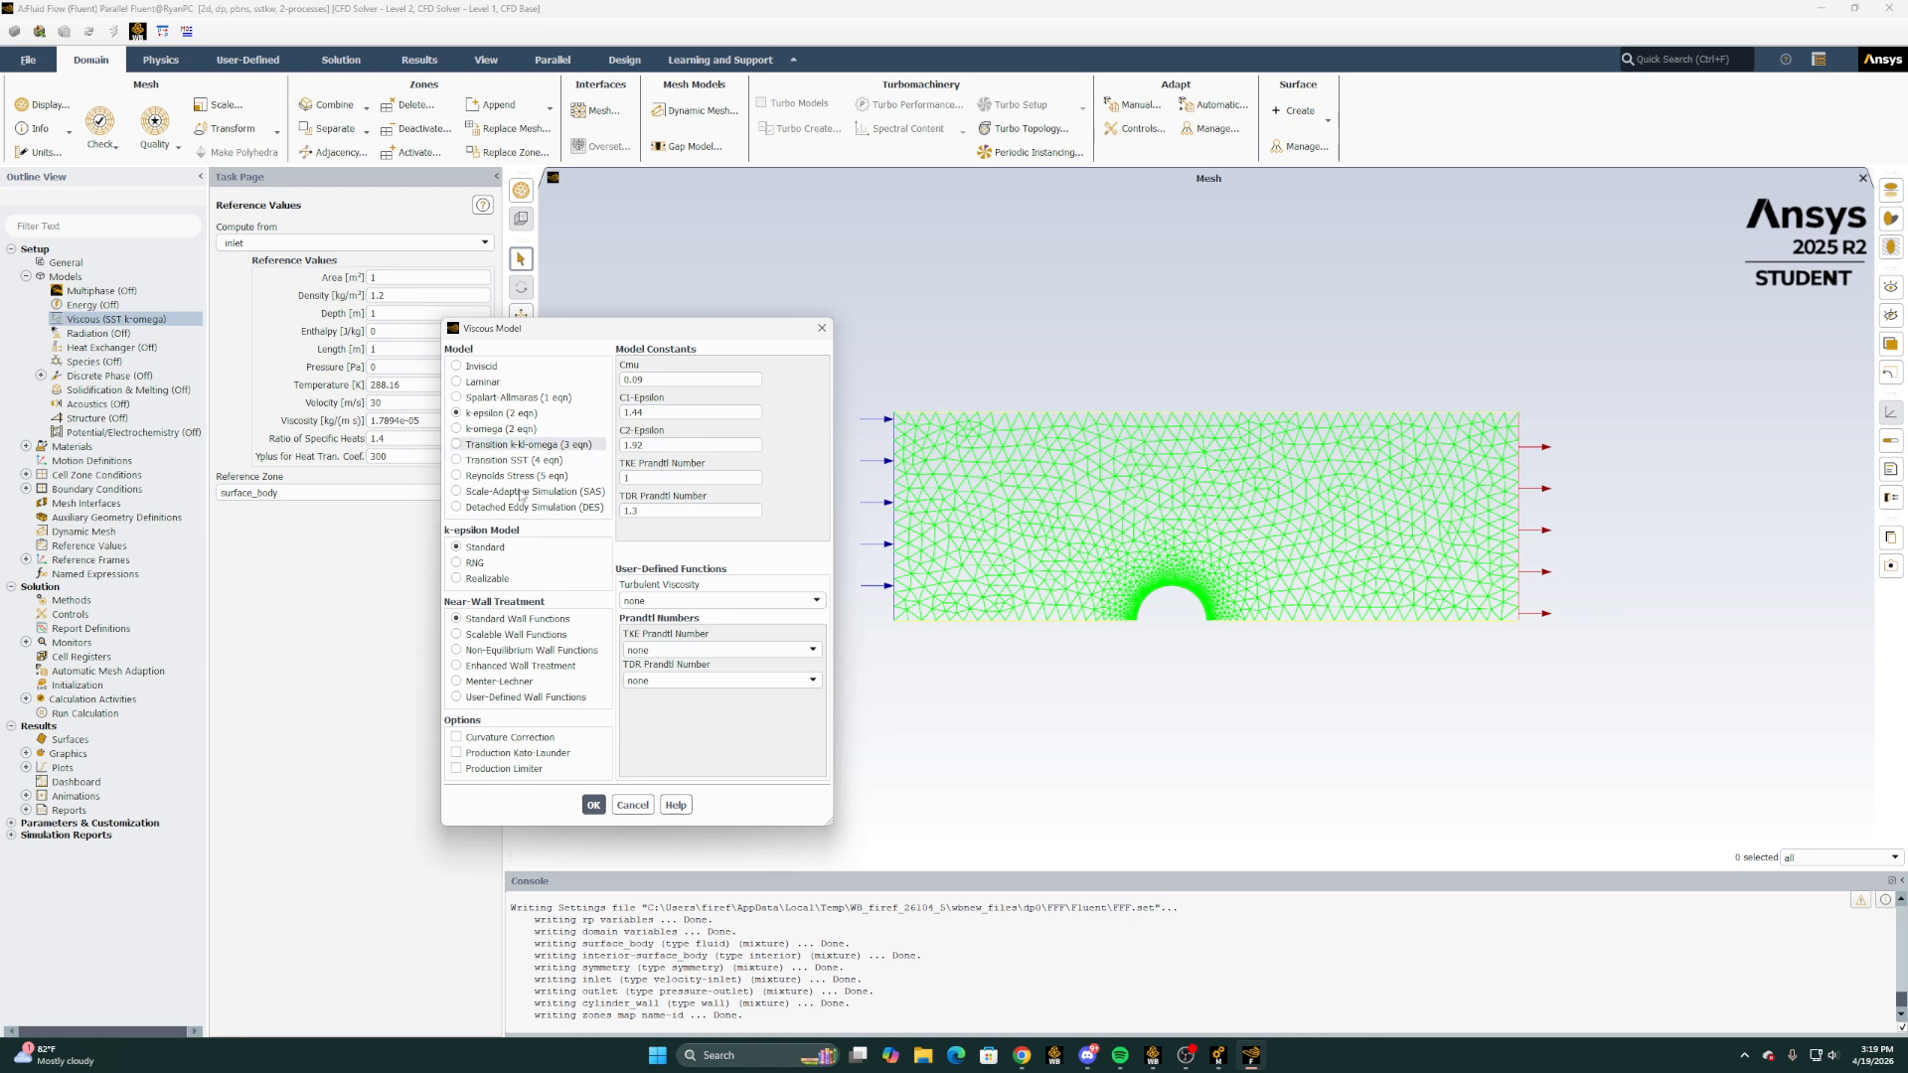
{"action": "left_click", "coordinate": [593, 806]}
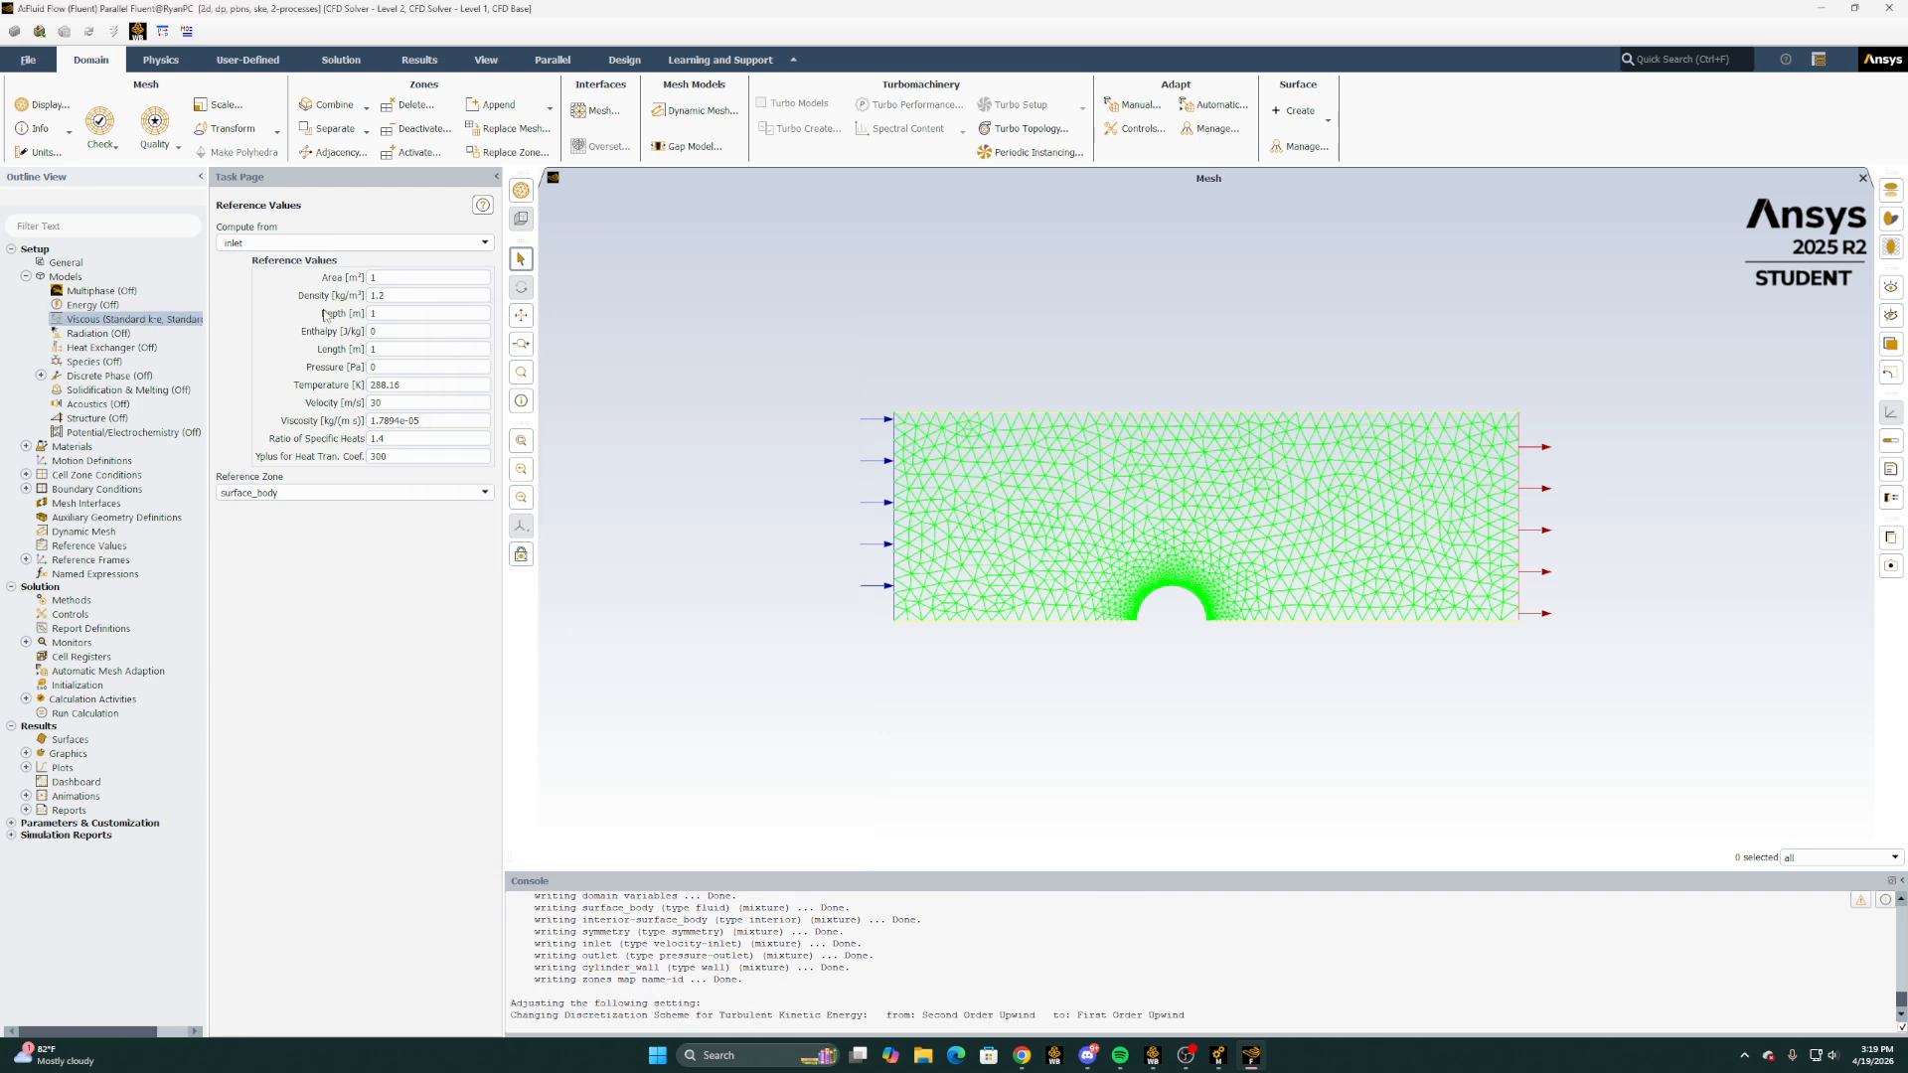
{"action": "left_click", "coordinate": [25, 278]}
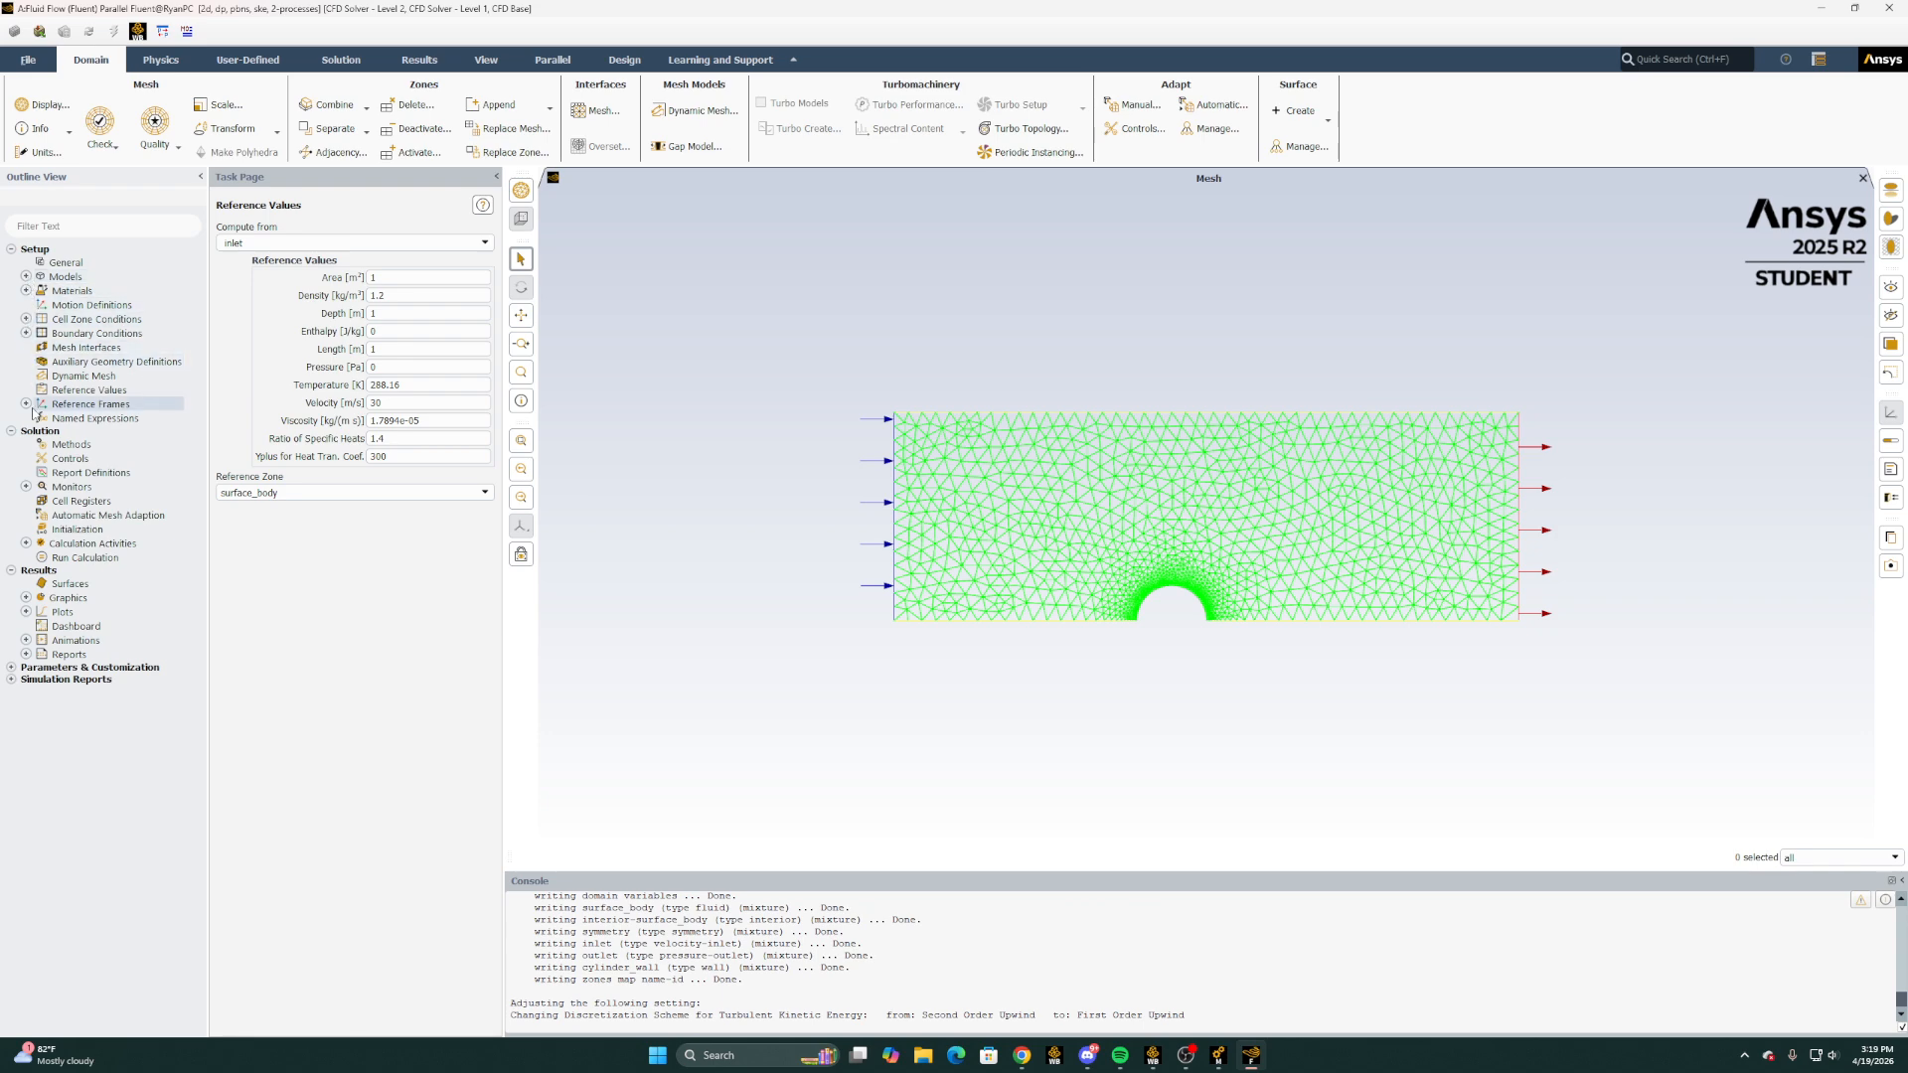
Initialize the solution with Hybrid Initialization and run the calculation with 200 iterations
{"action": "left_click", "coordinate": [85, 529]}
{"action": "left_click", "coordinate": [316, 289]}
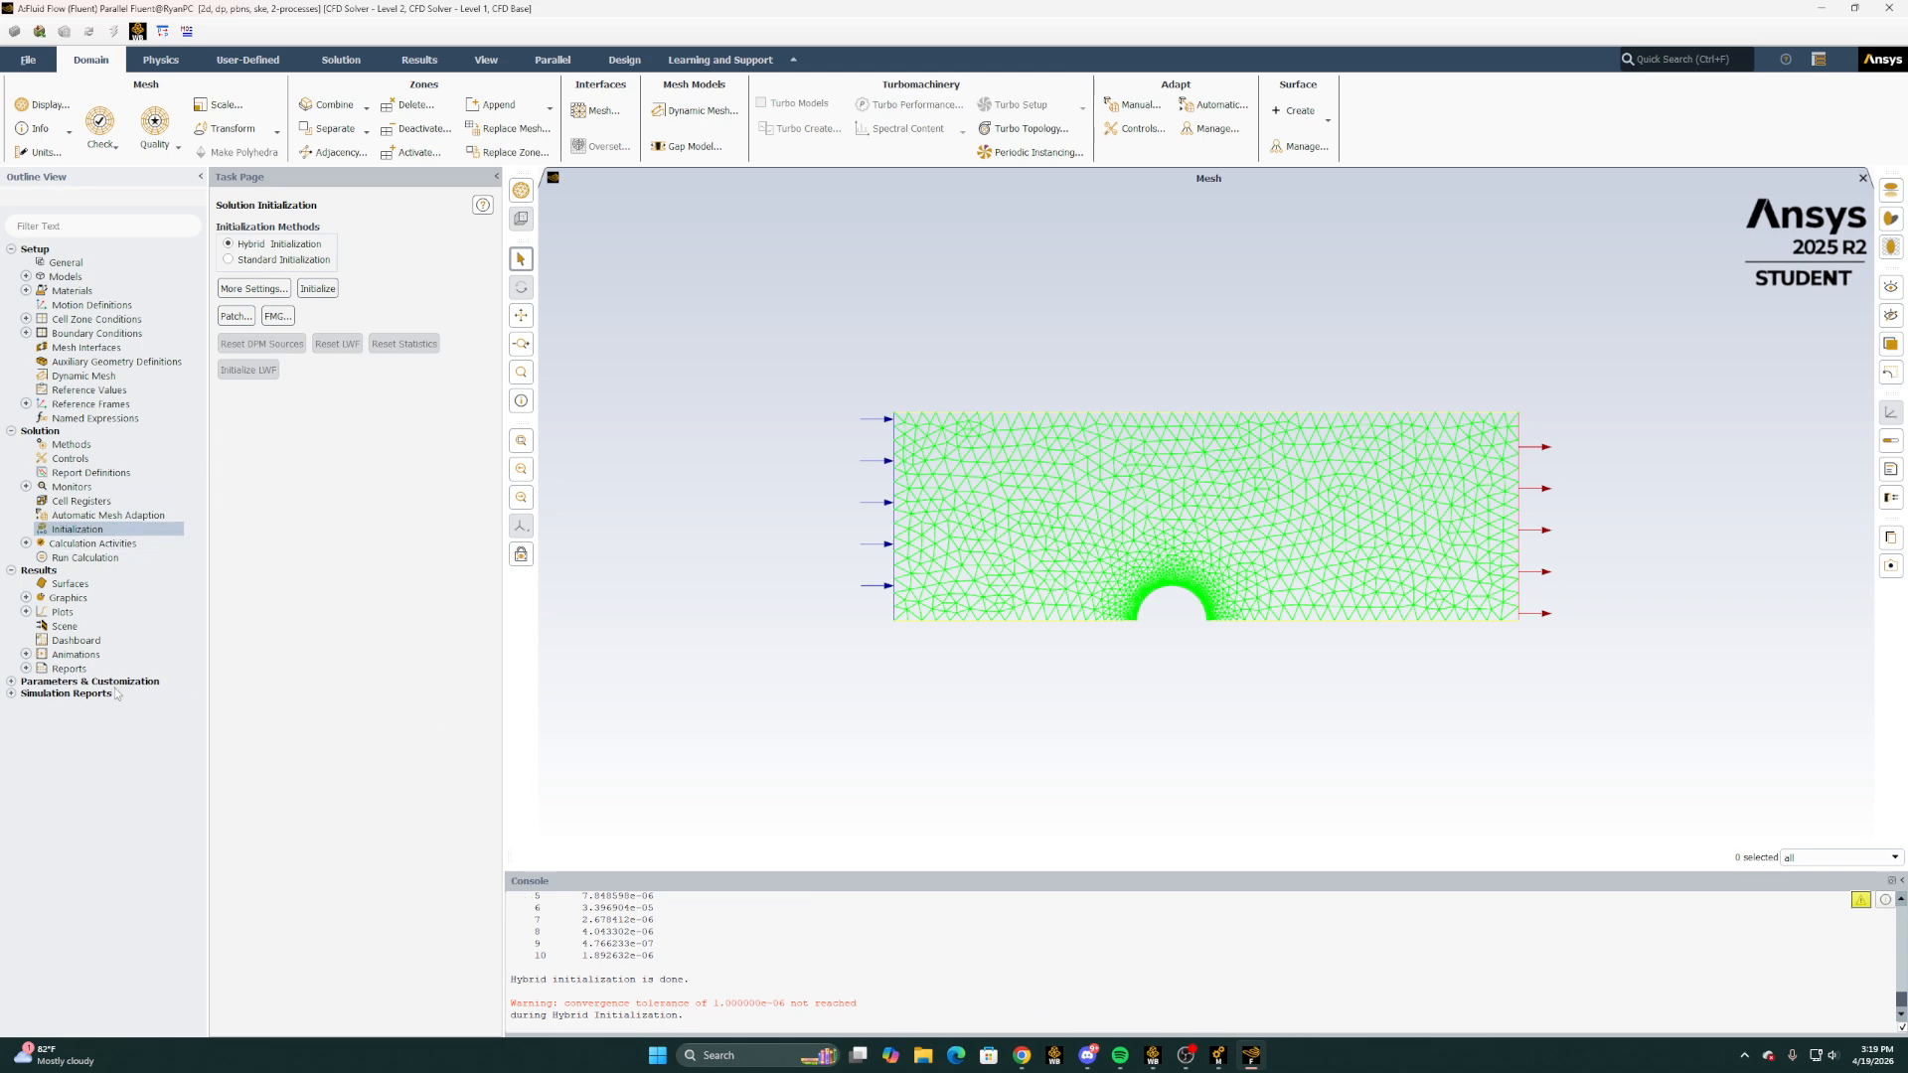
{"action": "left_click", "coordinate": [84, 557]}
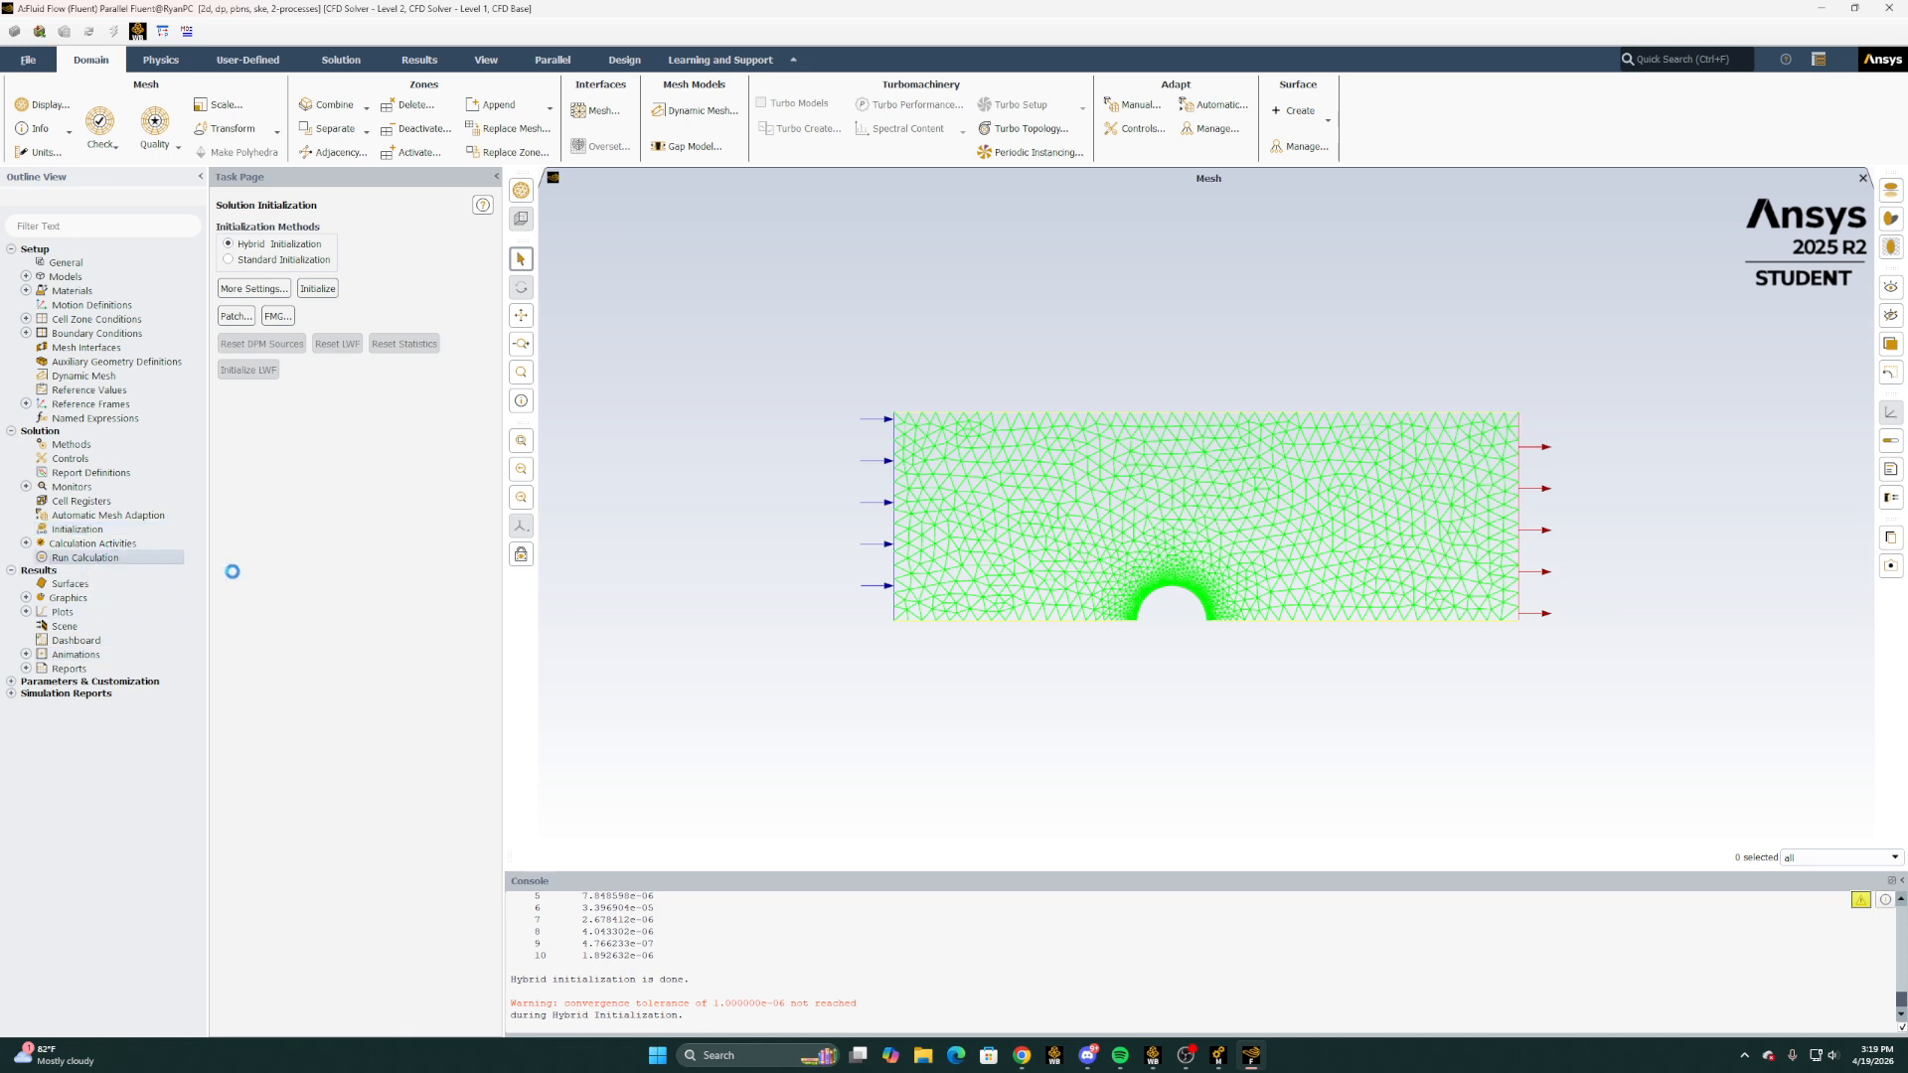
{"action": "left_click", "coordinate": [297, 402]}
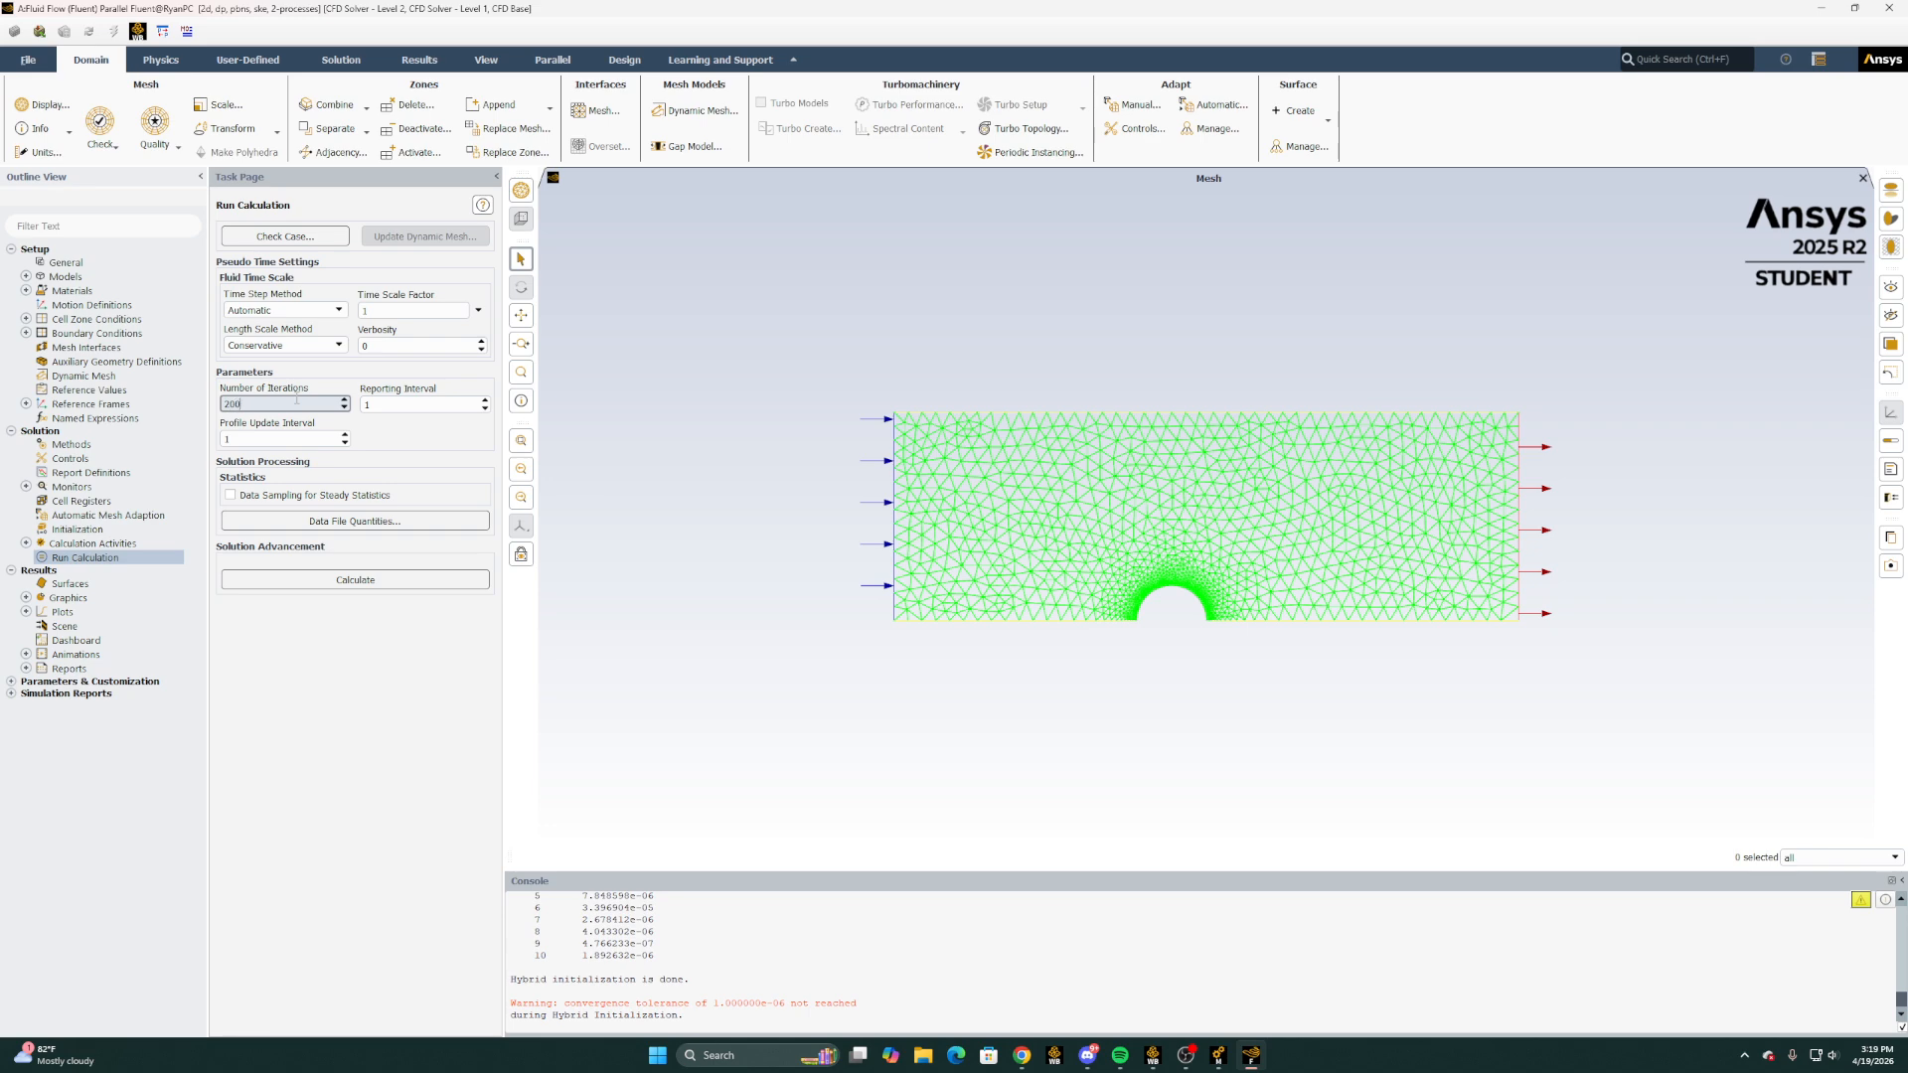
{"action": "left_click", "coordinate": [469, 582]}
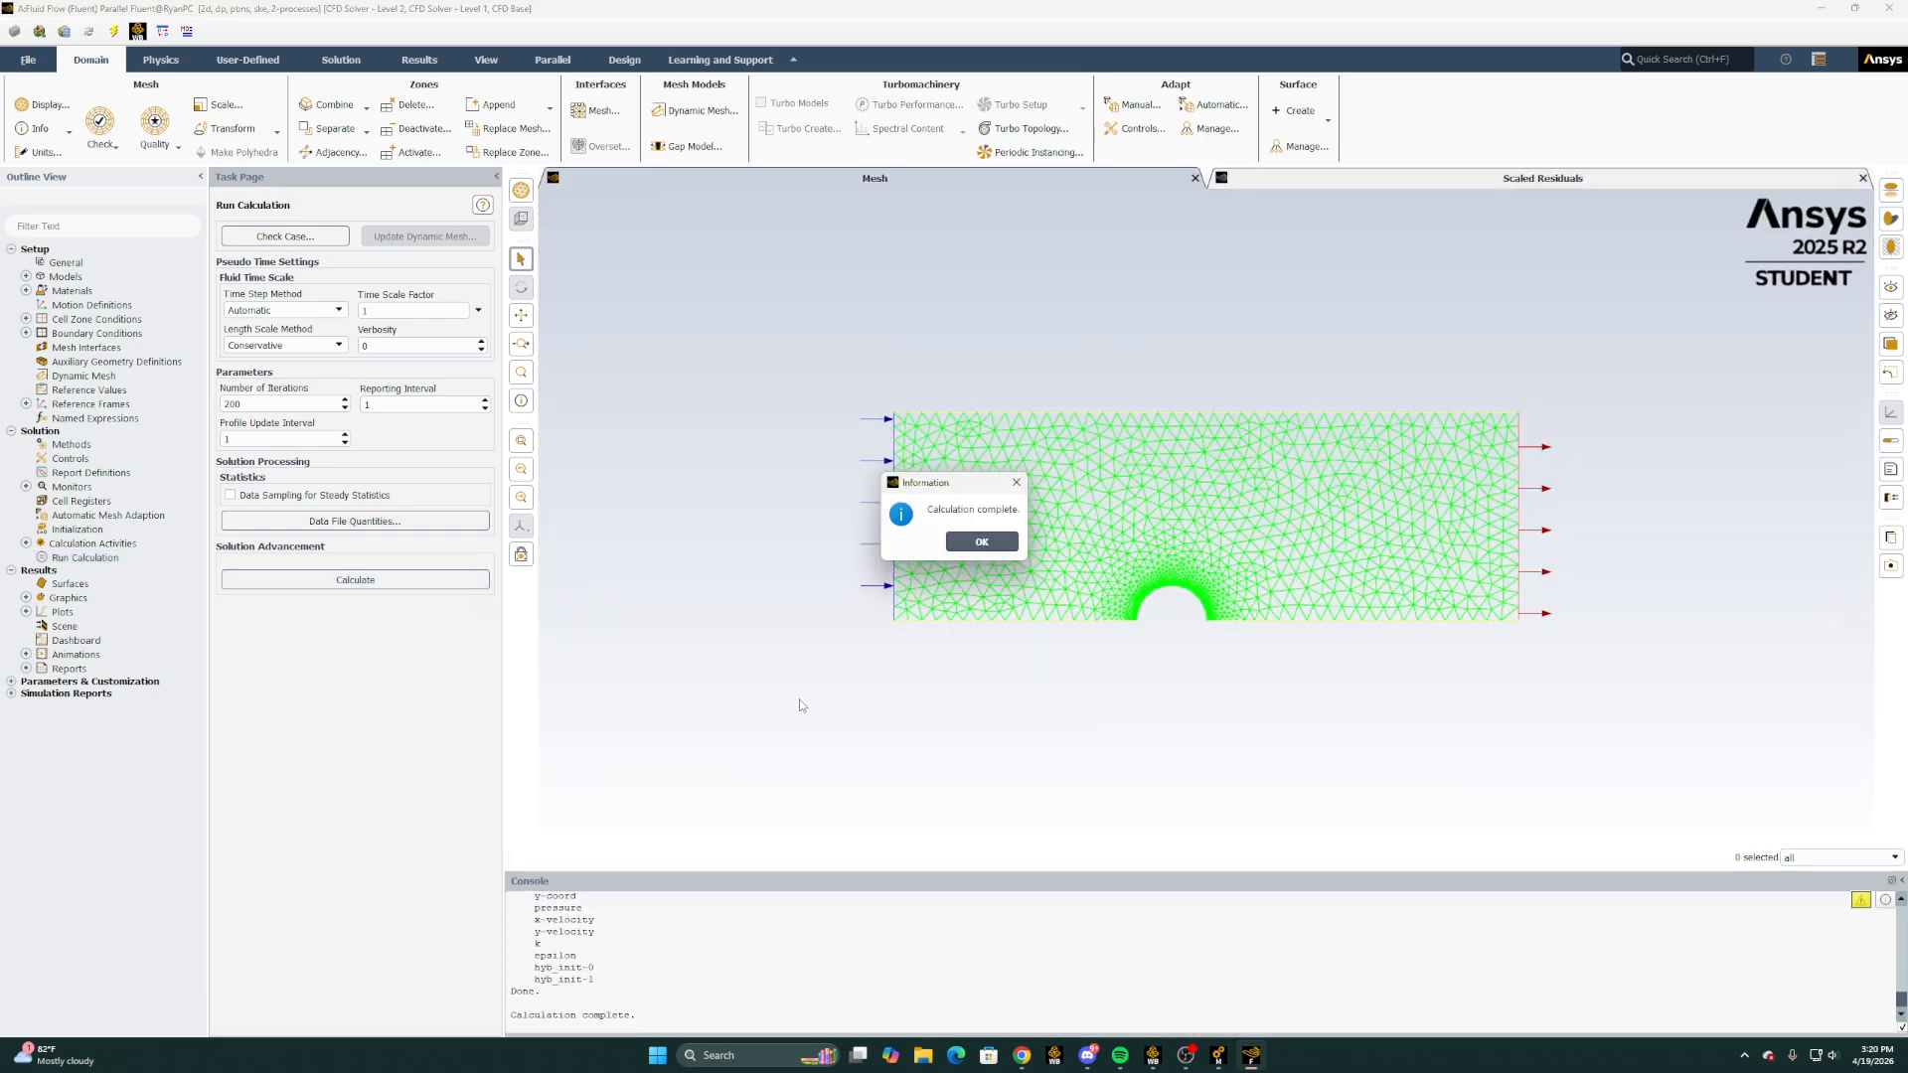
{"action": "left_click", "coordinate": [982, 541]}
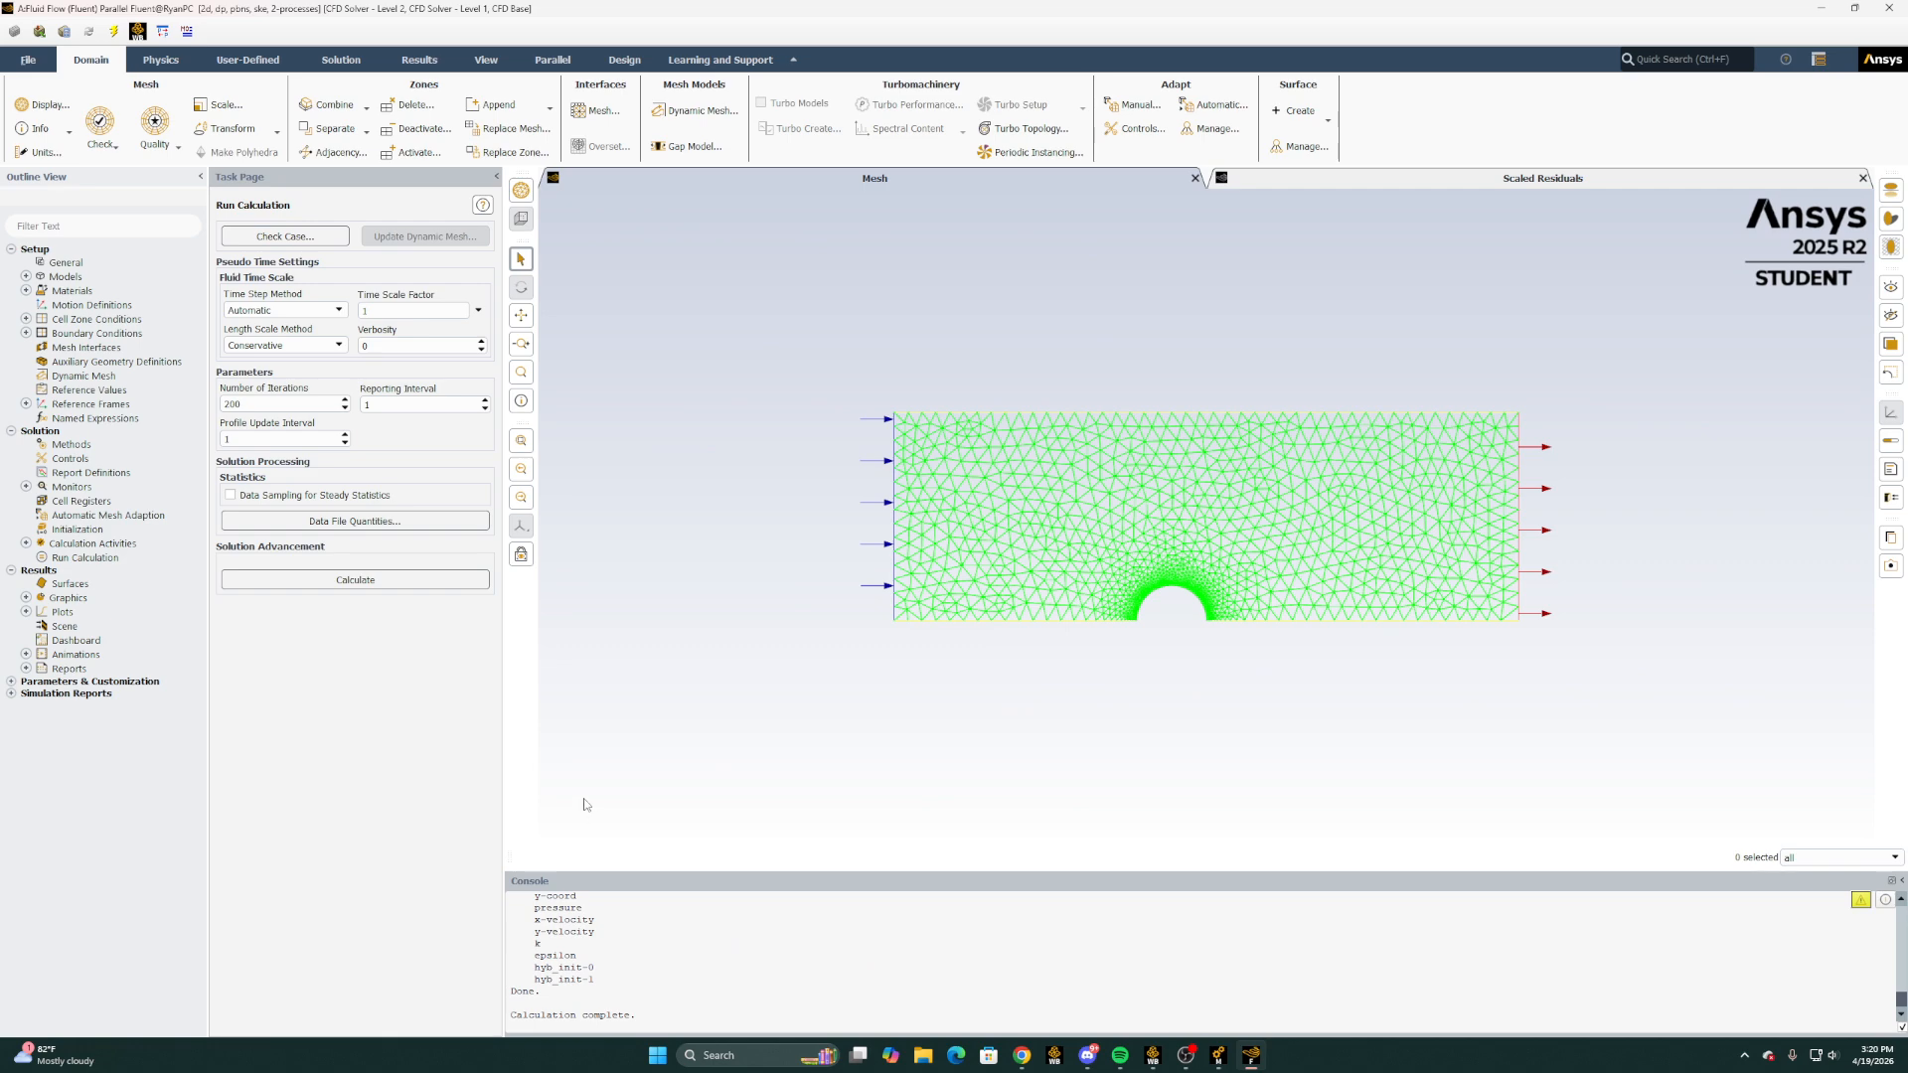
Create a filled velocity magnitude contour on the interior-surface_body and cylinder_wall surfaces and display it
{"action": "left_click", "coordinate": [26, 598]}
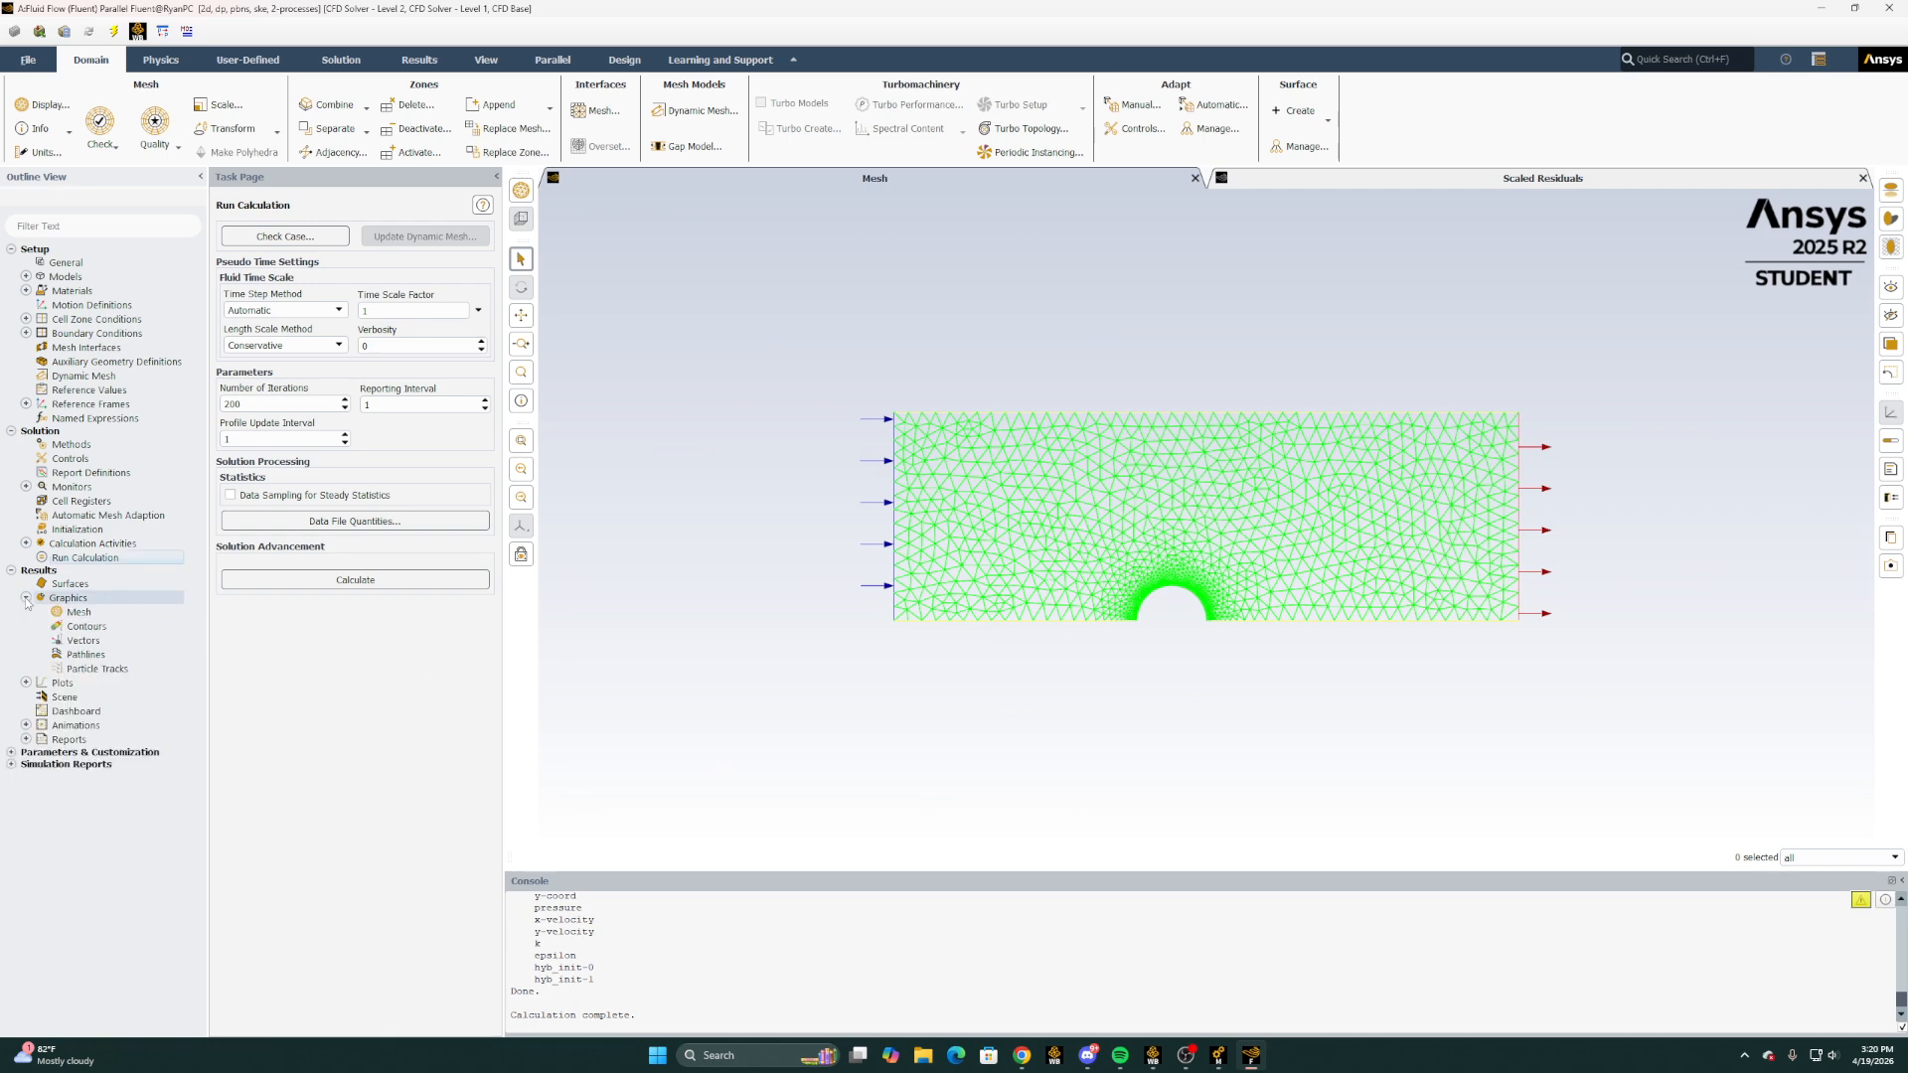
{"action": "right_click", "coordinate": [110, 625]}
{"action": "left_click", "coordinate": [122, 634]}
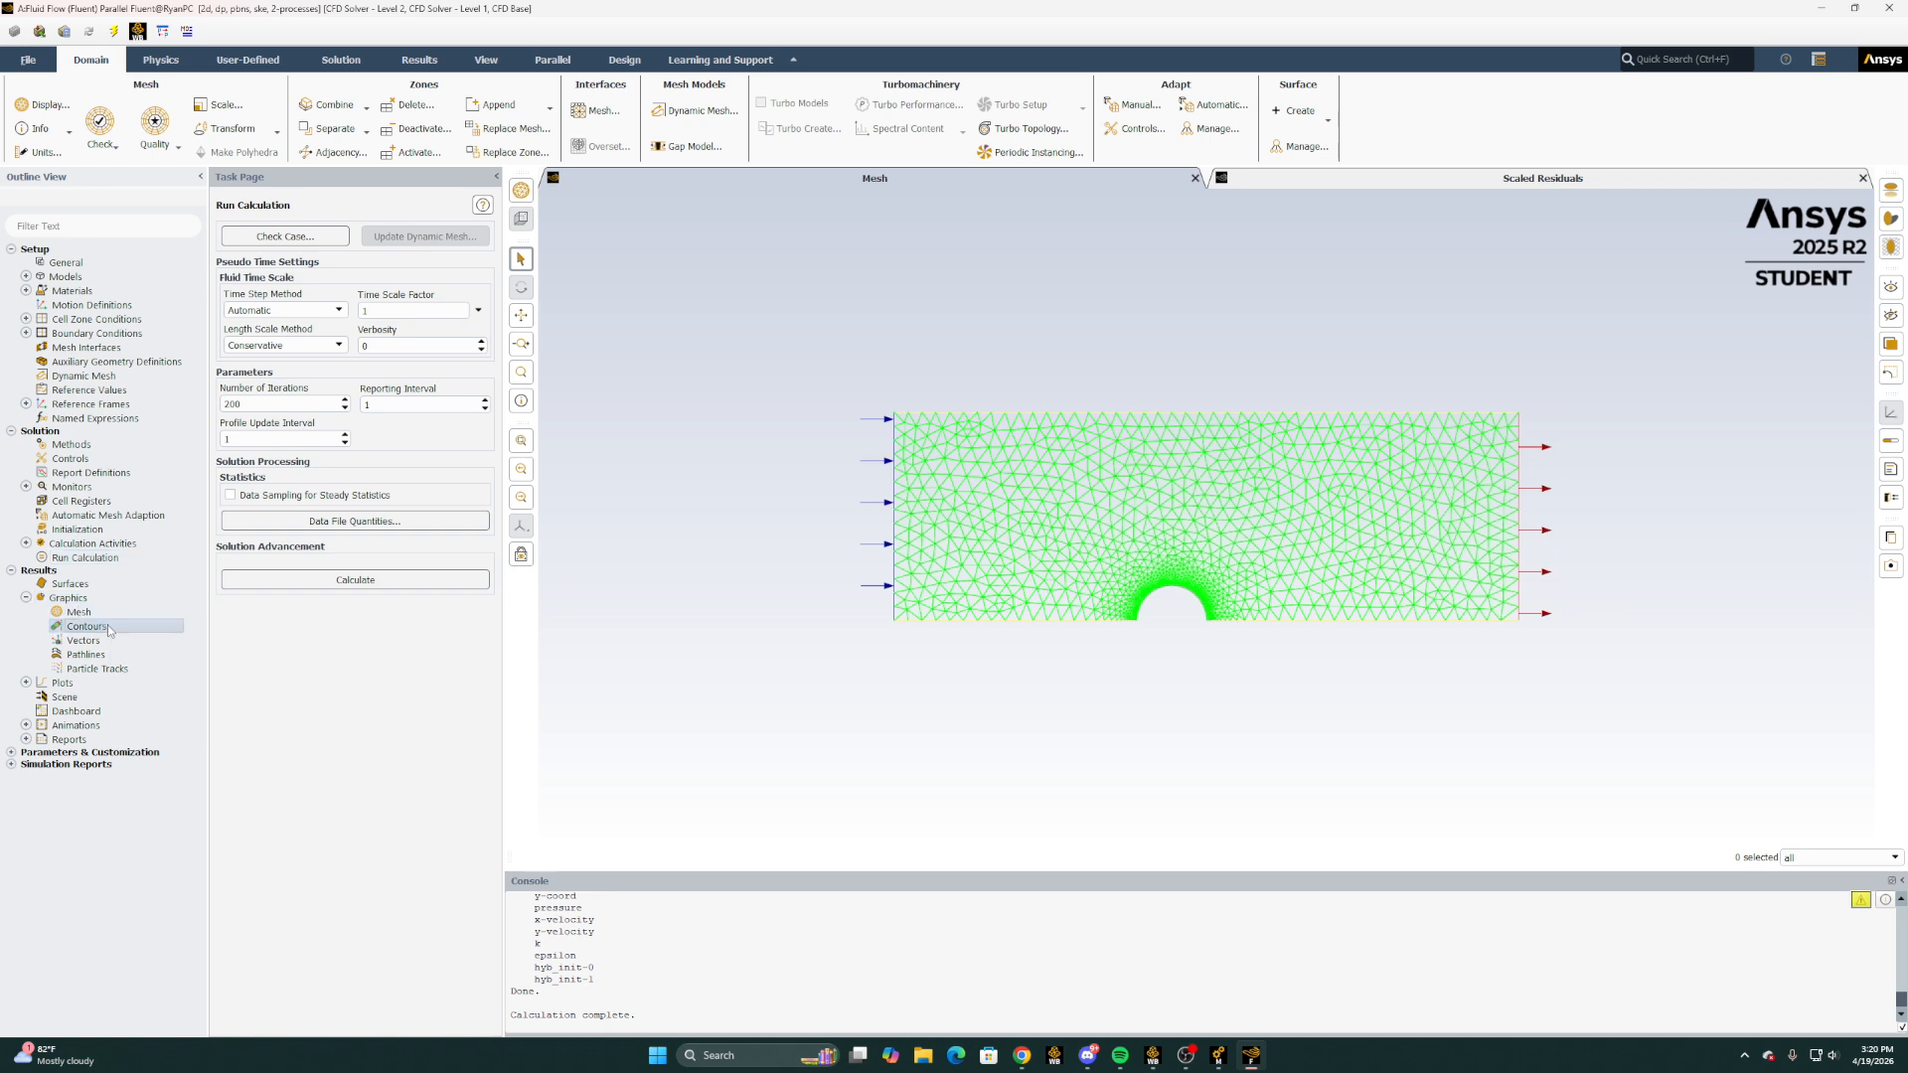
{"action": "left_click", "coordinate": [452, 551]}
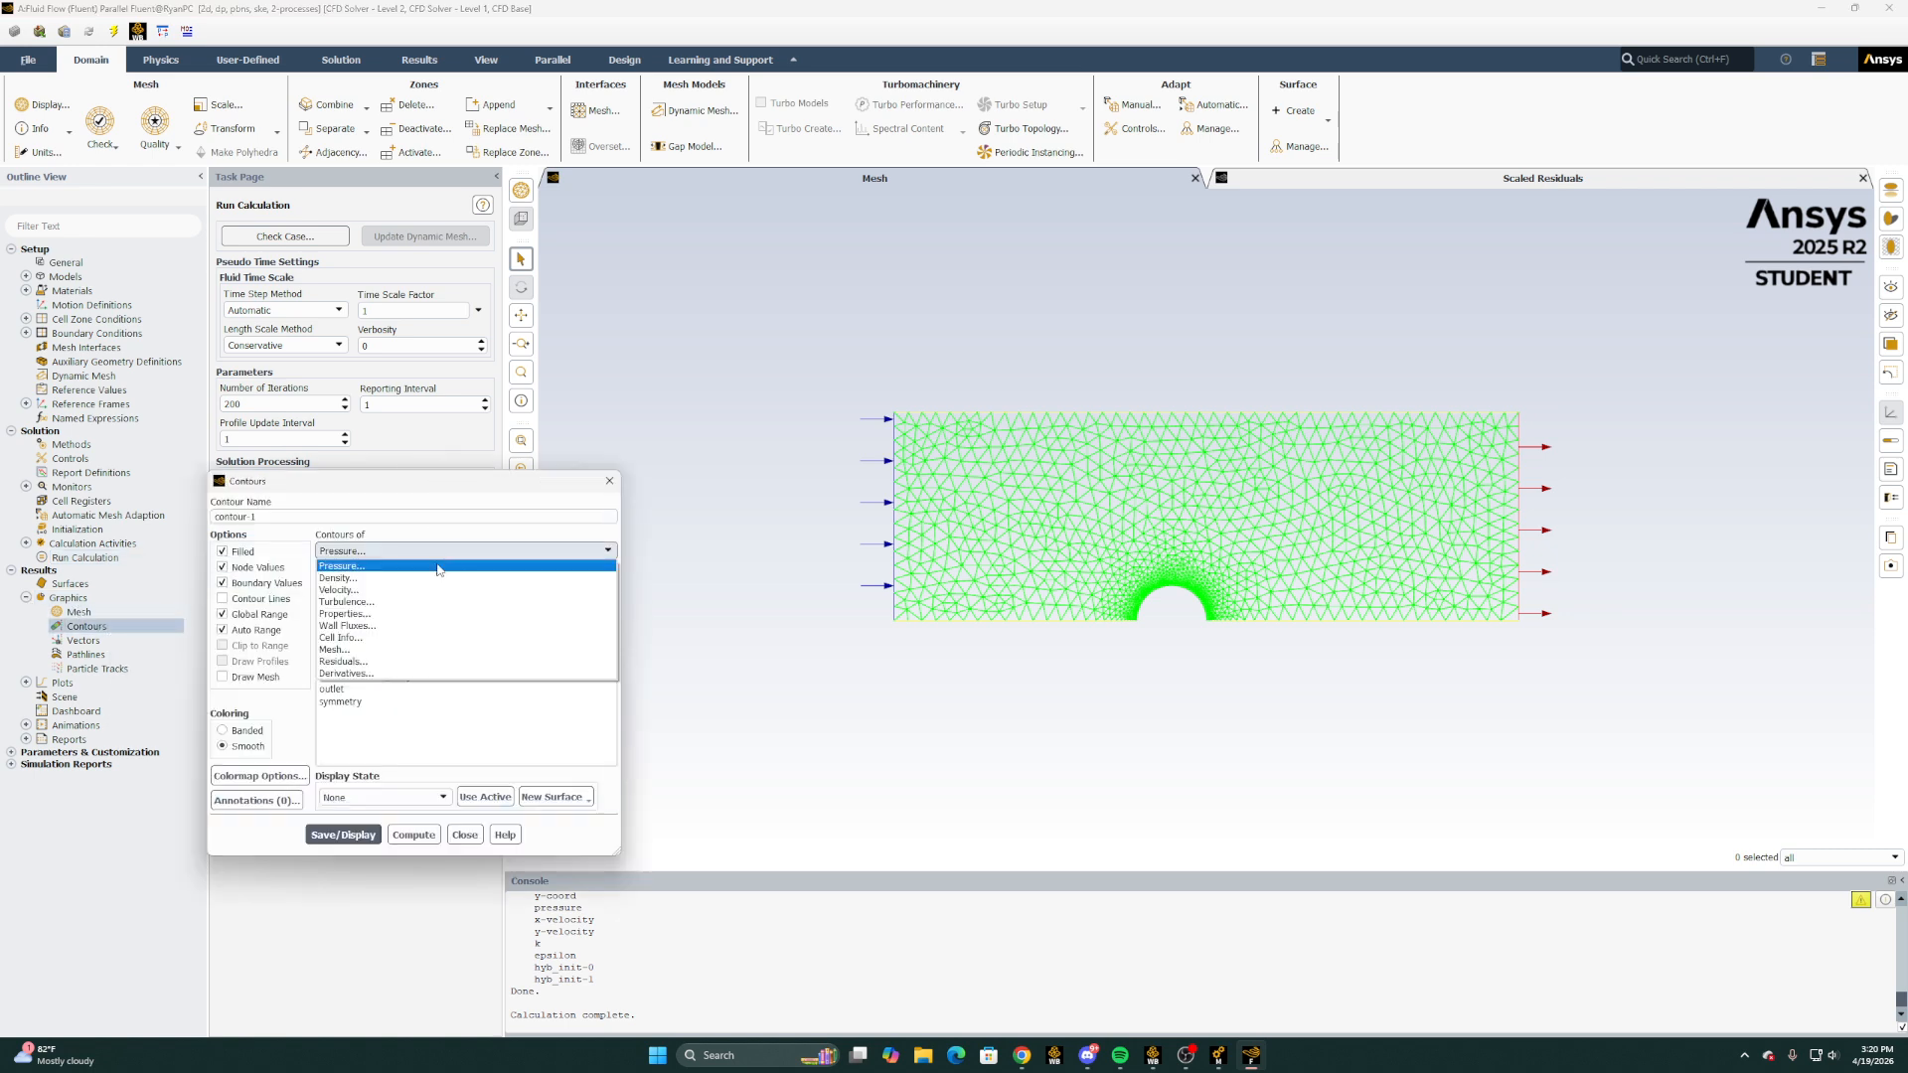
{"action": "left_click", "coordinate": [390, 593]}
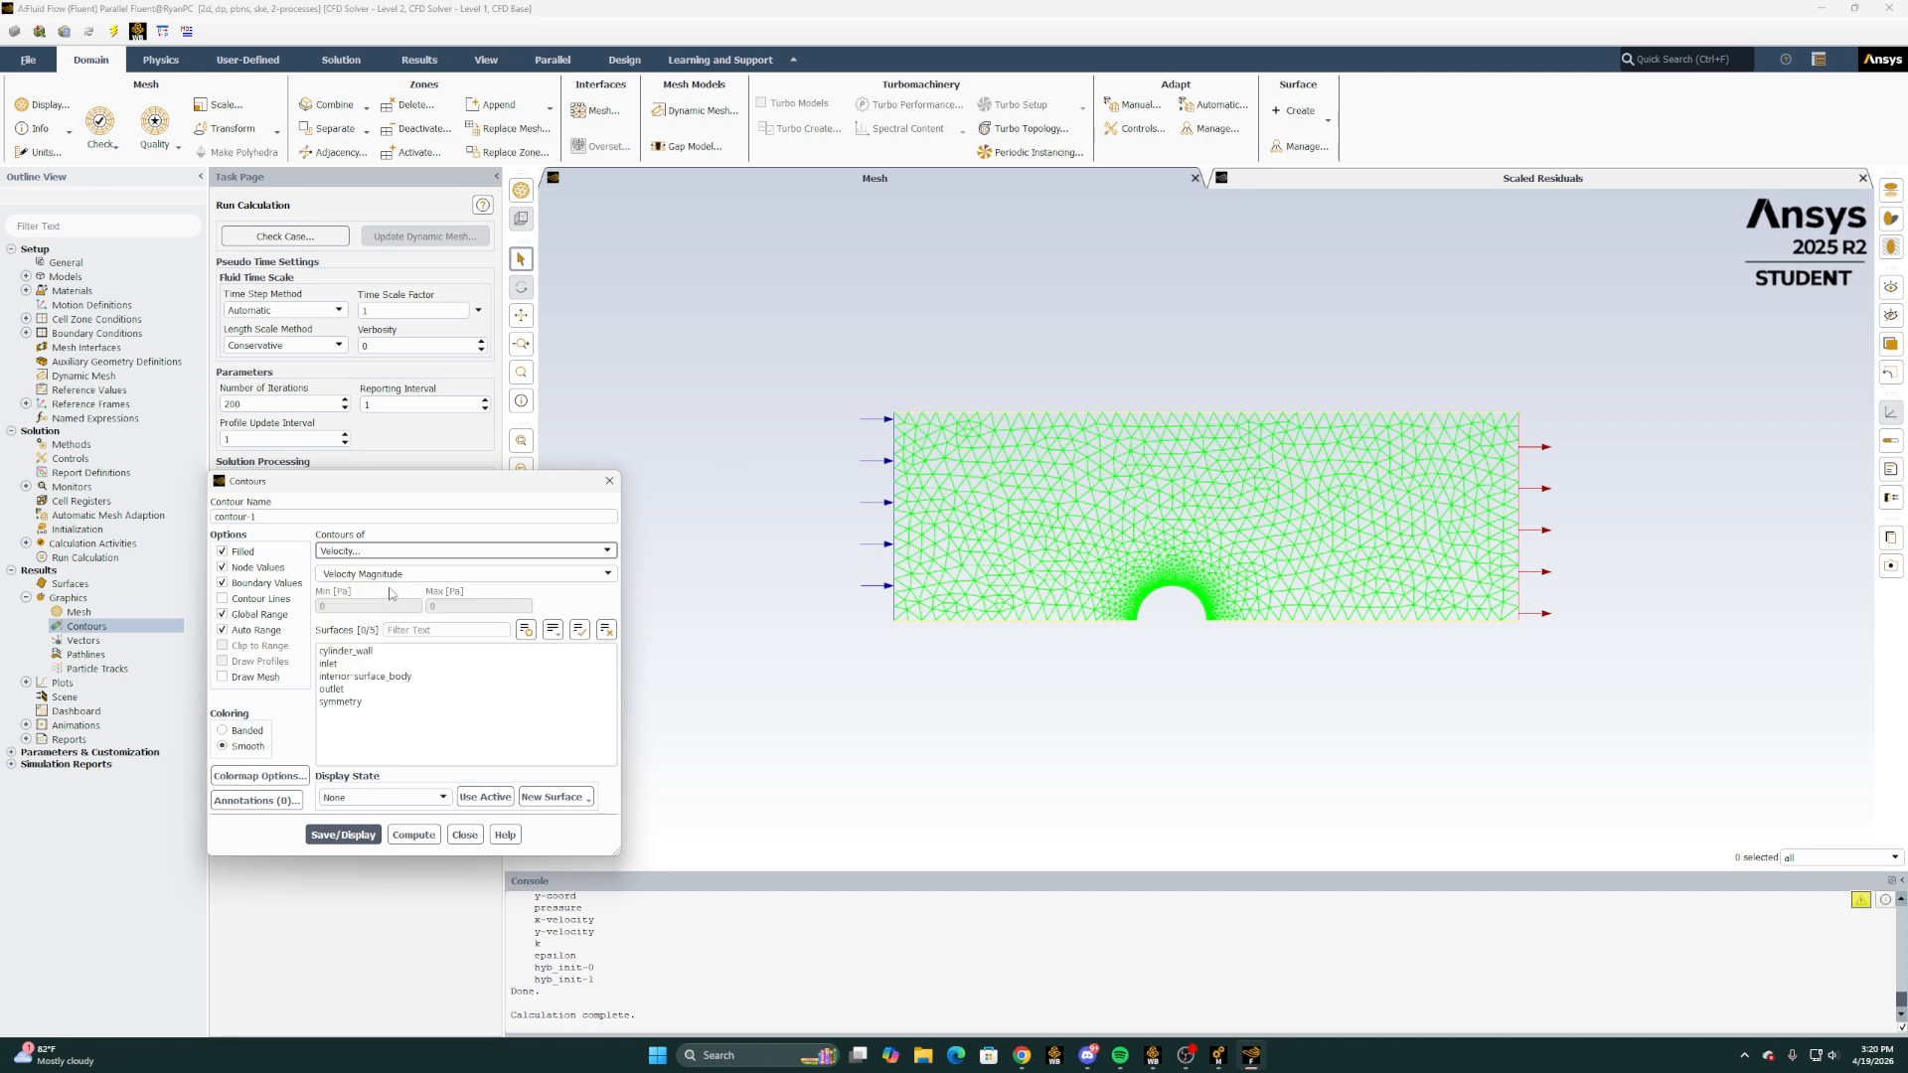
{"action": "left_click", "coordinate": [358, 677]}
{"action": "left_click", "coordinate": [372, 650]}
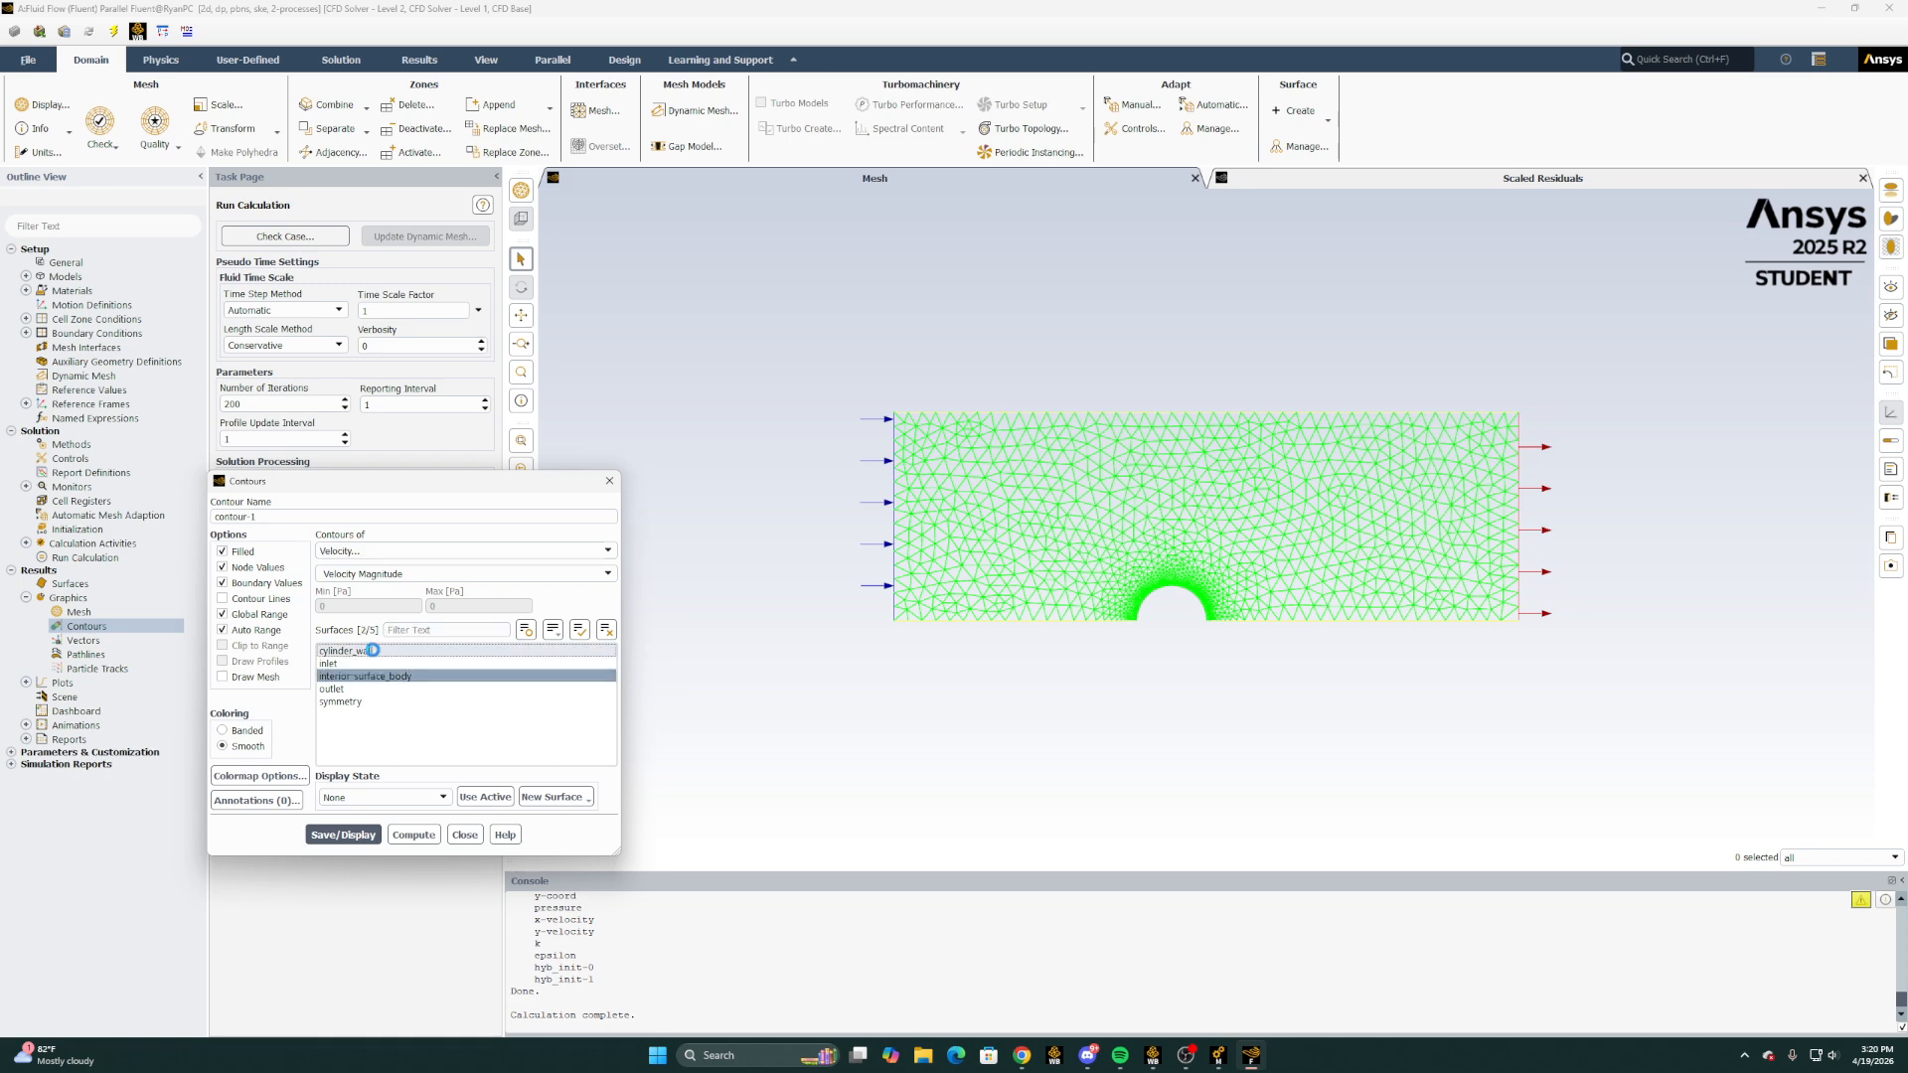
{"action": "left_click", "coordinate": [360, 834]}
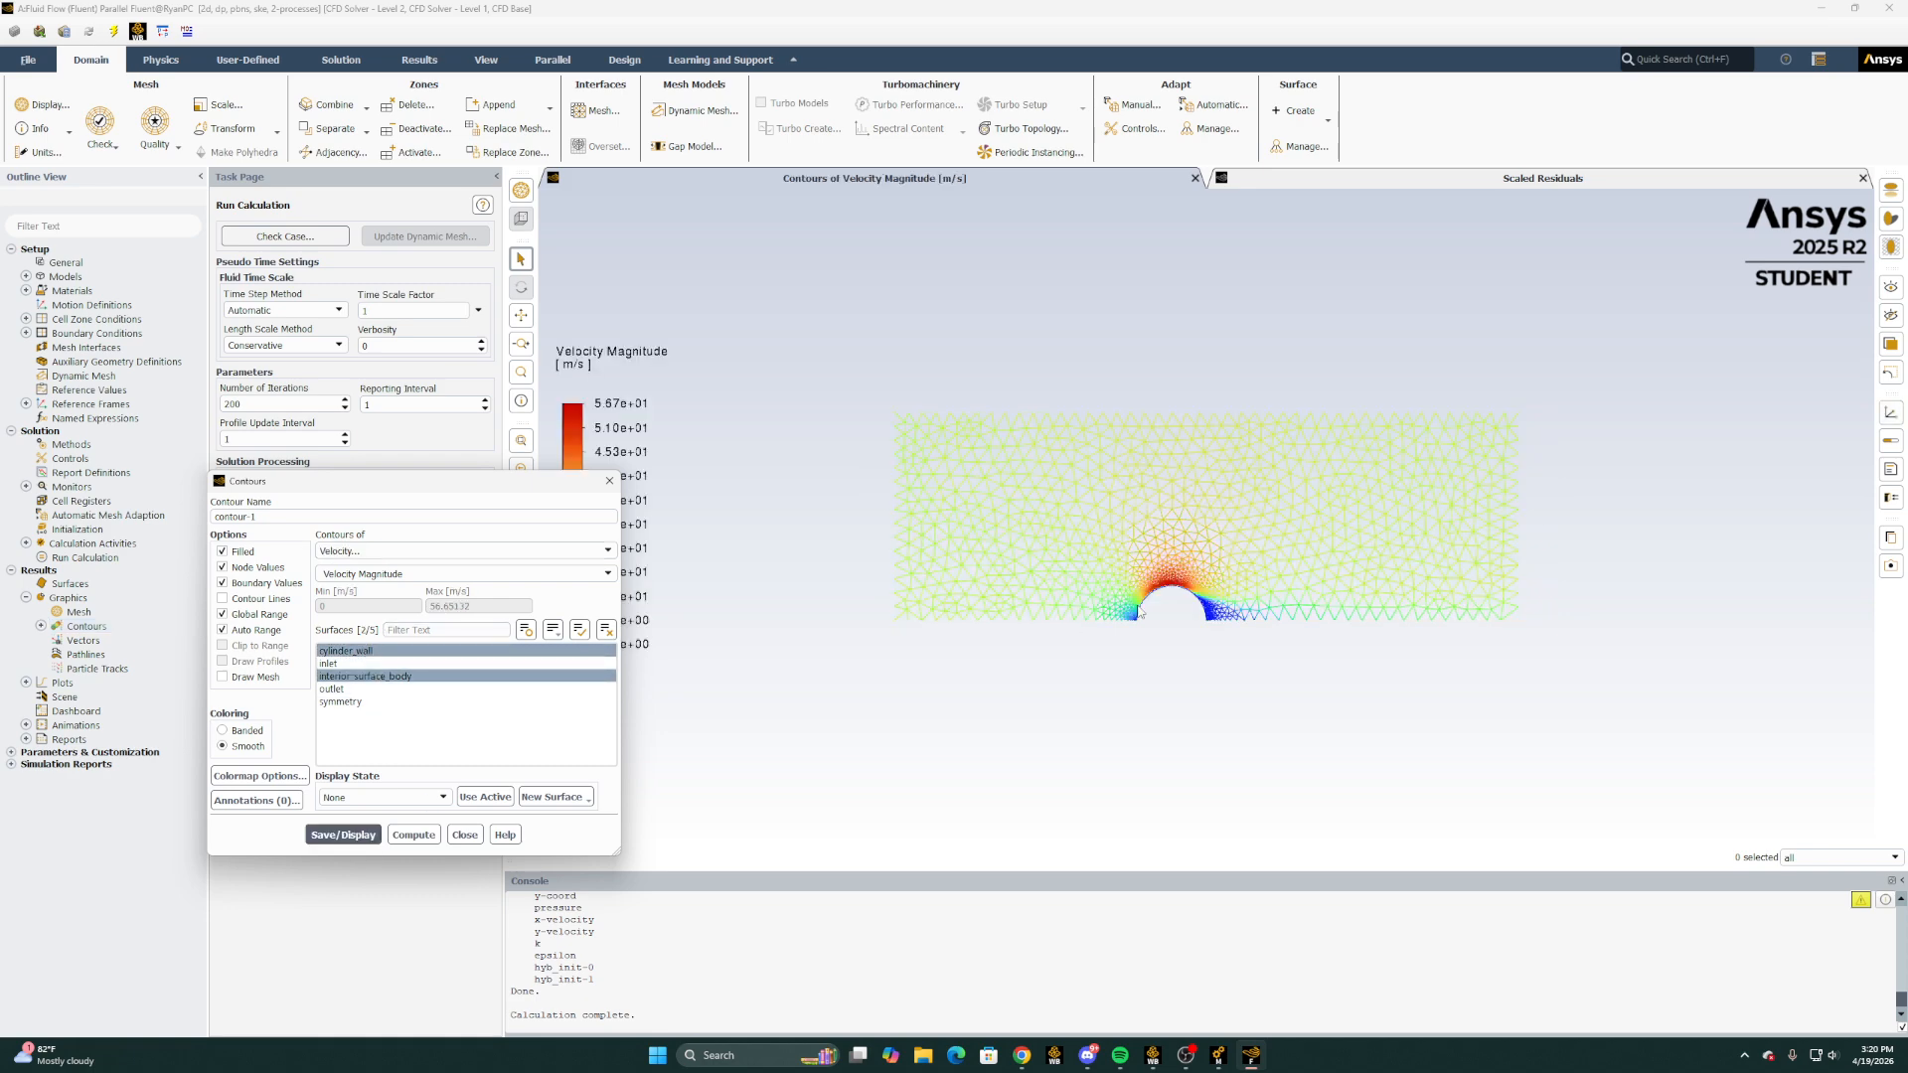
Examine the velocity contour around the semi-circular cylinder and in its wake, and close the contour settings
{"action": "scroll", "coordinate": [1139, 612], "scroll_direction": "up", "scroll_amount": 4}
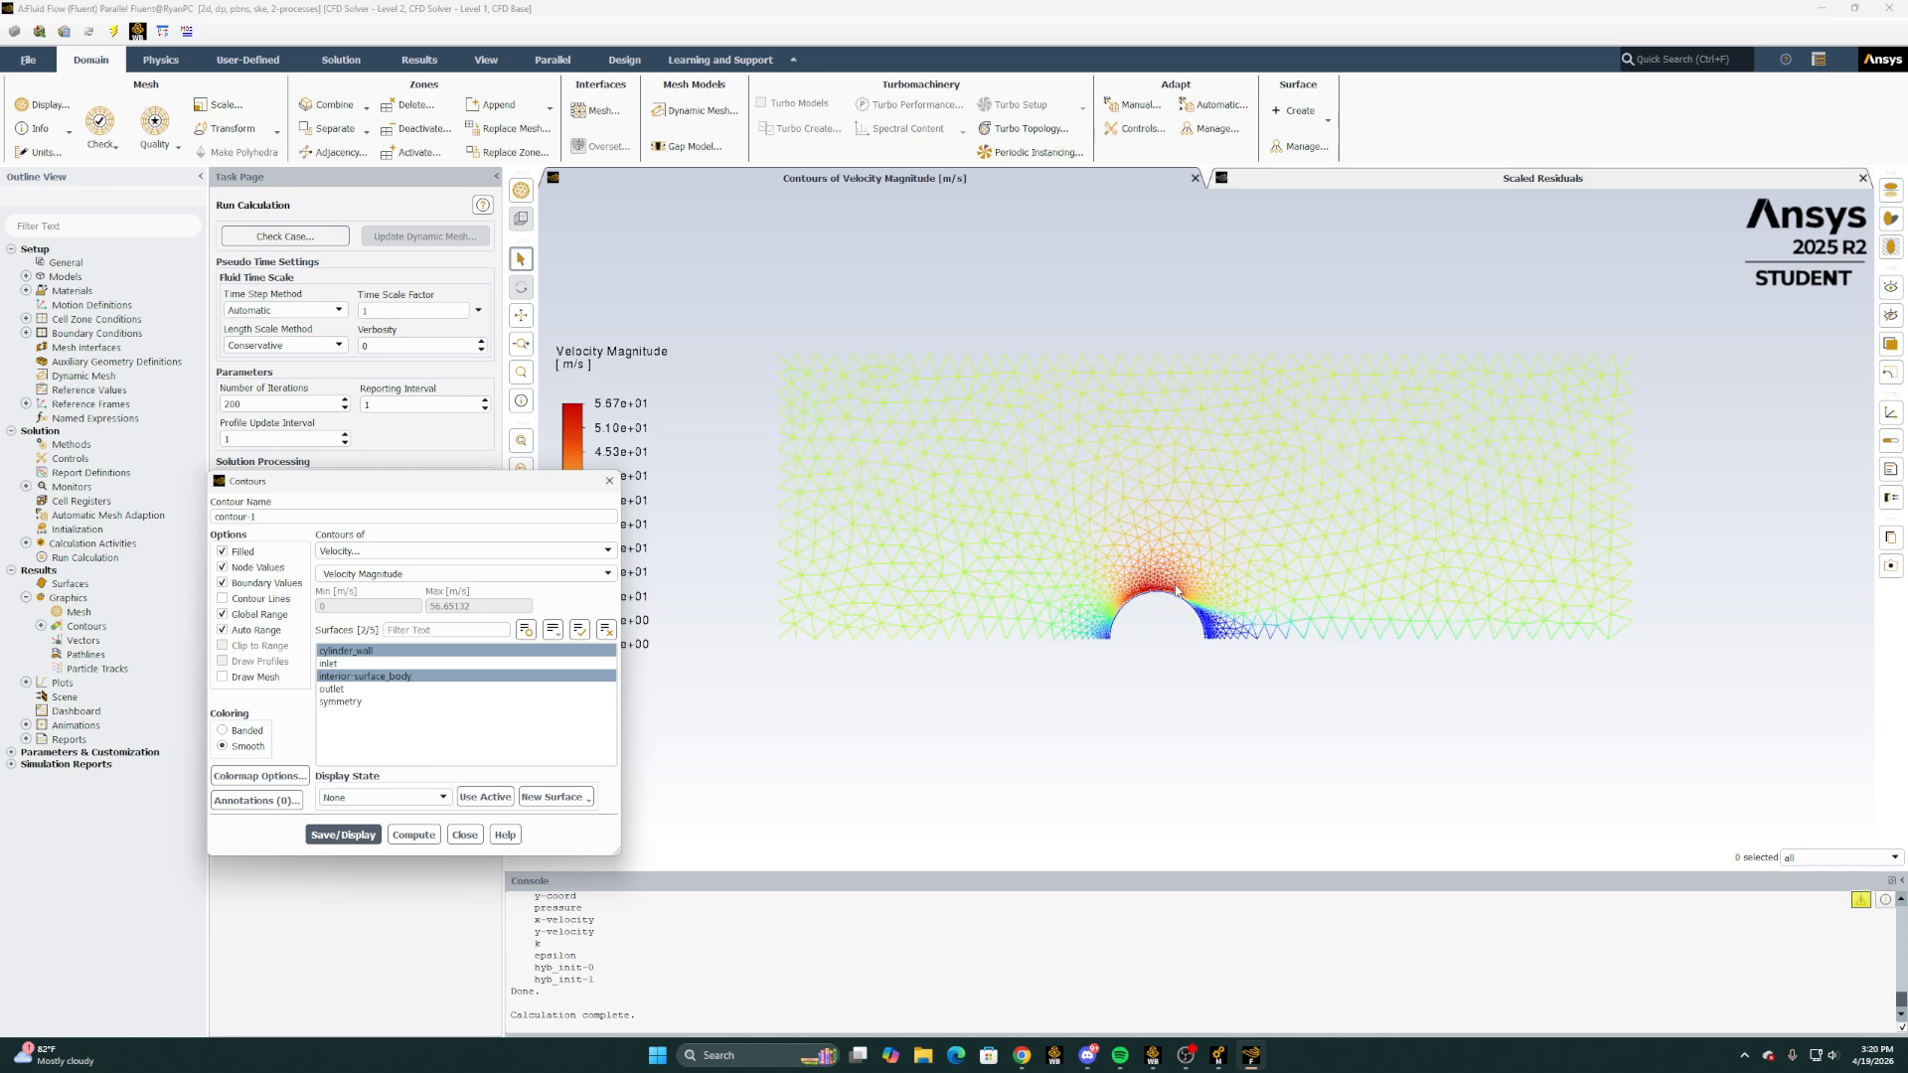
{"action": "left_click_drag", "start_coordinate": [538, 485], "coordinate": [451, 508]}
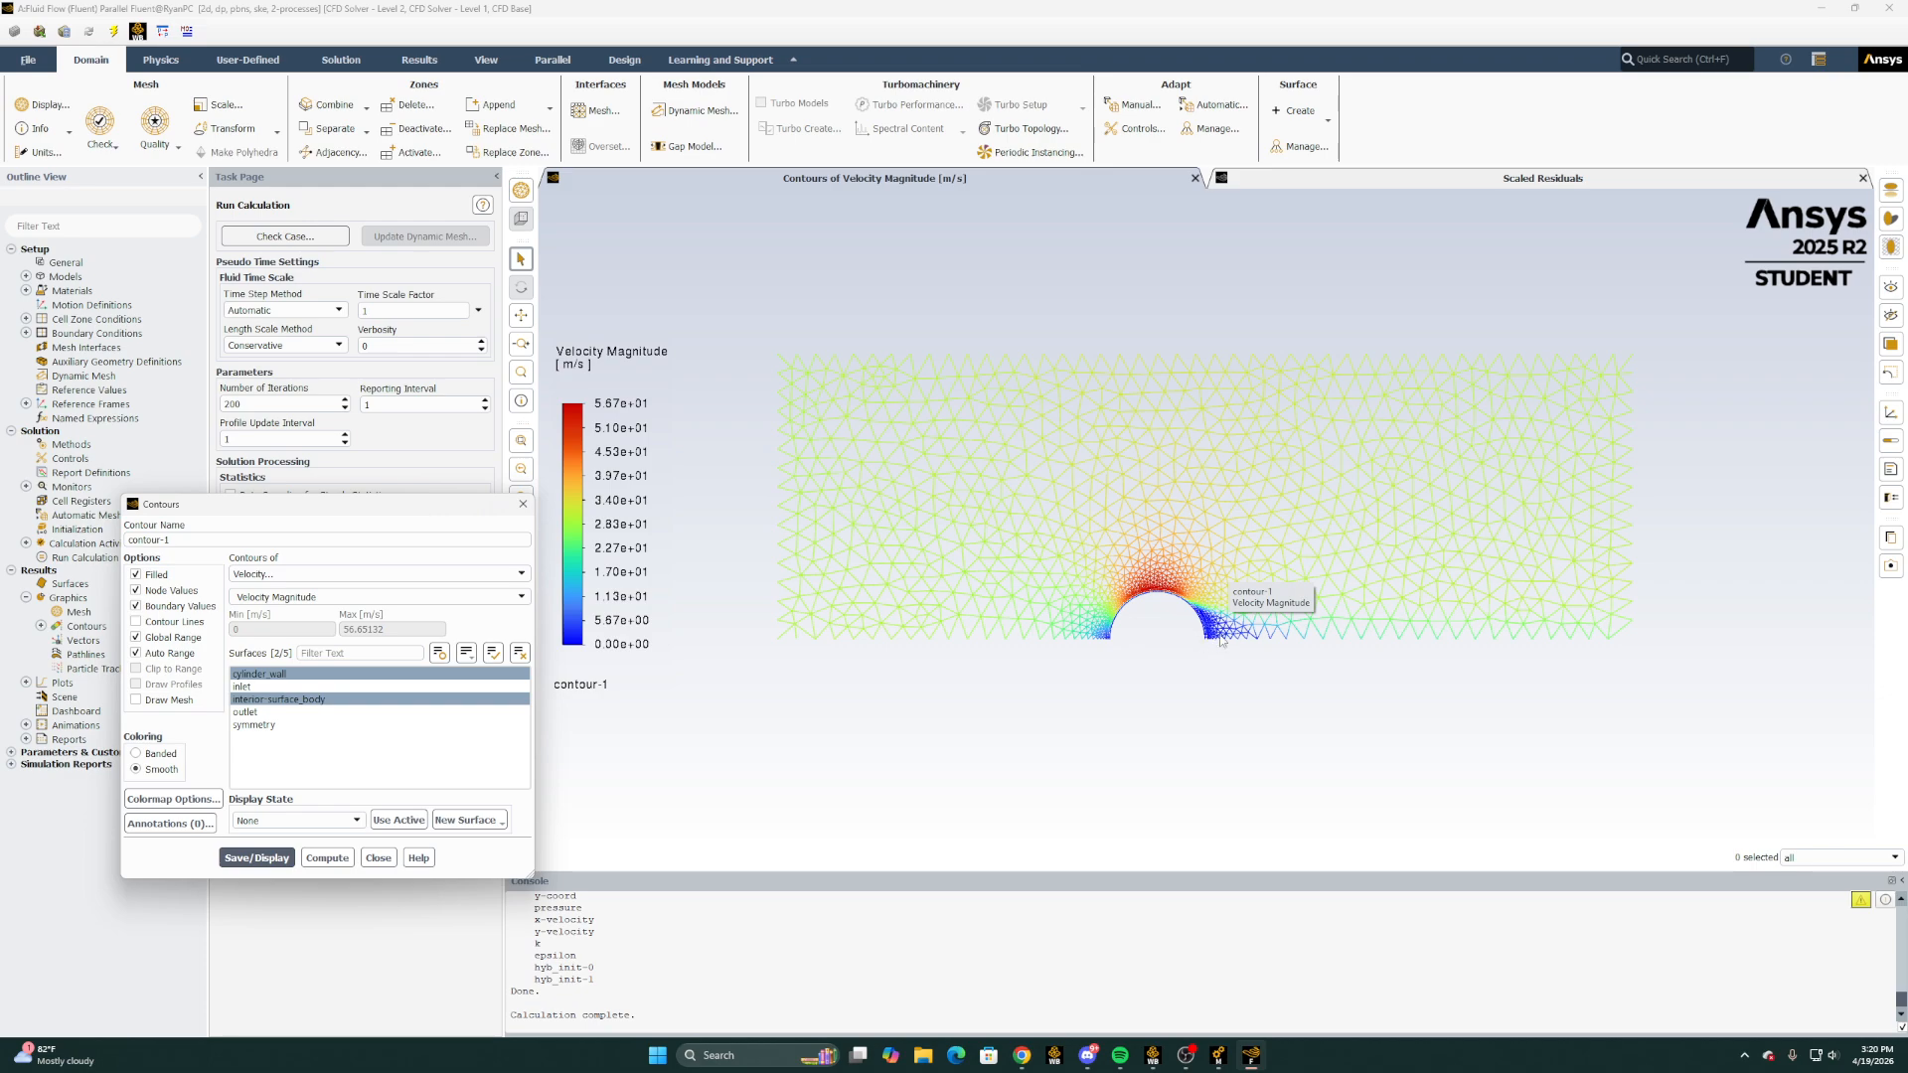
{"action": "scroll", "coordinate": [1143, 607], "scroll_direction": "up", "scroll_amount": 1}
{"action": "scroll", "coordinate": [1142, 606], "scroll_direction": "up", "scroll_amount": 5}
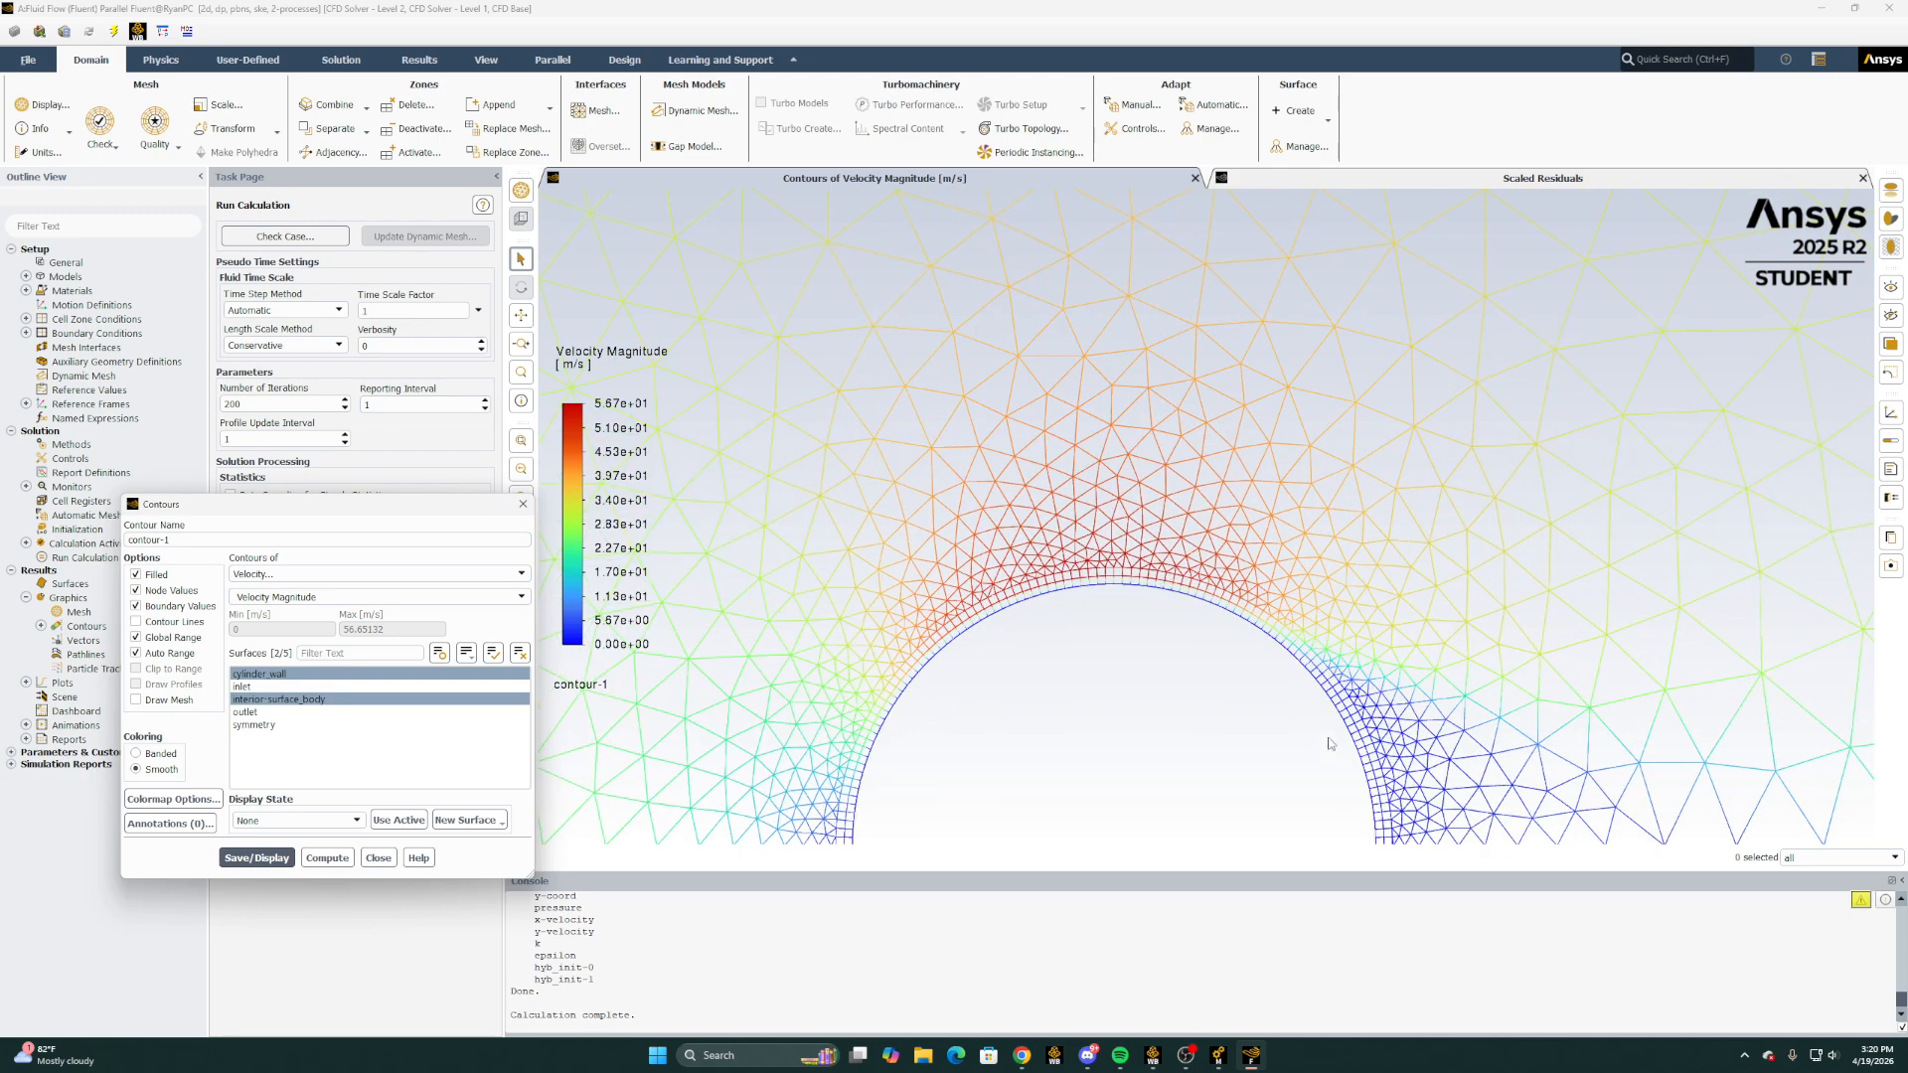
{"action": "scroll", "coordinate": [1212, 713], "scroll_direction": "down", "scroll_amount": 2}
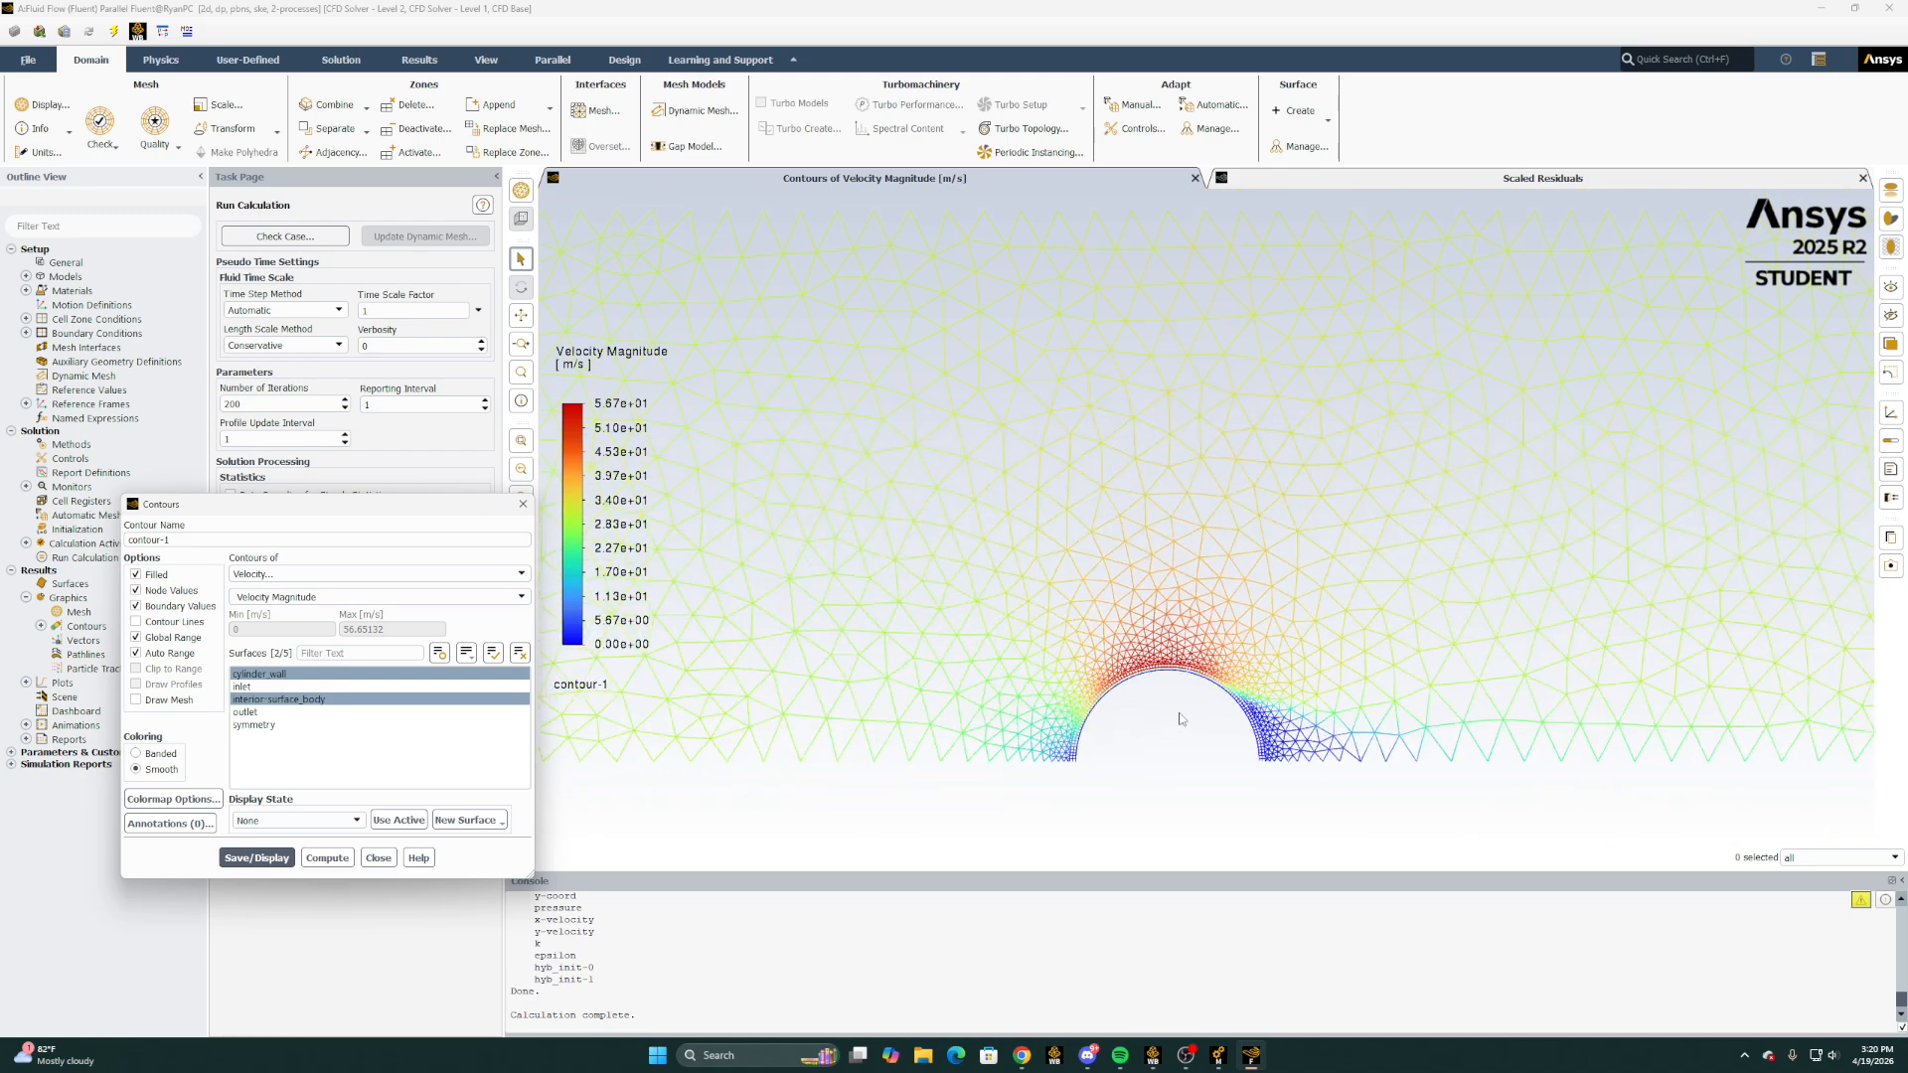
{"action": "scroll", "coordinate": [1203, 700], "scroll_direction": "down", "scroll_amount": 4}
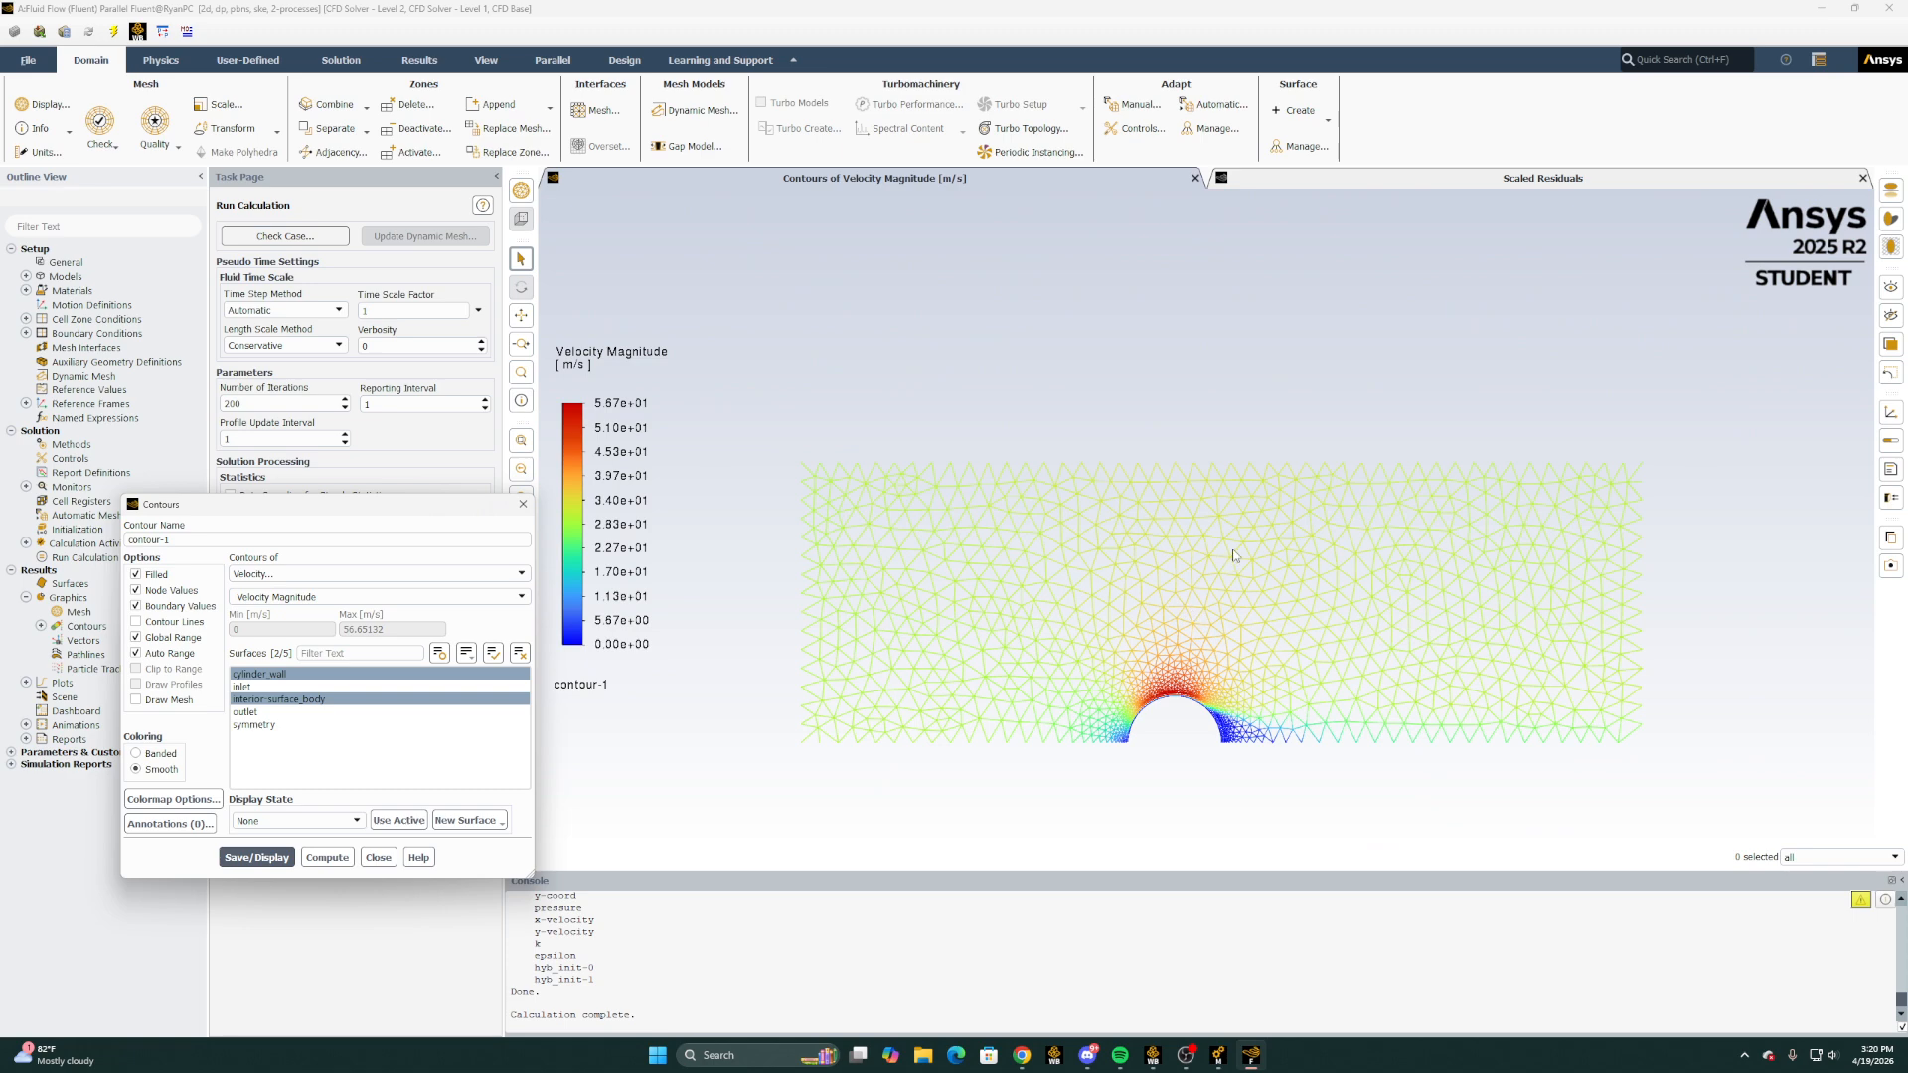
{"action": "left_click", "coordinate": [375, 858]}
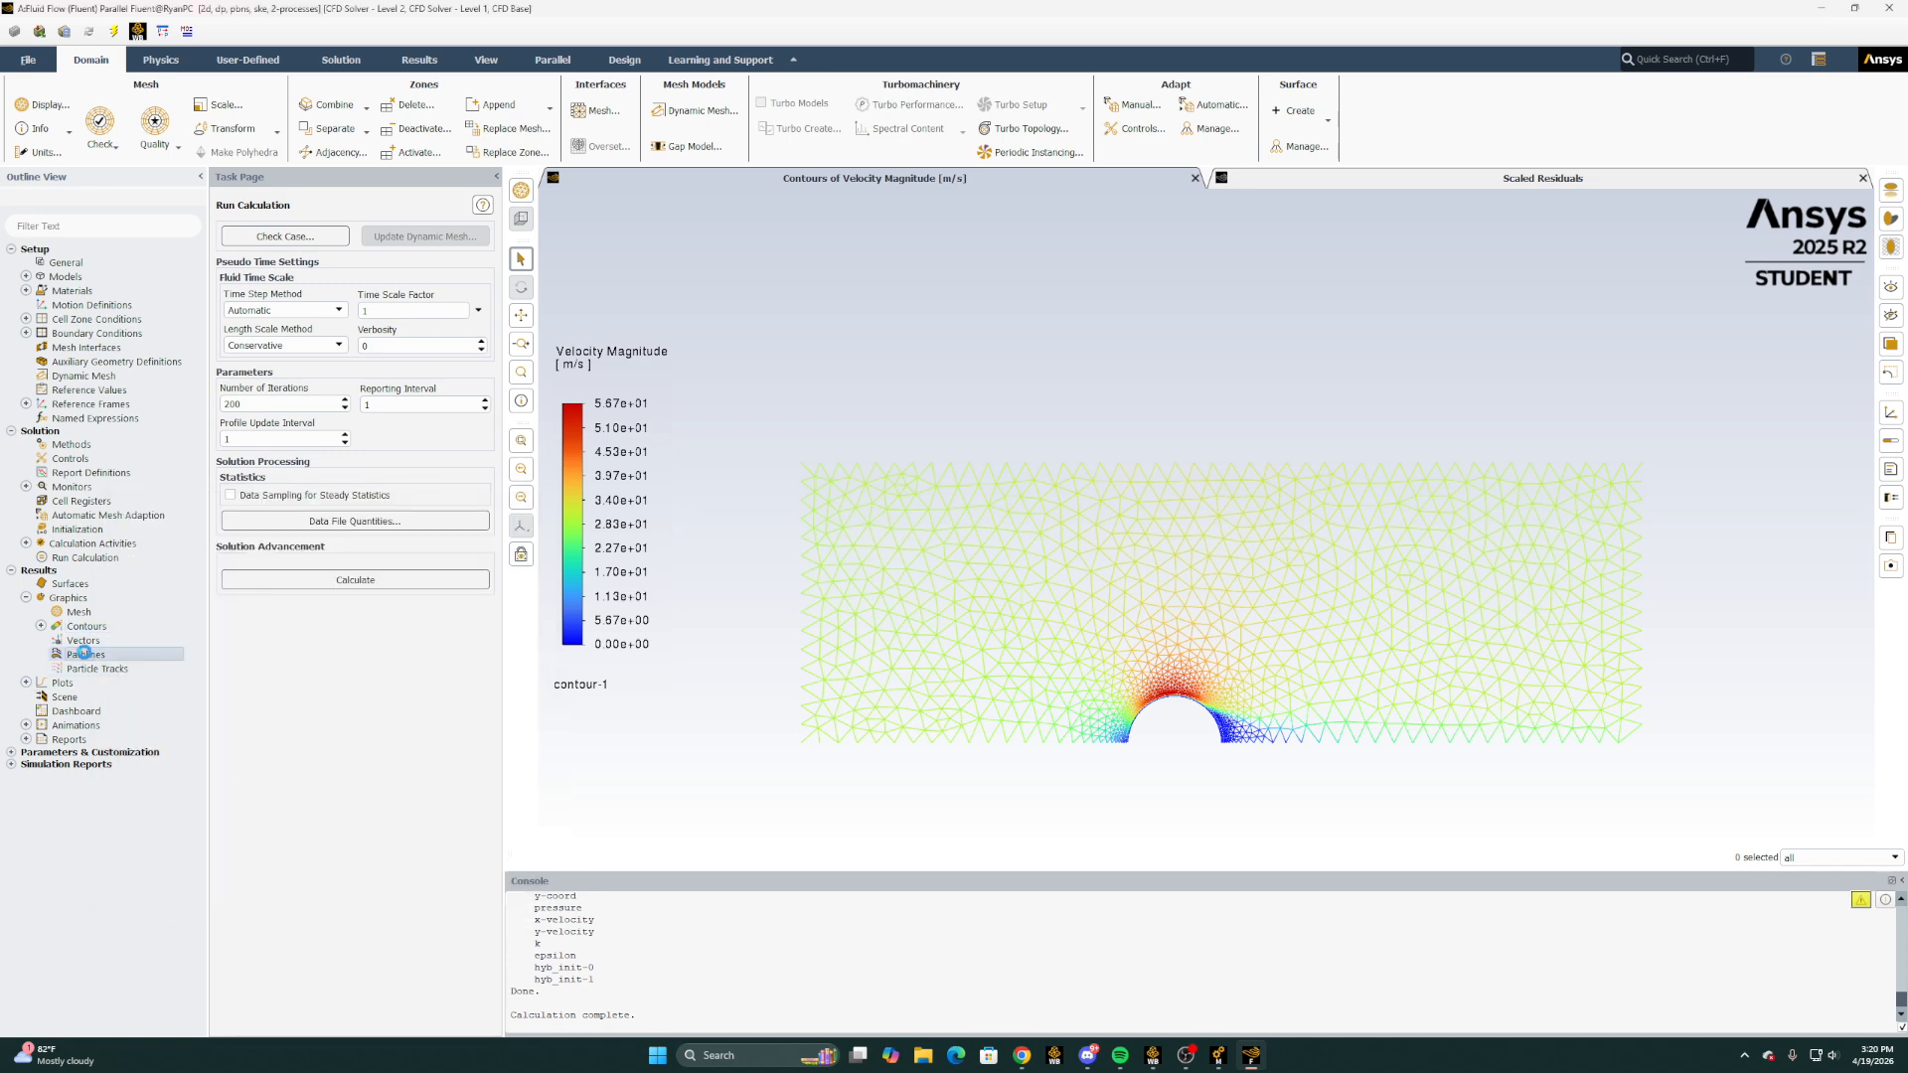
Create line-style pathlines with 1000 steps released from interior-surface_body and display them
{"action": "double_click", "coordinate": [84, 653]}
{"action": "left_click", "coordinate": [381, 551]}
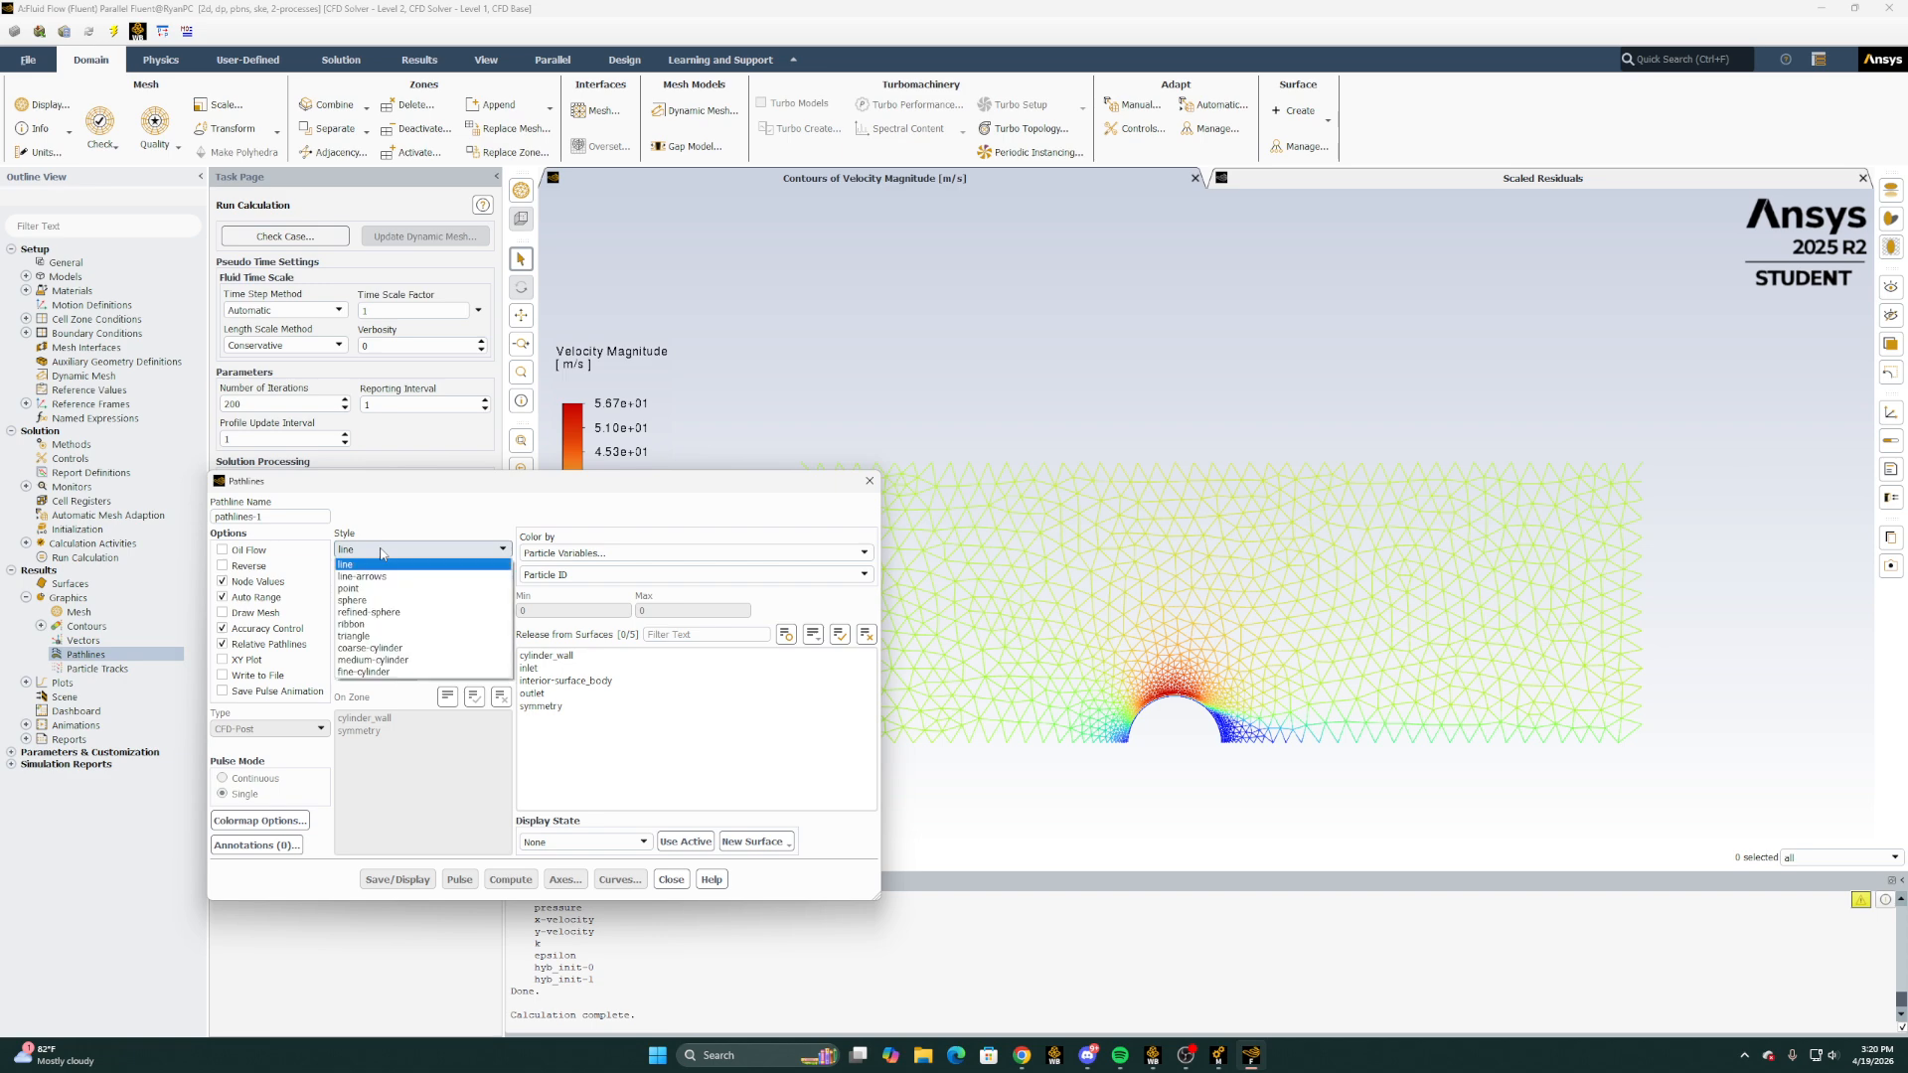
{"action": "left_click", "coordinate": [381, 565]}
{"action": "left_click", "coordinate": [362, 638]}
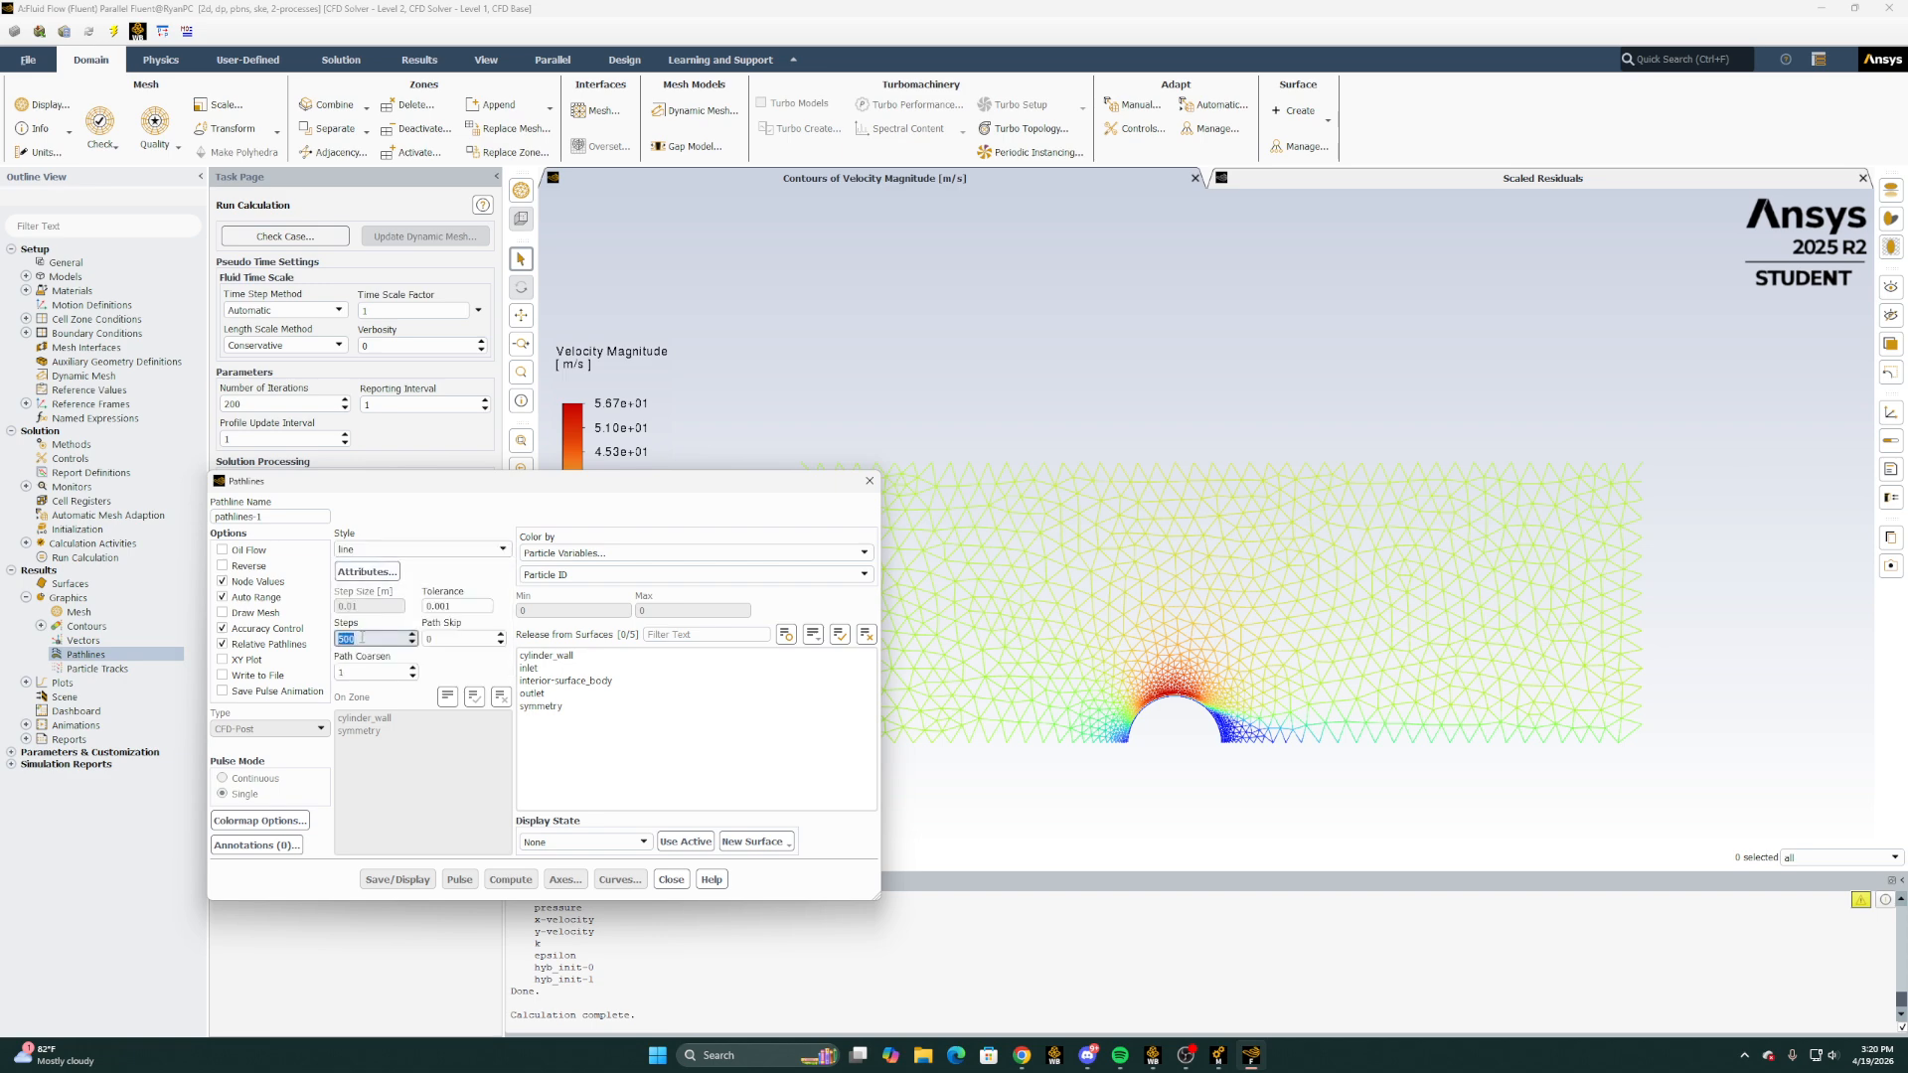
{"action": "type", "text": "10"}
{"action": "left_click", "coordinate": [614, 774]}
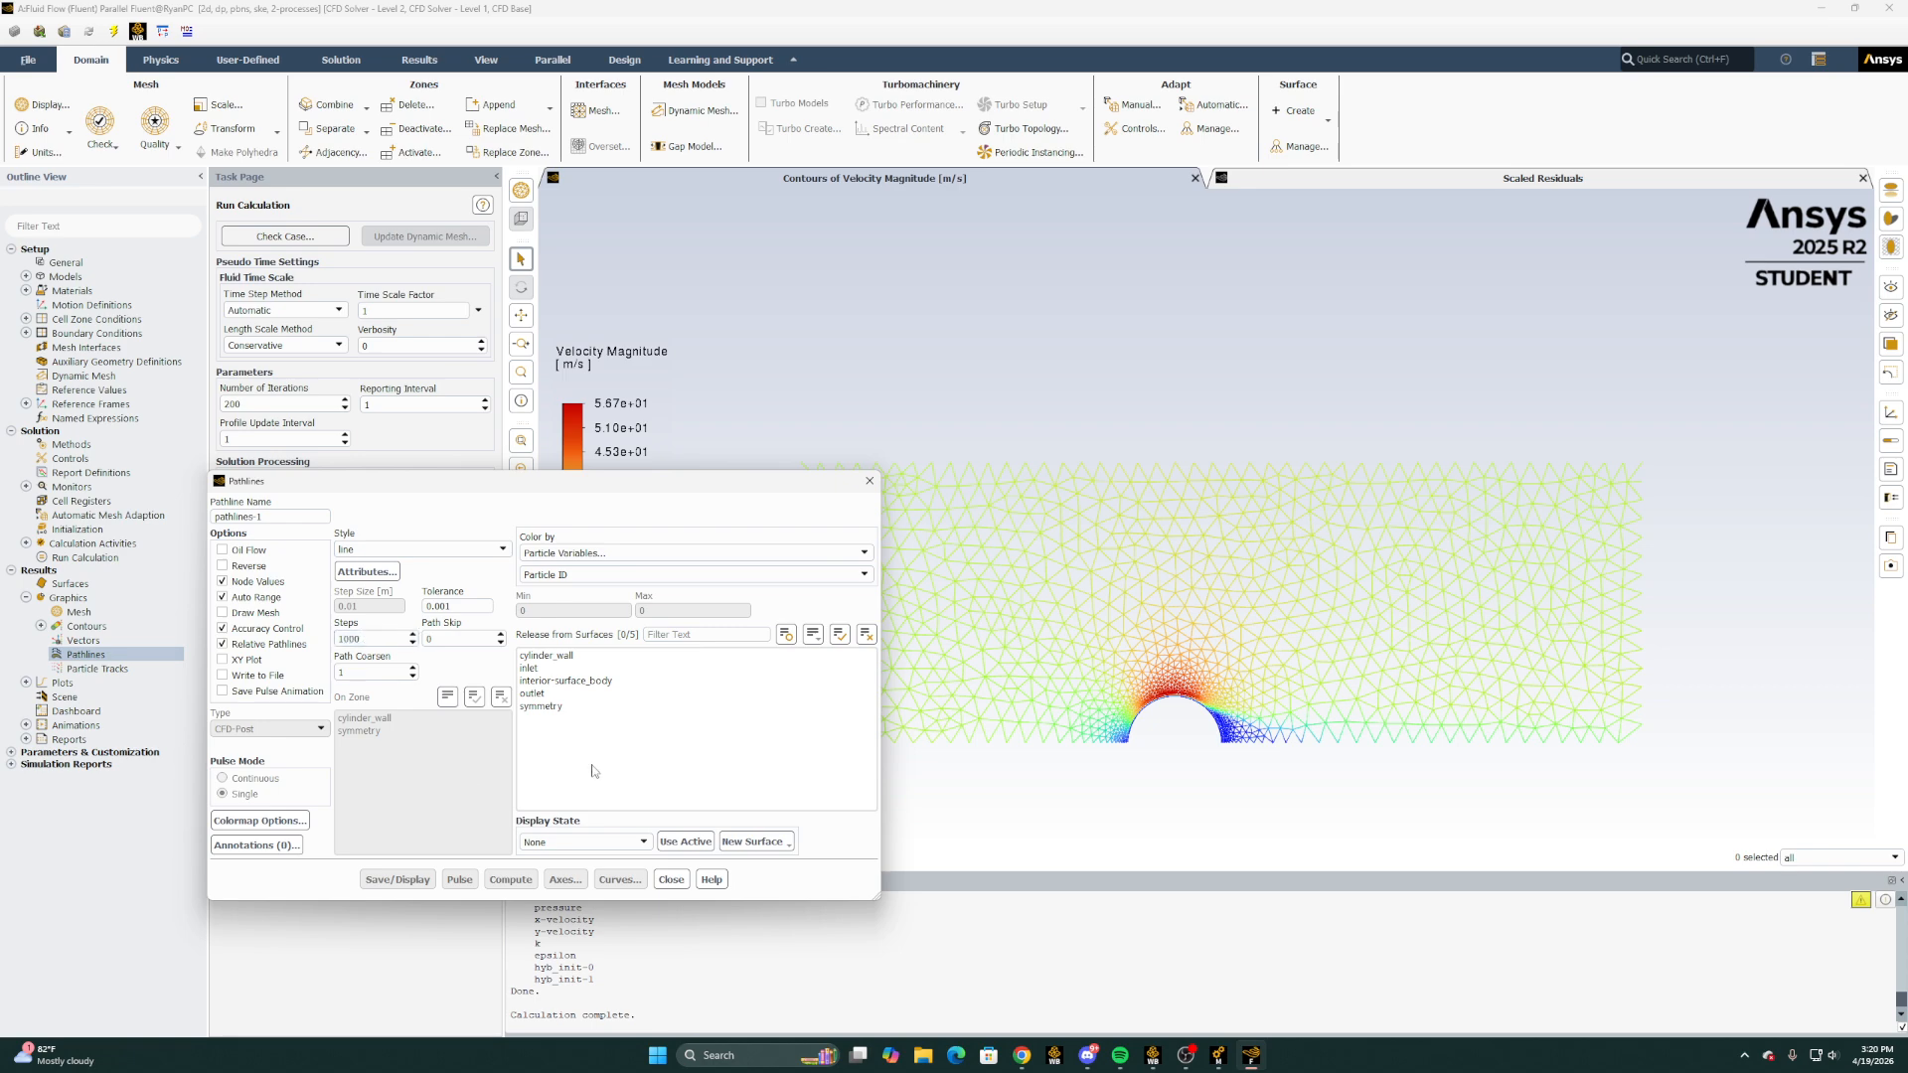
{"action": "left_click", "coordinate": [574, 681]}
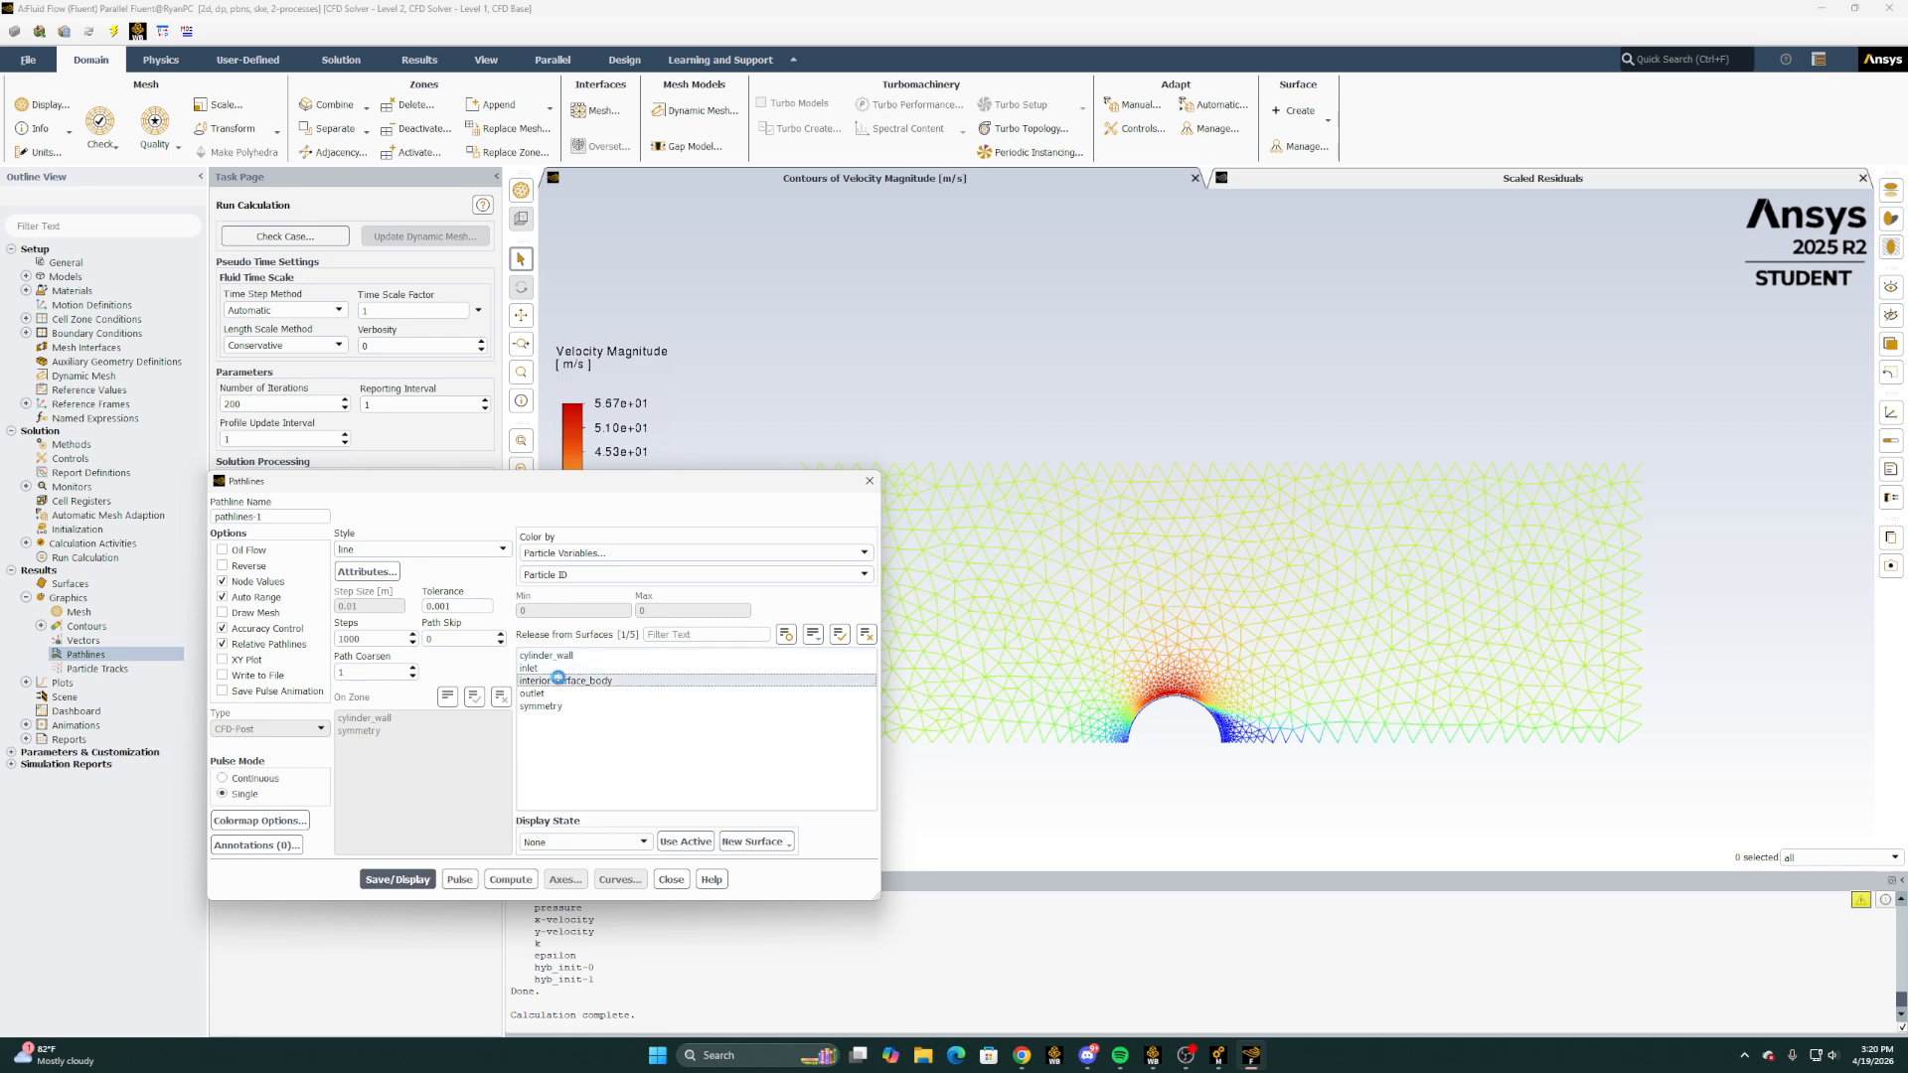
{"action": "left_click", "coordinate": [418, 878]}
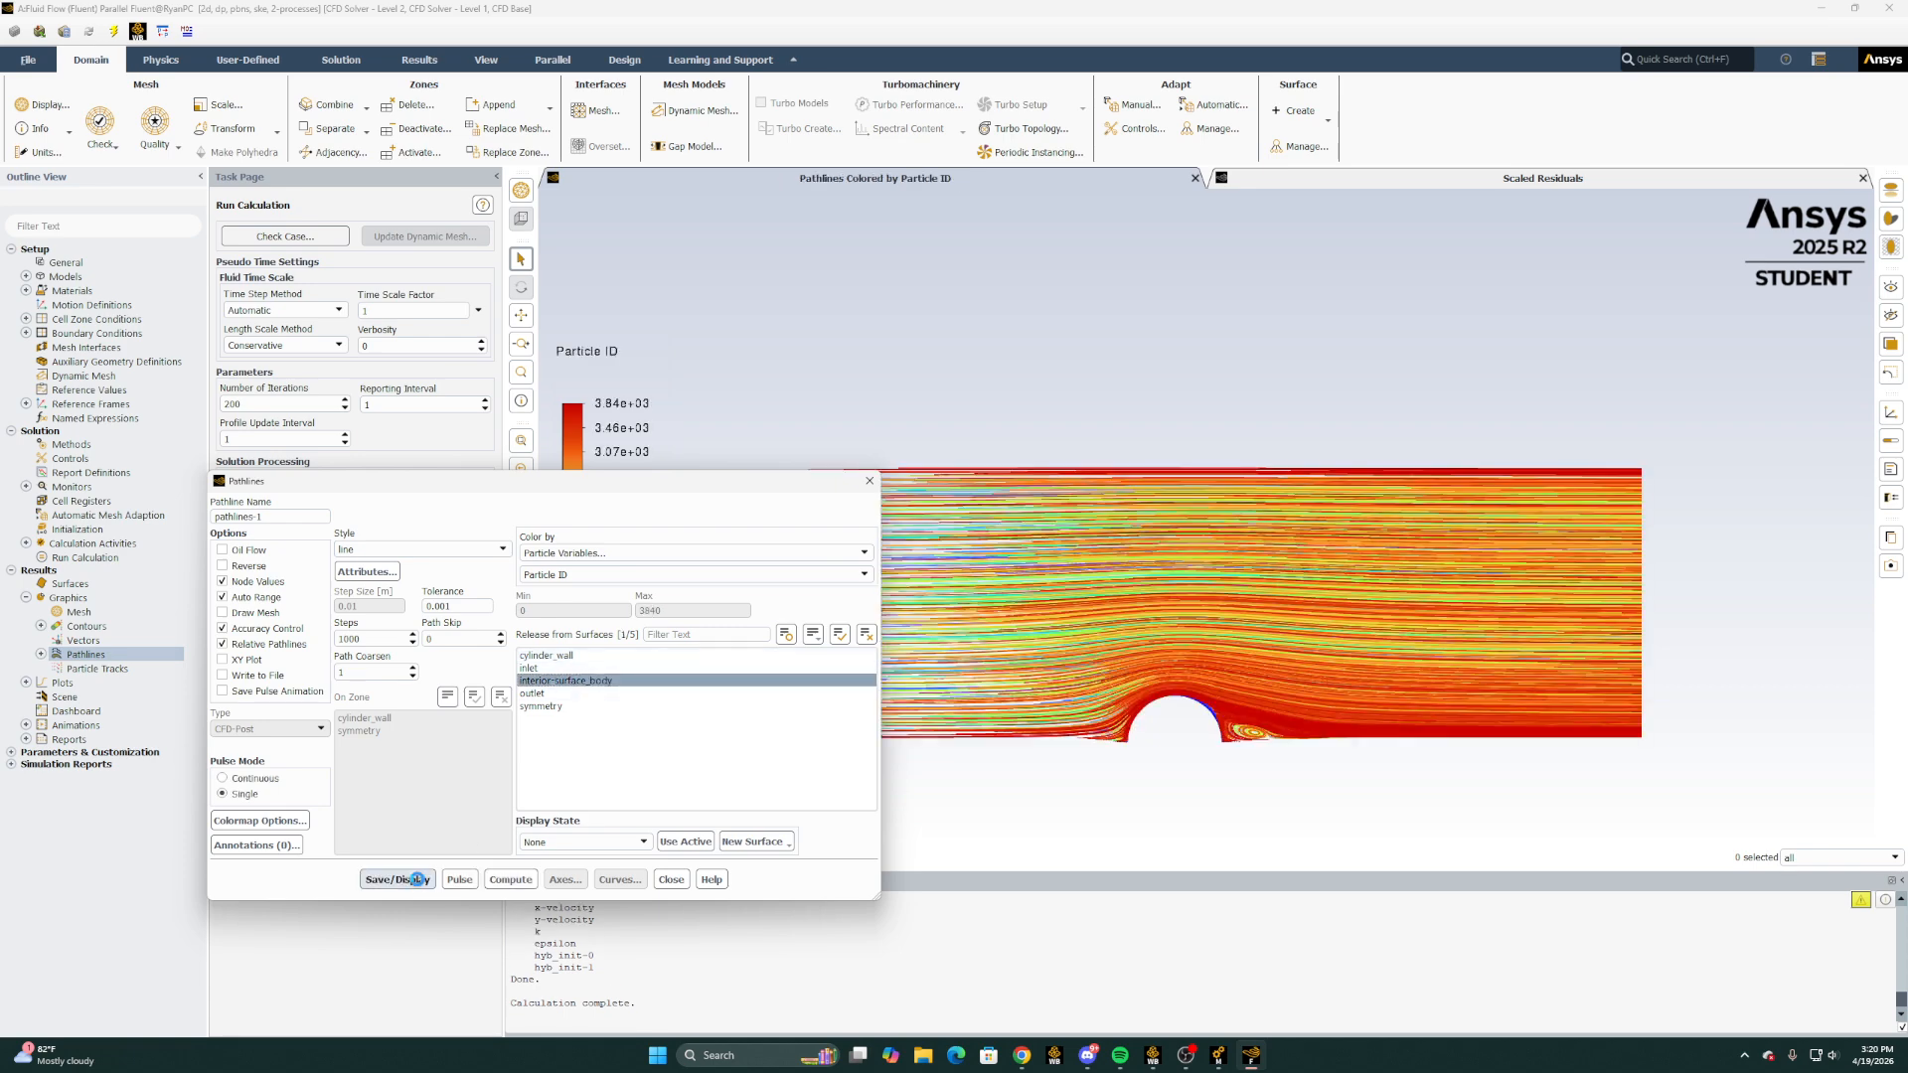
Try releasing the pathlines from cylinder_wall instead of interior-surface_body and display them
{"action": "left_click", "coordinate": [562, 680]}
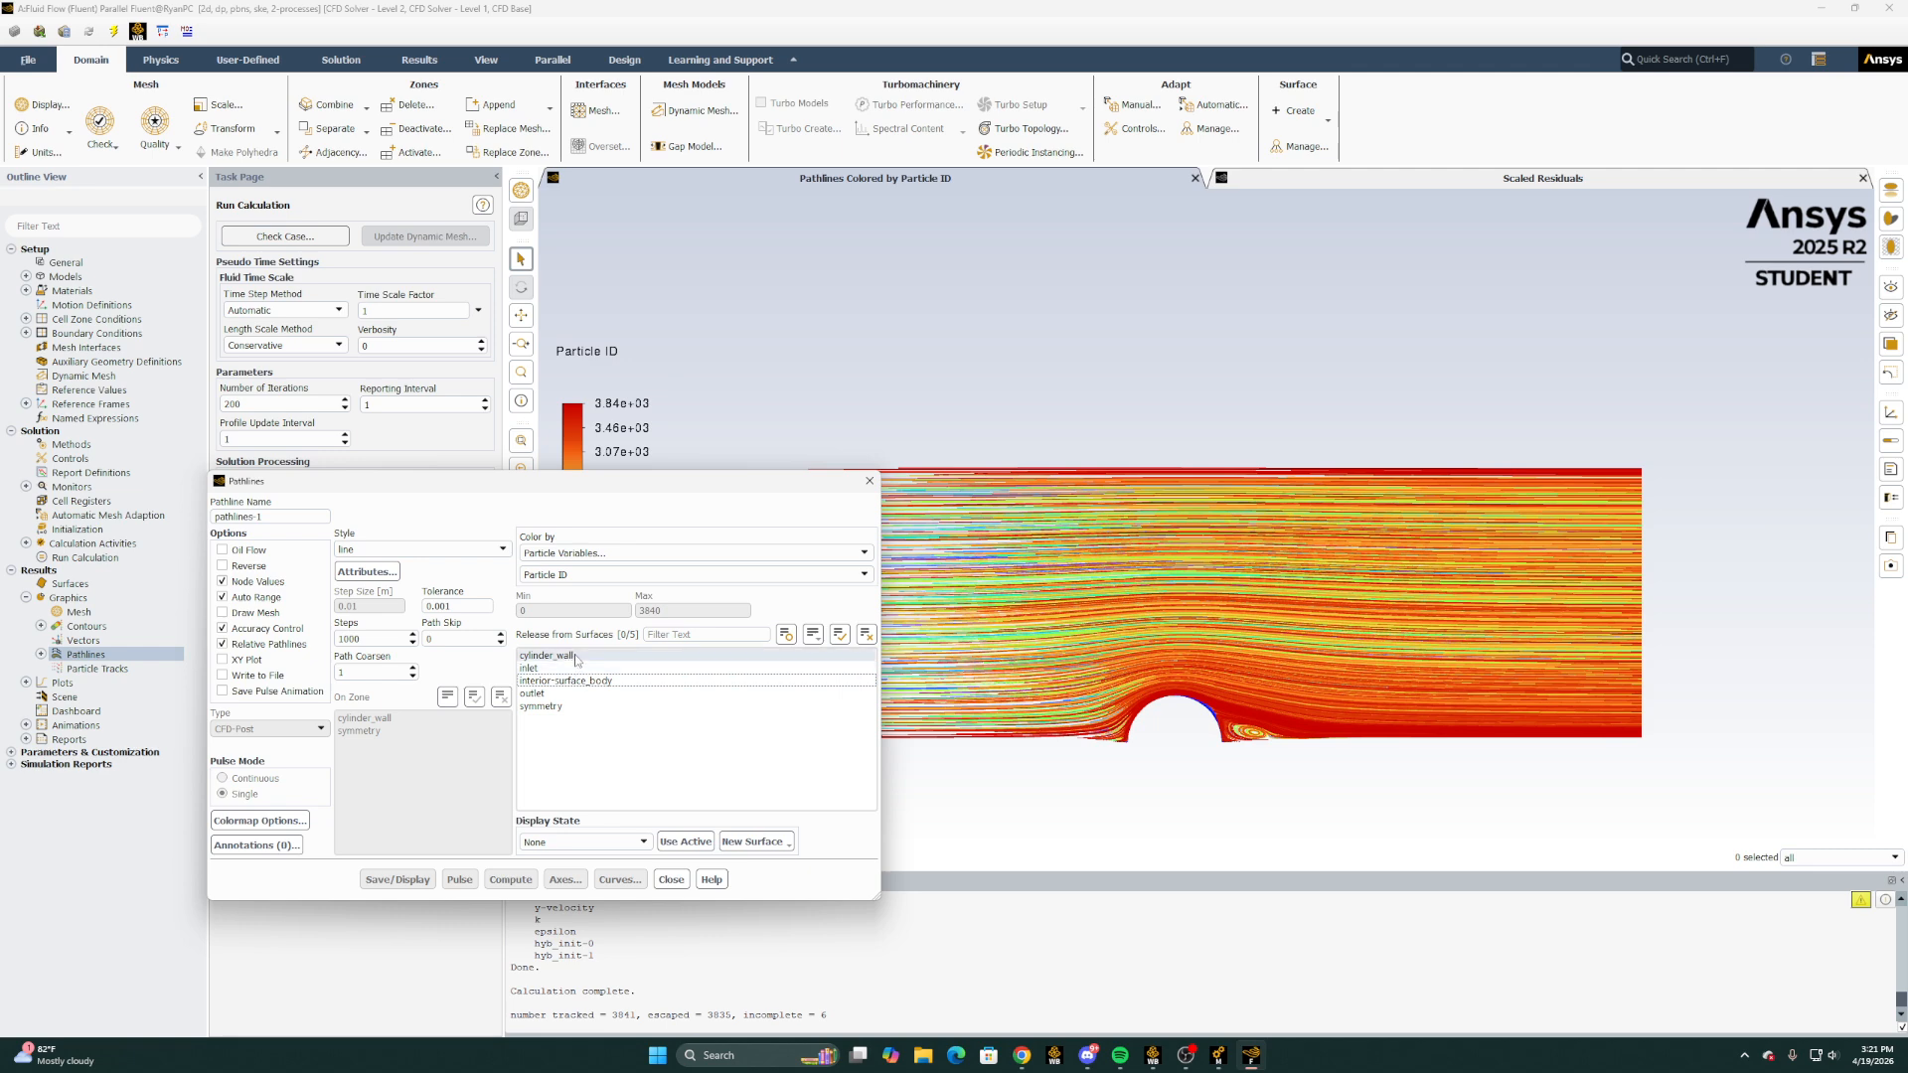
{"action": "left_click", "coordinate": [574, 656]}
{"action": "left_click", "coordinate": [398, 880]}
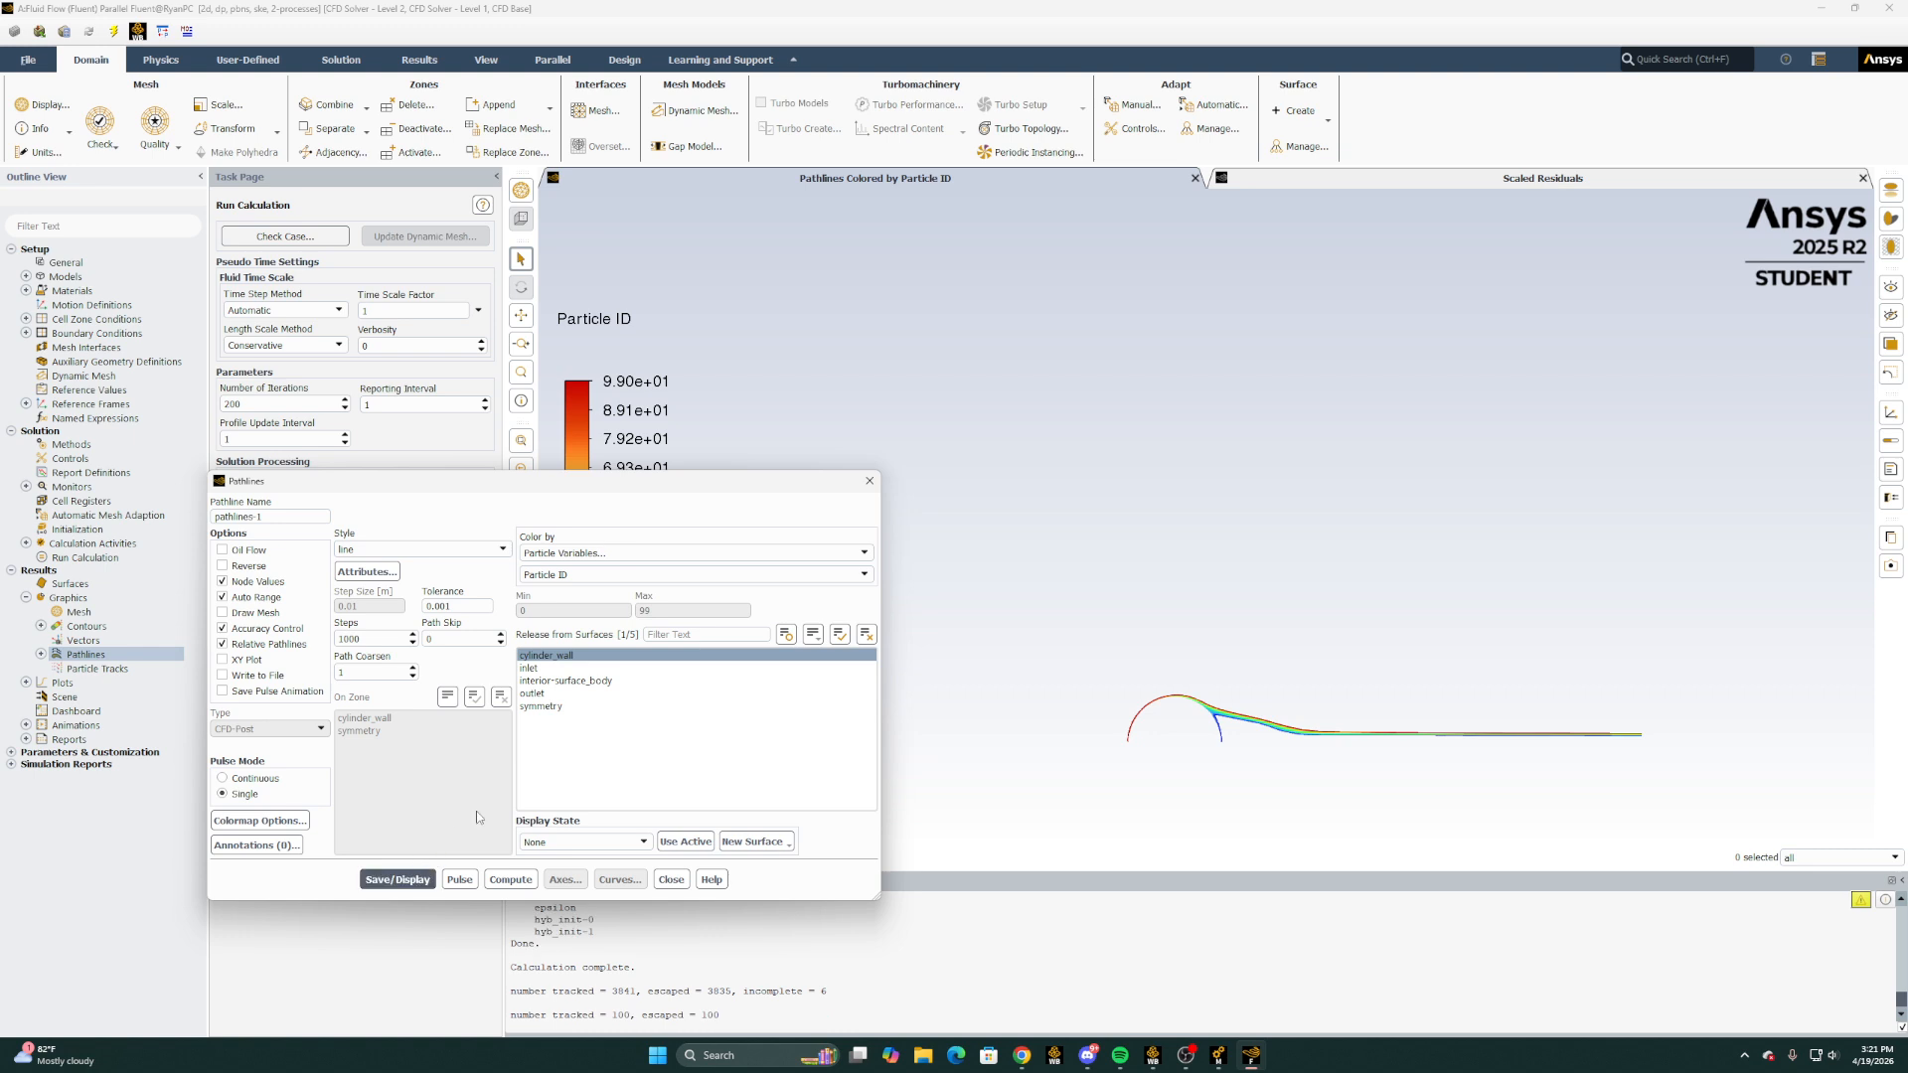
Release the pathlines from the inlet only, display them and close the pathline settings
{"action": "left_click", "coordinate": [546, 656]}
{"action": "left_click", "coordinate": [532, 667]}
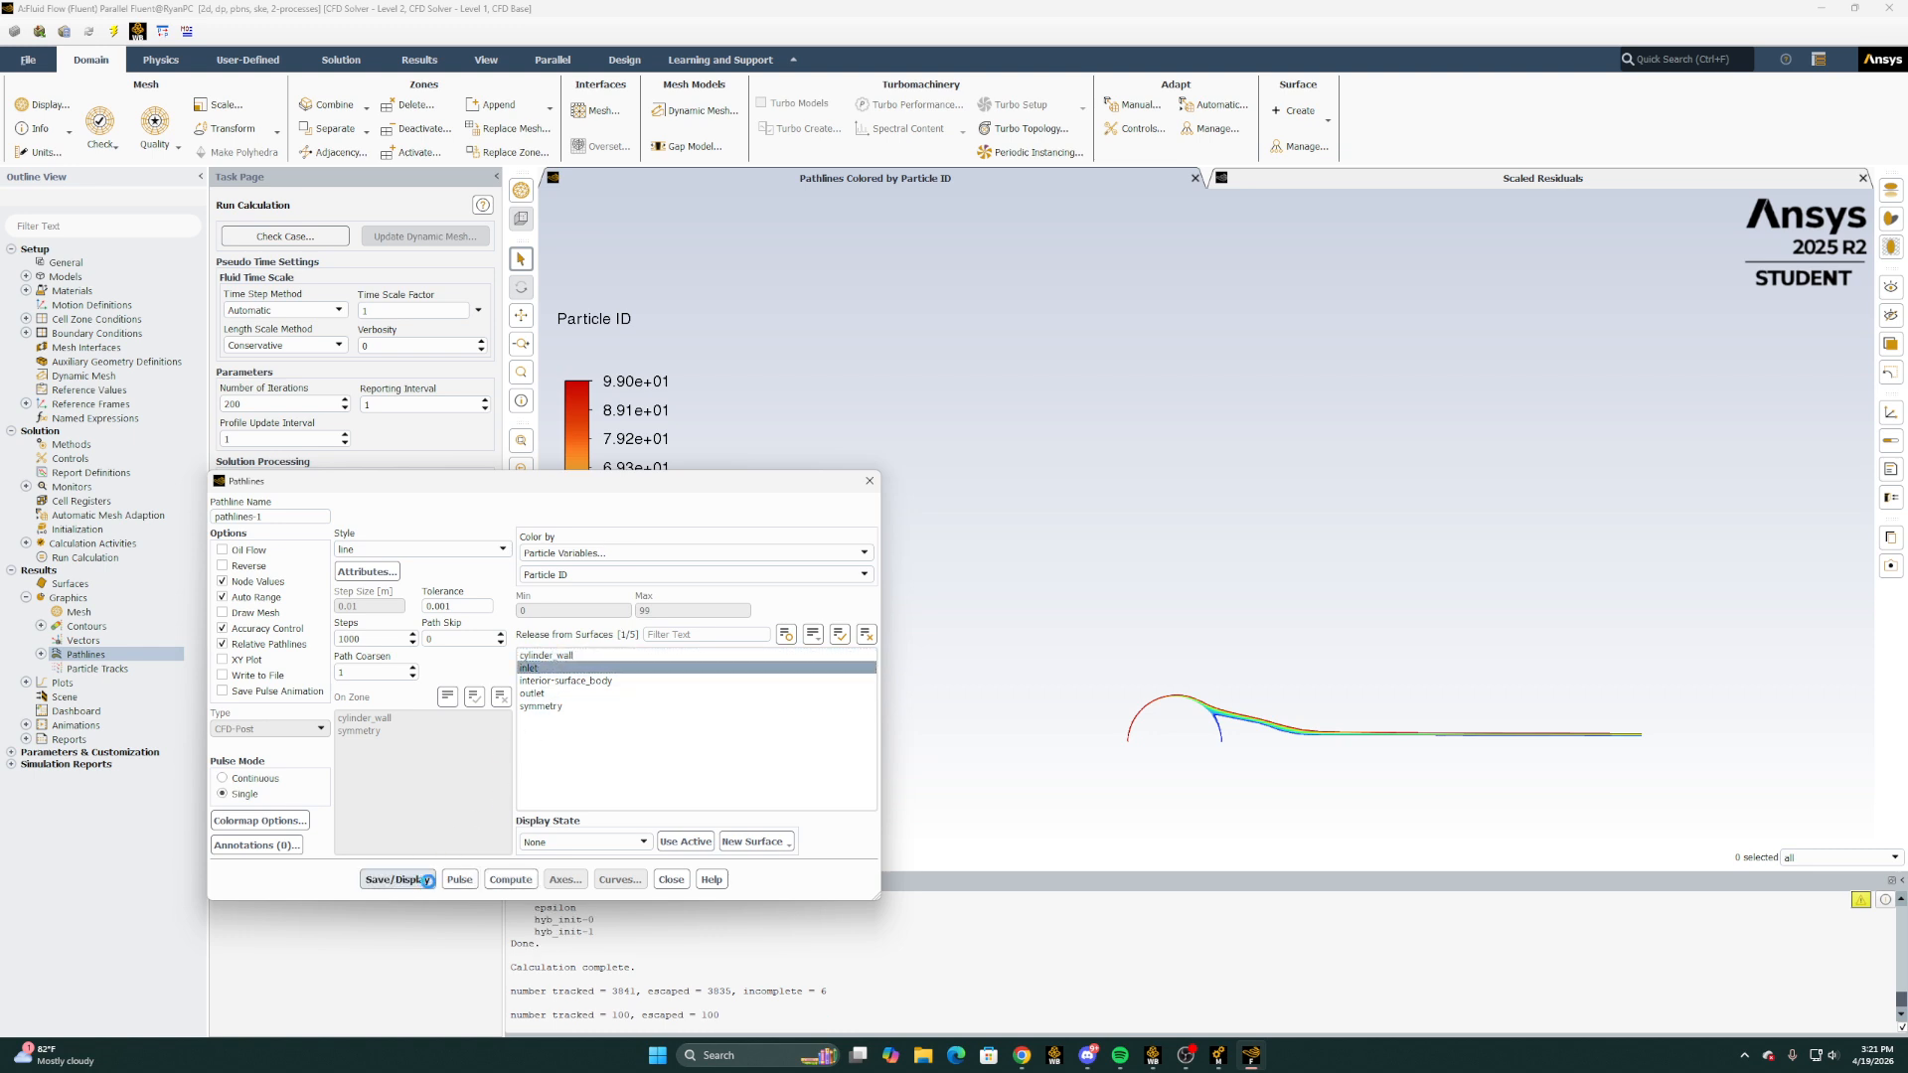
{"action": "left_click", "coordinate": [426, 880]}
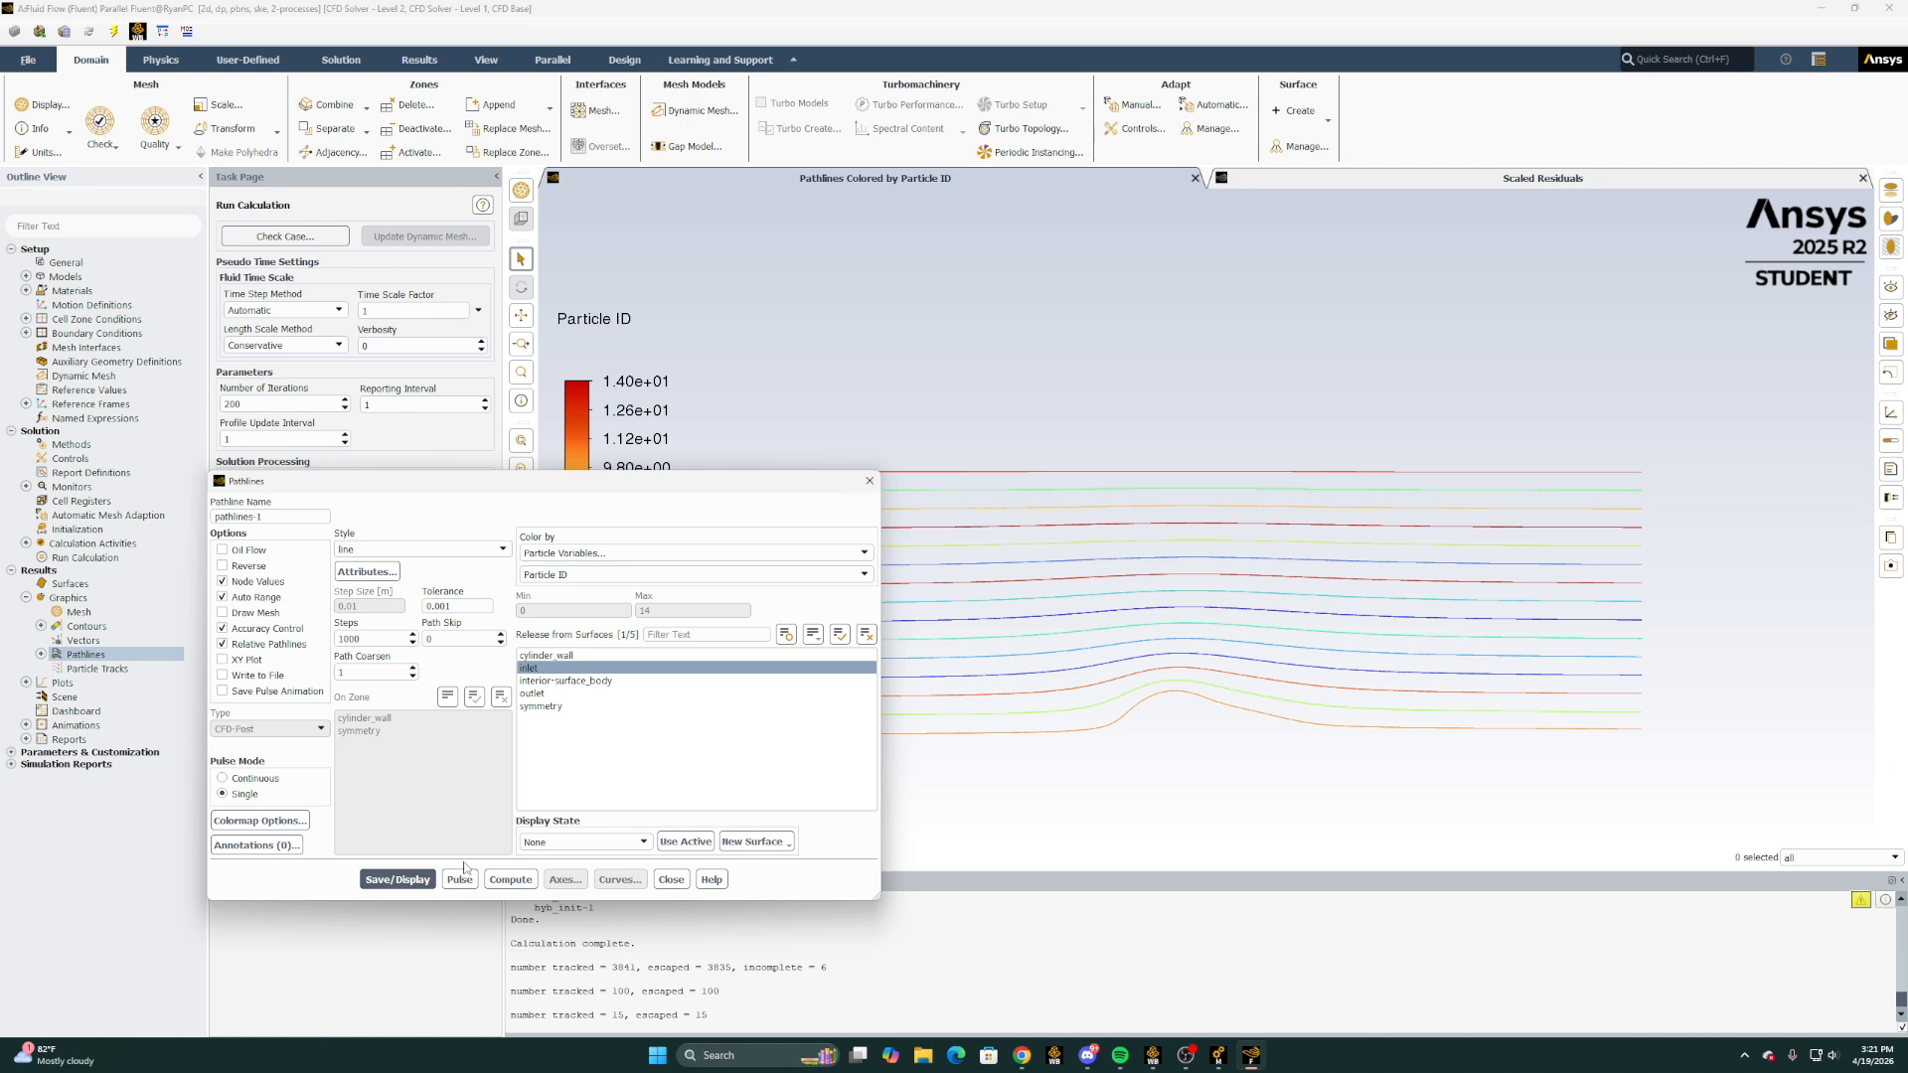
{"action": "left_click", "coordinate": [871, 483]}
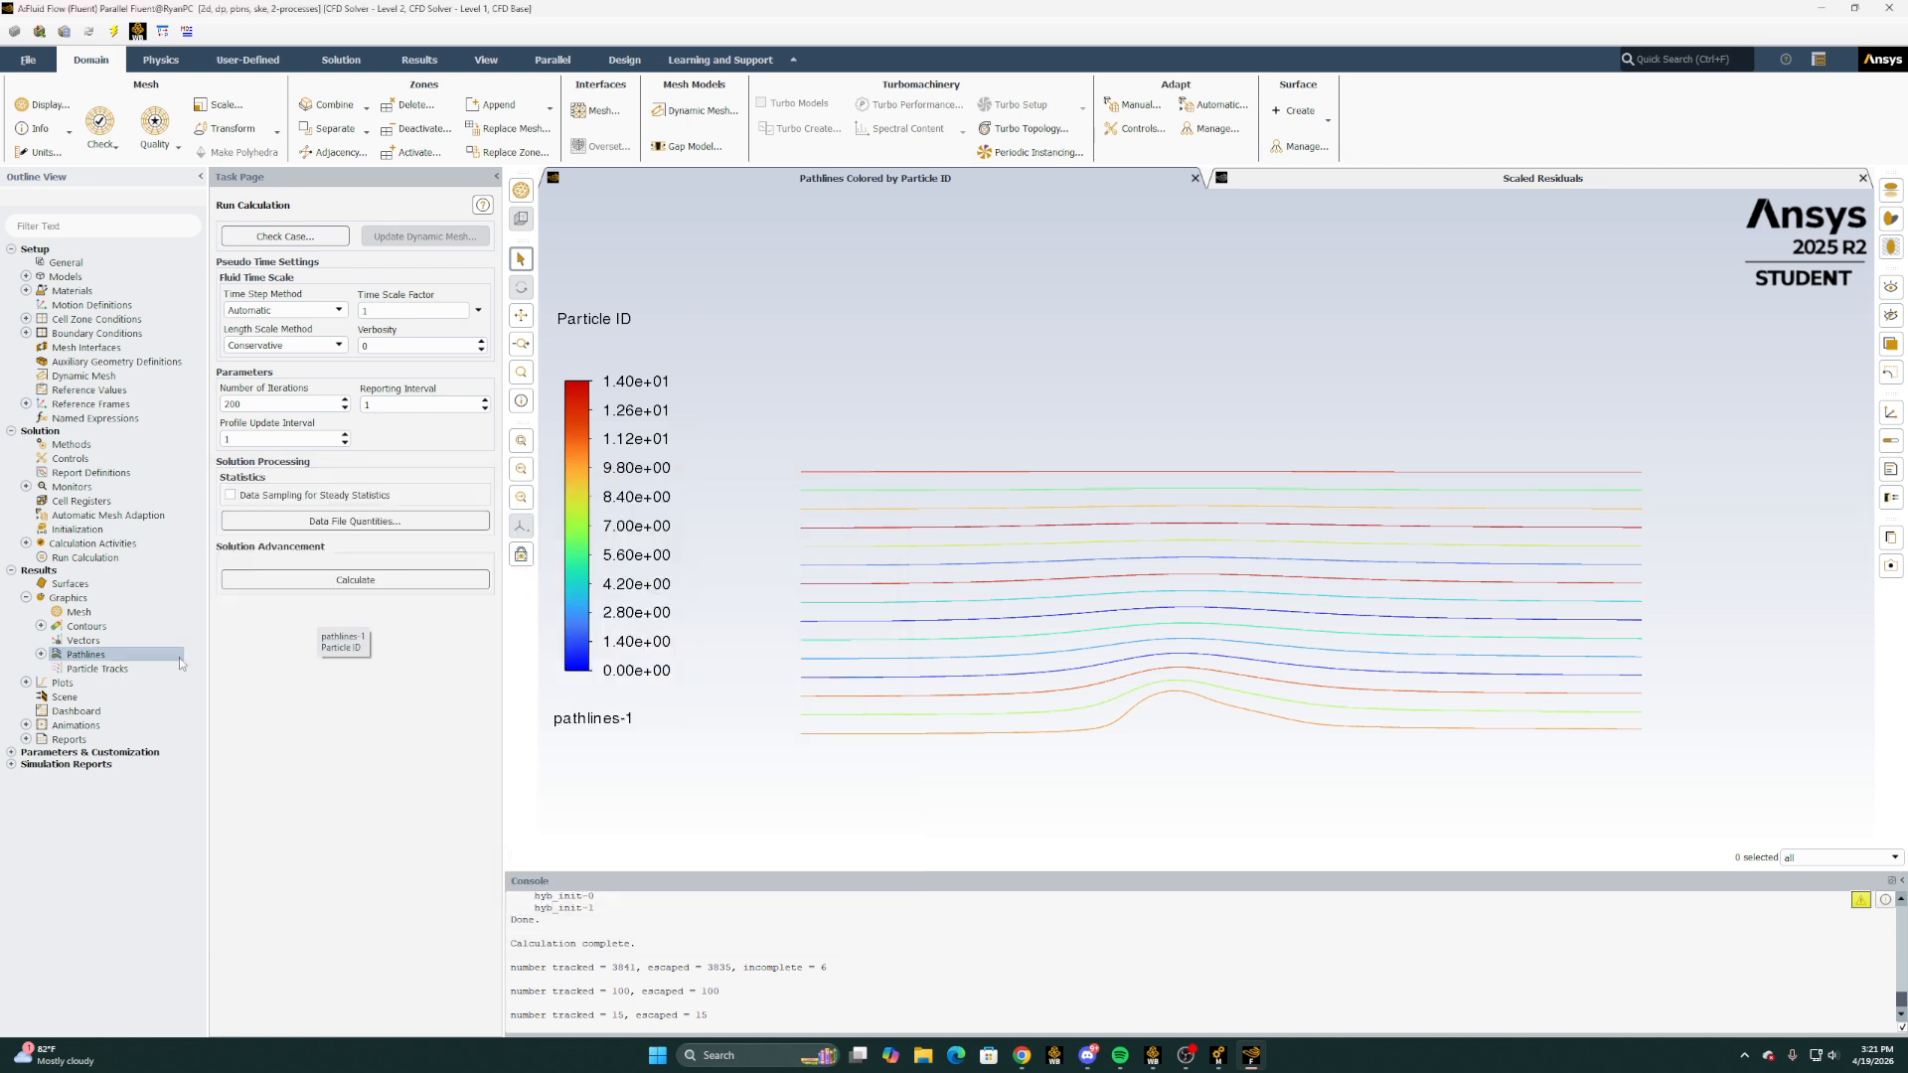
Display contour-1 and add pathlines-1 to it so the velocity contour and streamlines share one scene
{"action": "left_click", "coordinate": [41, 654]}
{"action": "left_click", "coordinate": [41, 625]}
{"action": "double_click", "coordinate": [95, 640]}
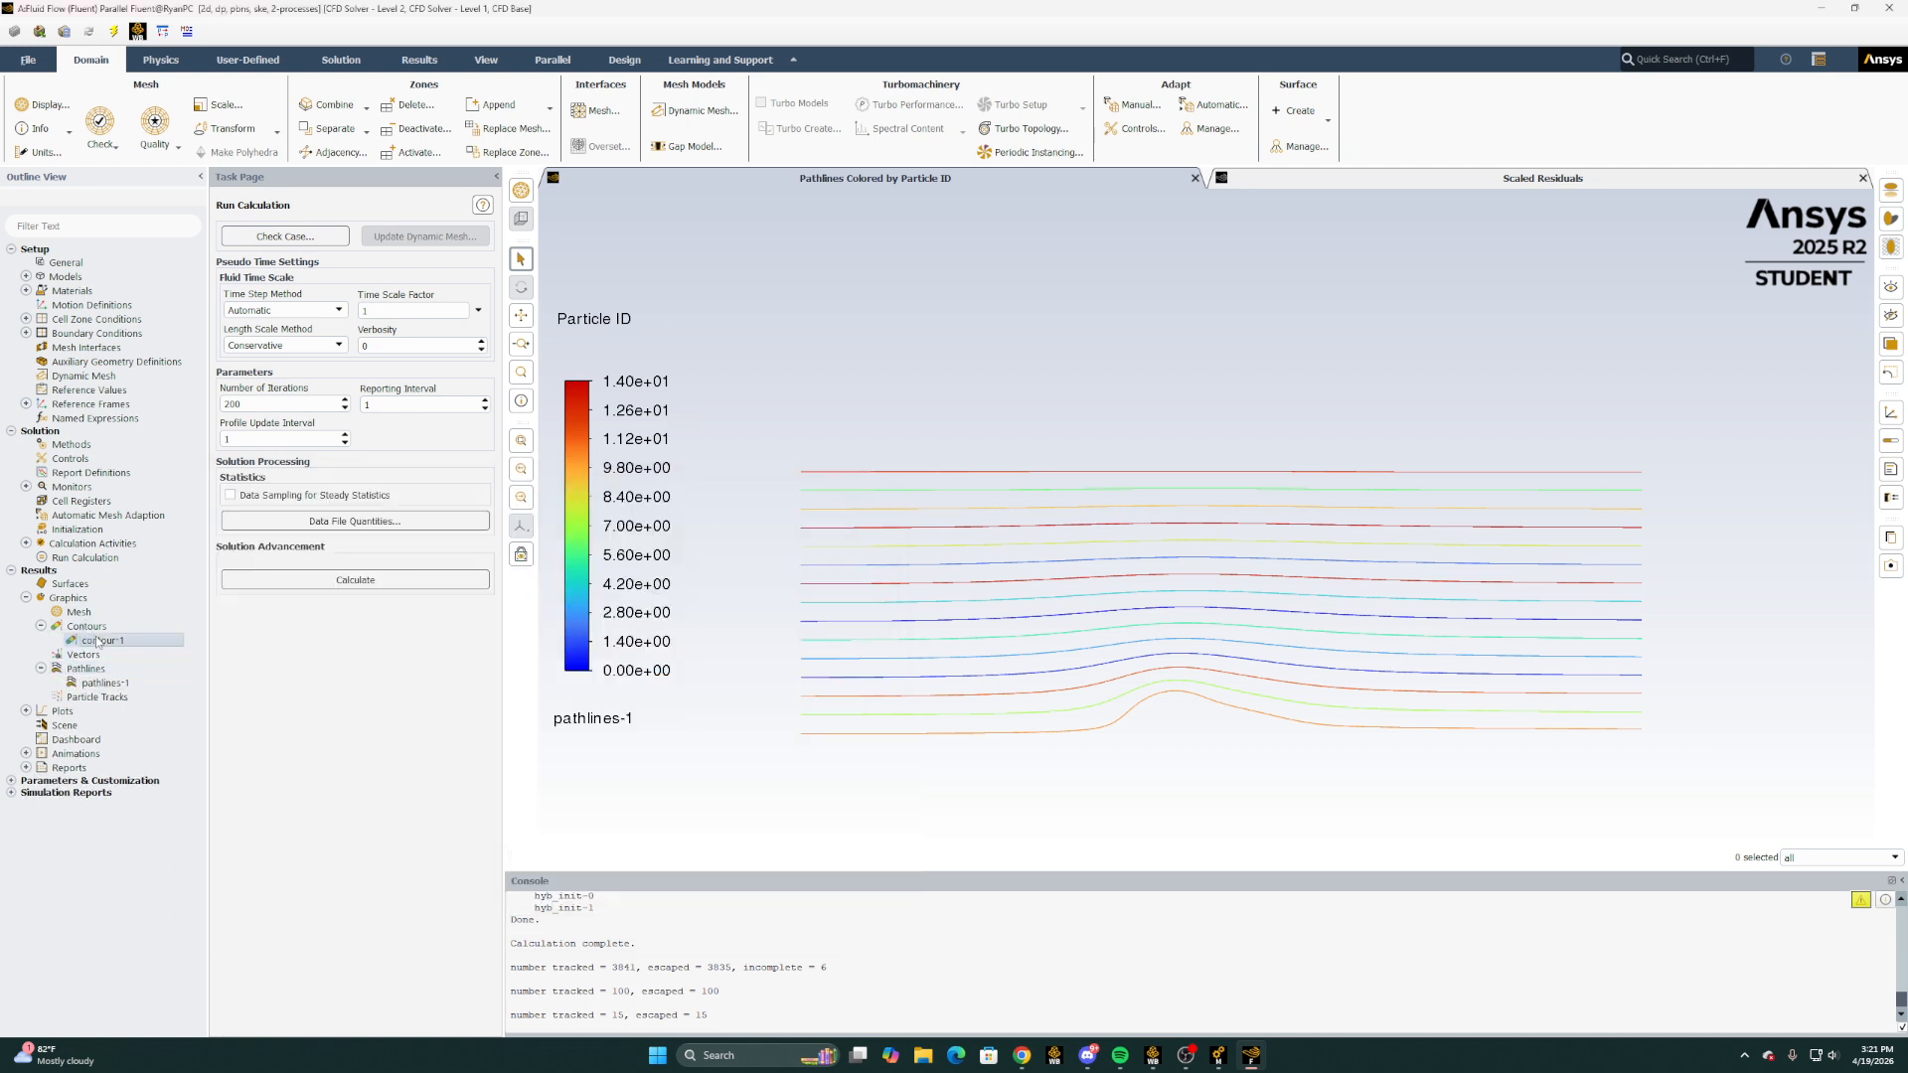
{"action": "right_click", "coordinate": [117, 646]}
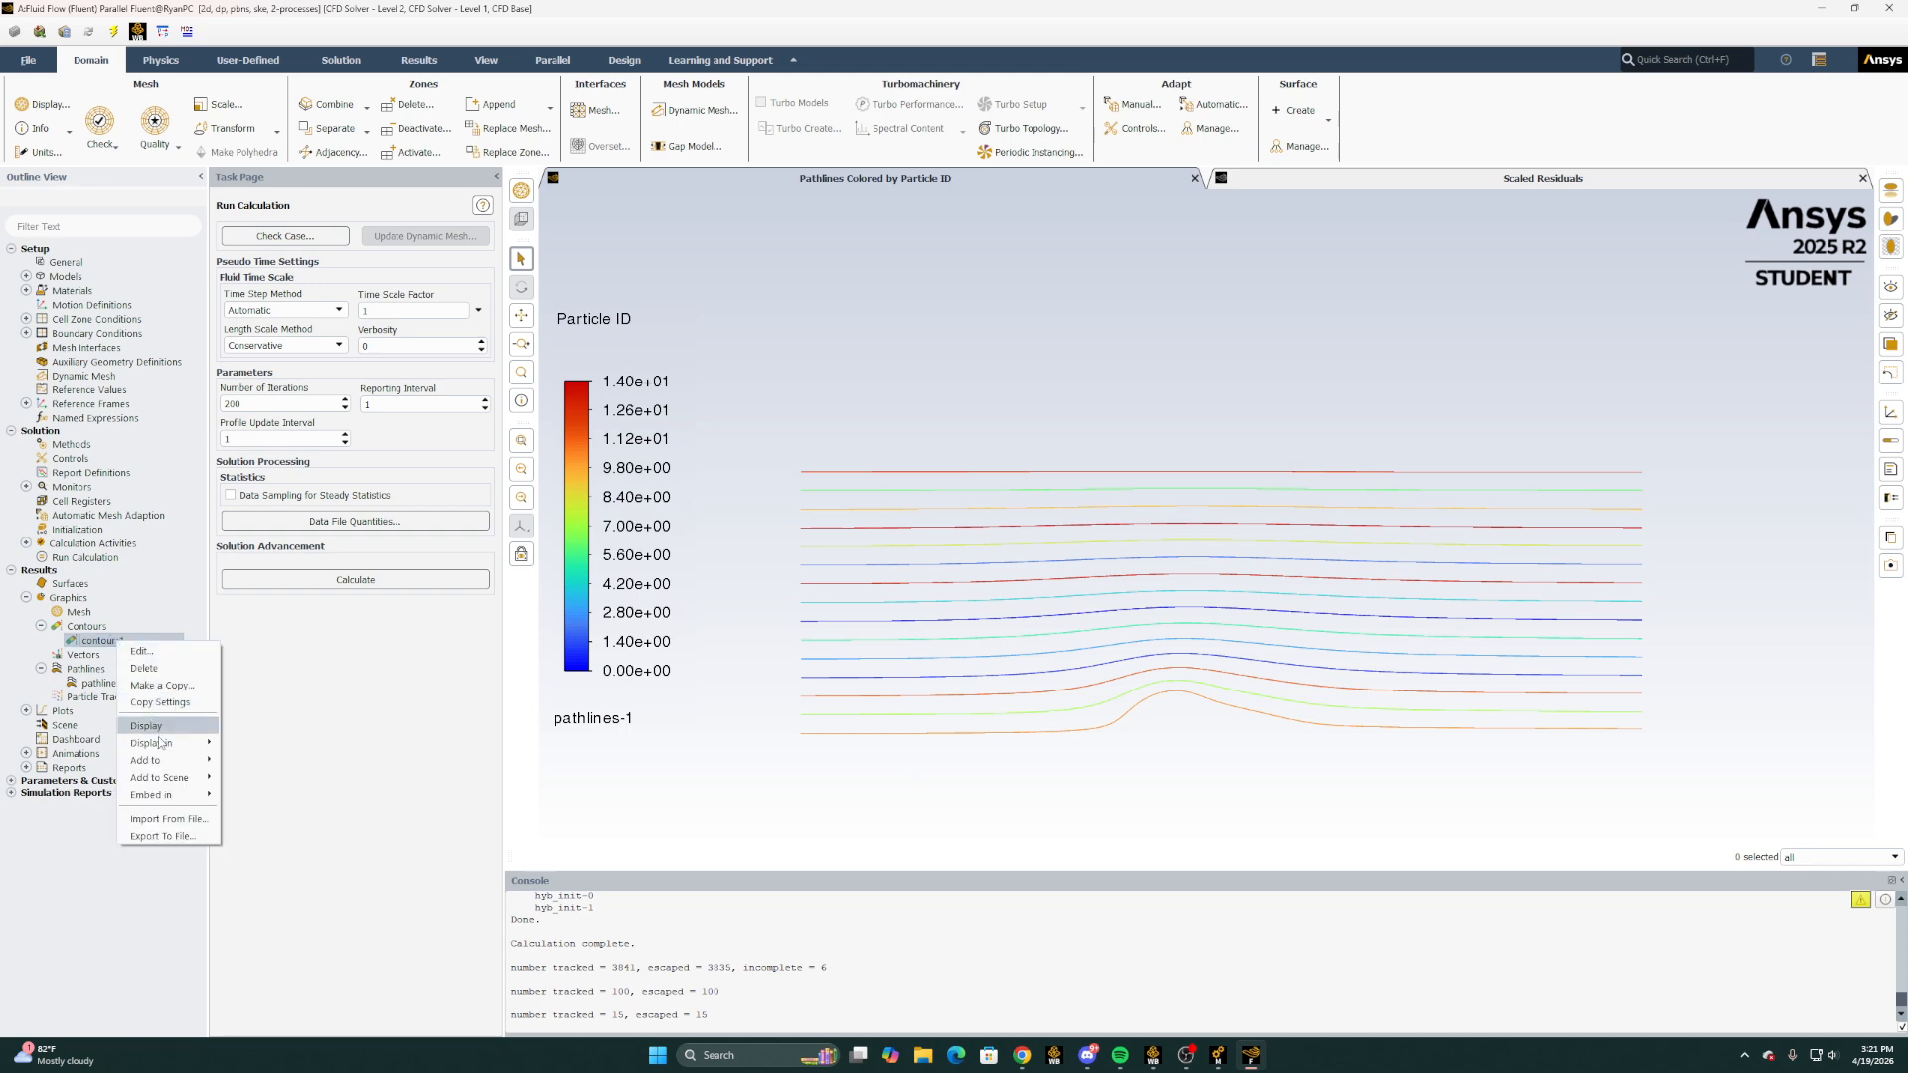
{"action": "left_click", "coordinate": [149, 734]}
{"action": "right_click", "coordinate": [99, 684]}
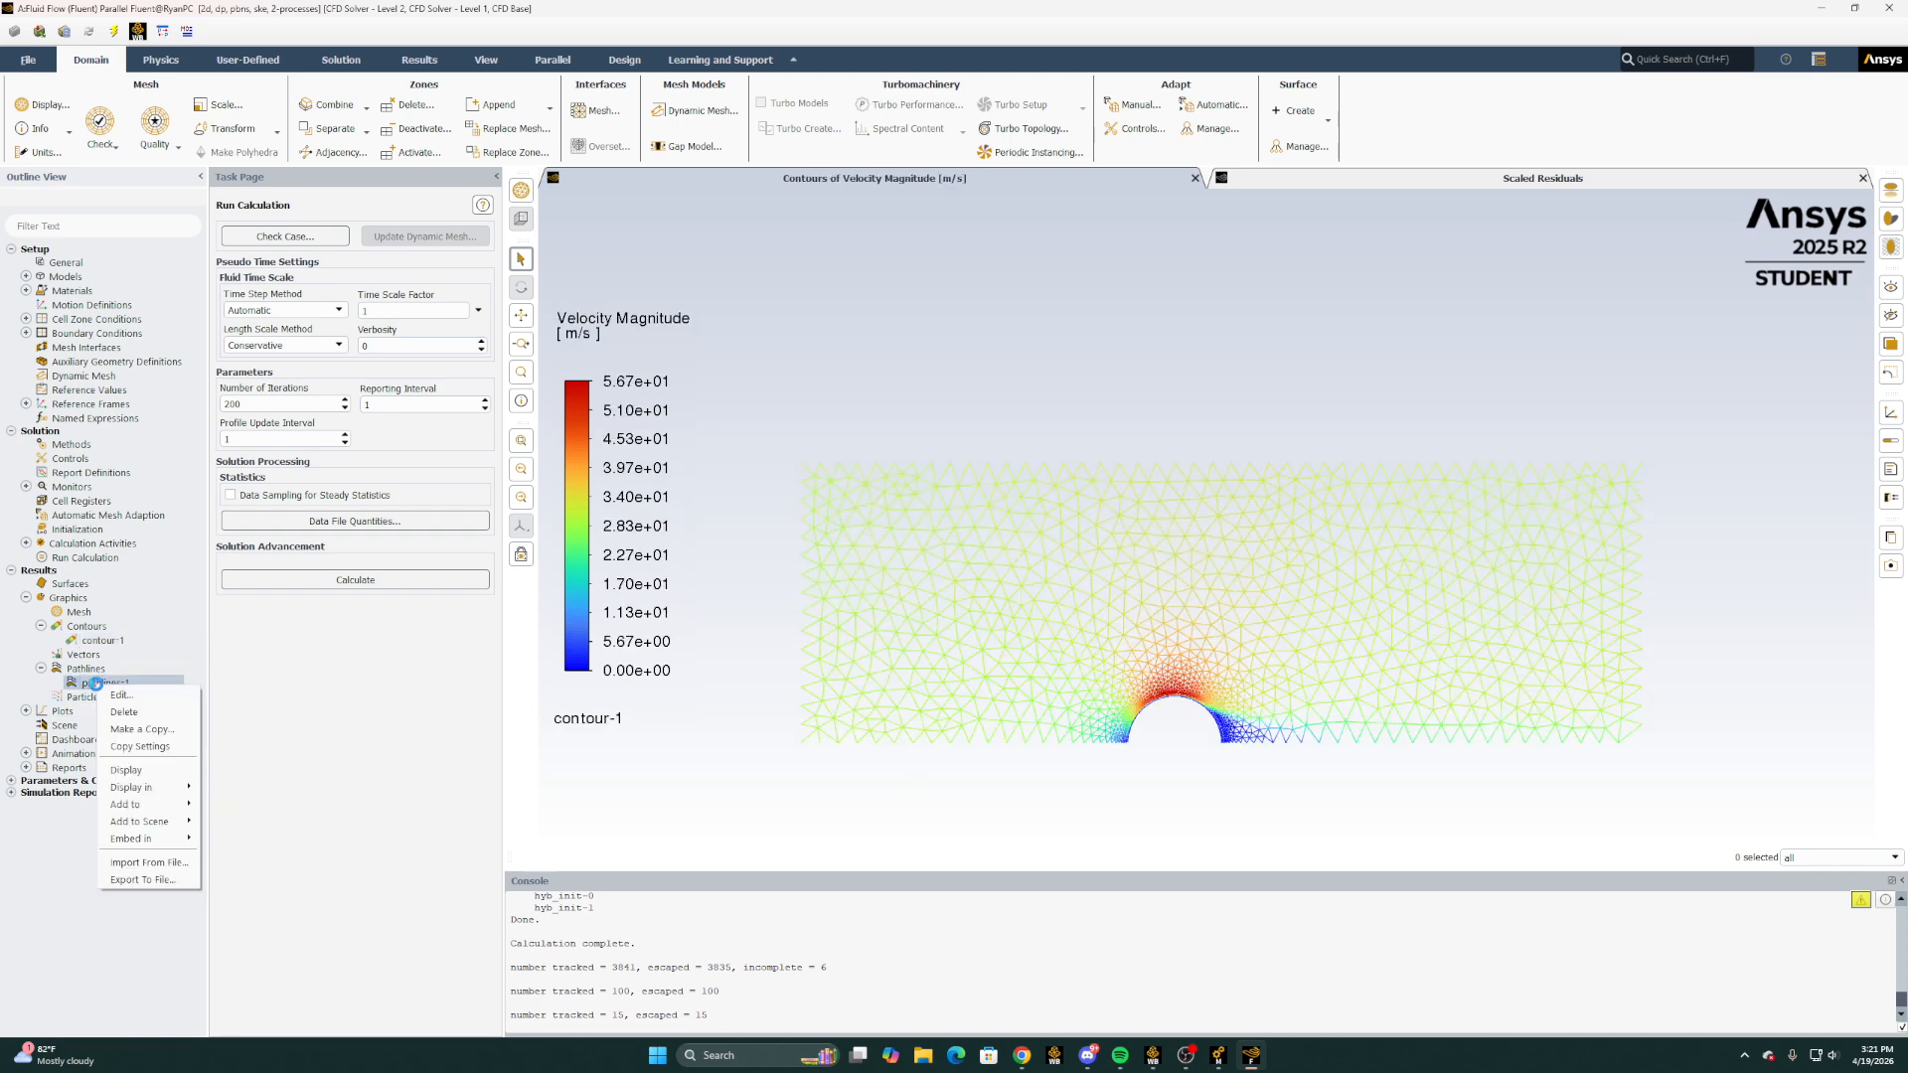
{"action": "mouse_move", "coordinate": [157, 807]}
{"action": "left_click", "coordinate": [268, 828]}
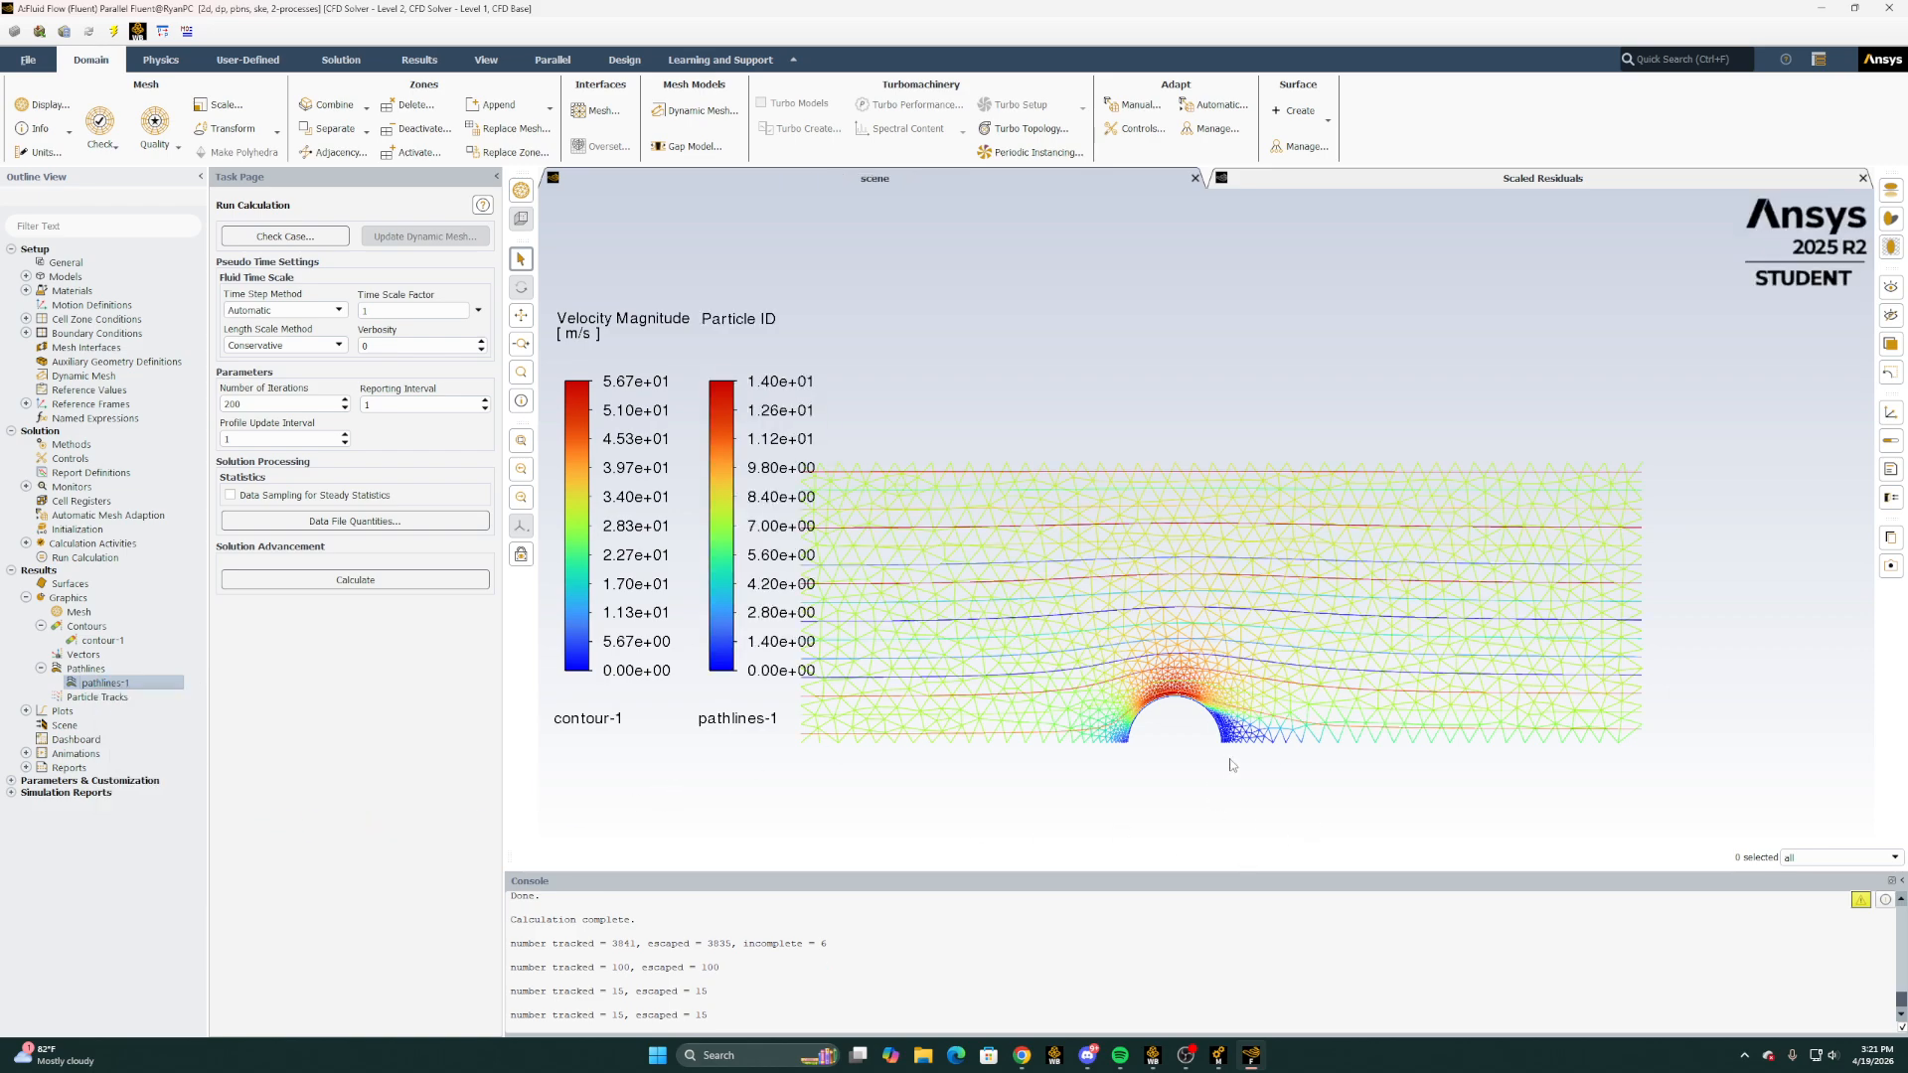
{"action": "scroll", "coordinate": [1232, 763], "scroll_direction": "up", "scroll_amount": 4}
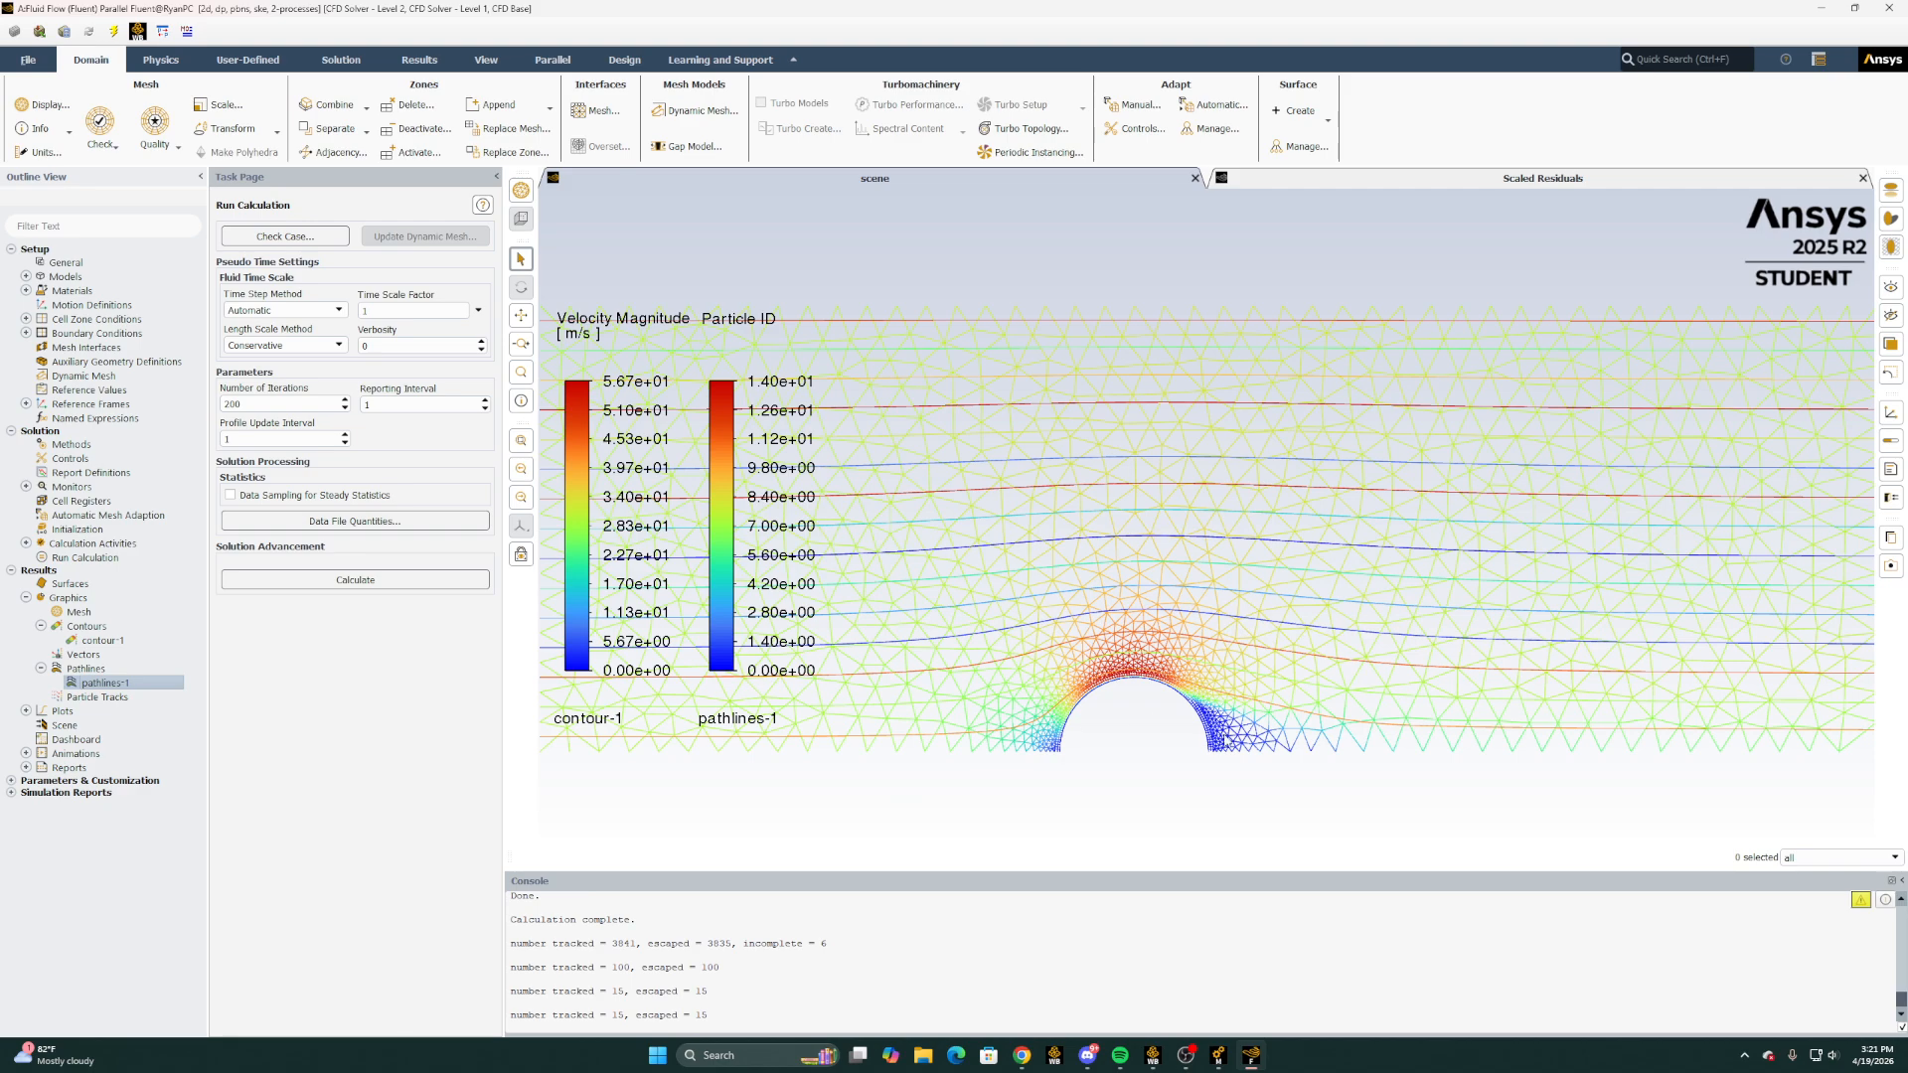
{"action": "scroll", "coordinate": [1083, 726], "scroll_direction": "down", "scroll_amount": 4}
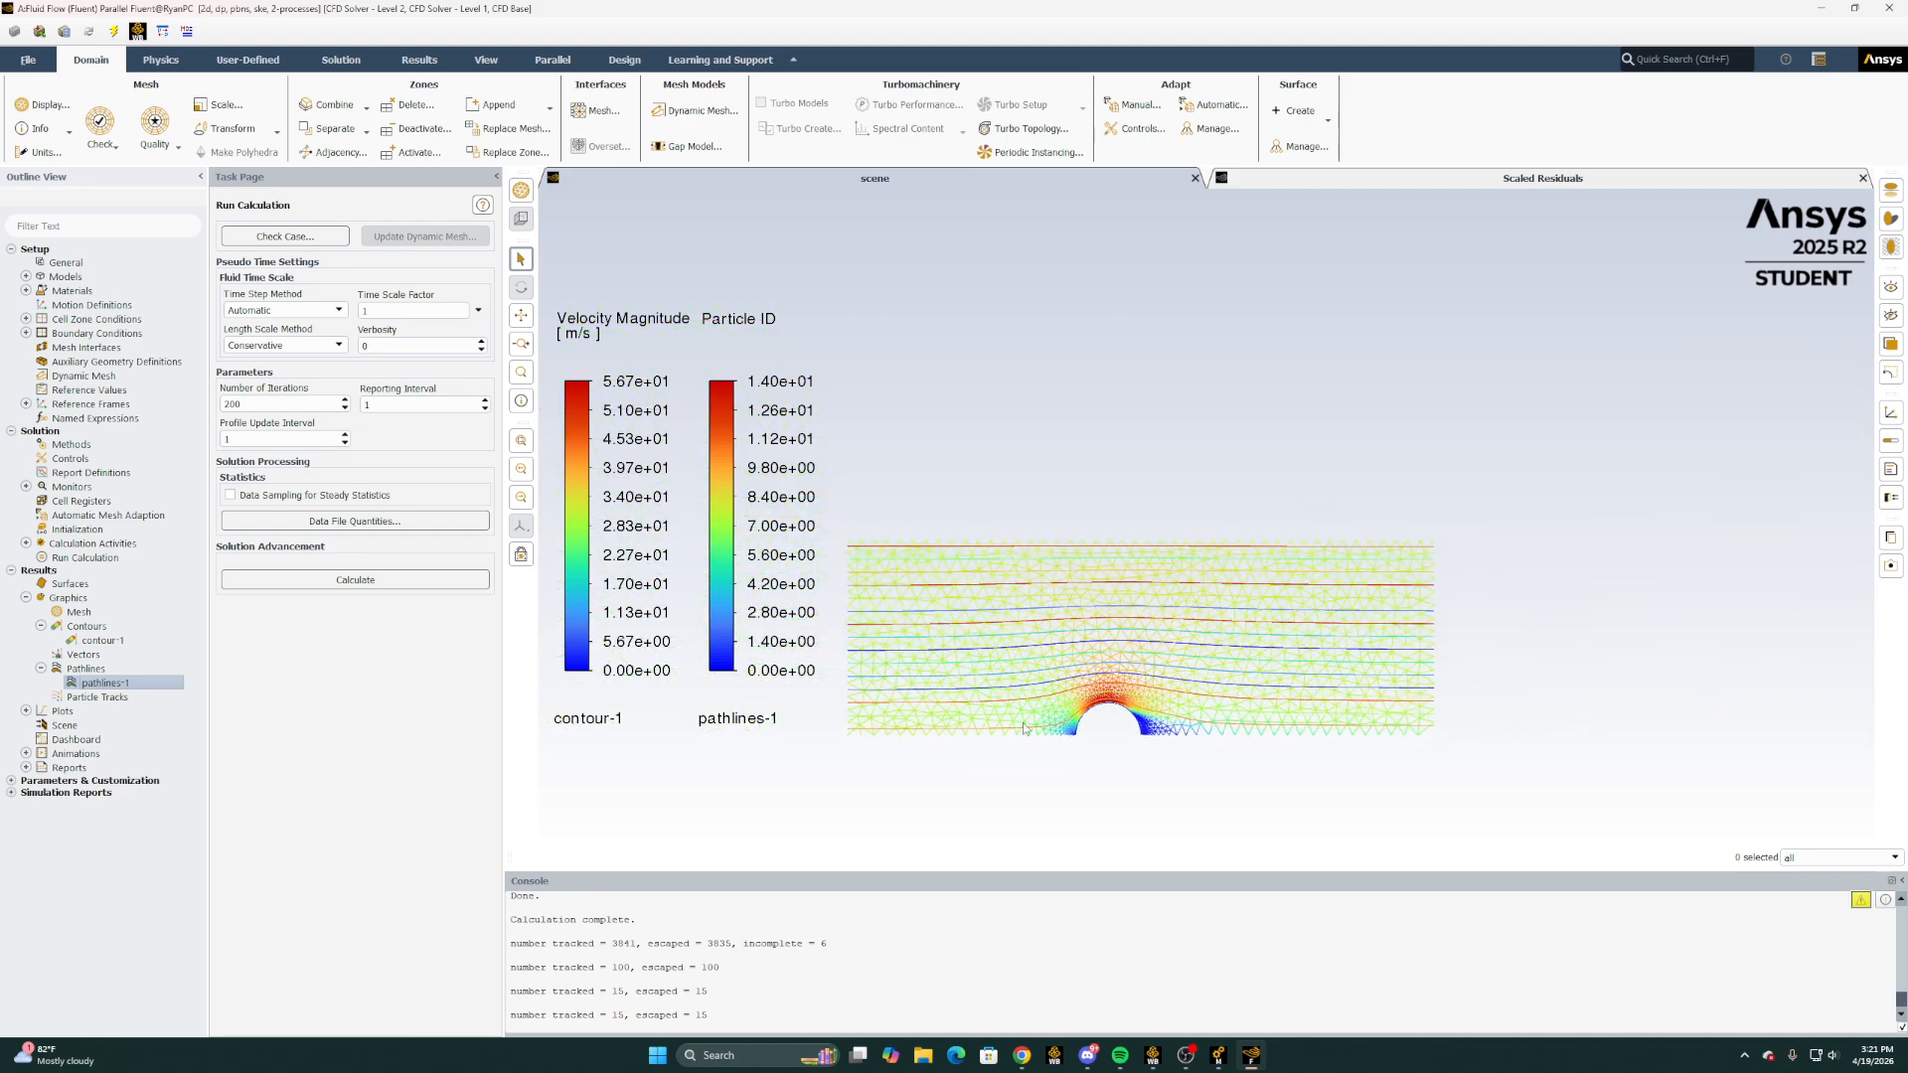
{"action": "scroll", "coordinate": [1055, 696], "scroll_direction": "up", "scroll_amount": 1}
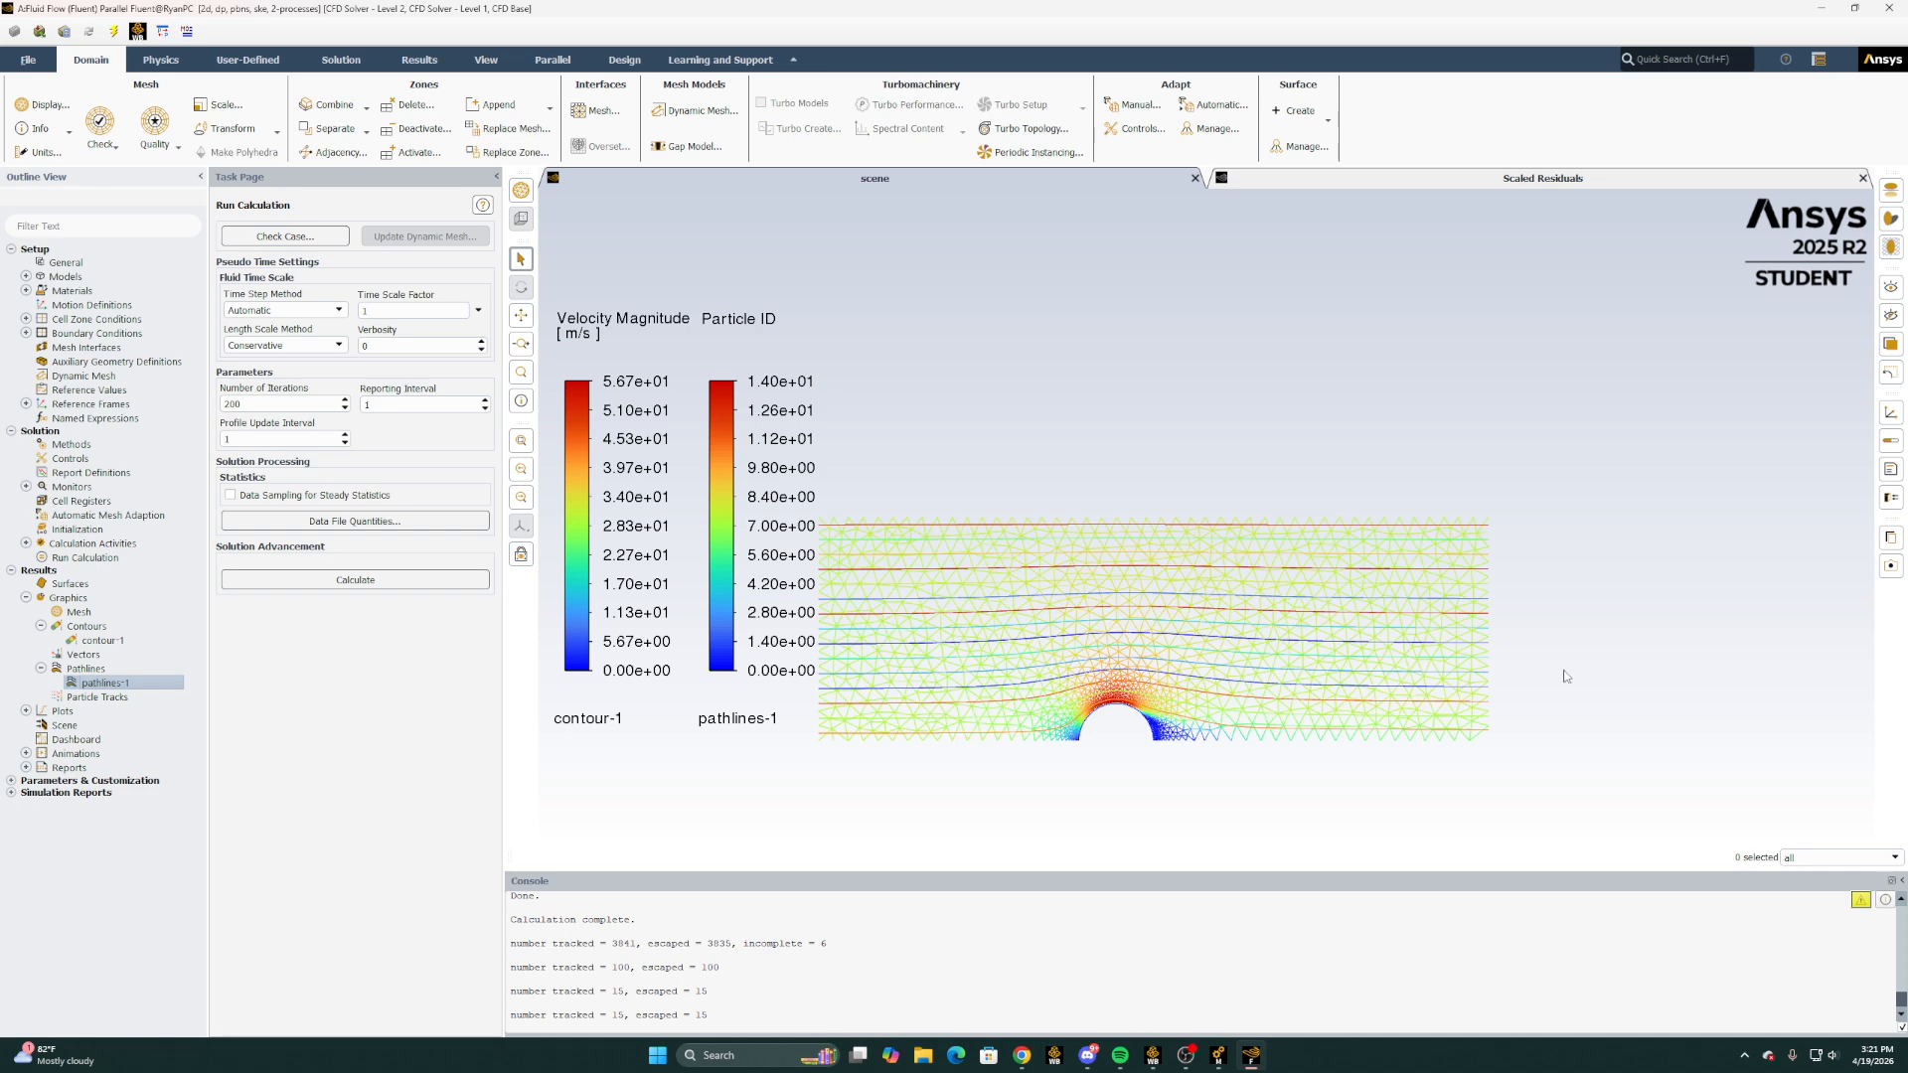
Switch to Chrome to check the Part 2 pressure contour requirement in the assignment, and return to Fluent
{"action": "left_click", "coordinate": [1023, 1055]}
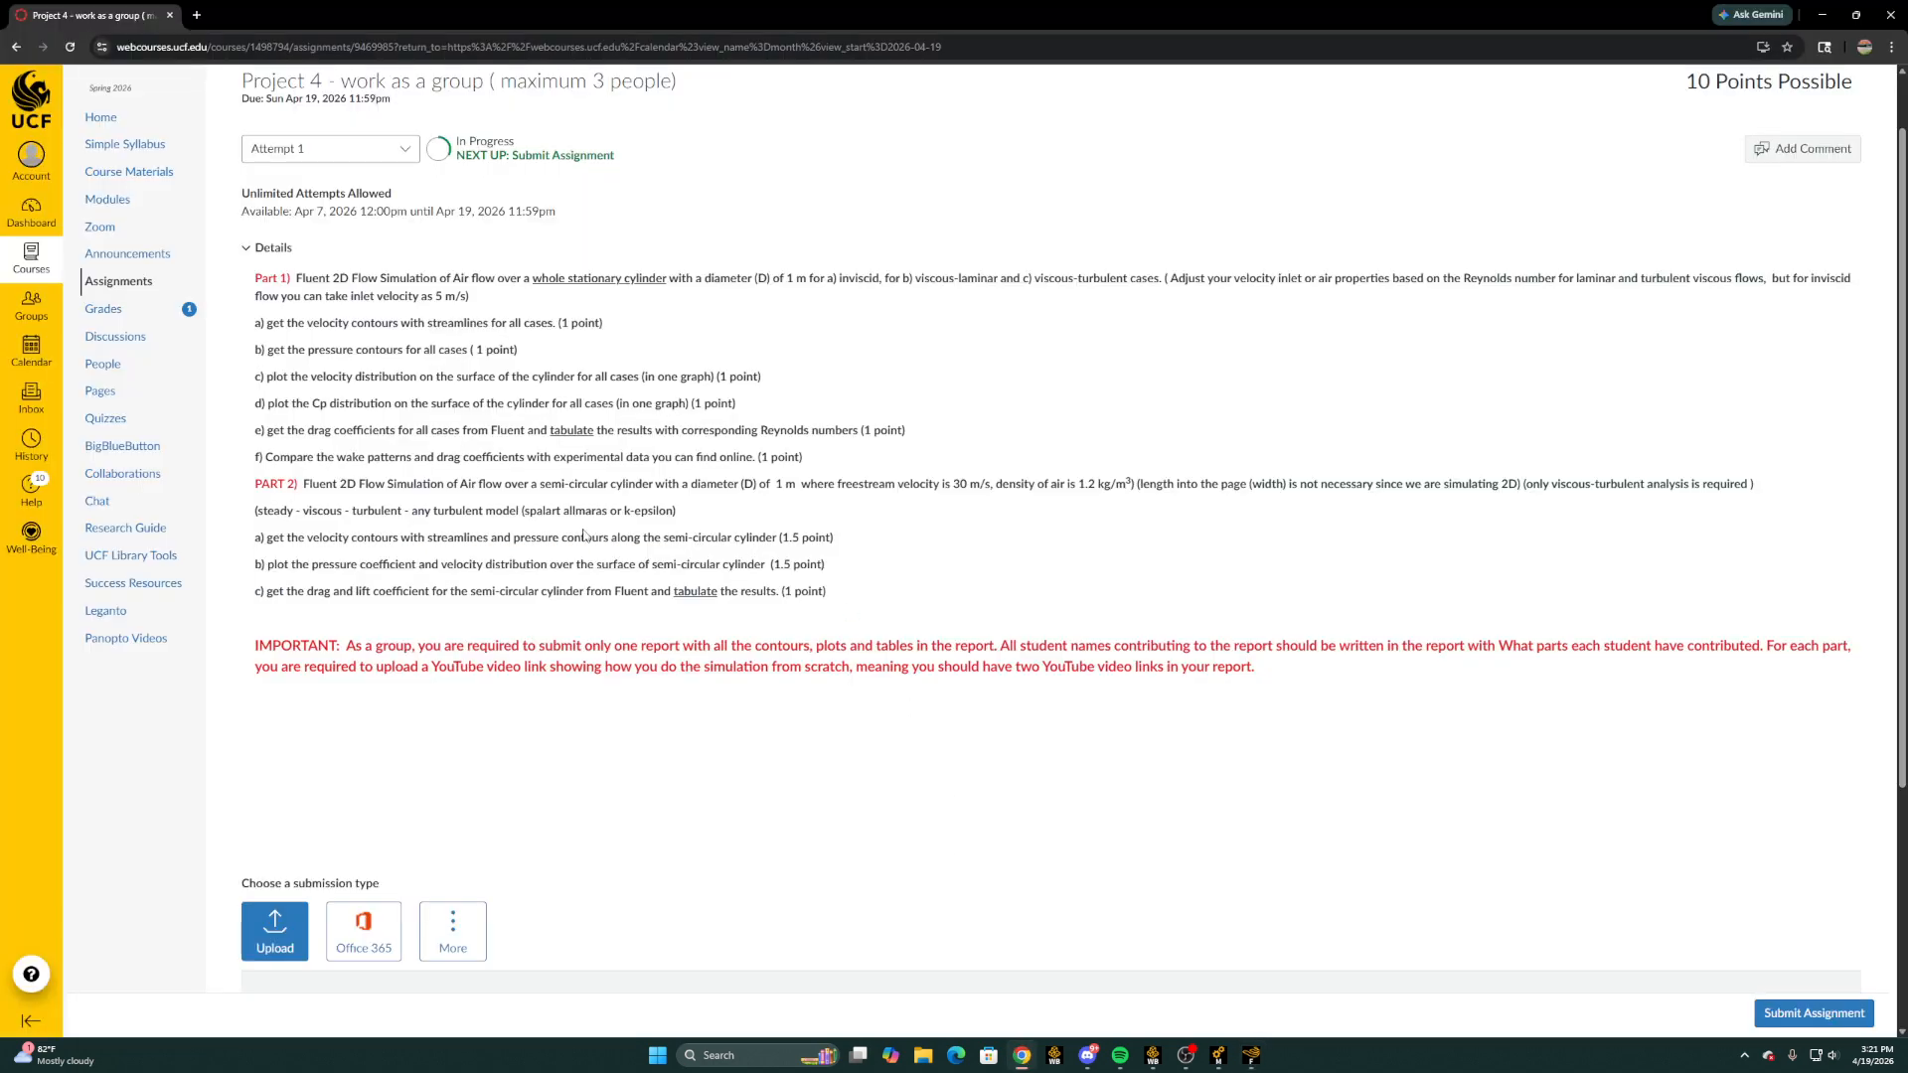
{"action": "left_click_drag", "start_coordinate": [514, 538], "coordinate": [593, 539]}
{"action": "left_click", "coordinate": [1043, 860]}
{"action": "left_click", "coordinate": [1252, 984]}
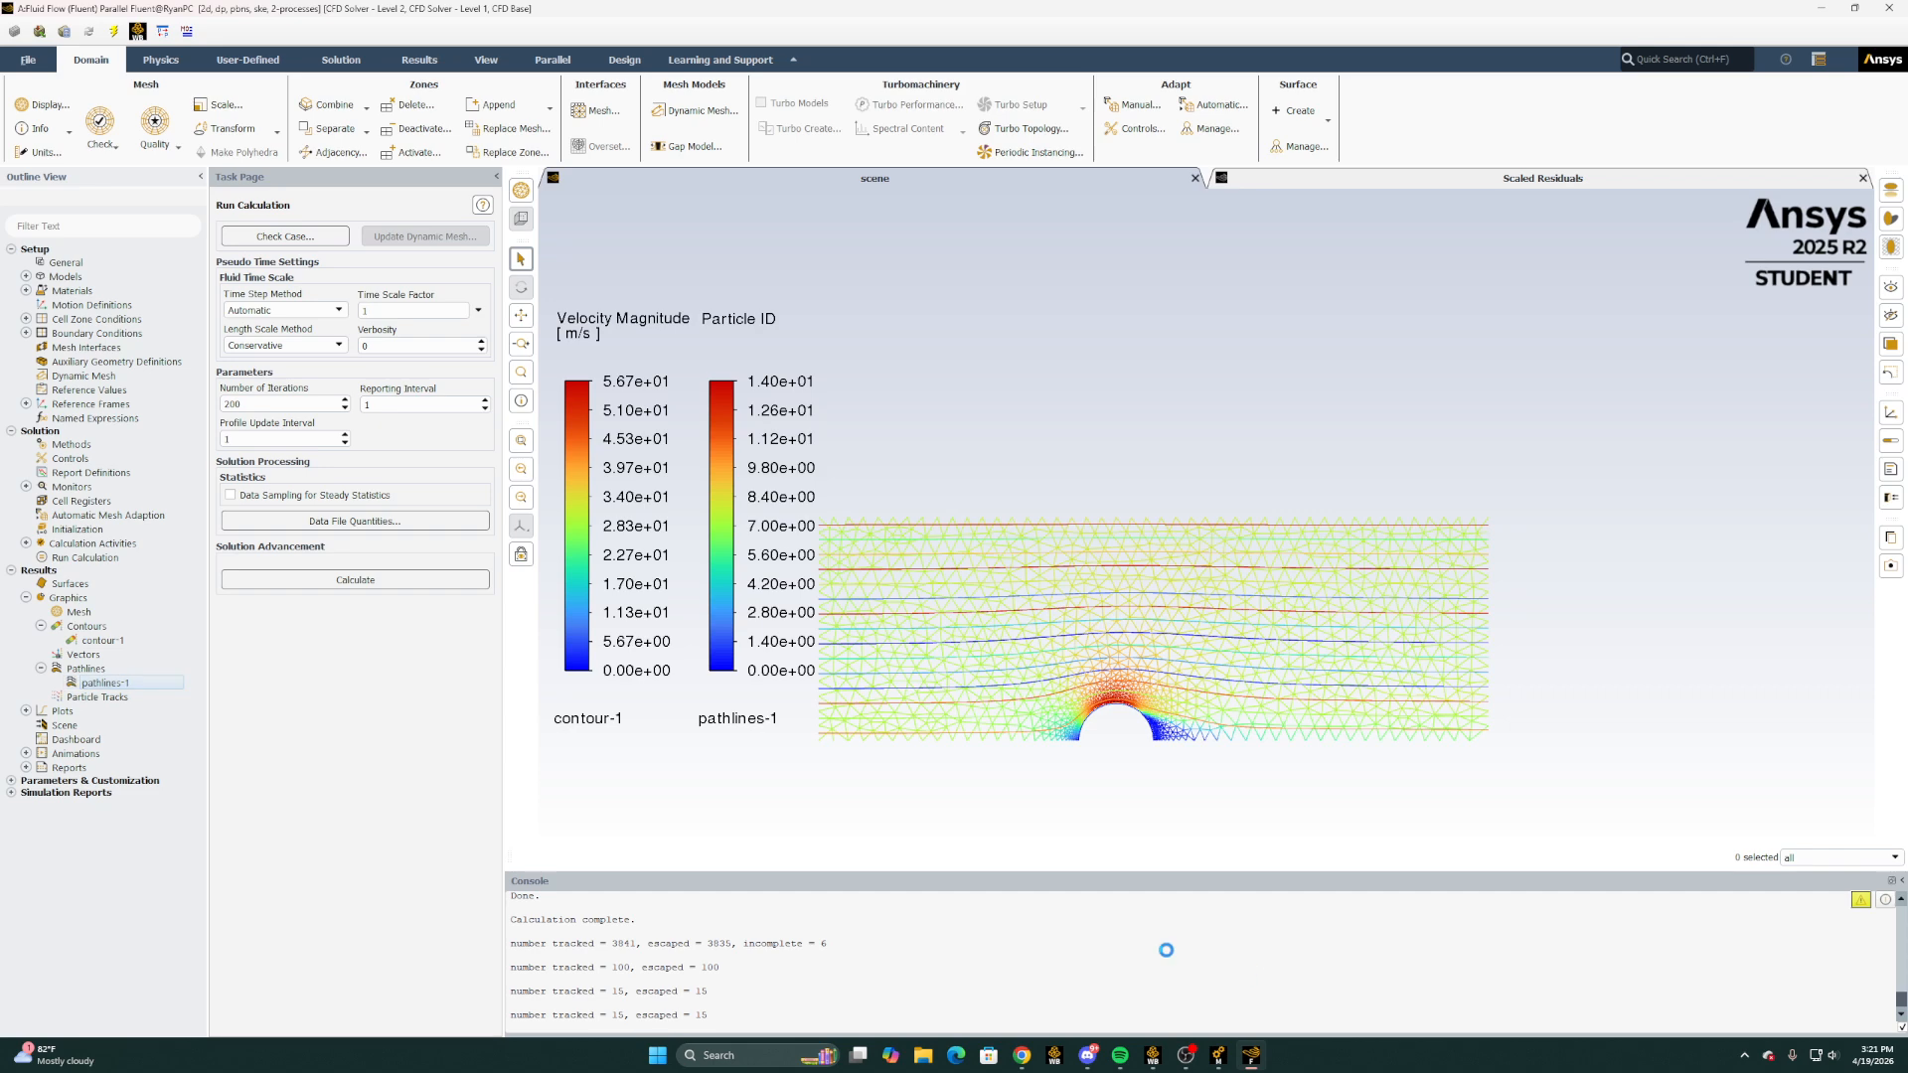
Create a filled contour named static showing static pressure on interior-surface_body and cylinder_wall, and display it
{"action": "double_click", "coordinate": [85, 627]}
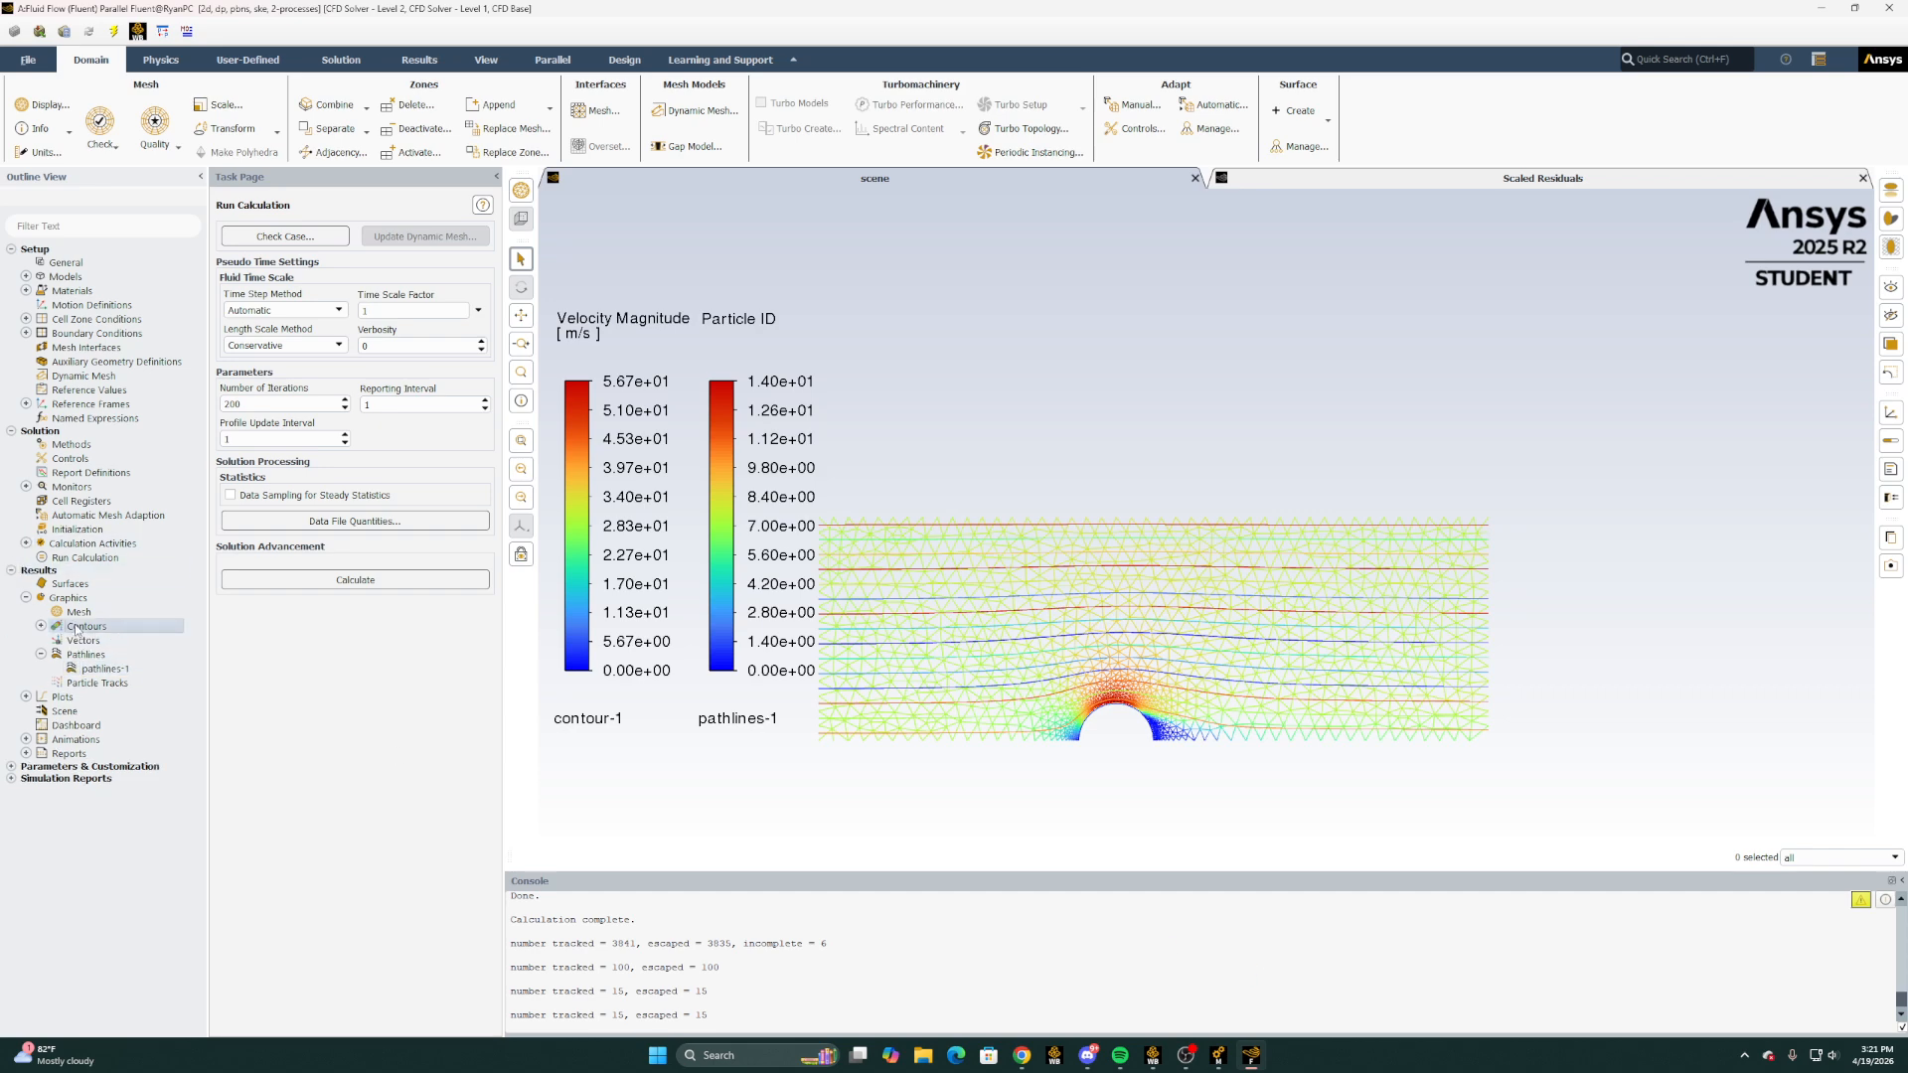
{"action": "double_click", "coordinate": [227, 539]}
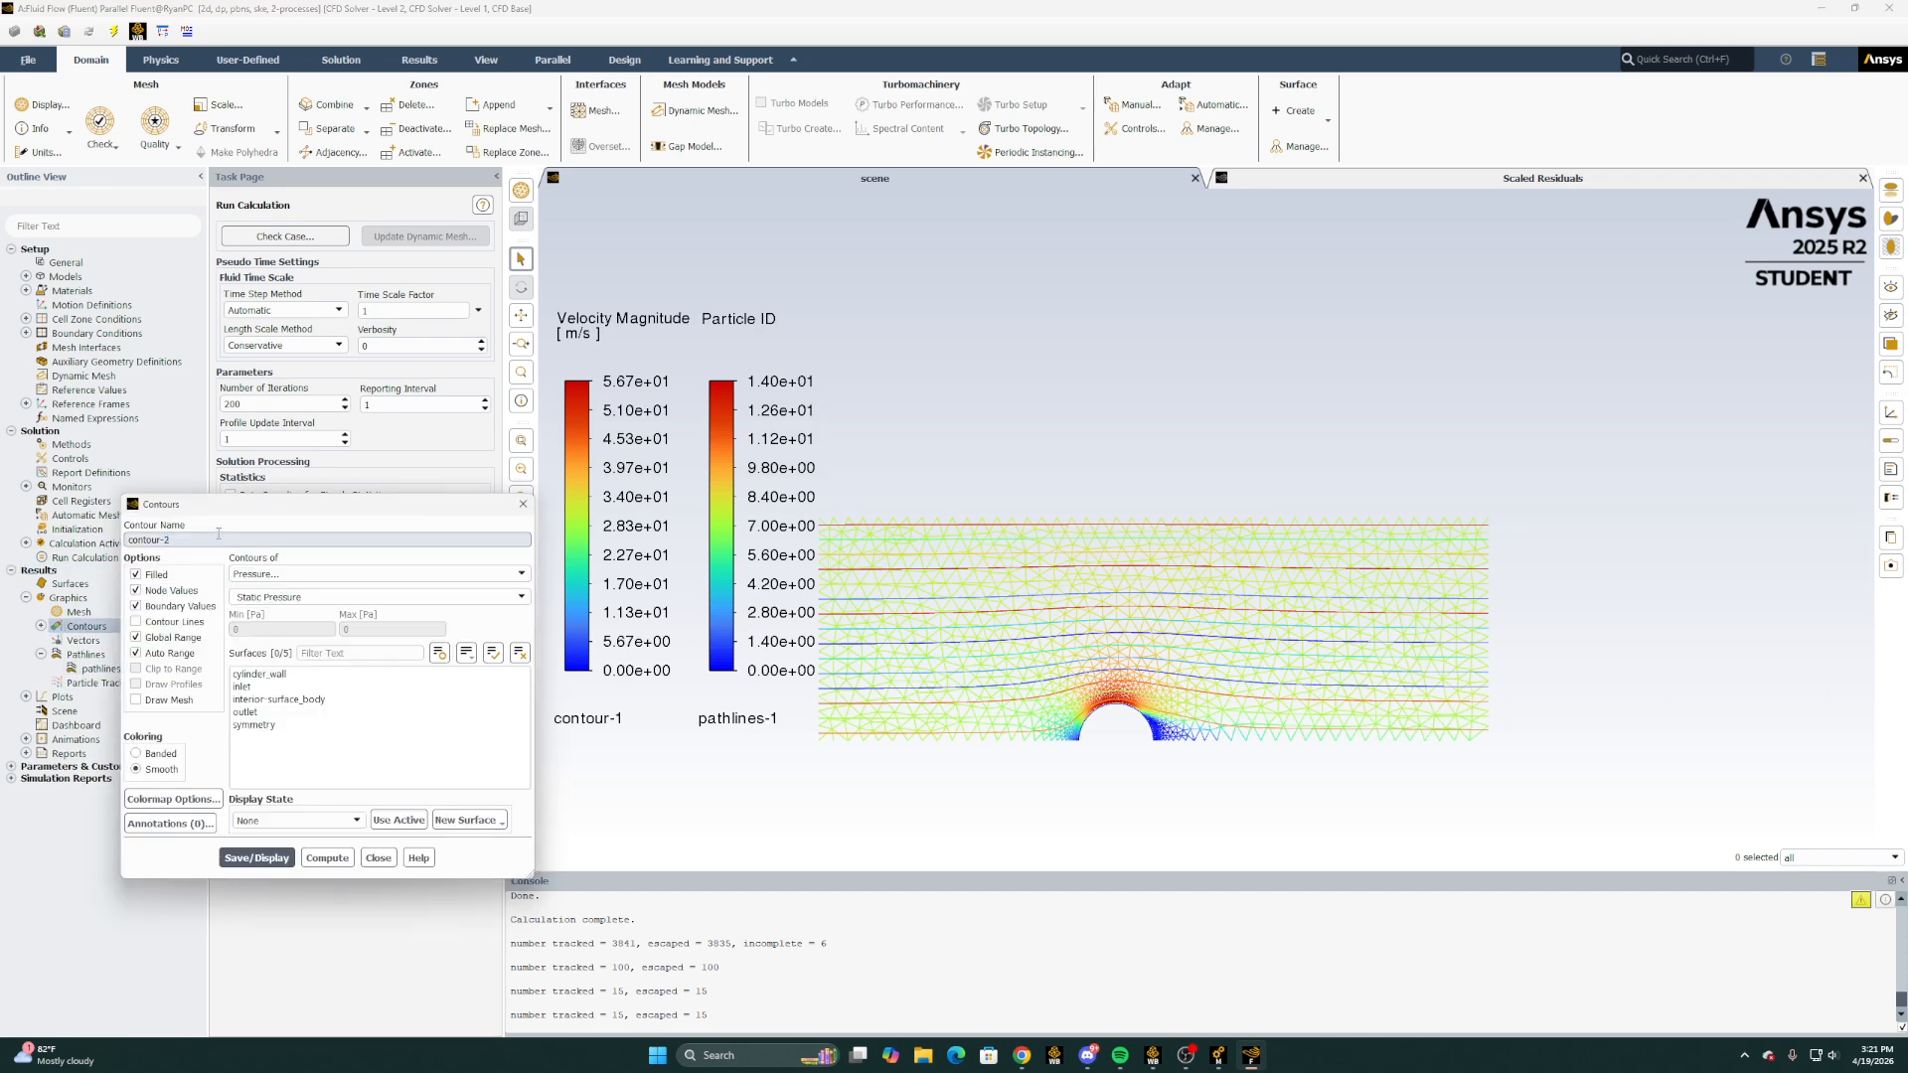
{"action": "triple_click", "coordinate": [218, 534]}
{"action": "type", "text": "static"}
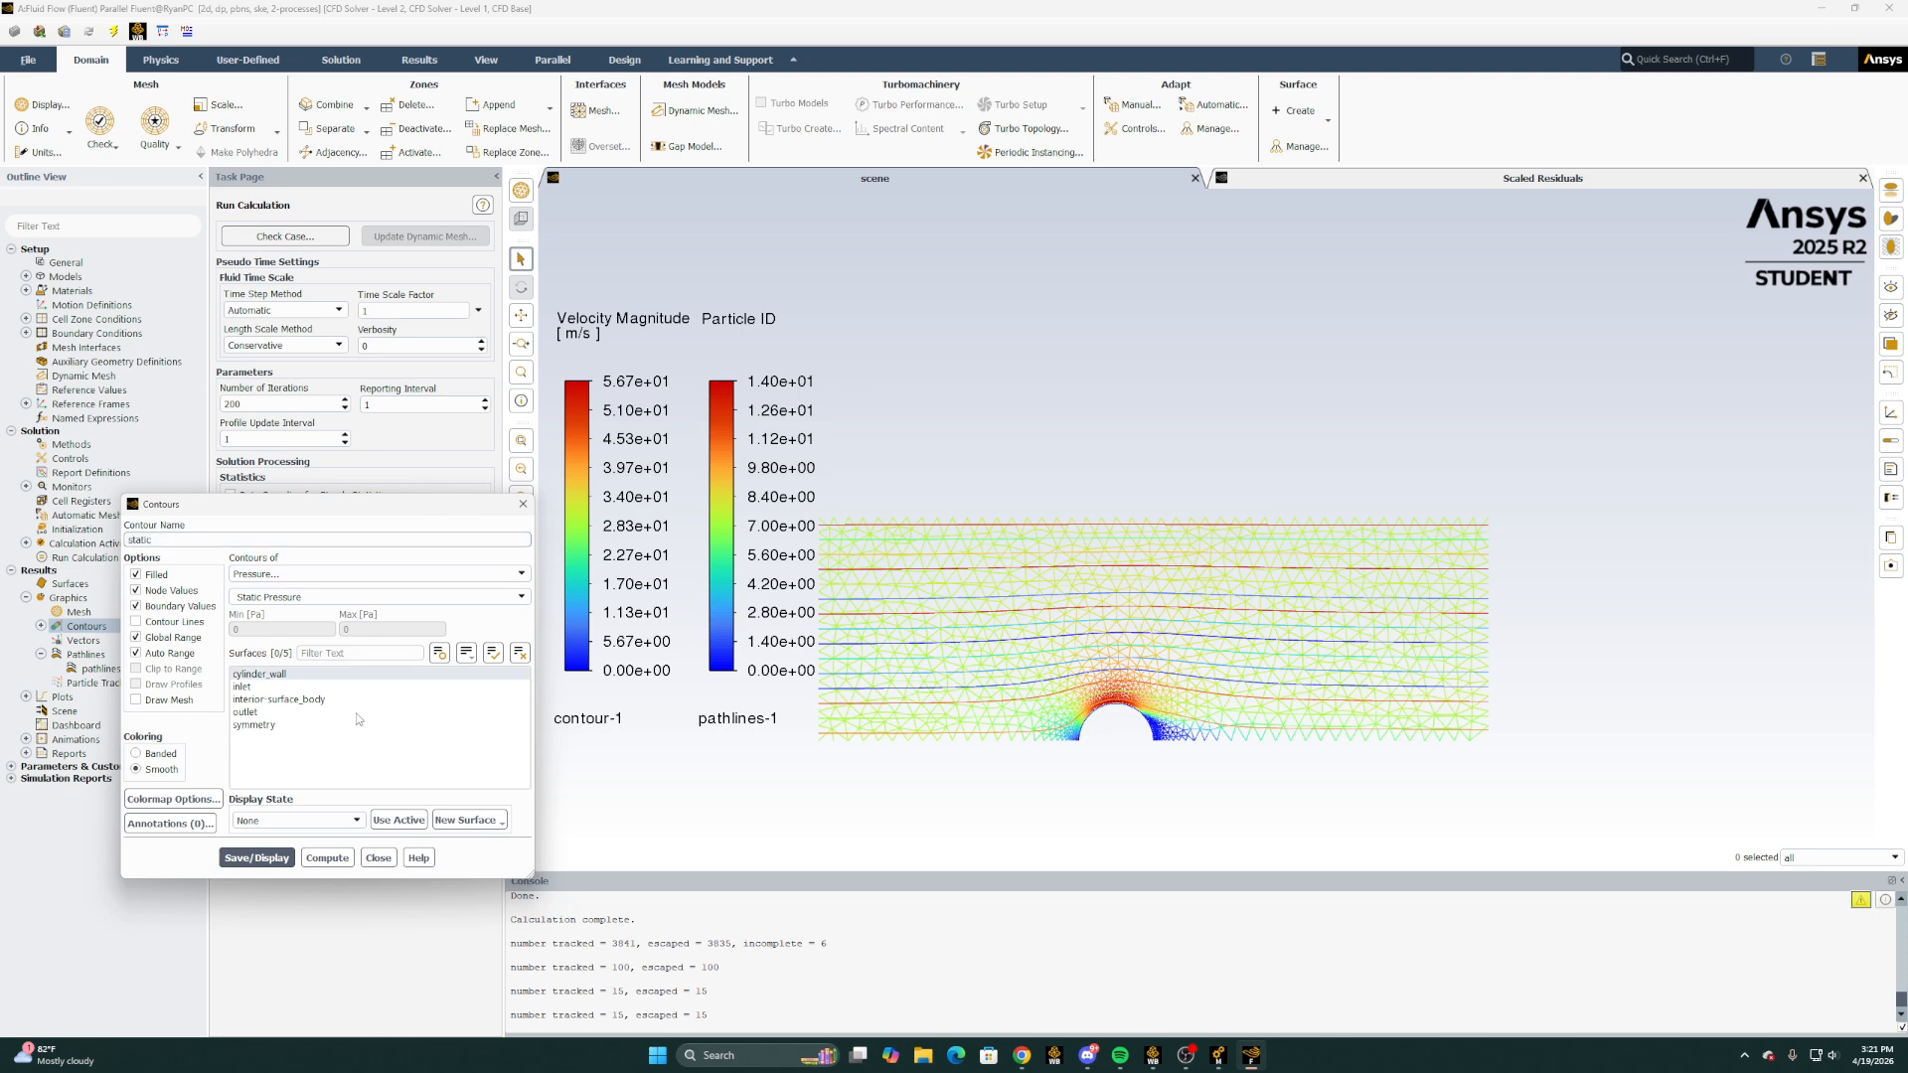
{"action": "left_click", "coordinate": [266, 699]}
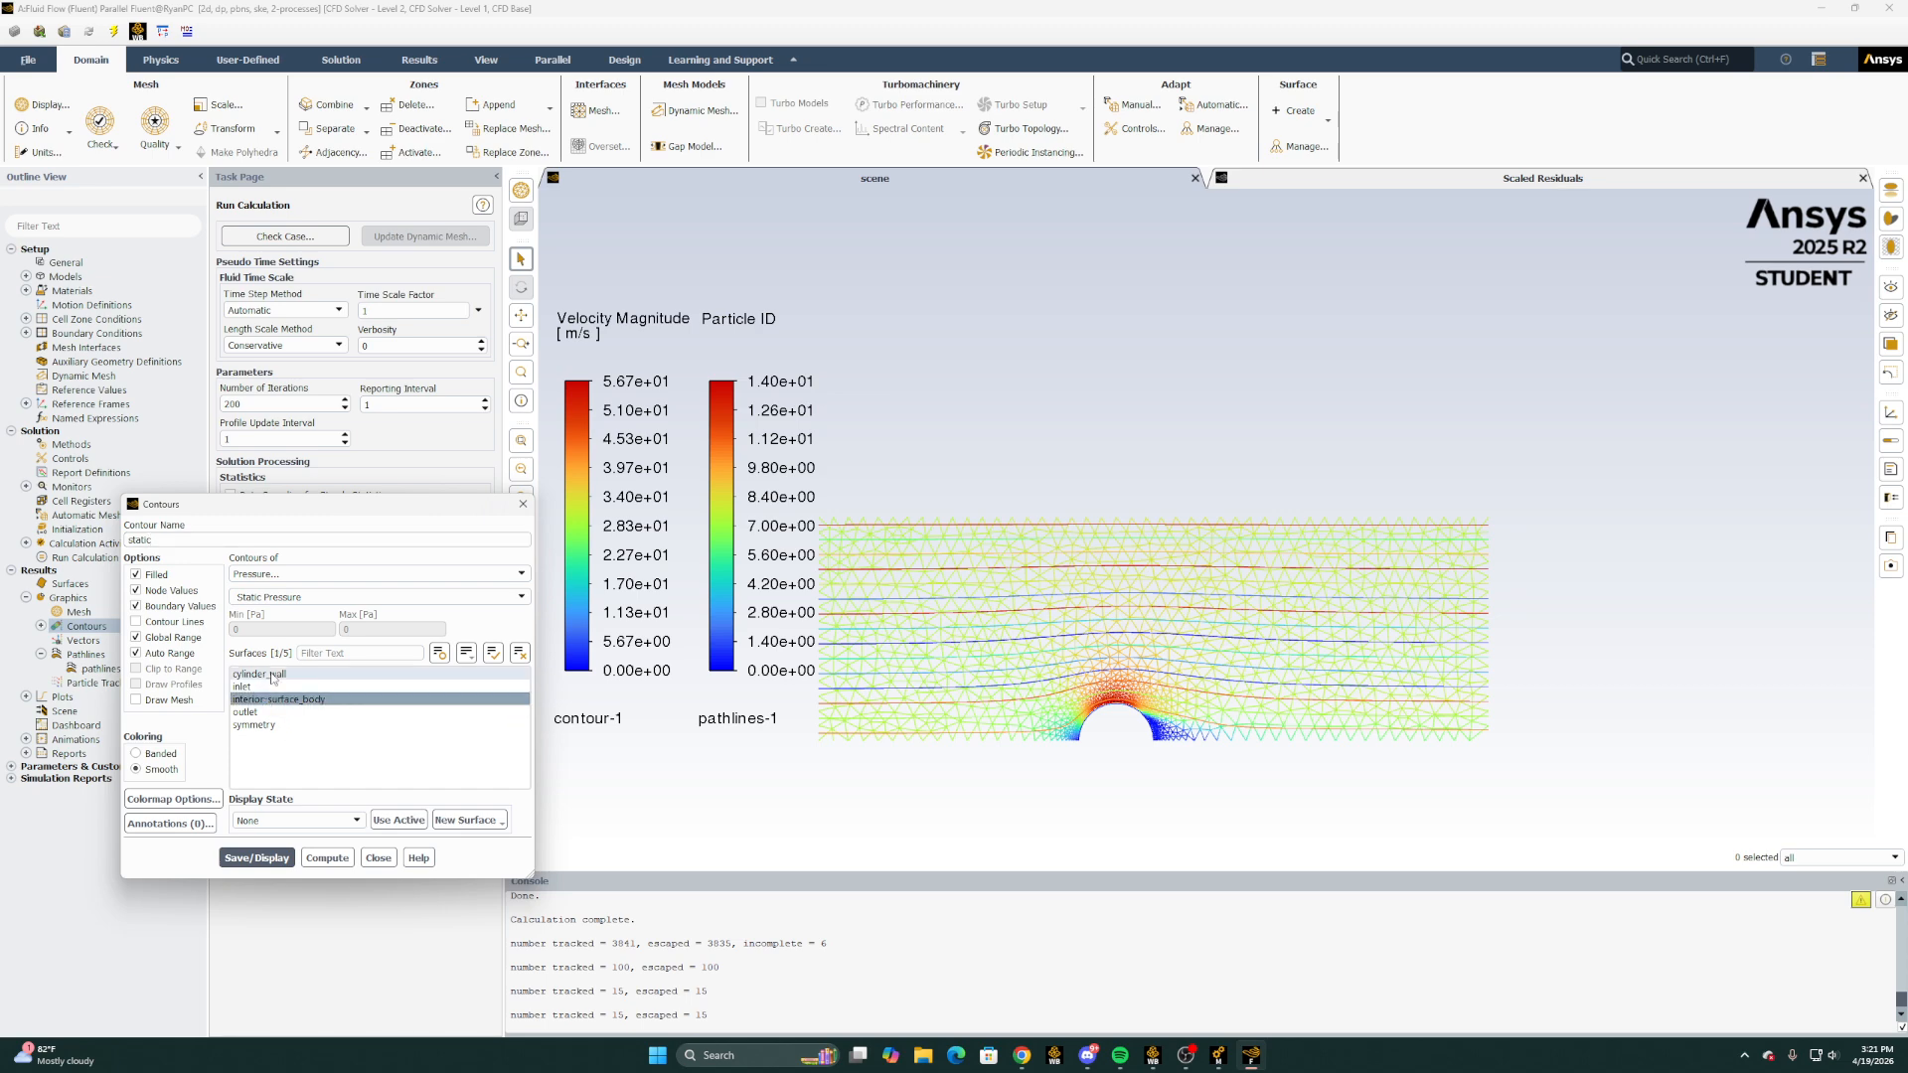
{"action": "left_click", "coordinate": [260, 673]}
{"action": "left_click", "coordinate": [256, 857]}
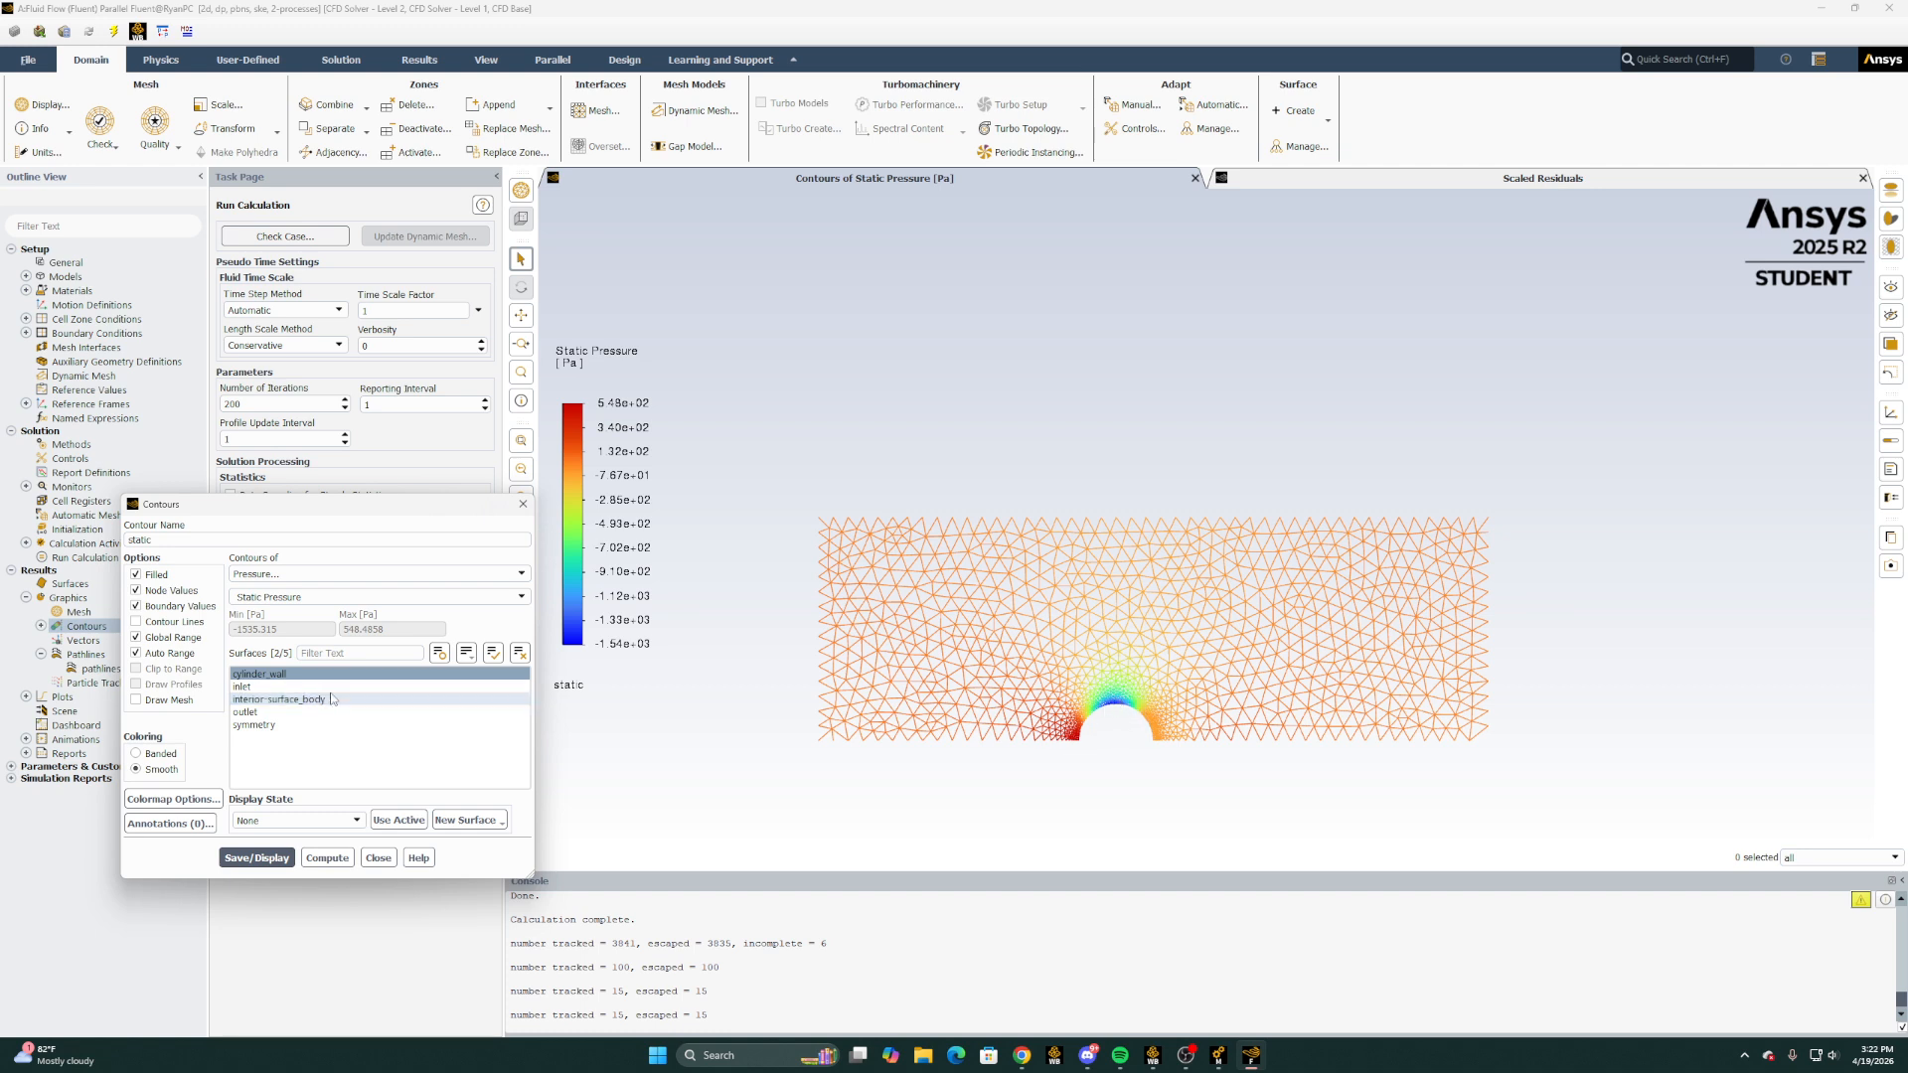
Switch the static contour's variable to Dynamic Pressure and display it, and do the same with Total Pressure
{"action": "left_click", "coordinate": [517, 600]}
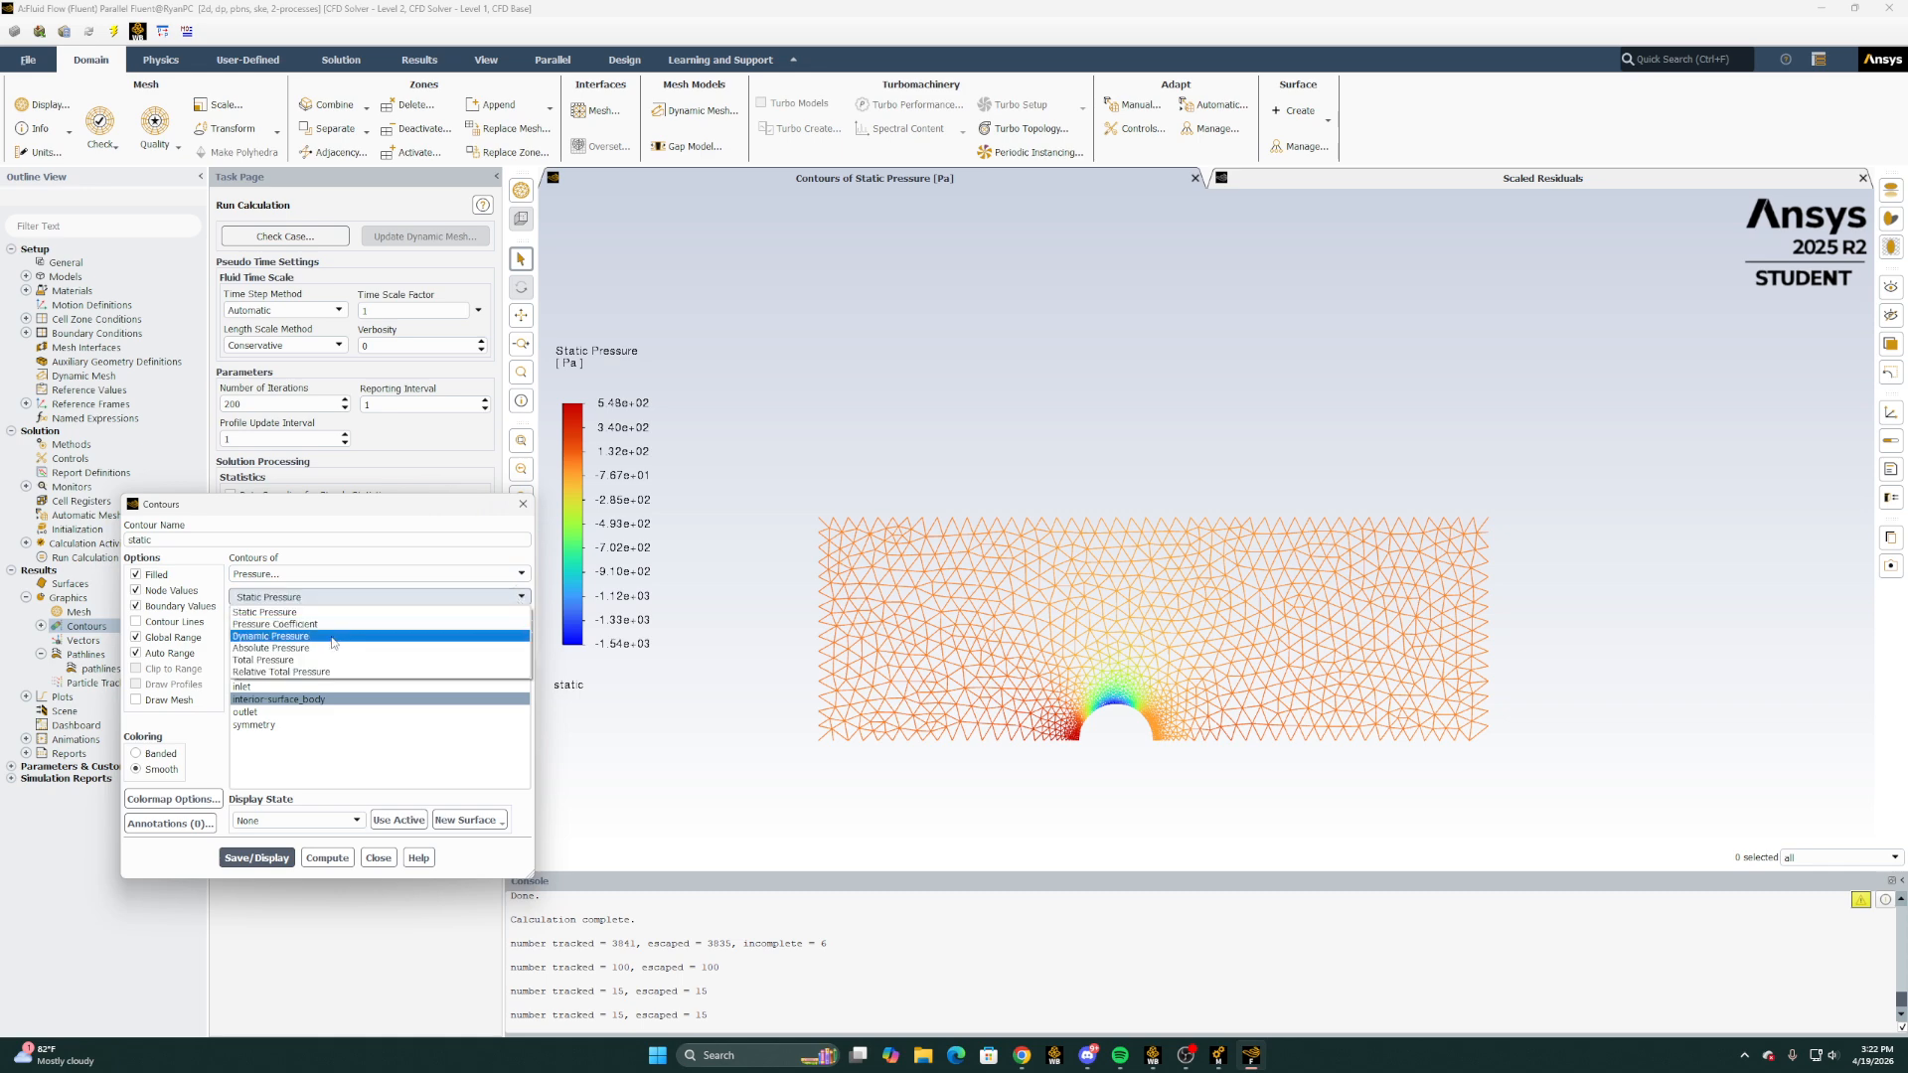
{"action": "left_click", "coordinate": [270, 636]}
{"action": "left_click", "coordinate": [257, 841]}
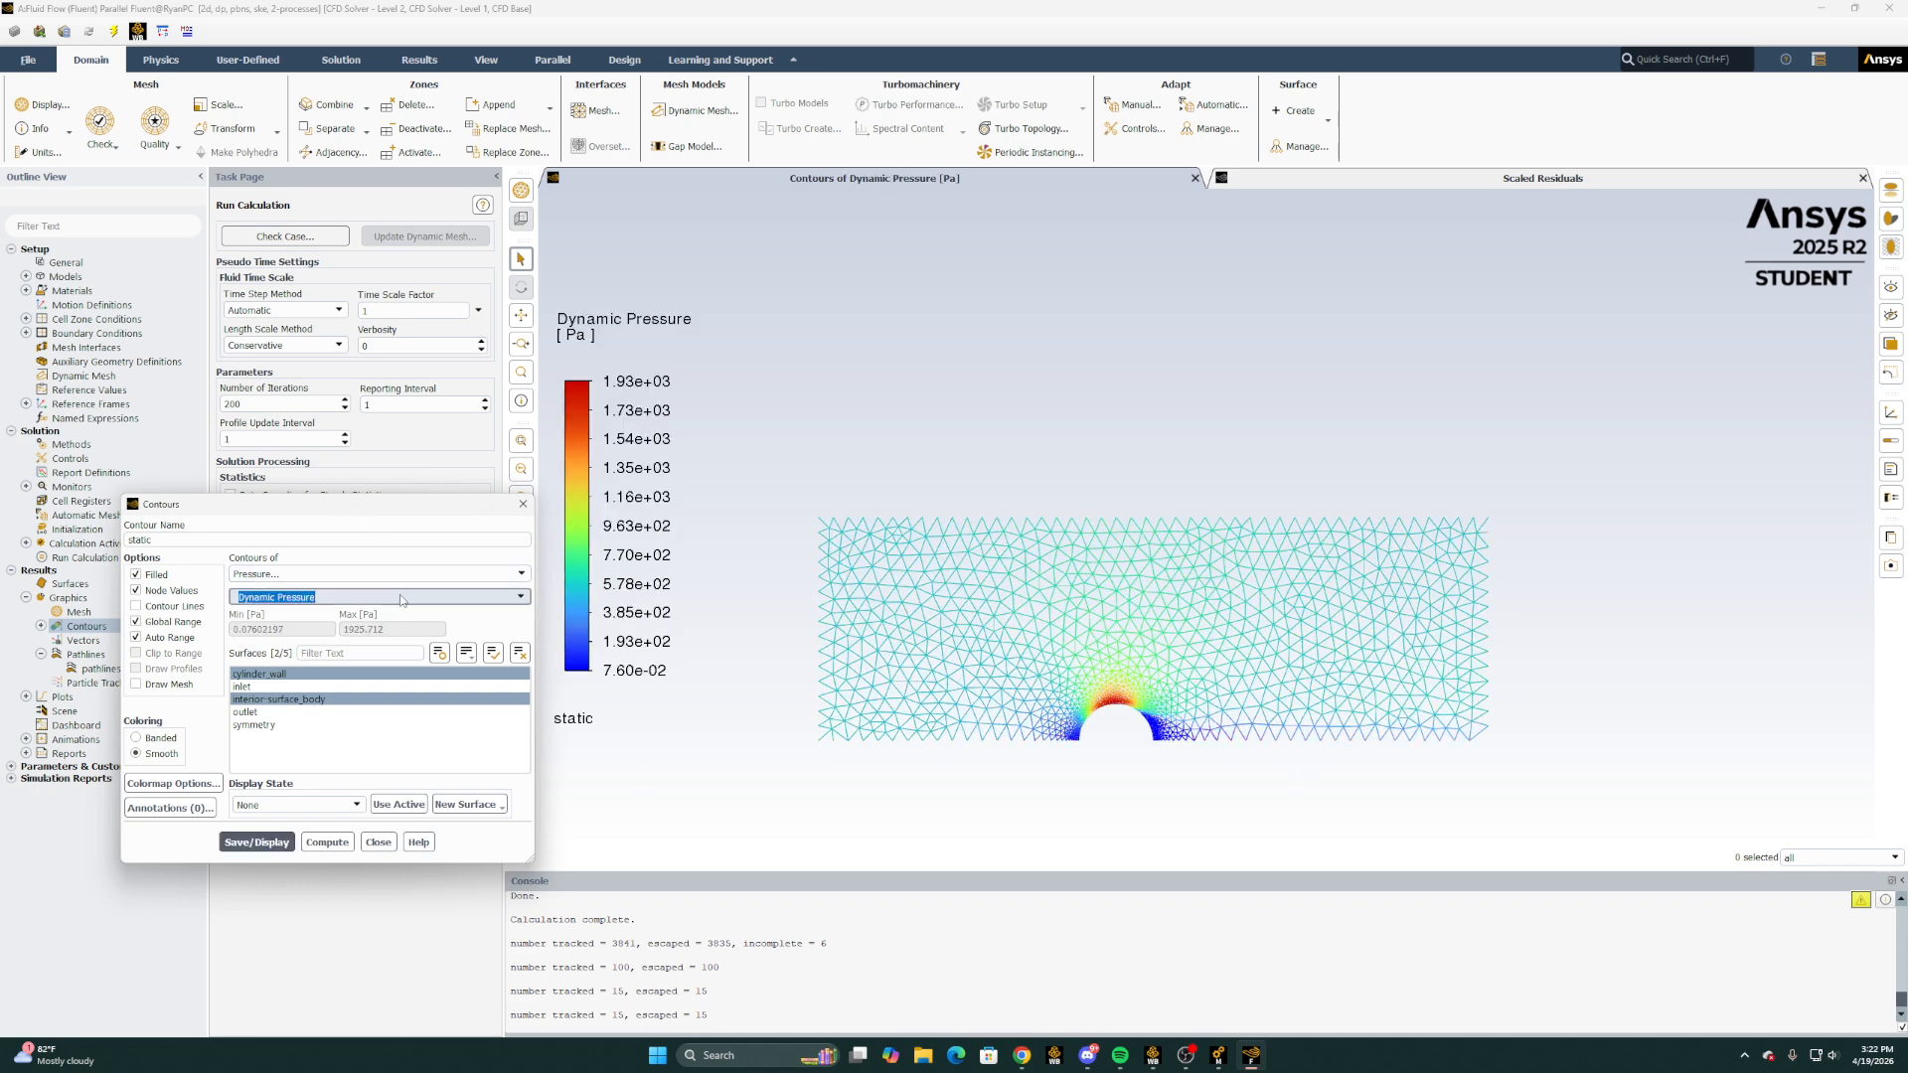
{"action": "left_click", "coordinate": [524, 596]}
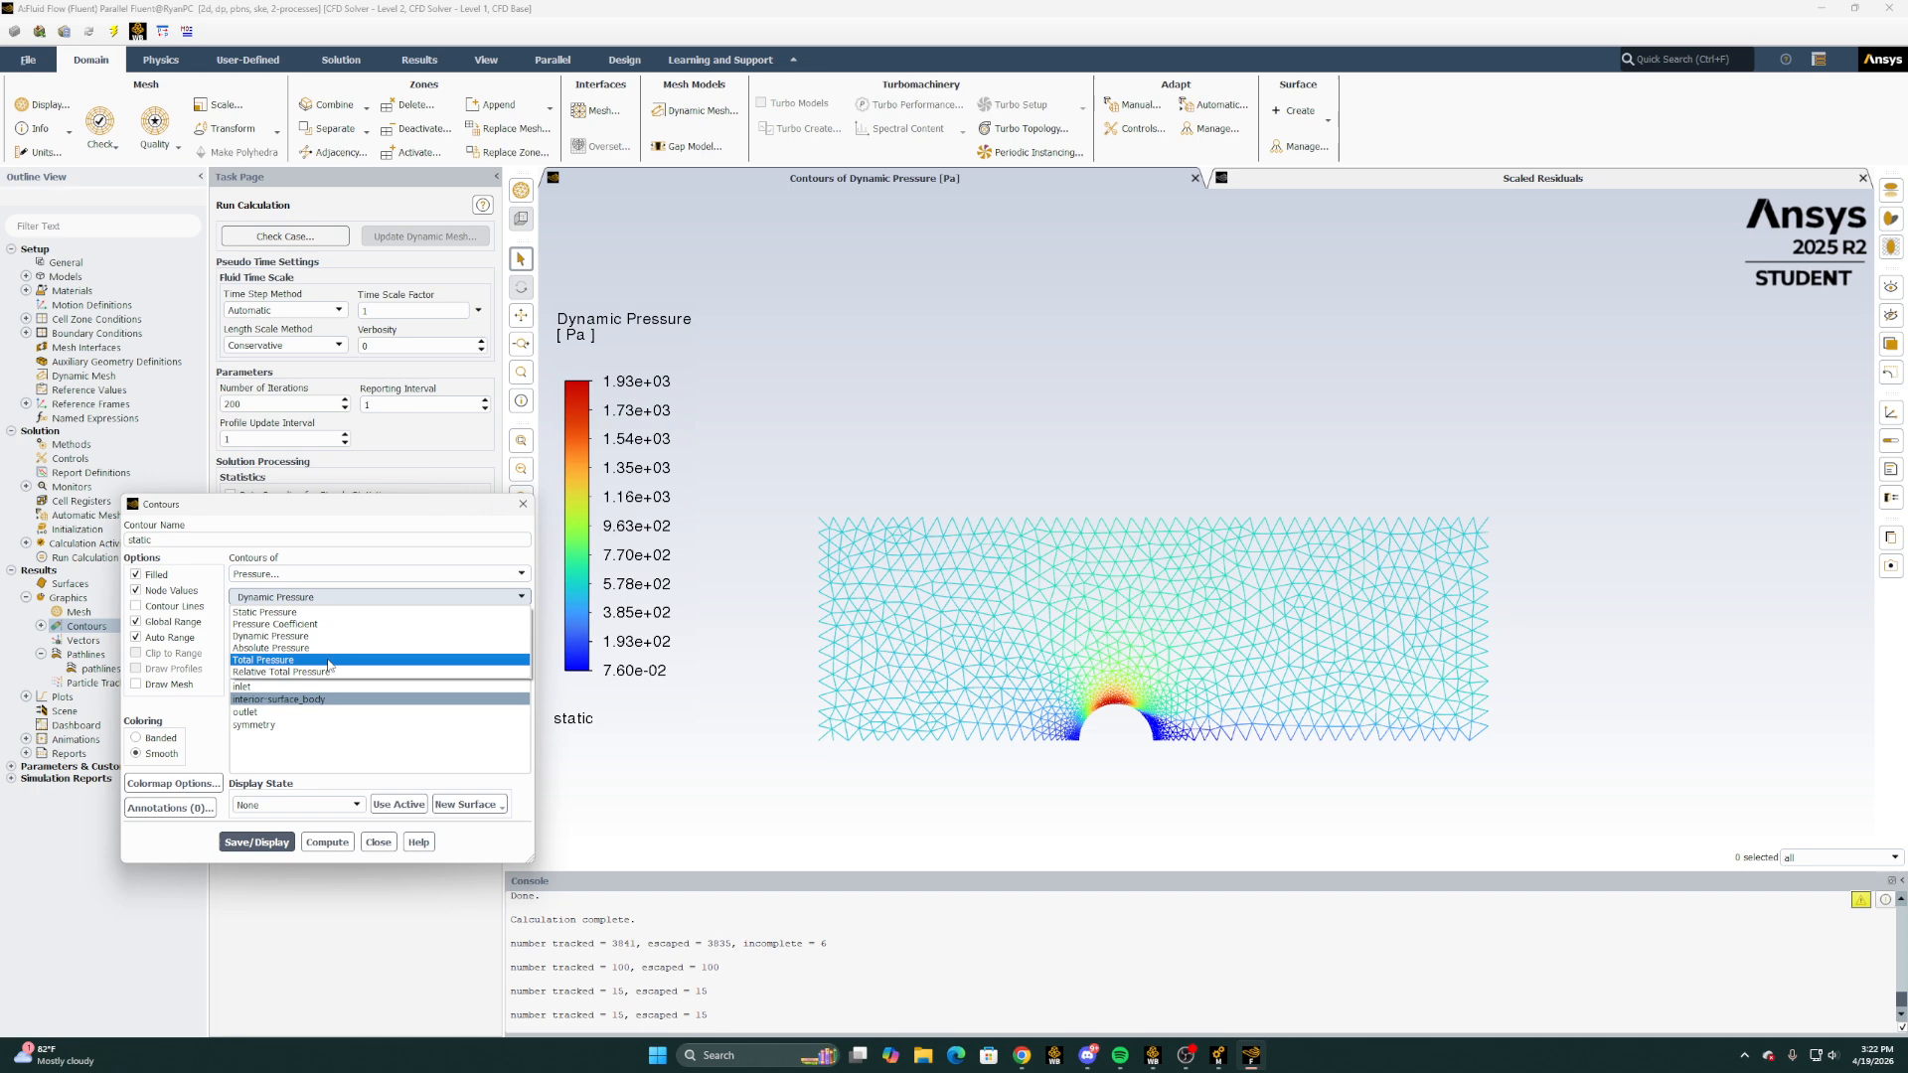
{"action": "left_click", "coordinate": [263, 660]}
{"action": "left_click", "coordinate": [254, 853]}
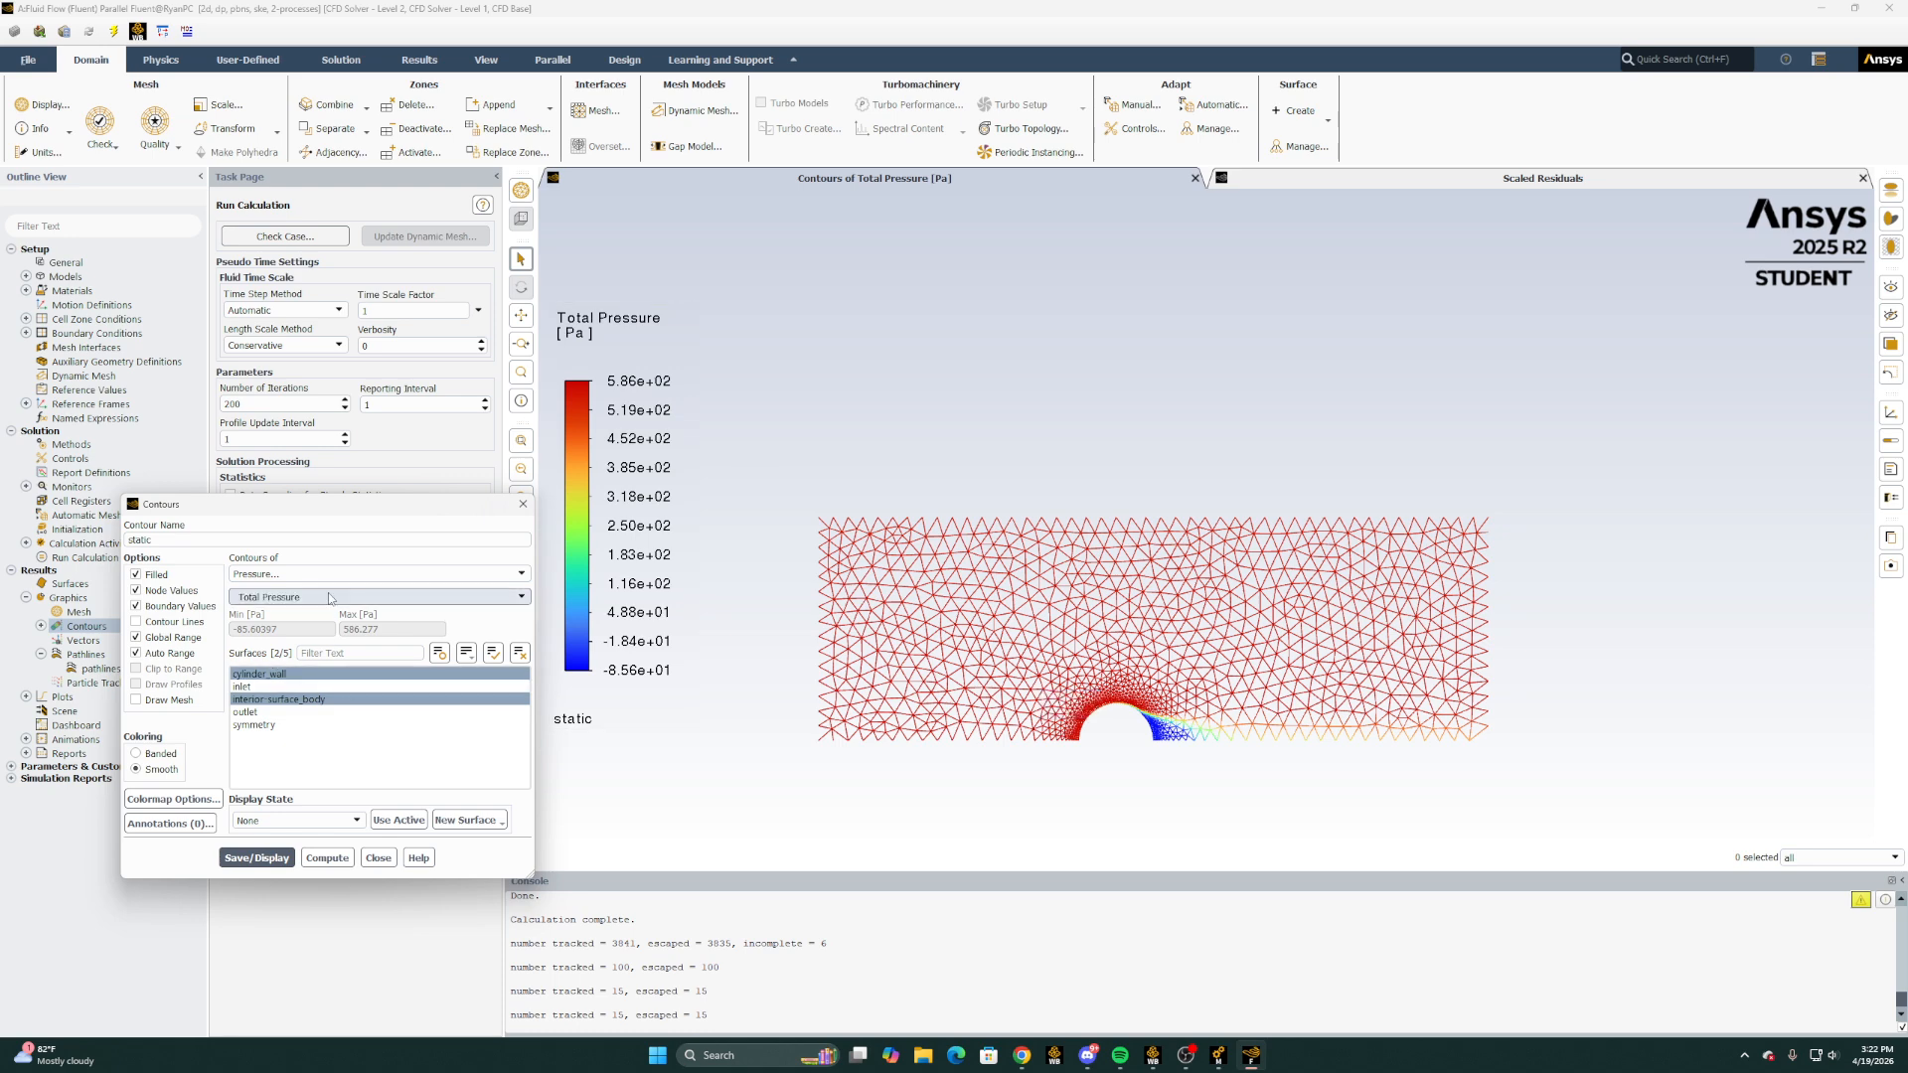
Set the static contour's variable back to Dynamic Pressure, save and display it, and close the contour settings
{"action": "left_click", "coordinate": [497, 595]}
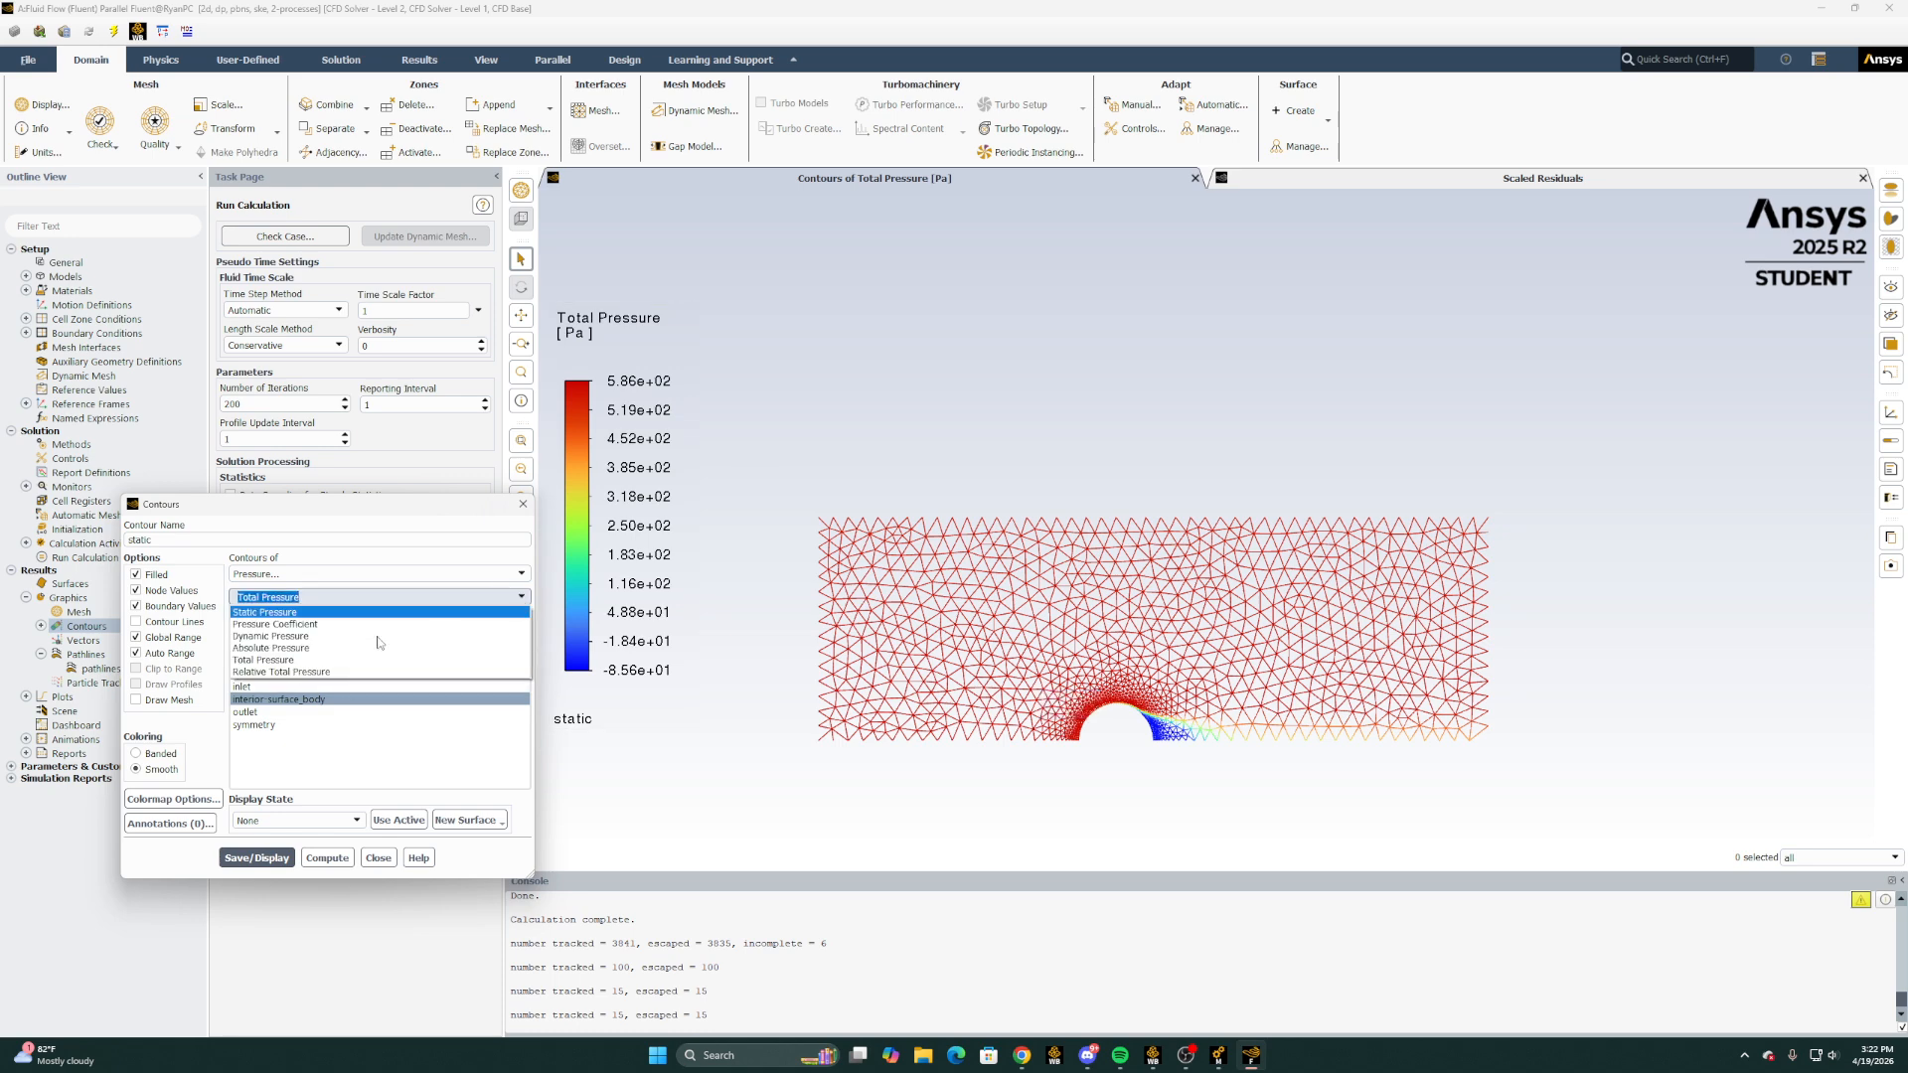
{"action": "left_click", "coordinate": [298, 617]}
{"action": "left_click", "coordinate": [257, 842]}
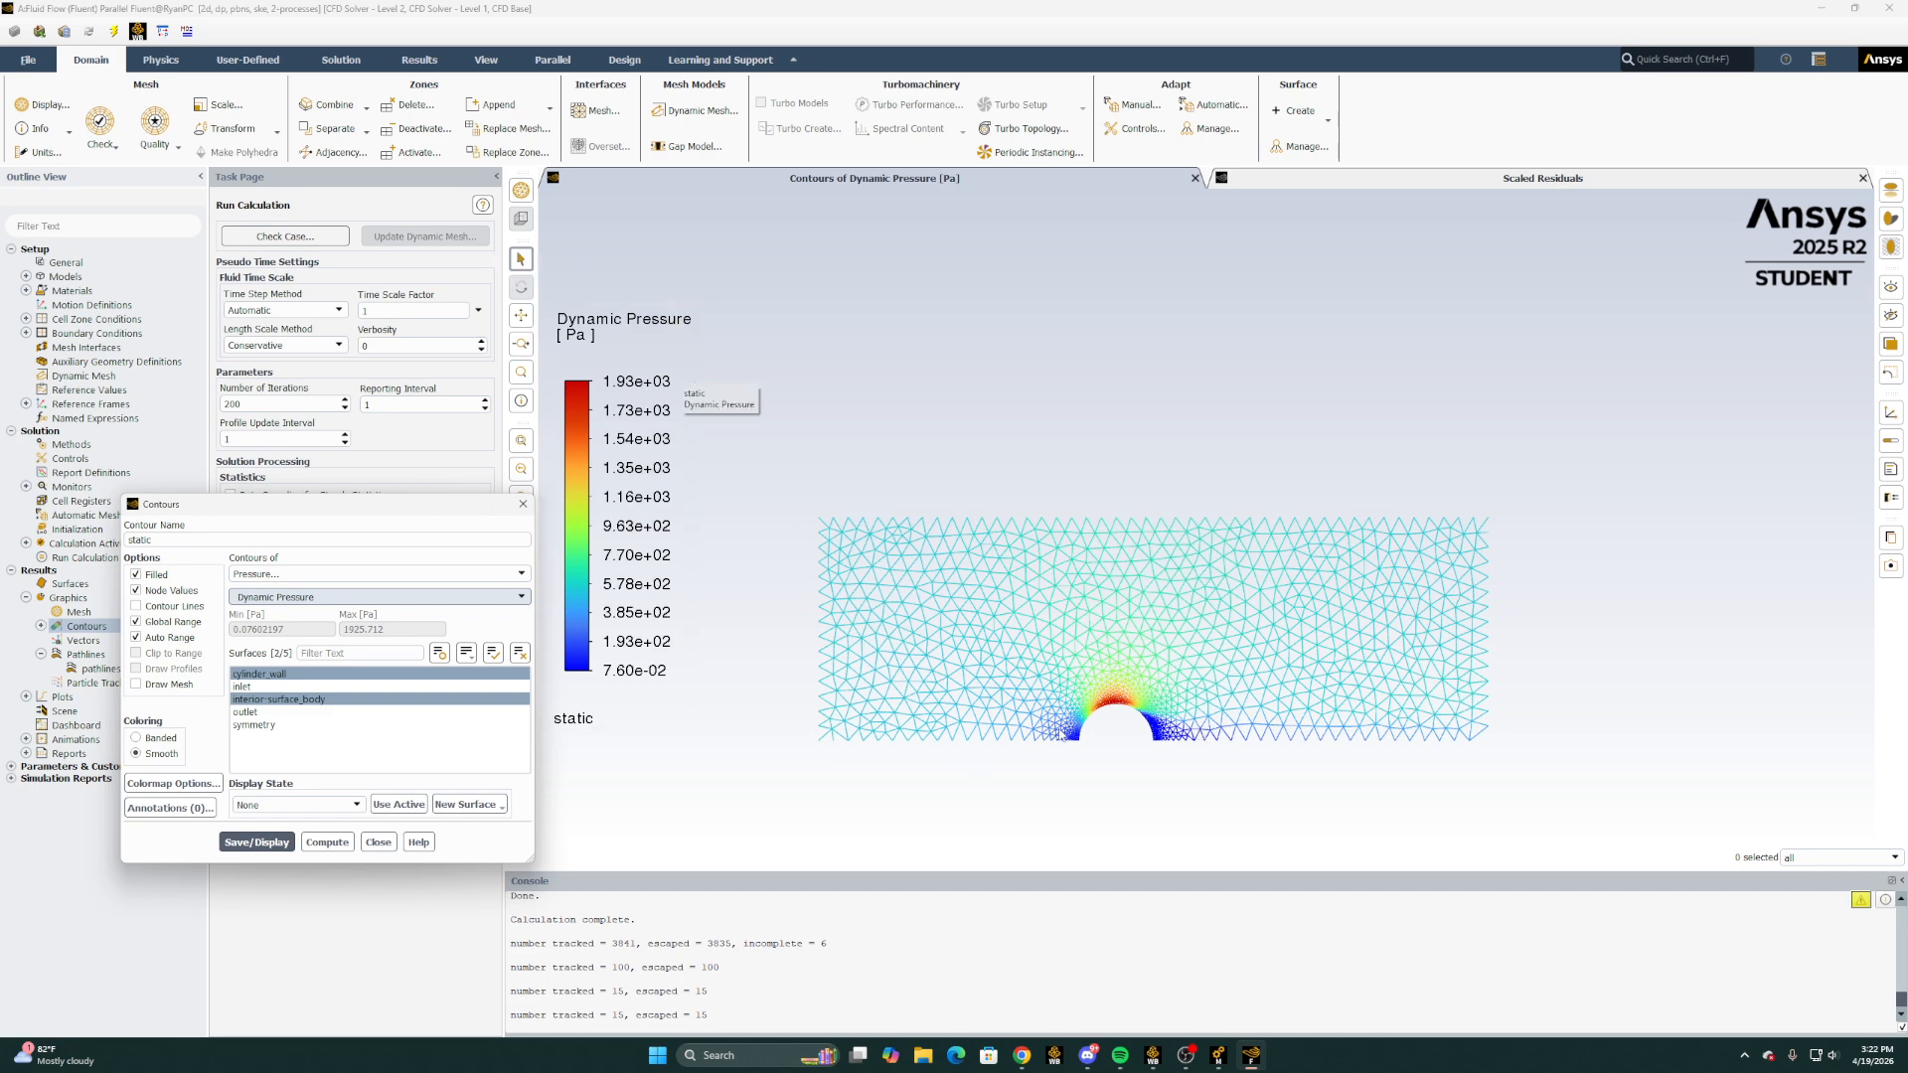
{"action": "left_click", "coordinate": [389, 842]}
Switch to Chrome to check the Part 2 plot and coefficient requirements in the assignment, and return to Fluent
{"action": "left_click", "coordinate": [1021, 1055]}
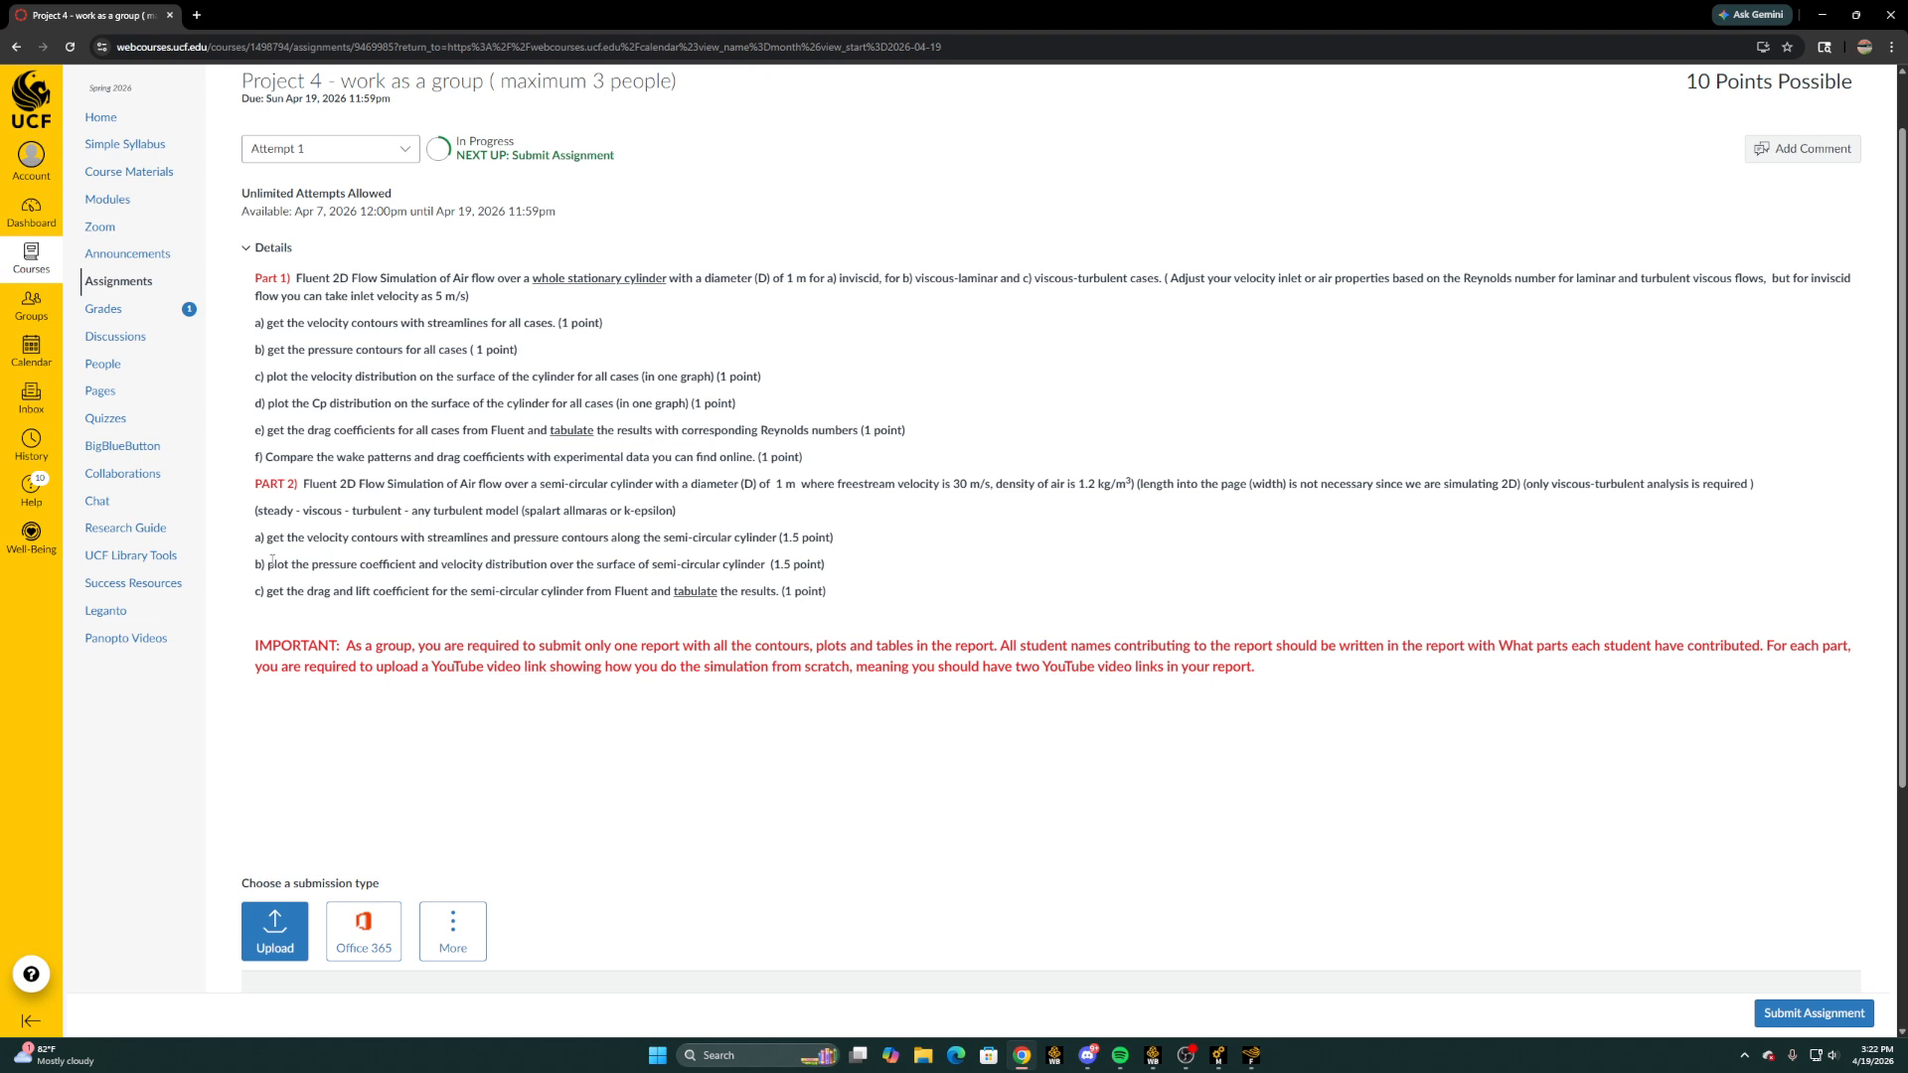
{"action": "left_click_drag", "start_coordinate": [272, 564], "coordinate": [623, 588]}
{"action": "left_click", "coordinate": [623, 588]}
{"action": "mouse_move", "coordinate": [1242, 1057]}
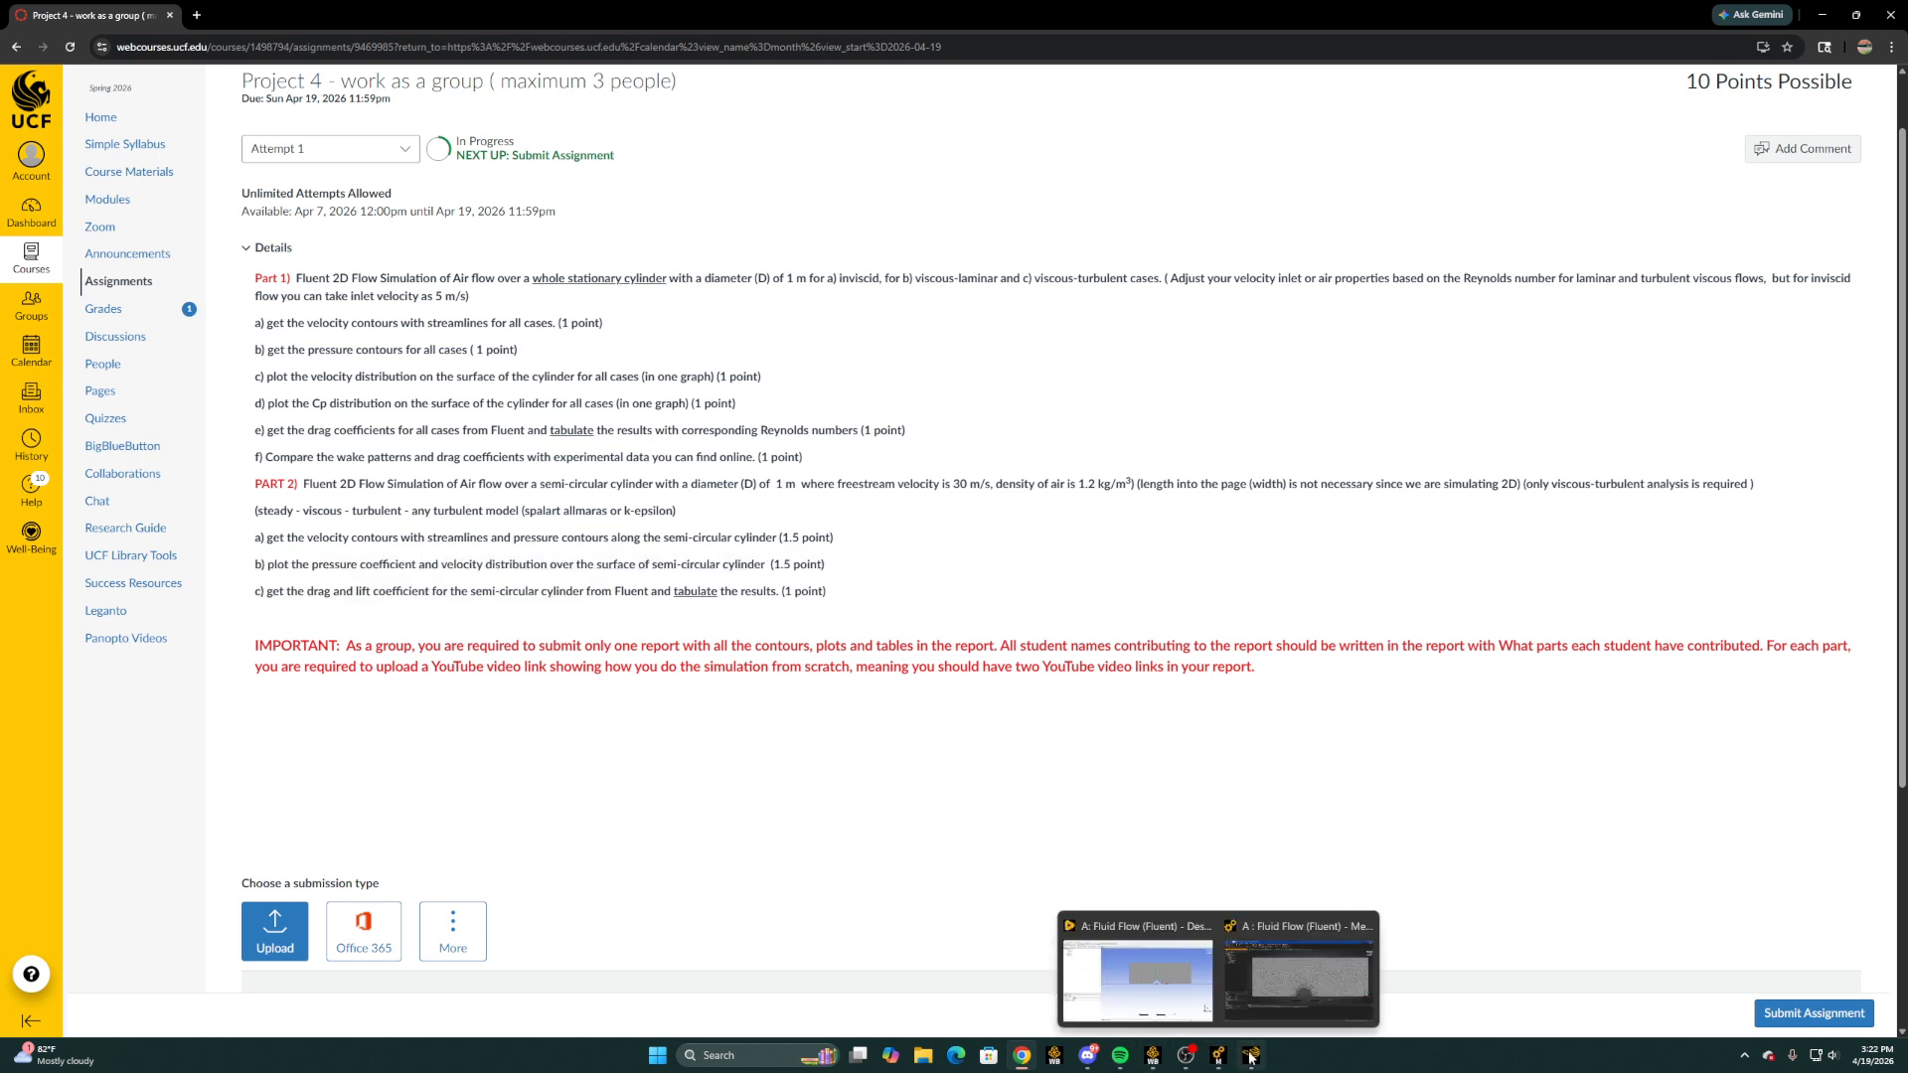
{"action": "left_click", "coordinate": [1249, 1055]}
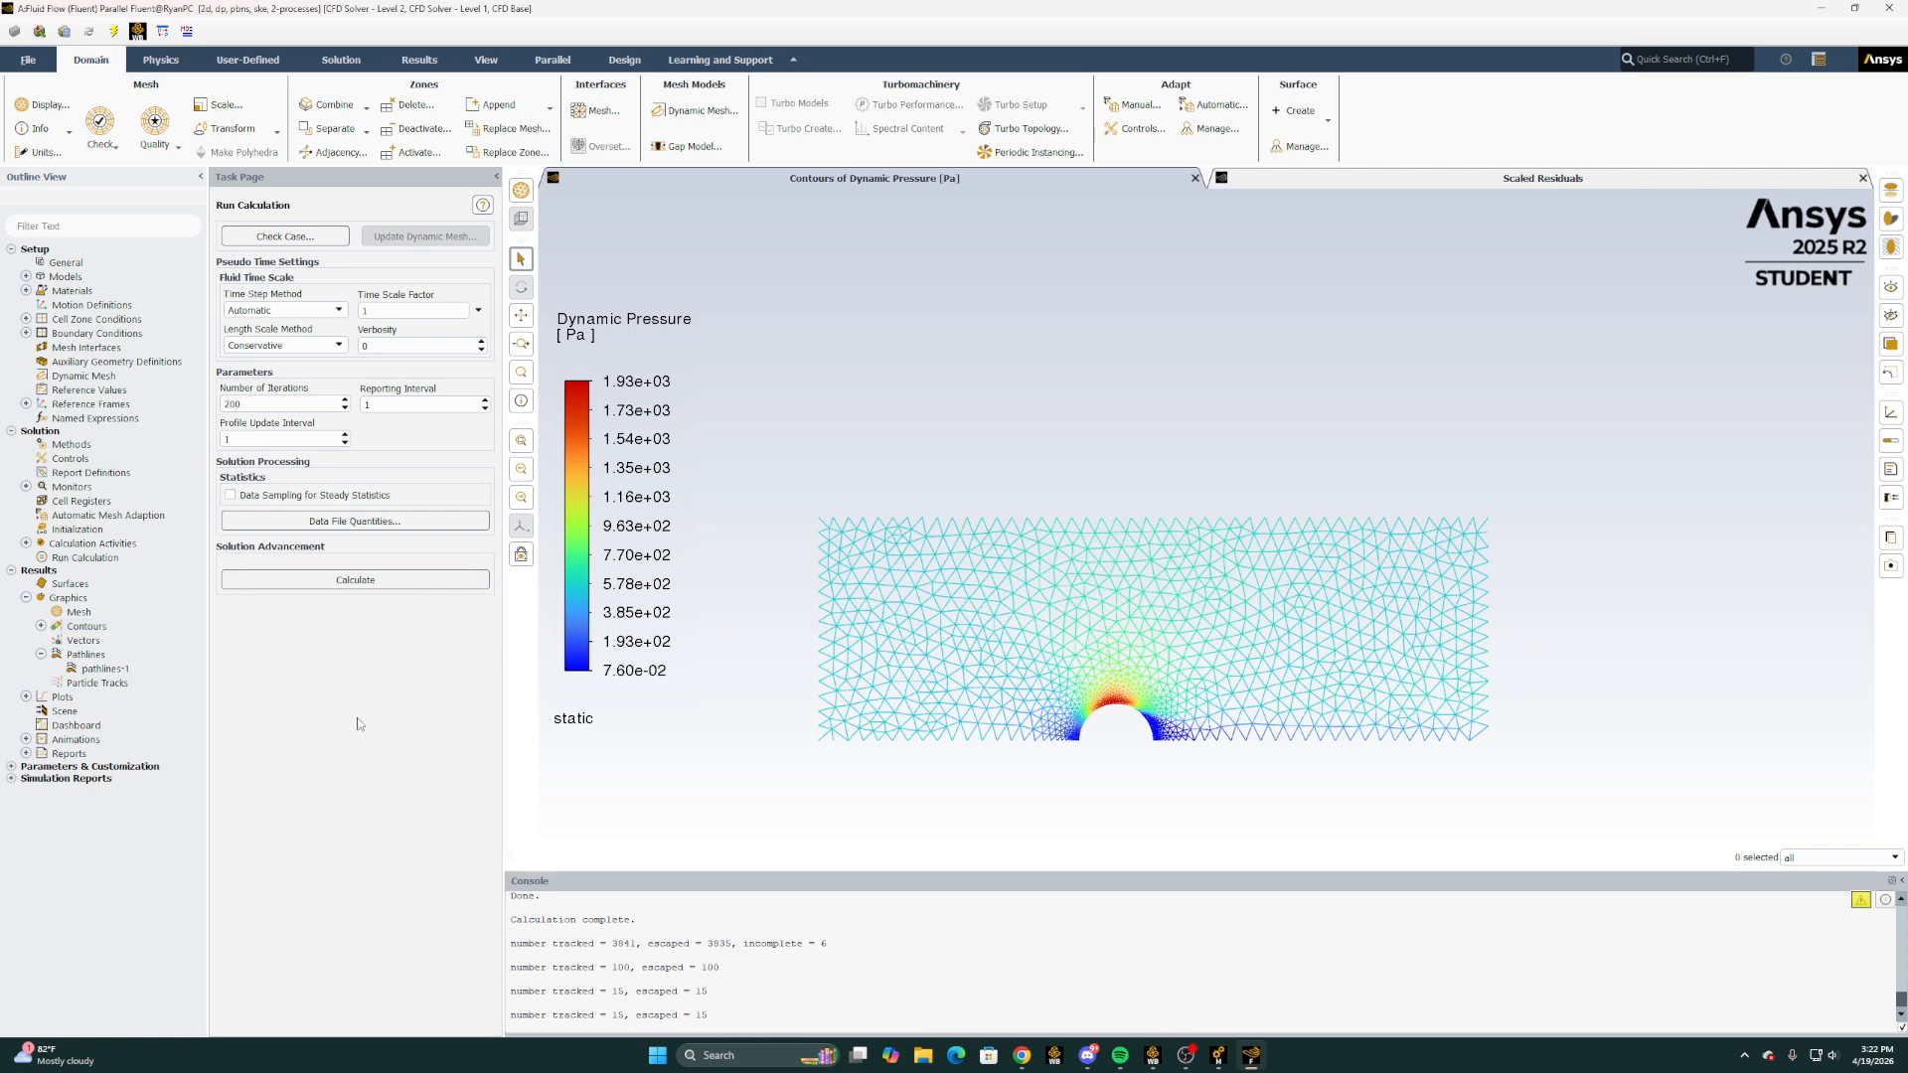
Create an XY plot of Pressure Coefficient along cylinder_wall against the X direction and plot it
{"action": "left_click", "coordinate": [24, 698]}
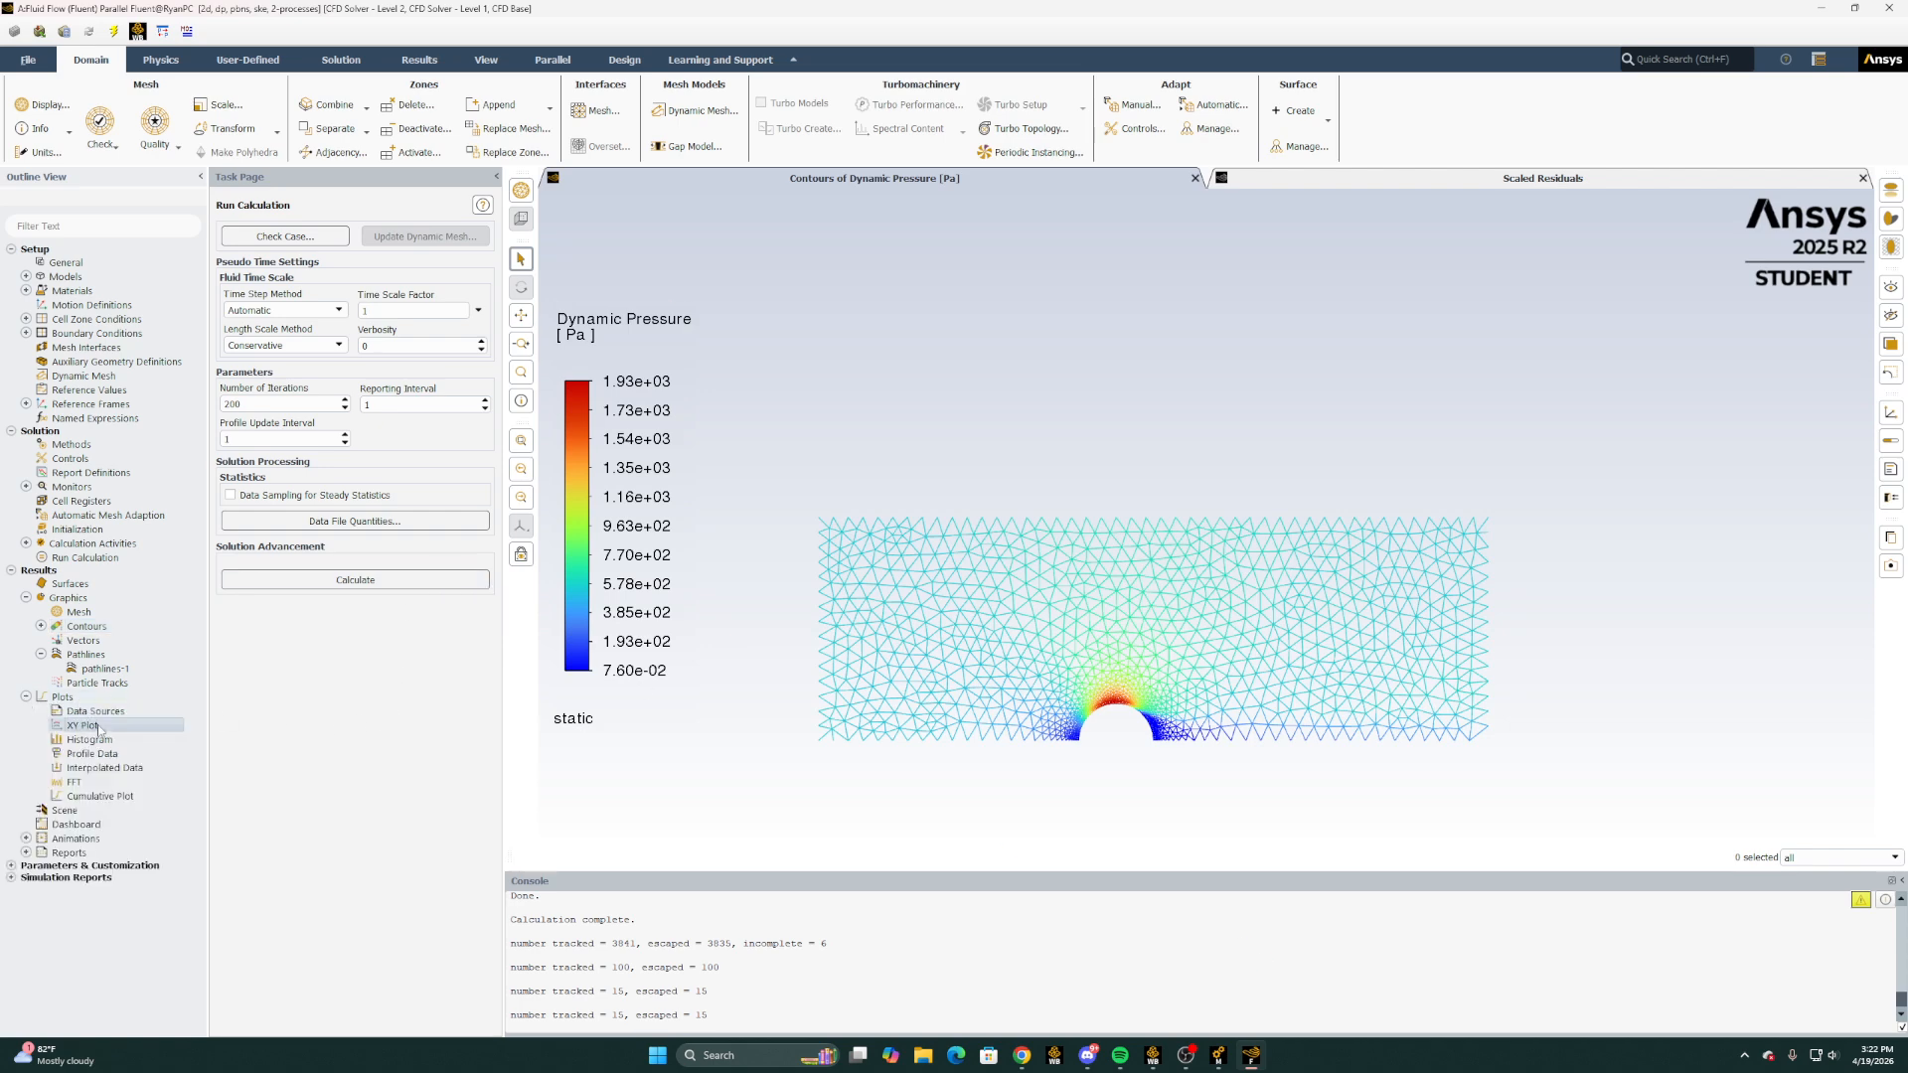
{"action": "double_click", "coordinate": [98, 727]}
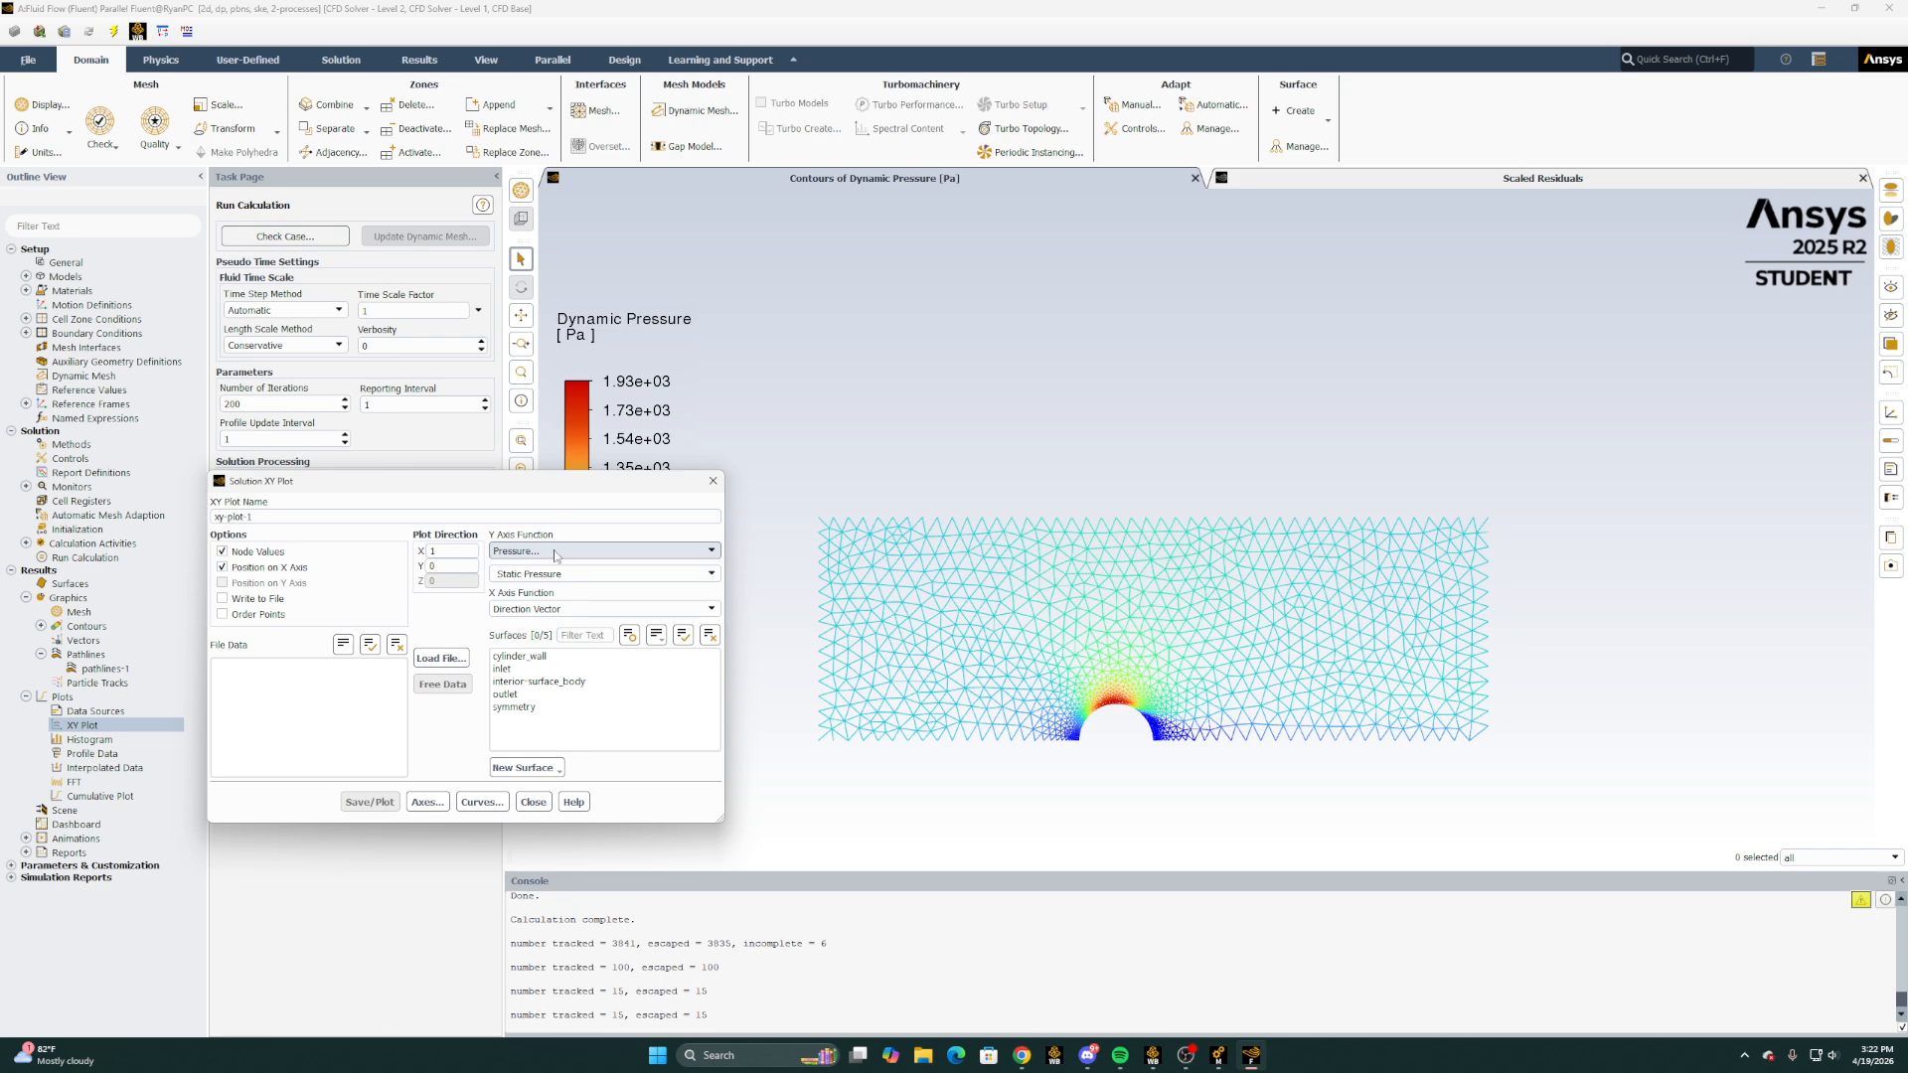
{"action": "left_click", "coordinate": [555, 552]}
{"action": "left_click", "coordinate": [543, 561]}
{"action": "left_click", "coordinate": [596, 575]}
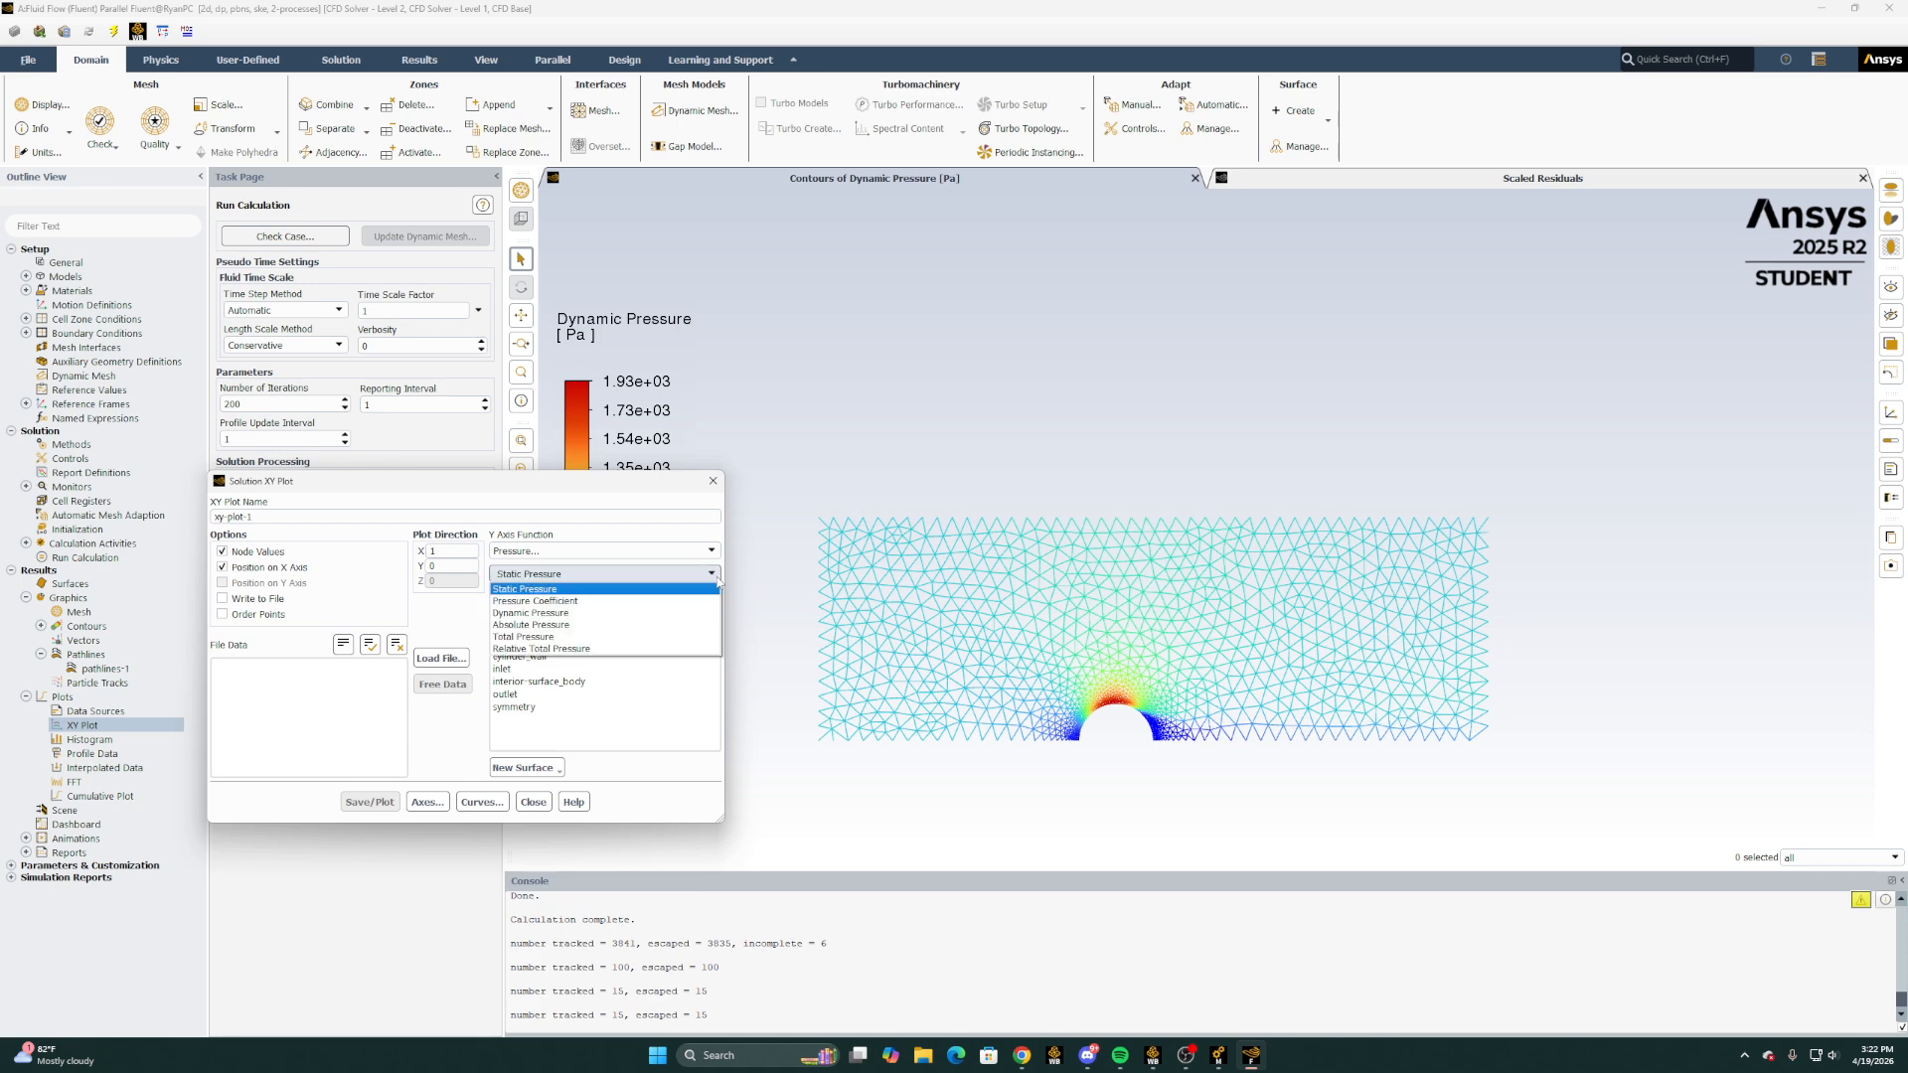
{"action": "left_click", "coordinate": [595, 602]}
{"action": "left_click", "coordinate": [517, 656]}
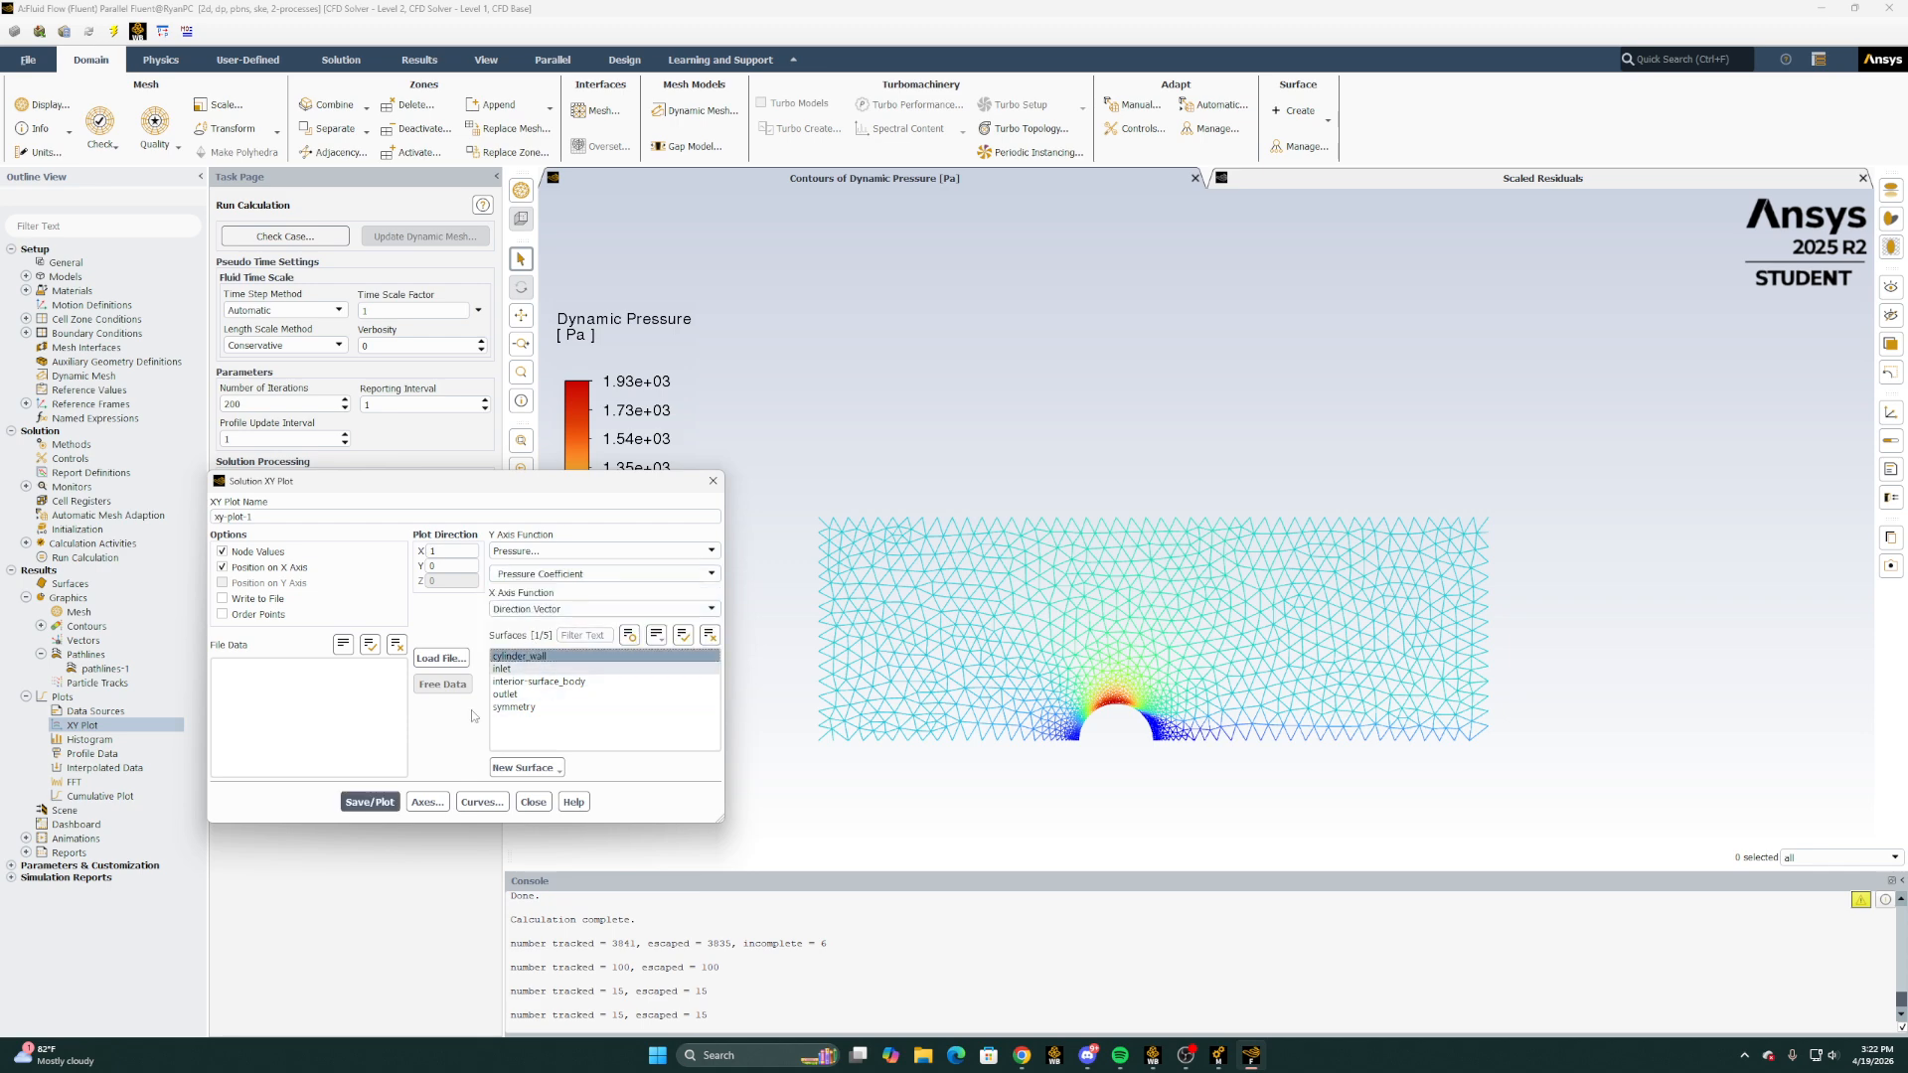
{"action": "left_click", "coordinate": [378, 801]}
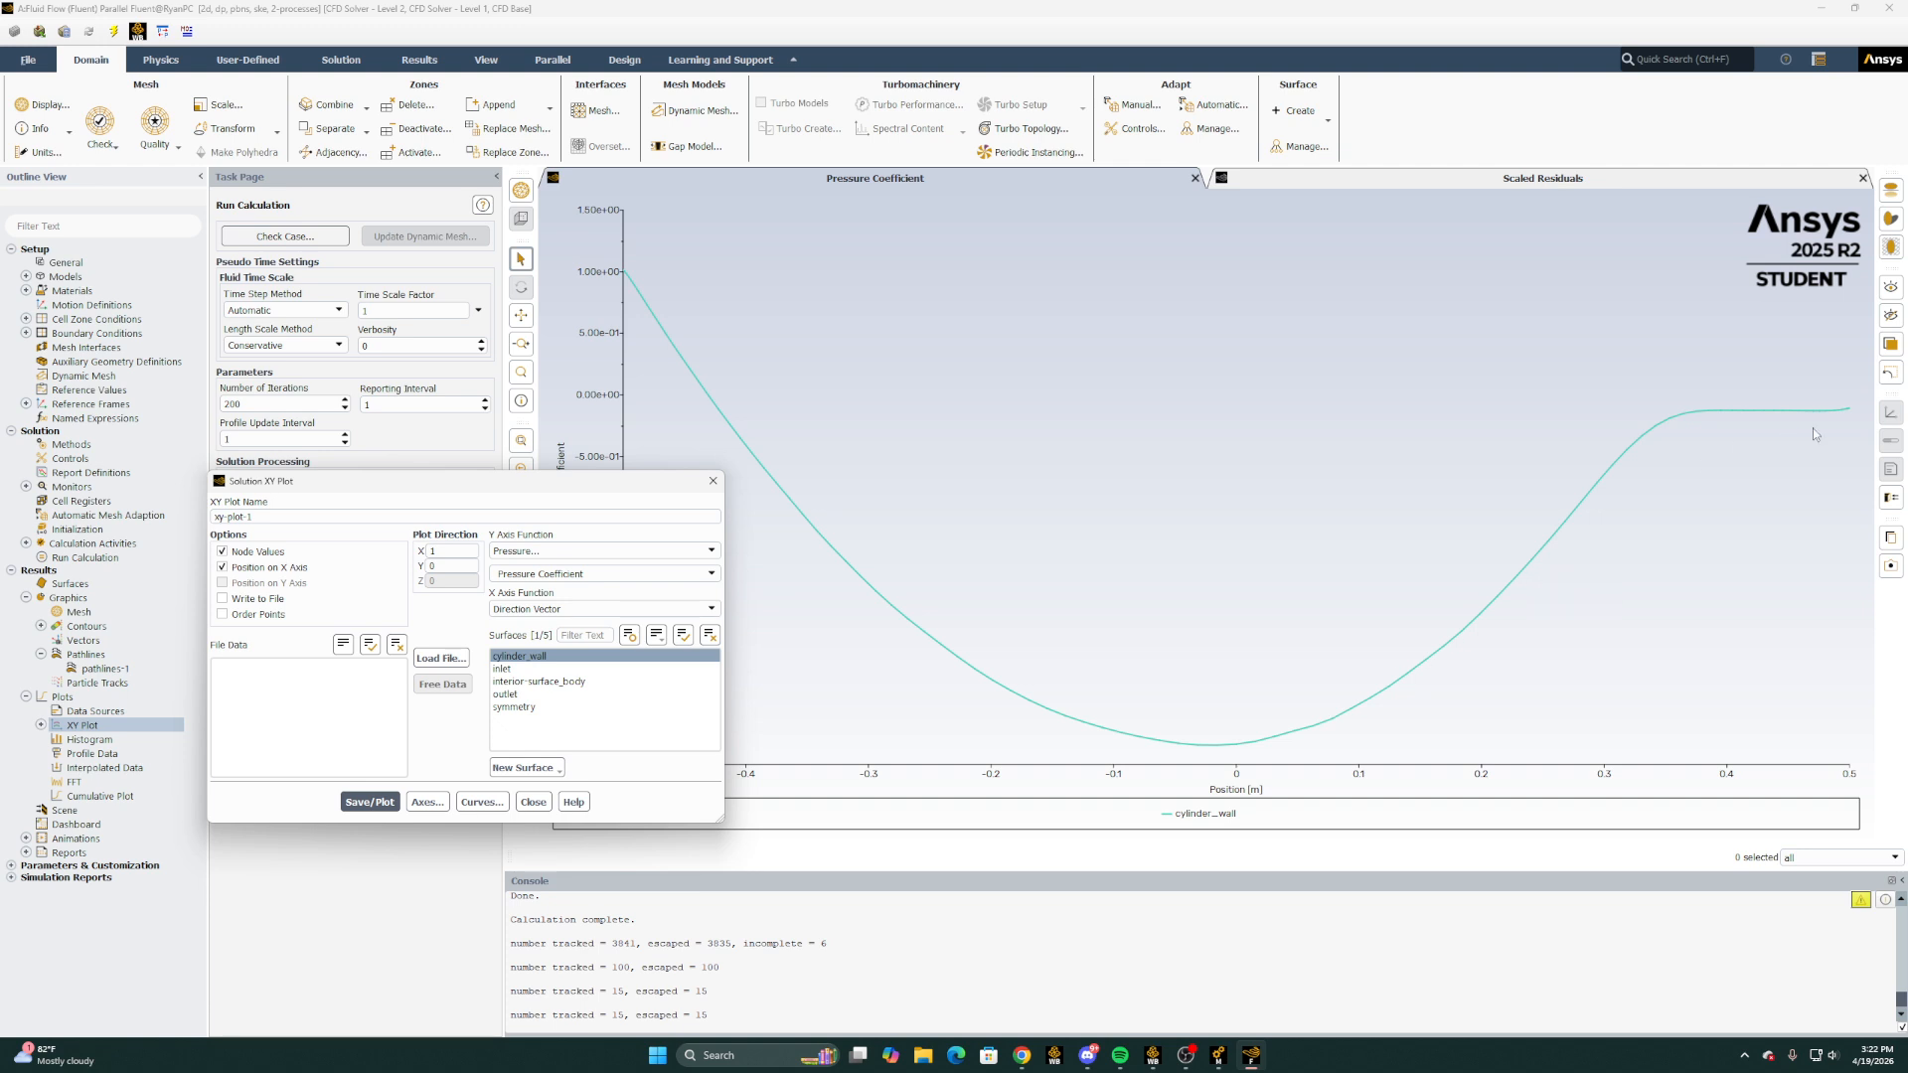
Change the XY plot's Y axis function to Velocity Magnitude on cylinder_wall, plot it and uncover the graph
{"action": "left_click", "coordinate": [571, 553]}
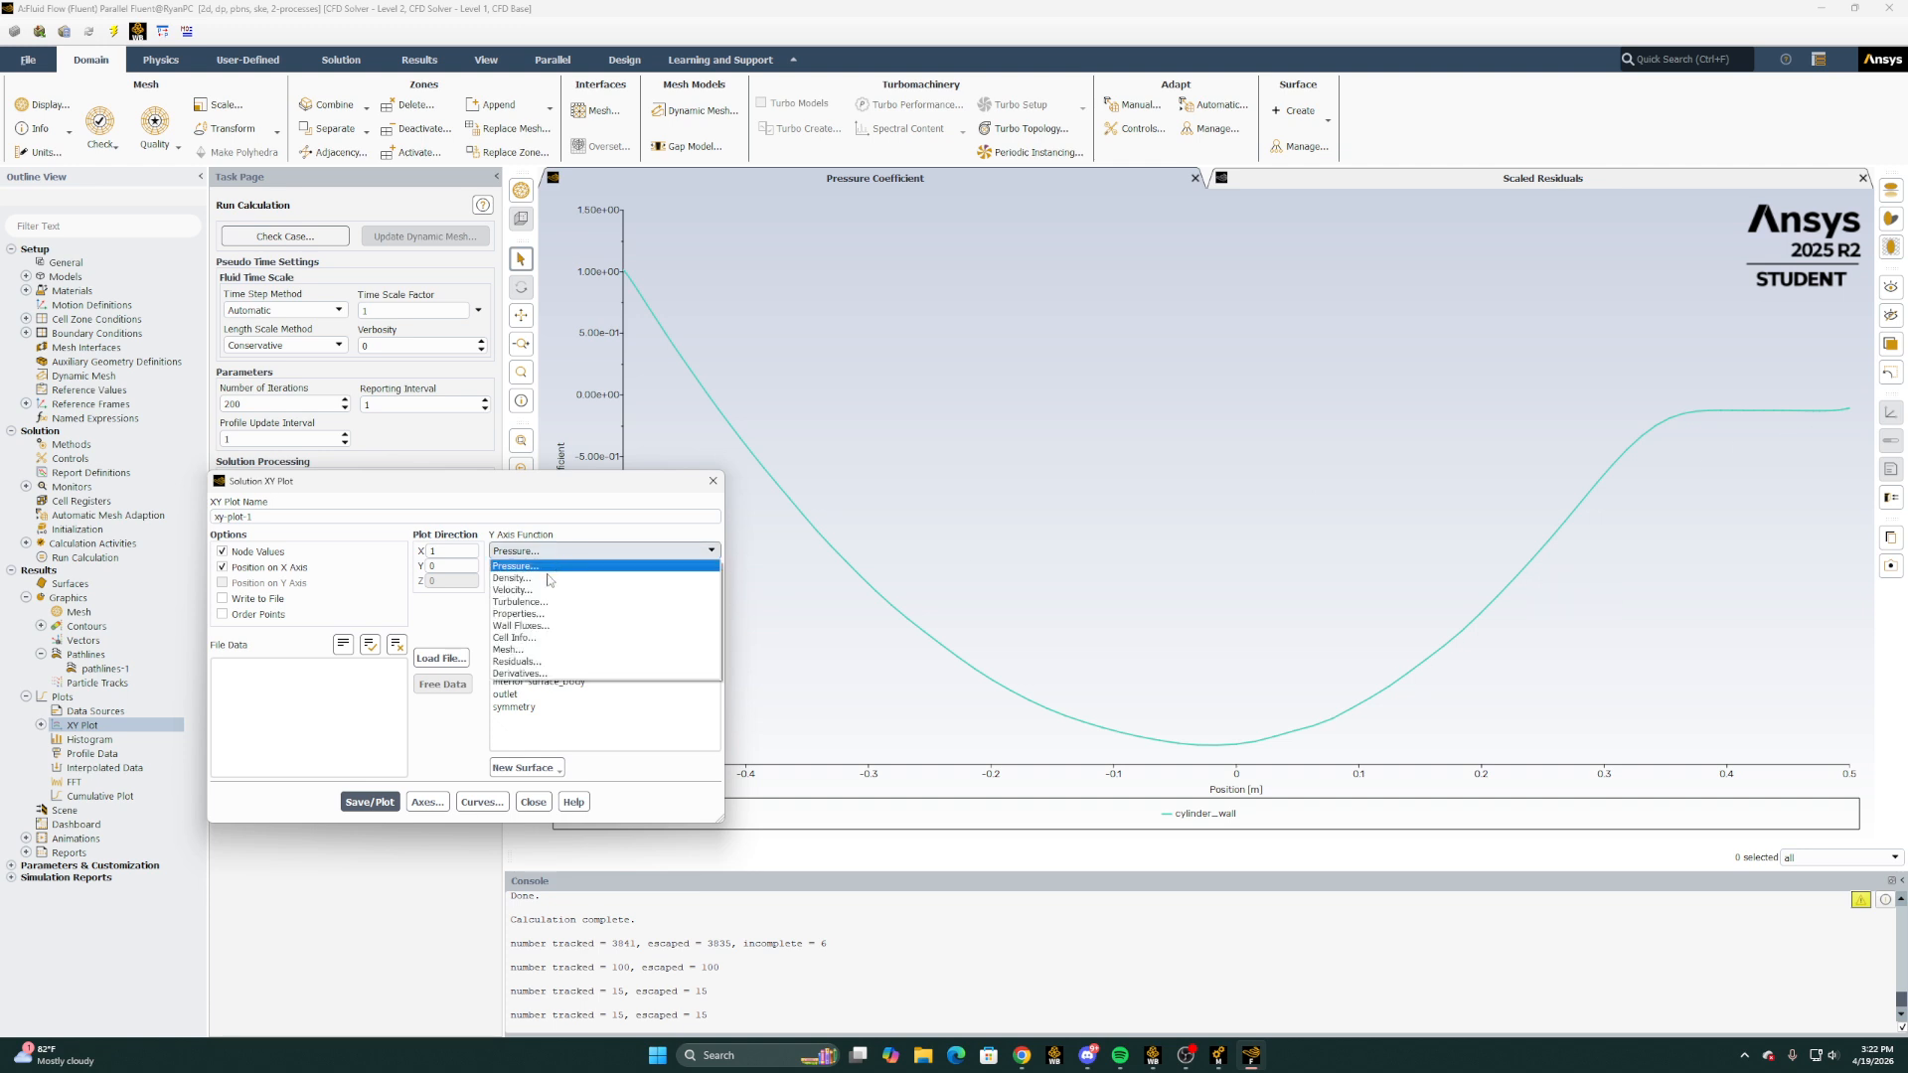
{"action": "left_click", "coordinate": [514, 590]}
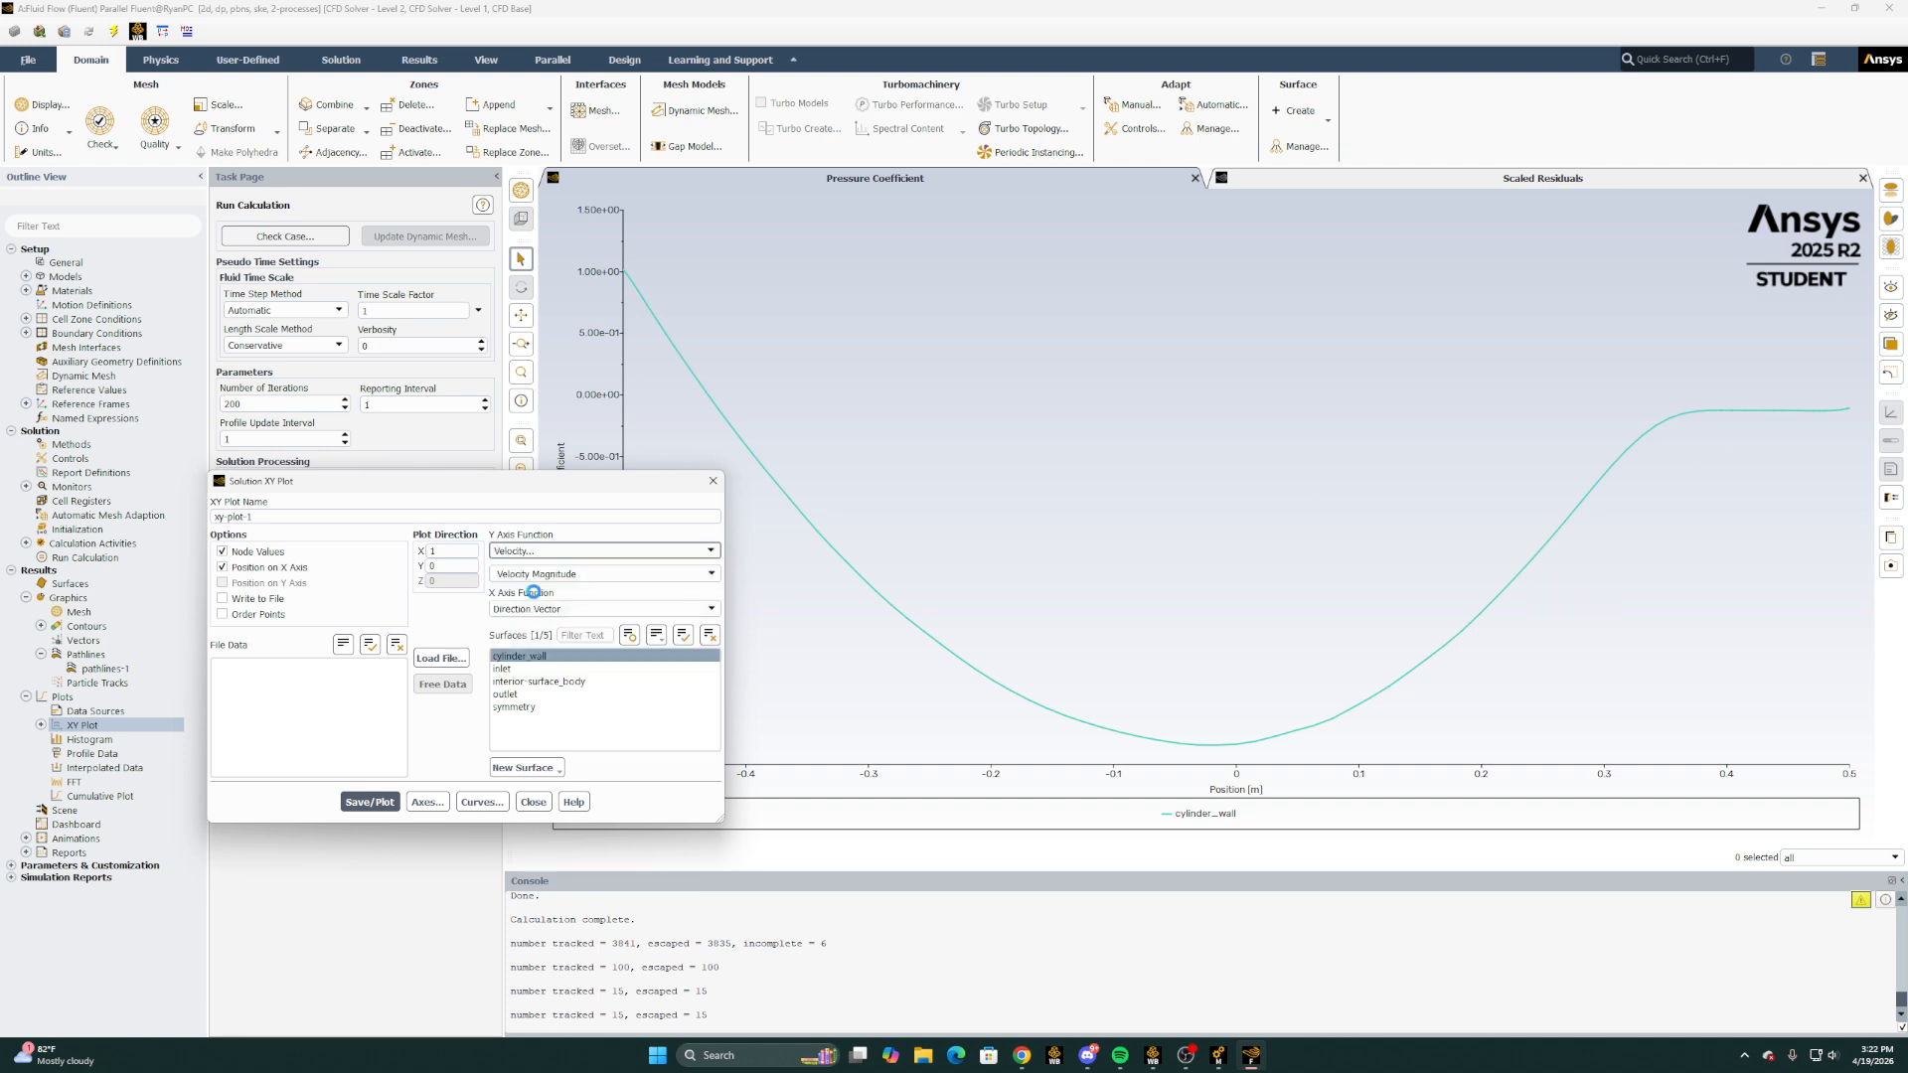
{"action": "left_click", "coordinate": [388, 805]}
{"action": "left_click_drag", "start_coordinate": [656, 486], "coordinate": [388, 341]}
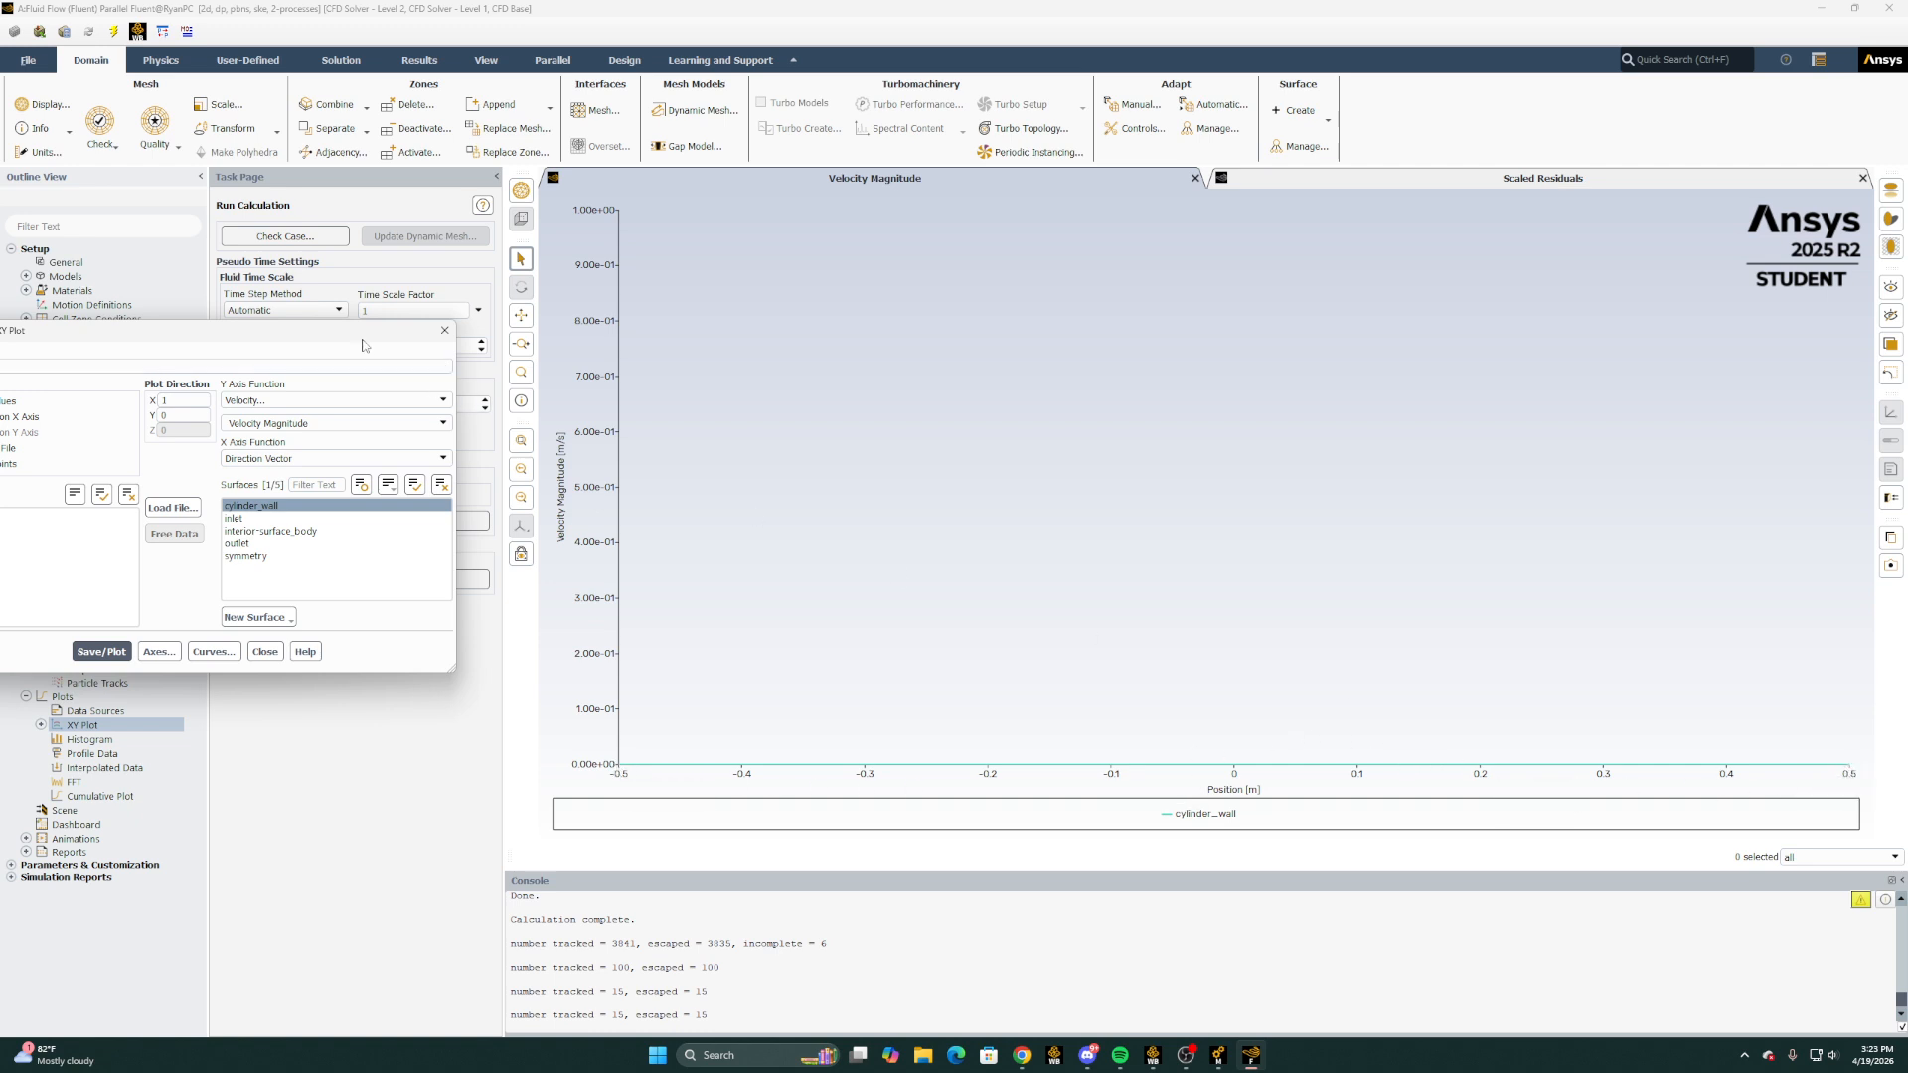
{"action": "left_click_drag", "start_coordinate": [362, 334], "coordinate": [1352, 339]}
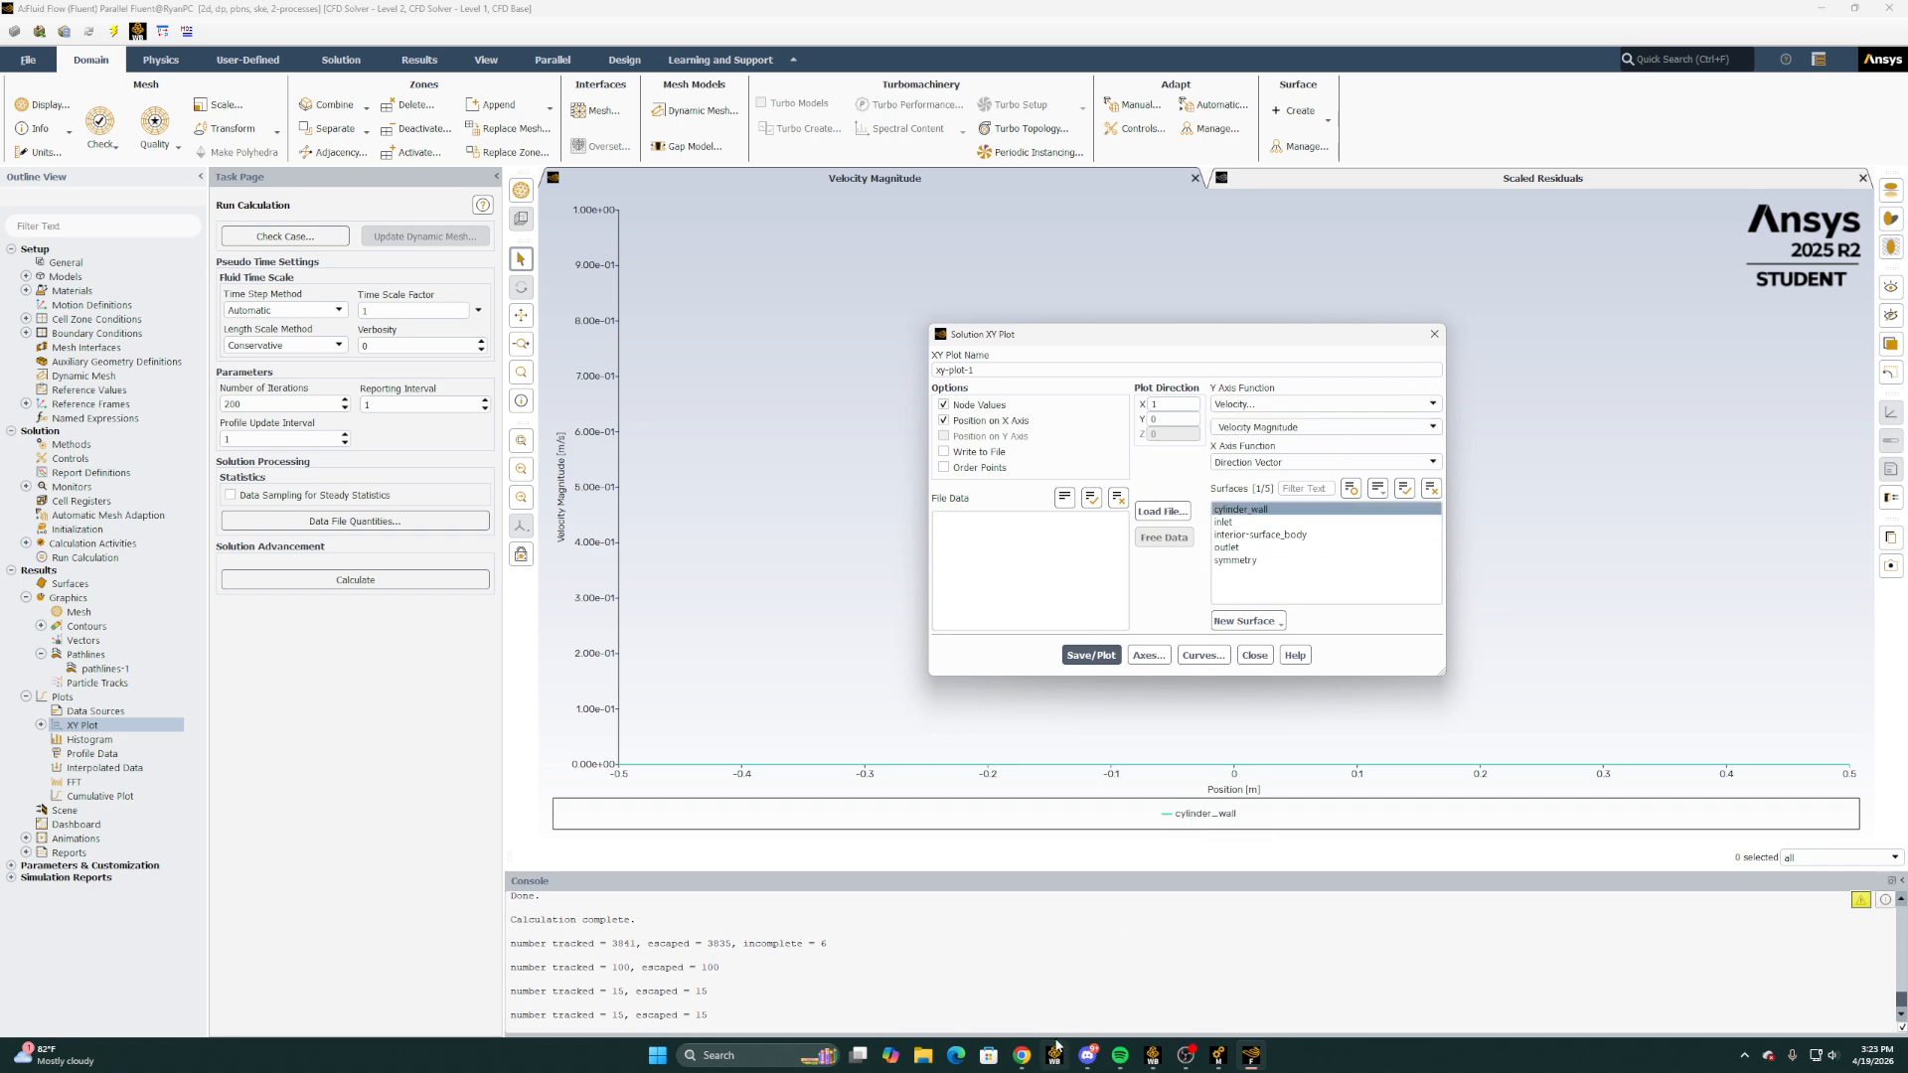
Switch to Chrome to recheck the Part 2 requirements, return to Fluent and close the XY plot settings
{"action": "left_click", "coordinate": [1022, 1055]}
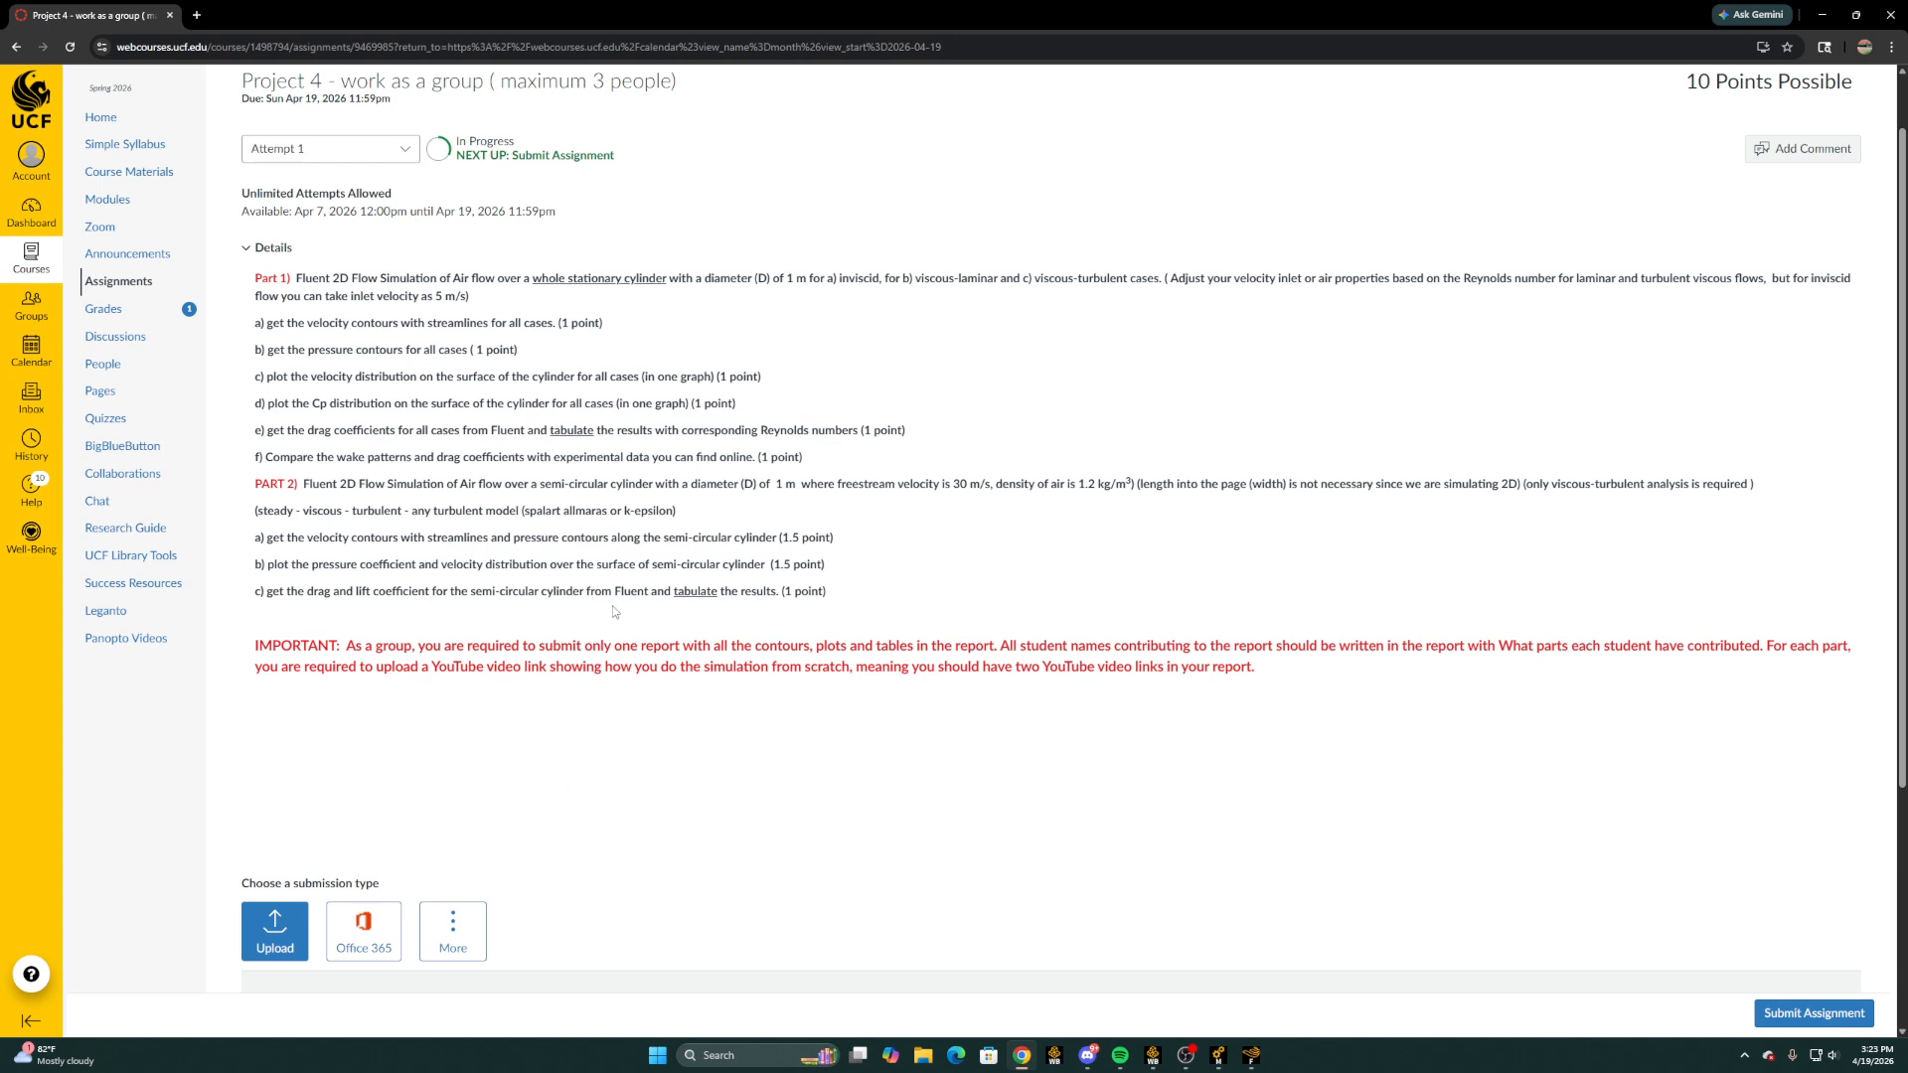
{"action": "mouse_move", "coordinate": [1251, 1064]}
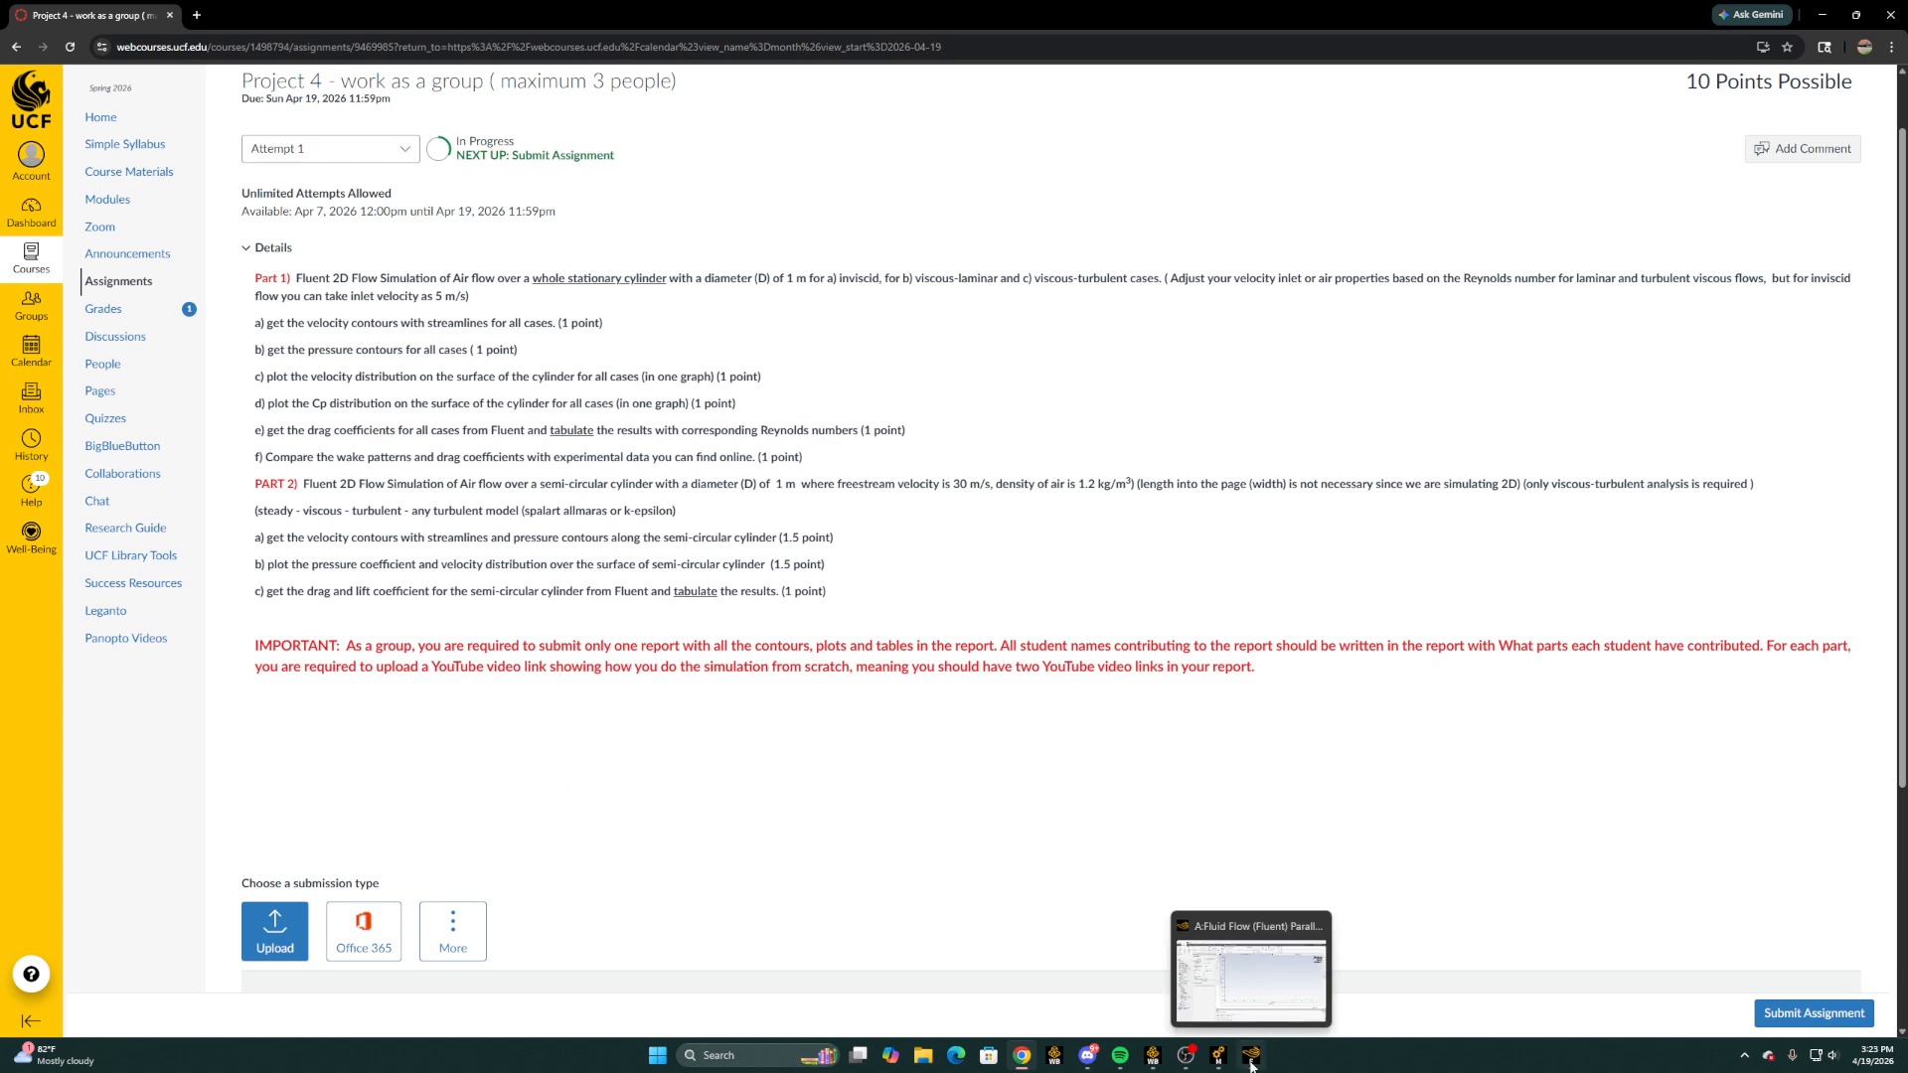
{"action": "left_click", "coordinate": [1251, 979]}
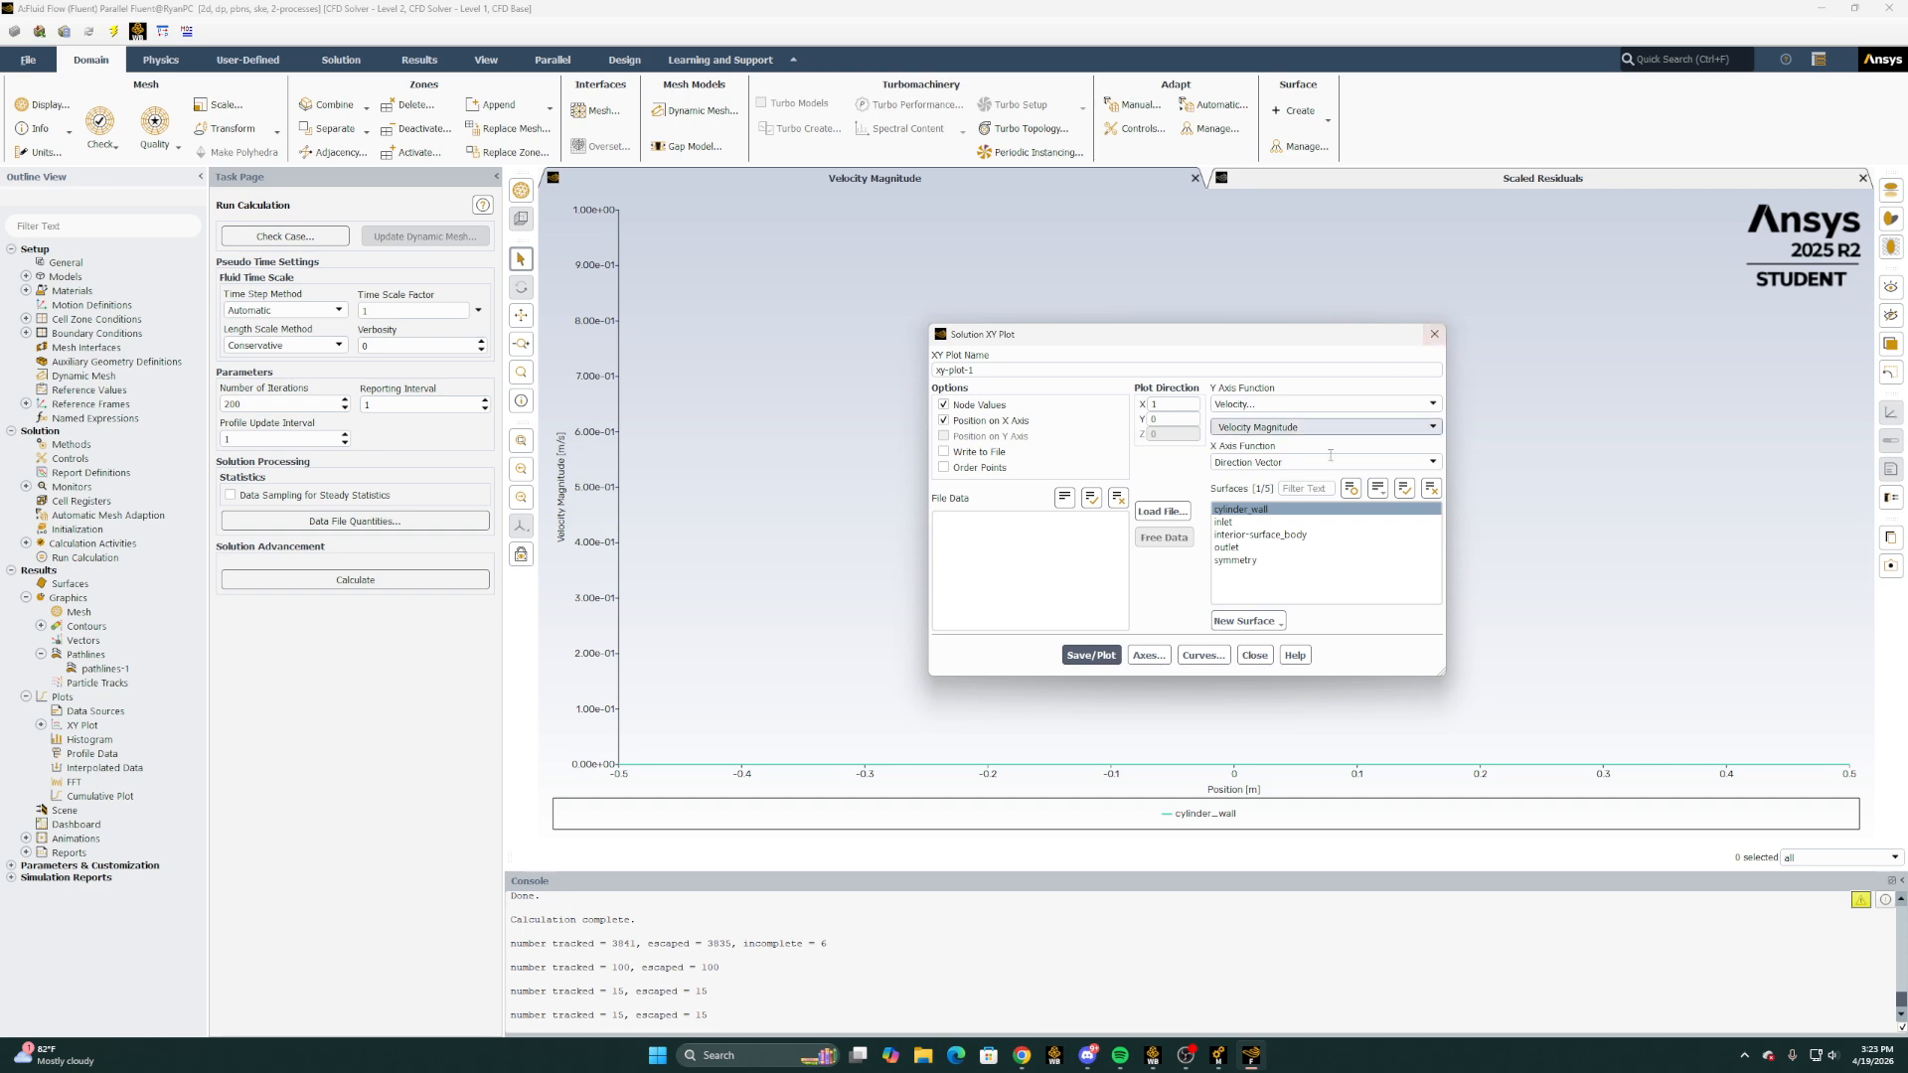
{"action": "left_click", "coordinate": [1254, 655]}
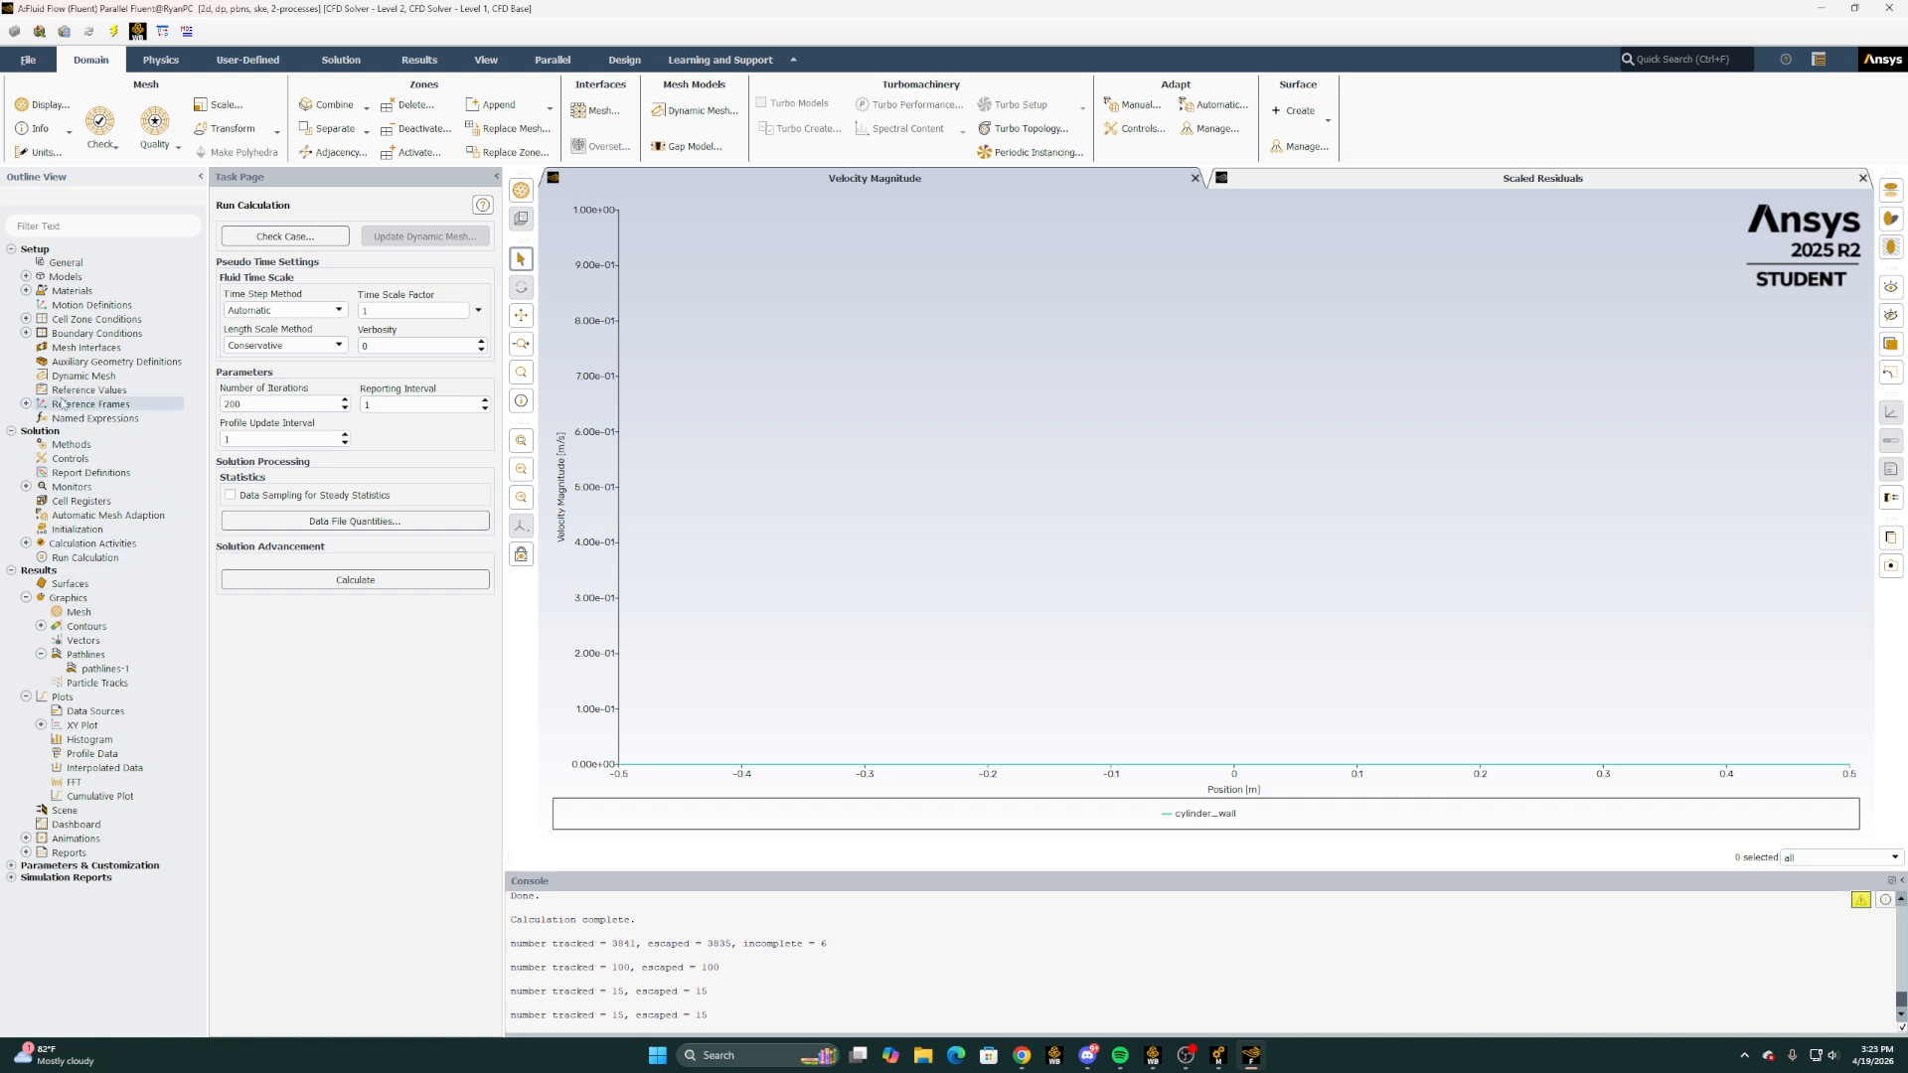
Start a new drag force report definition and name it dragcoef
{"action": "double_click", "coordinate": [93, 473]}
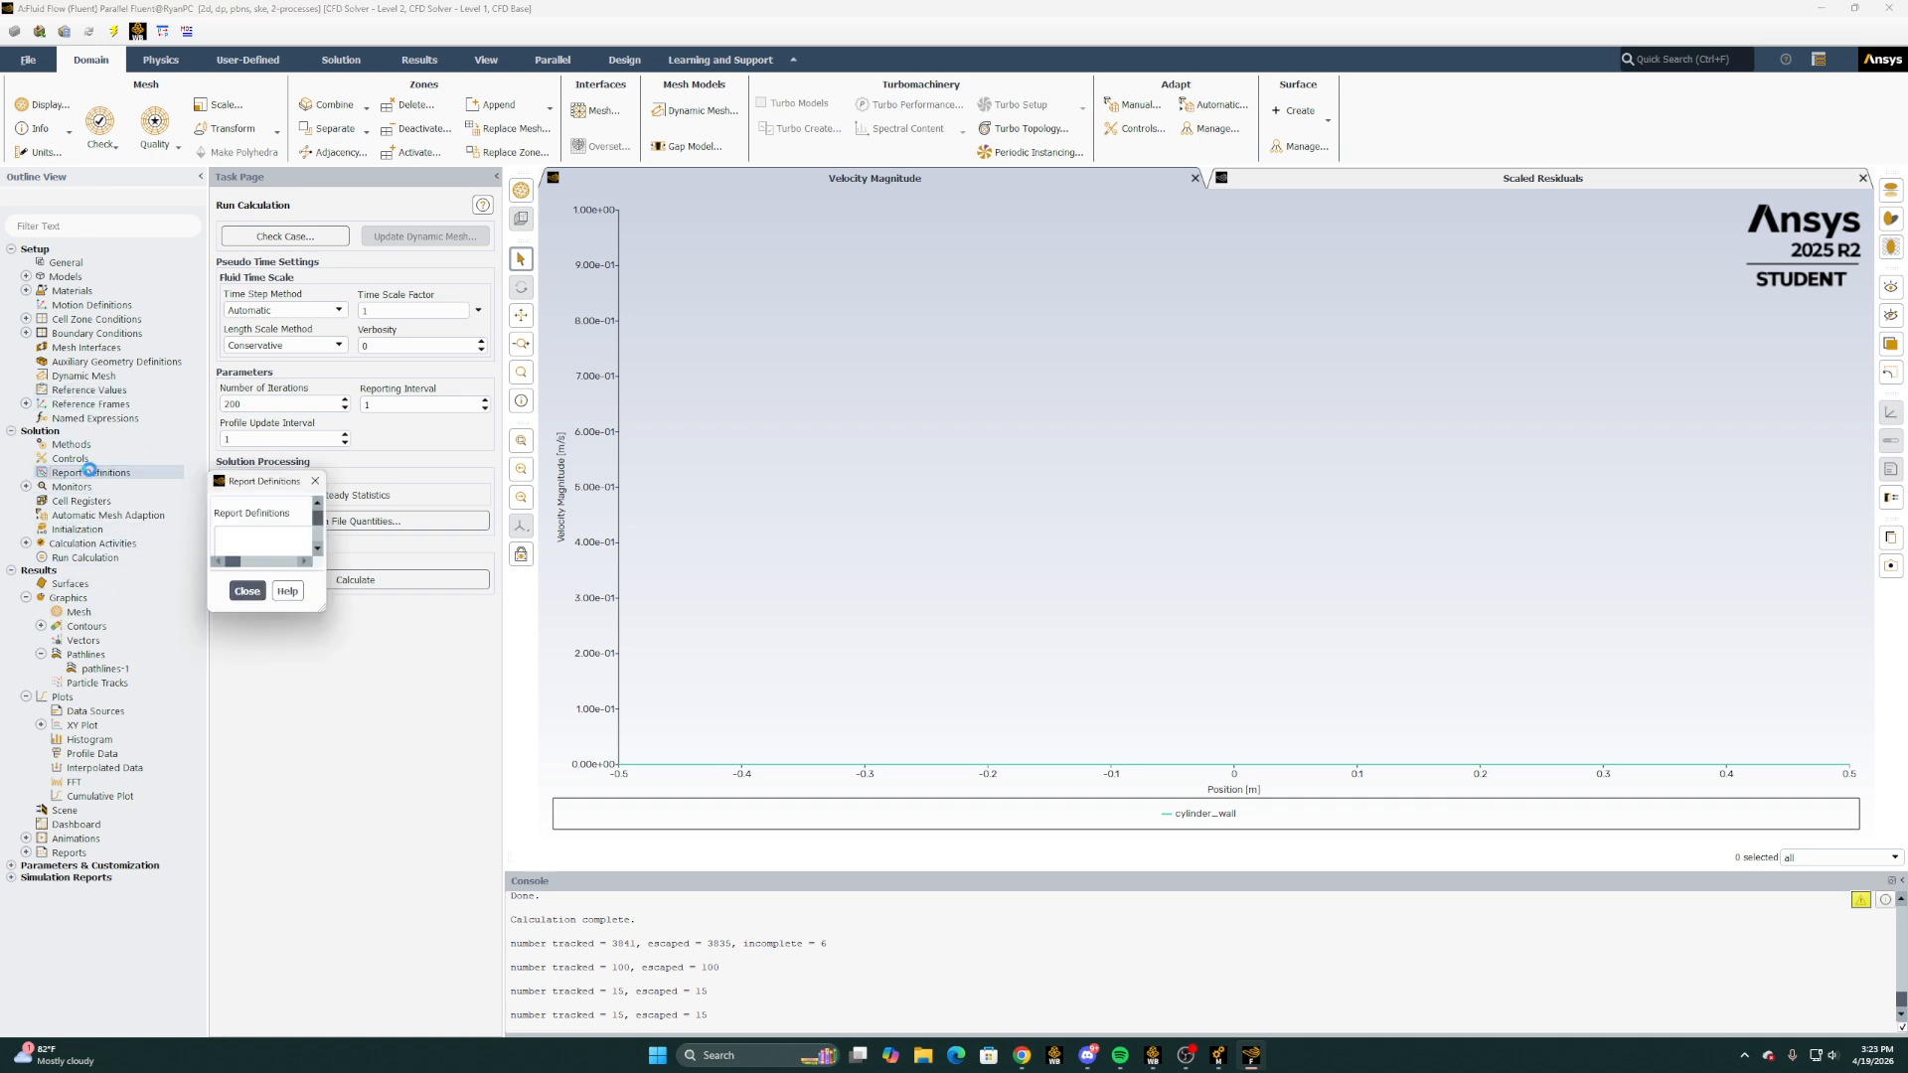
{"action": "left_click_drag", "start_coordinate": [454, 477], "coordinate": [945, 338]}
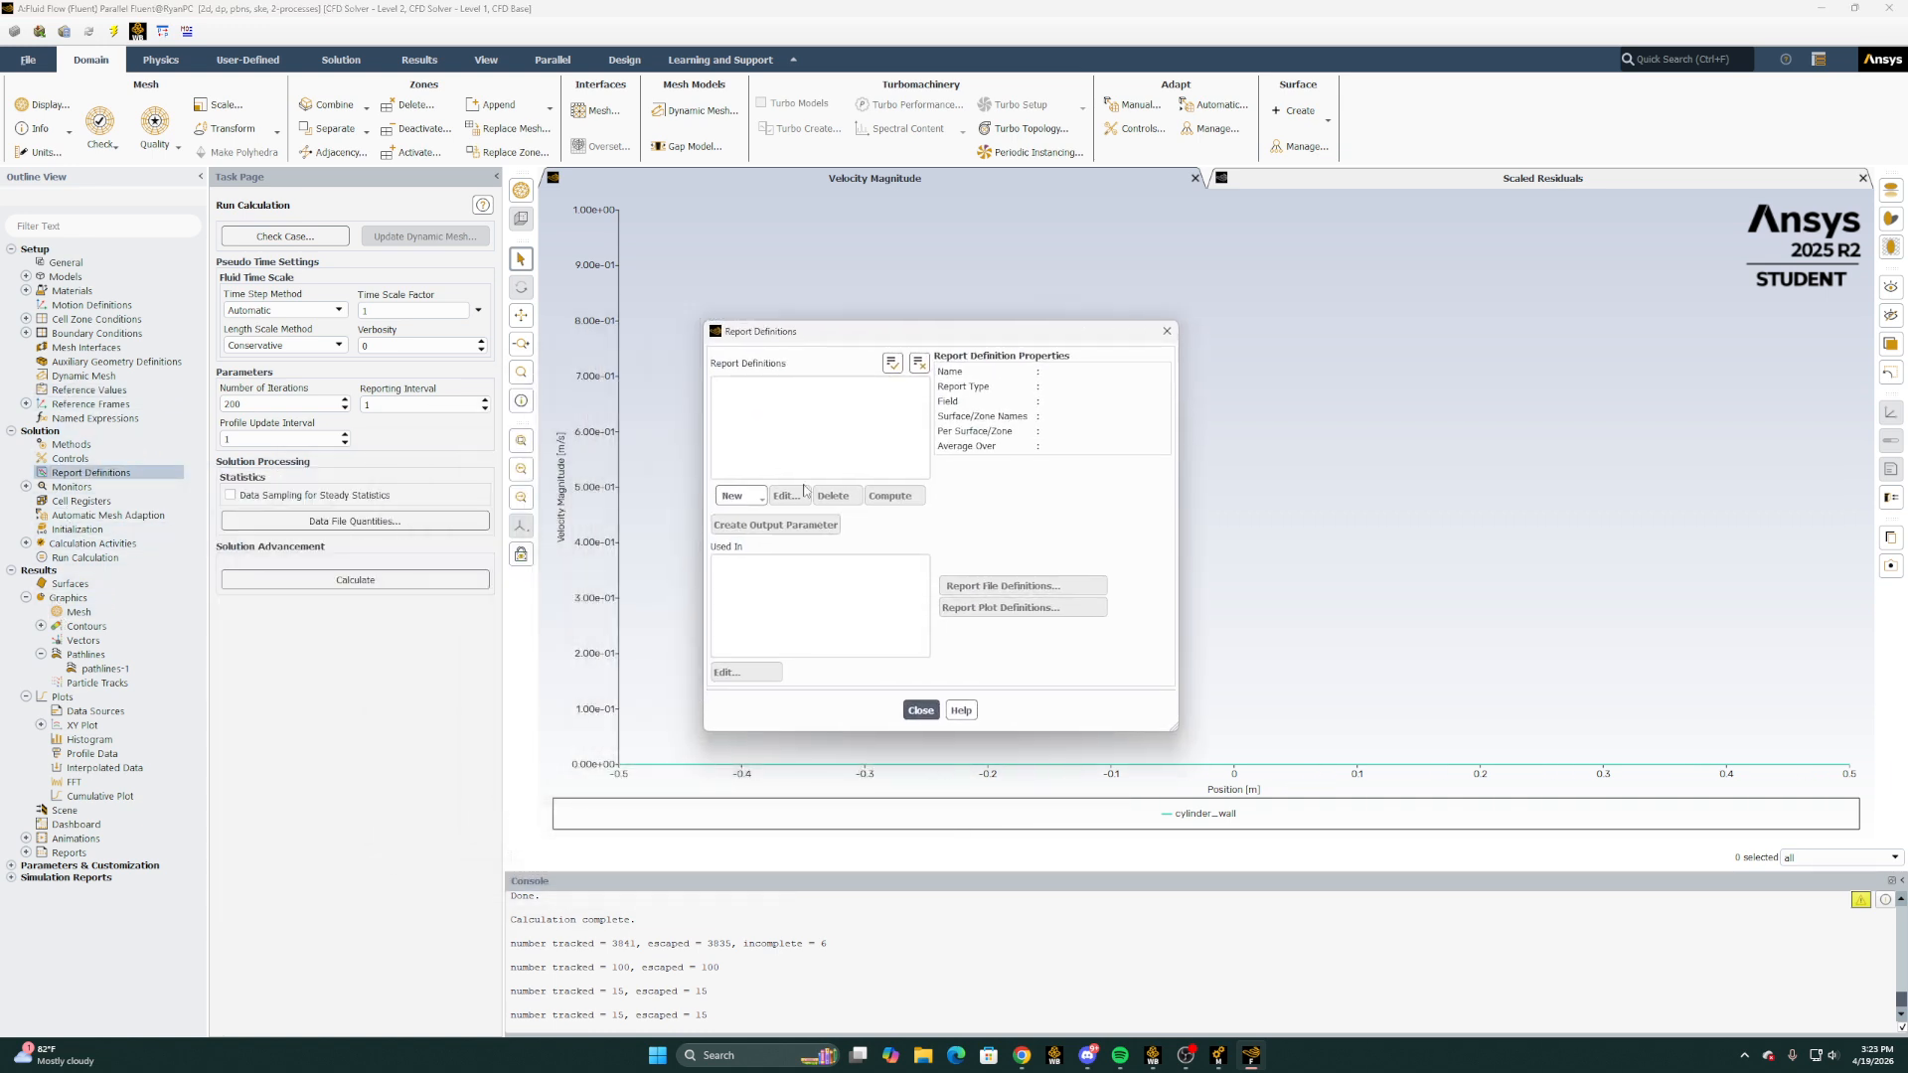
{"action": "left_click", "coordinate": [756, 495]}
{"action": "mouse_move", "coordinate": [774, 549]}
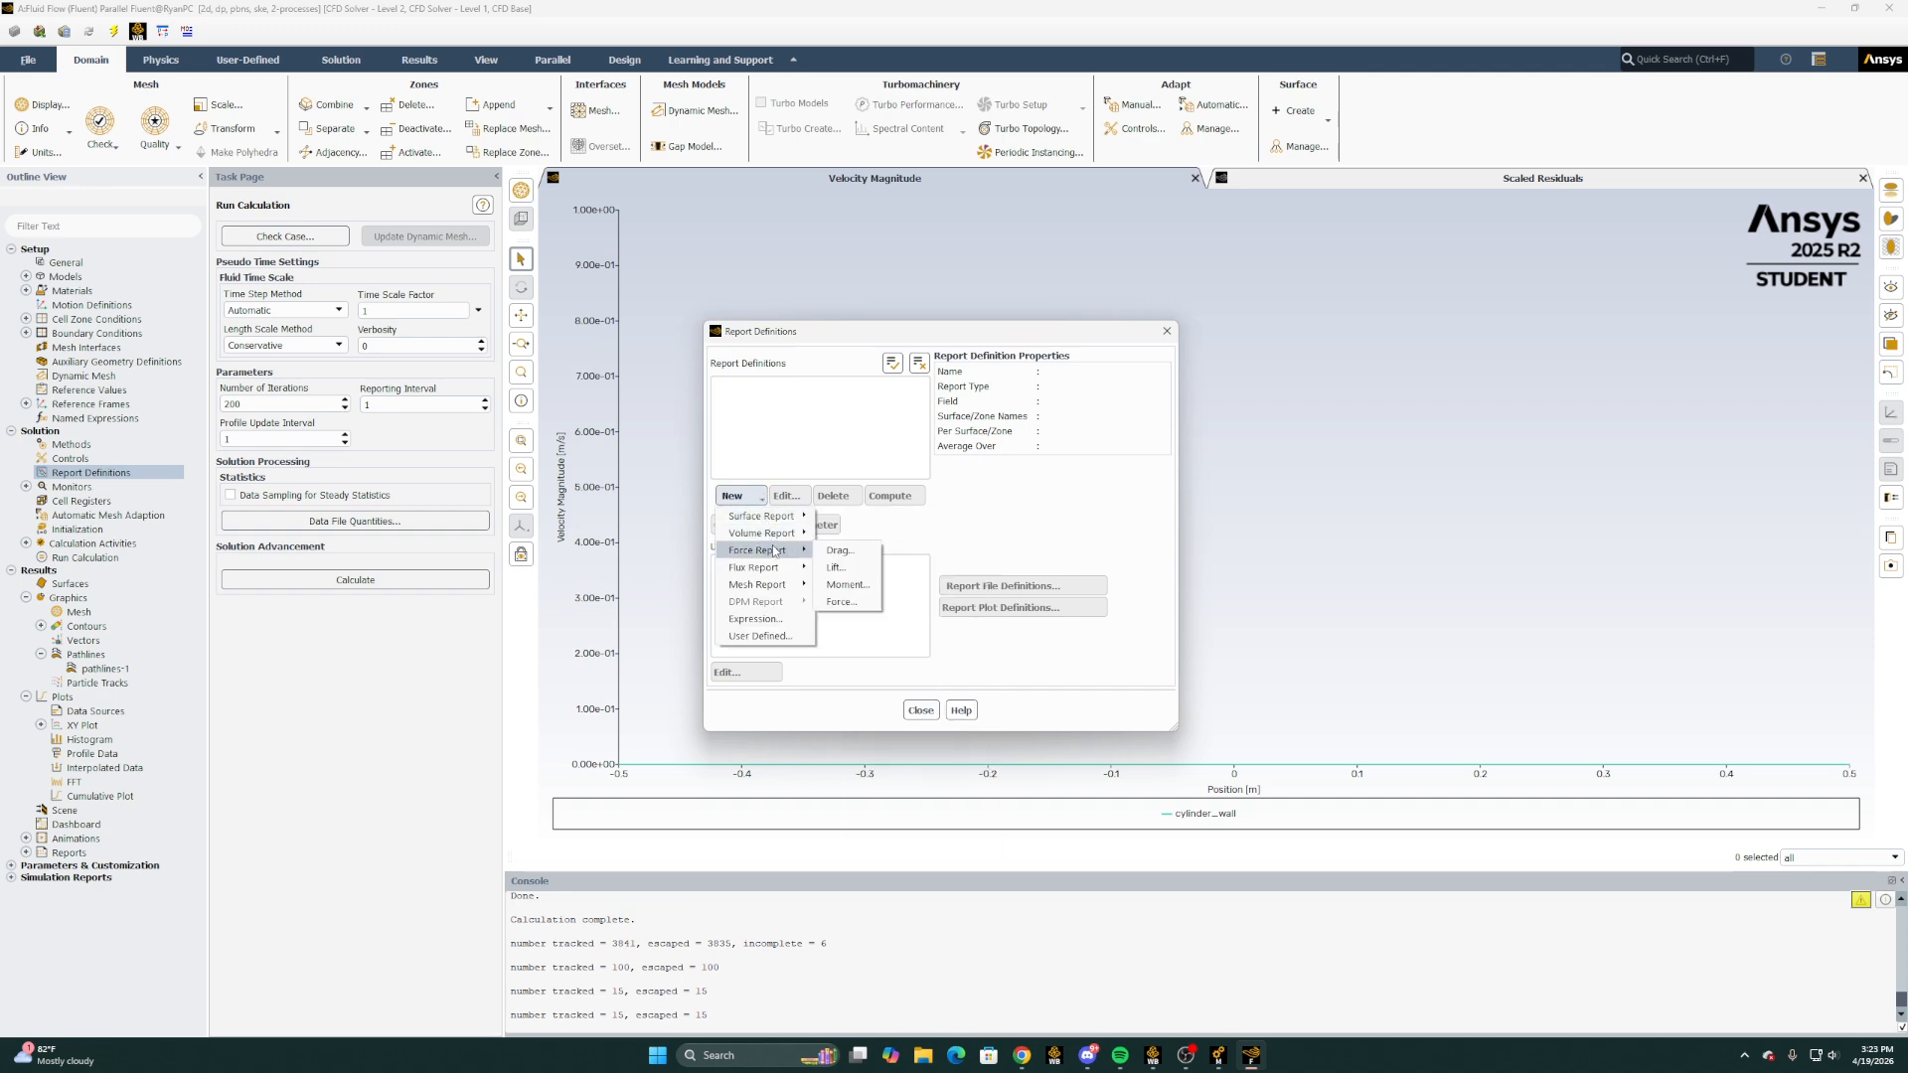
{"action": "left_click", "coordinate": [843, 553]}
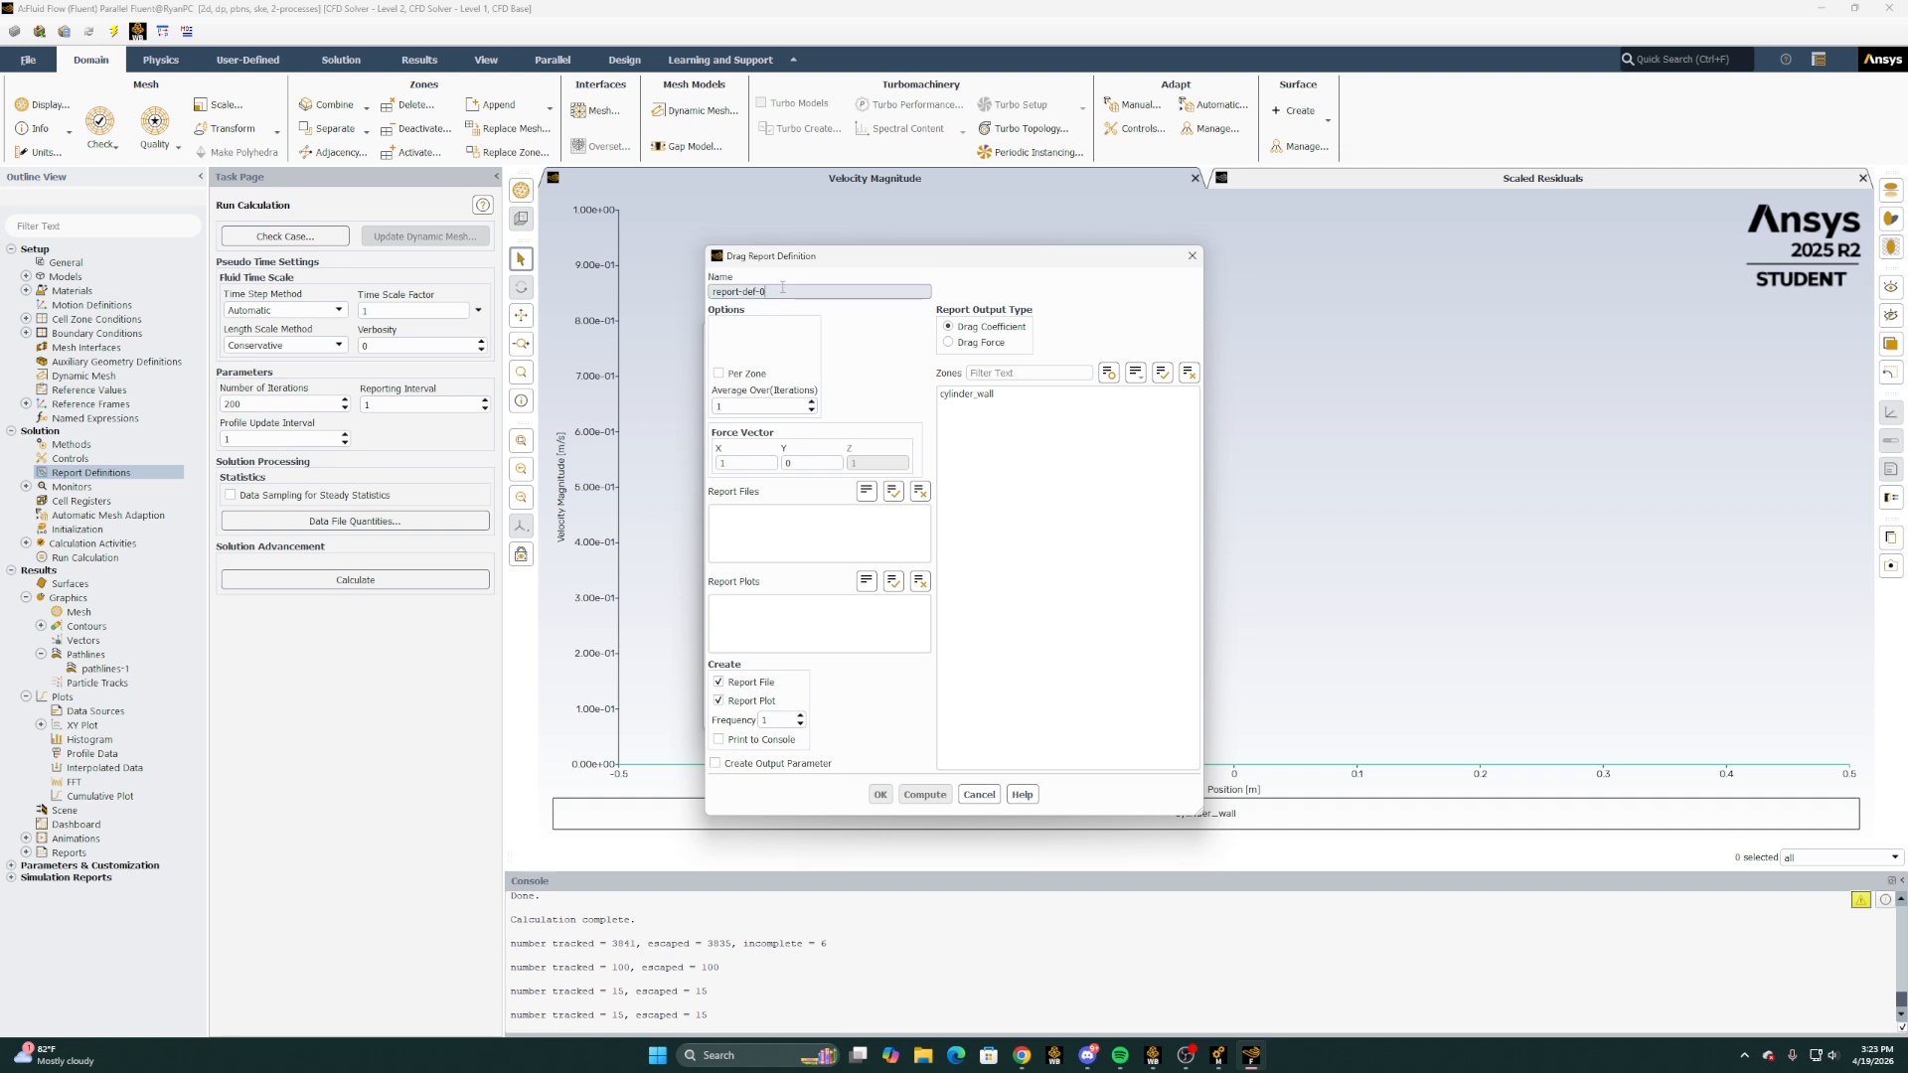
{"action": "triple_click", "coordinate": [782, 289]}
{"action": "type", "text": "da"}
{"action": "type", "text": "dragcoef"}
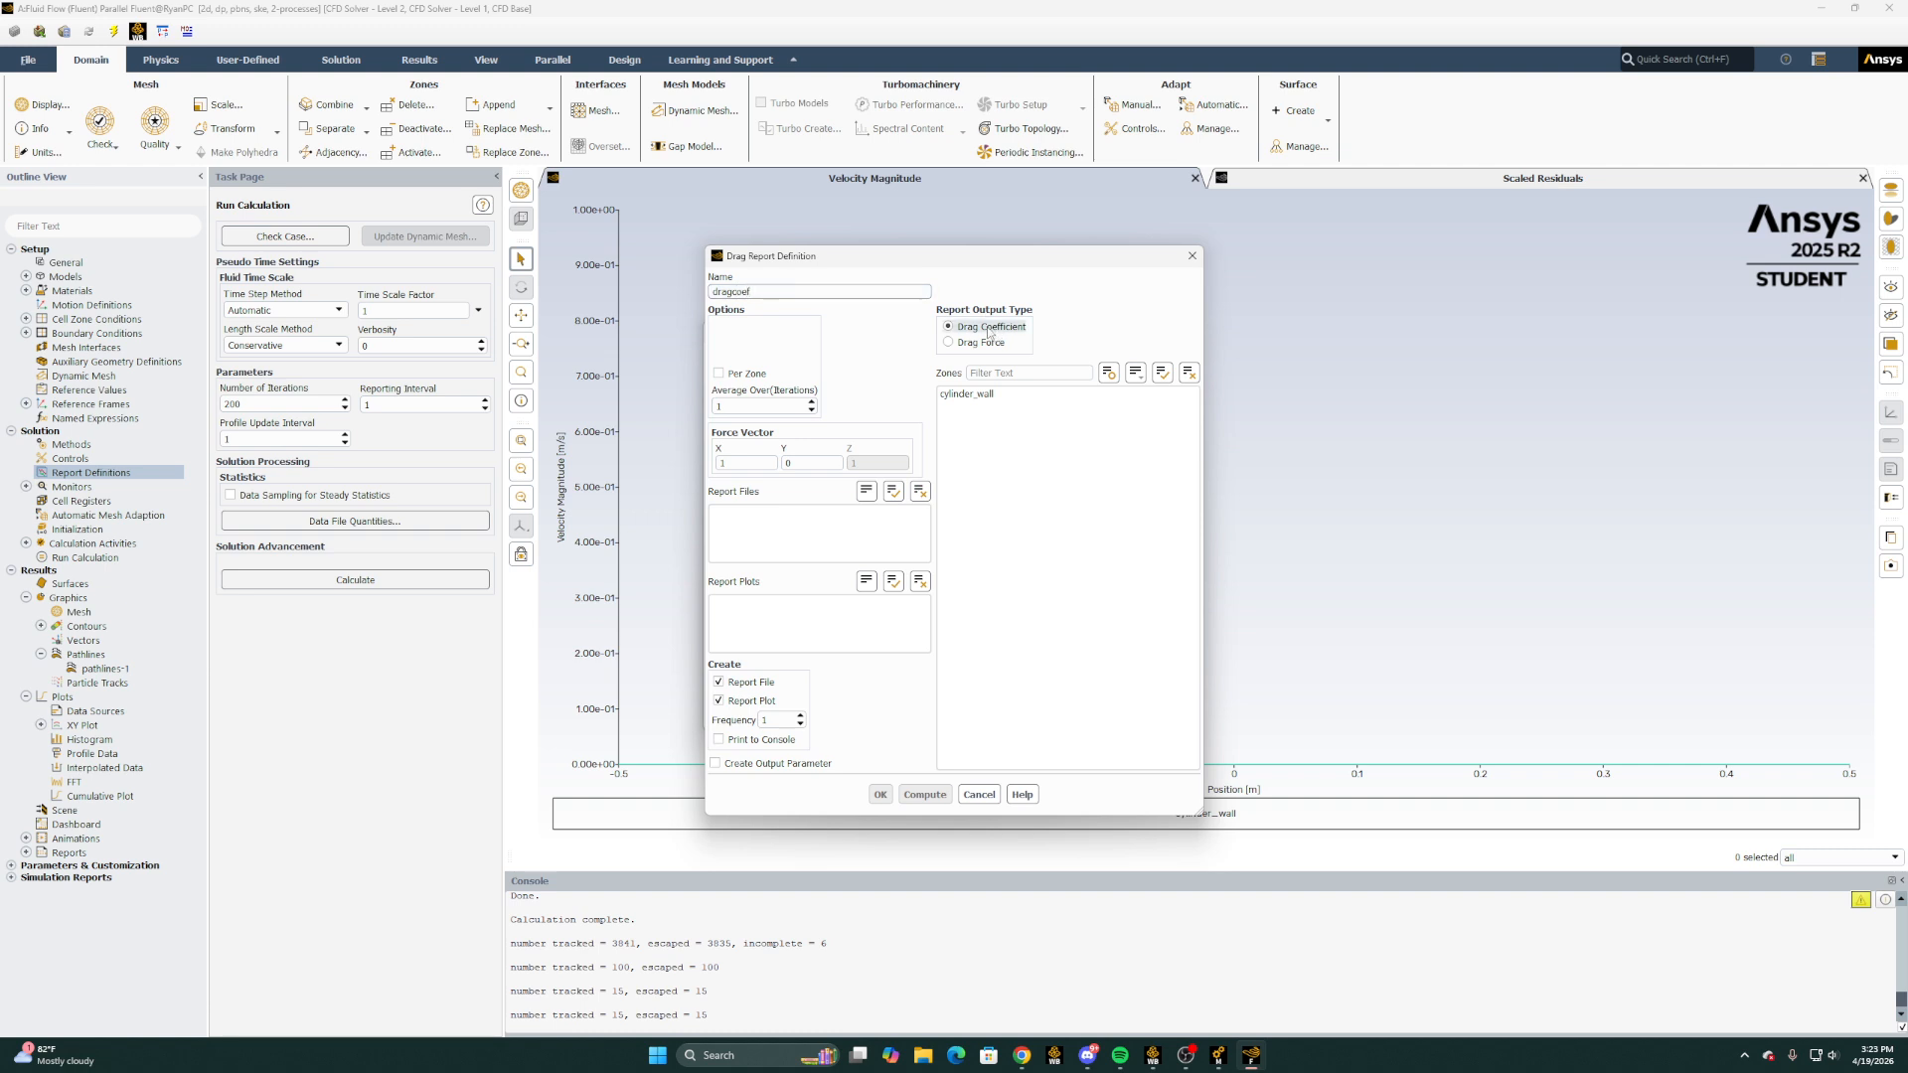
Compute the drag coefficient for the cylinder_wall zone and highlight the result in the console
{"action": "left_click", "coordinate": [956, 394]}
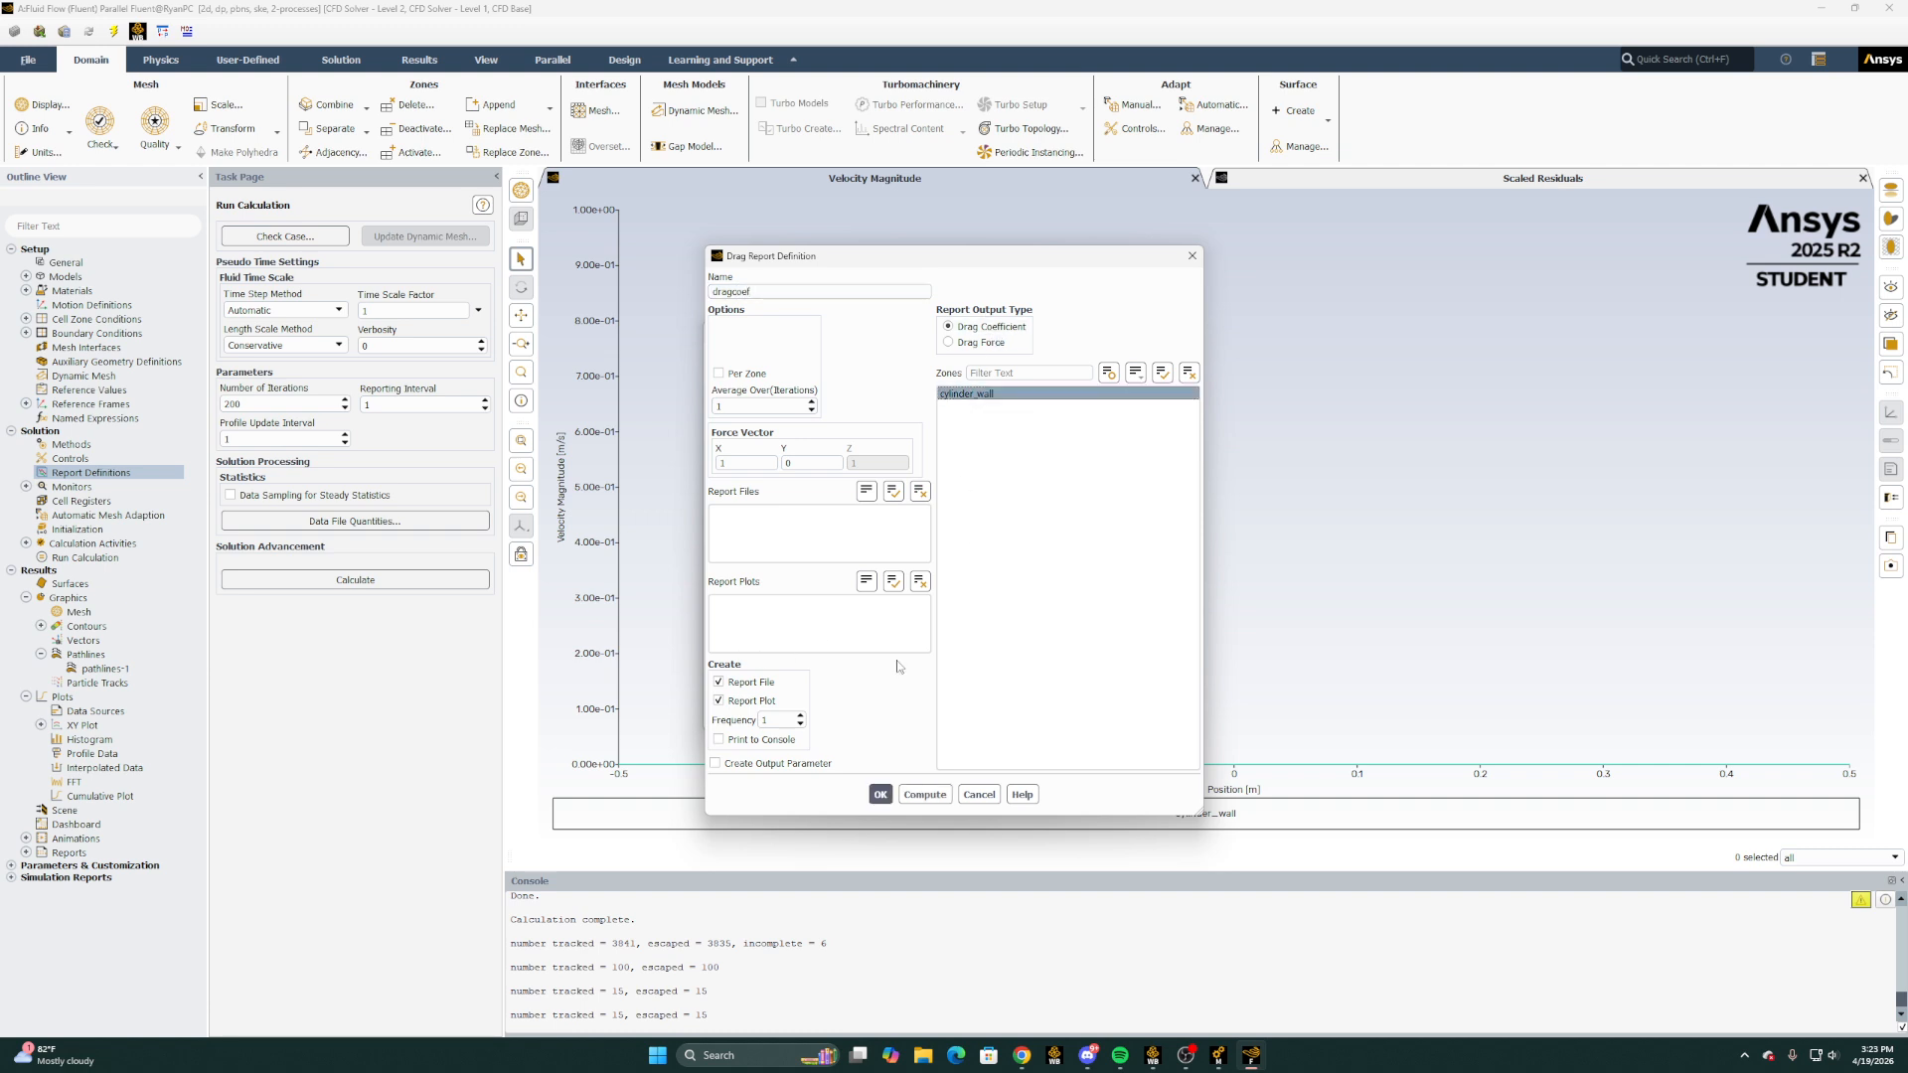
{"action": "left_click", "coordinate": [925, 794]}
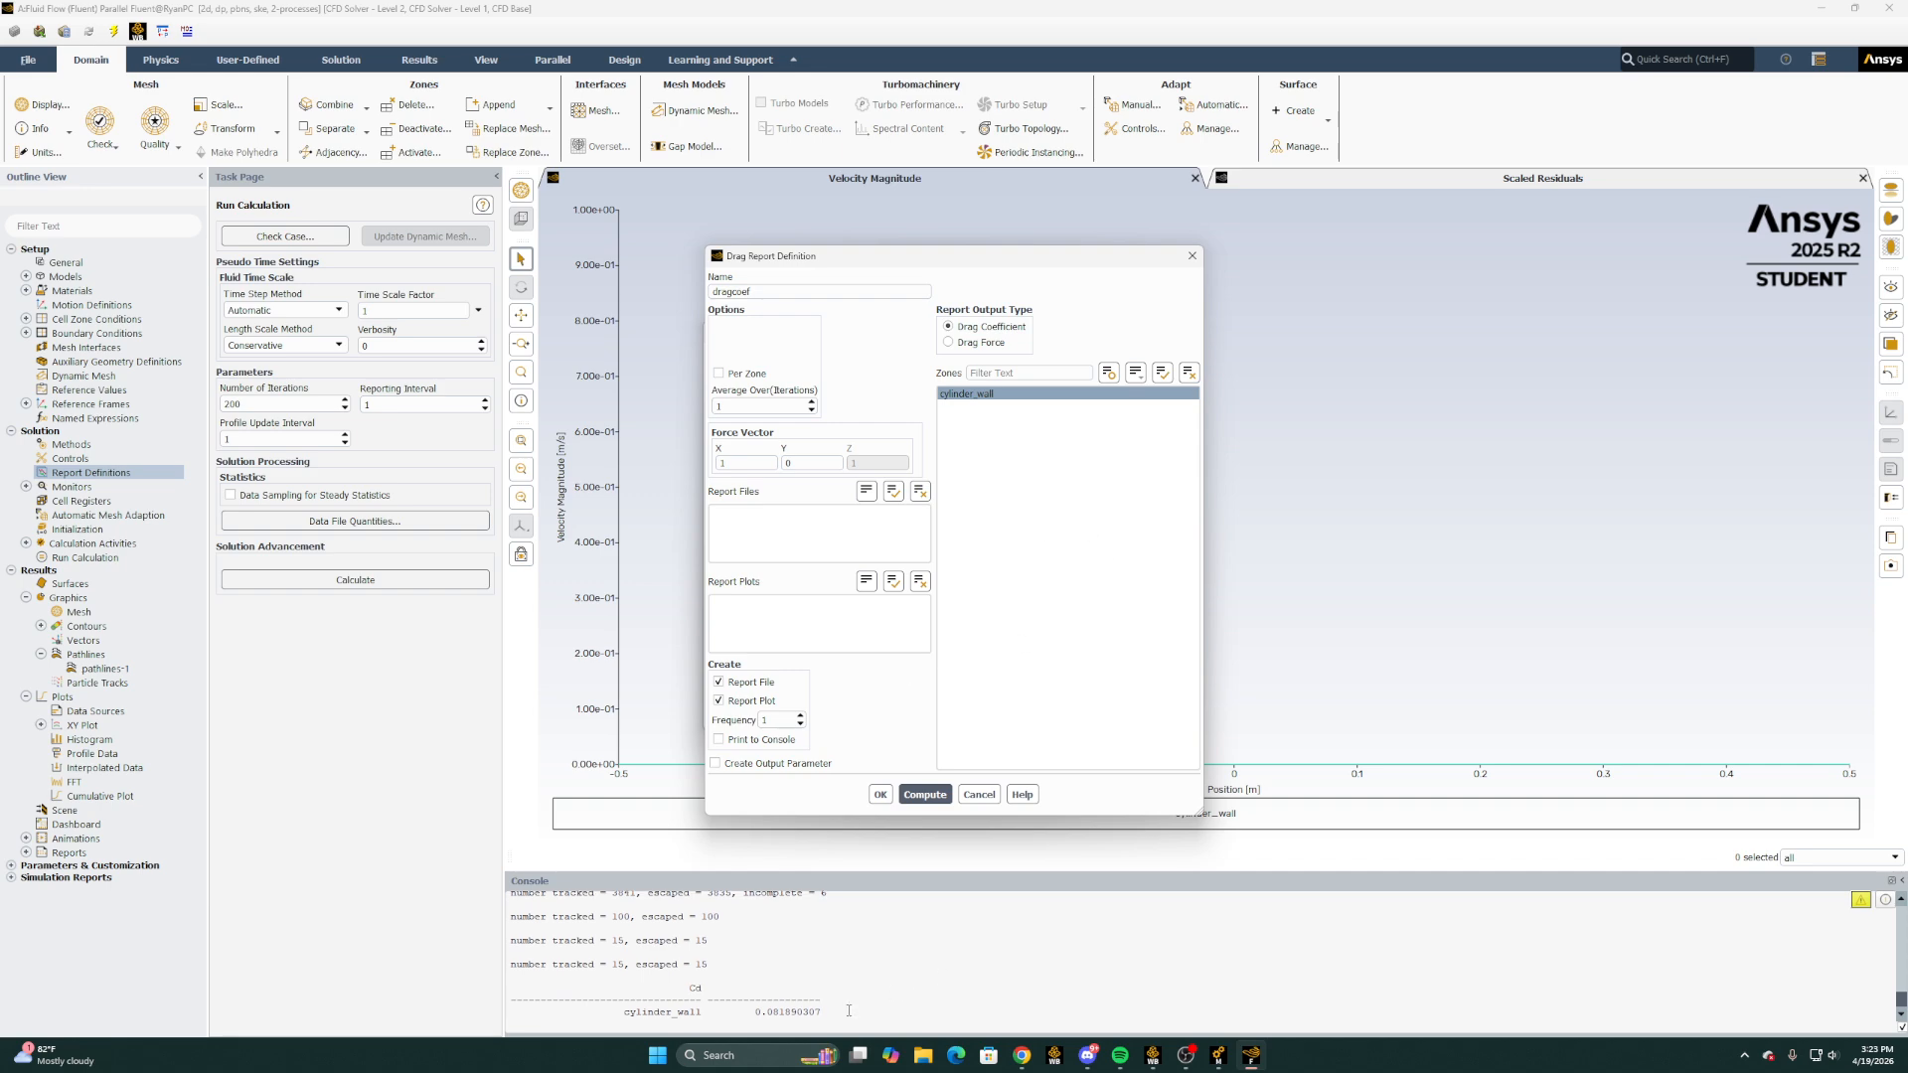
{"action": "left_click_drag", "start_coordinate": [626, 1013], "coordinate": [842, 1014]}
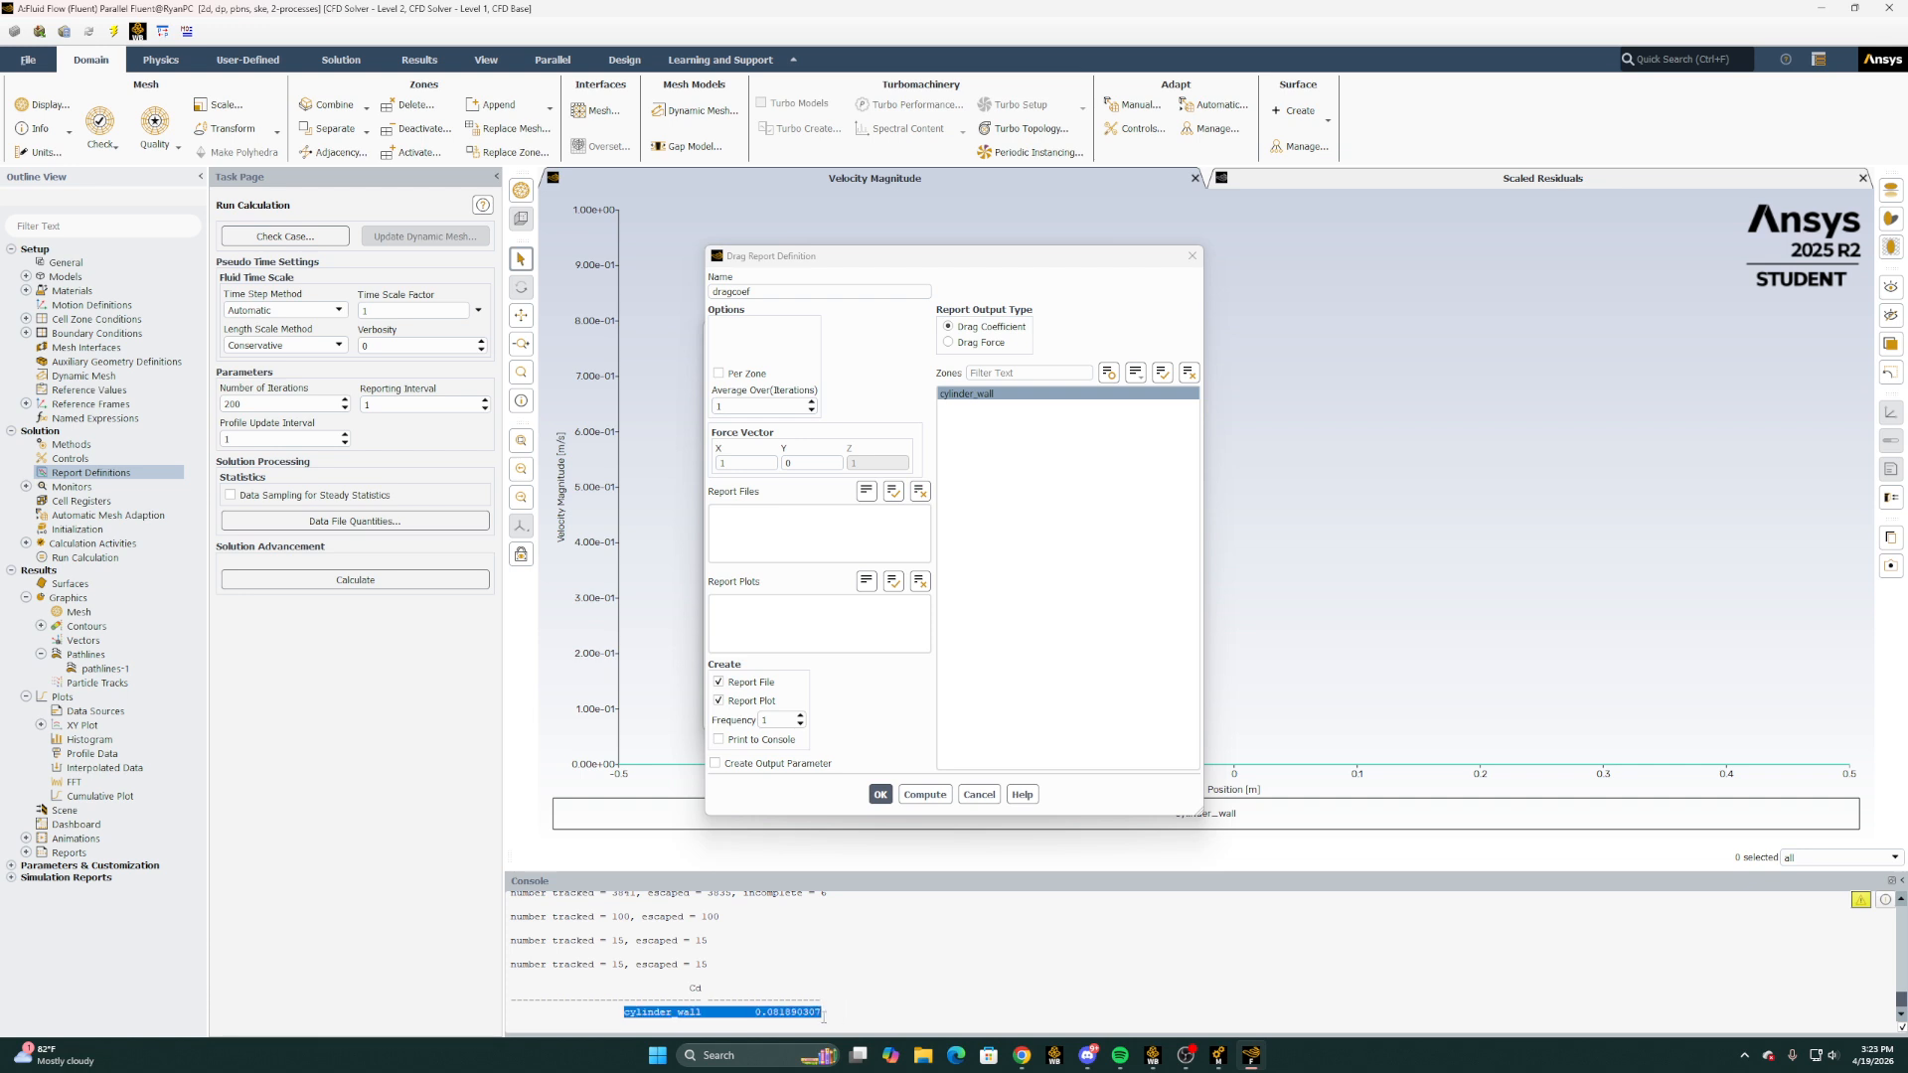
Save the dragcoef report definition and start a new lift force report definition
{"action": "left_click", "coordinate": [790, 1013]}
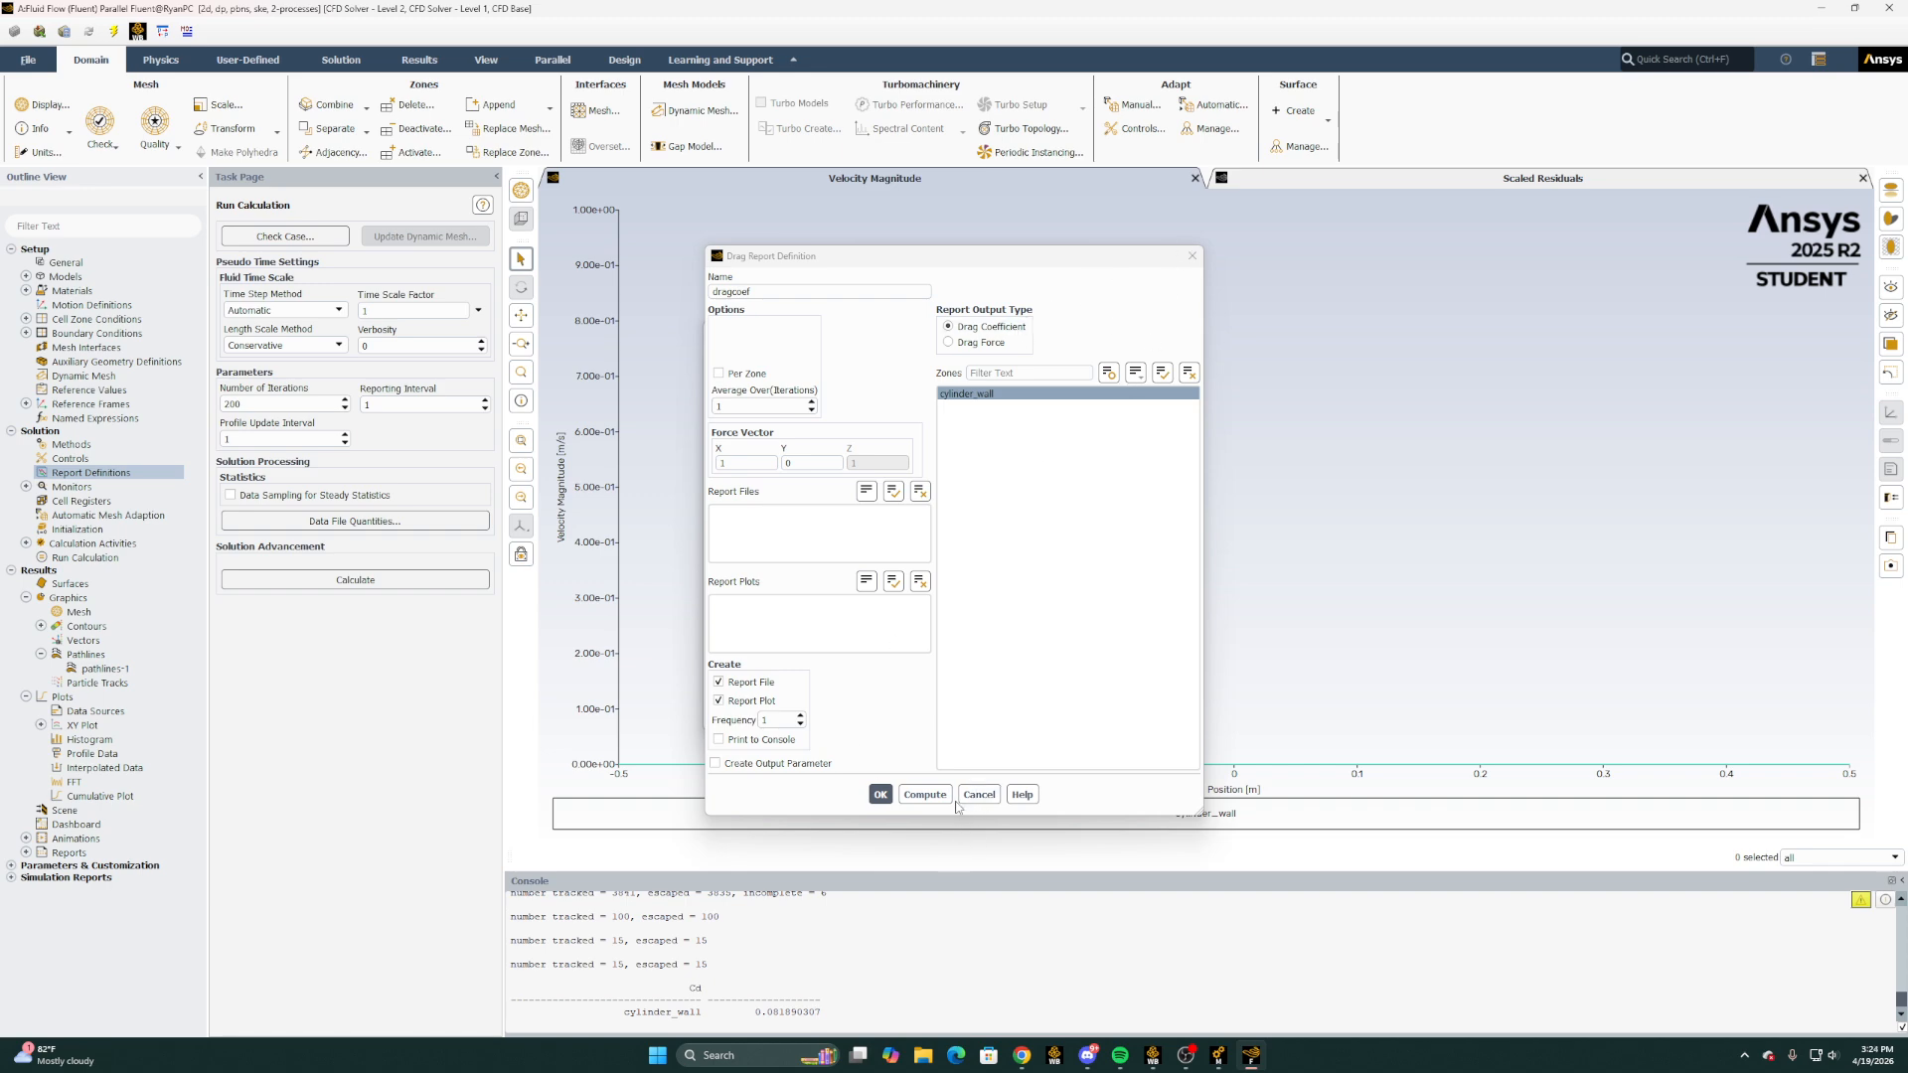
{"action": "left_click", "coordinate": [881, 794]}
{"action": "left_click", "coordinate": [735, 495]}
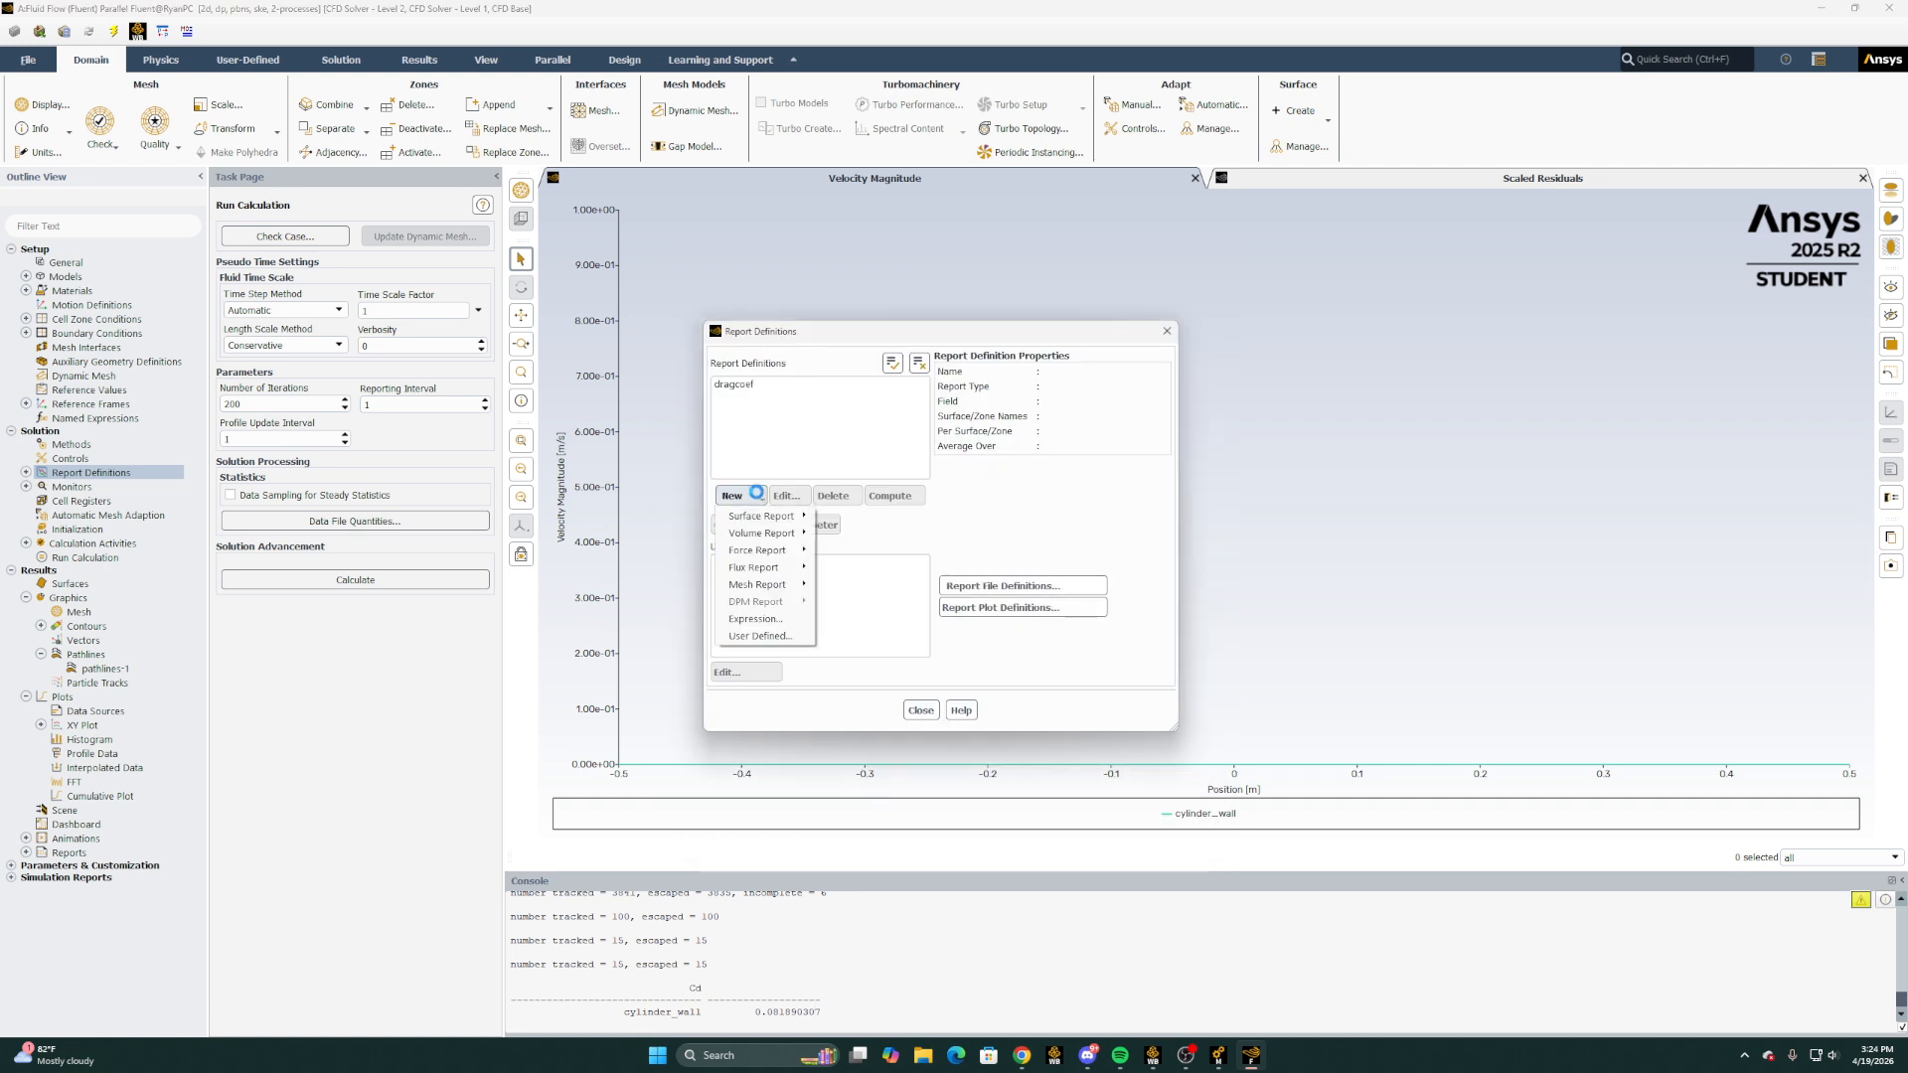
{"action": "mouse_move", "coordinate": [785, 550]}
{"action": "left_click", "coordinate": [845, 567]}
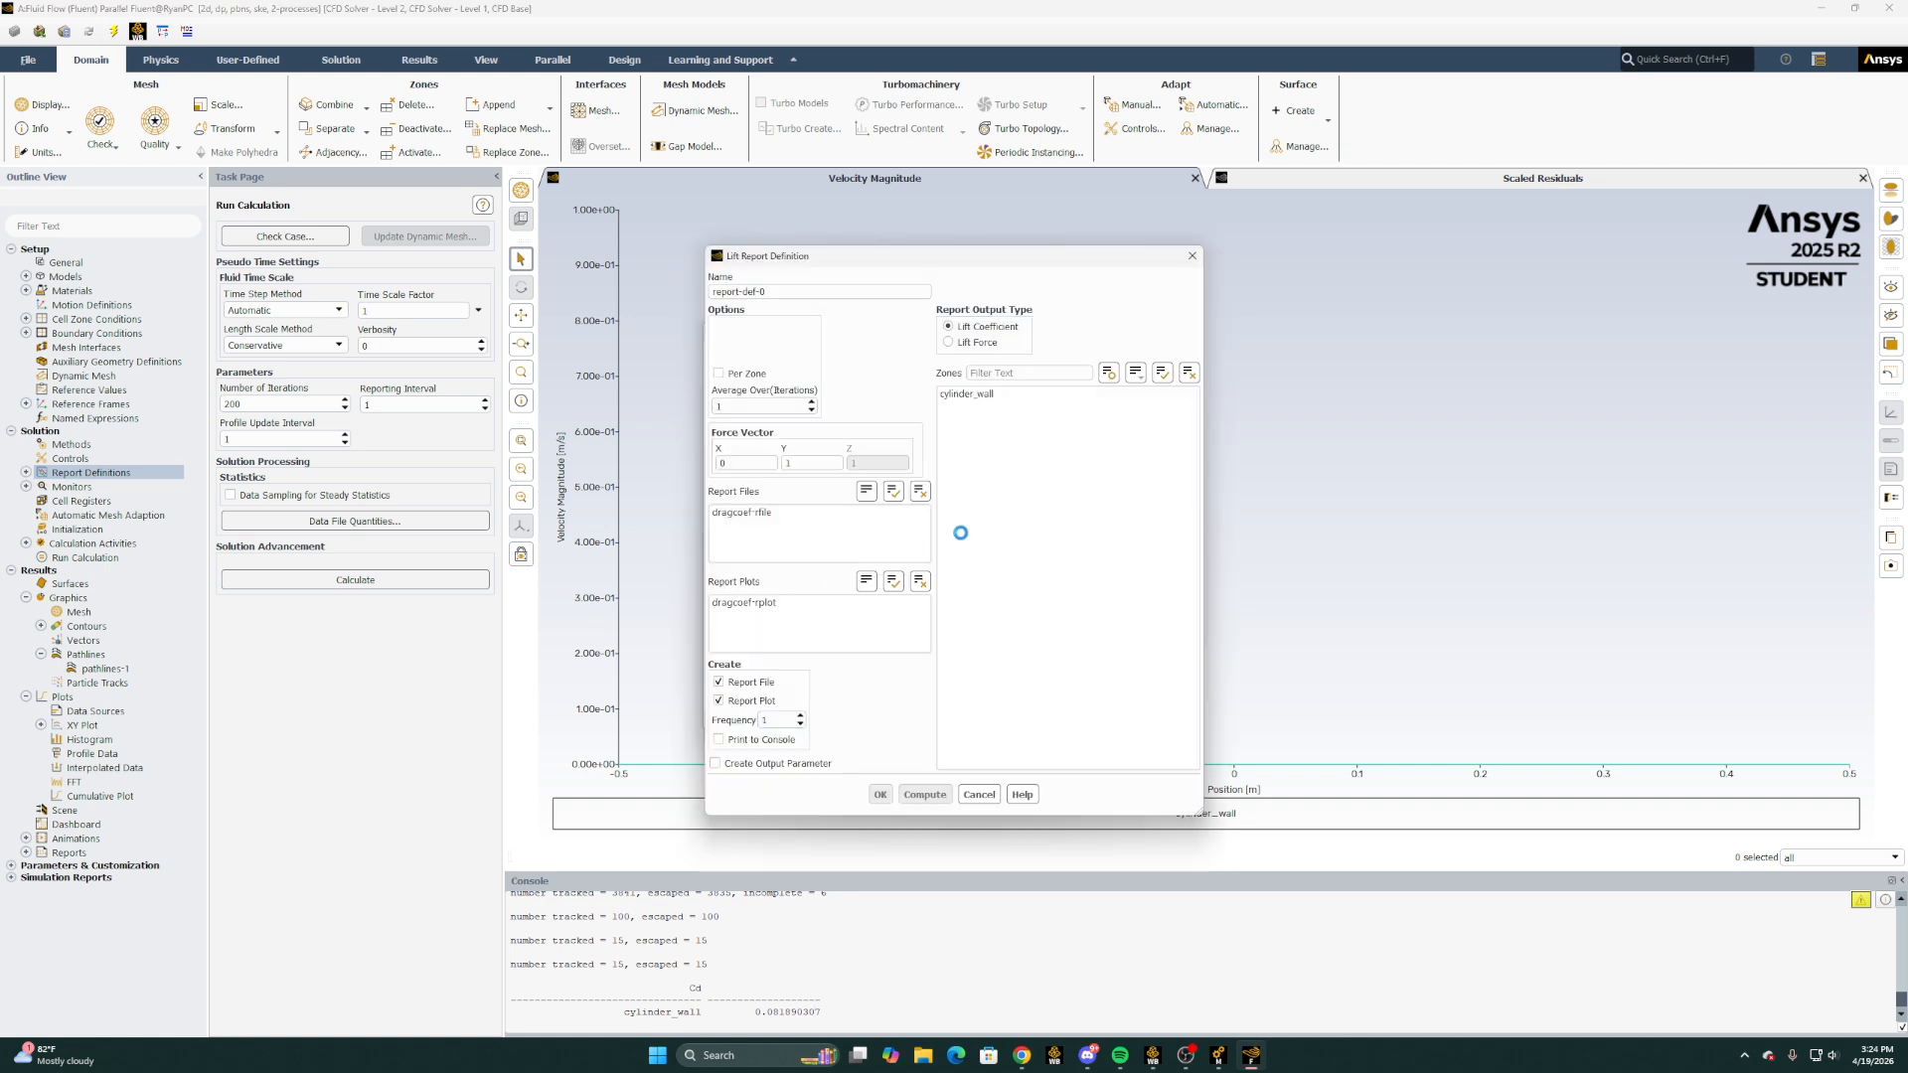
Compute the lift coefficient for cylinder_wall, highlight the result in the console, save the lift definition and close the report definitions
{"action": "left_click", "coordinate": [966, 394]}
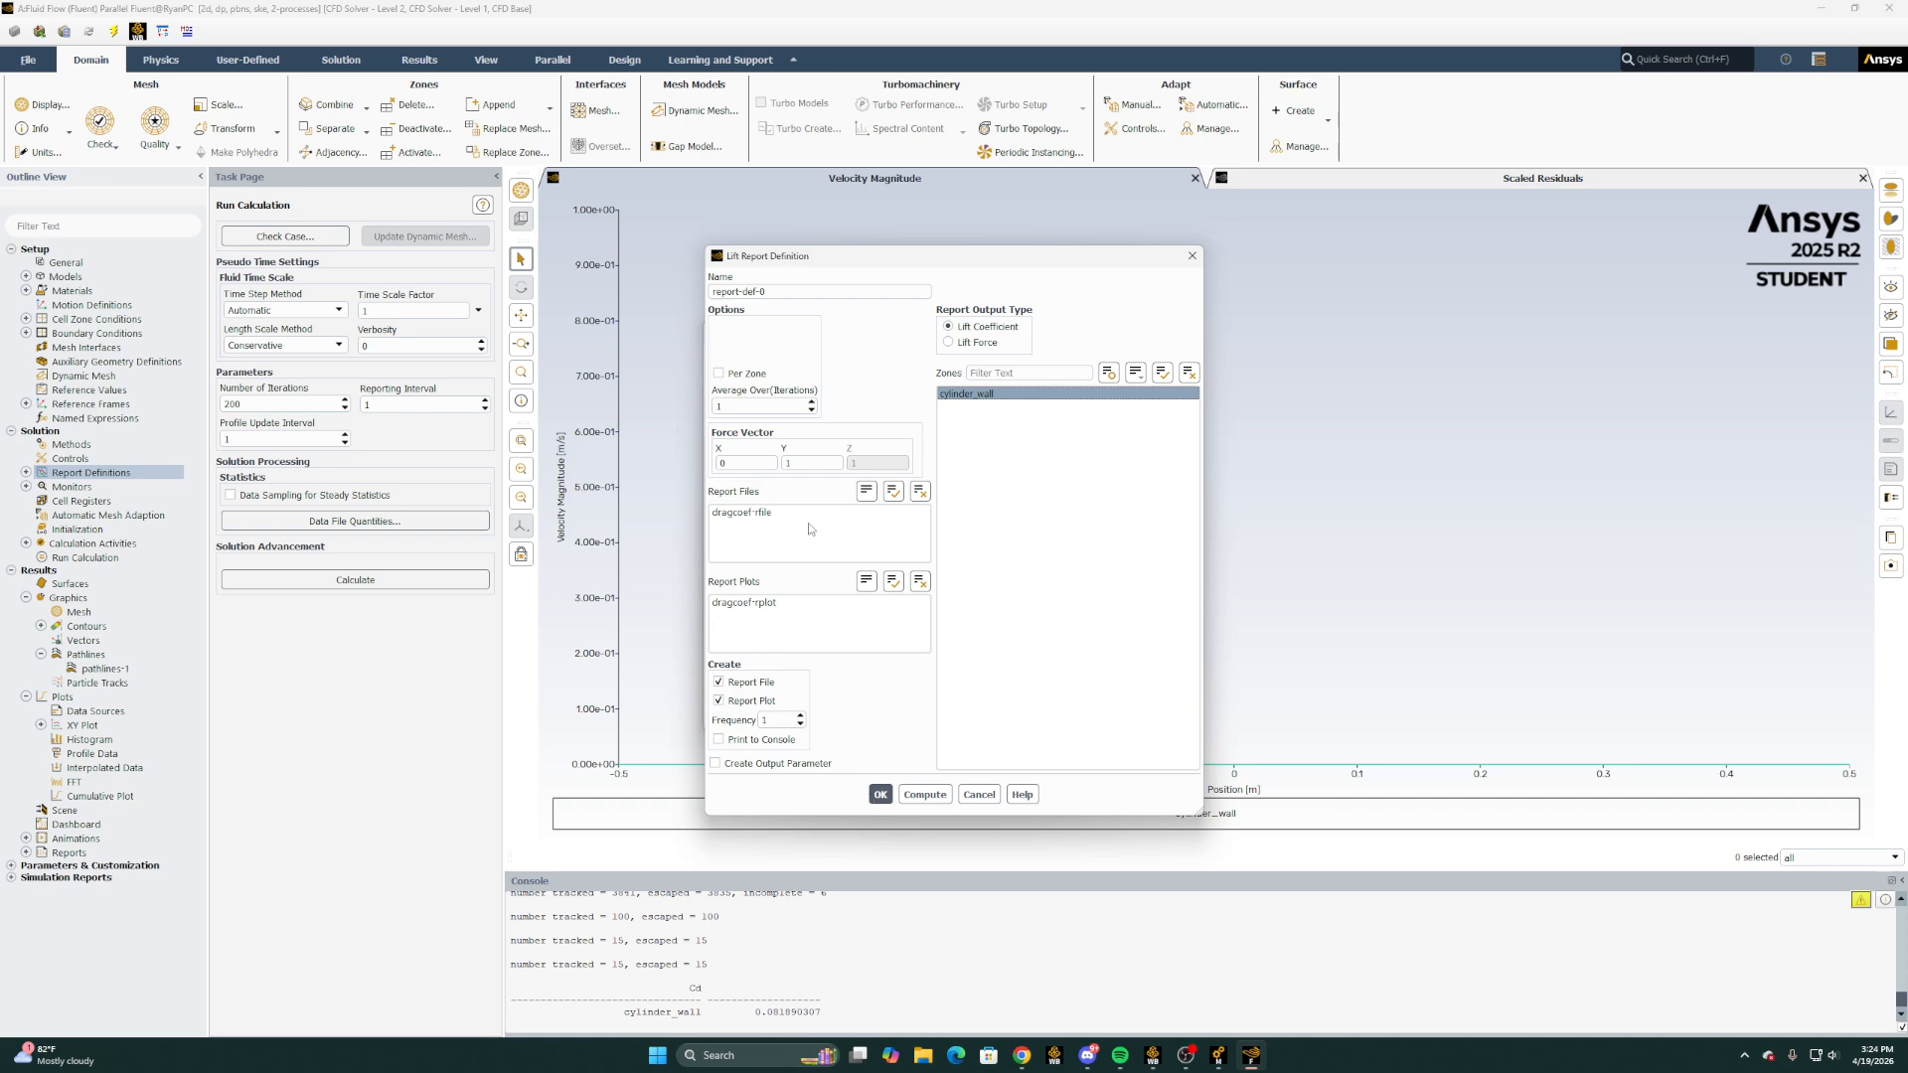
{"action": "left_click", "coordinate": [921, 793]}
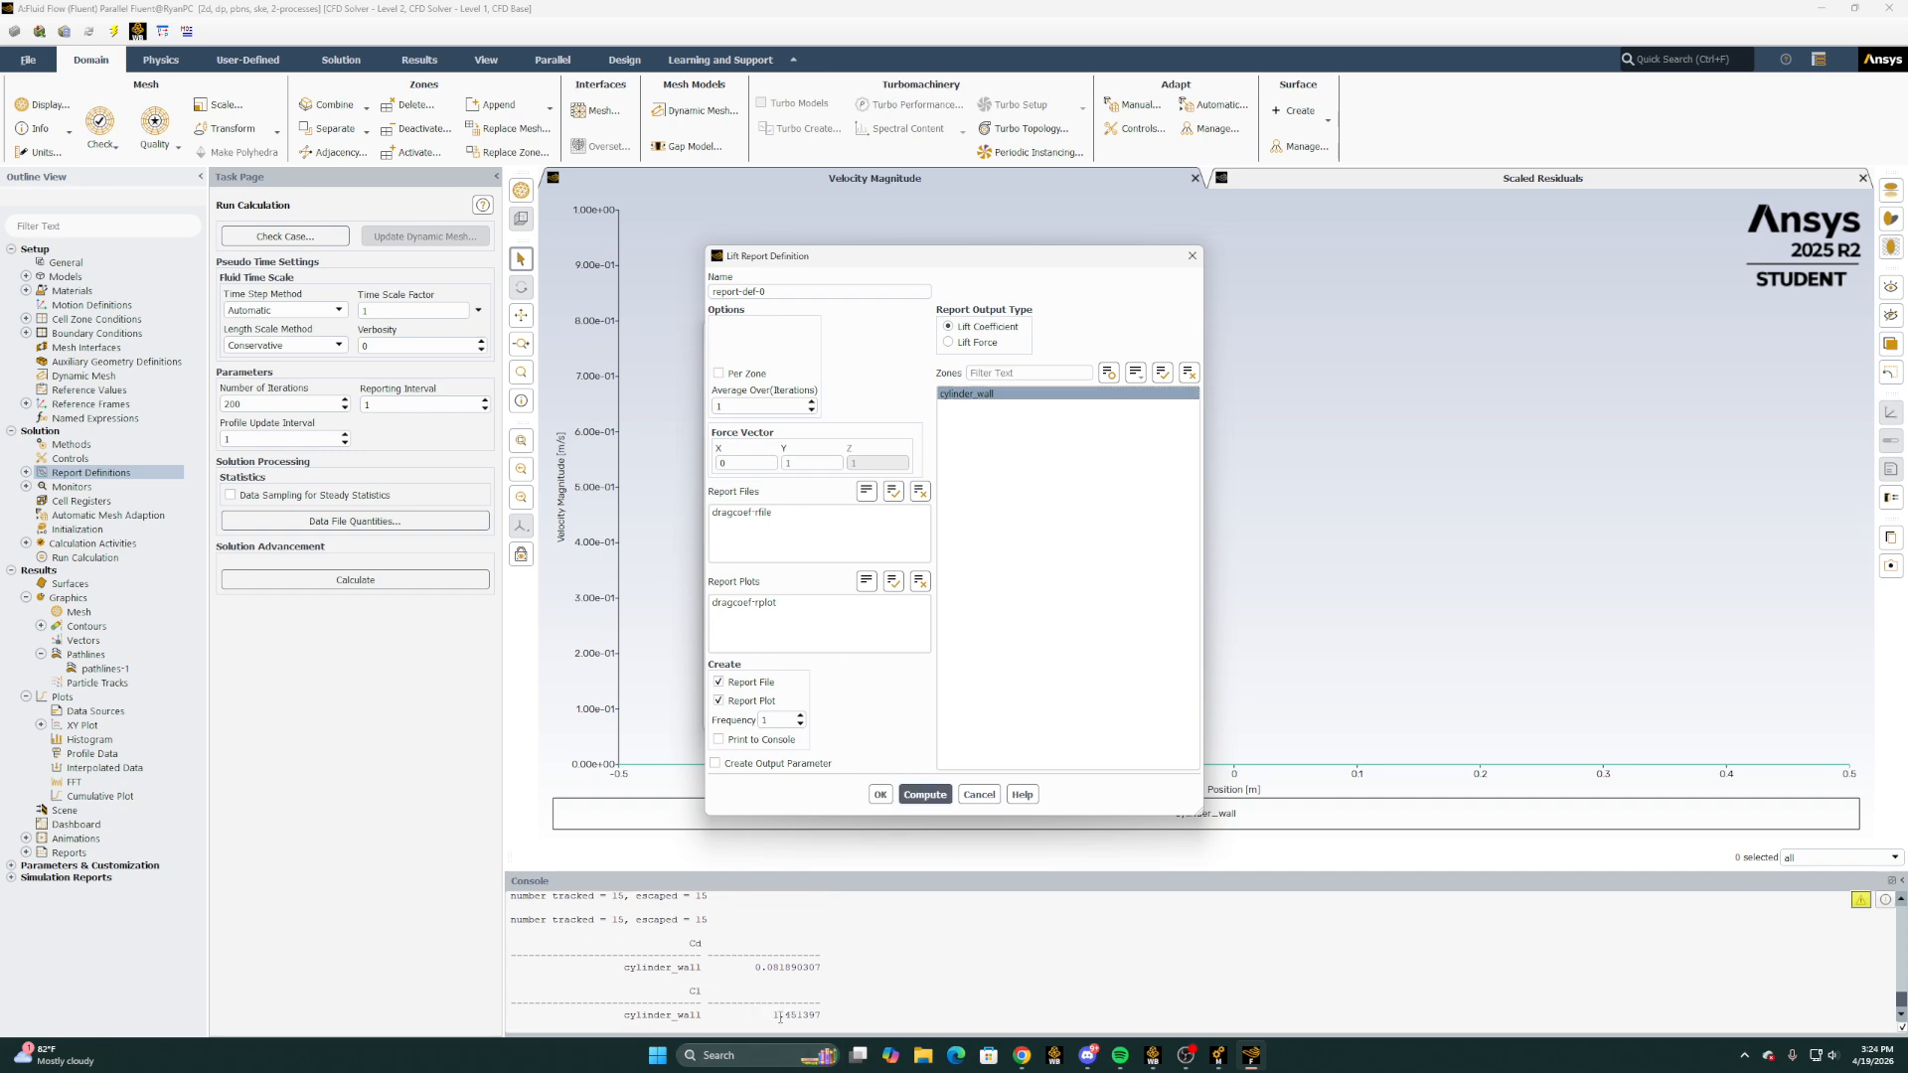
{"action": "left_click_drag", "start_coordinate": [774, 1014], "coordinate": [833, 1015]}
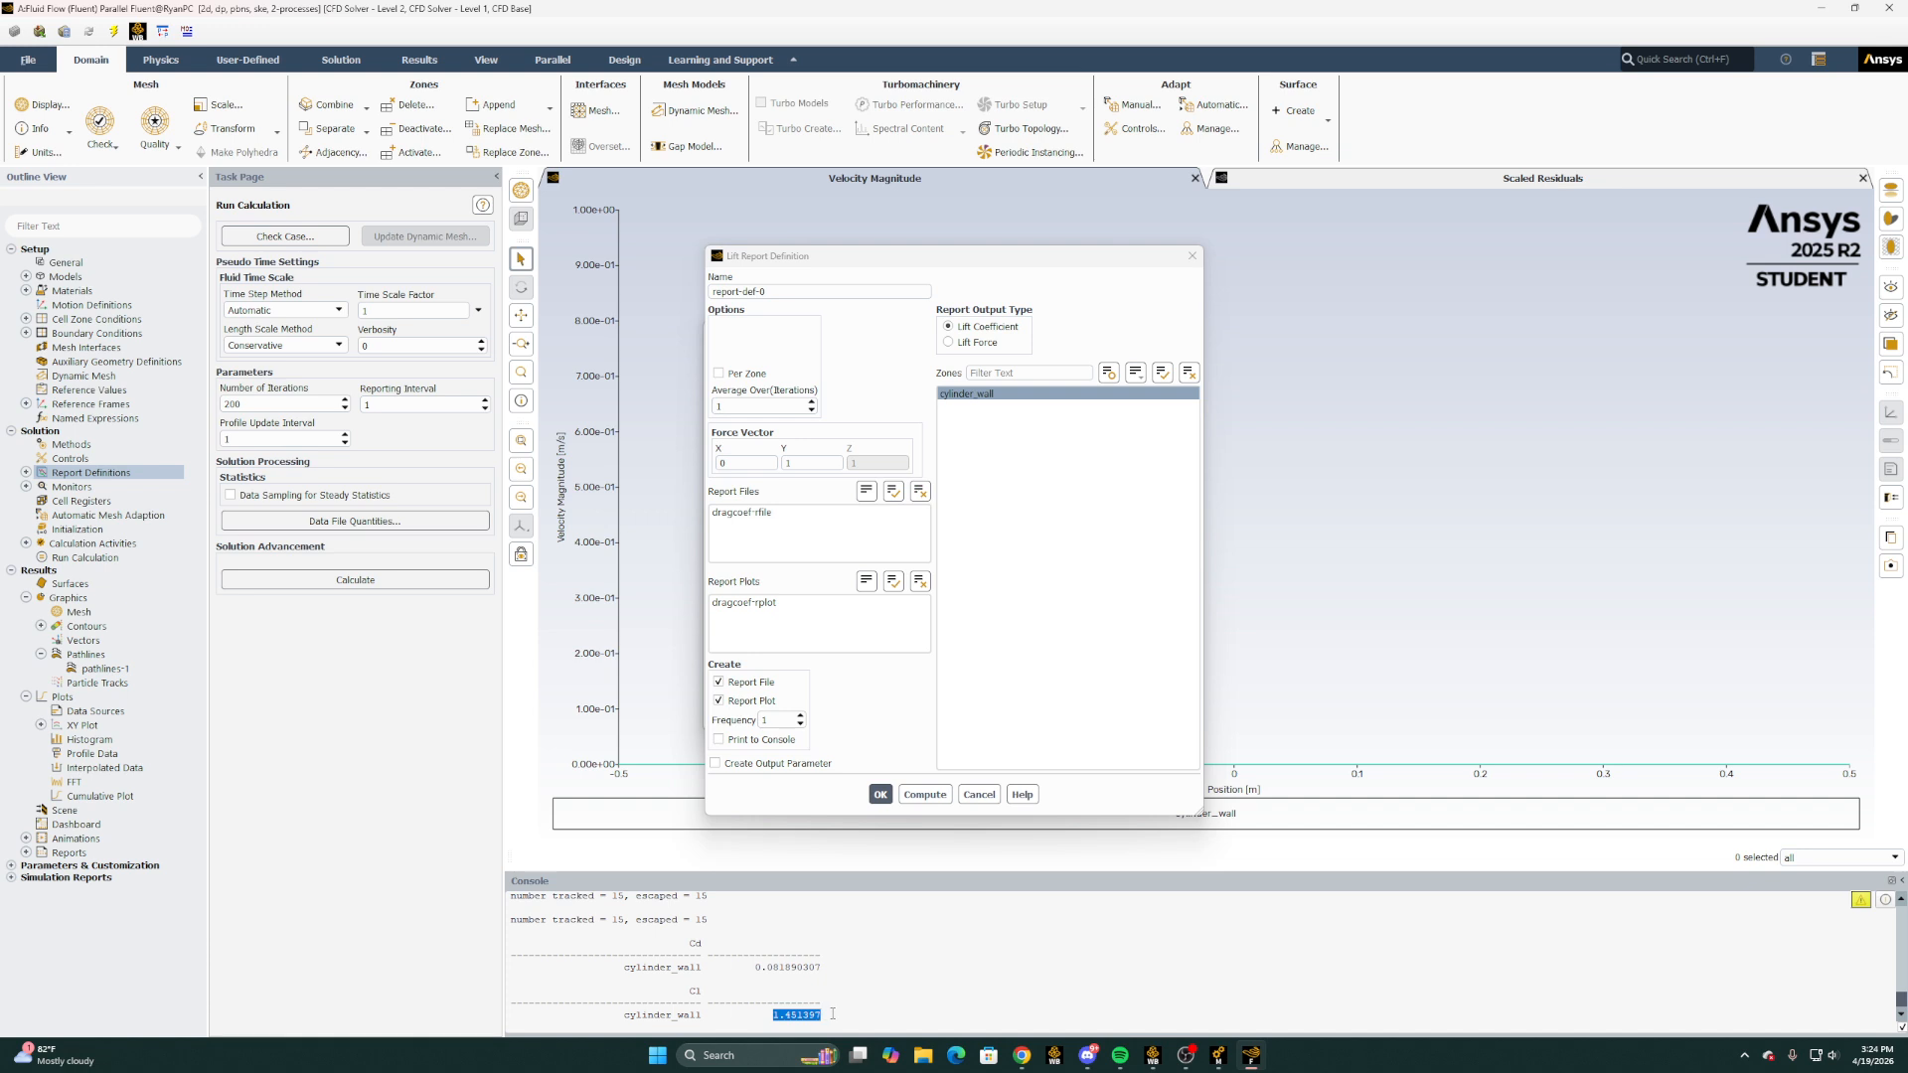
{"action": "left_click", "coordinate": [879, 793]}
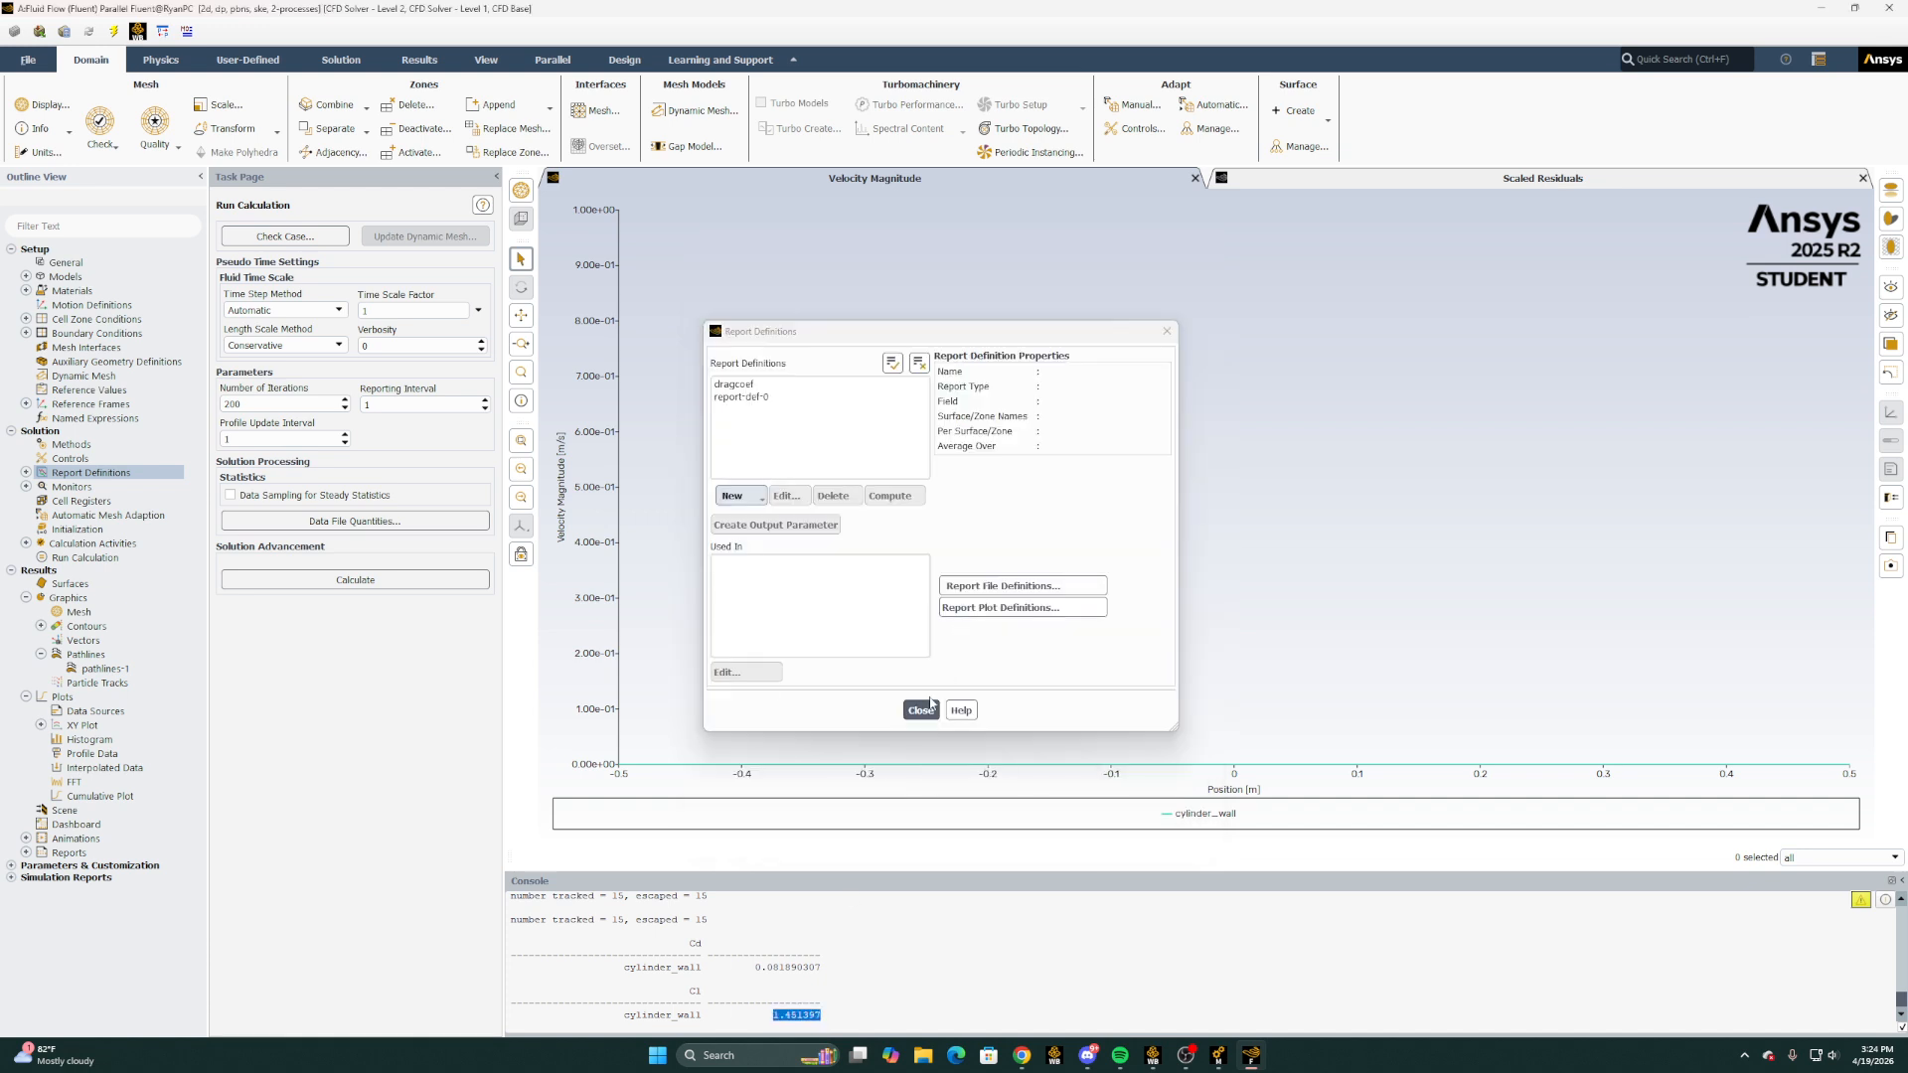
{"action": "left_click", "coordinate": [921, 709]}
{"action": "left_click", "coordinate": [868, 957]}
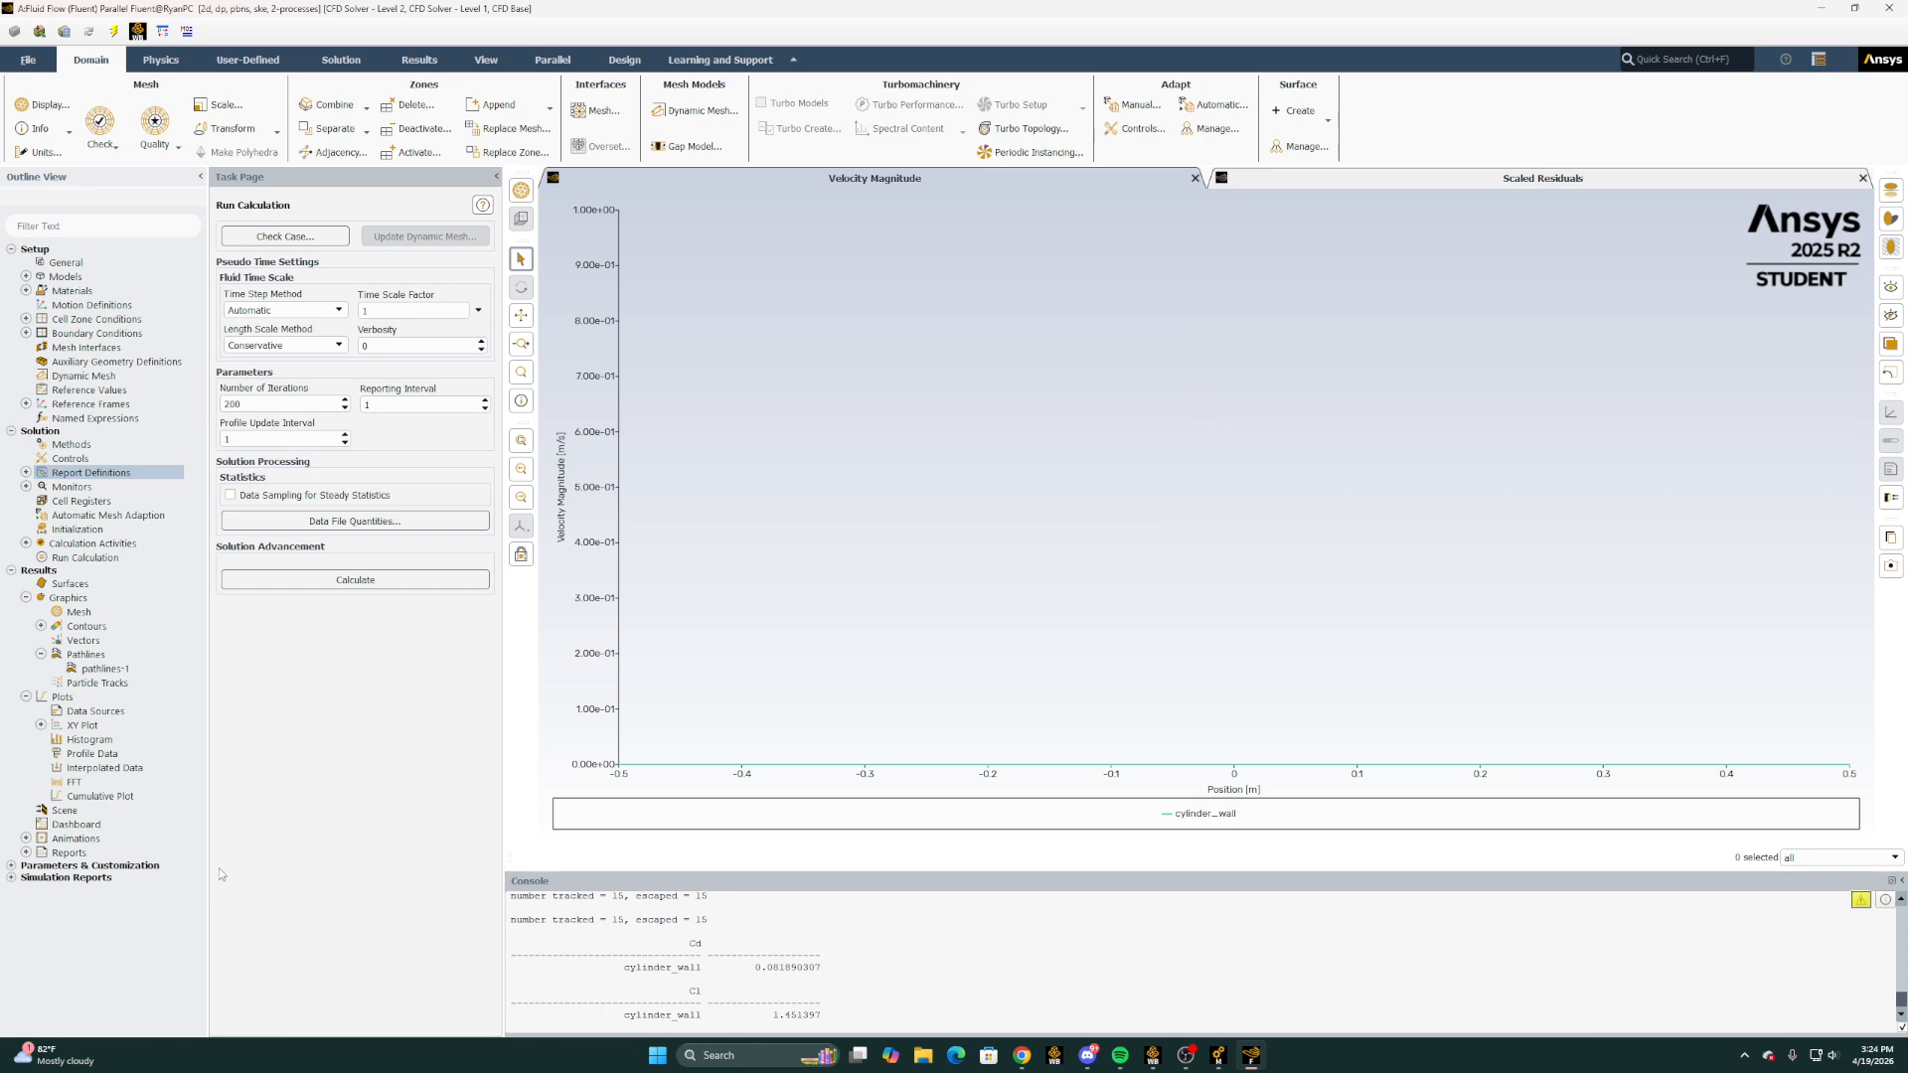
Print a force report for the cylinder_wall zone with direction vector X 1, Y 0 to the console
{"action": "left_click", "coordinate": [26, 852]}
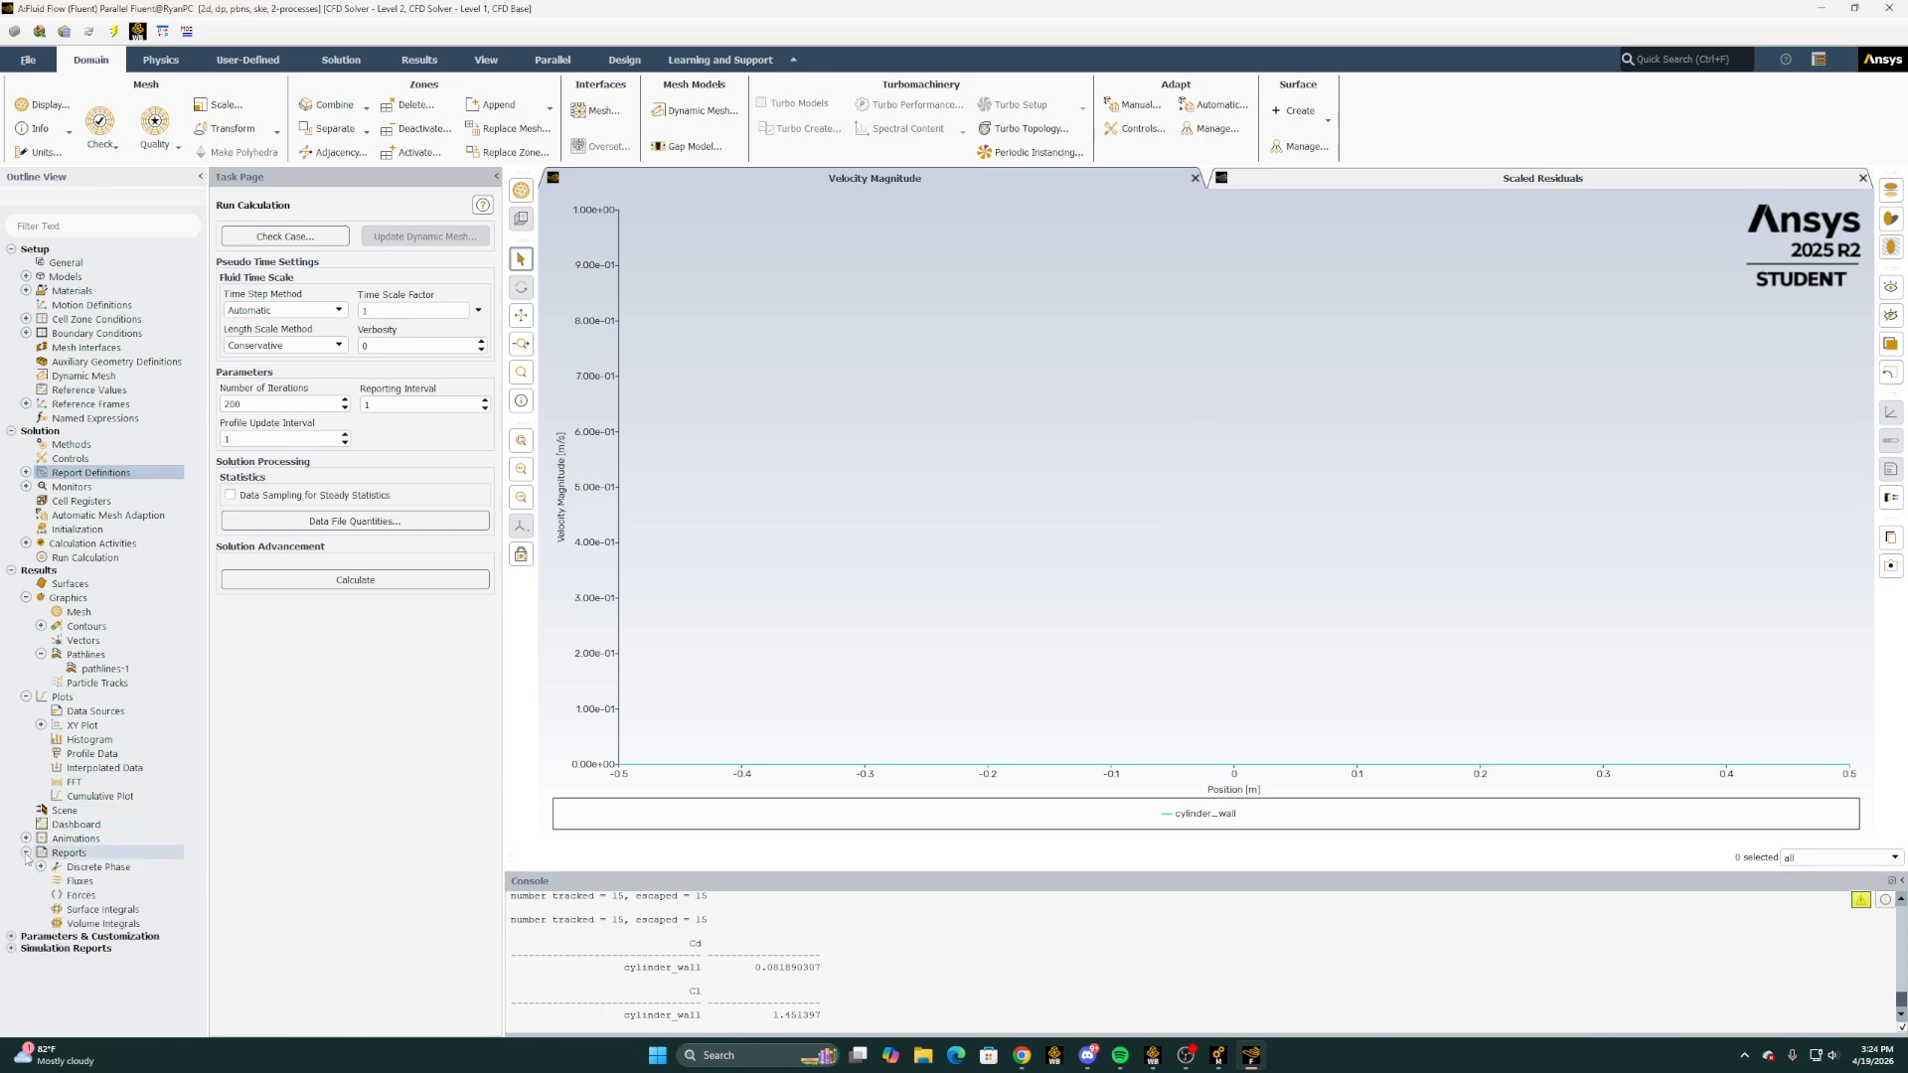
{"action": "double_click", "coordinate": [84, 894]}
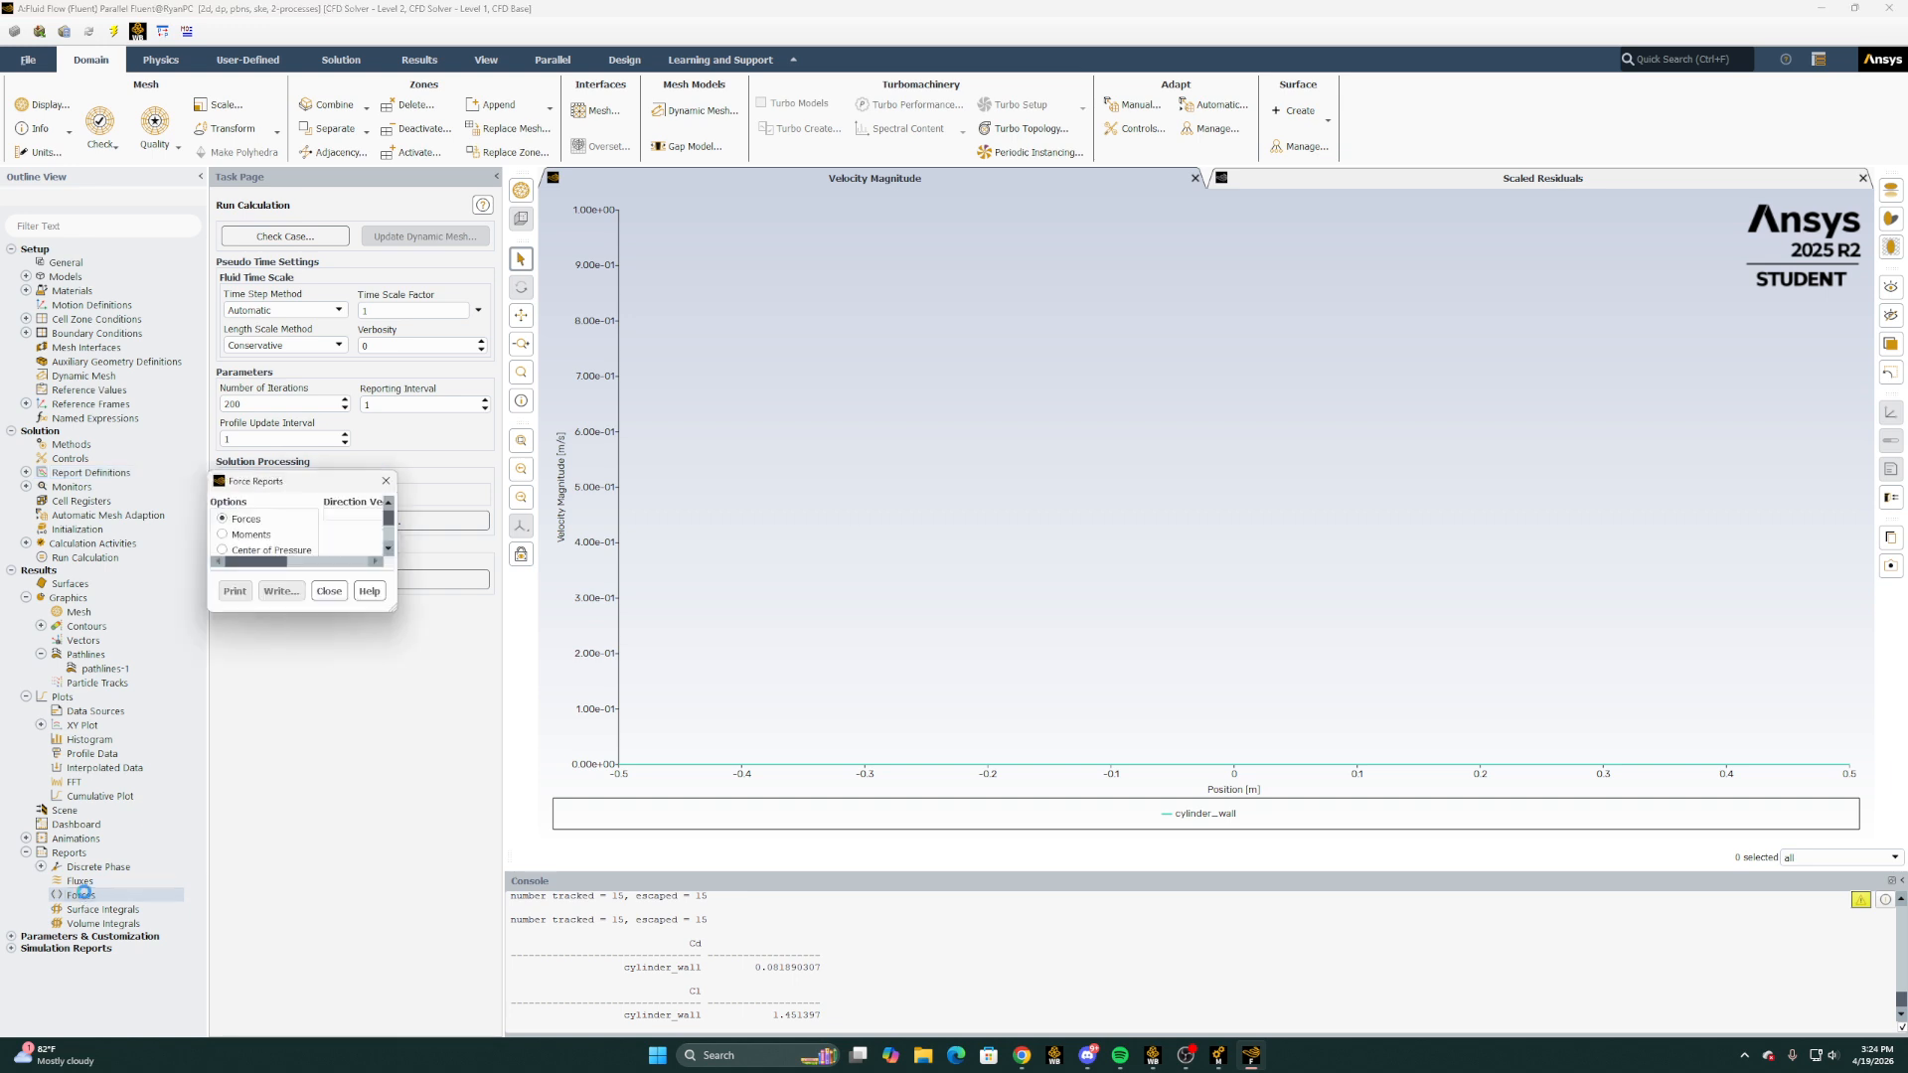
{"action": "left_click", "coordinate": [437, 530]}
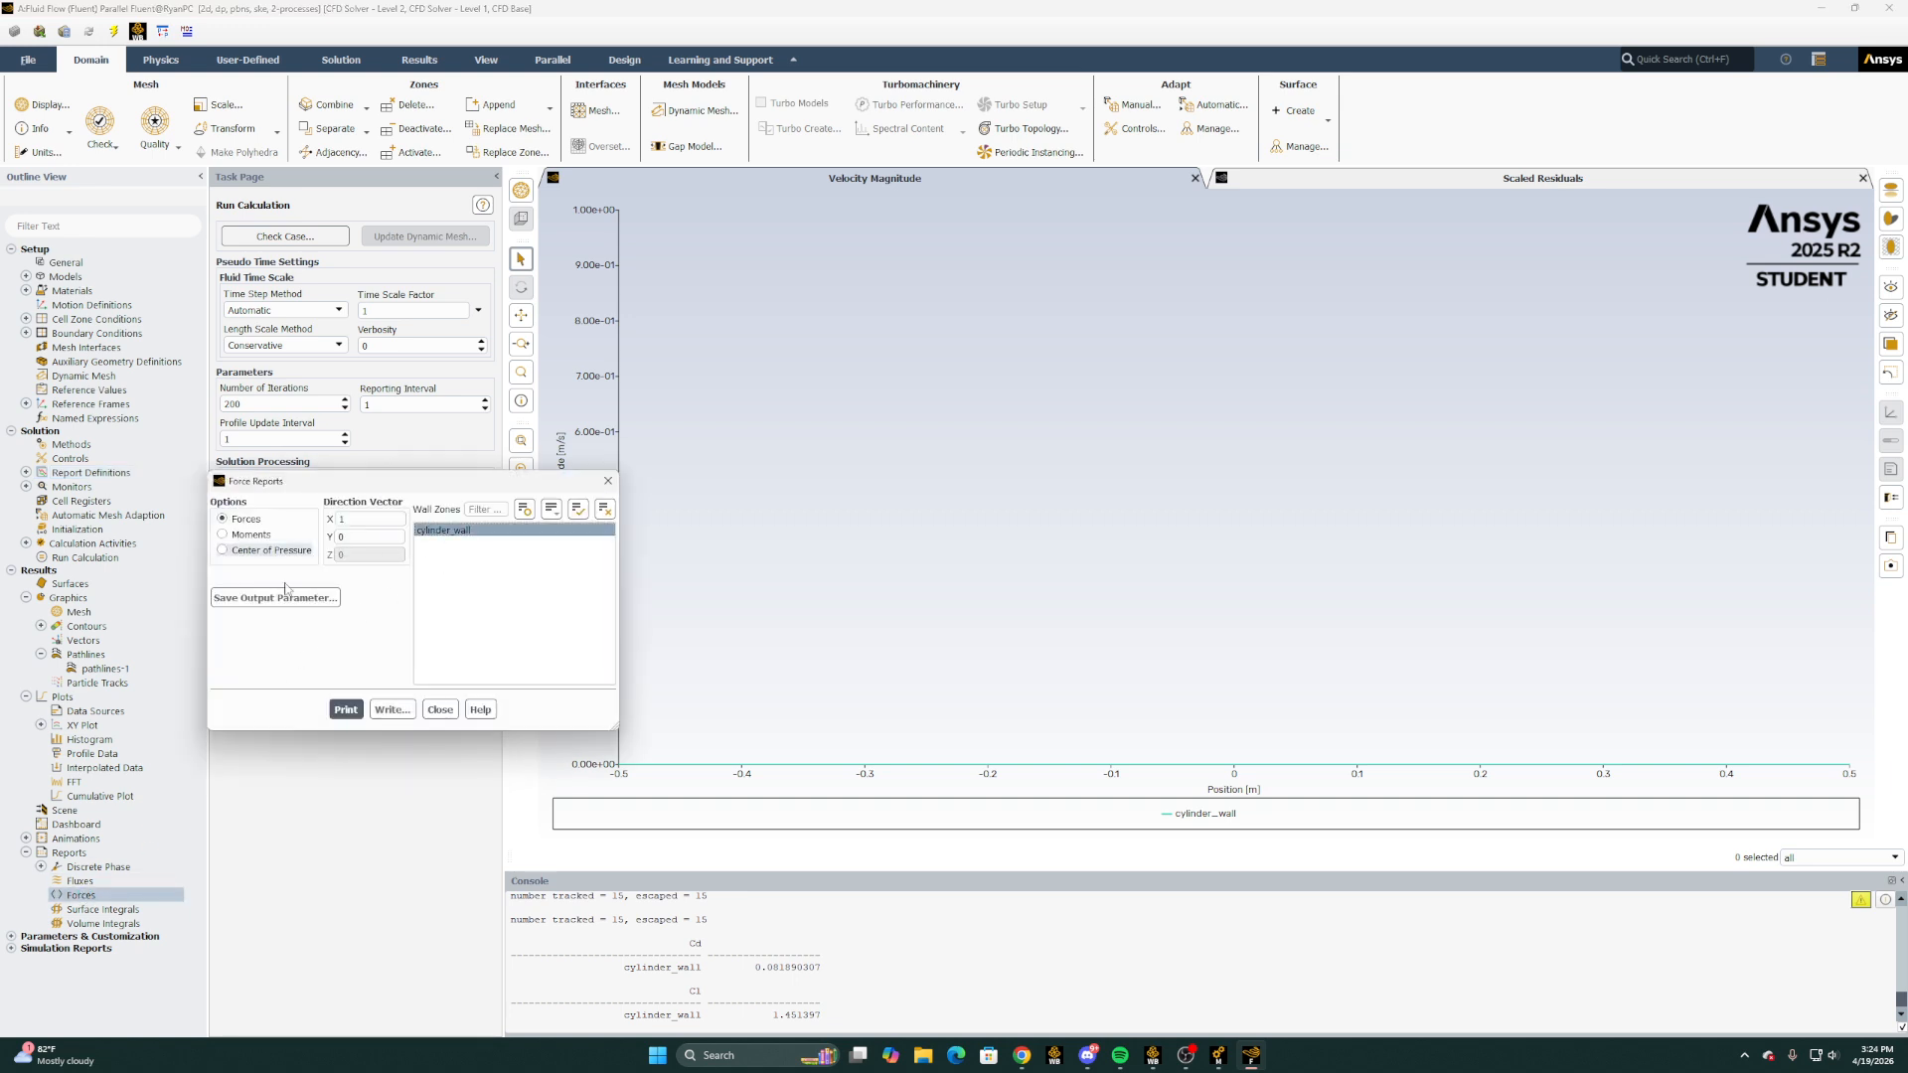
{"action": "left_click", "coordinate": [345, 710]}
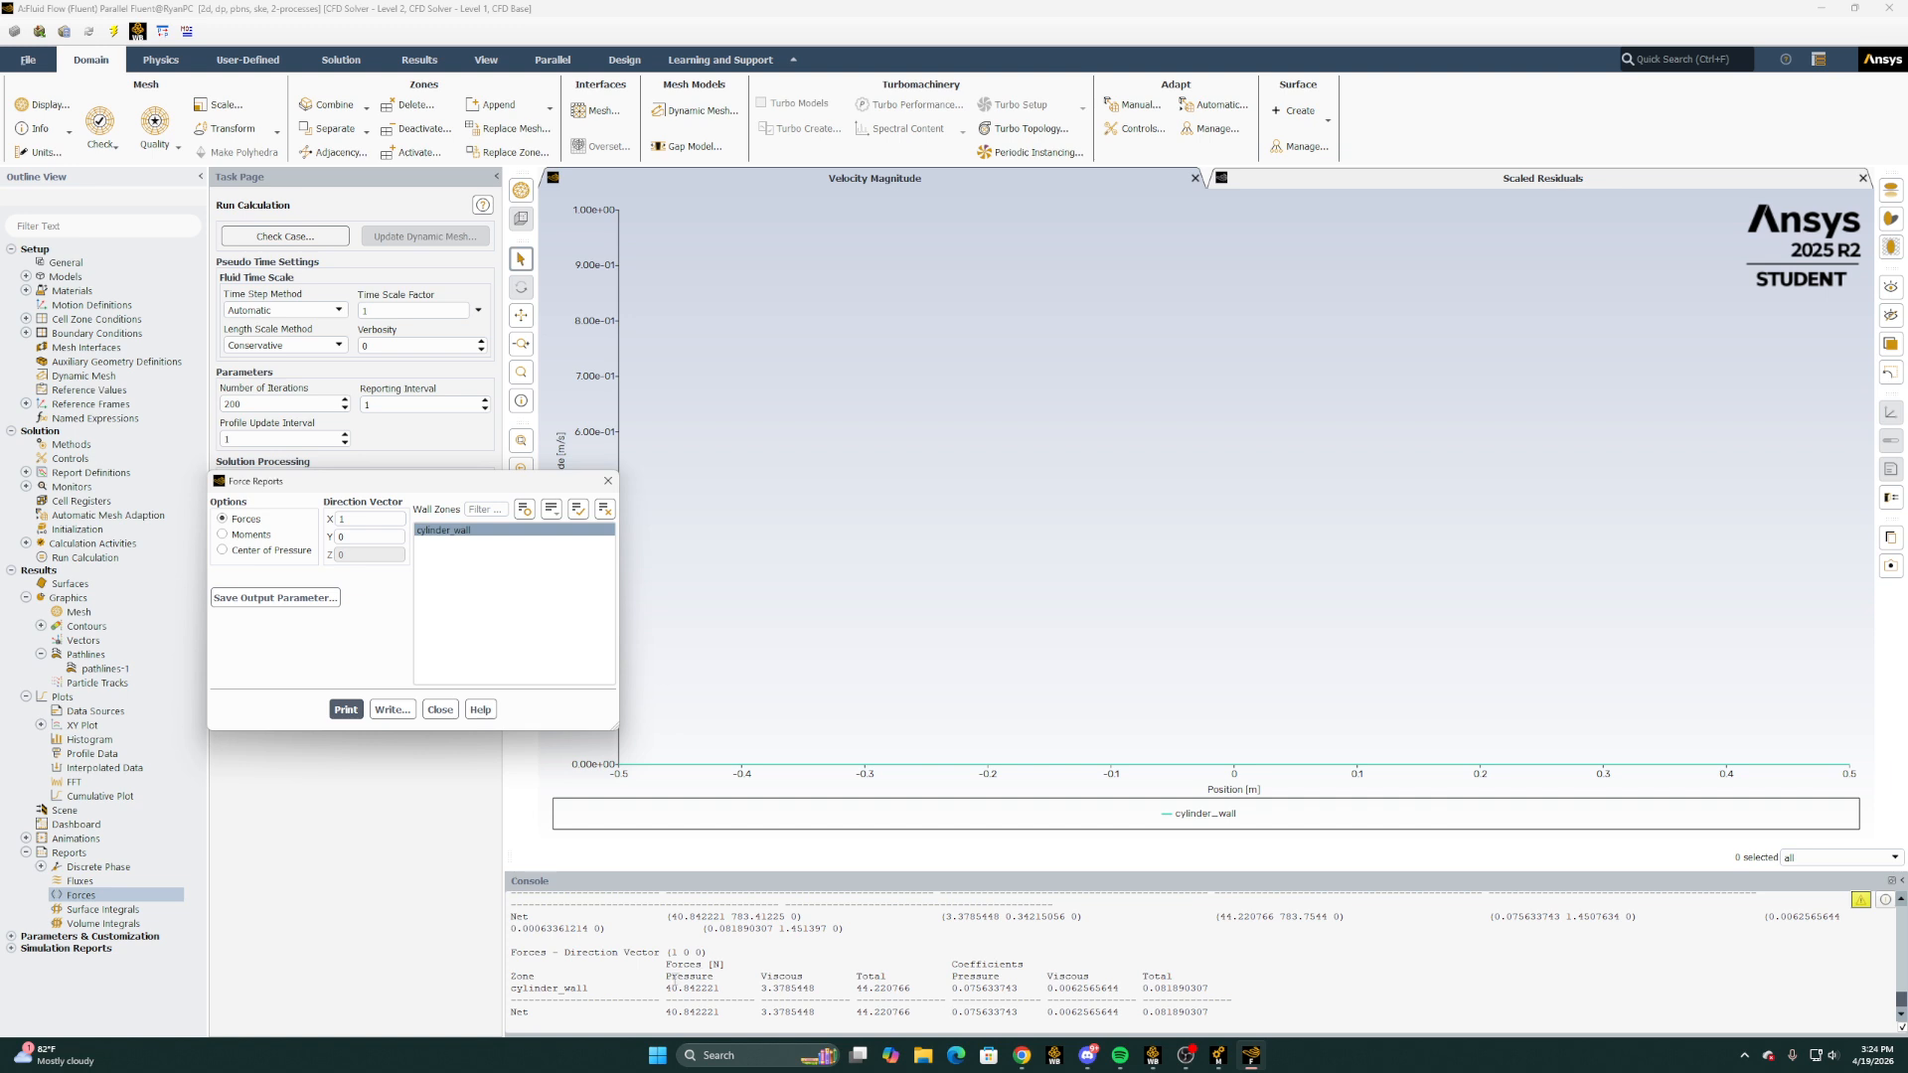
Examine the pressure, viscous and total forces and coefficients of cylinder_wall in the console, and close the force report settings
{"action": "left_click_drag", "start_coordinate": [667, 986], "coordinate": [905, 992]}
{"action": "left_click", "coordinate": [905, 998]}
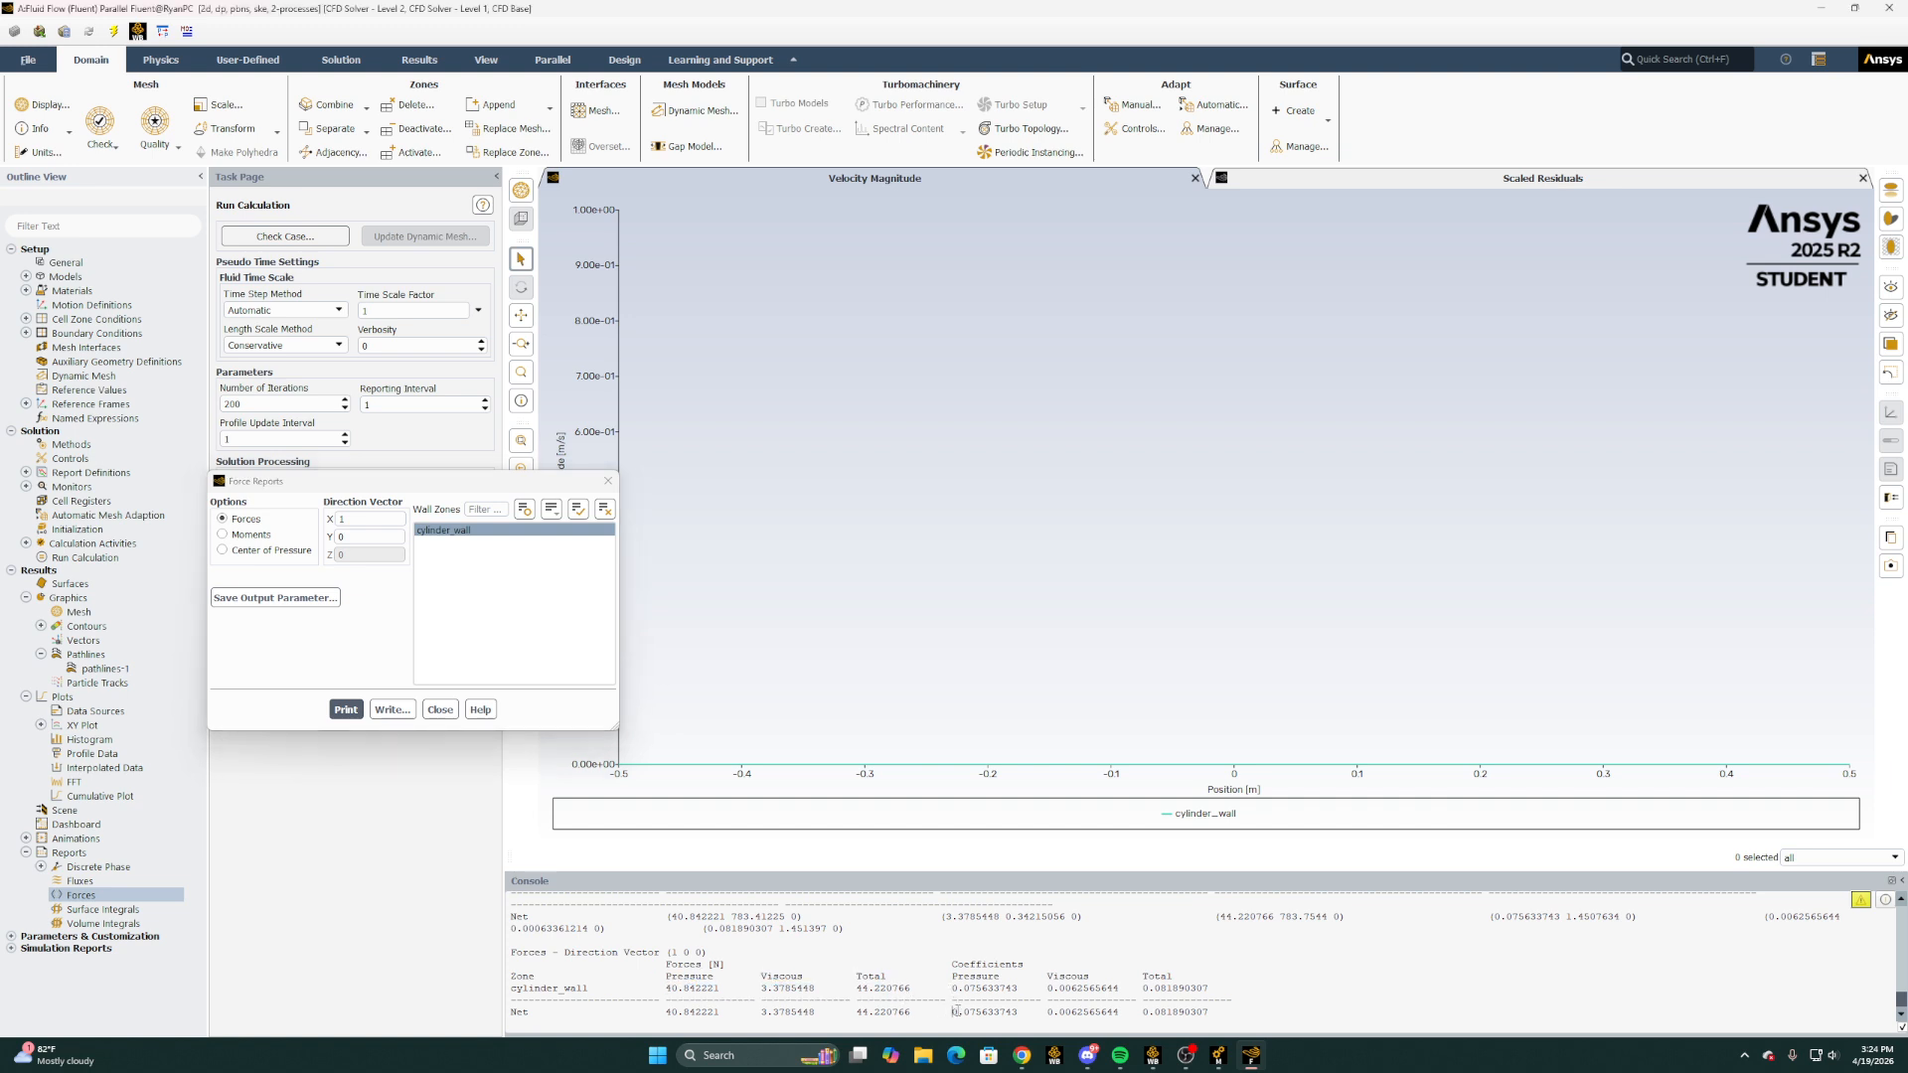
{"action": "left_click_drag", "start_coordinate": [953, 1011], "coordinate": [1230, 1003]}
{"action": "left_click", "coordinate": [1229, 1004]}
{"action": "left_click_drag", "start_coordinate": [1053, 1011], "coordinate": [1209, 1013]}
{"action": "left_click", "coordinate": [1045, 1018]}
{"action": "left_click", "coordinate": [1109, 1012]}
{"action": "left_click", "coordinate": [1180, 989]}
{"action": "left_click", "coordinate": [440, 708]}
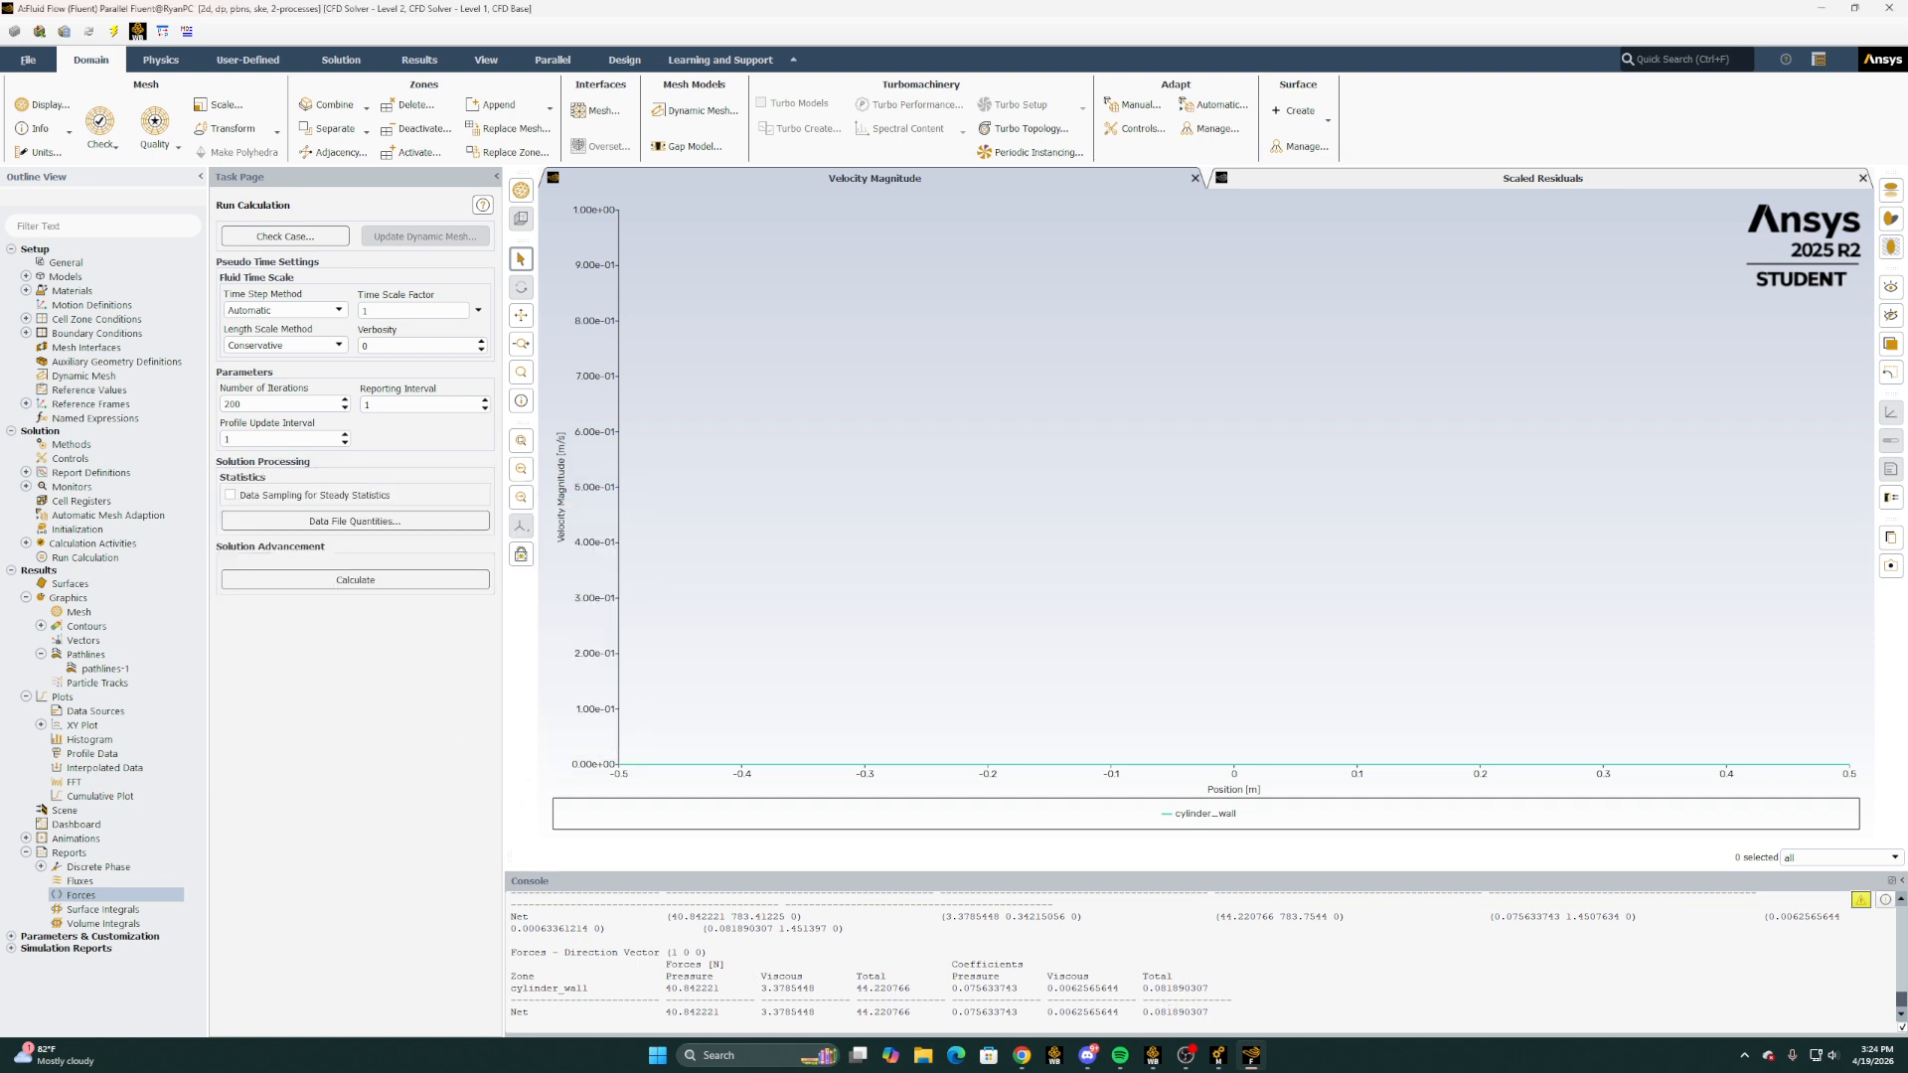
Switch to Chrome to check the Part 2 requirements a, b and c against the completed results, and return to Fluent
{"action": "key", "text": "alt+Tab"}
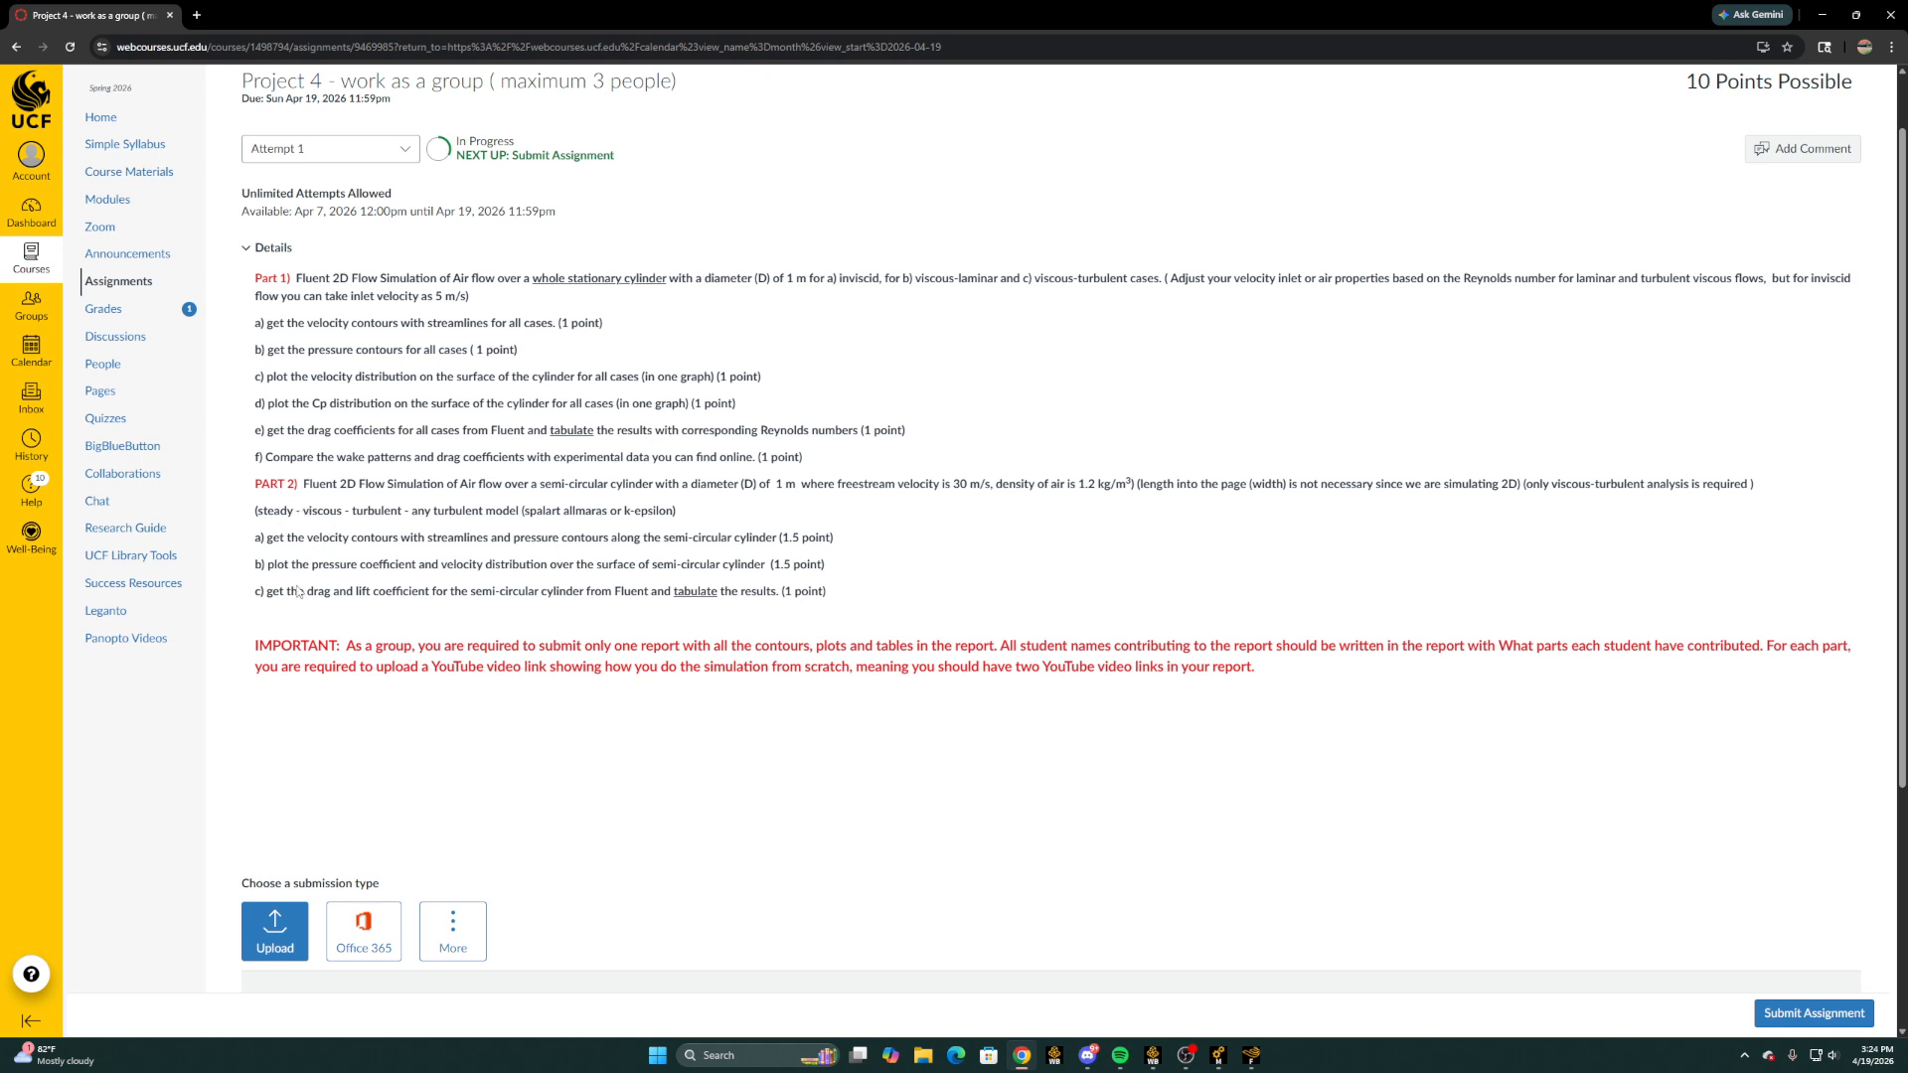
{"action": "left_click_drag", "start_coordinate": [317, 586], "coordinate": [462, 592]}
{"action": "left_click", "coordinate": [511, 607]}
{"action": "left_click_drag", "start_coordinate": [314, 569], "coordinate": [696, 559]}
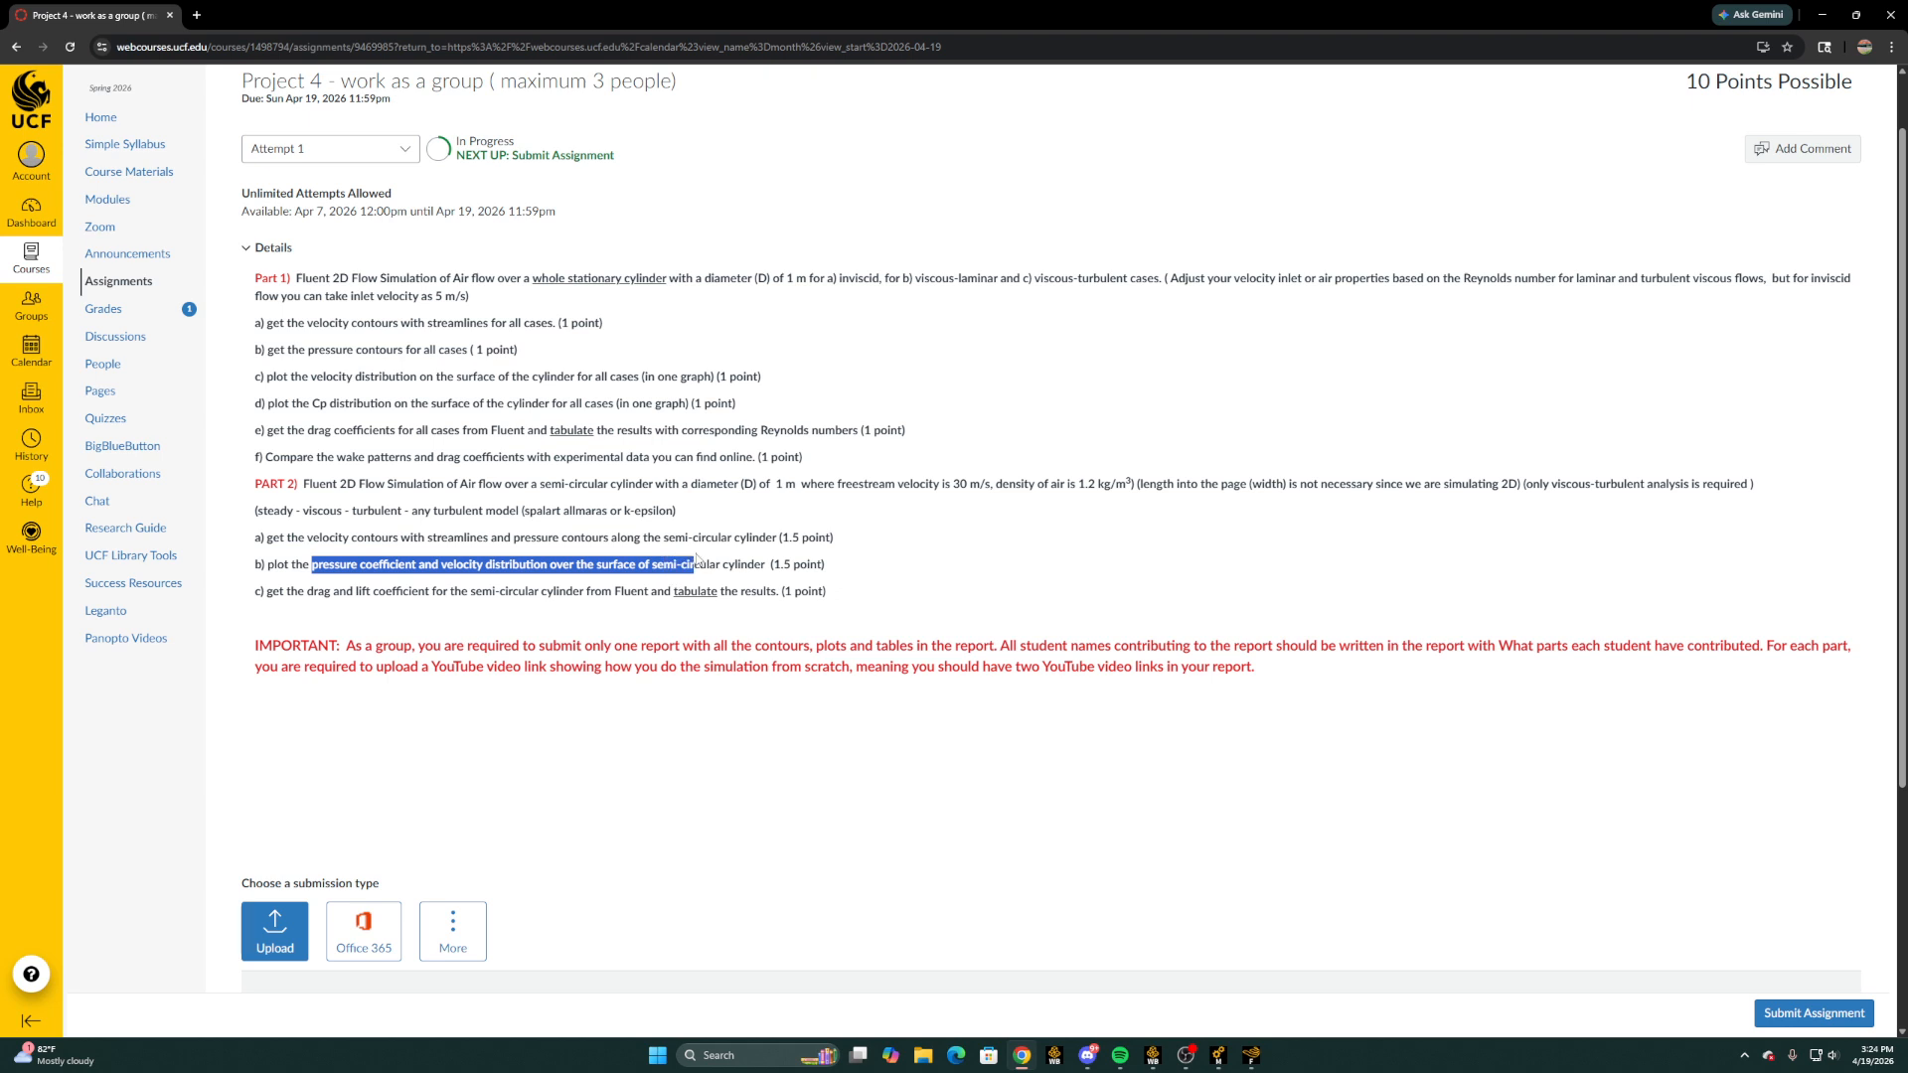
{"action": "left_click", "coordinate": [456, 533]}
{"action": "left_click_drag", "start_coordinate": [313, 540], "coordinate": [631, 556]}
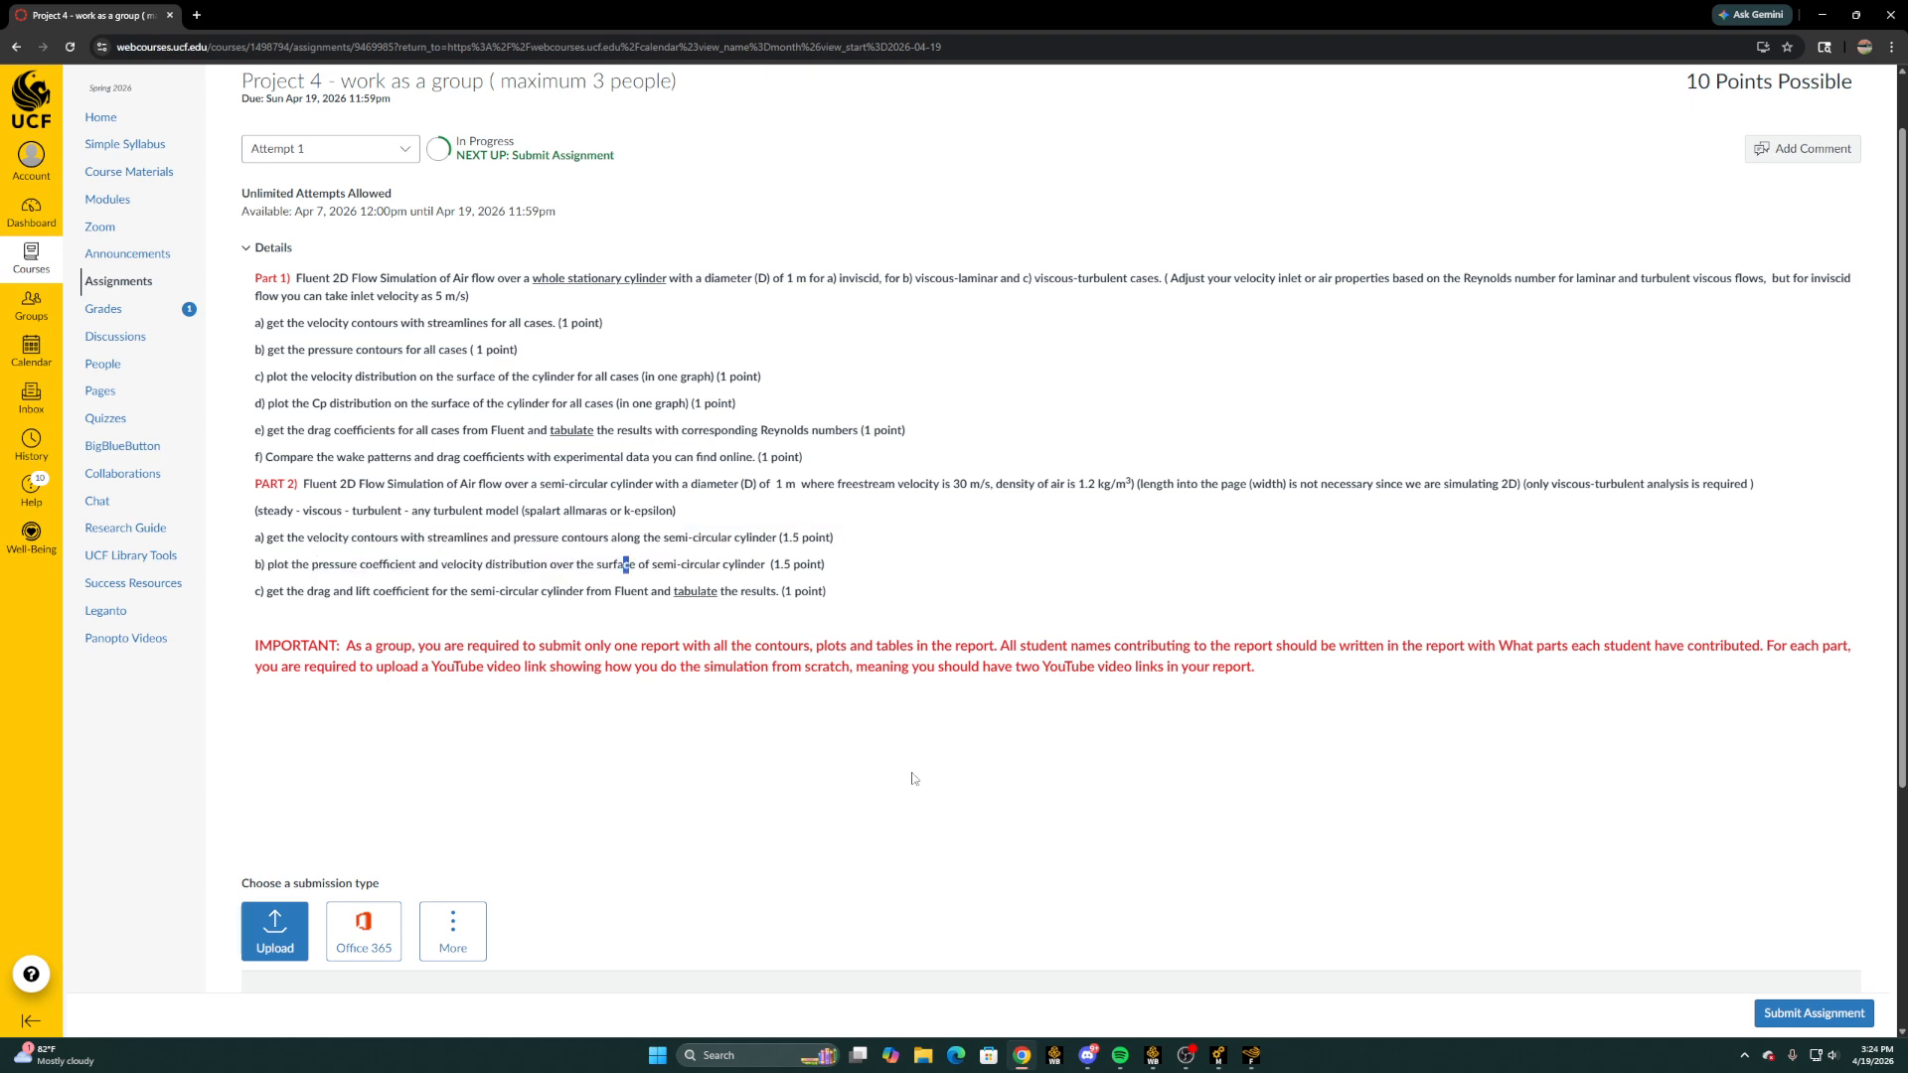
{"action": "left_click", "coordinate": [1251, 1055]}
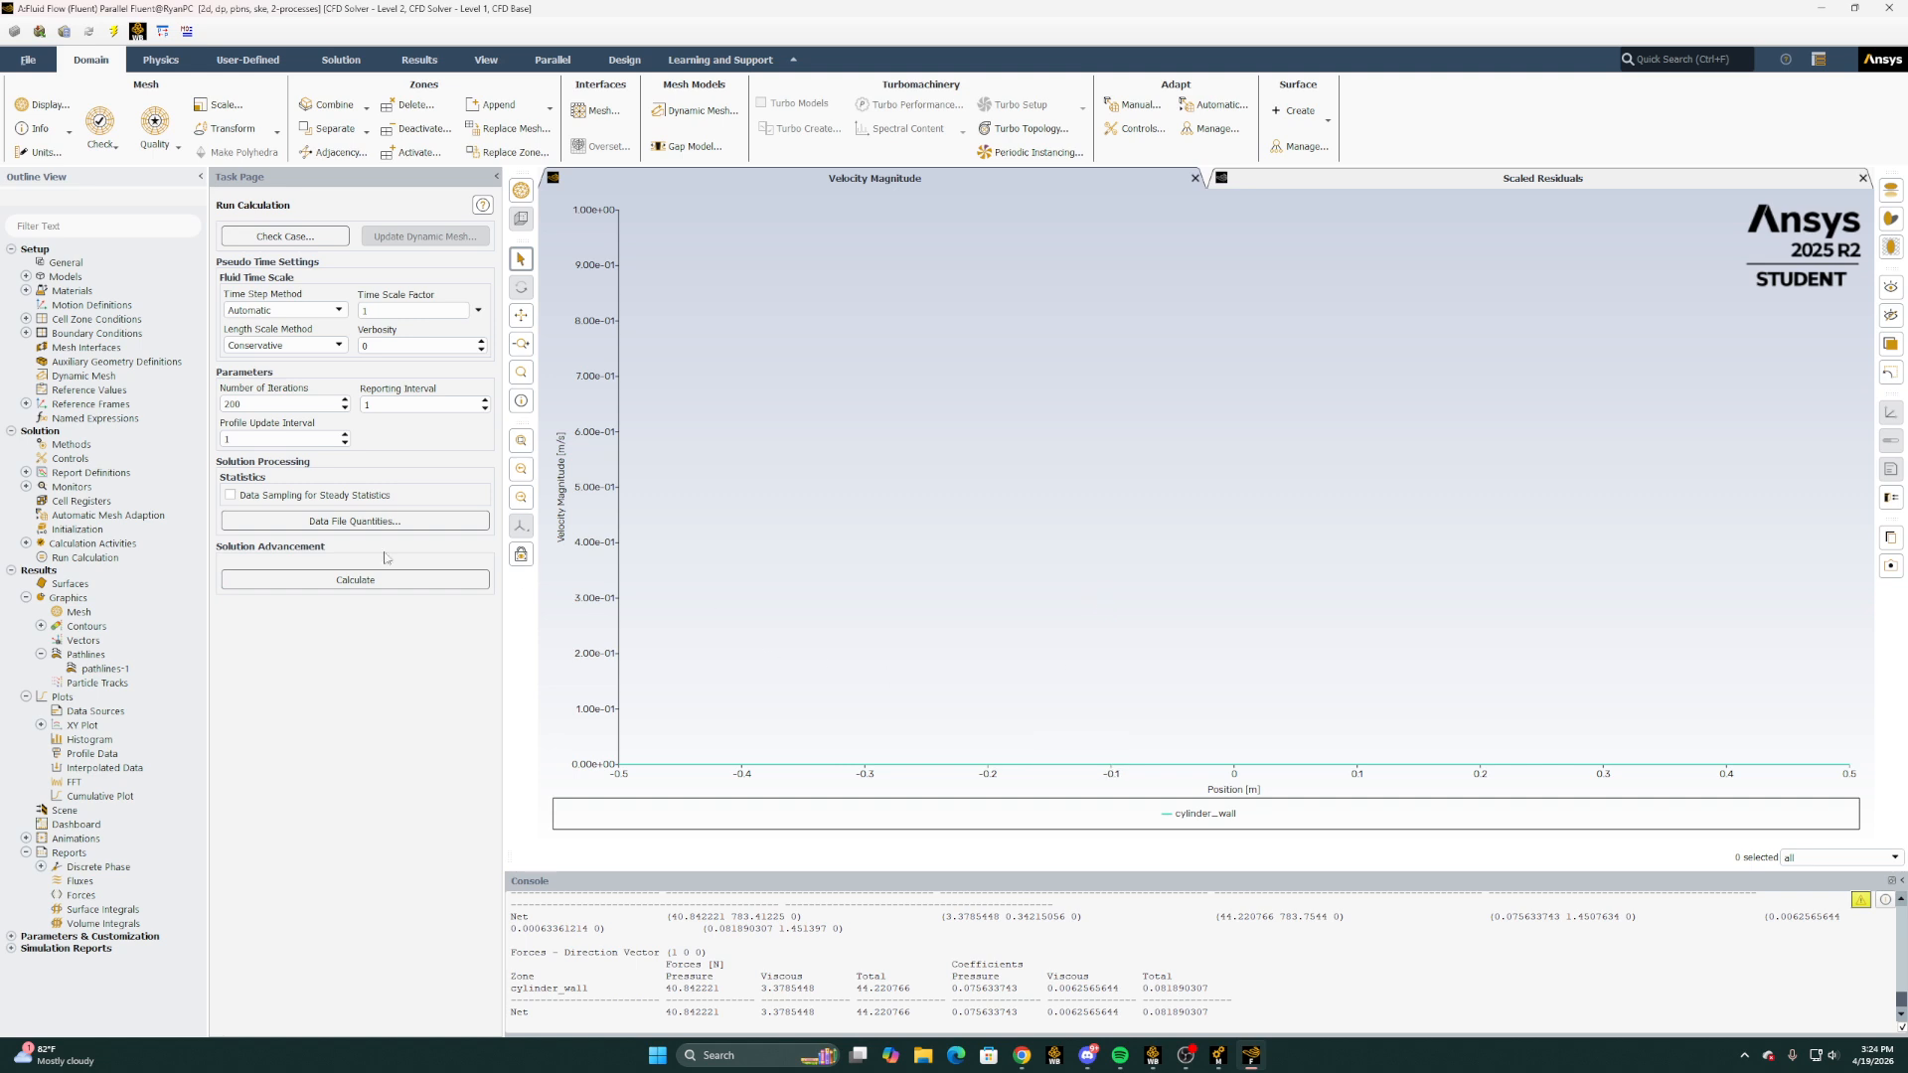